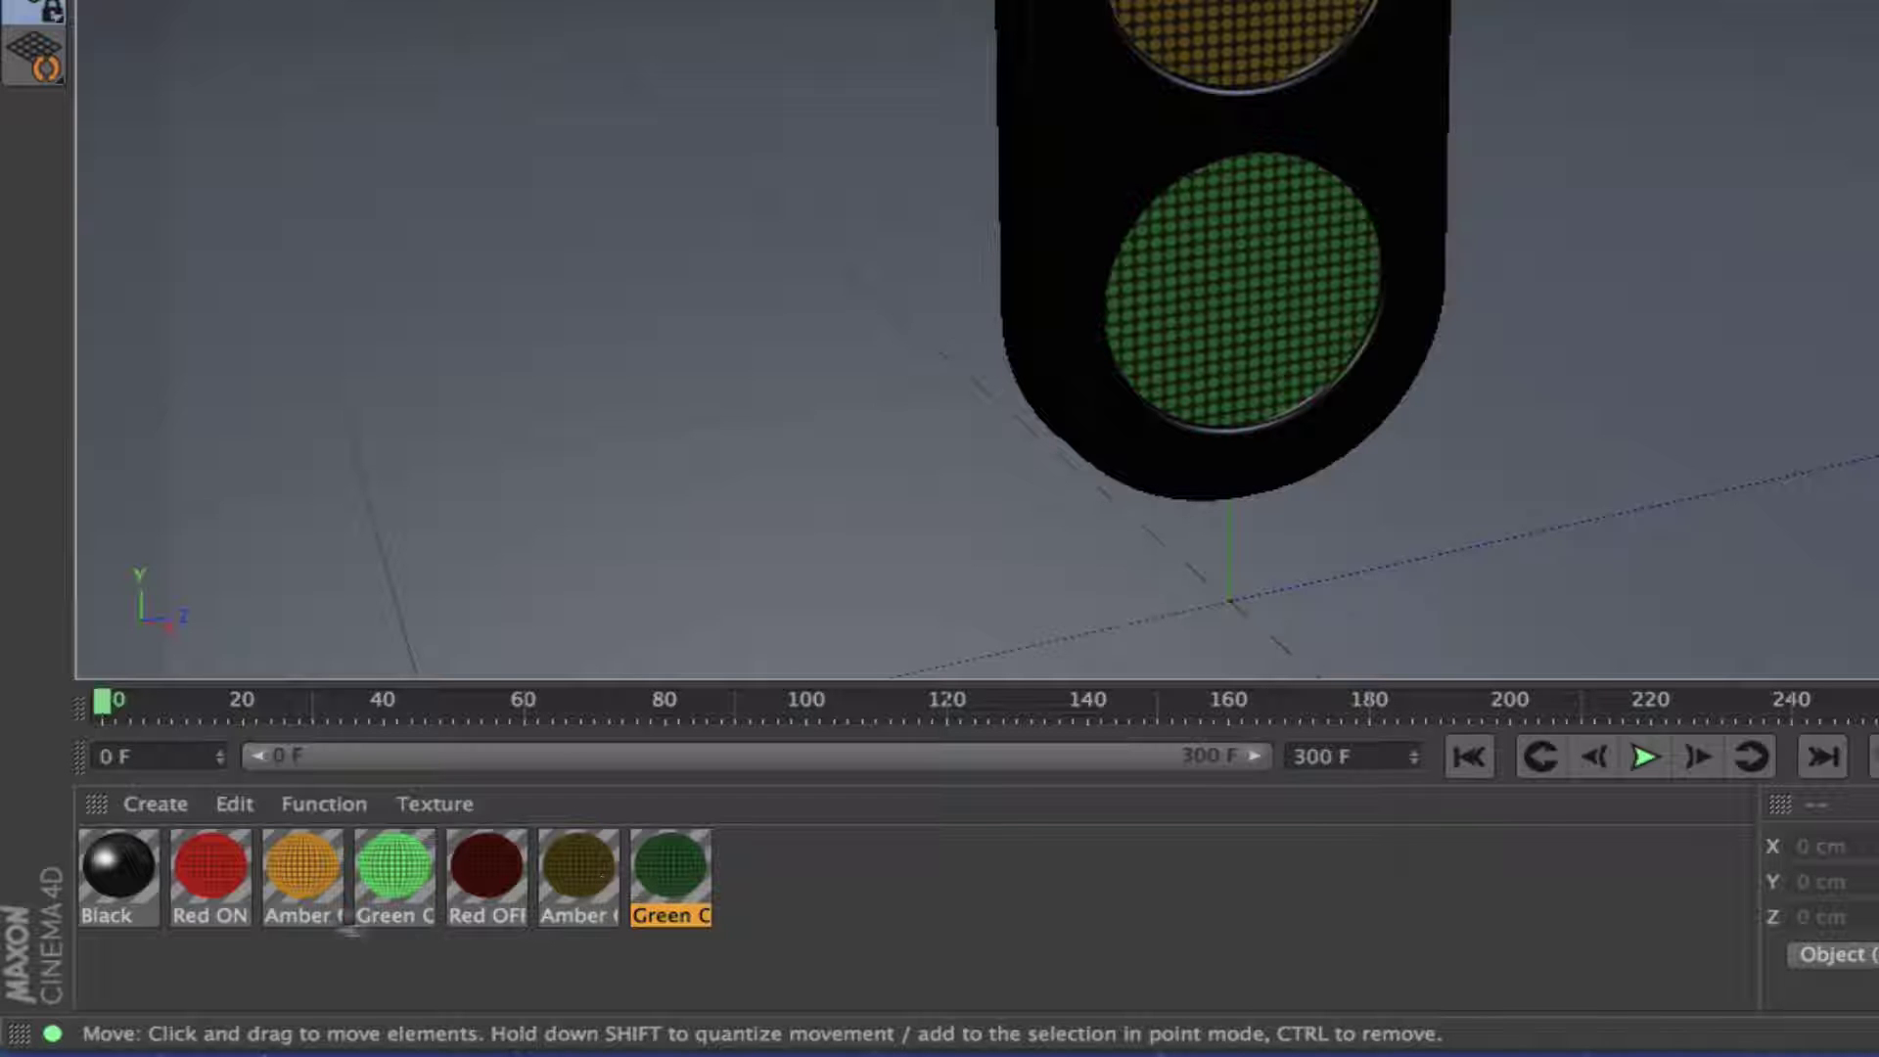
# - Open the XPresso Editor from the Xpresso object's tag and reposition its window to work in the empty XGroup
pyautogui.moveTo(315, 869); pyautogui.dragTo(1060, 350)
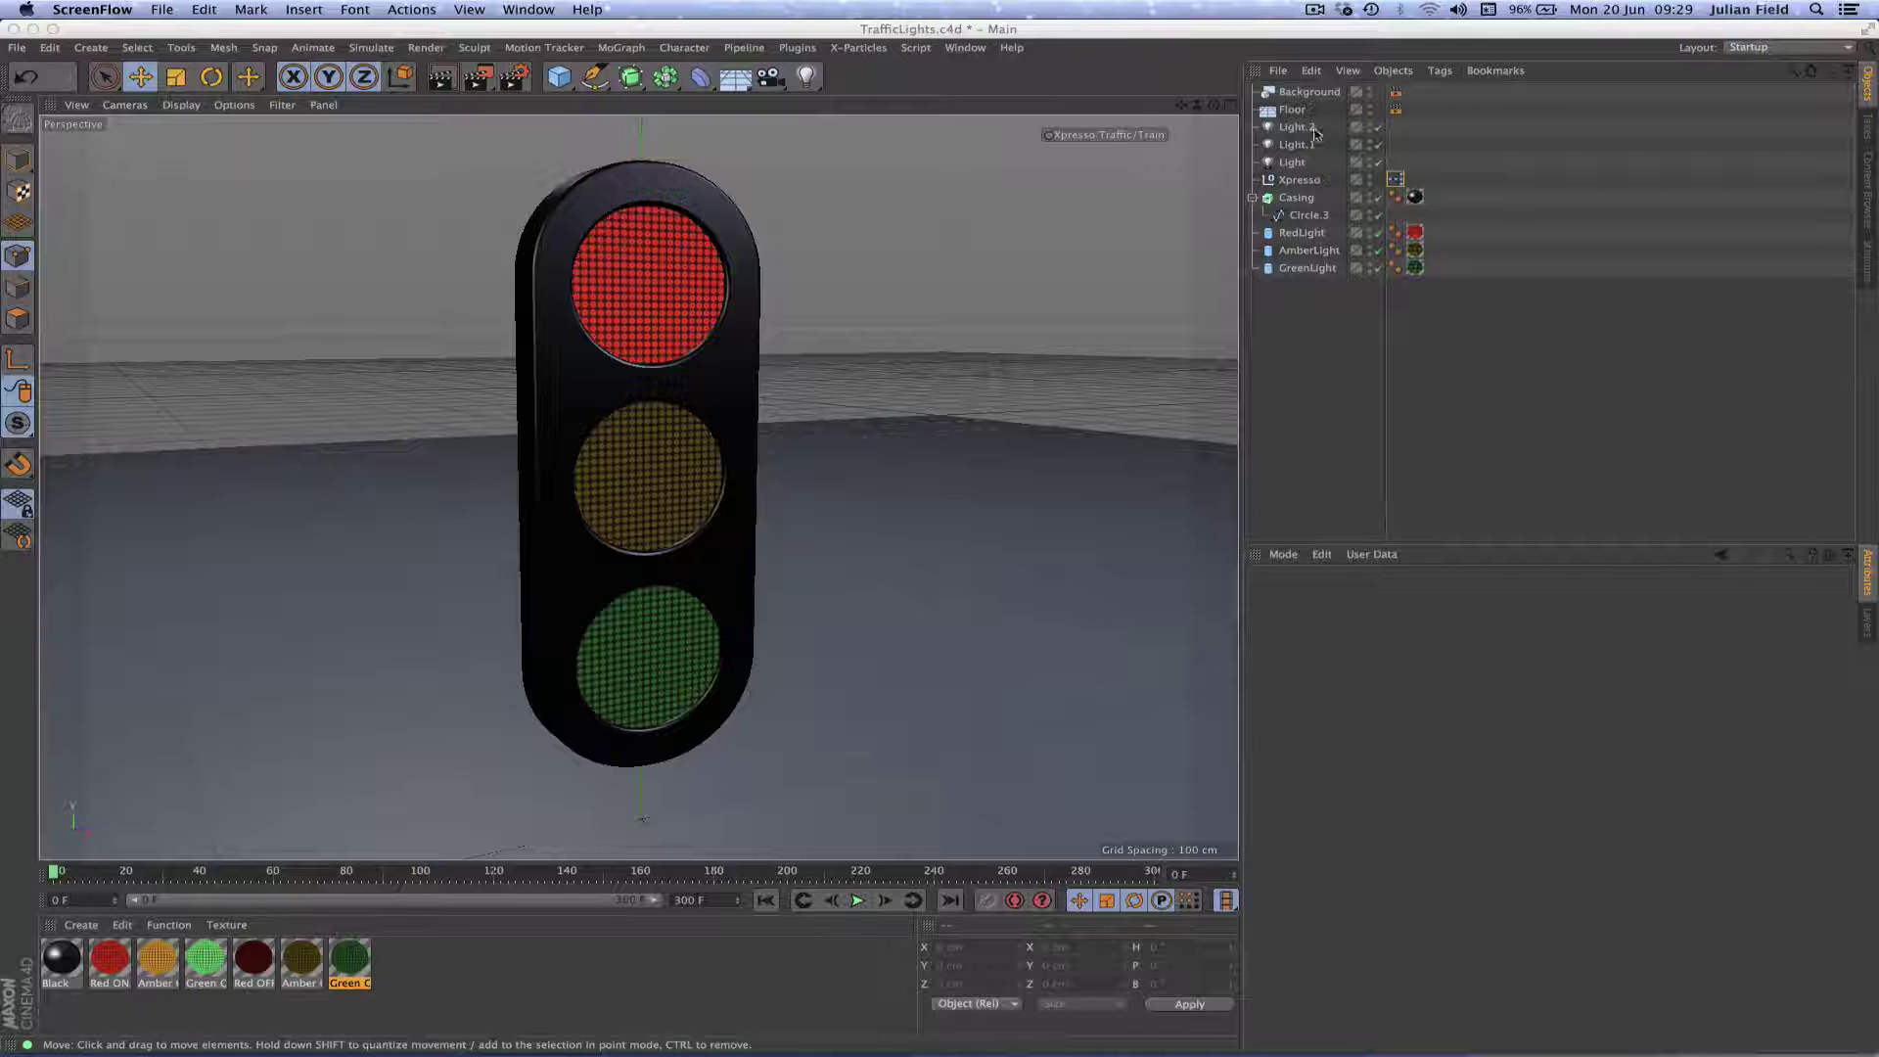
pyautogui.doubleClick(1397, 182)
pyautogui.moveTo(918, 56); pyautogui.dragTo(856, 769)
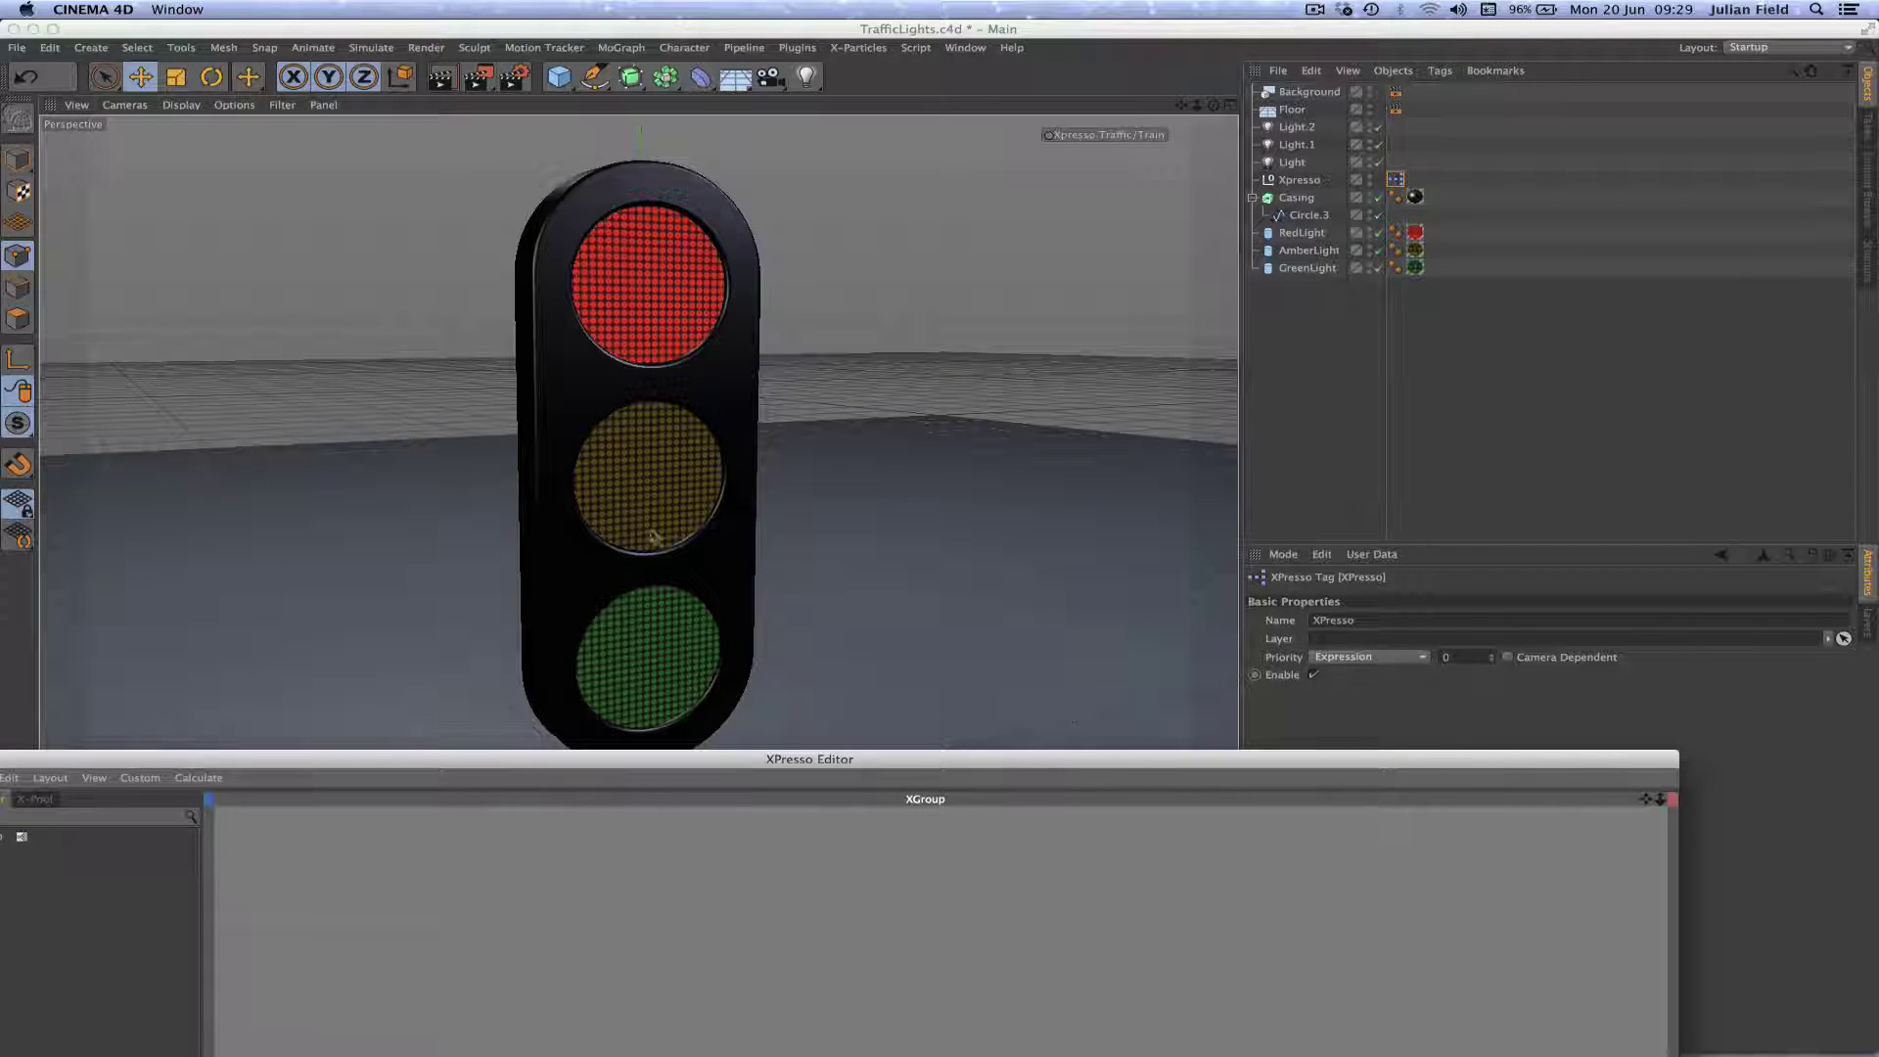
pyautogui.moveTo(878, 770); pyautogui.dragTo(750, 770)
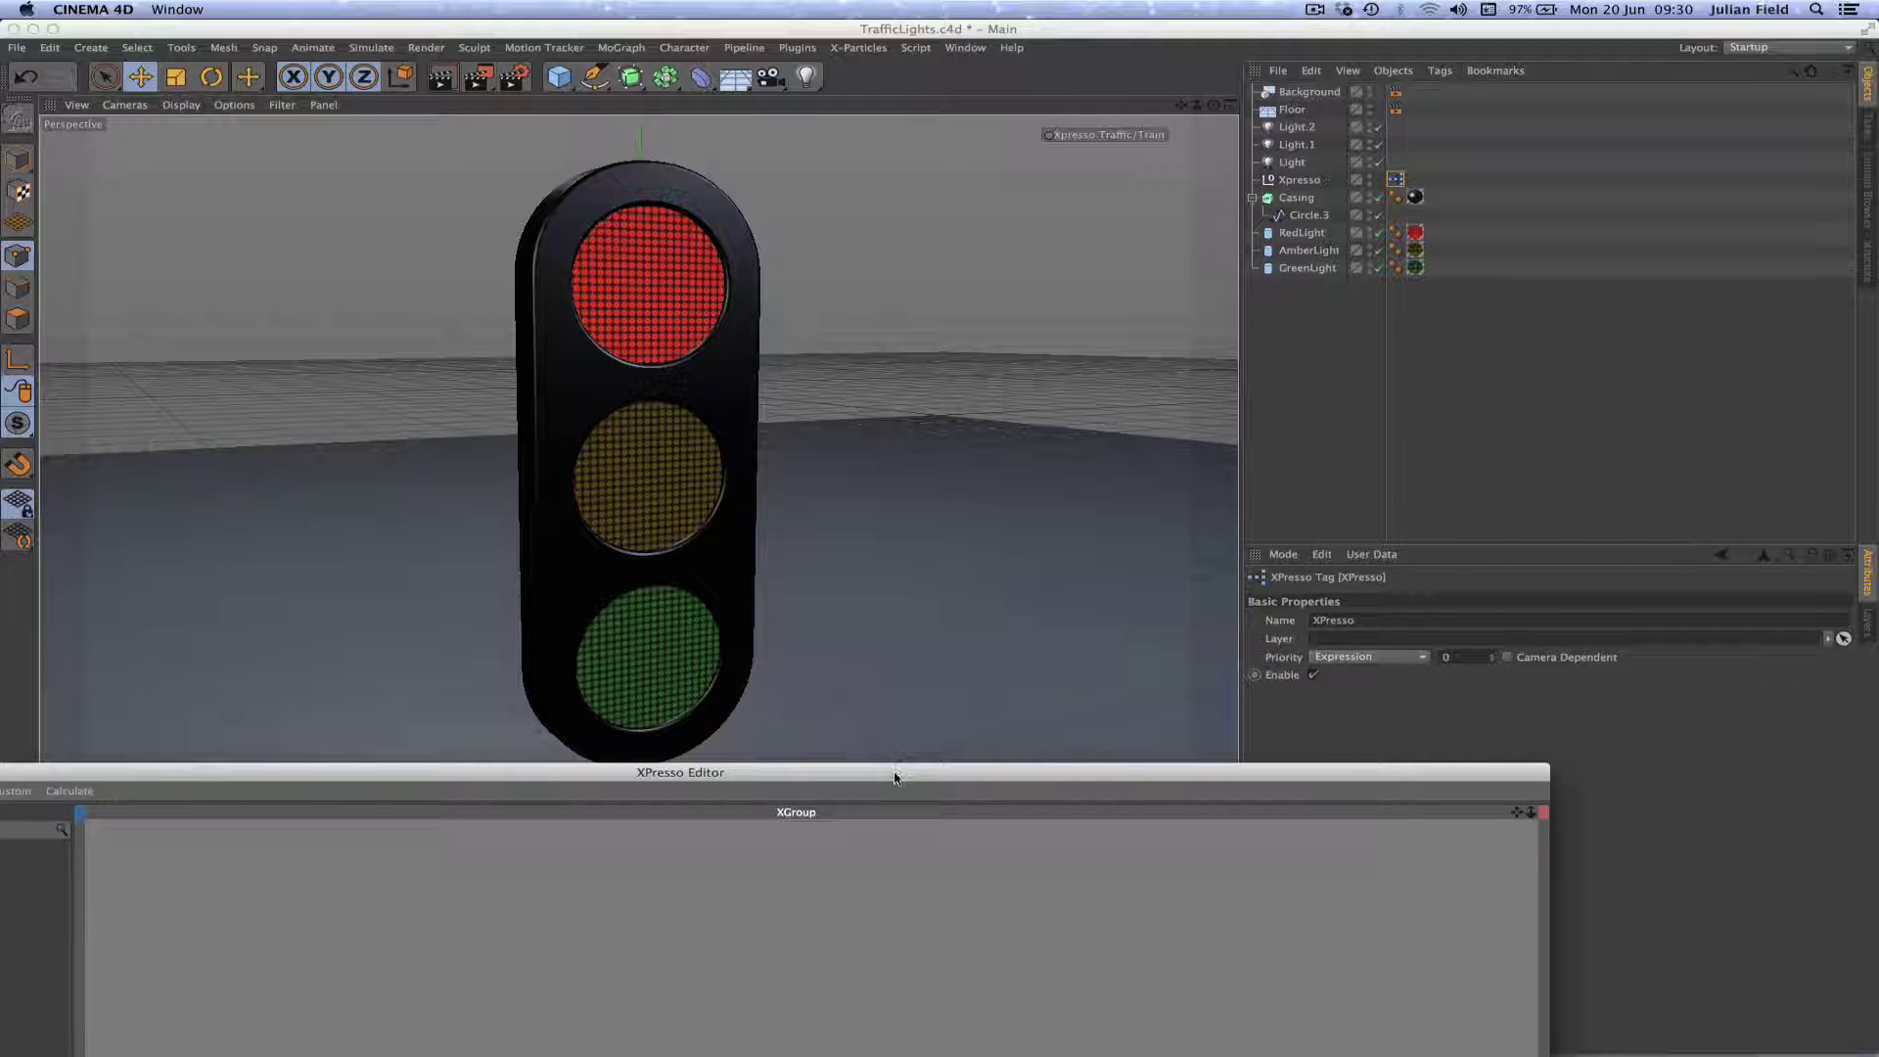
pyautogui.moveTo(894, 778); pyautogui.dragTo(746, 402)
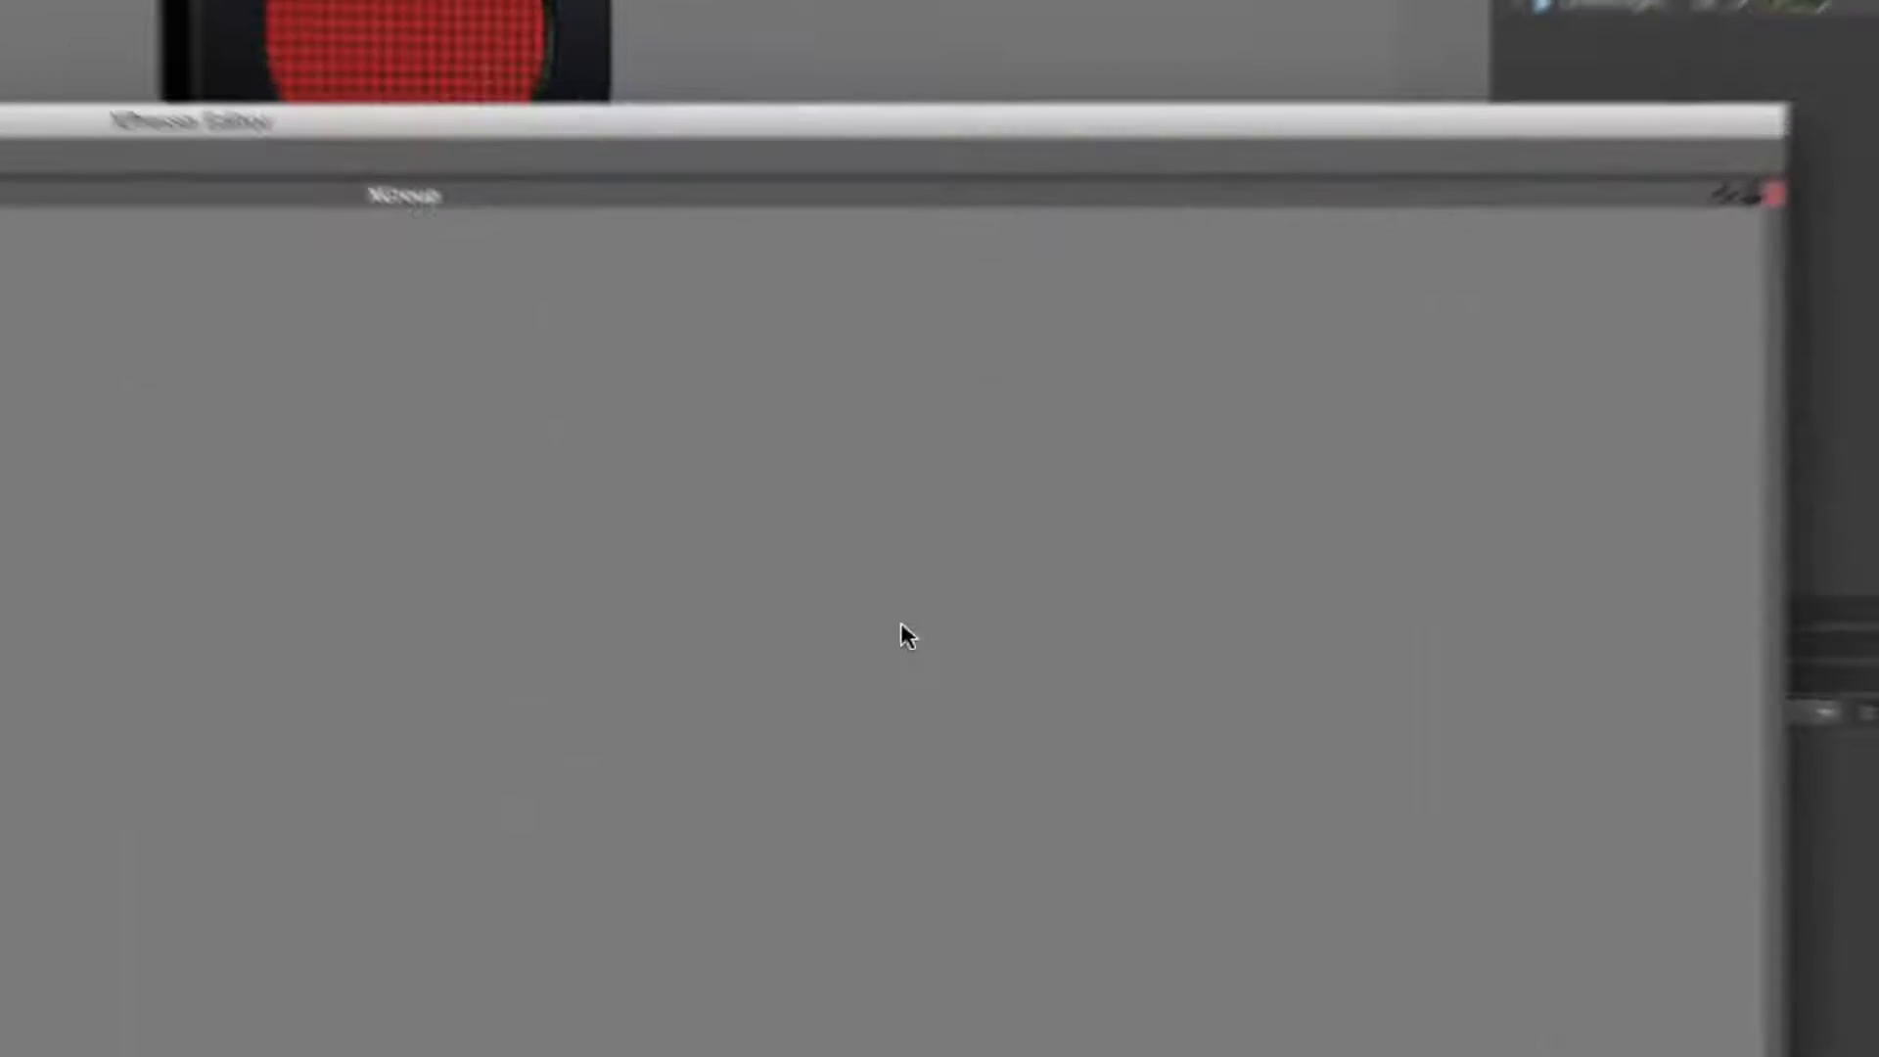
# - Add a Condition logic node to the XGroup and give it two additional input ports
pyautogui.rightClick(907, 587)
pyautogui.moveTo(1028, 601)
pyautogui.moveTo(1185, 590)
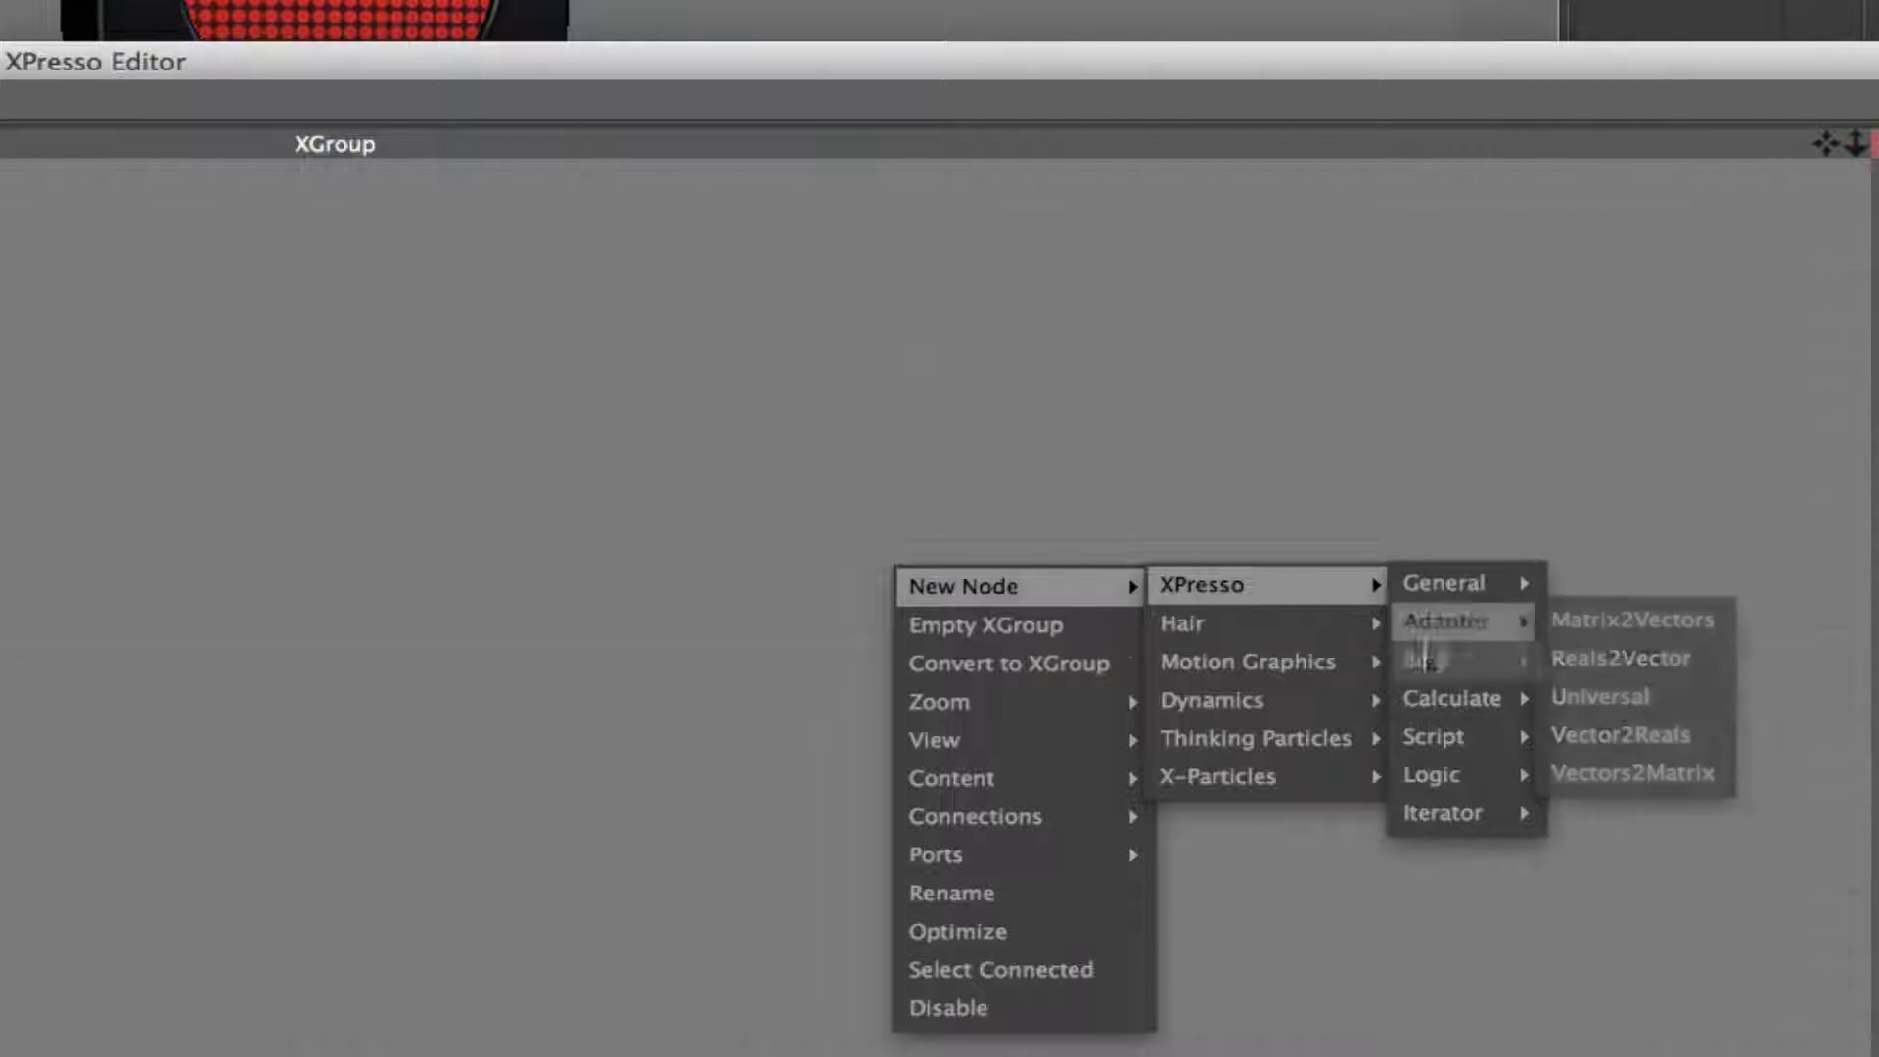
pyautogui.moveTo(1415, 775)
pyautogui.click(1647, 818)
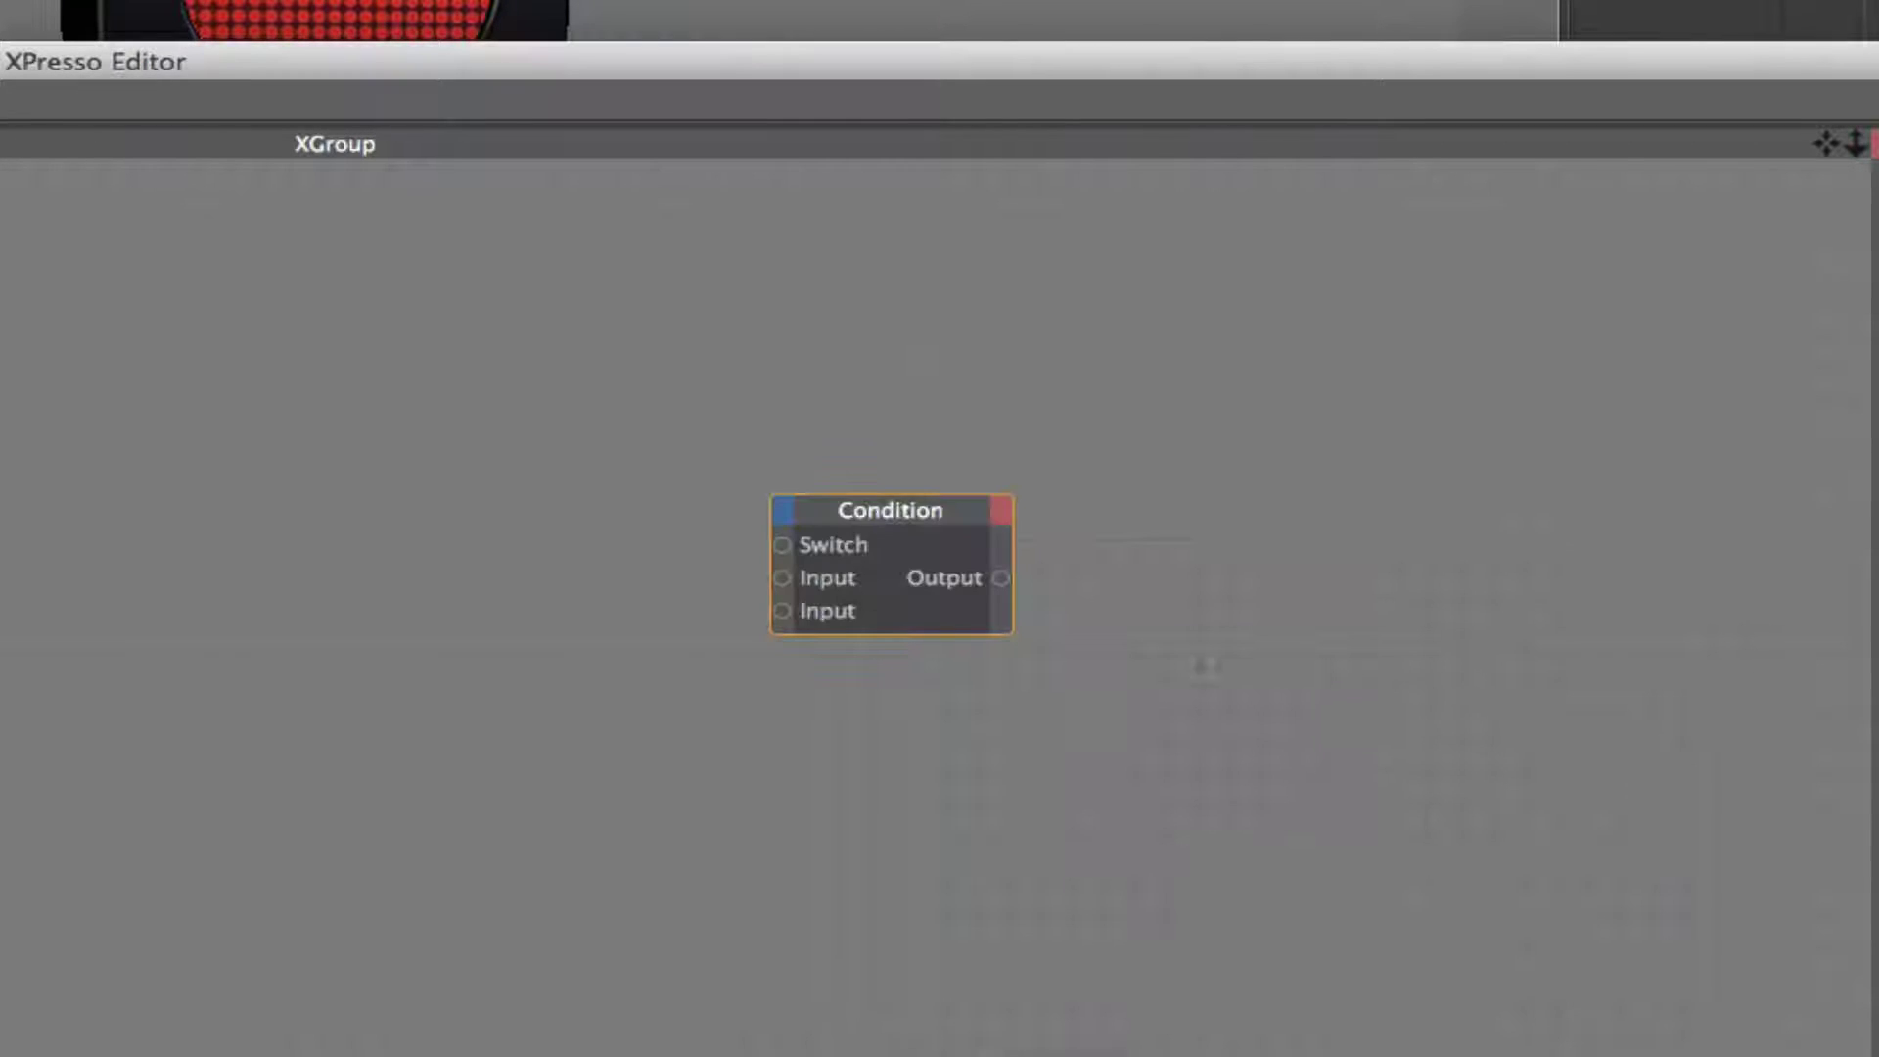
pyautogui.click(783, 511)
pyautogui.click(796, 533)
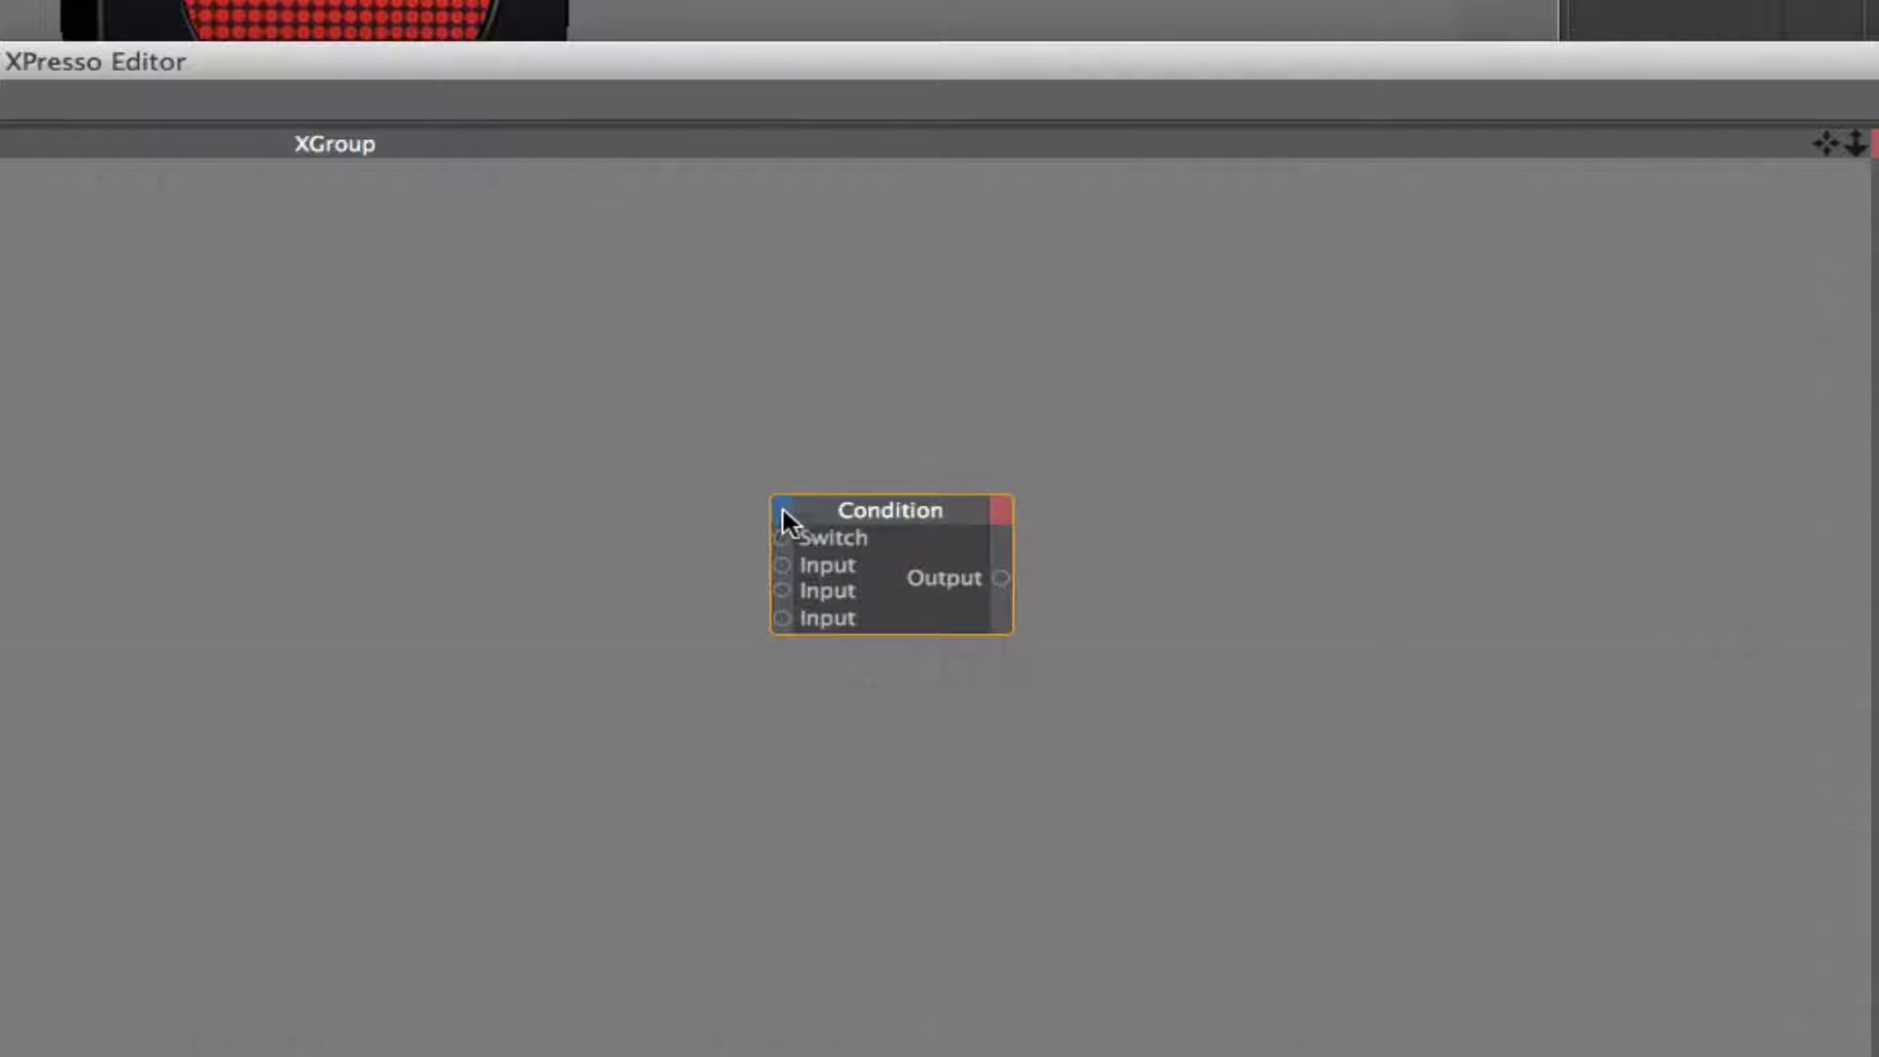
pyautogui.click(783, 512)
pyautogui.click(808, 536)
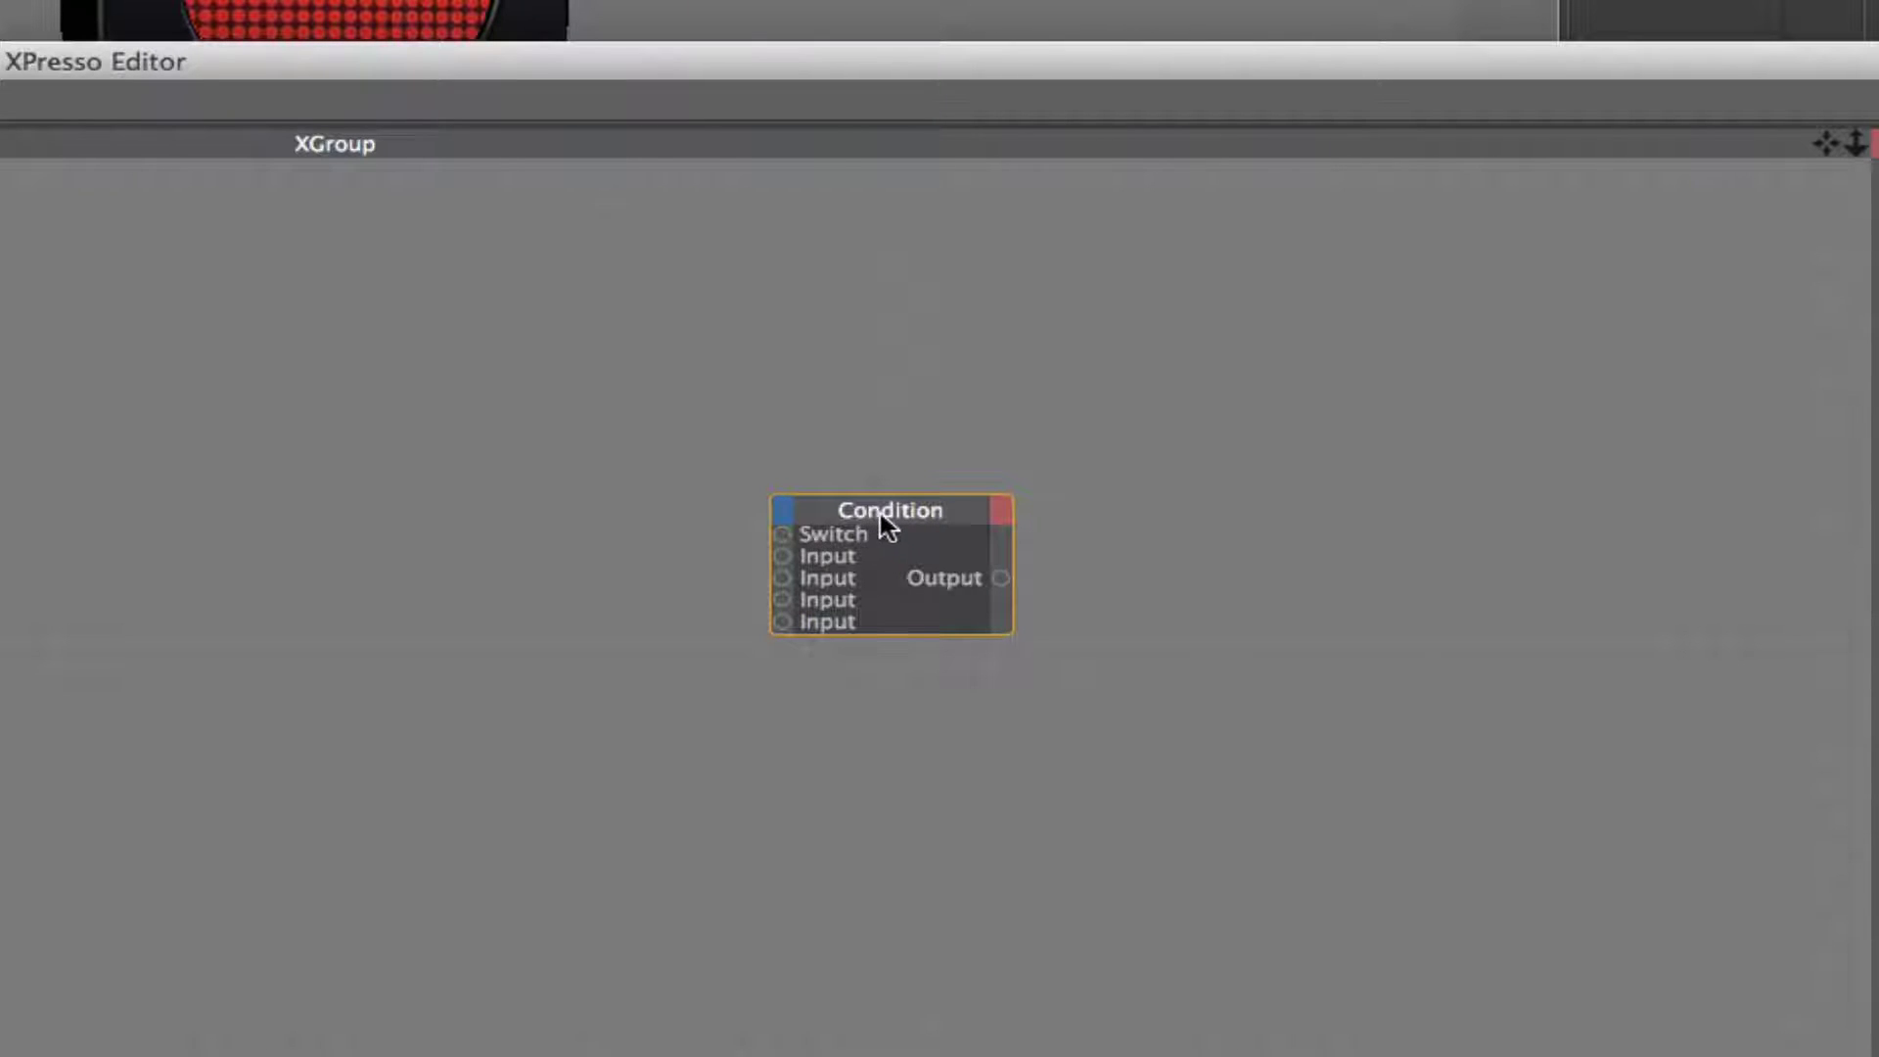
# - Expand the Condition node, make two copies of it and stack all three in a column
pyautogui.doubleClick(880, 513)
pyautogui.moveTo(924, 505); pyautogui.dragTo(948, 863)
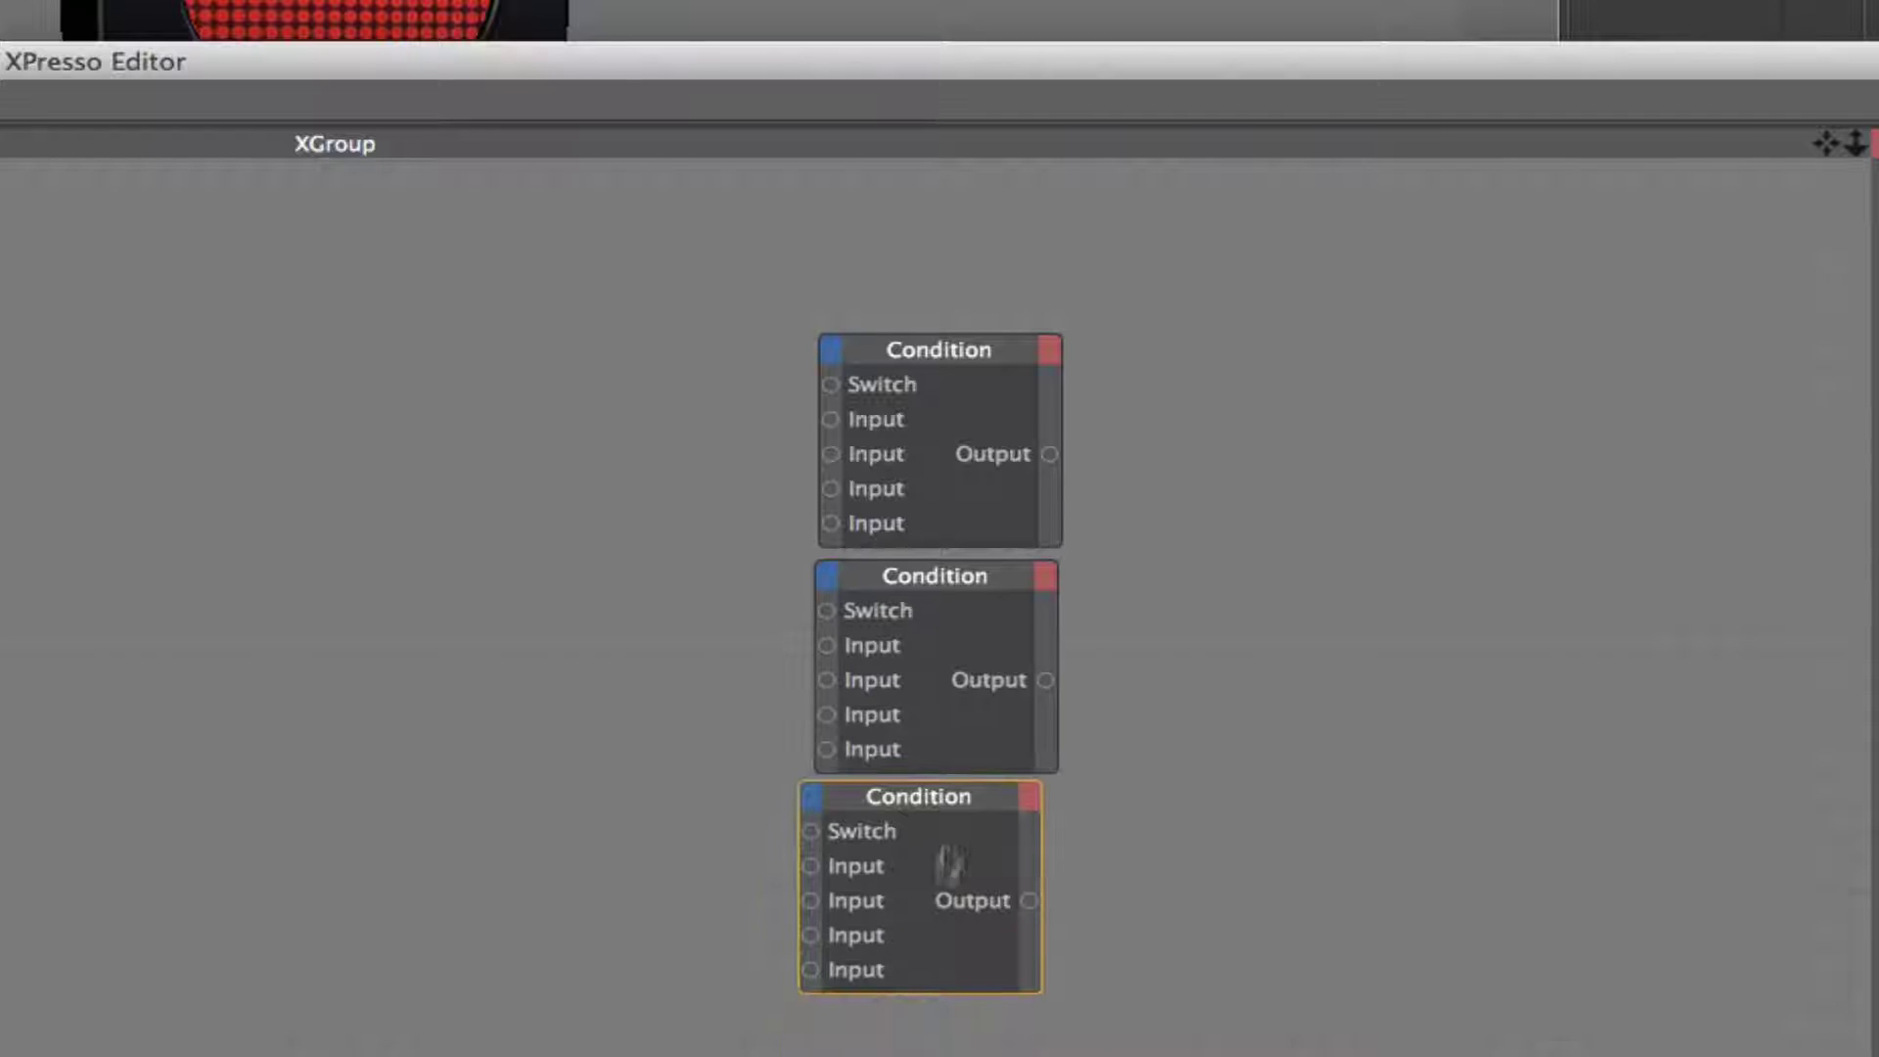
pyautogui.moveTo(956, 792); pyautogui.dragTo(980, 851)
pyautogui.doubleClick(970, 814)
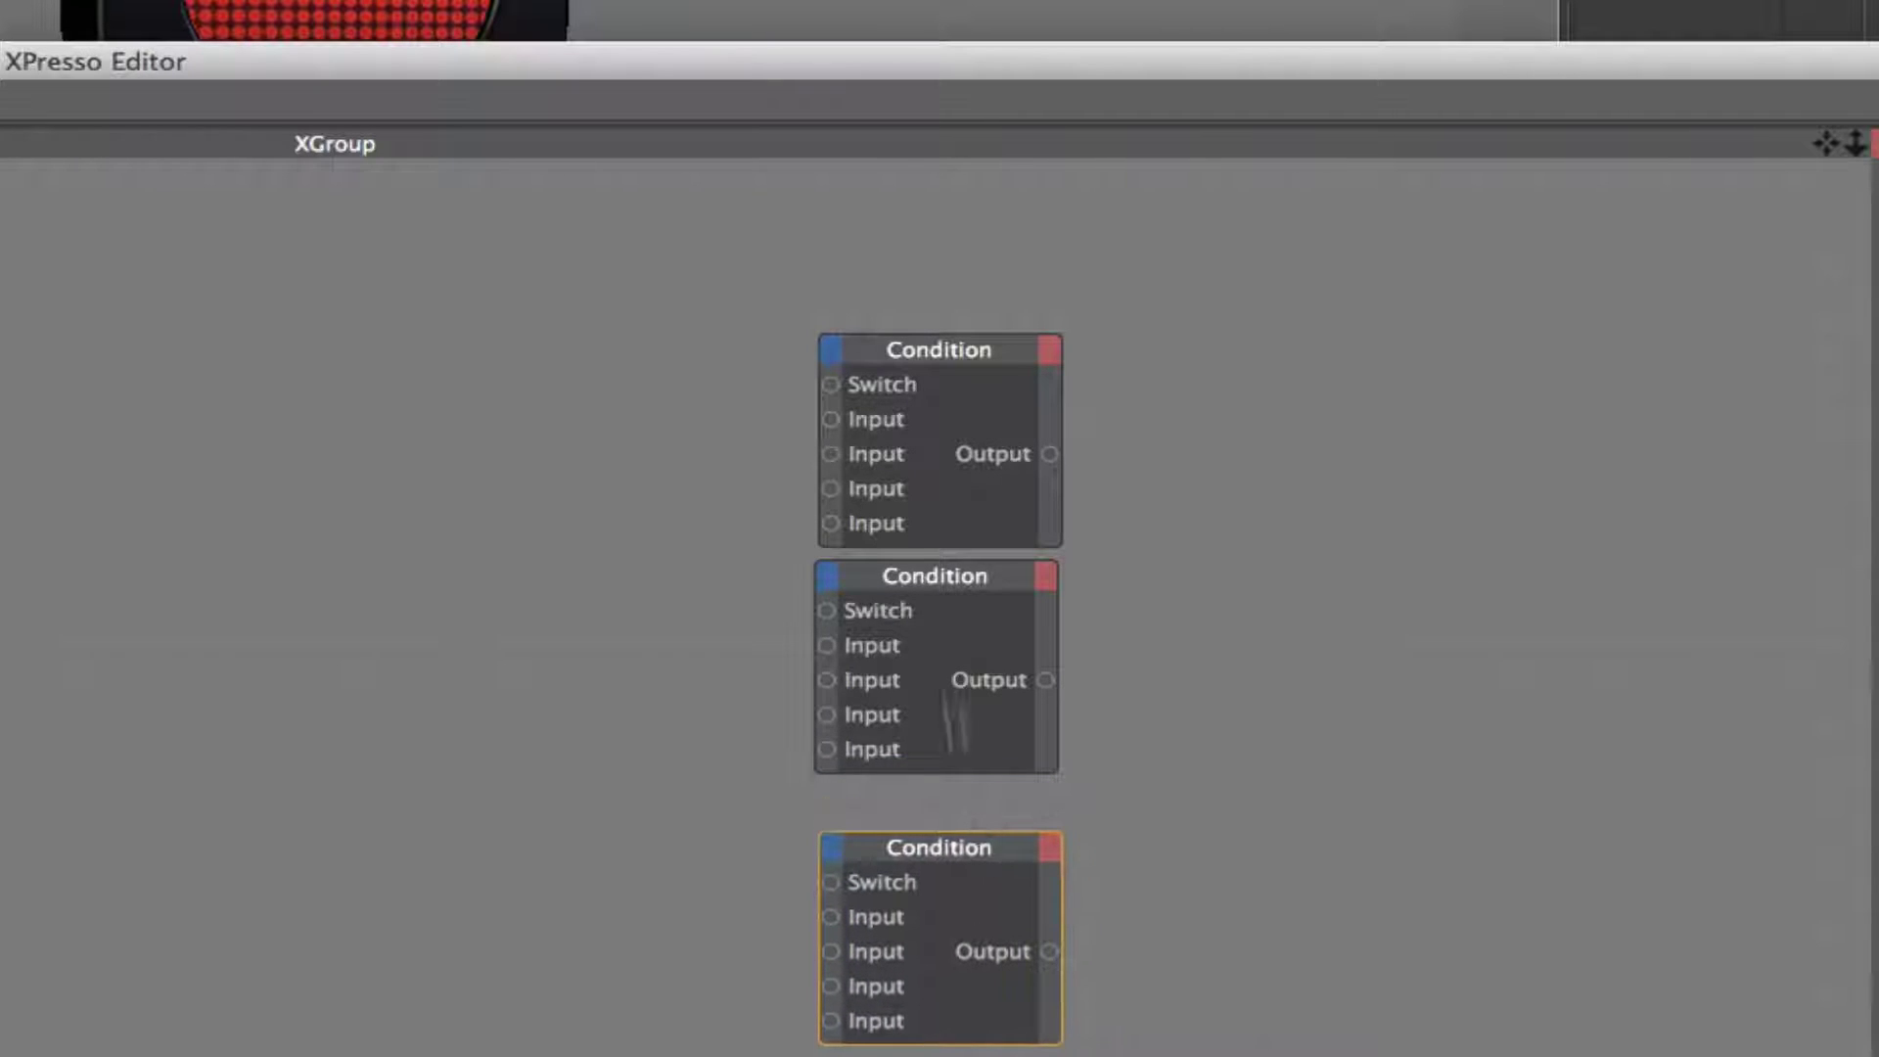
pyautogui.click(962, 584)
pyautogui.moveTo(962, 584); pyautogui.dragTo(965, 606)
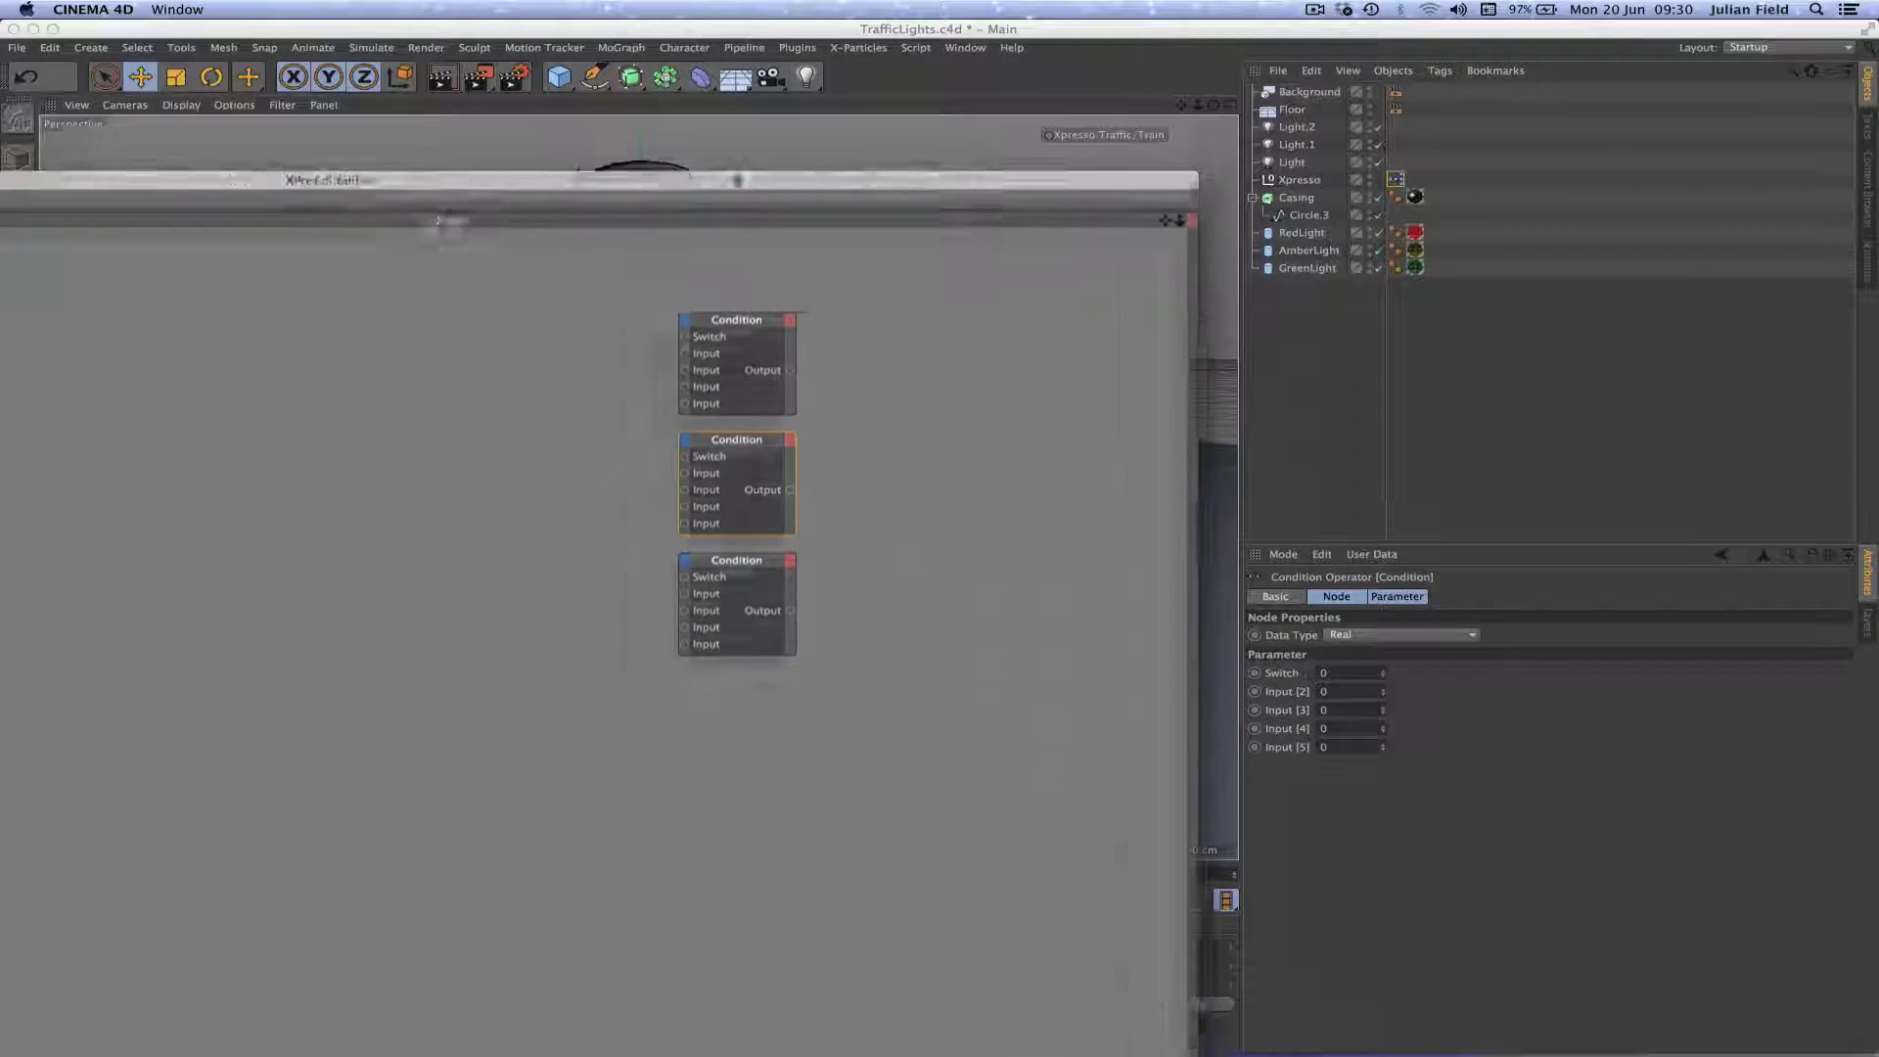
# - Bring the Red ON, Red OFF, Amber ON and Amber OFF materials into the XGroup as nodes beside the Condition nodes
pyautogui.moveTo(736, 180); pyautogui.dragTo(1209, 6)
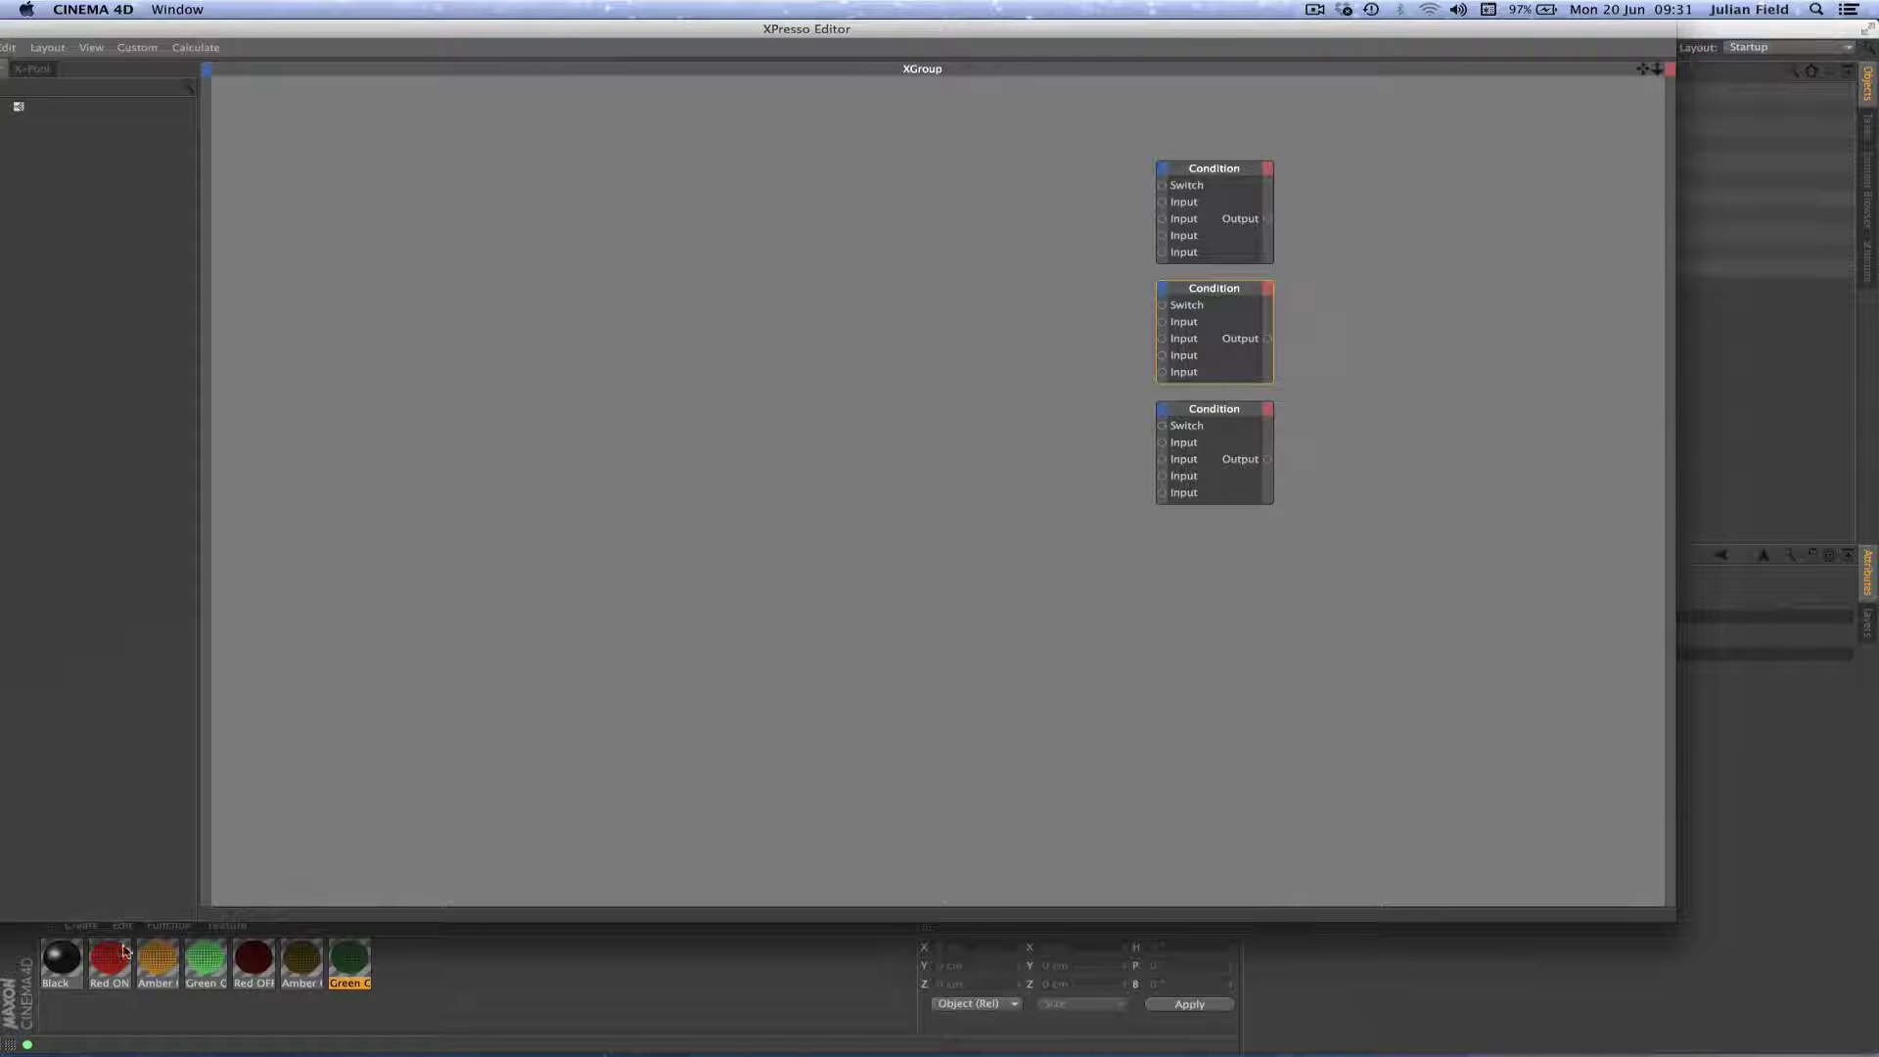
pyautogui.moveTo(107, 962); pyautogui.dragTo(1029, 254)
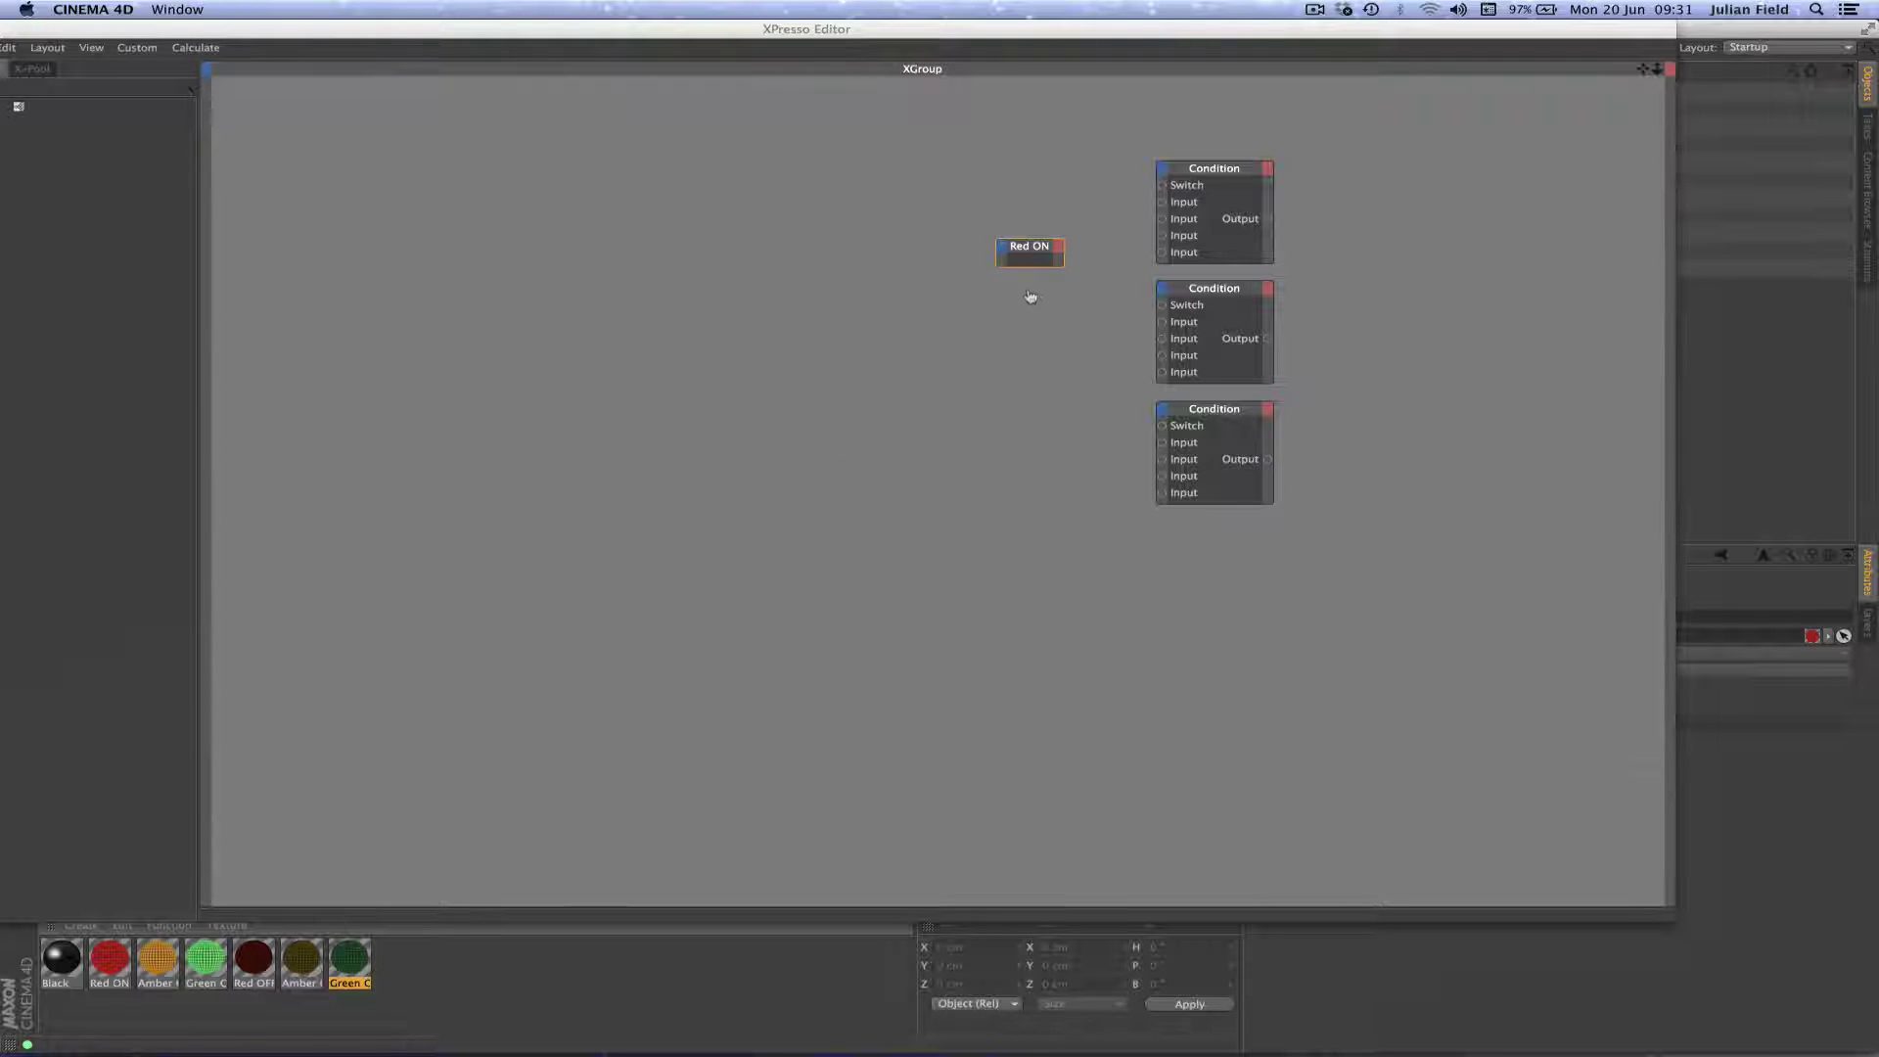
pyautogui.moveTo(1030, 297); pyautogui.dragTo(1026, 295)
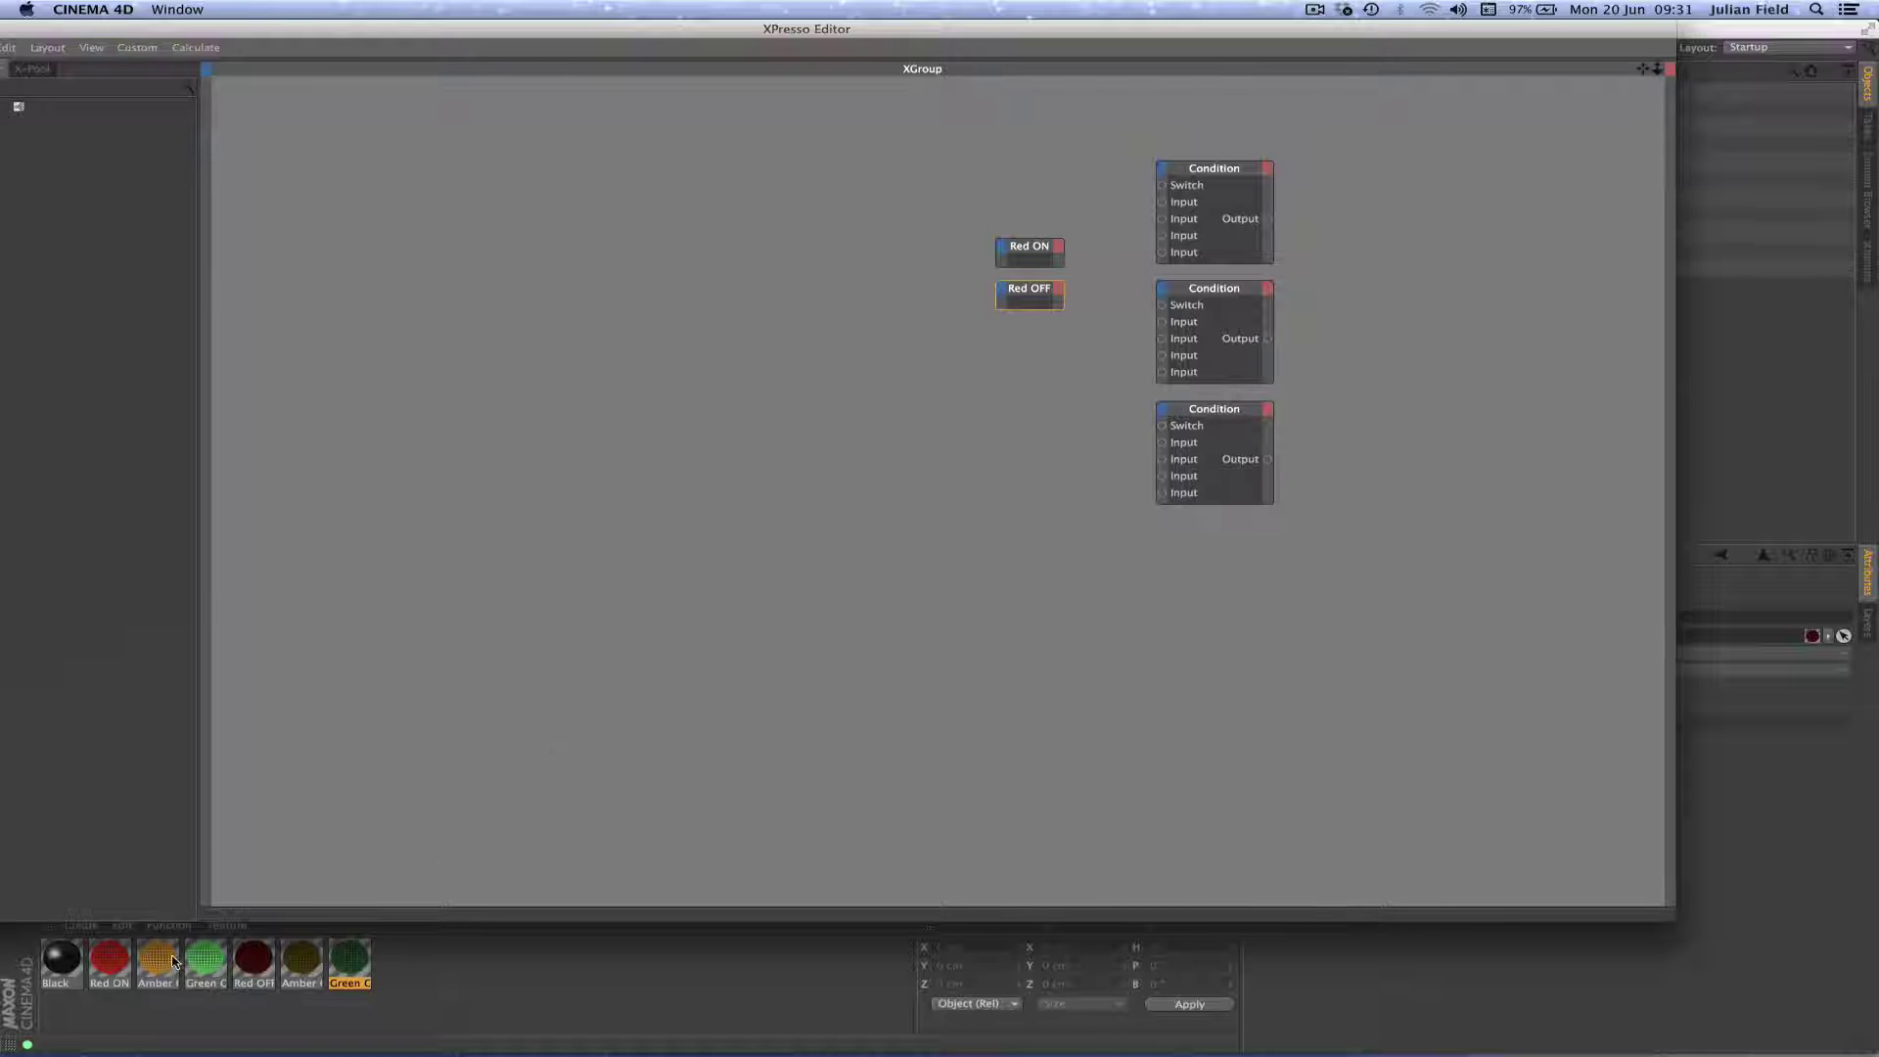
pyautogui.moveTo(172, 962); pyautogui.dragTo(1026, 359)
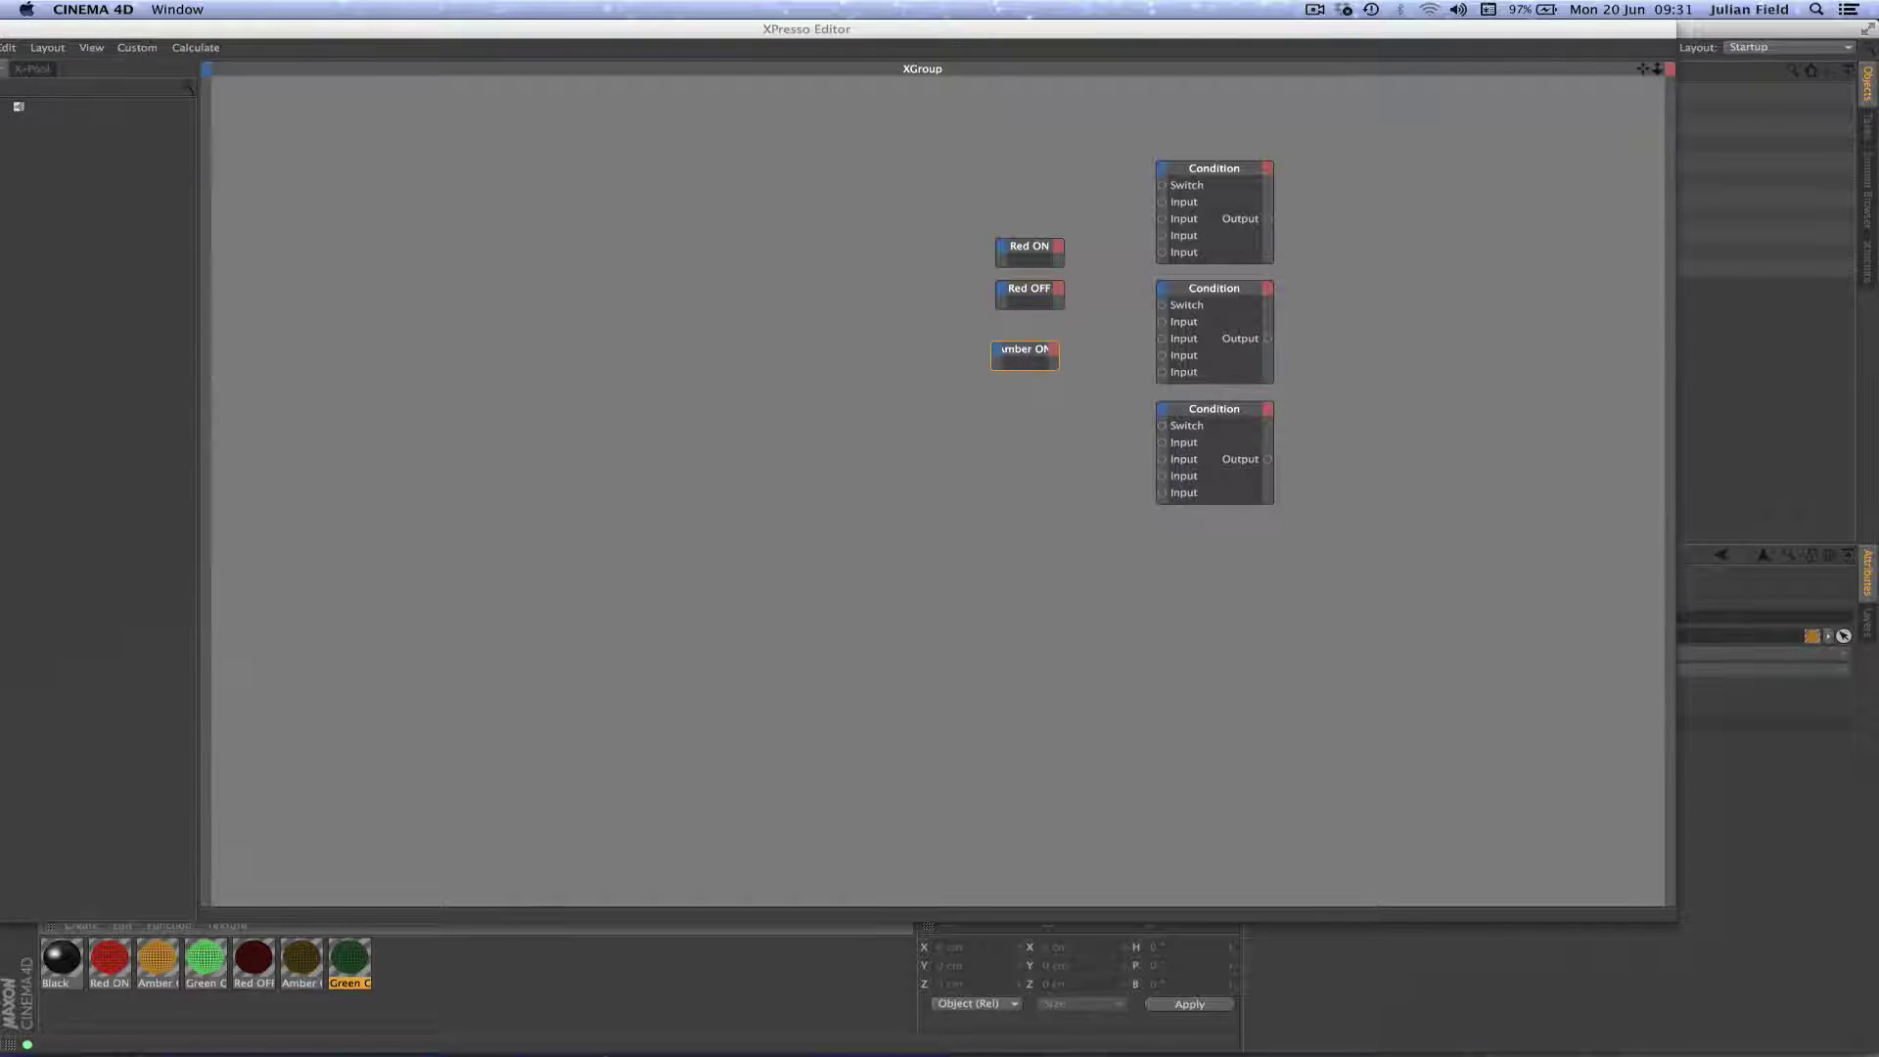
pyautogui.moveTo(967, 536); pyautogui.dragTo(1031, 391)
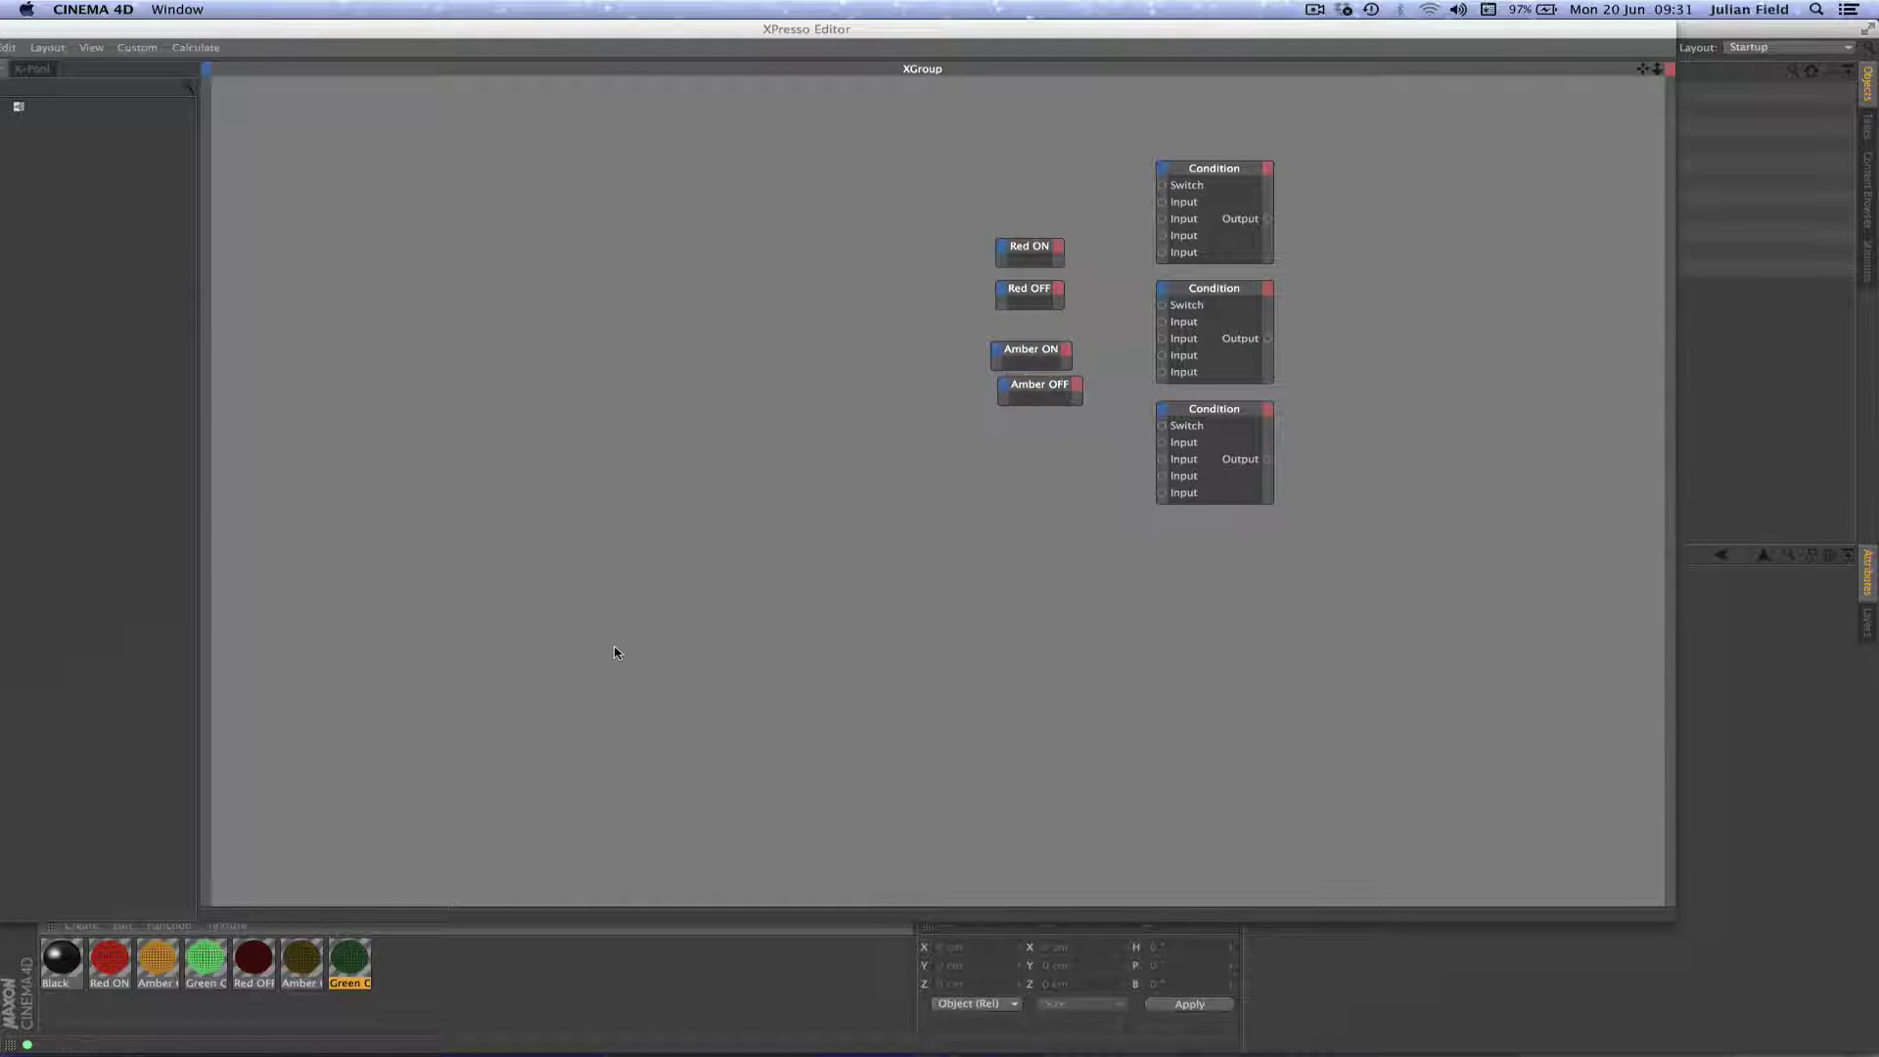
# - Add the Green OFF and Green ON materials as nodes below the amber ones and expand both to their full names
pyautogui.moveTo(348, 966); pyautogui.dragTo(1021, 474)
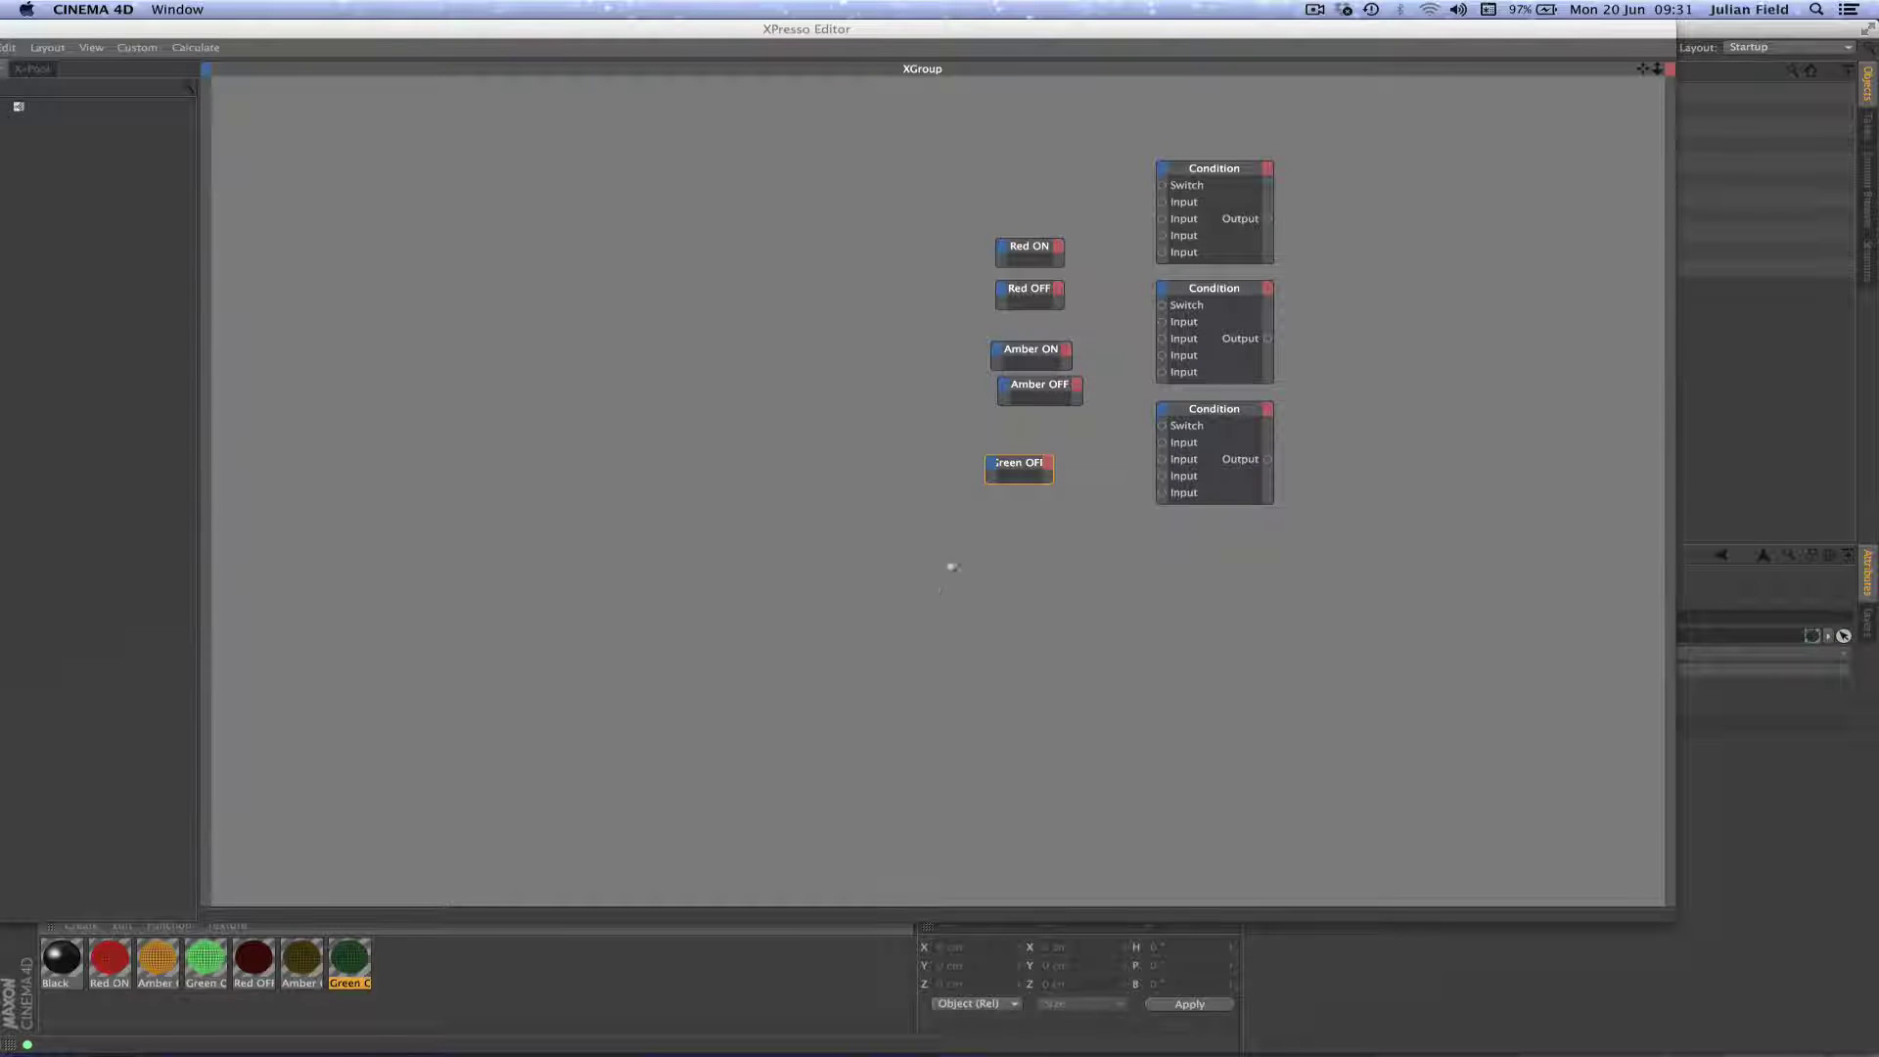
pyautogui.moveTo(952, 566); pyautogui.dragTo(1021, 430)
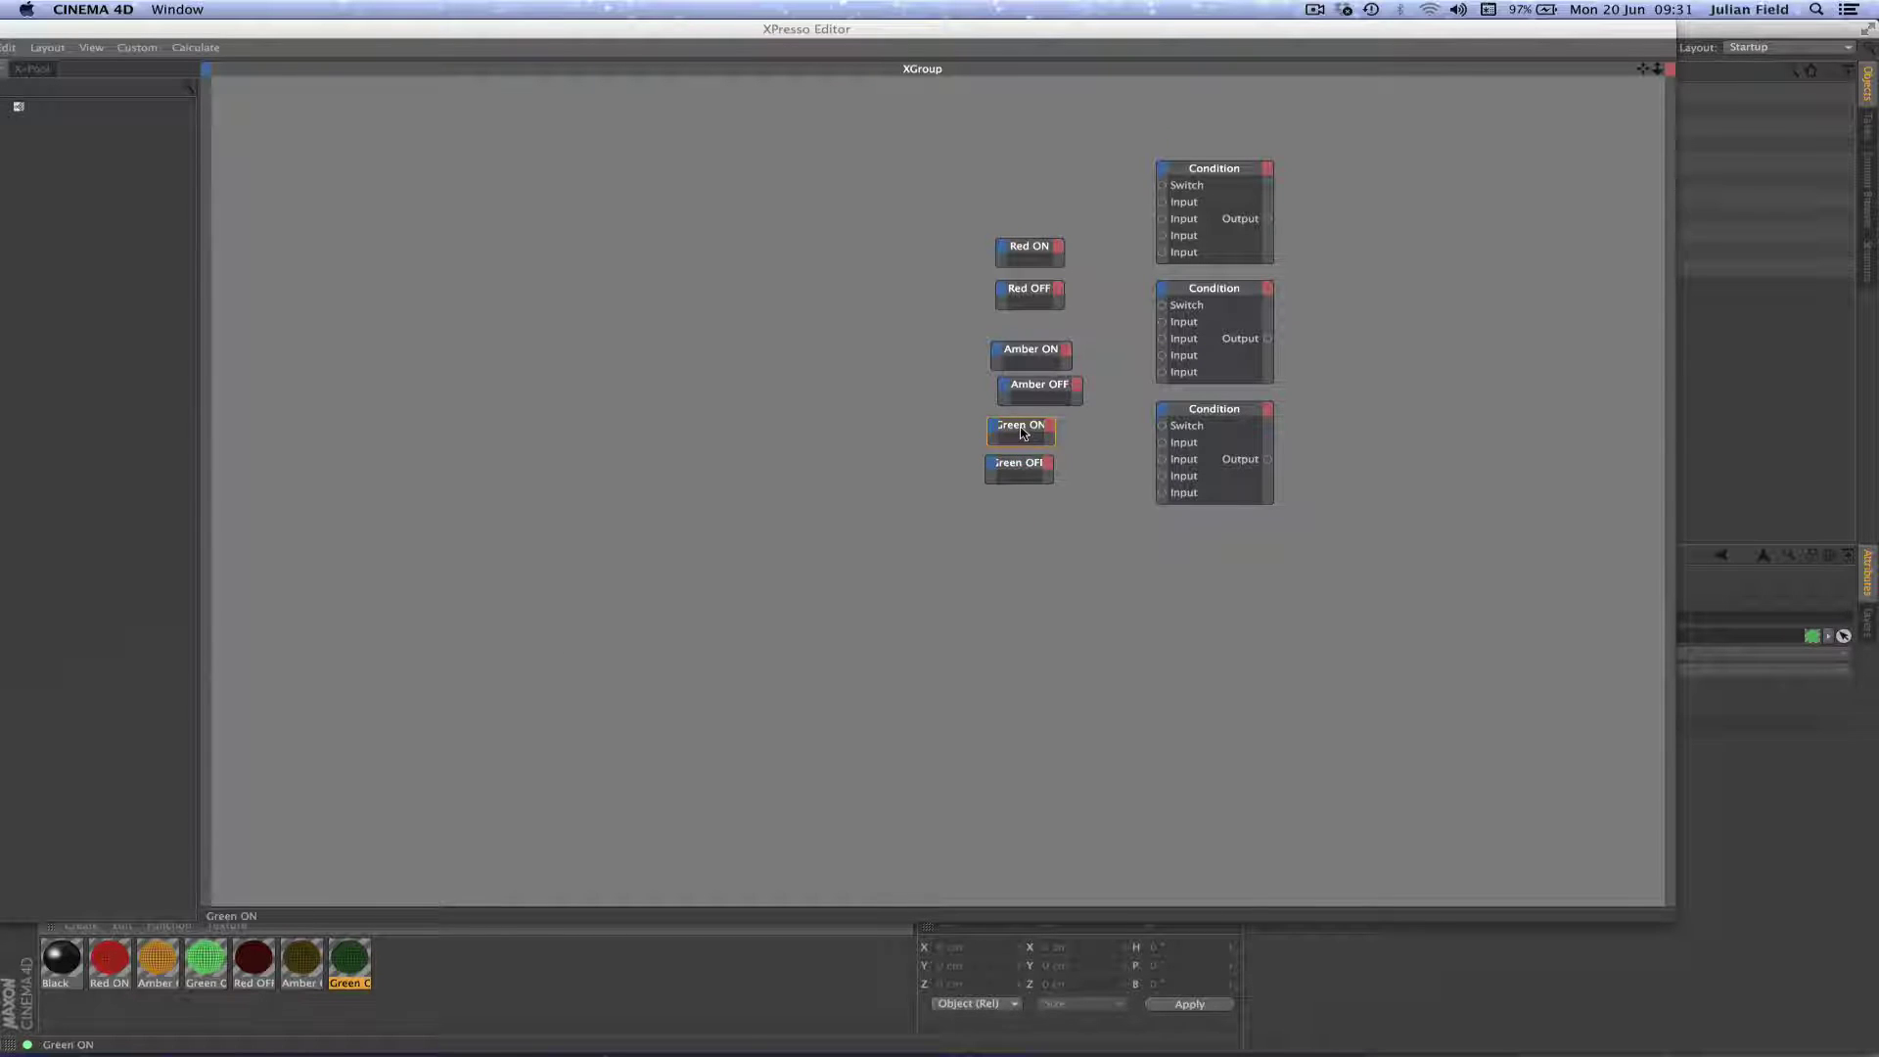
pyautogui.doubleClick(1022, 430)
pyautogui.doubleClick(1022, 464)
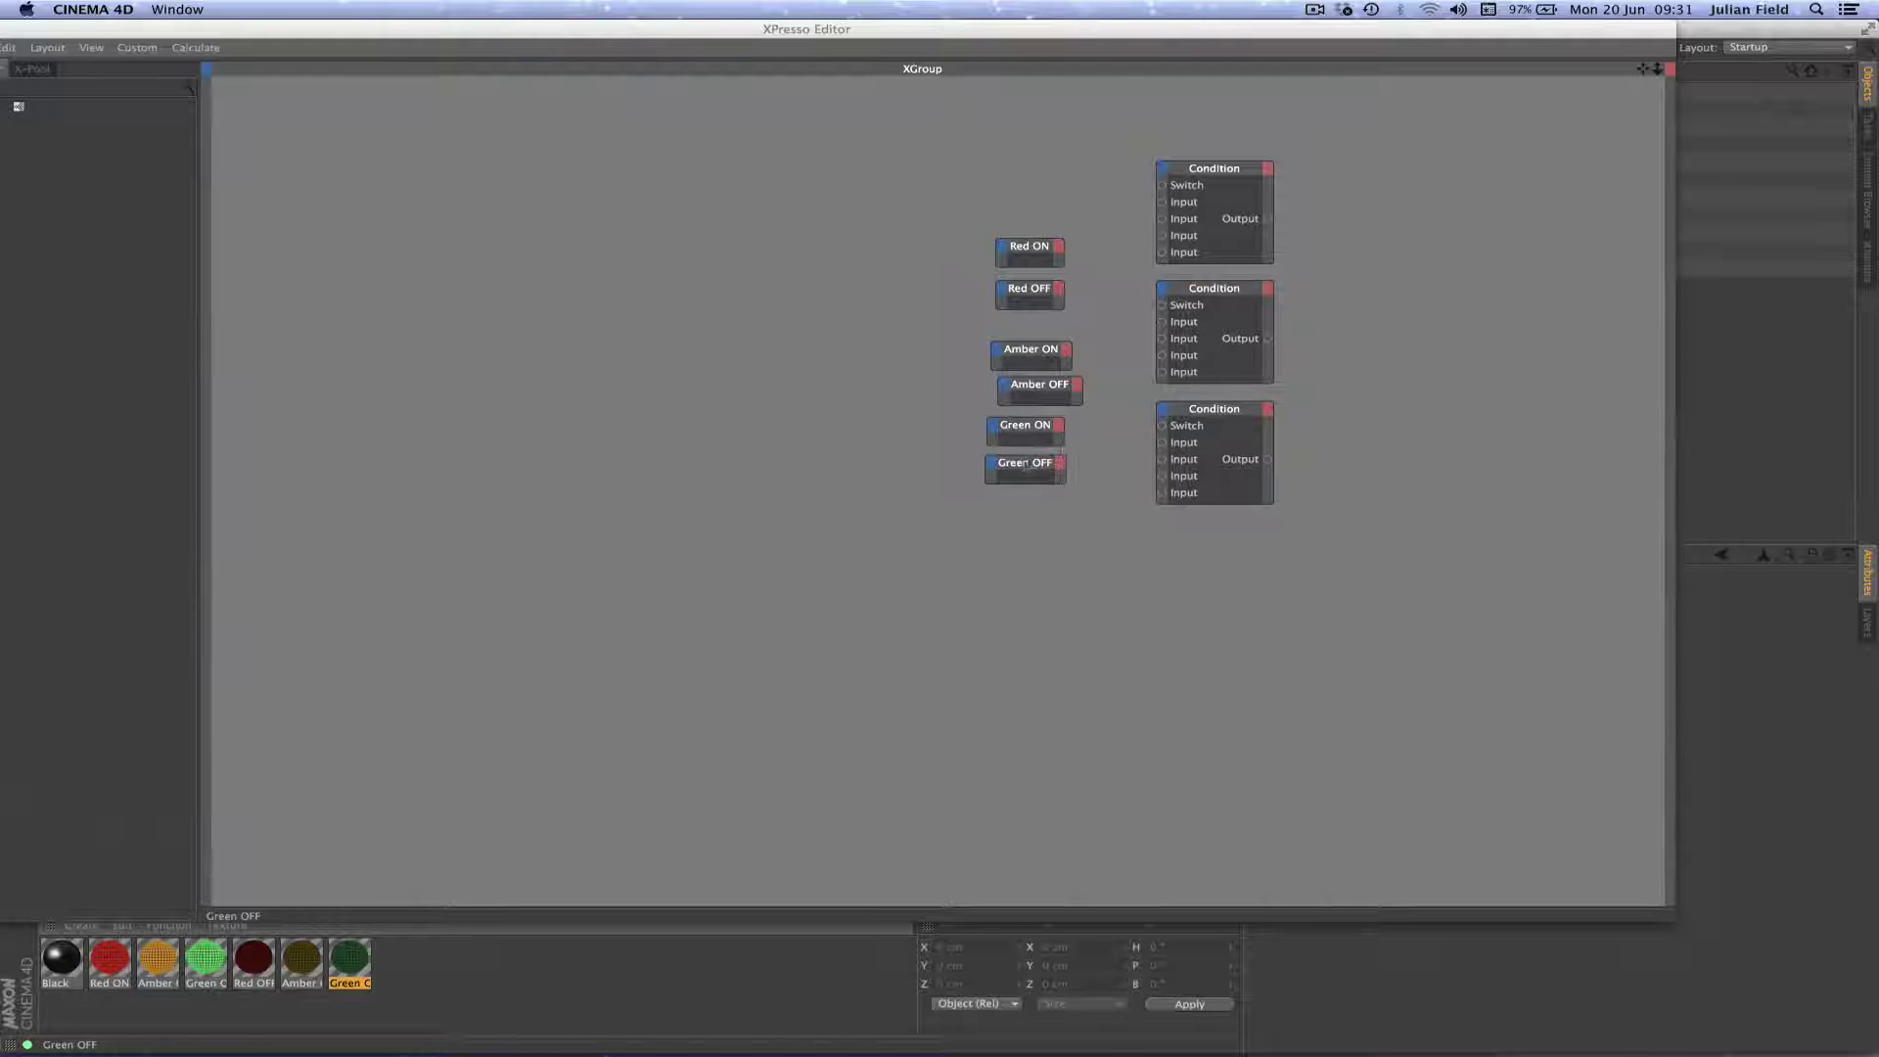
# - Arrange the red, amber and green material nodes as ON/OFF pairs, each beside its own Condition node
pyautogui.moveTo(1025, 464); pyautogui.dragTo(1043, 537)
pyautogui.moveTo(1034, 425); pyautogui.dragTo(1043, 482)
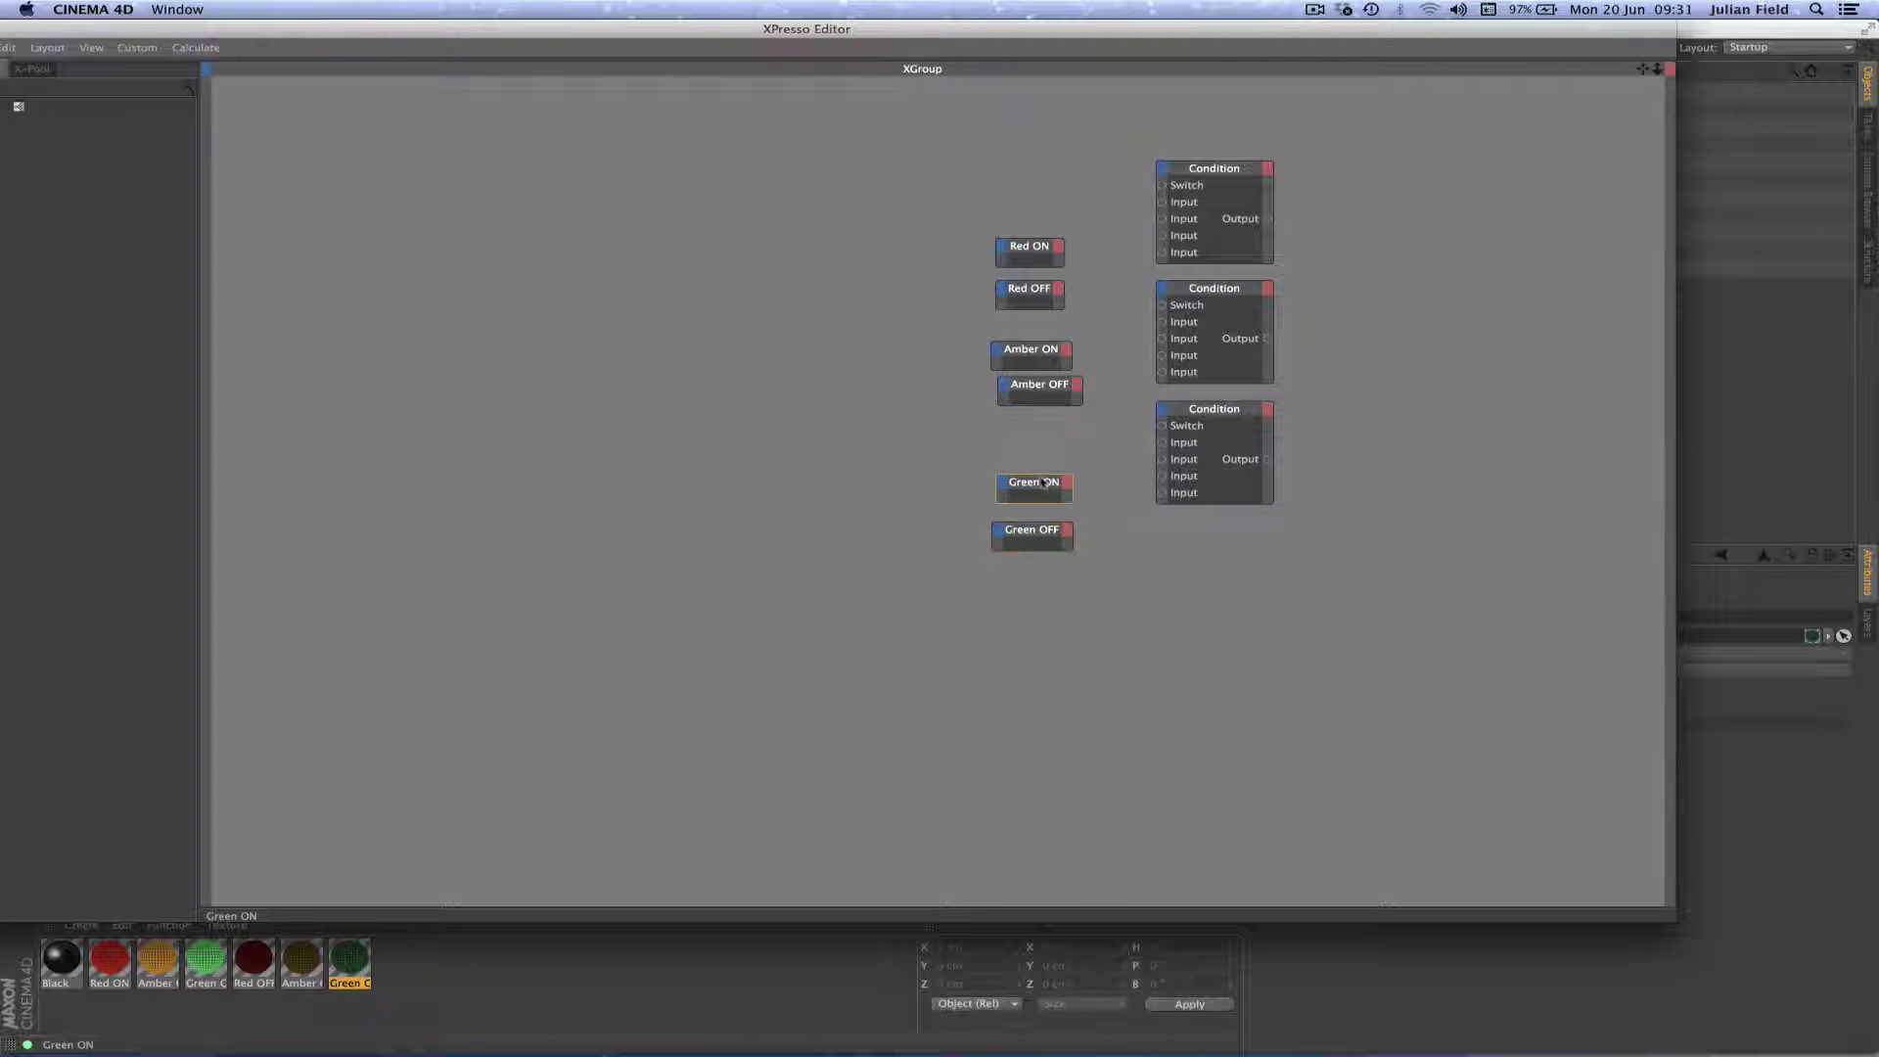
pyautogui.moveTo(1037, 390)
pyautogui.mouseDown()
pyautogui.moveTo(1034, 425)
pyautogui.moveTo(1030, 402)
pyautogui.mouseUp()
pyautogui.click(1215, 410)
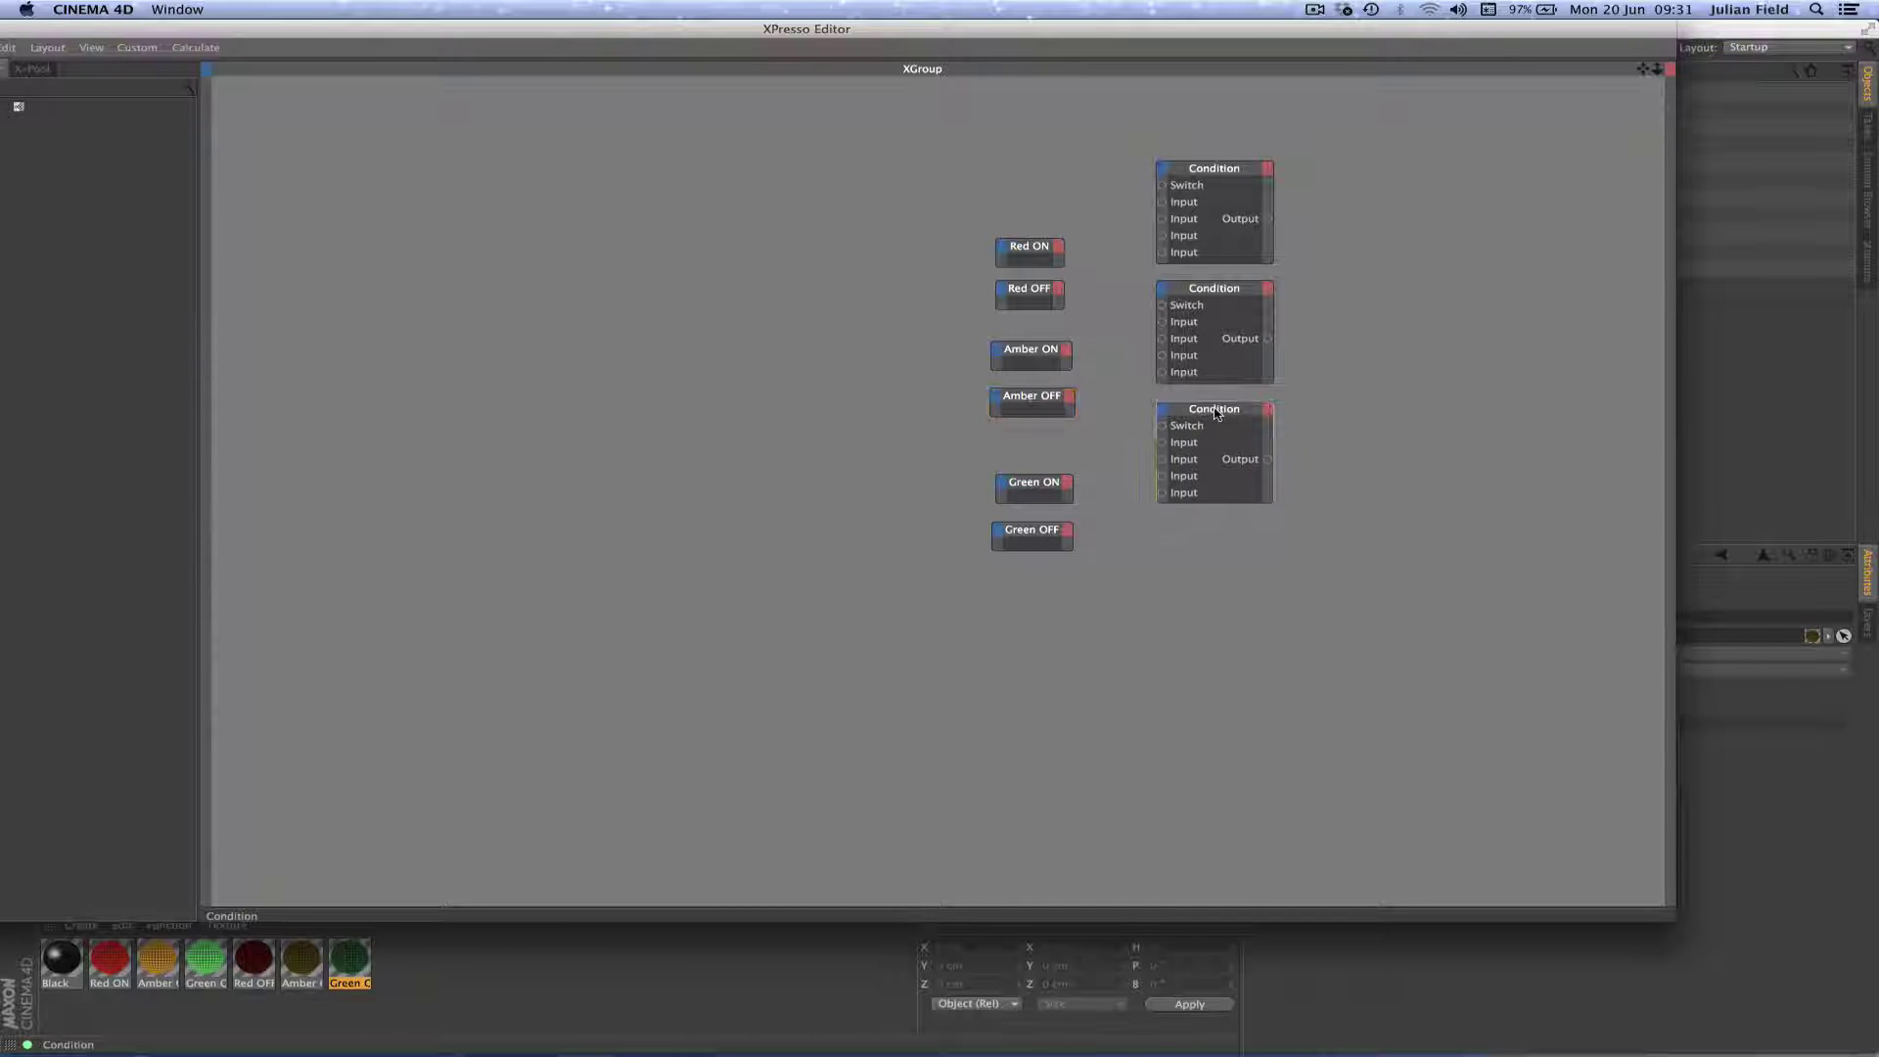
pyautogui.moveTo(1218, 413); pyautogui.dragTo(1214, 470)
pyautogui.click(1213, 290)
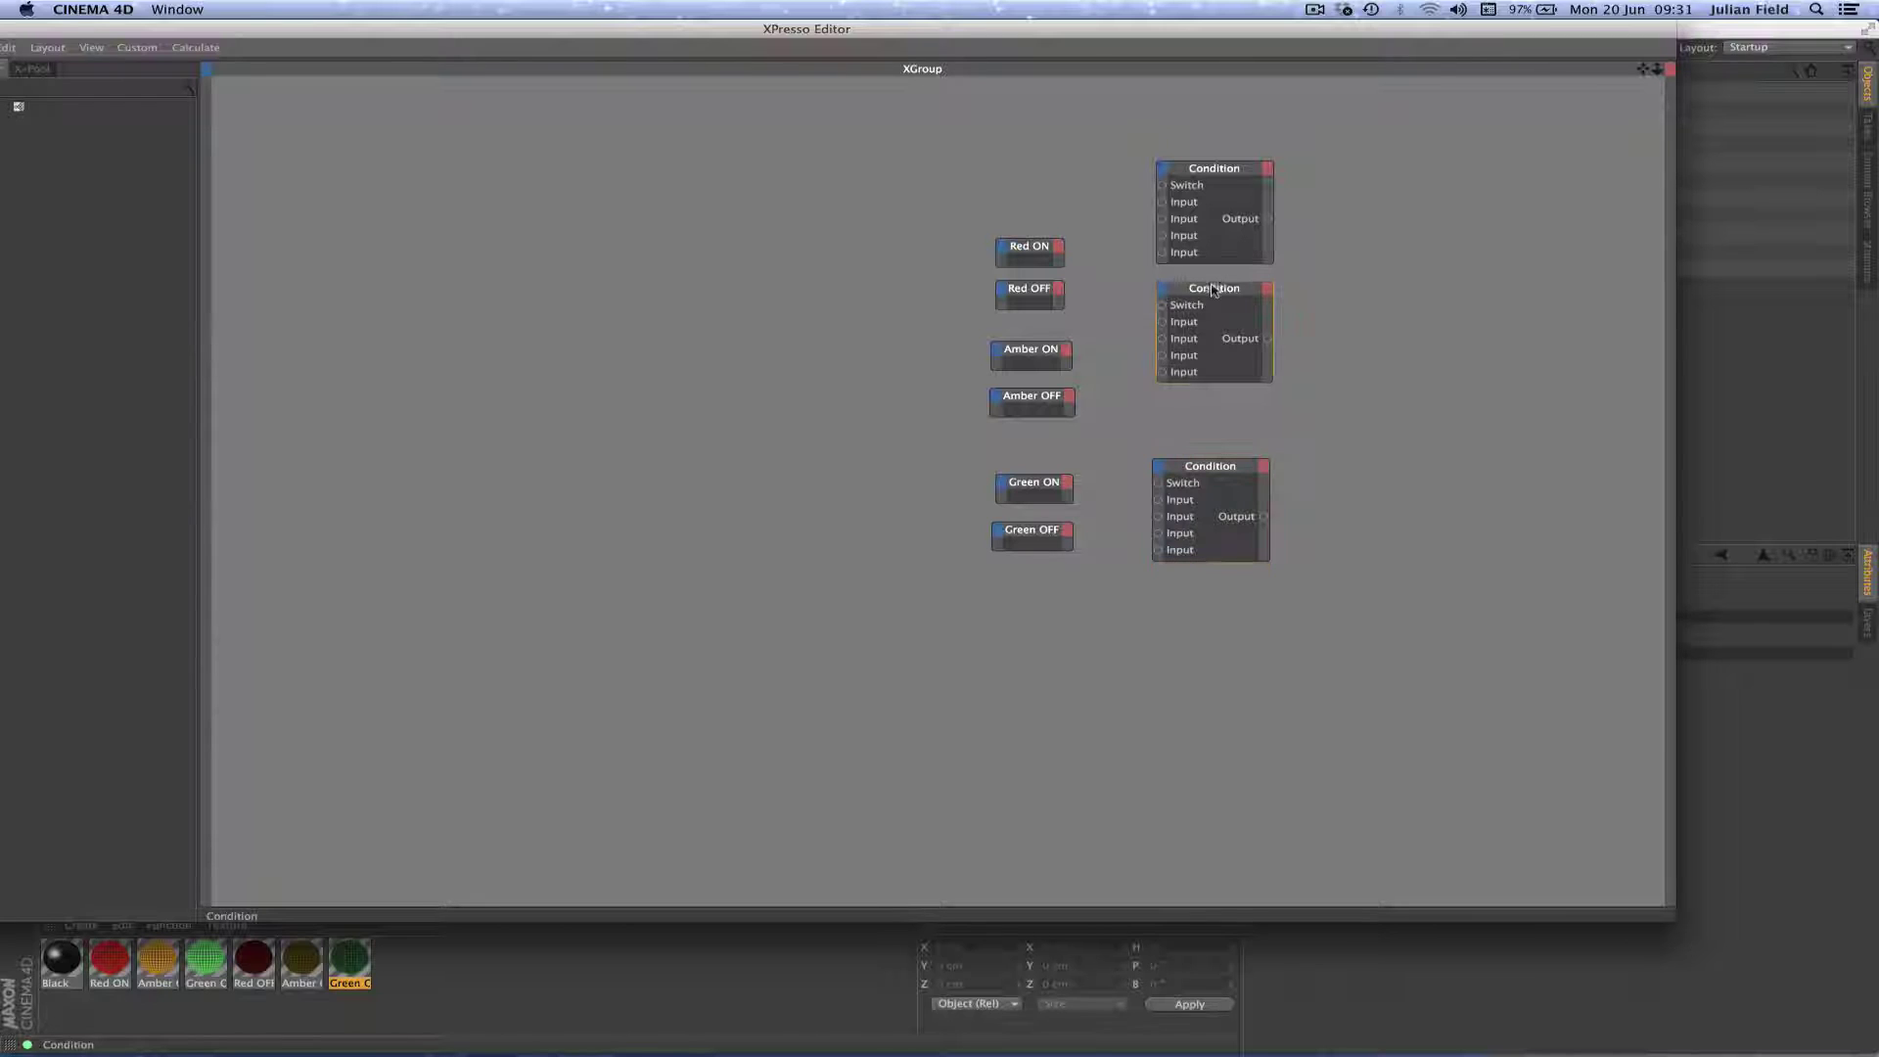
pyautogui.moveTo(1213, 289); pyautogui.dragTo(1213, 337)
pyautogui.moveTo(1033, 209)
pyautogui.mouseDown()
pyautogui.moveTo(1042, 298)
pyautogui.moveTo(1047, 201)
pyautogui.mouseUp()
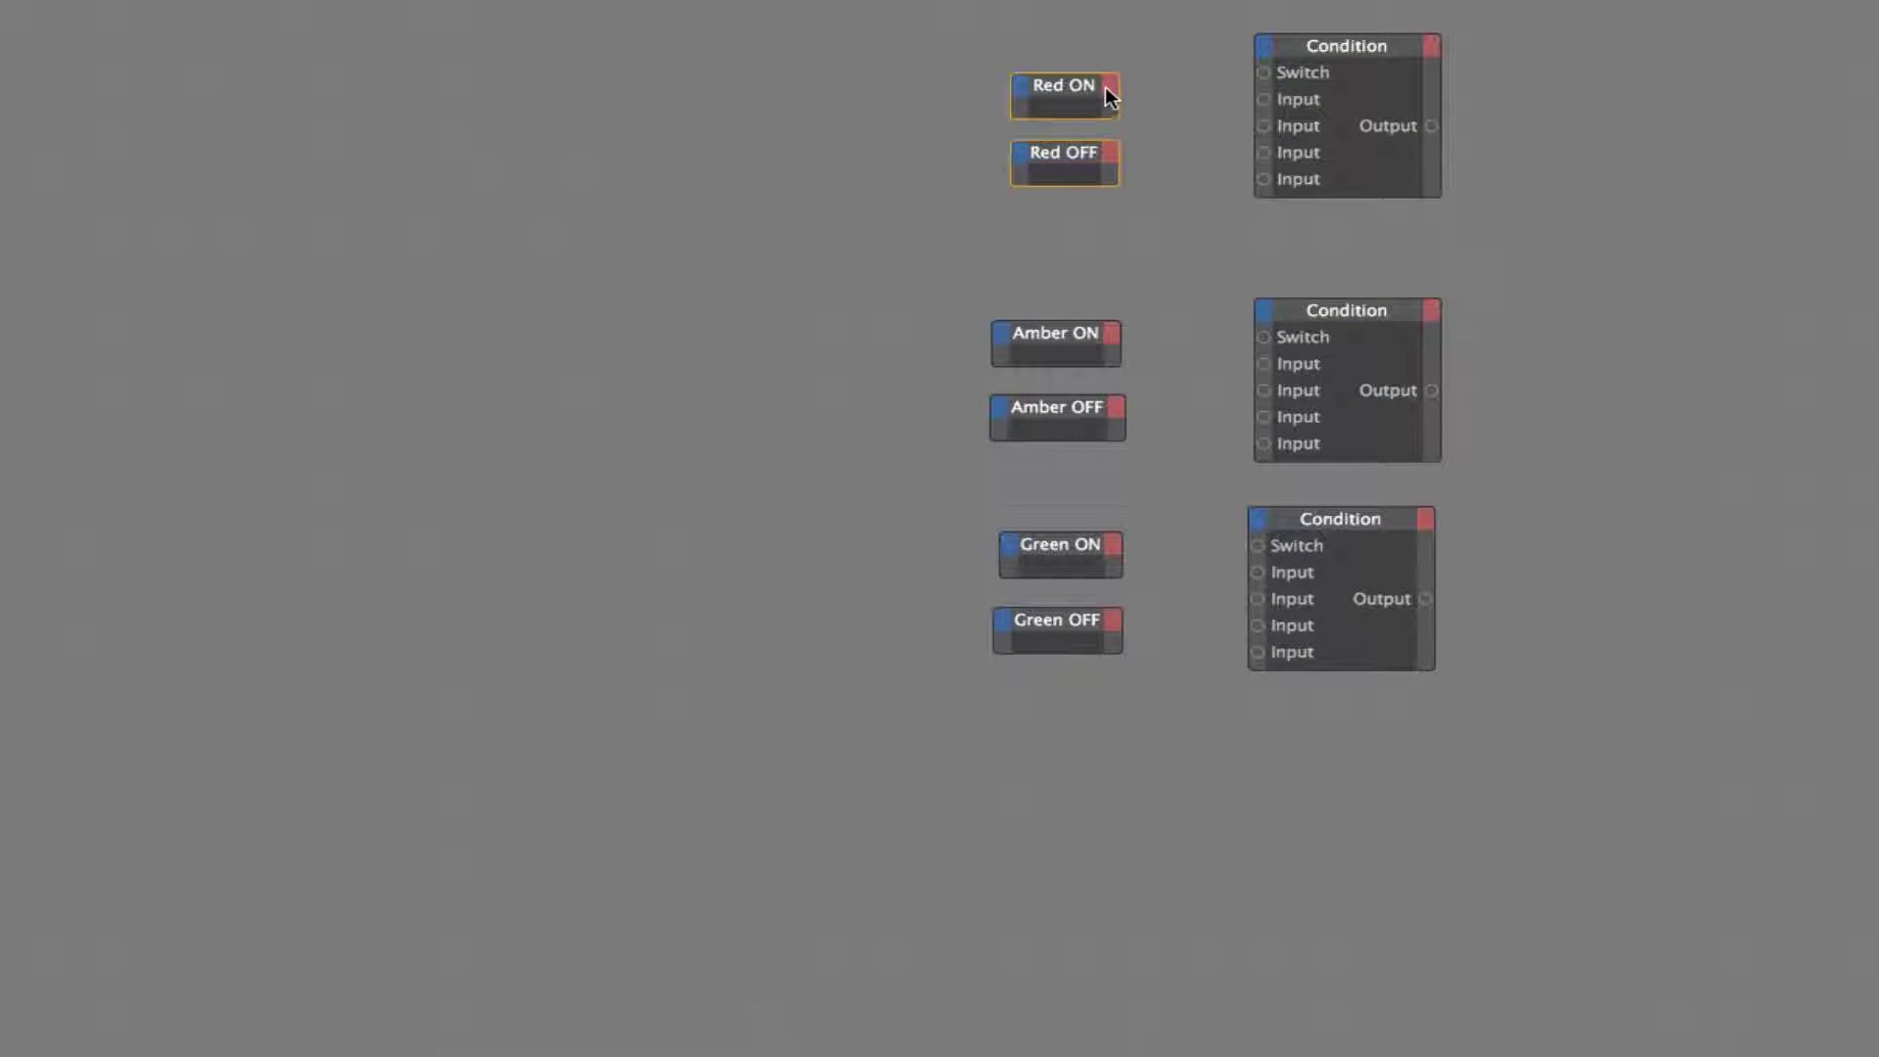
pyautogui.click(1112, 92)
pyautogui.moveTo(1147, 107)
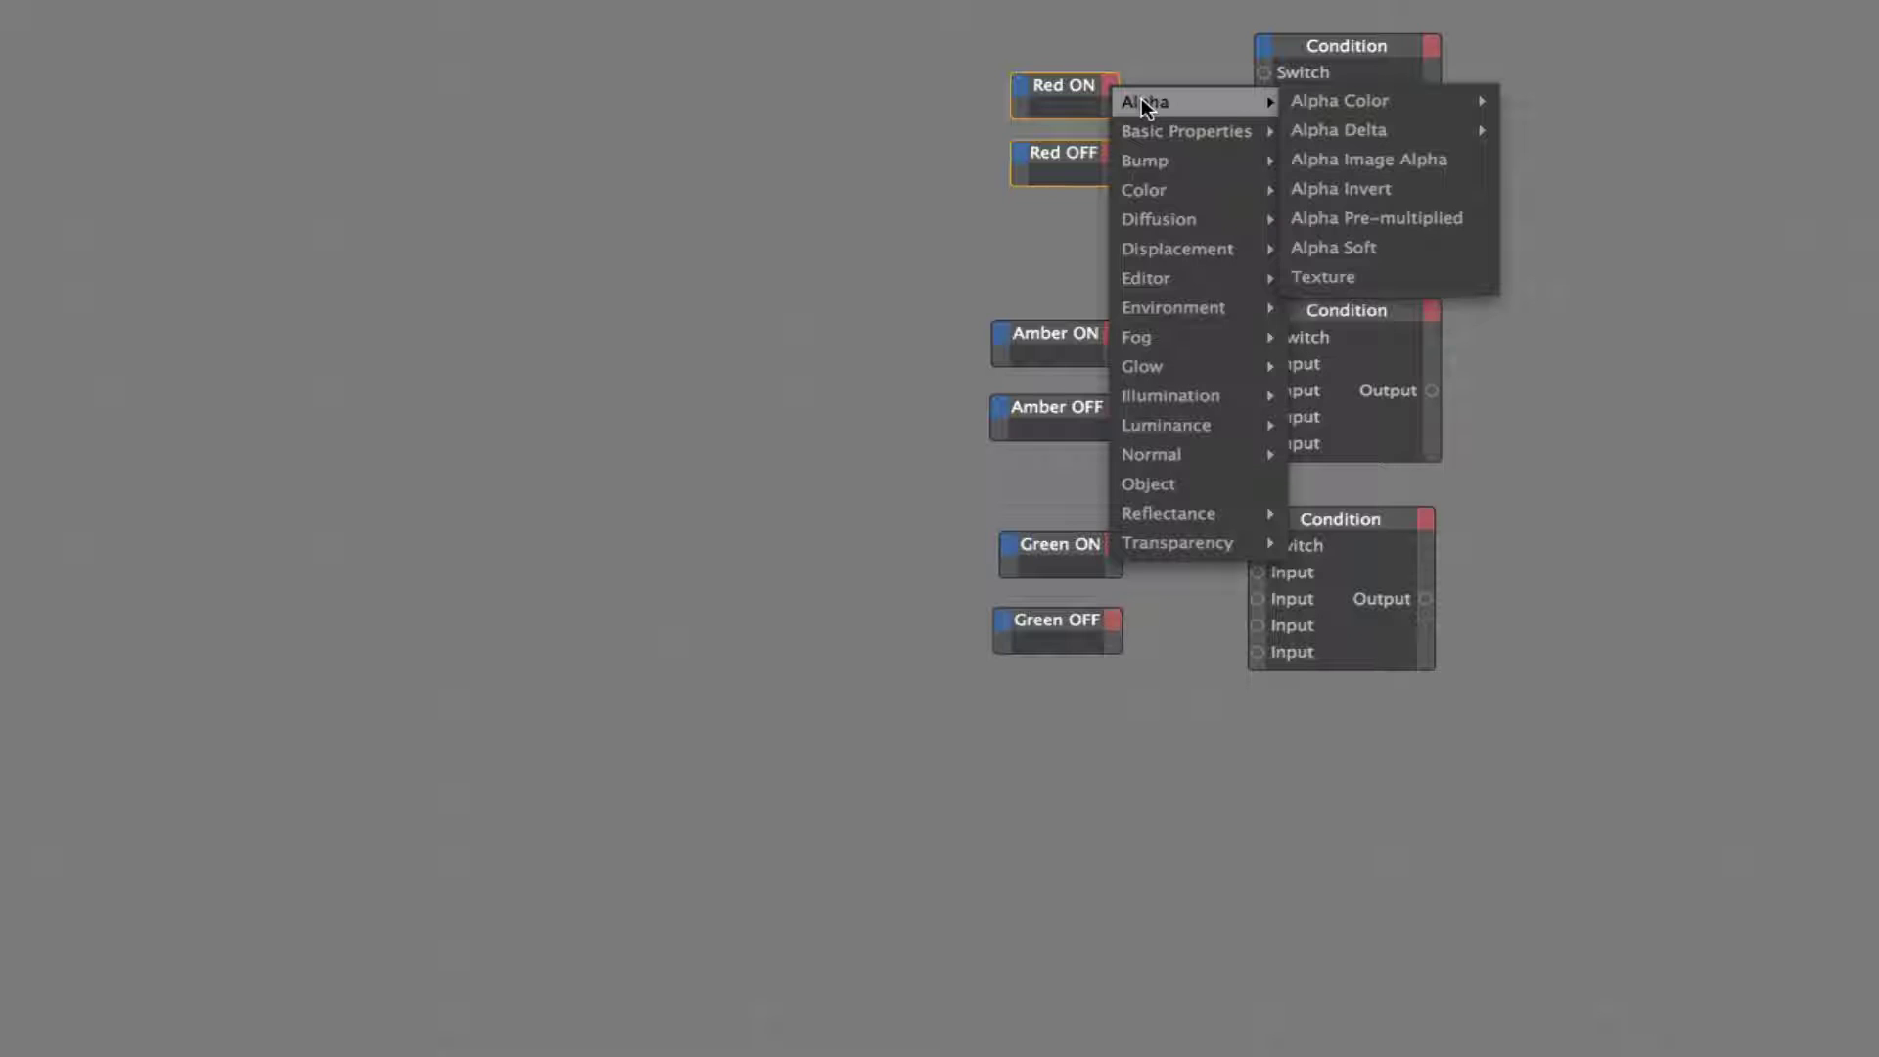
pyautogui.moveTo(1129, 231)
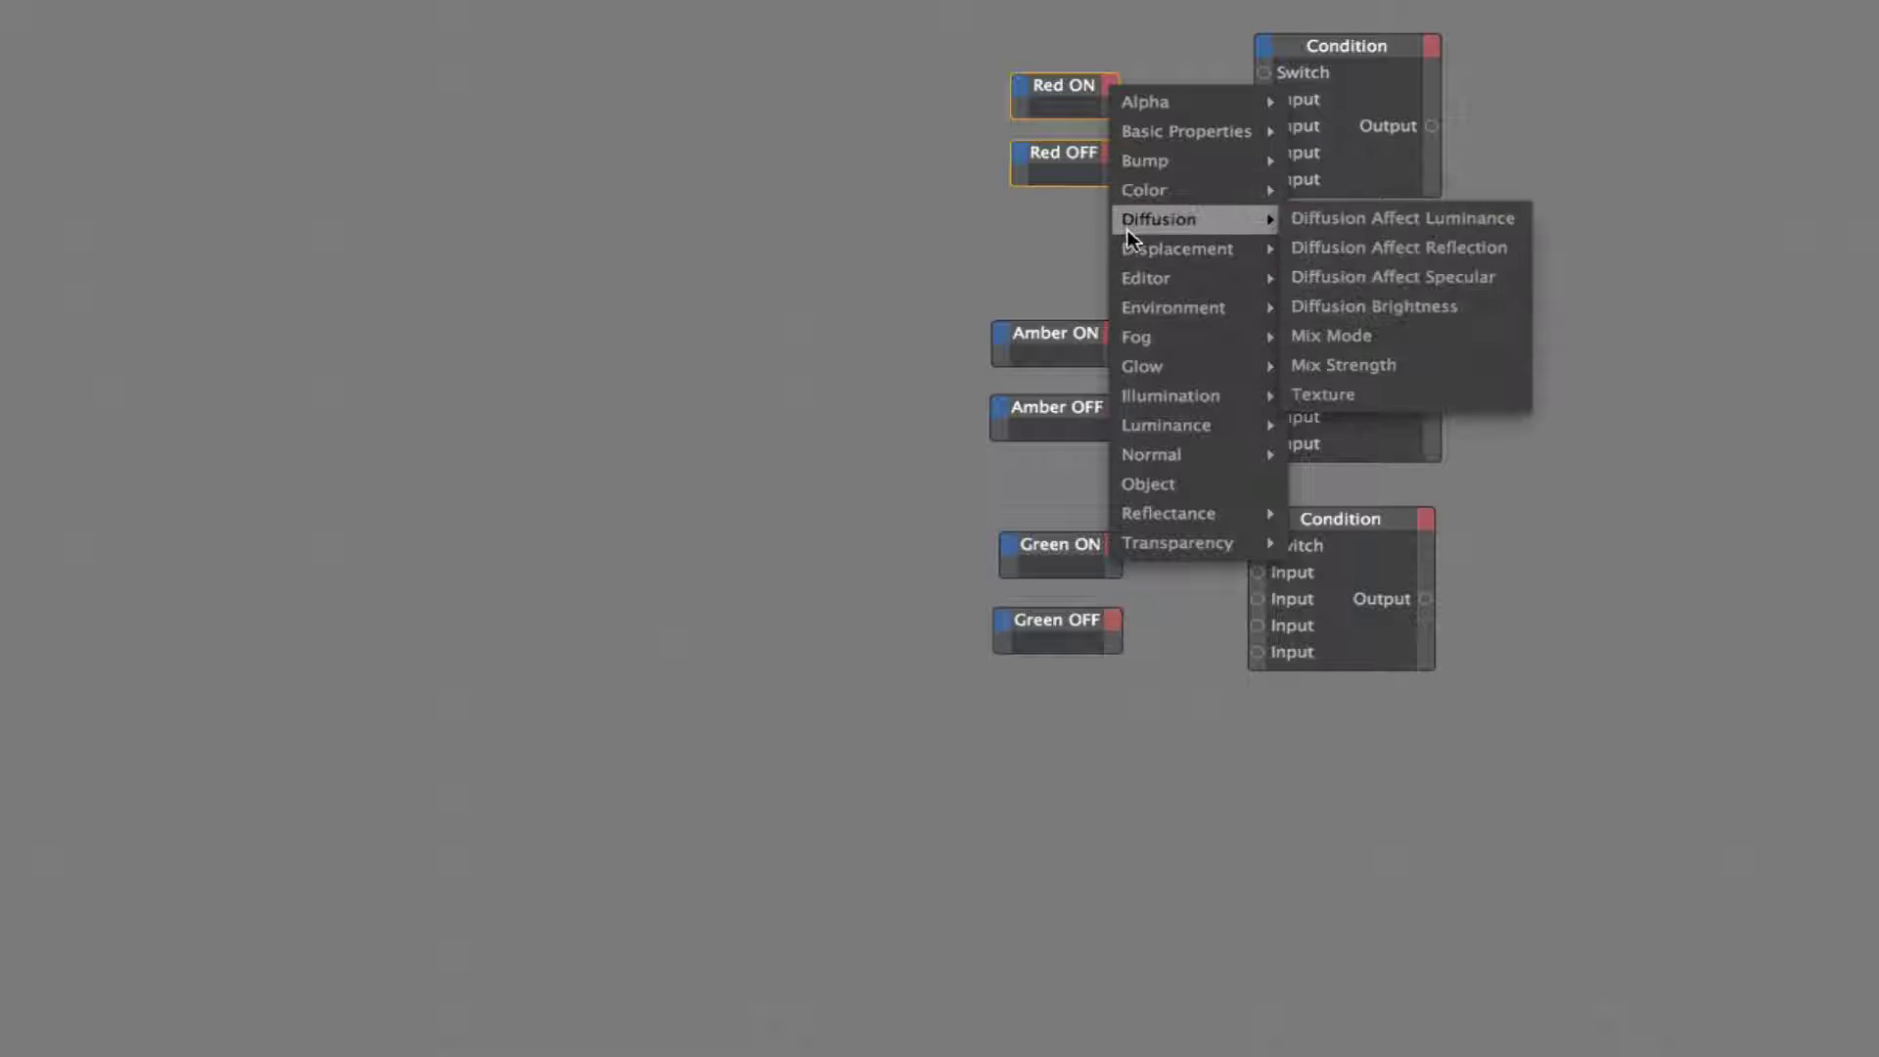
pyautogui.click(1041, 244)
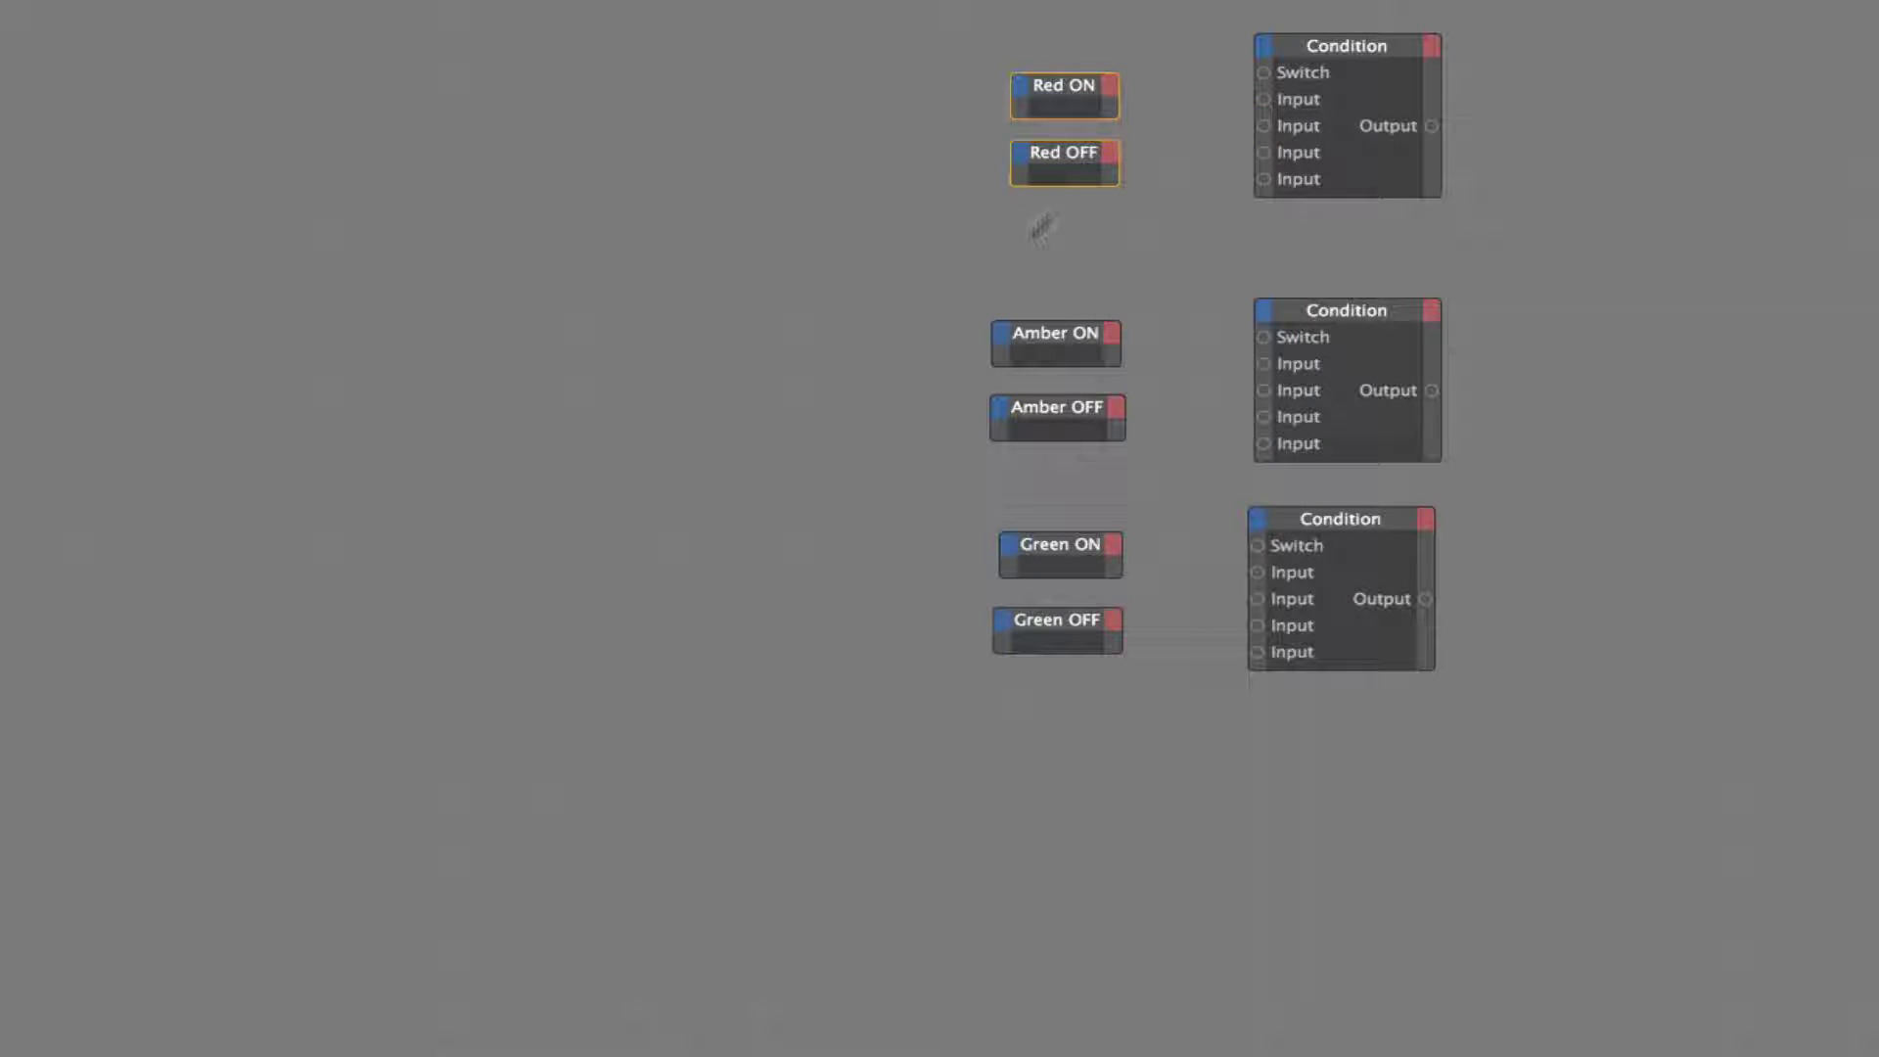
# - Add an Object output port to the Red ON and Red OFF nodes
pyautogui.click(1110, 86)
pyautogui.moveTo(1139, 180)
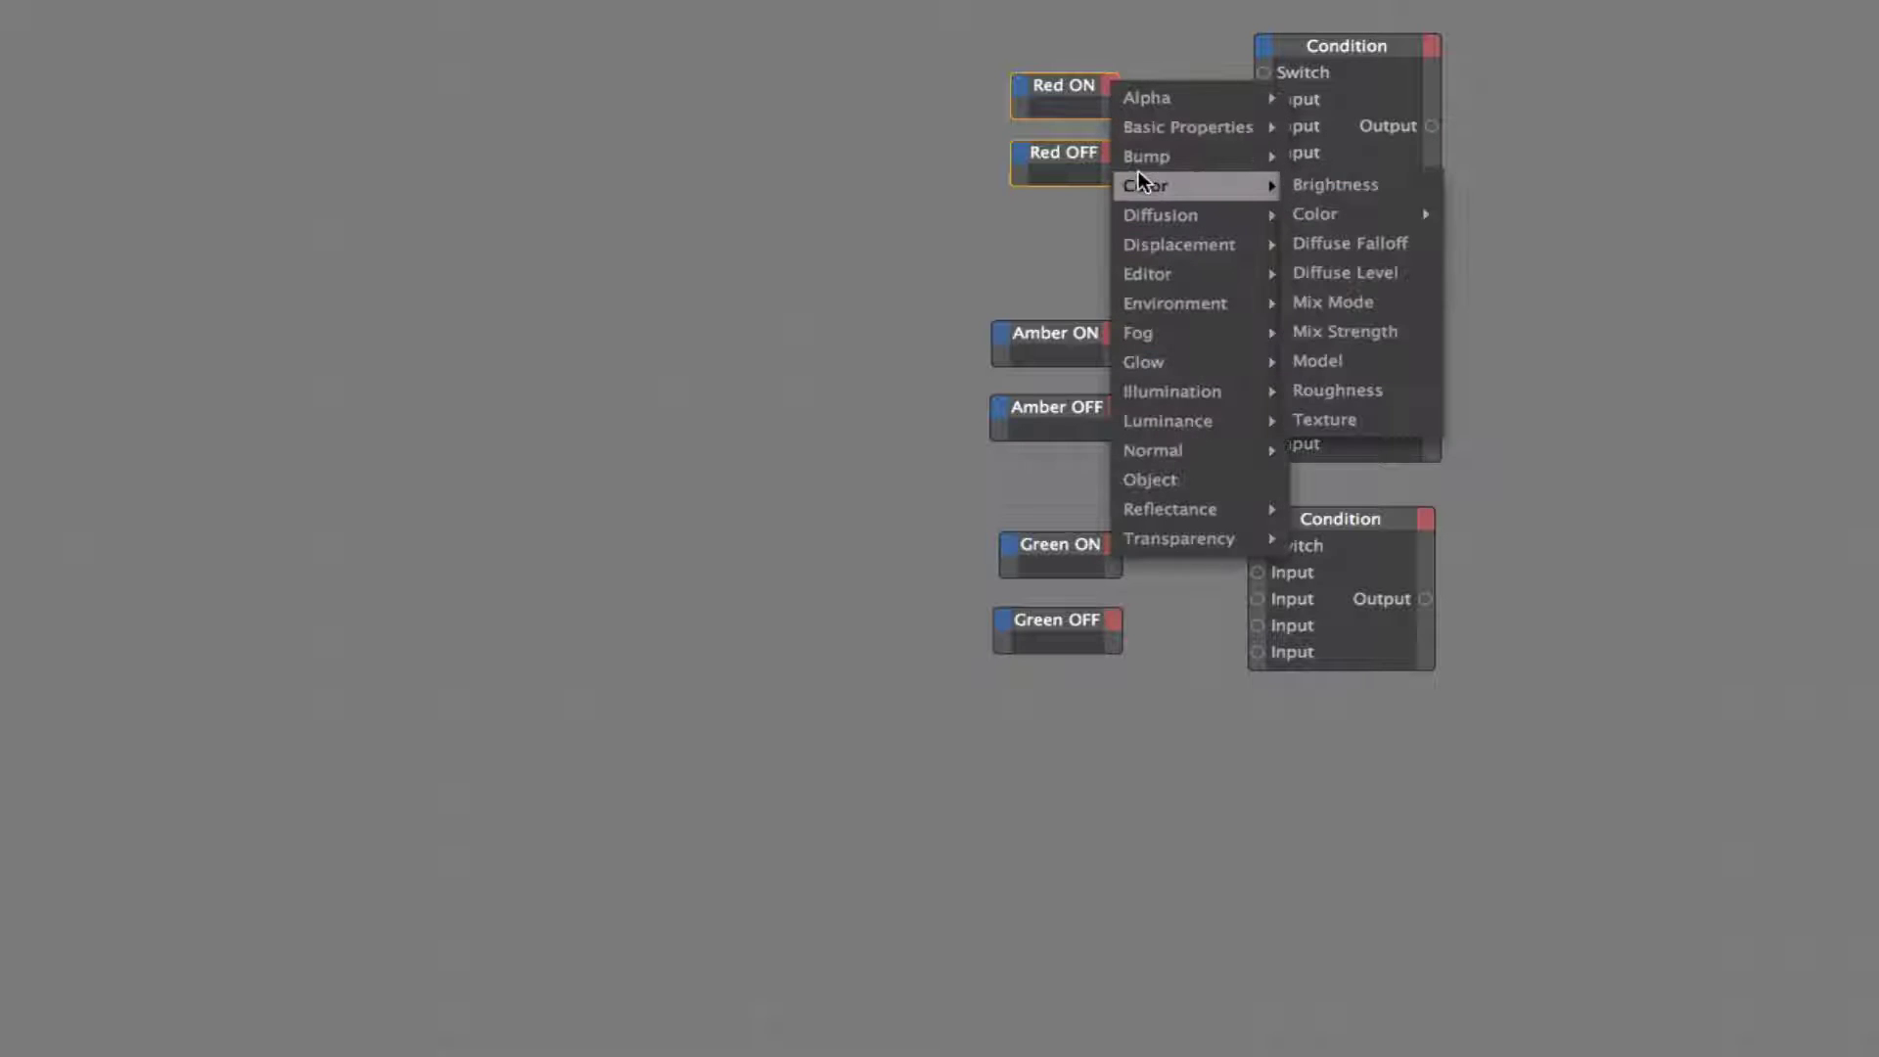
pyautogui.click(1135, 478)
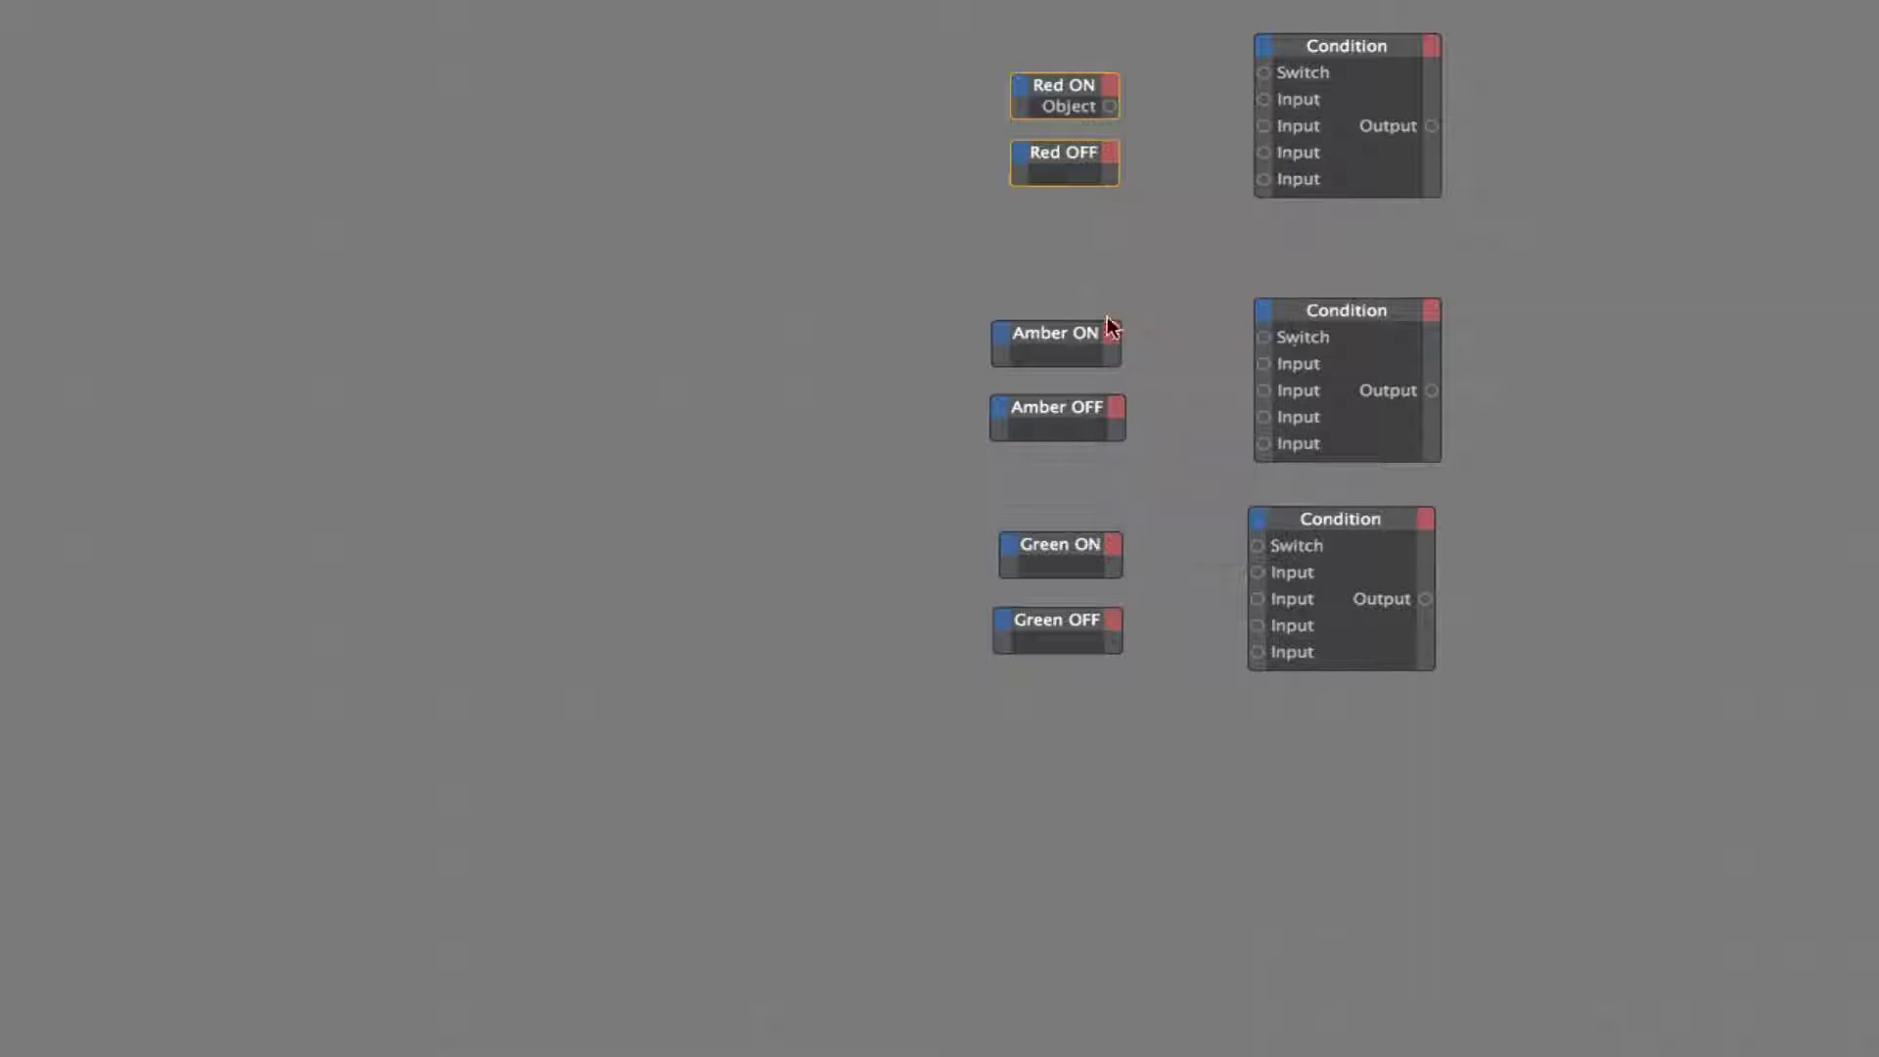
pyautogui.click(1110, 152)
pyautogui.moveTo(1142, 358)
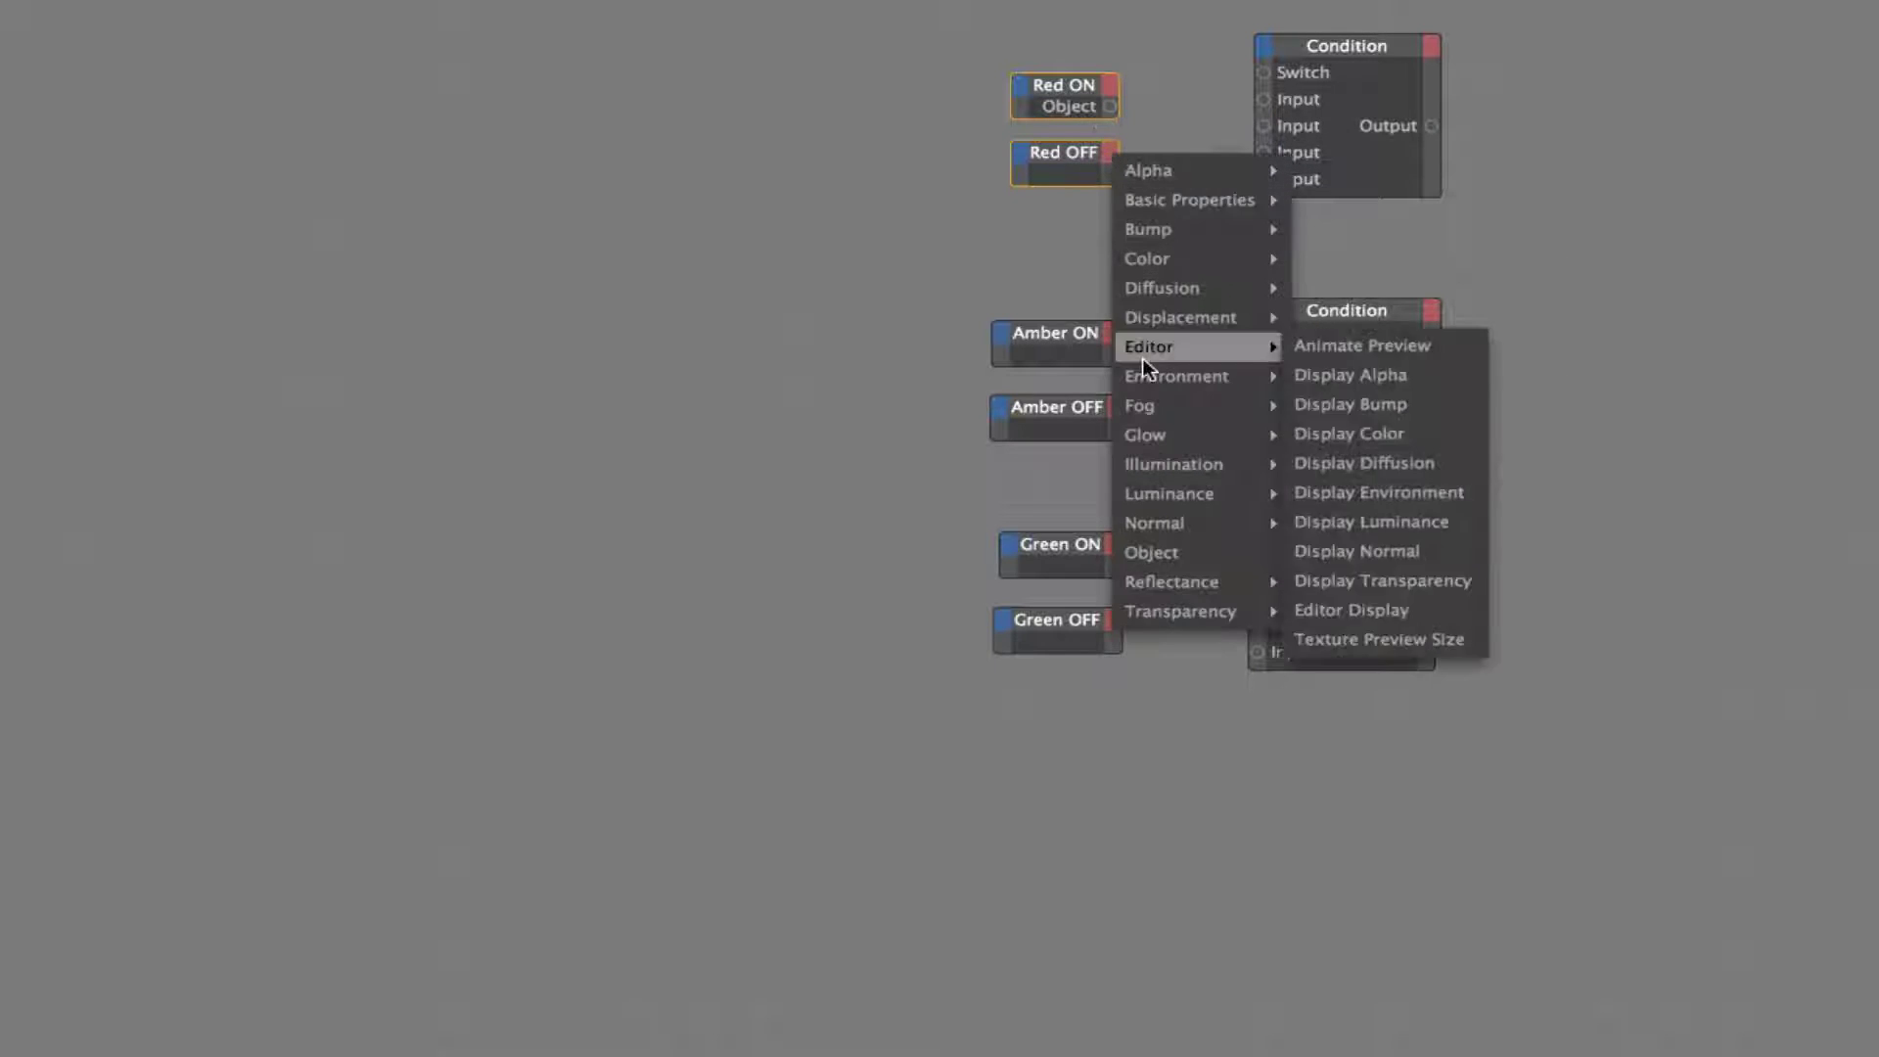
pyautogui.click(1151, 554)
# - Add an Object output port to the Amber ON, Amber OFF, Green ON and Green OFF nodes
pyautogui.click(1111, 334)
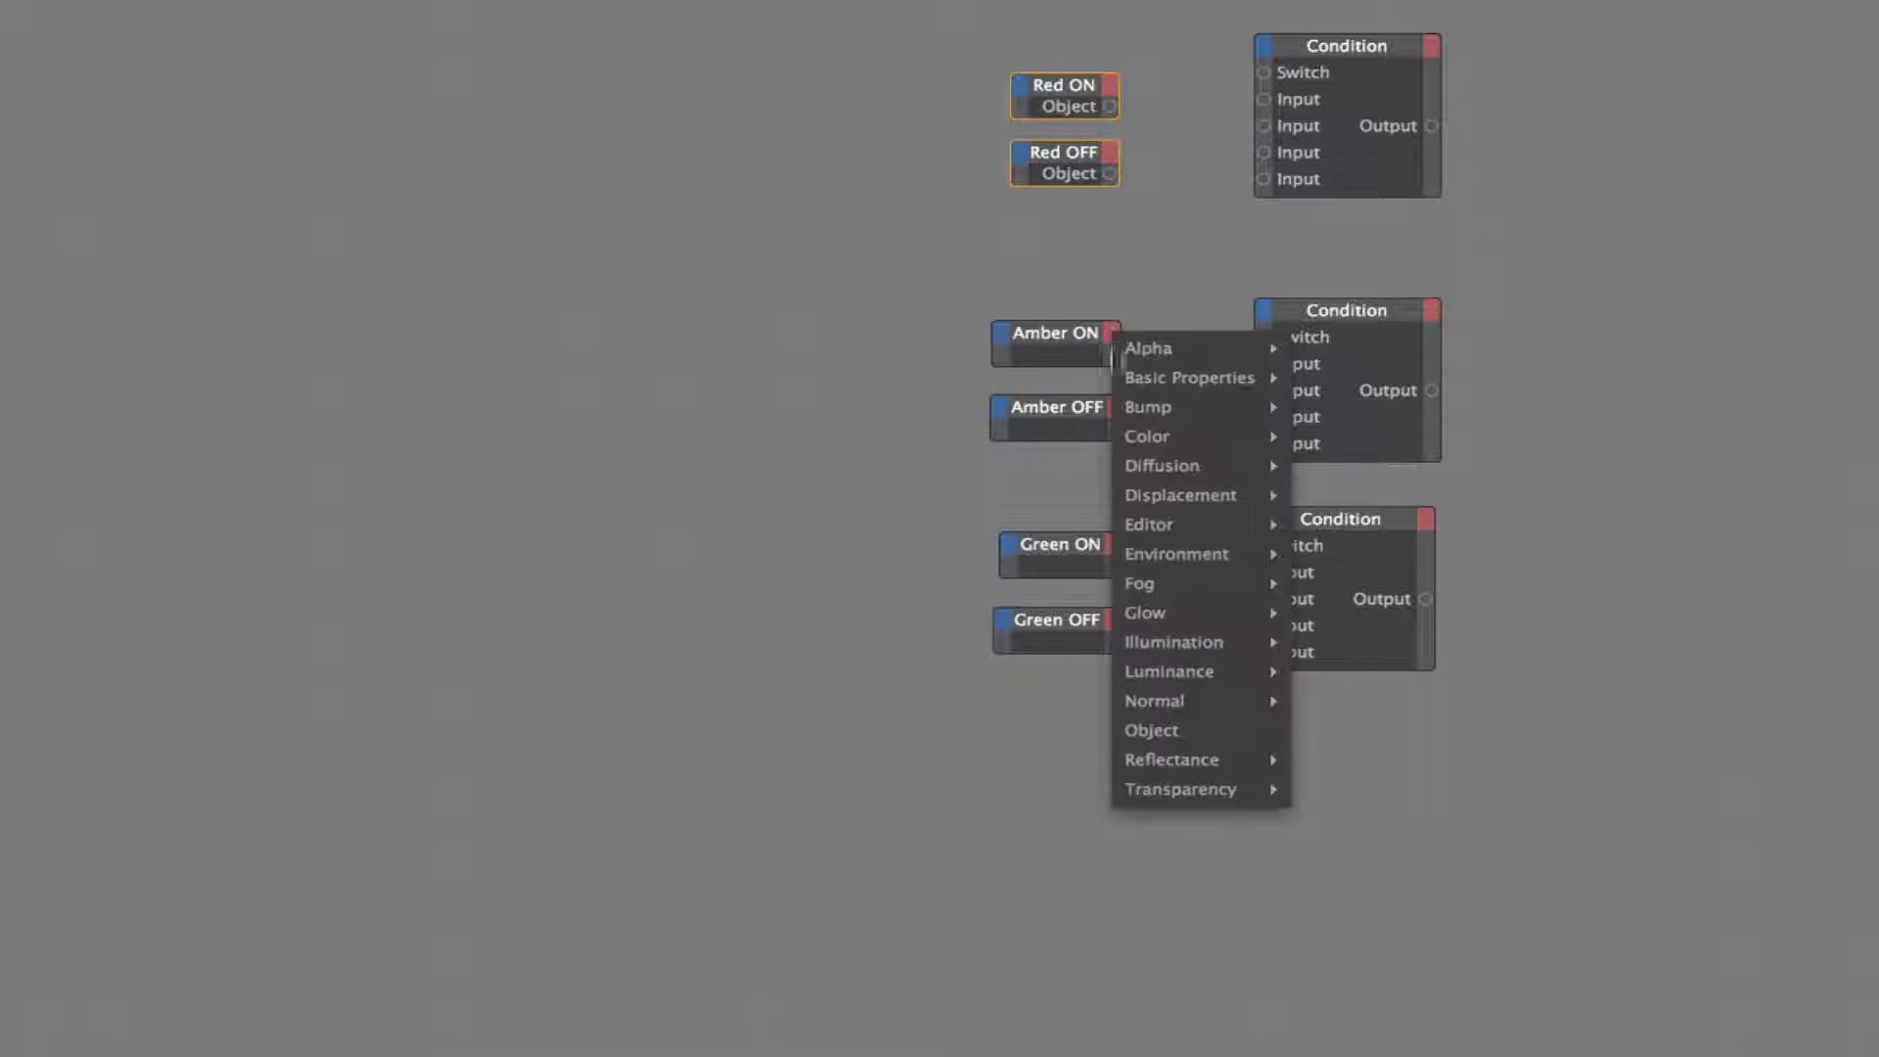
pyautogui.click(1140, 730)
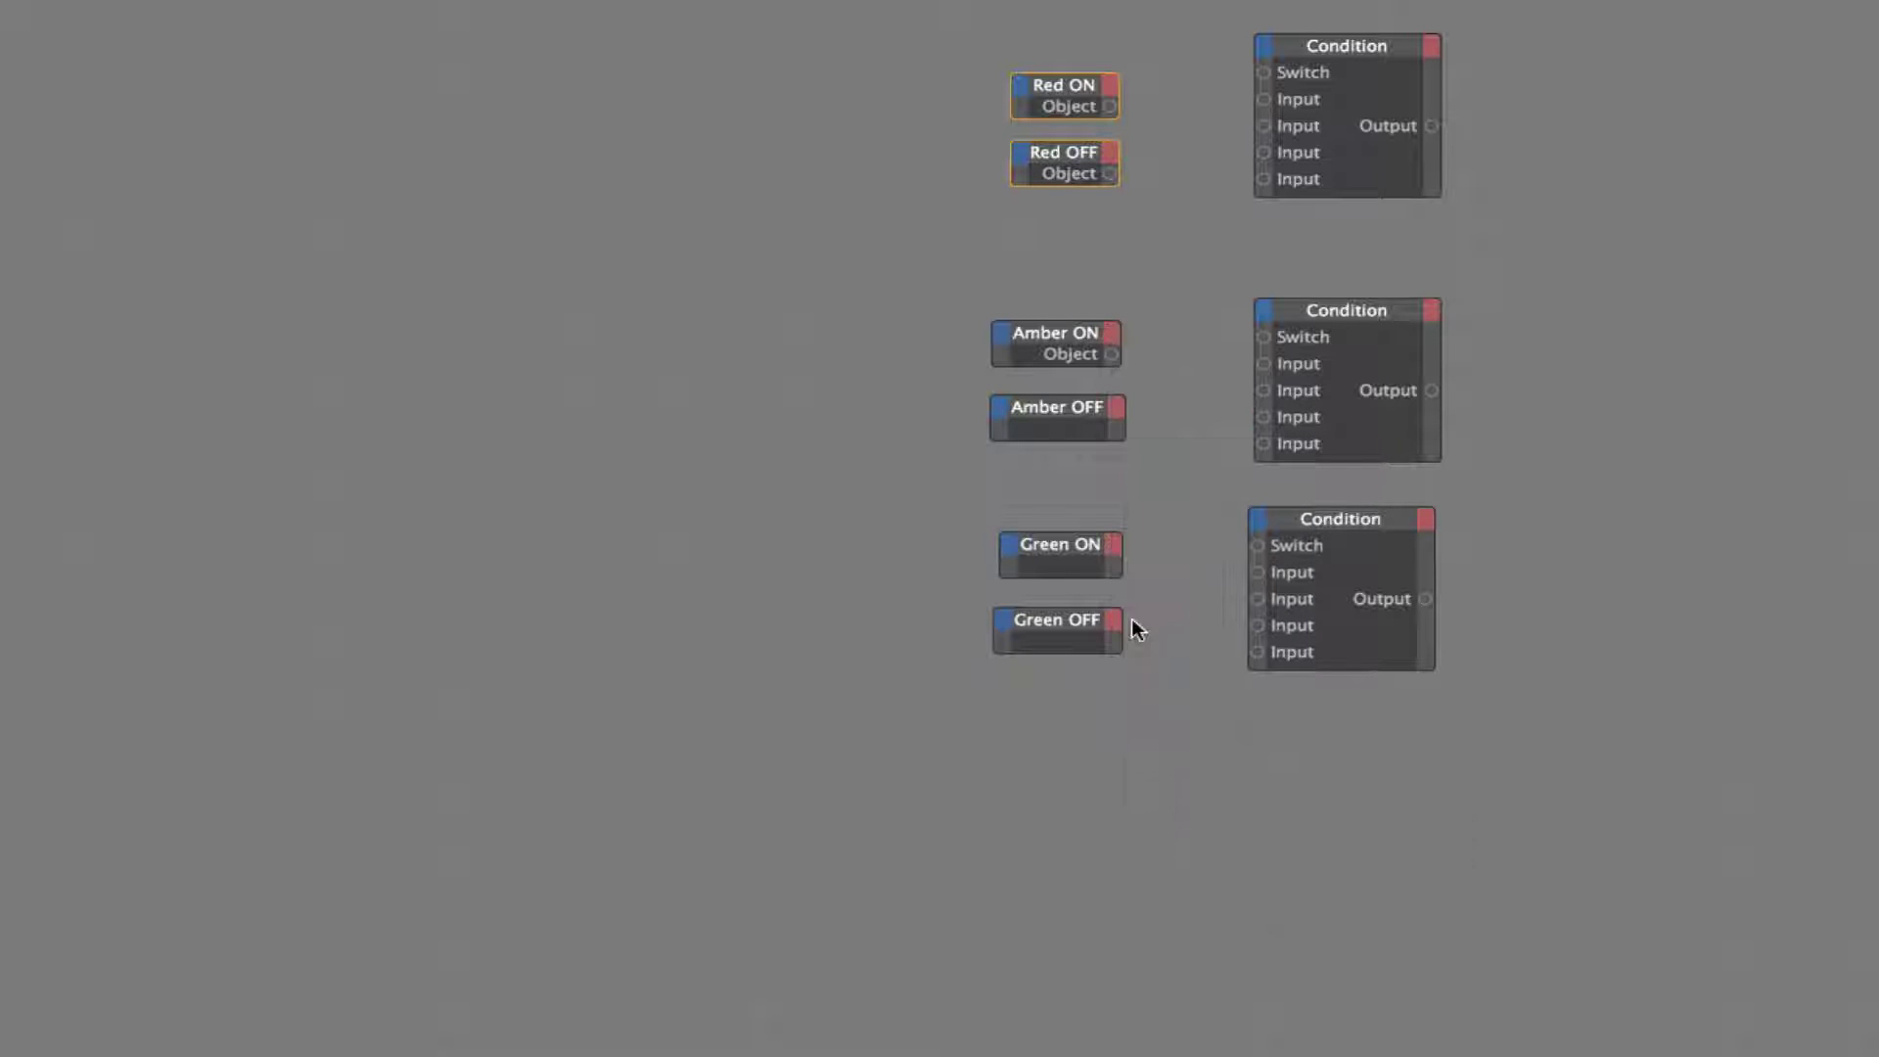
pyautogui.click(1120, 410)
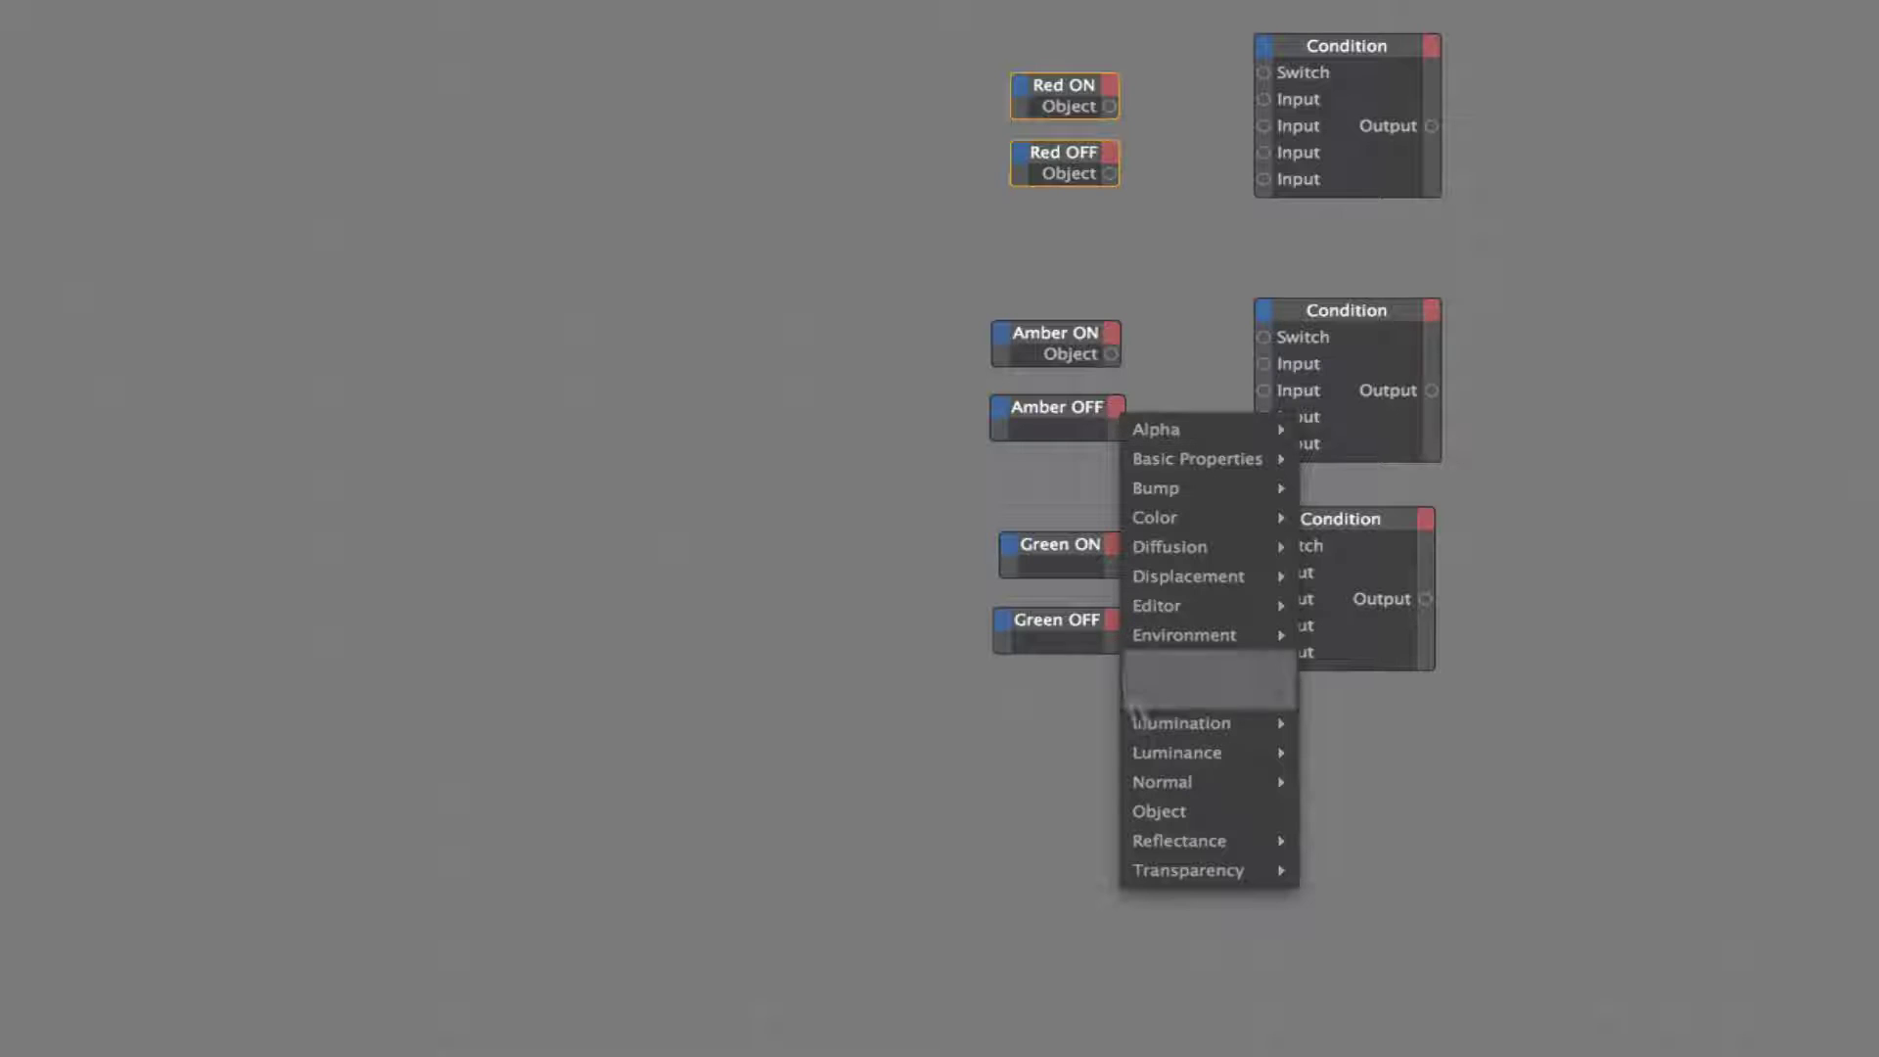
pyautogui.click(1170, 812)
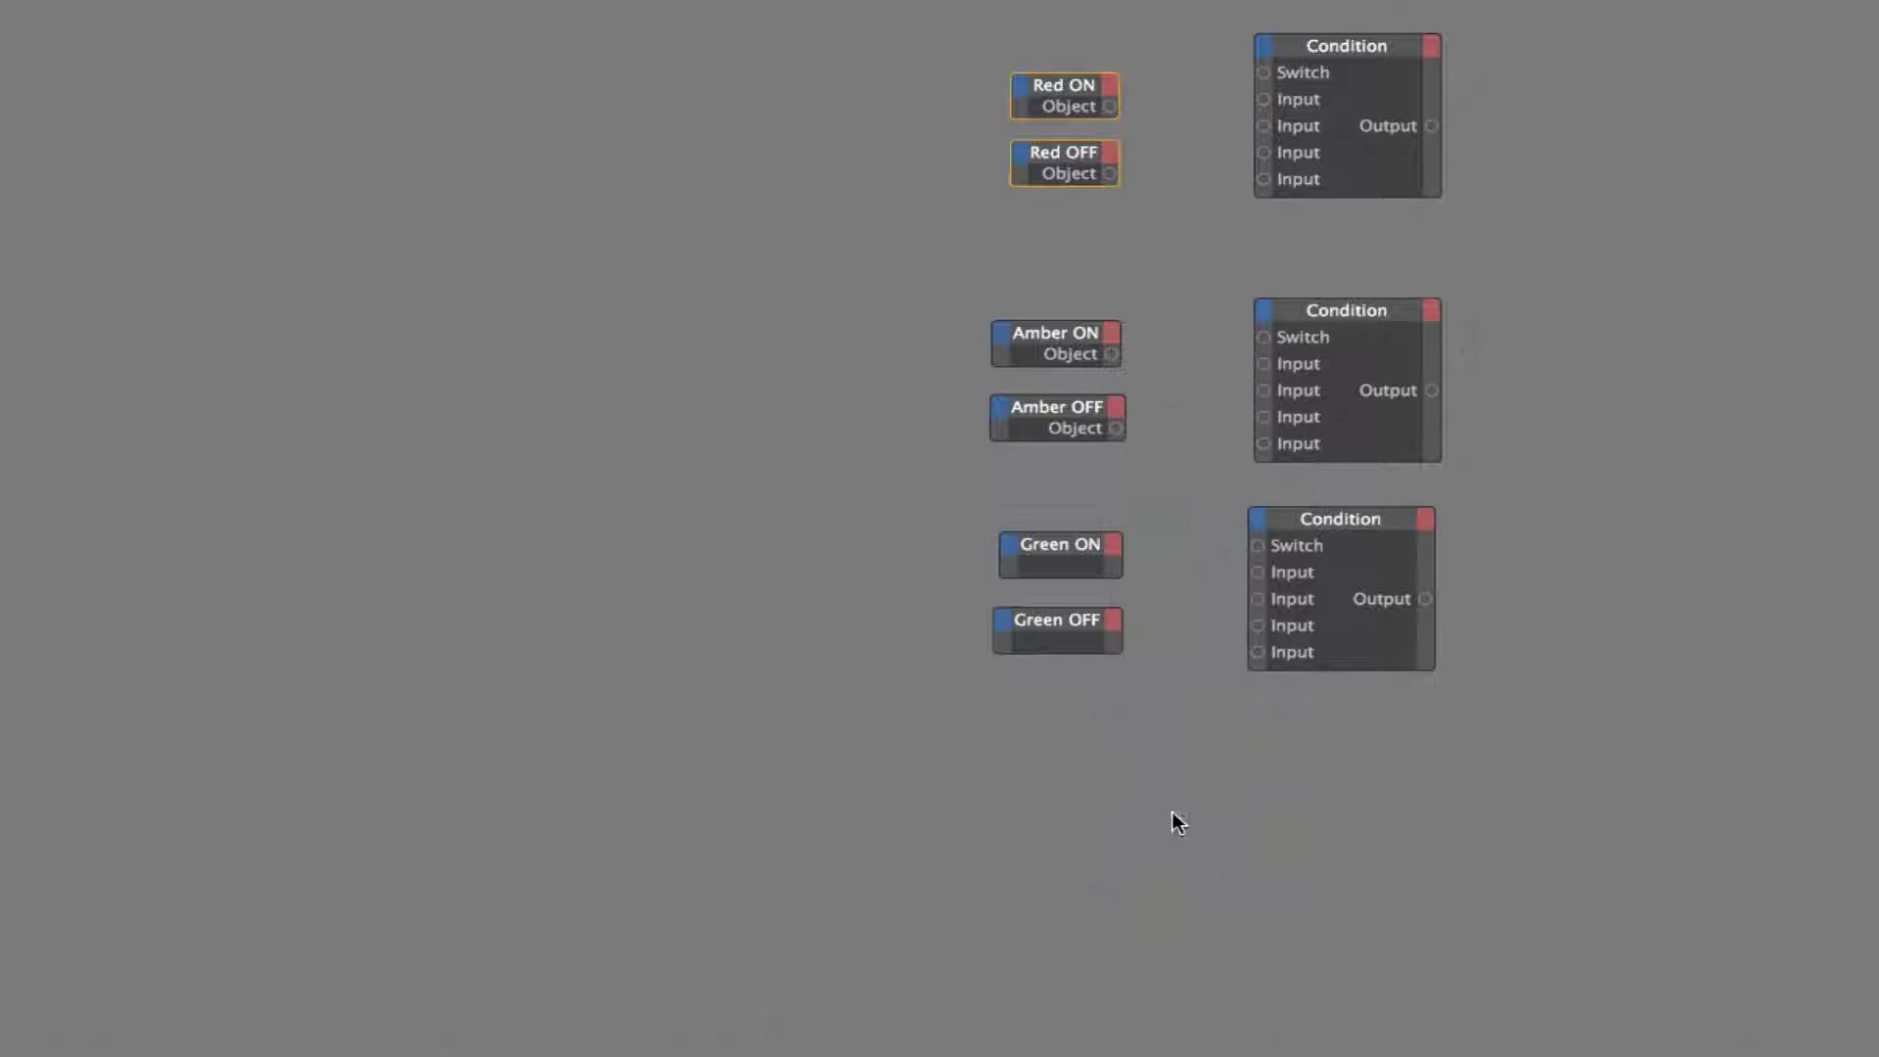
pyautogui.click(1113, 544)
pyautogui.click(1158, 939)
pyautogui.click(1112, 619)
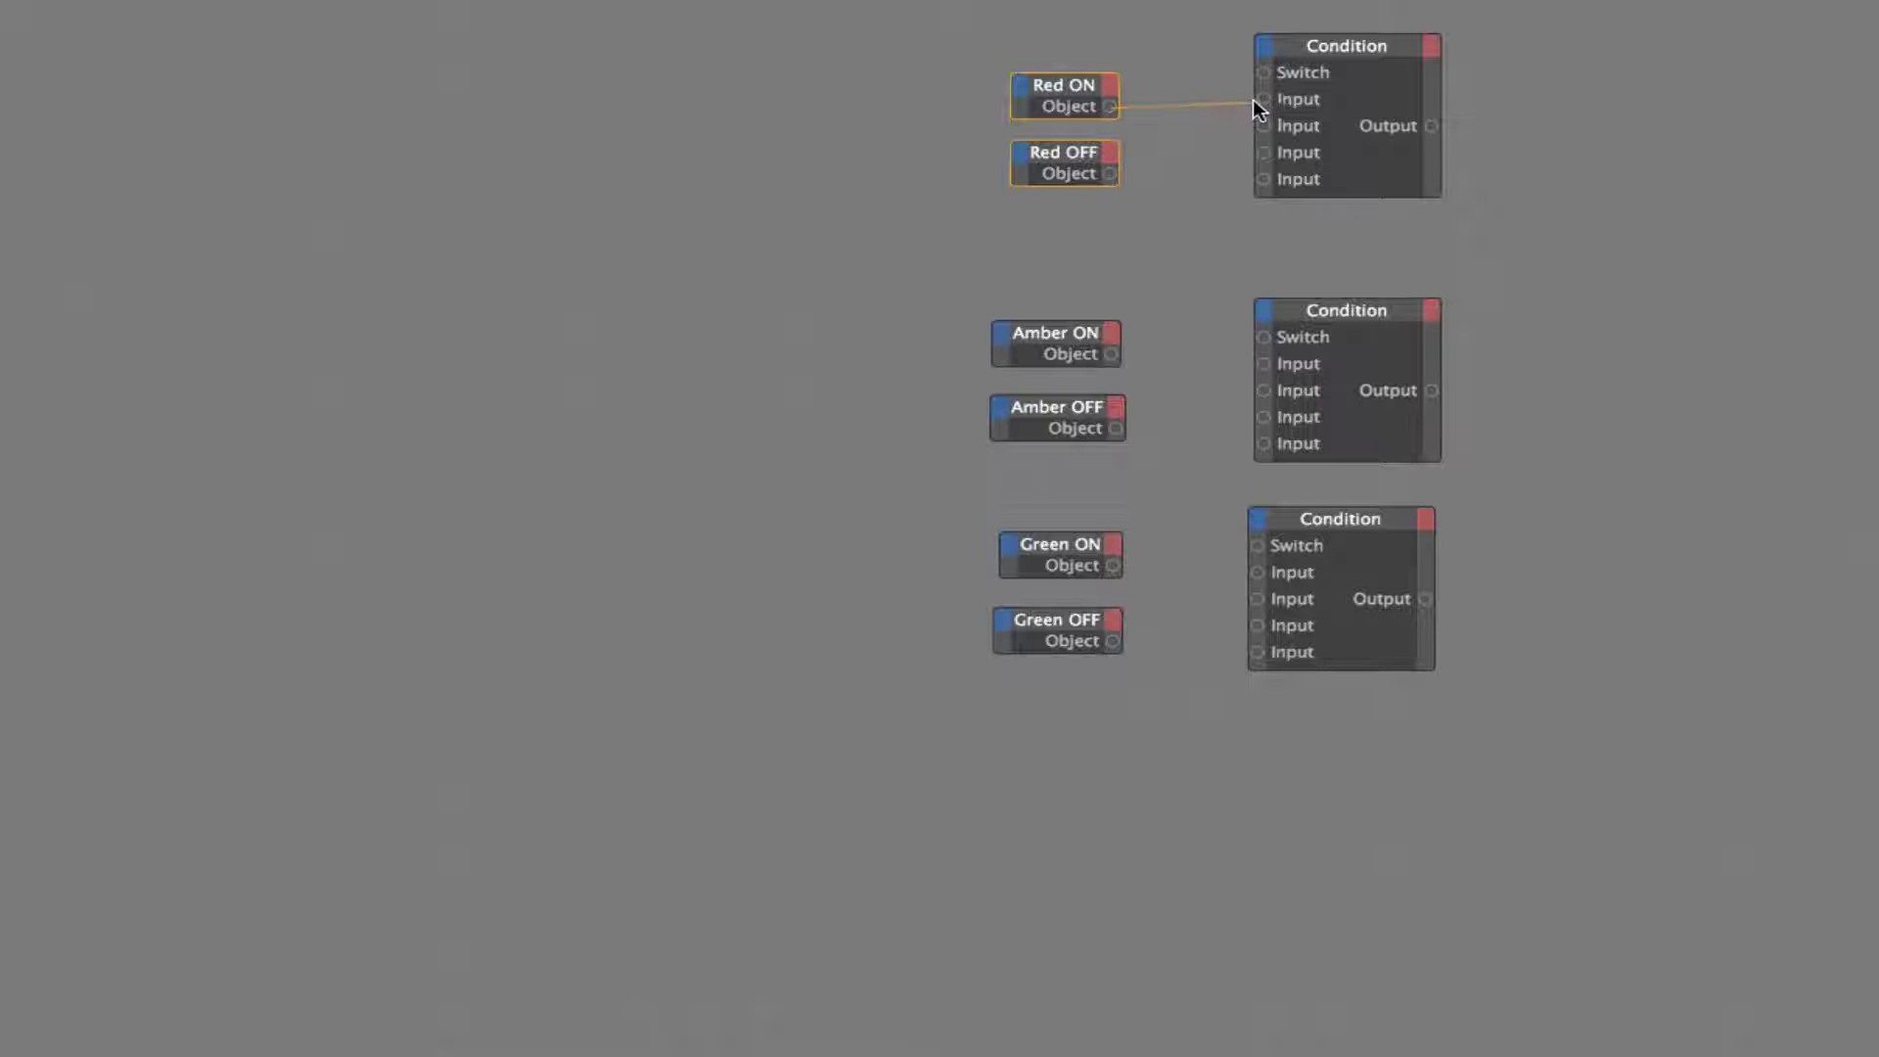
# - Set the data type of the red materials' Condition node to Material
pyautogui.click(1300, 47)
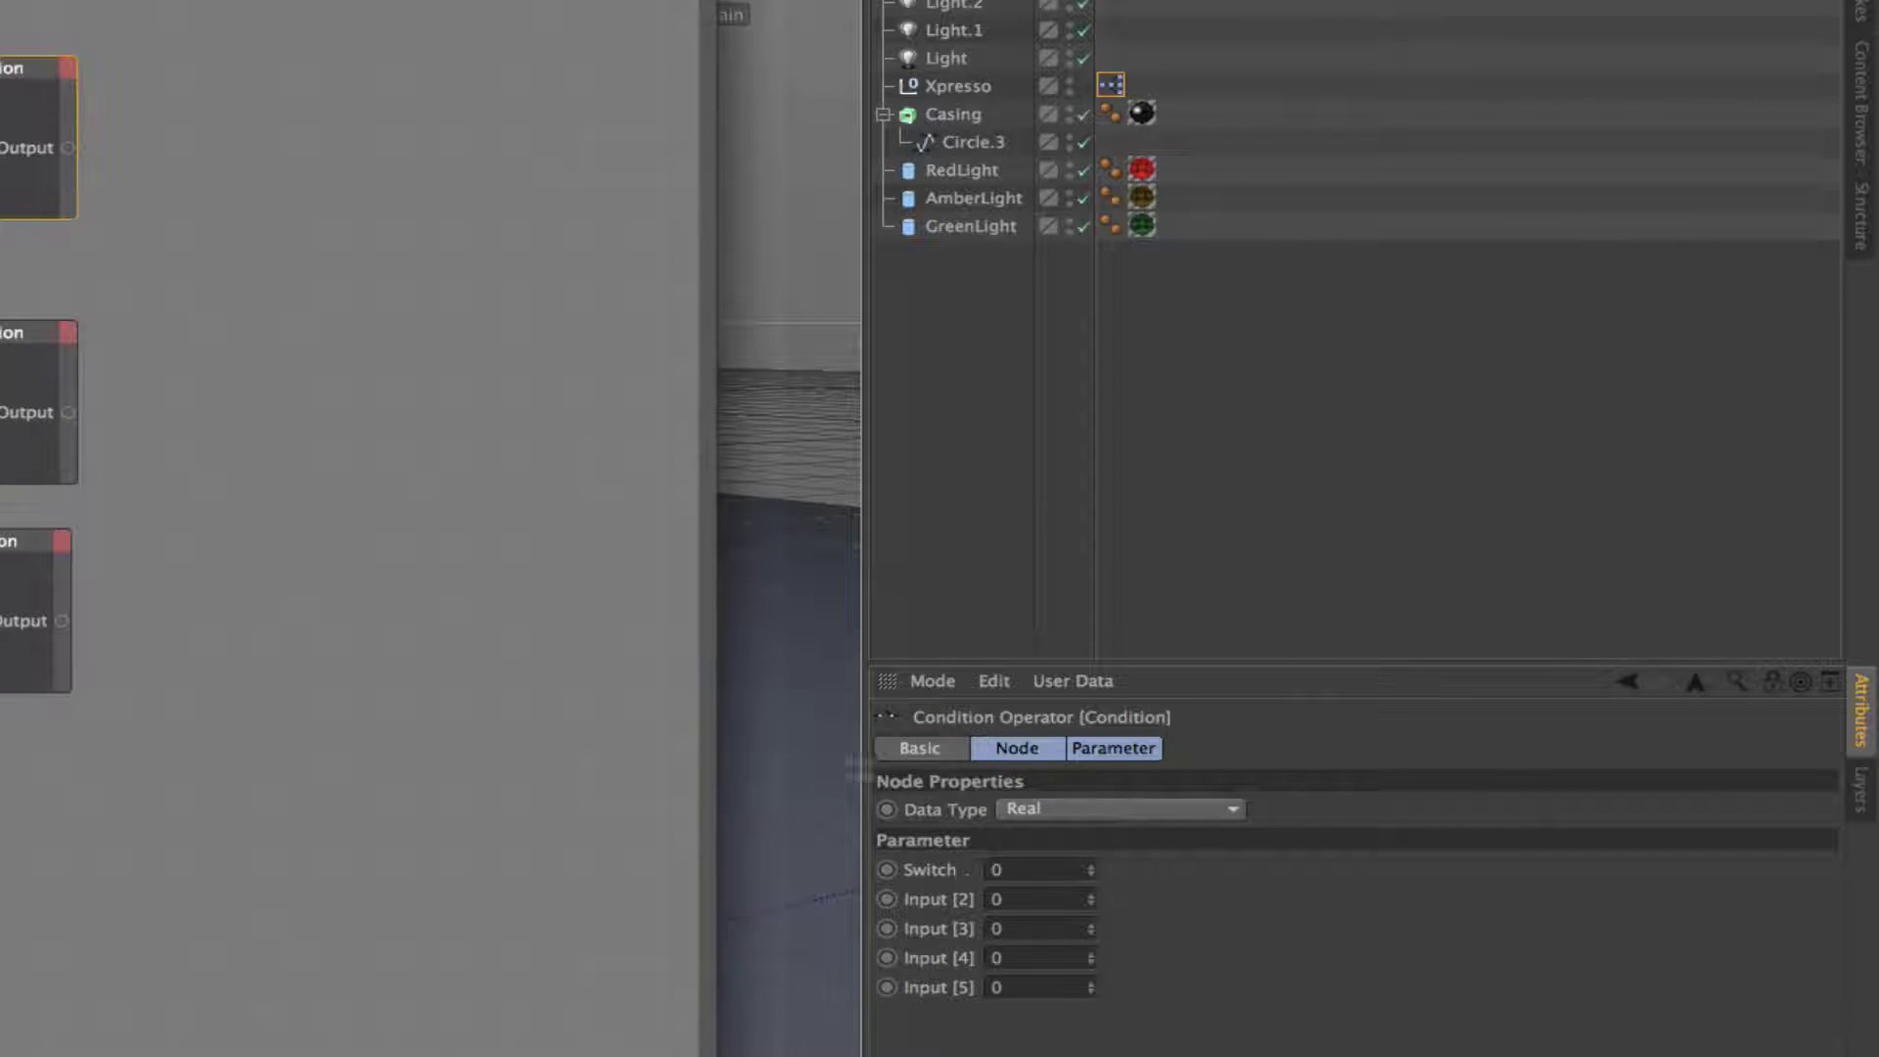
pyautogui.click(1035, 812)
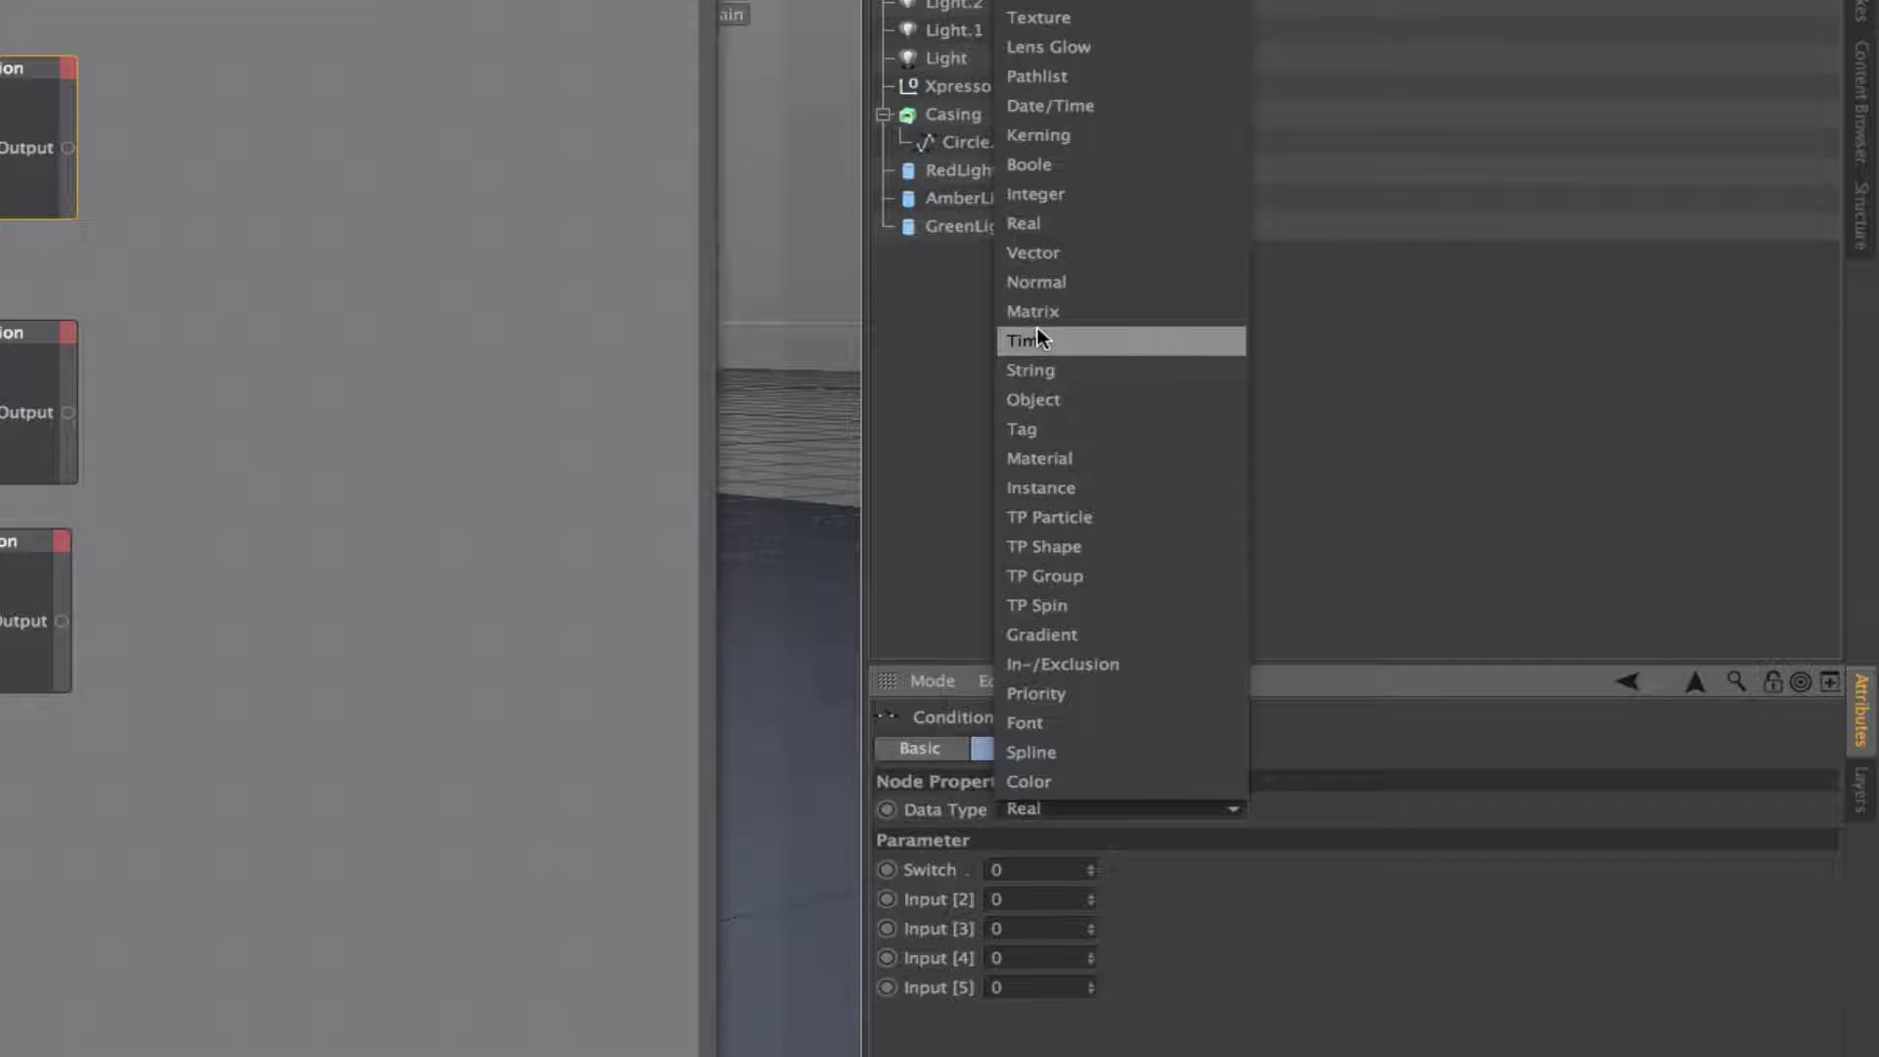
pyautogui.click(1060, 465)
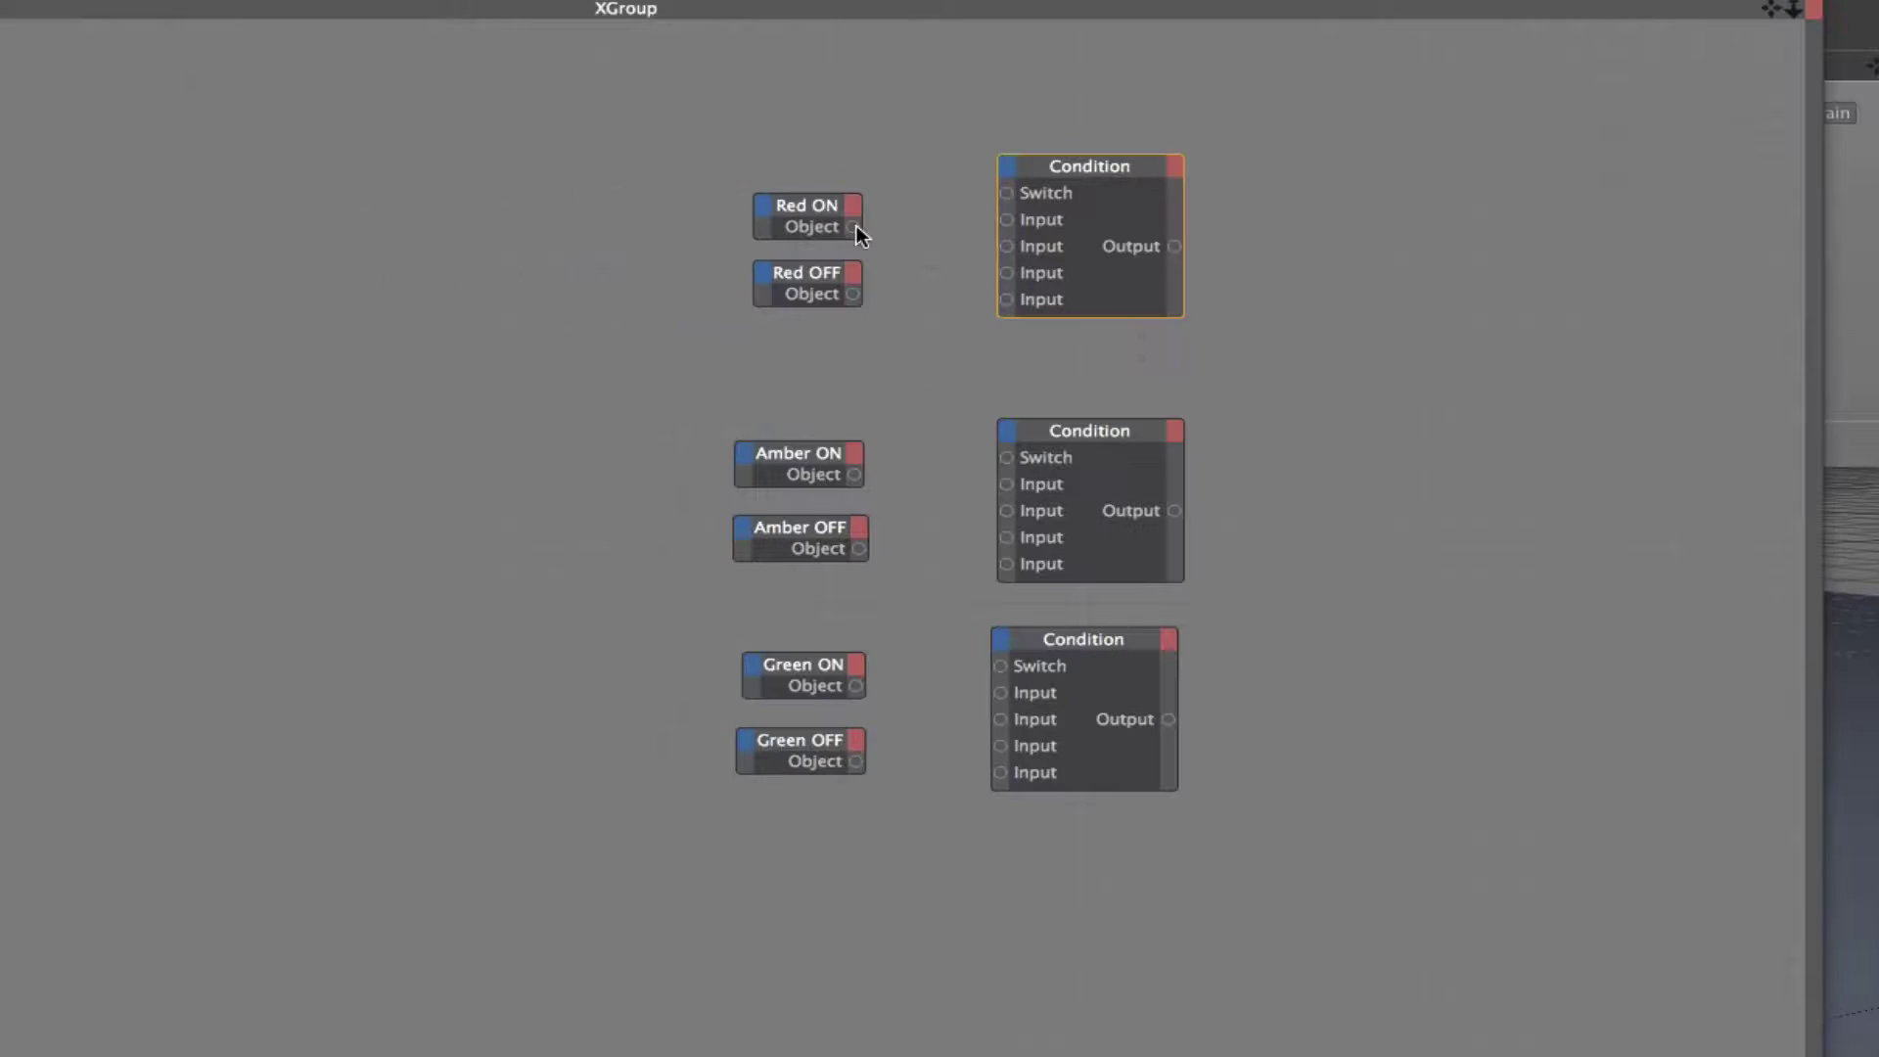
# - Connect Red ON's Object output to the first two inputs of its Condition node and Red OFF's to the last two
pyautogui.moveTo(855, 225); pyautogui.dragTo(1009, 219)
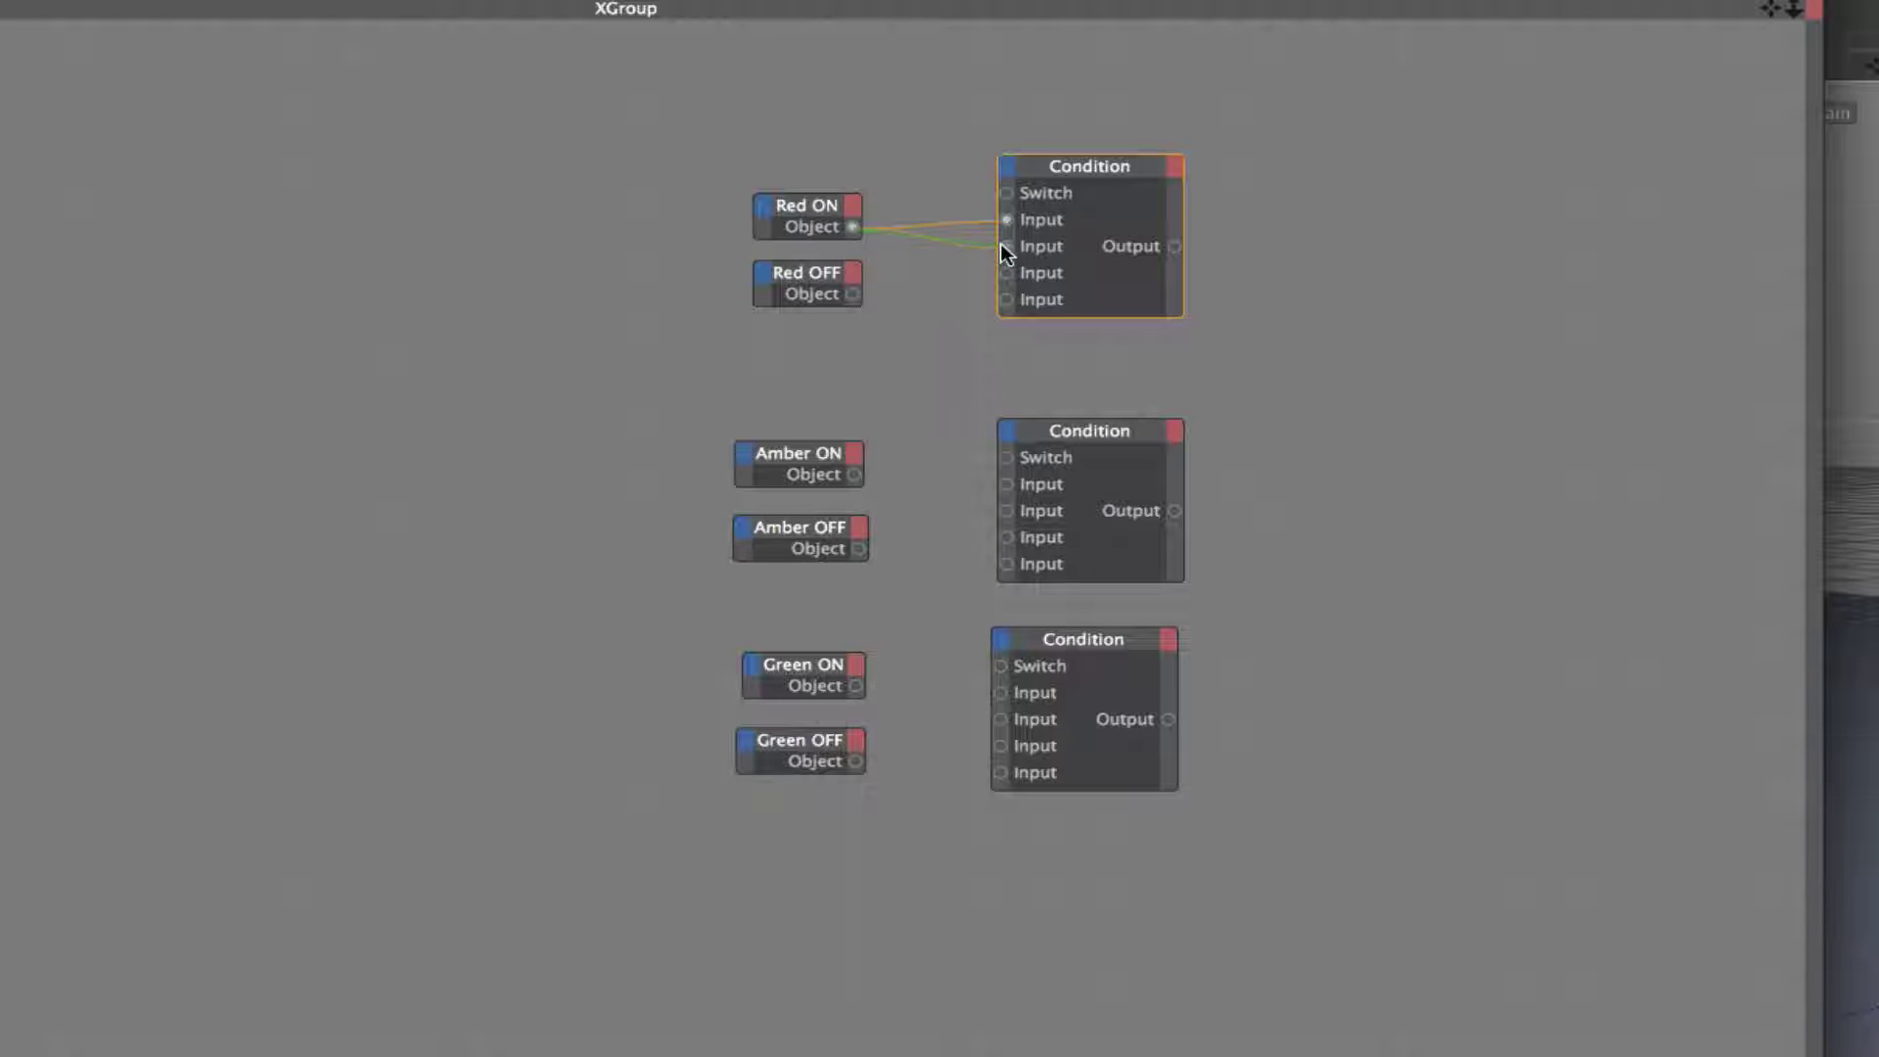
pyautogui.moveTo(854, 294); pyautogui.dragTo(1014, 275)
pyautogui.moveTo(1002, 305); pyautogui.dragTo(1005, 301)
# - Connect Amber OFF to the first and third inputs of the amber Condition node and Amber ON to the second and fourth
pyautogui.click(1064, 442)
pyautogui.moveTo(1331, 558); pyautogui.dragTo(994, 787)
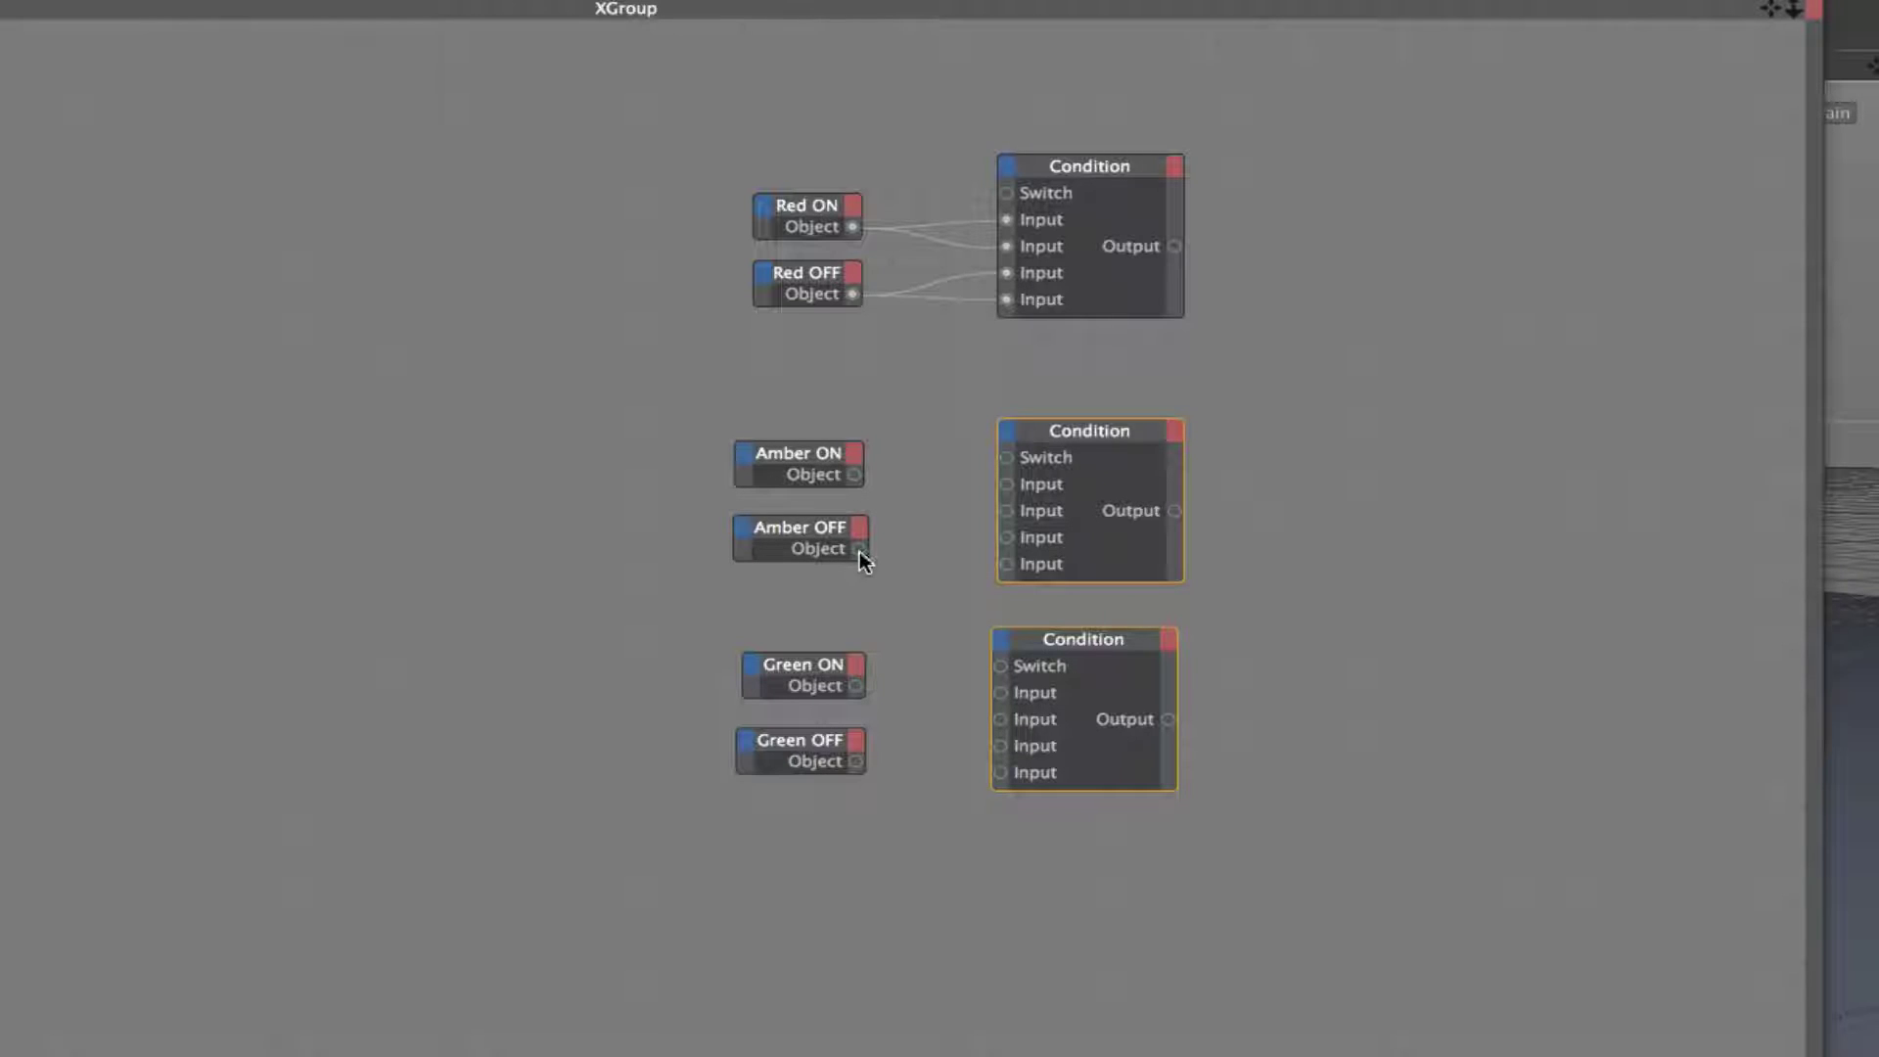
pyautogui.moveTo(859, 550); pyautogui.dragTo(1007, 485)
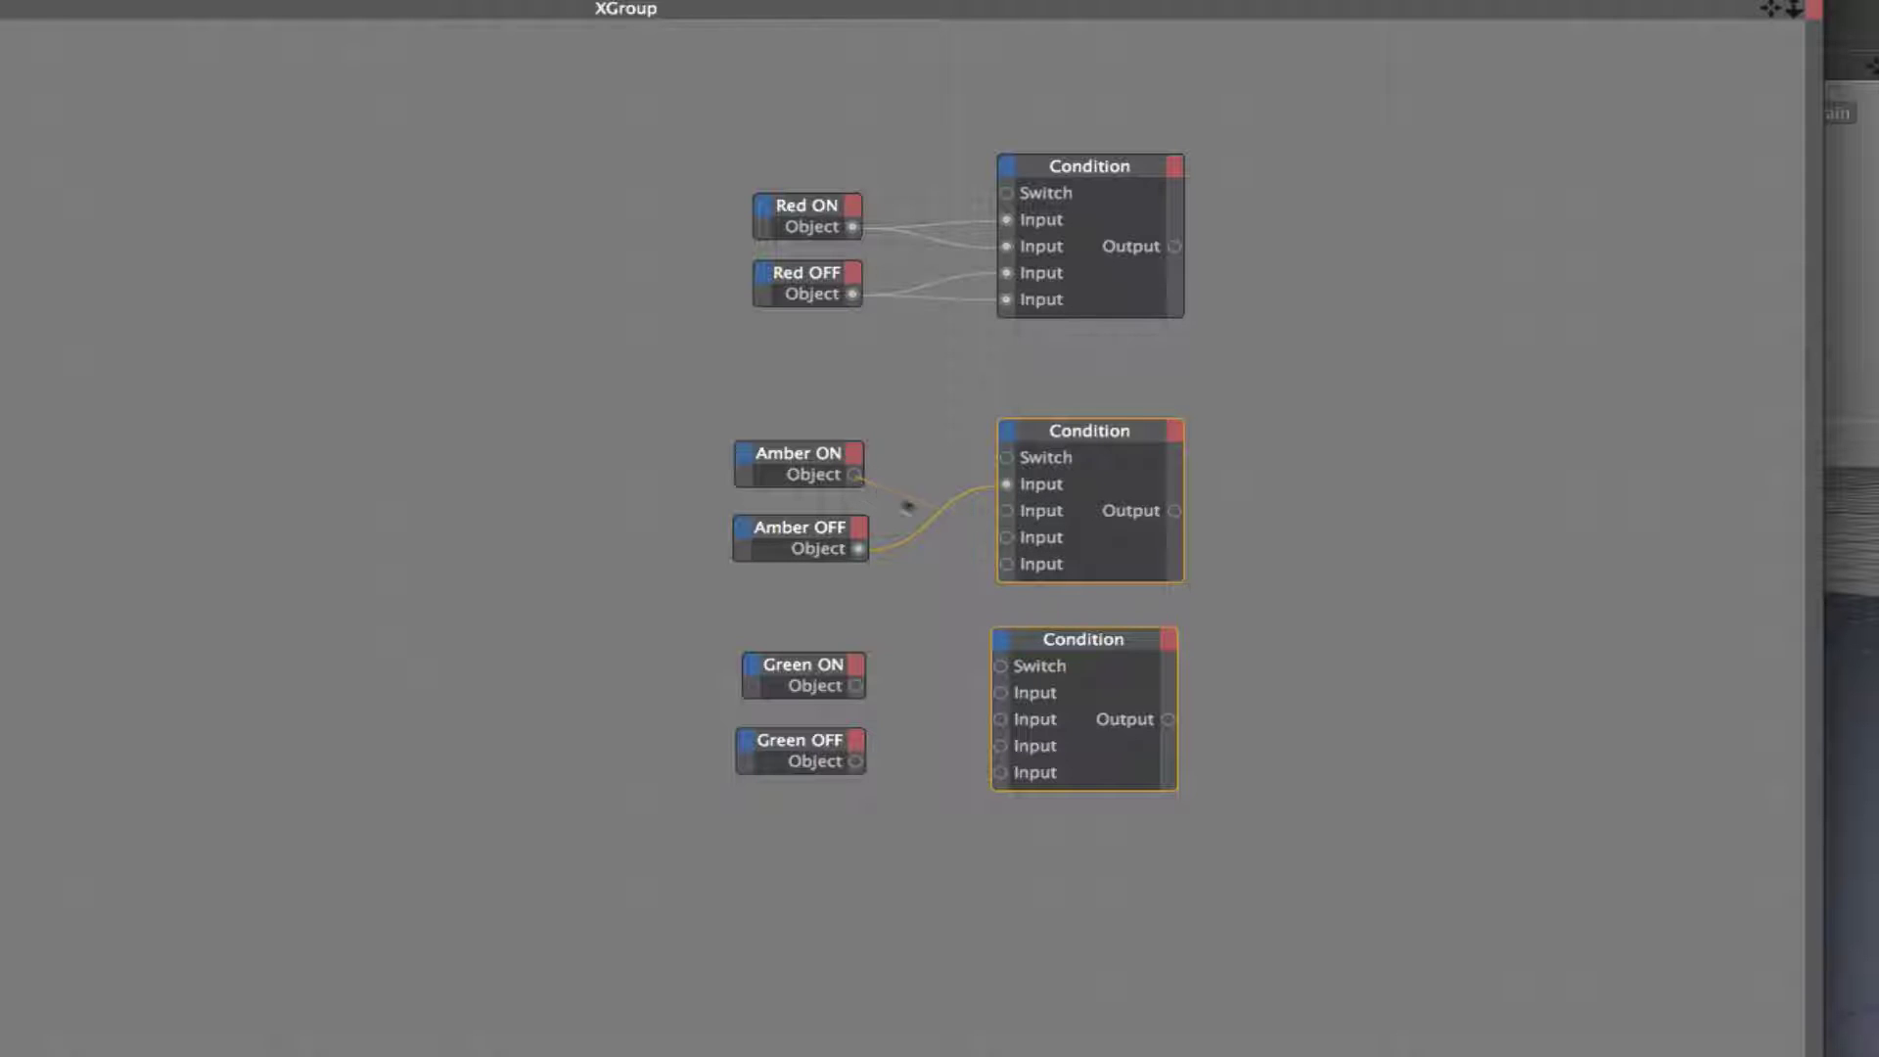
pyautogui.moveTo(994, 508); pyautogui.dragTo(1006, 510)
pyautogui.moveTo(859, 550); pyautogui.dragTo(1007, 538)
pyautogui.moveTo(854, 476); pyautogui.dragTo(1006, 563)
# - Connect Green OFF to the first, second and fourth inputs of the green Condition node and Green ON to the third
pyautogui.moveTo(853, 761); pyautogui.dragTo(1000, 692)
pyautogui.moveTo(854, 763); pyautogui.dragTo(1010, 731)
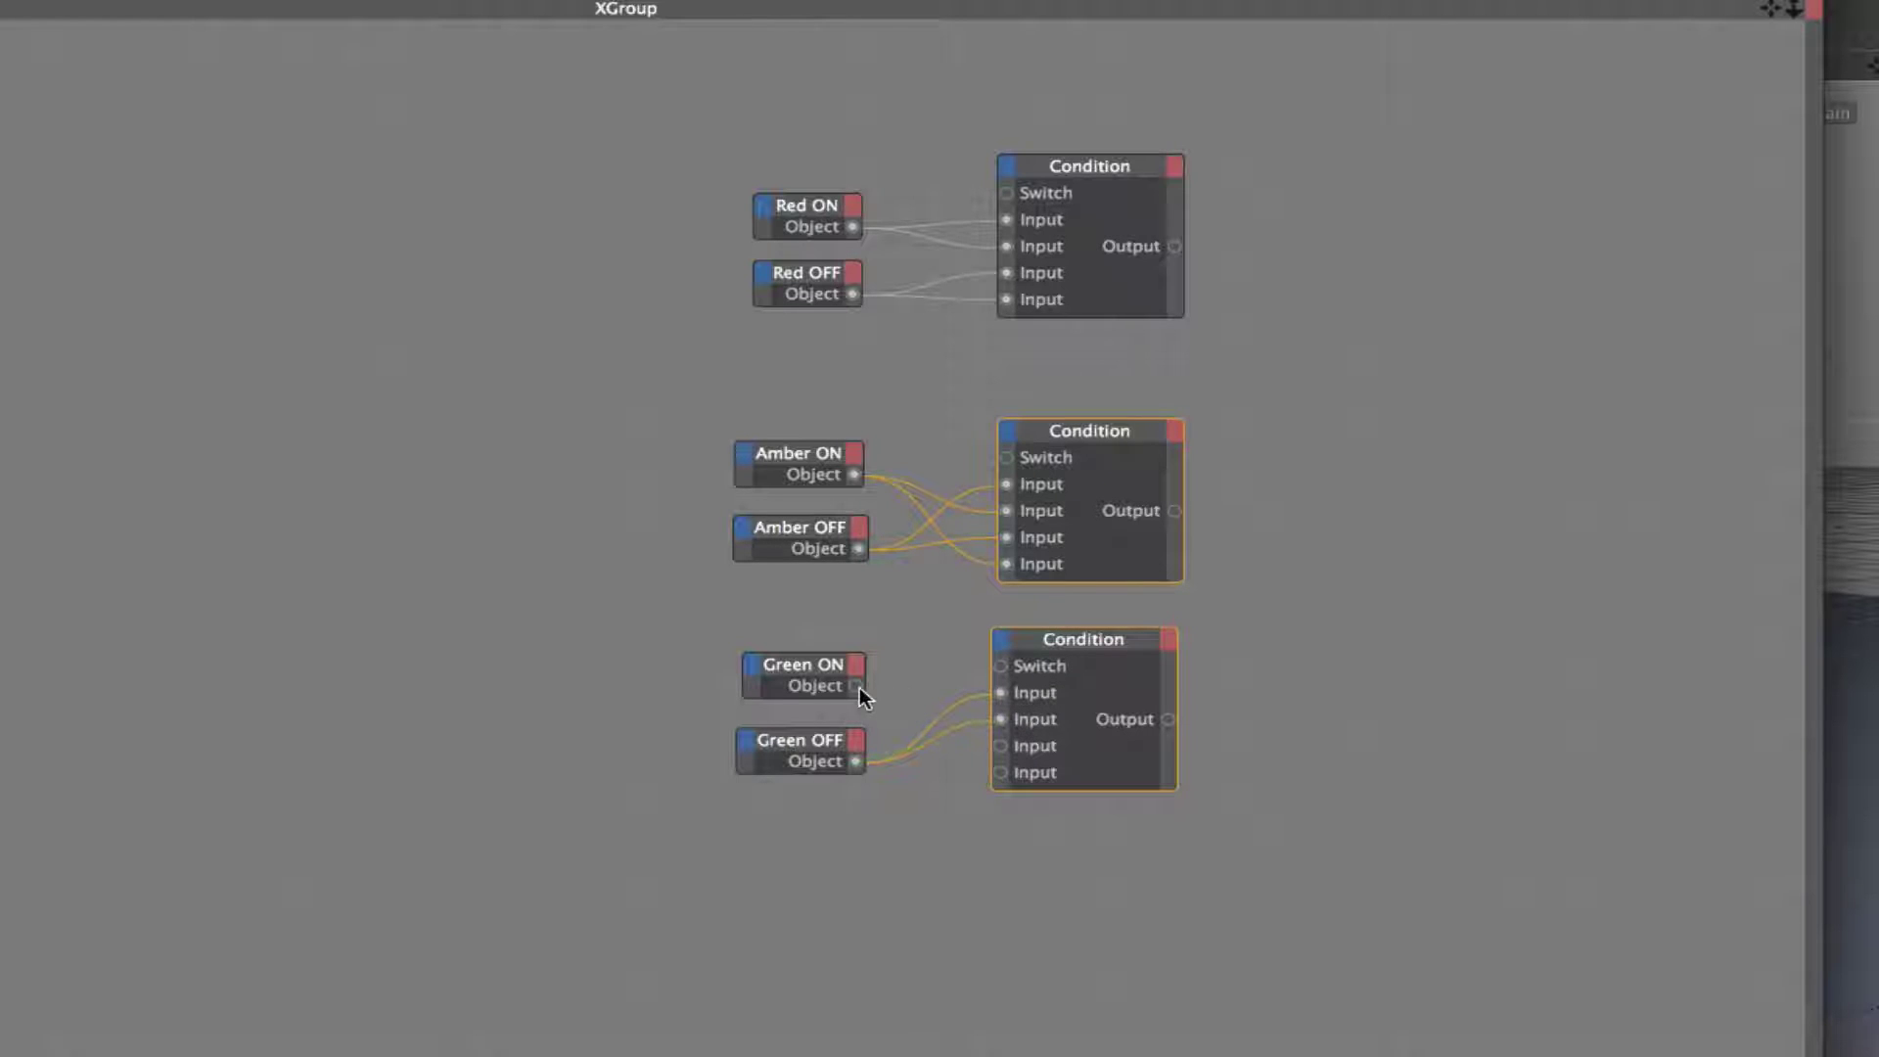
pyautogui.moveTo(996, 745); pyautogui.dragTo(1000, 745)
pyautogui.moveTo(857, 764); pyautogui.dragTo(977, 775)
# - Reposition the amber and green Condition nodes so the three are evenly spaced in one column
pyautogui.moveTo(1072, 636); pyautogui.dragTo(1131, 685)
pyautogui.click(1253, 530)
pyautogui.click(1348, 597)
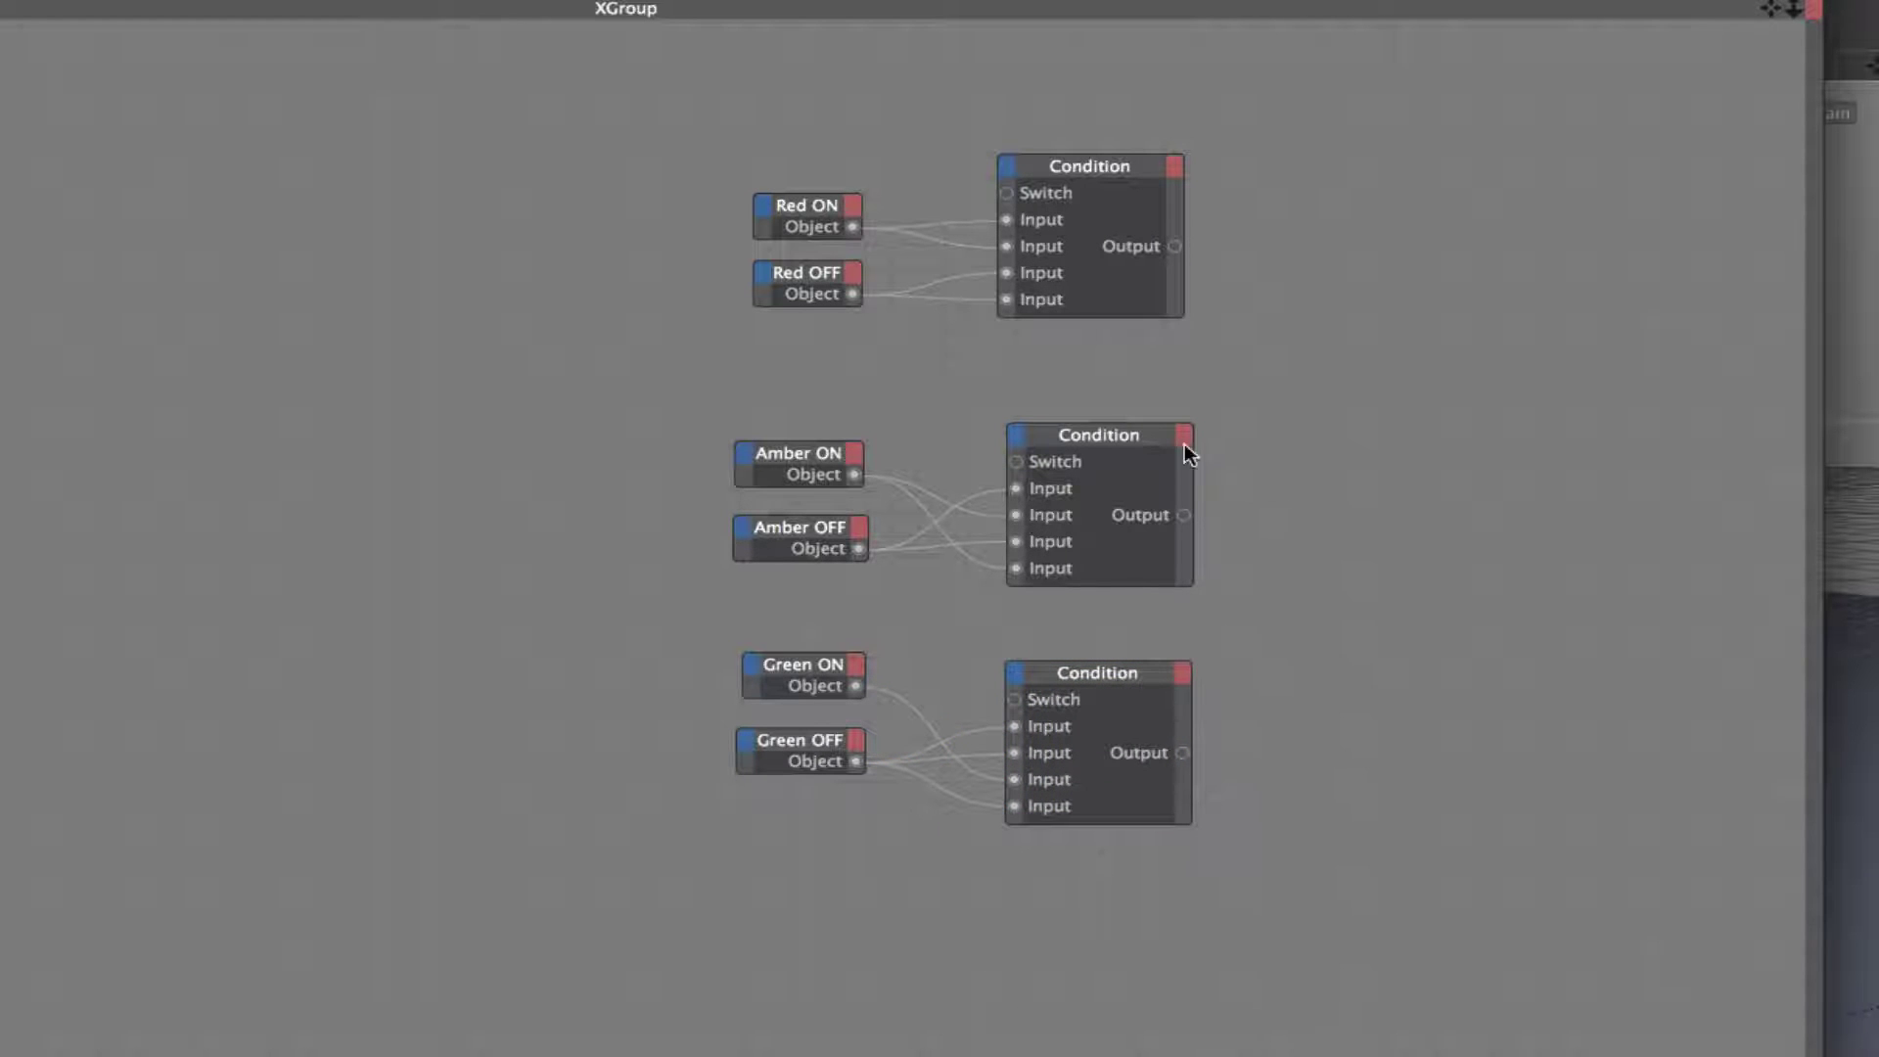
pyautogui.moveTo(1106, 428); pyautogui.dragTo(1102, 420)
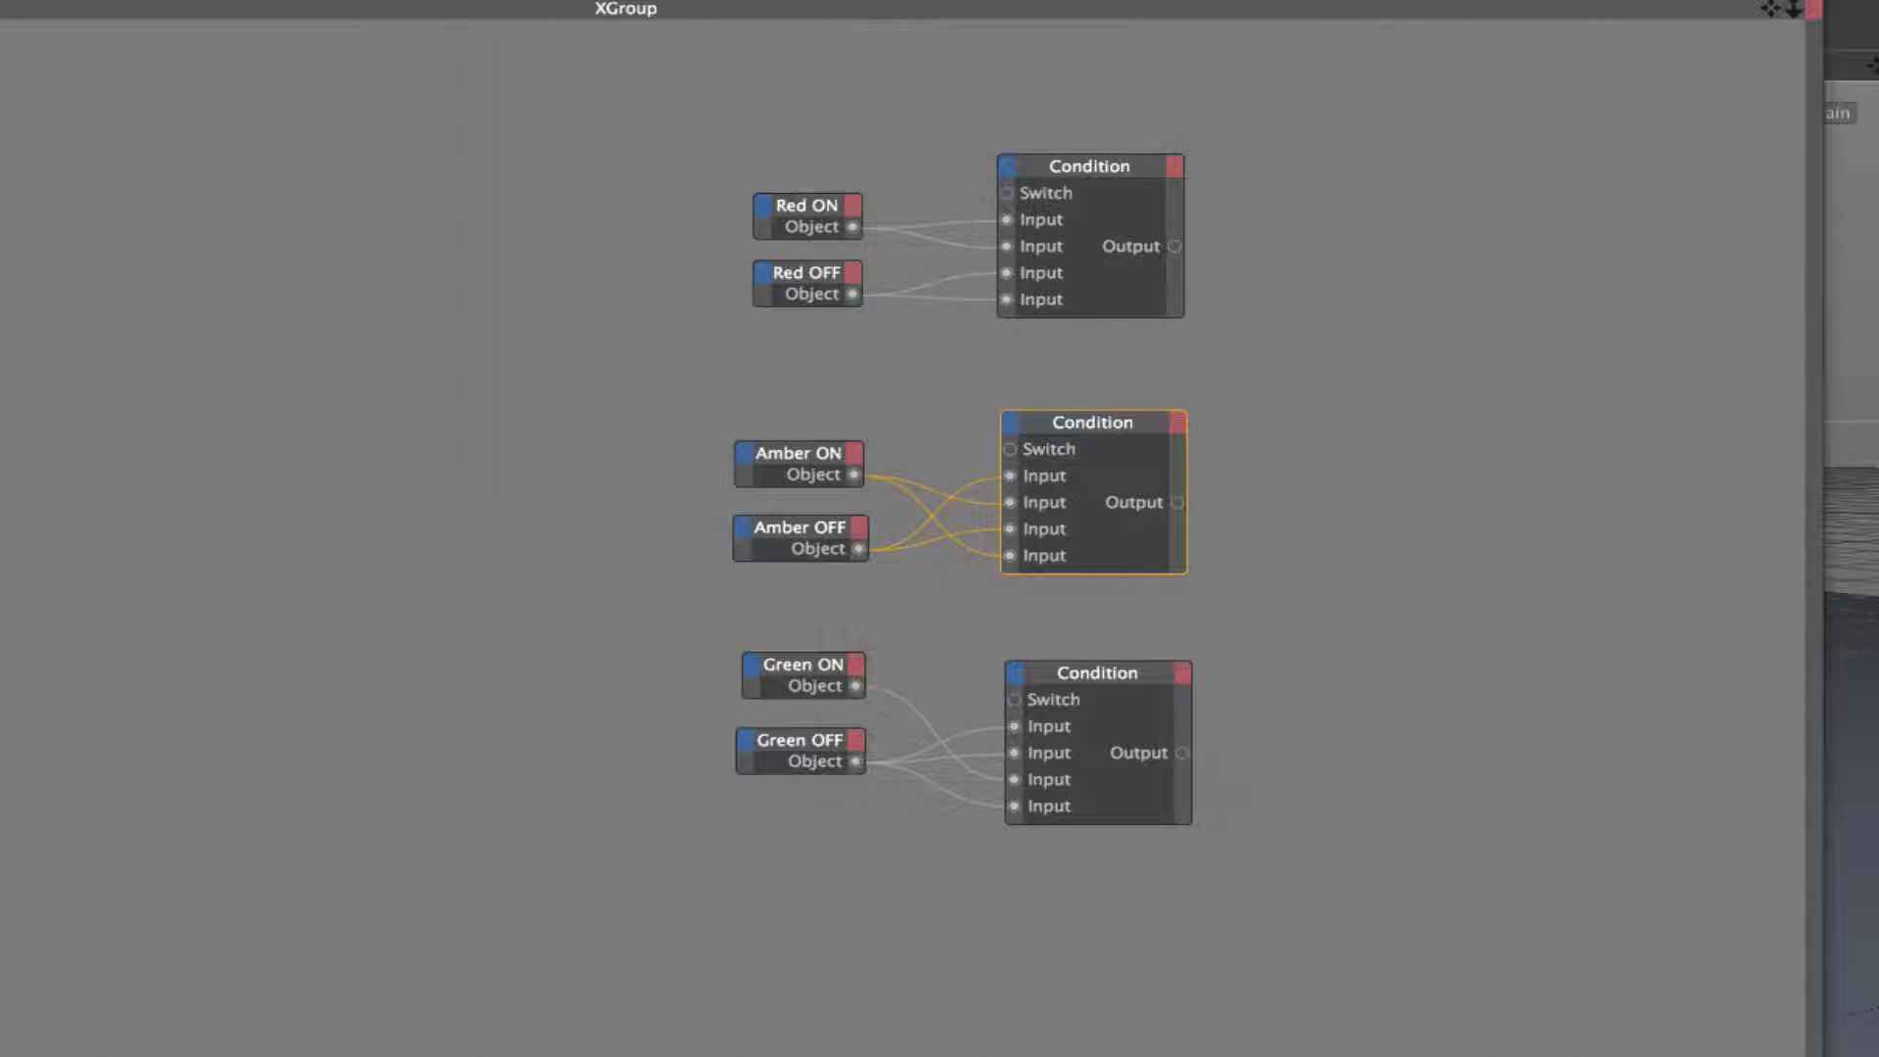
# - Place the three lights' texture tags as Texture nodes, one beside each Condition node's output side
pyautogui.moveTo(1485, 174); pyautogui.dragTo(1355, 748)
pyautogui.moveTo(1385, 245); pyautogui.dragTo(1367, 482)
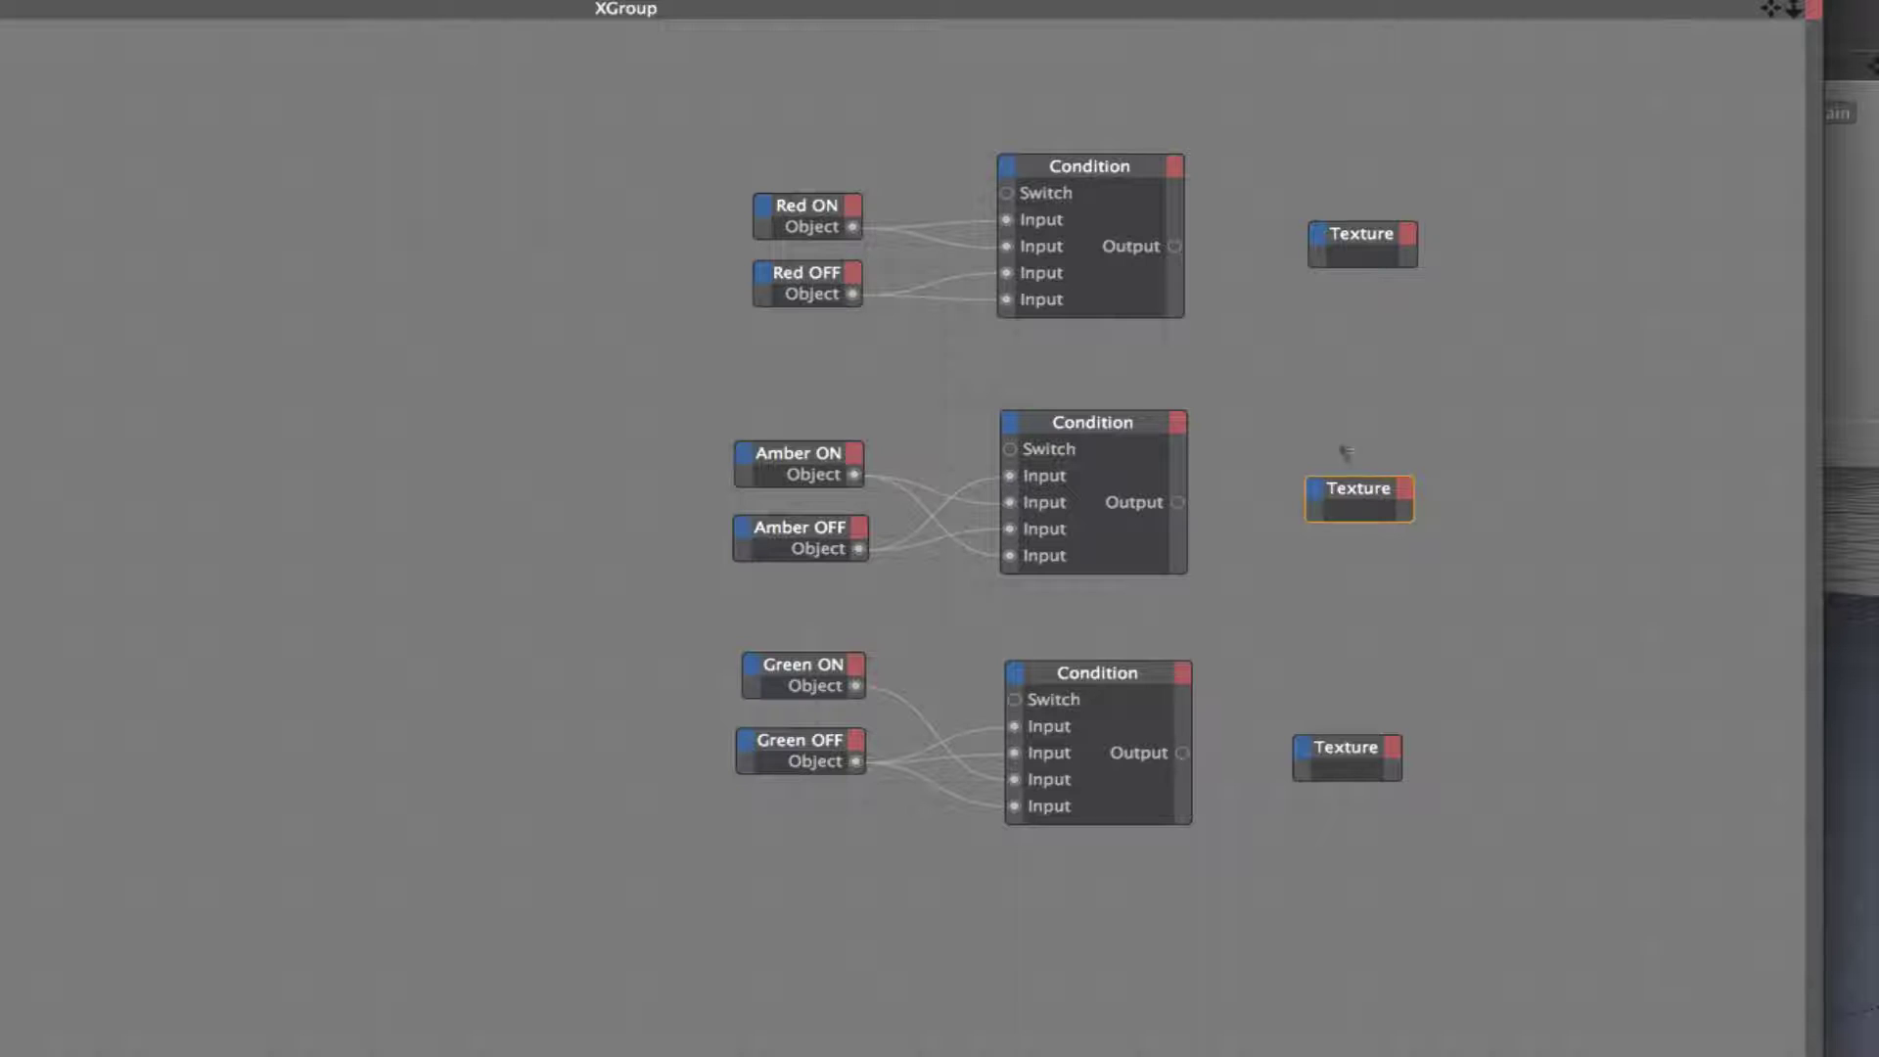
# - Connect each Condition node's output to a Material input port on the Texture node beside it
pyautogui.moveTo(1174, 246); pyautogui.dragTo(1317, 242)
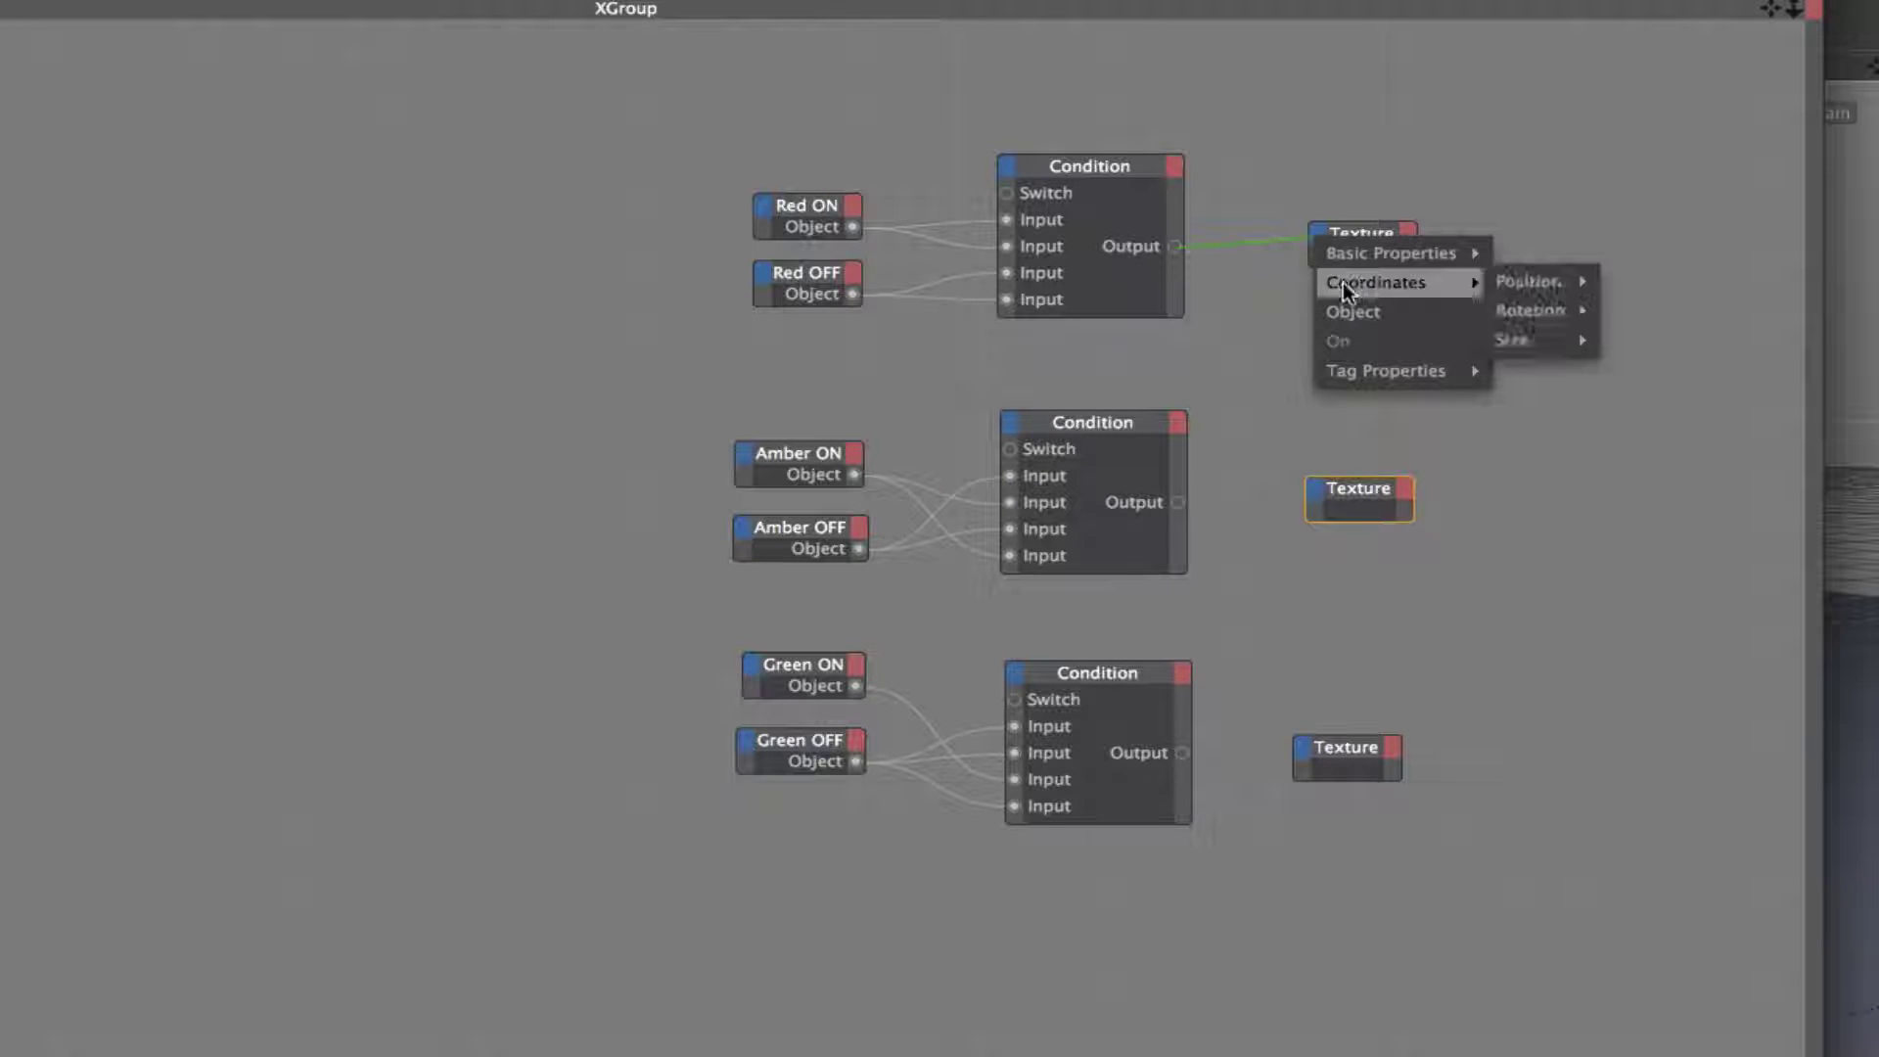
pyautogui.moveTo(1350, 374)
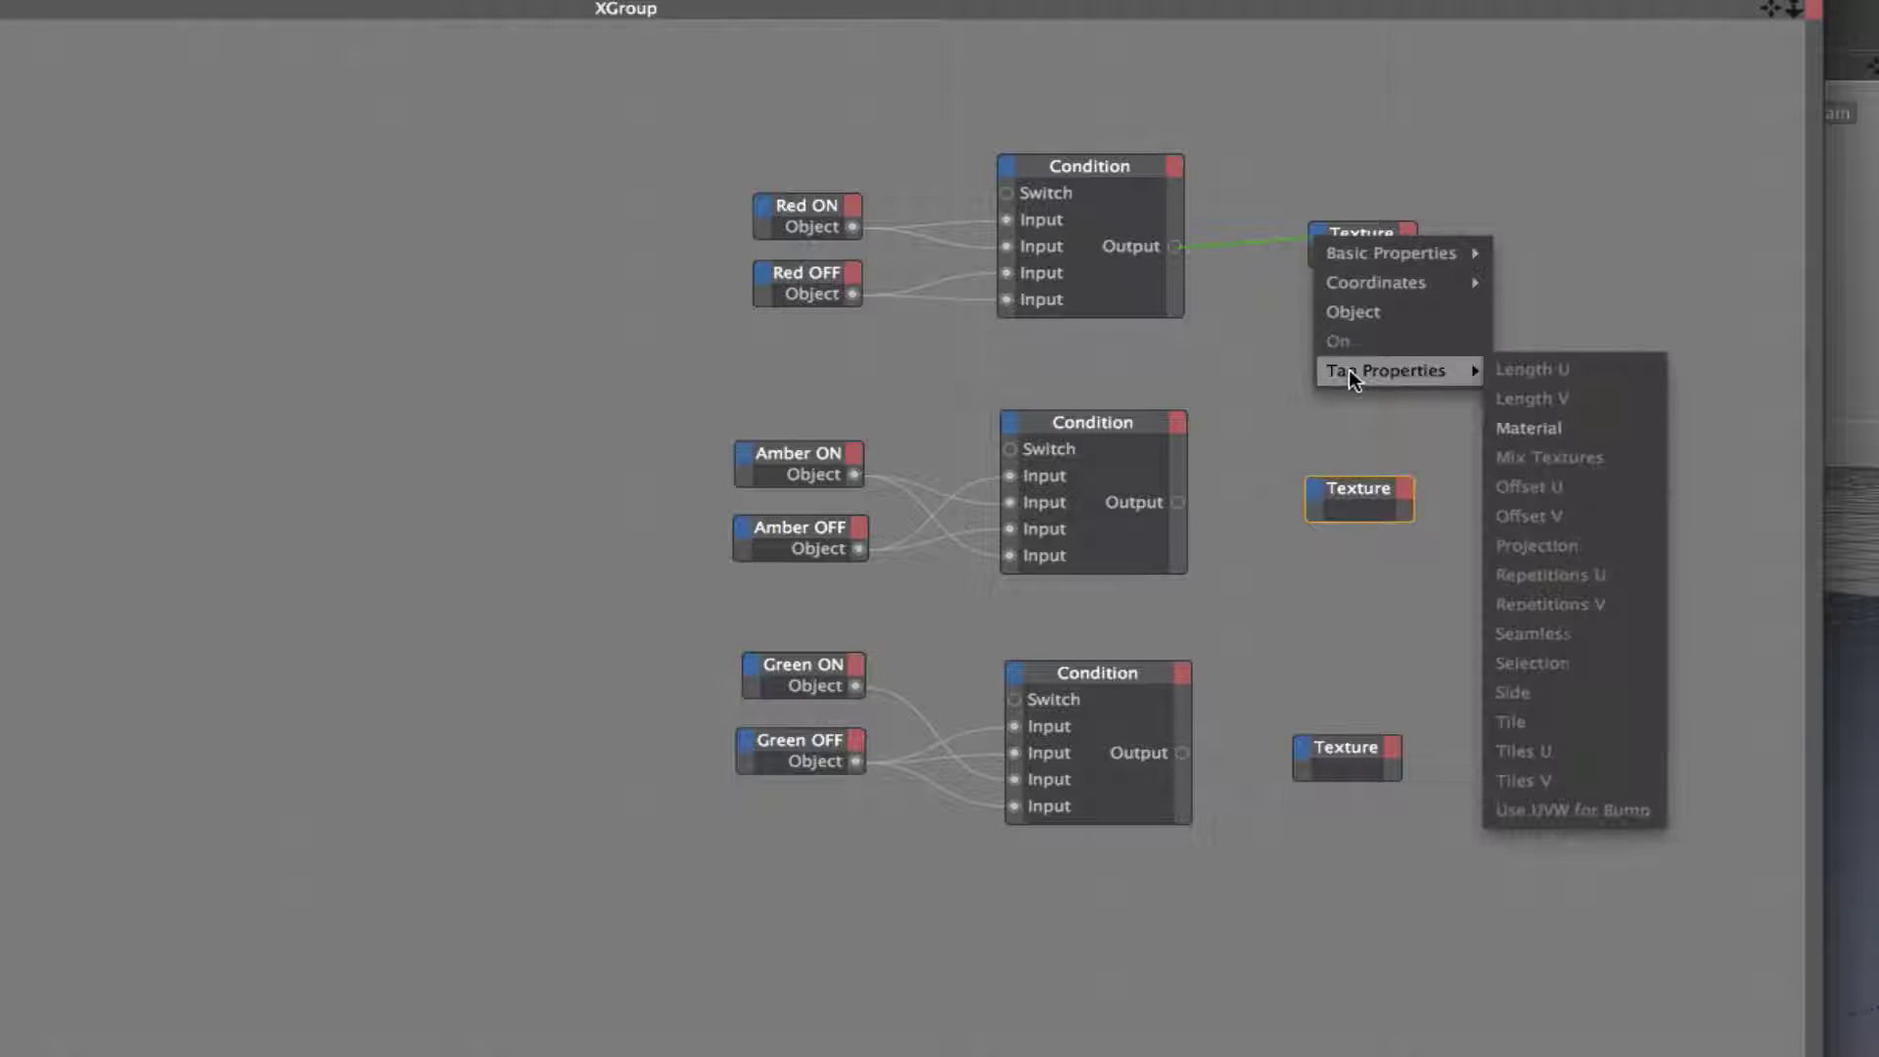
pyautogui.click(1555, 428)
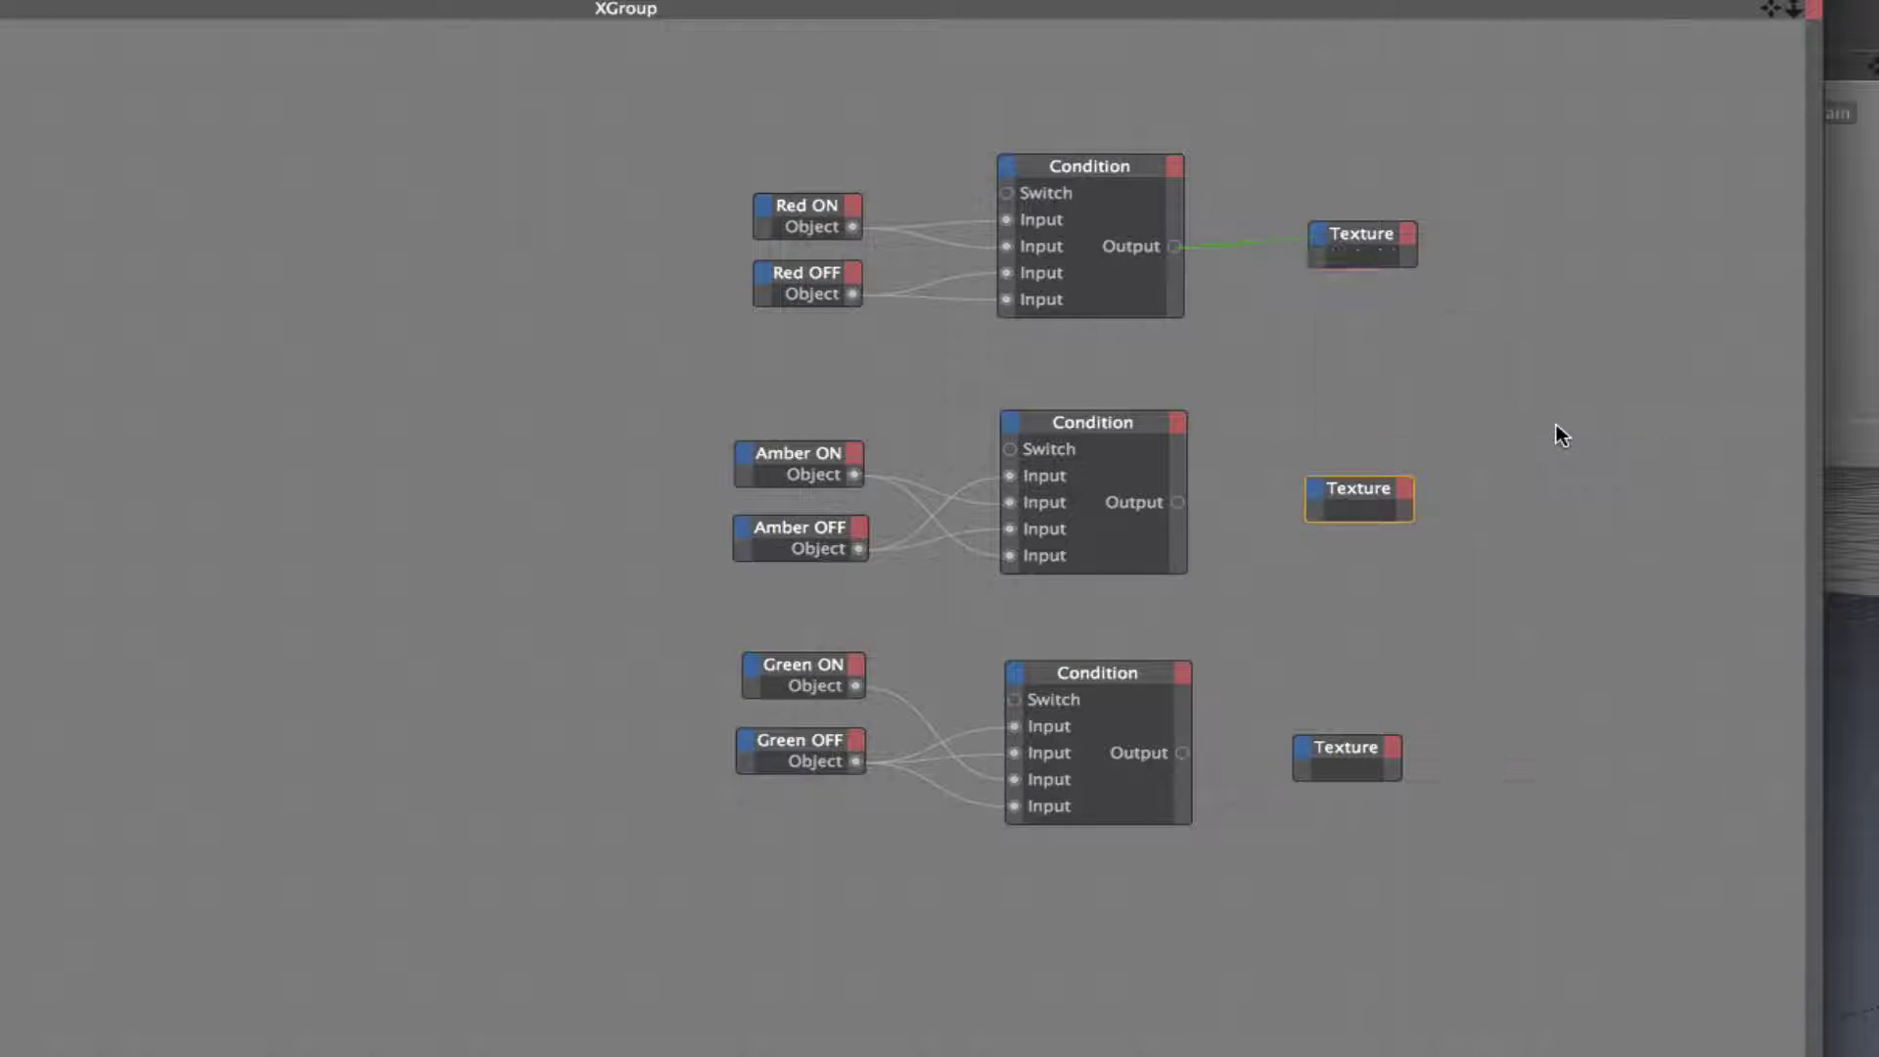
pyautogui.moveTo(1177, 502); pyautogui.dragTo(1318, 494)
pyautogui.moveTo(1373, 623)
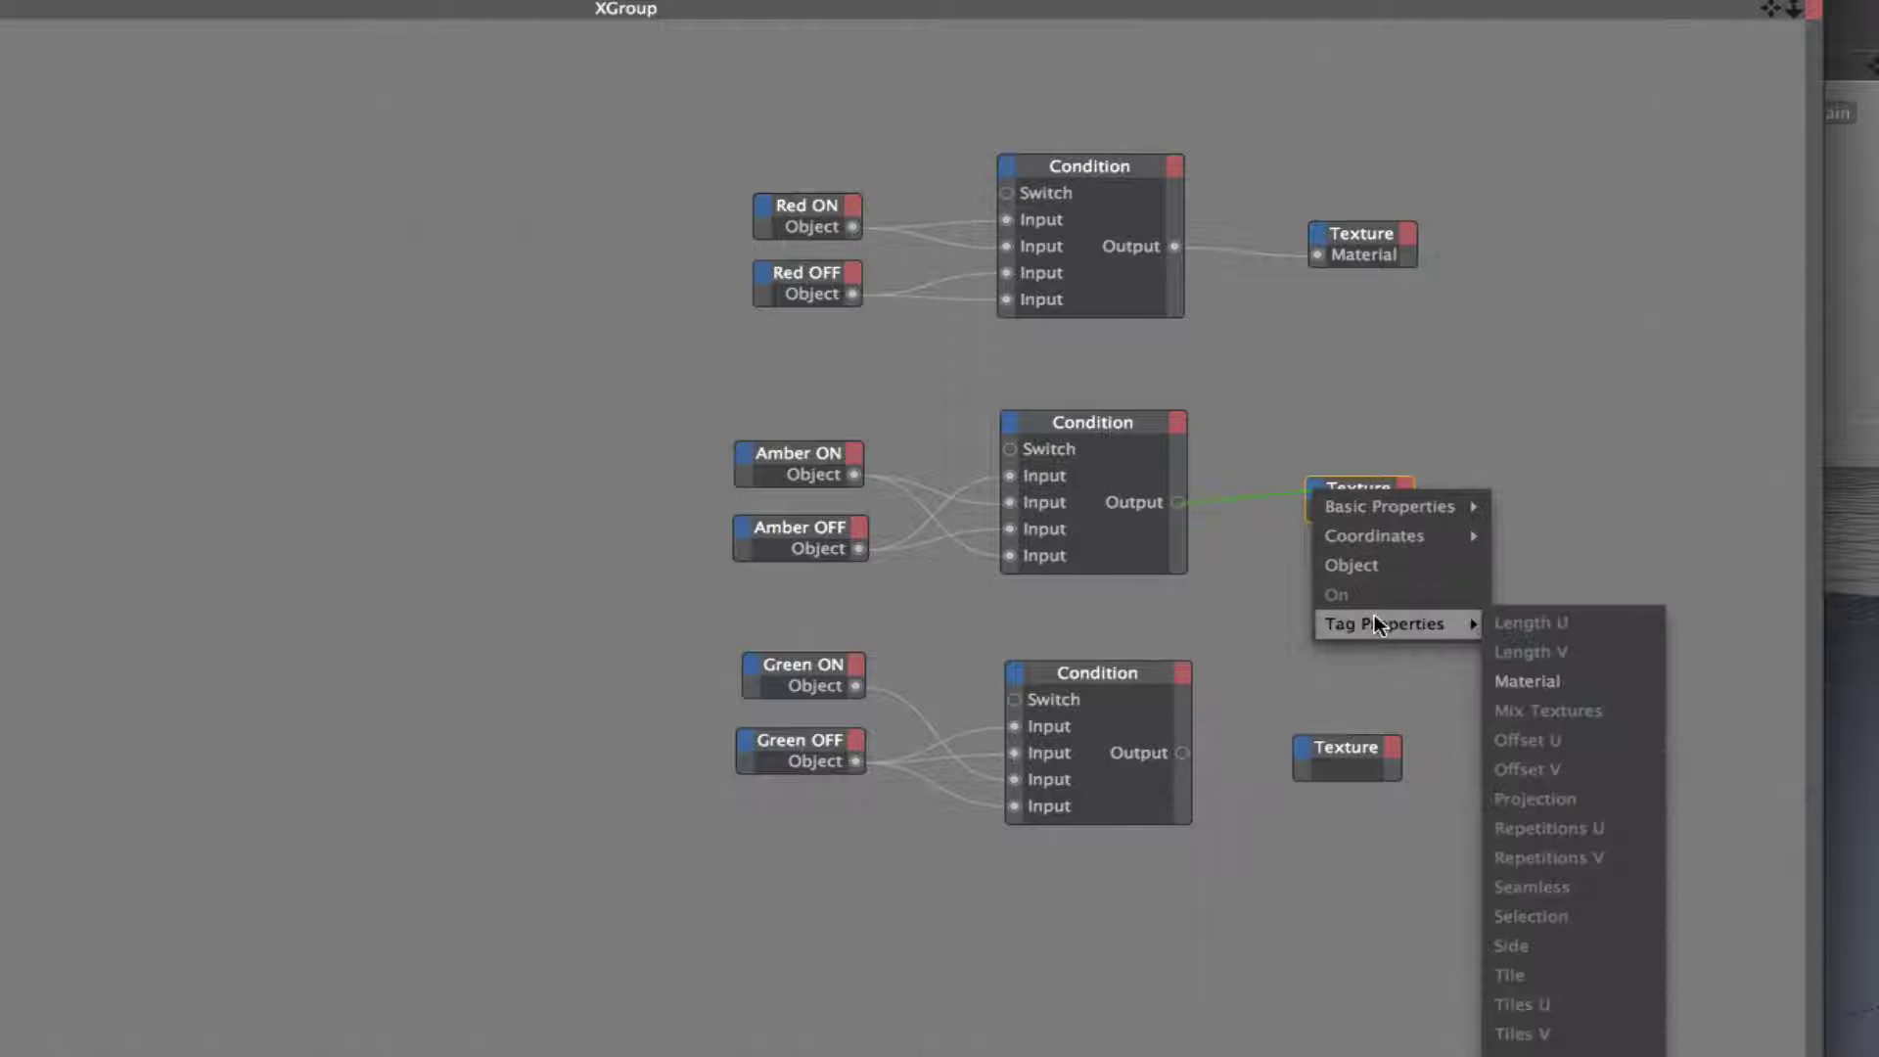
pyautogui.click(1555, 682)
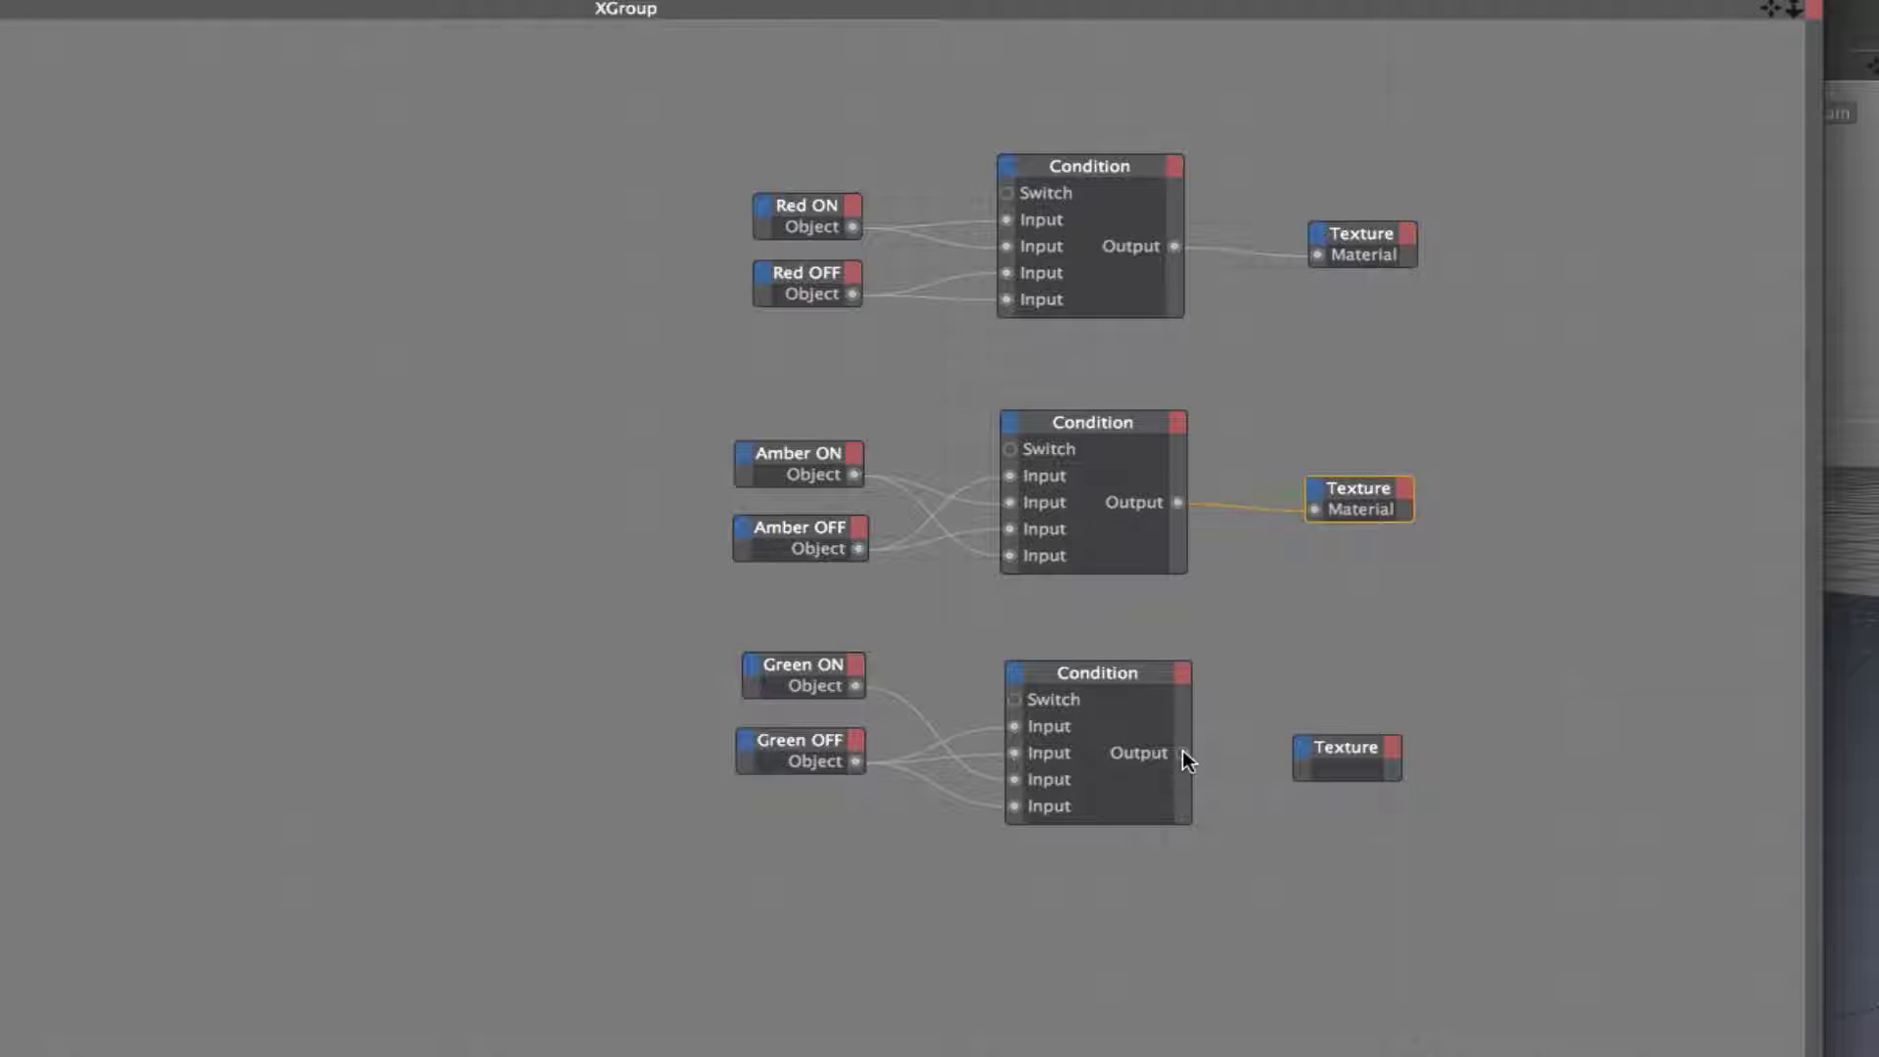
pyautogui.moveTo(1182, 751); pyautogui.dragTo(1302, 755)
pyautogui.moveTo(1417, 882)
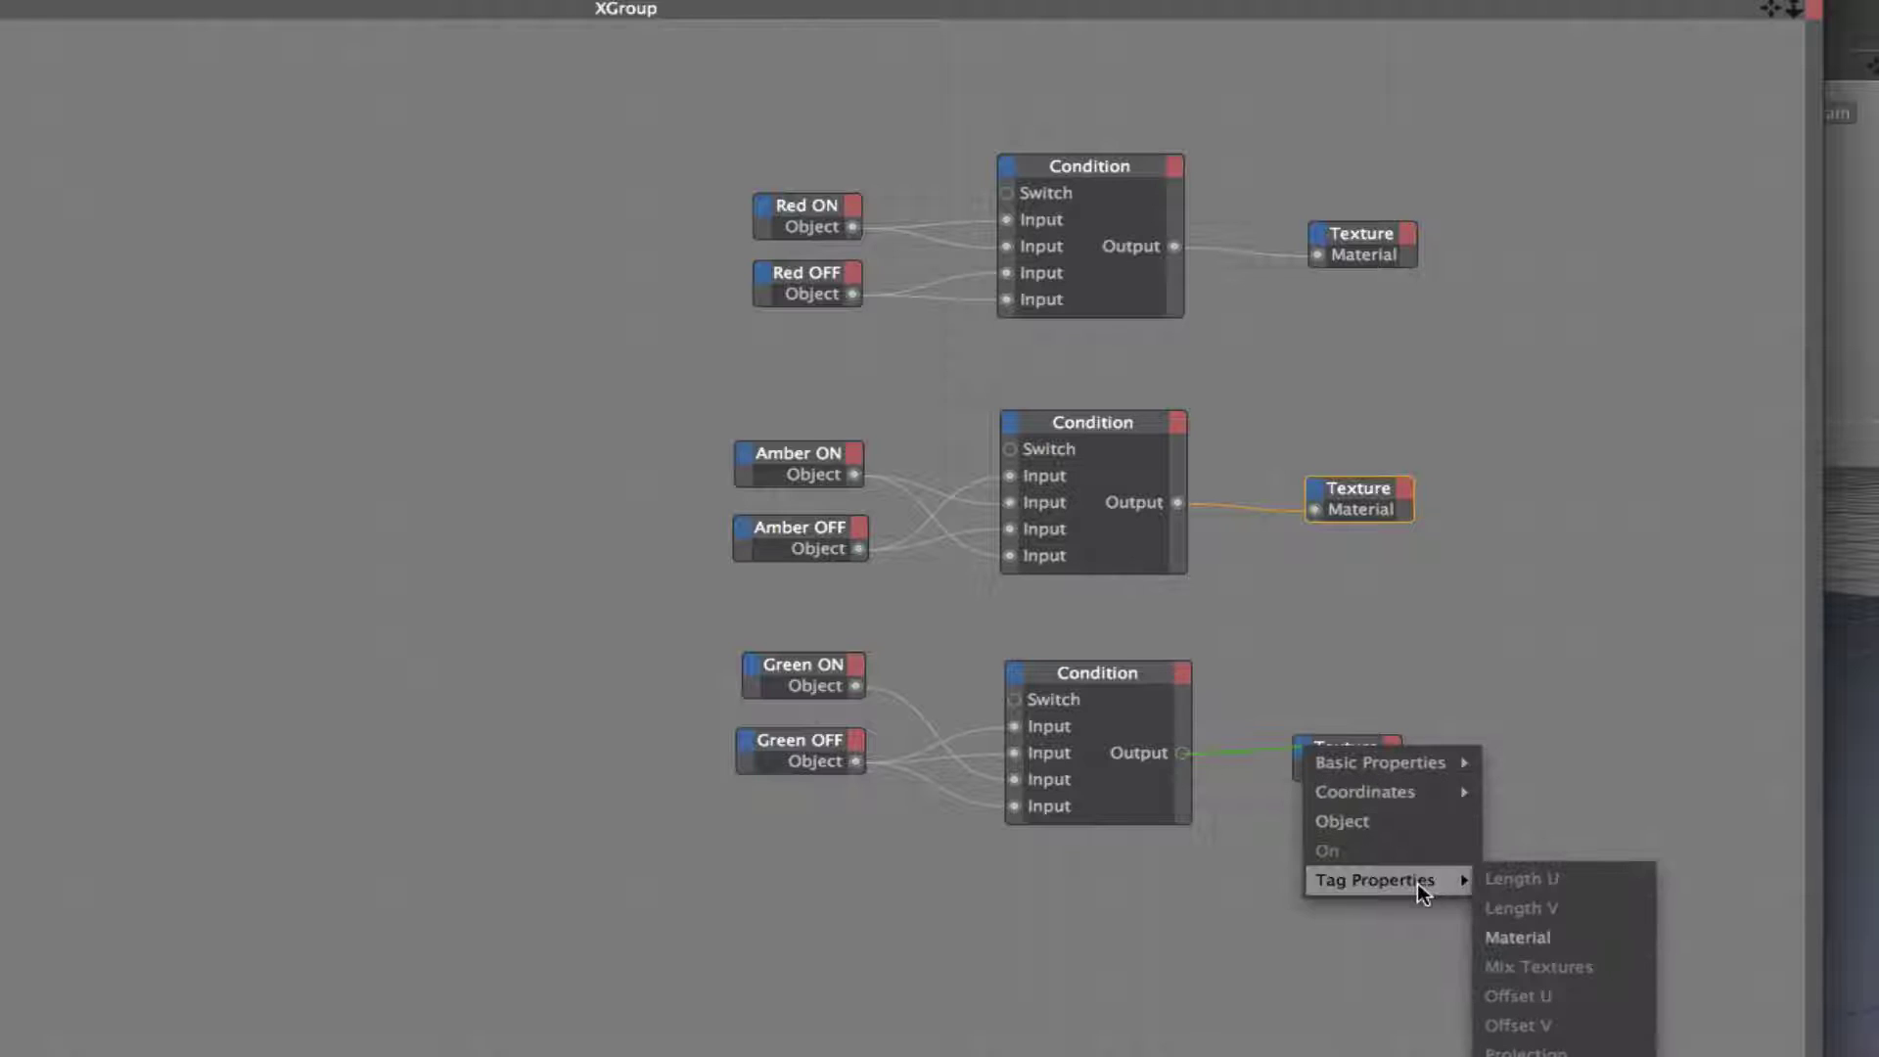
pyautogui.click(1531, 936)
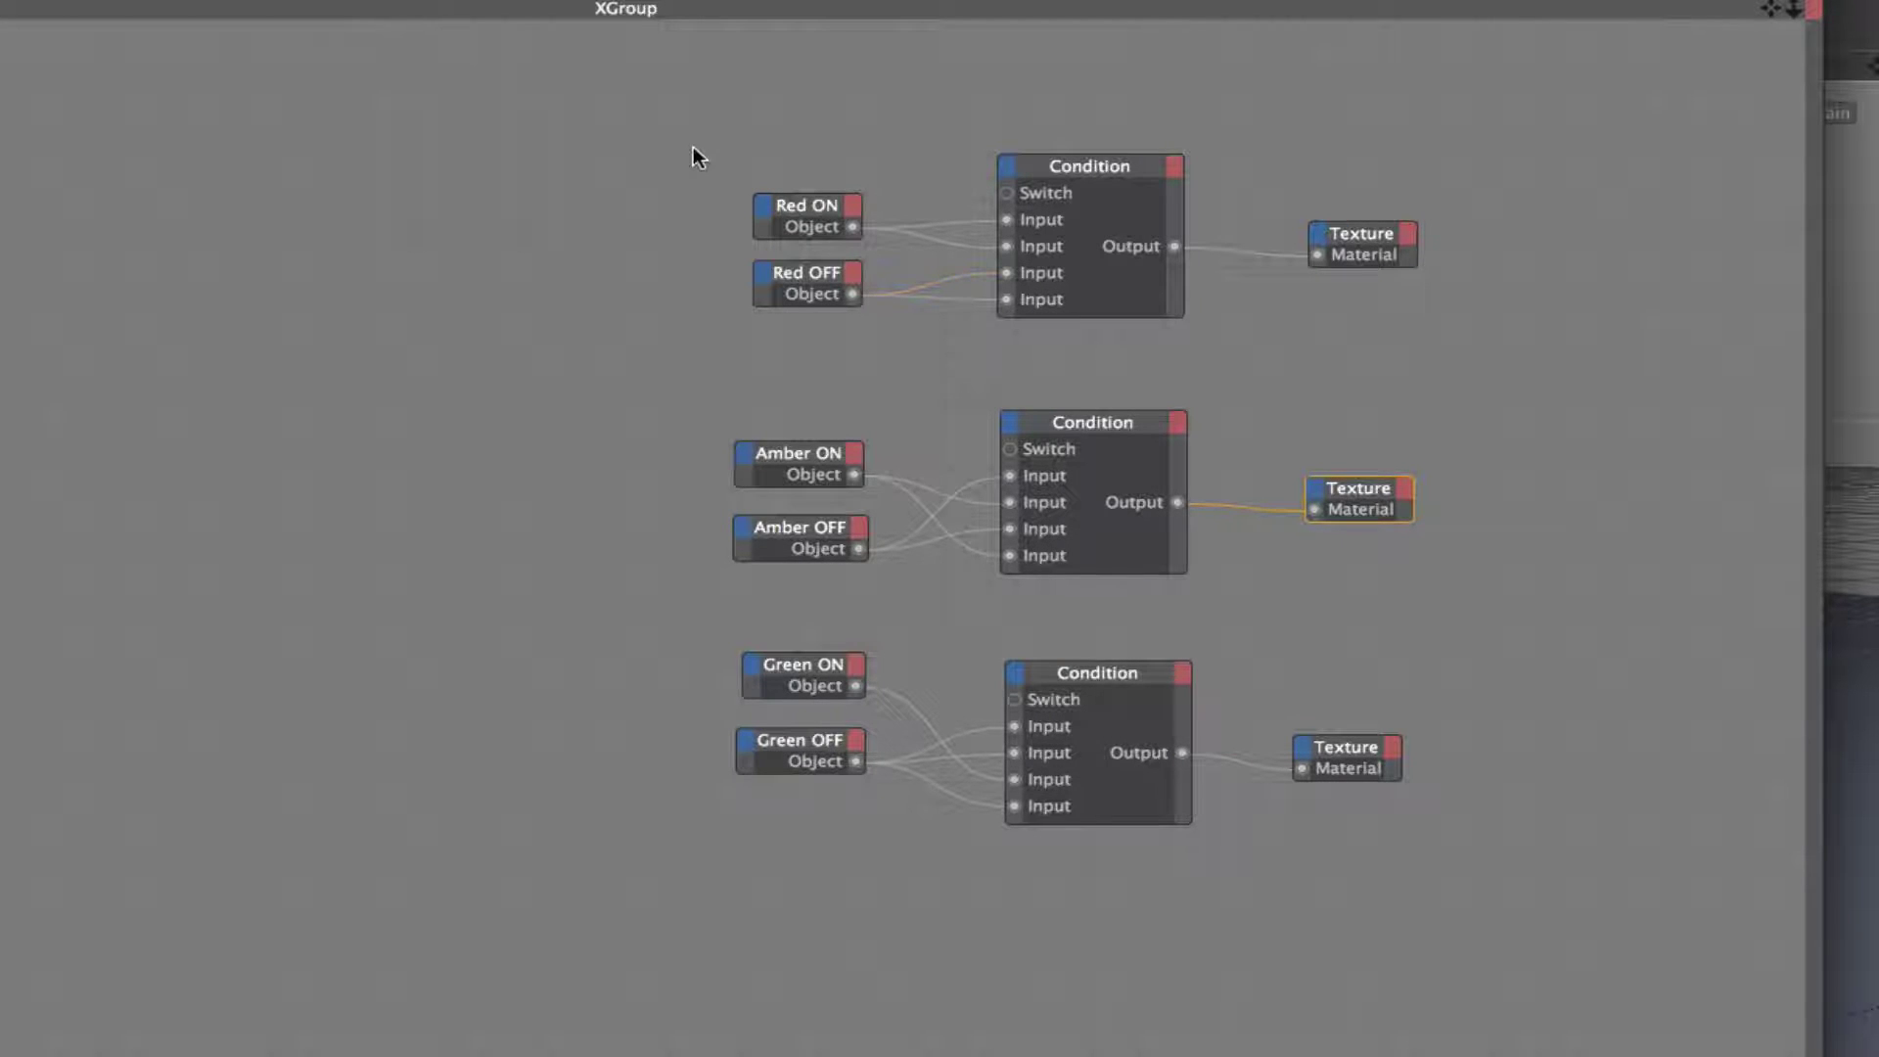
# - Shift the whole node network to the right and add a Time node in the free space before it
pyautogui.moveTo(682, 127); pyautogui.dragTo(1424, 871)
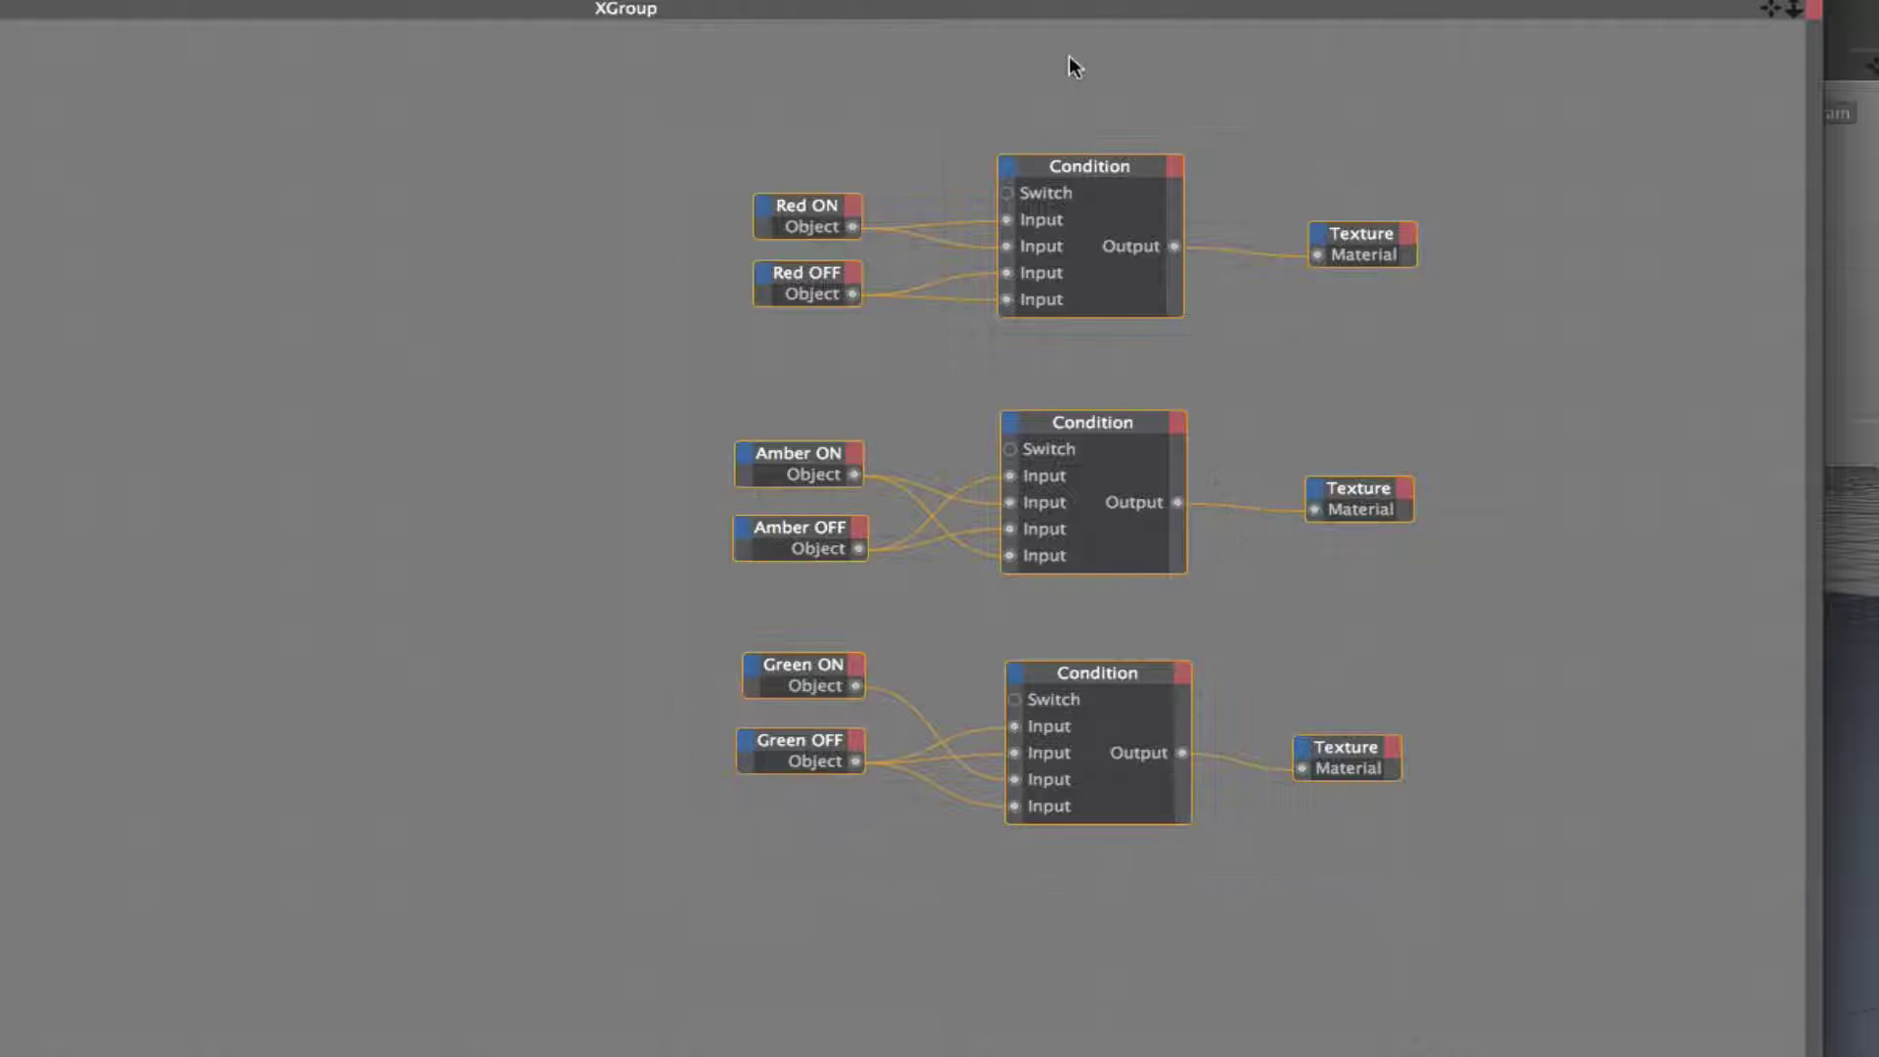
pyautogui.moveTo(1077, 168); pyautogui.dragTo(1332, 194)
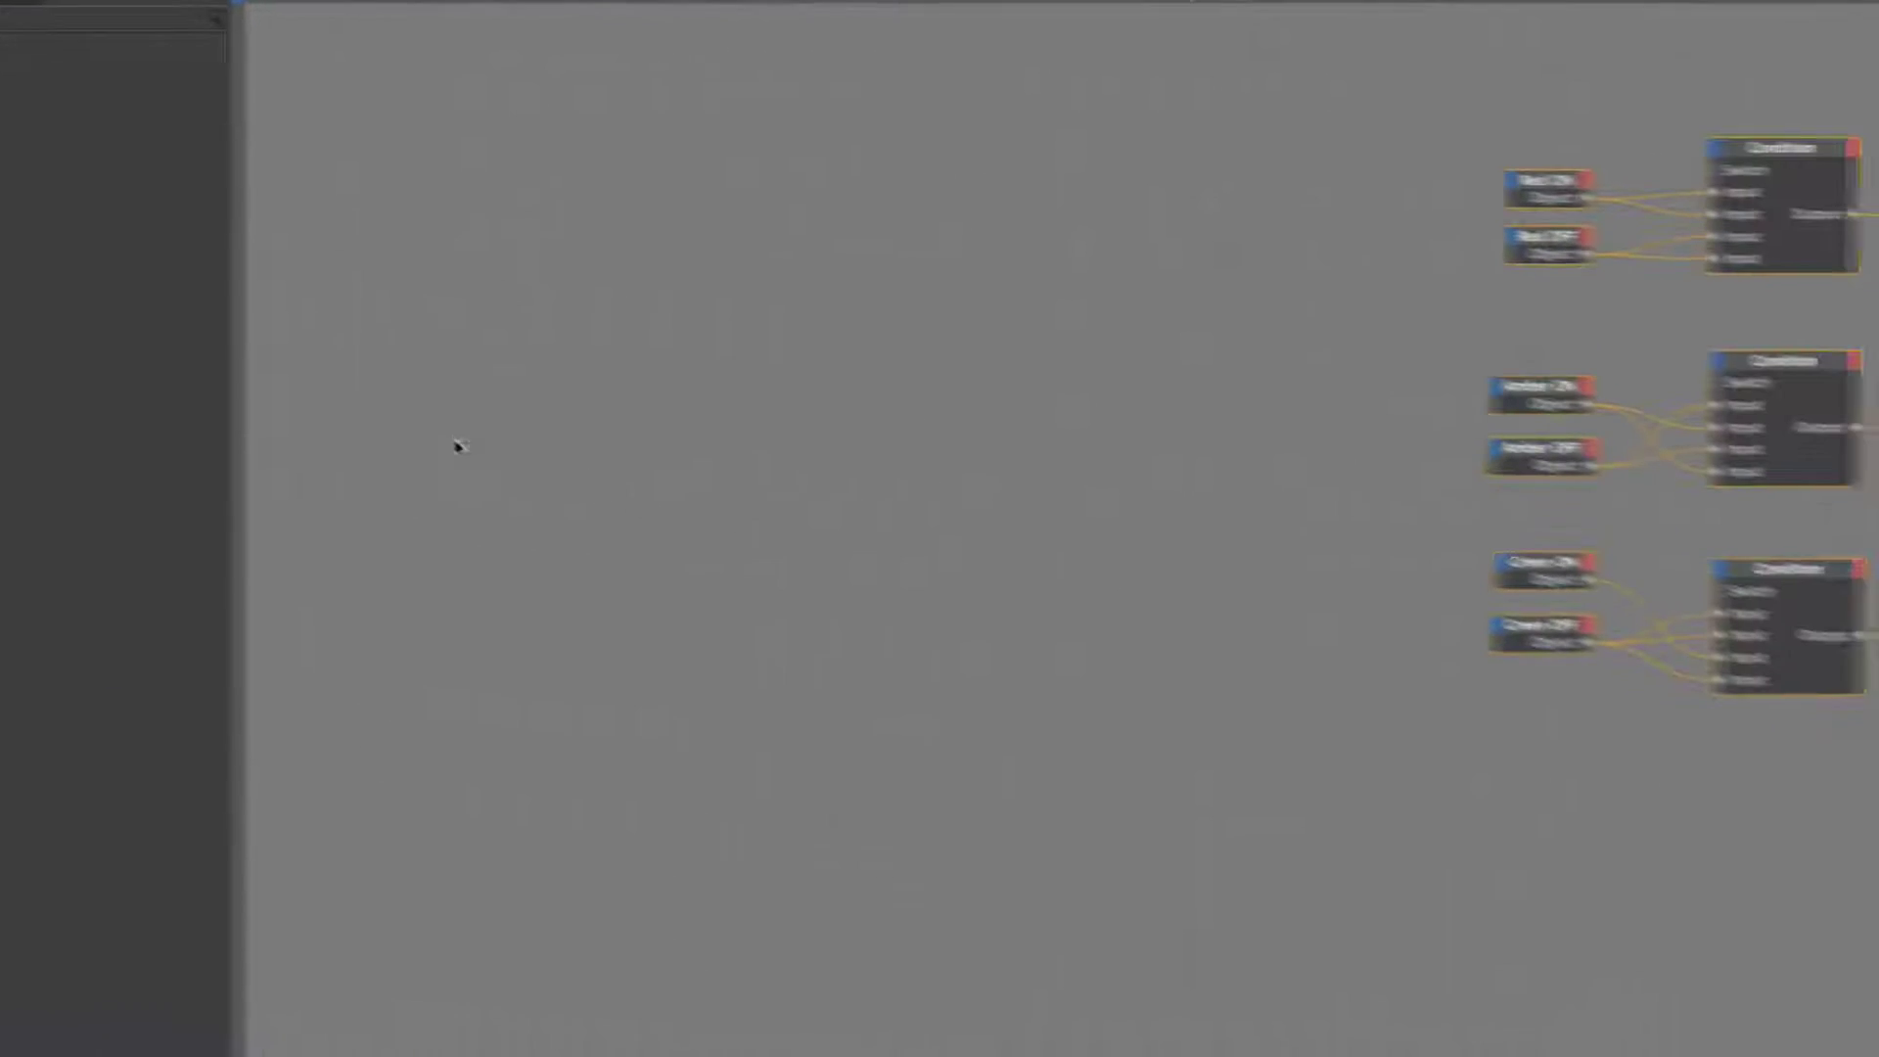
pyautogui.rightClick(428, 464)
pyautogui.moveTo(509, 473)
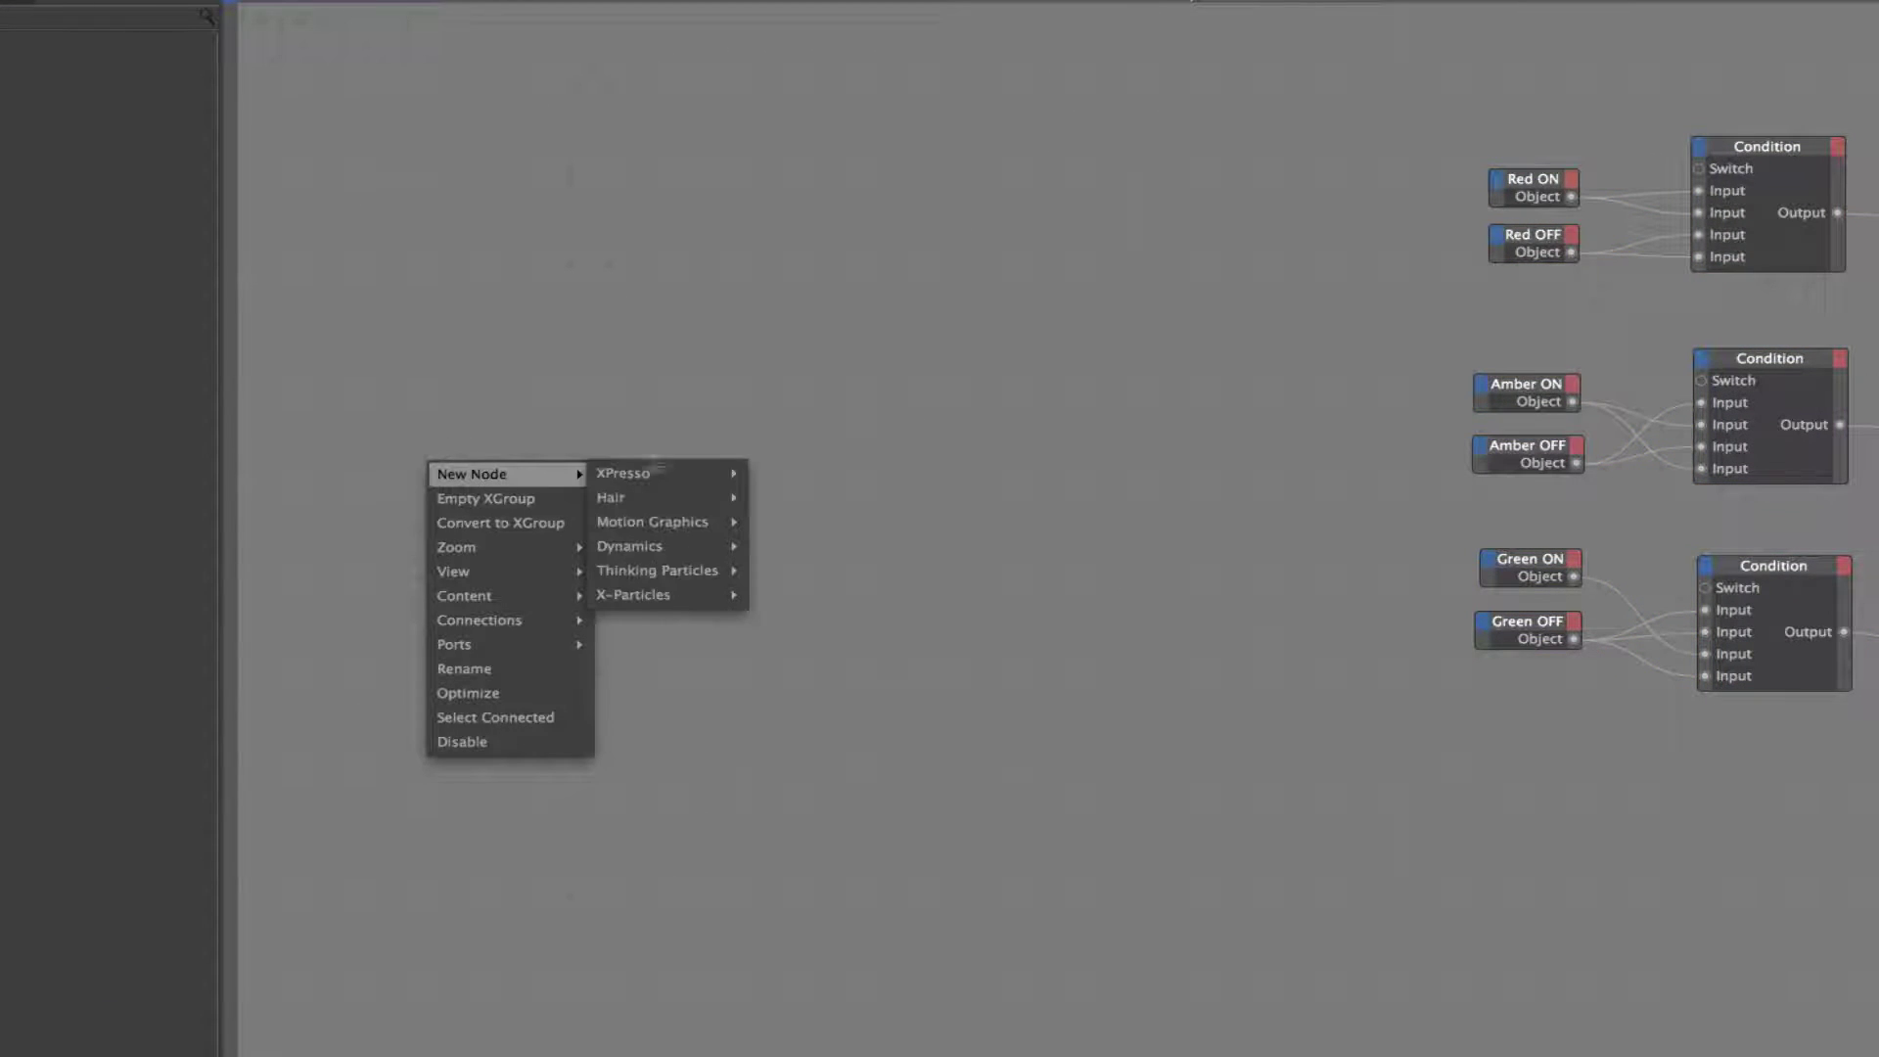
pyautogui.moveTo(665, 472)
pyautogui.moveTo(798, 473)
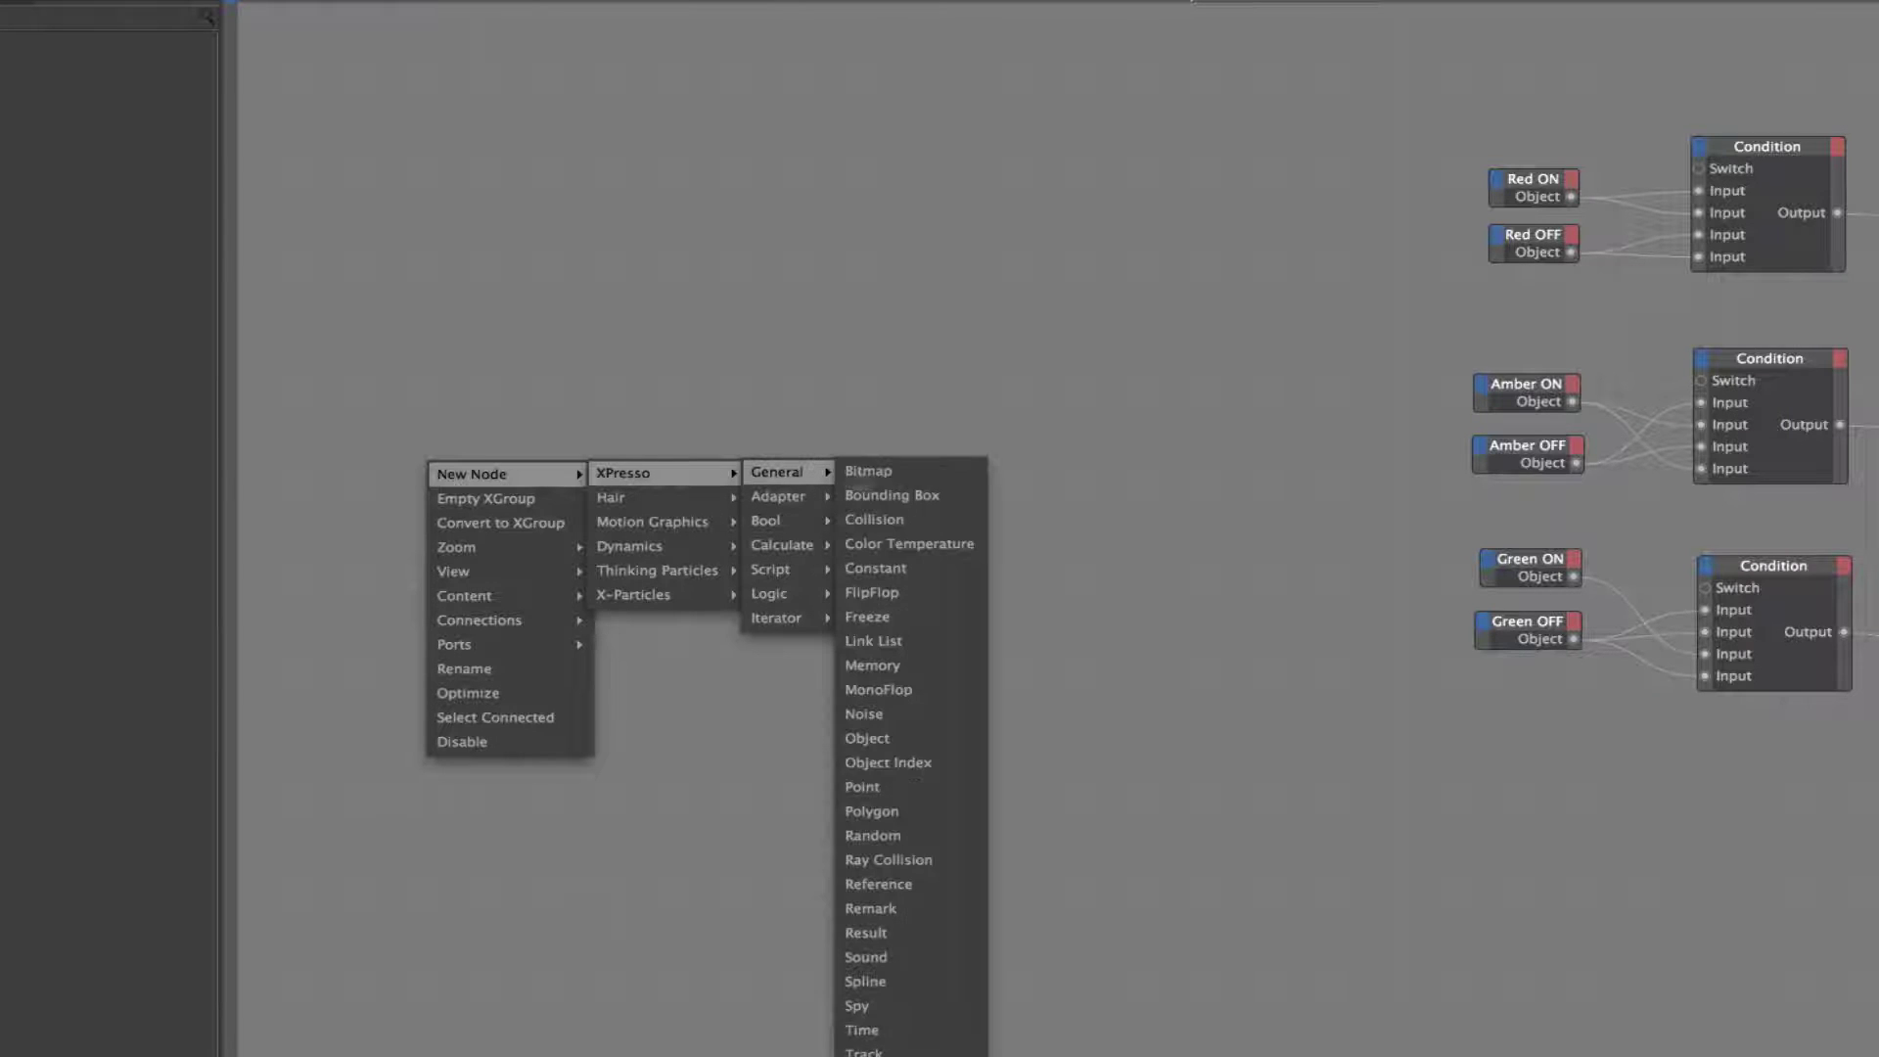
pyautogui.click(861, 1030)
# - Add a Frame output port to the Time node and move the node farther from the network
pyautogui.click(456, 448)
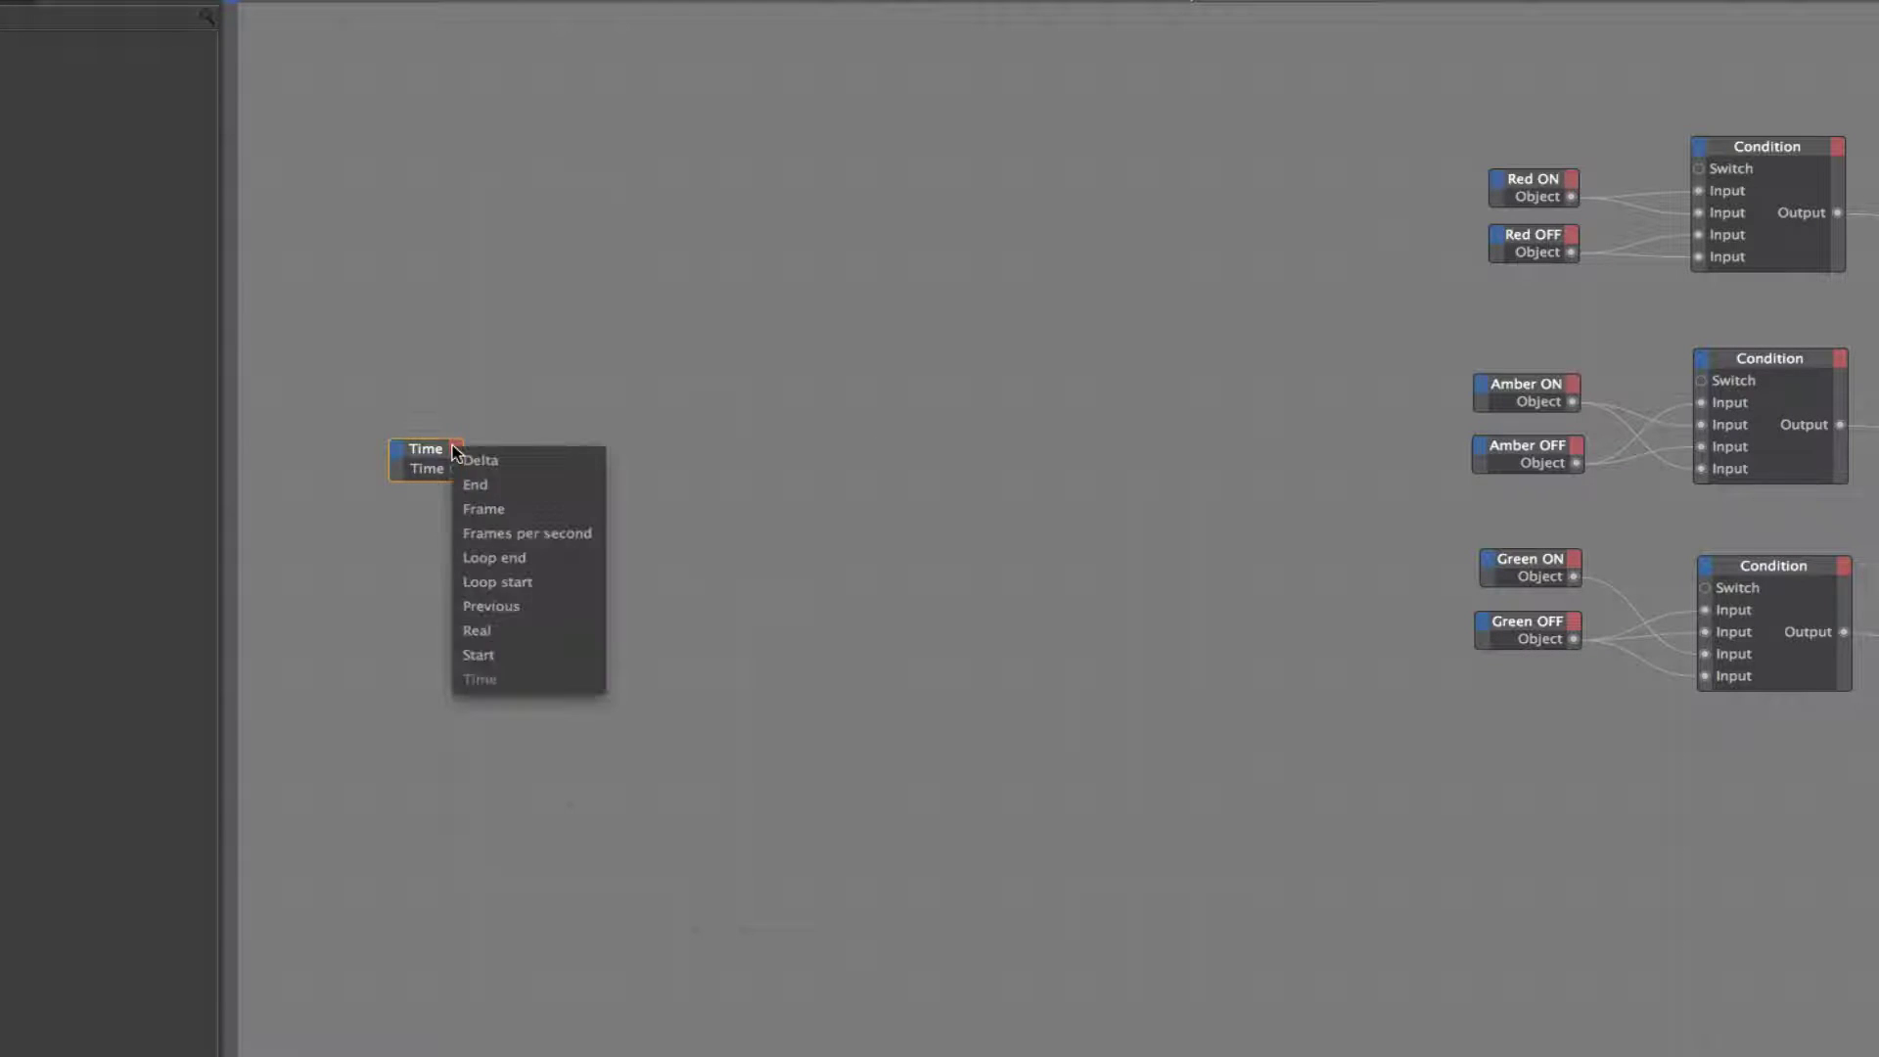
pyautogui.click(484, 509)
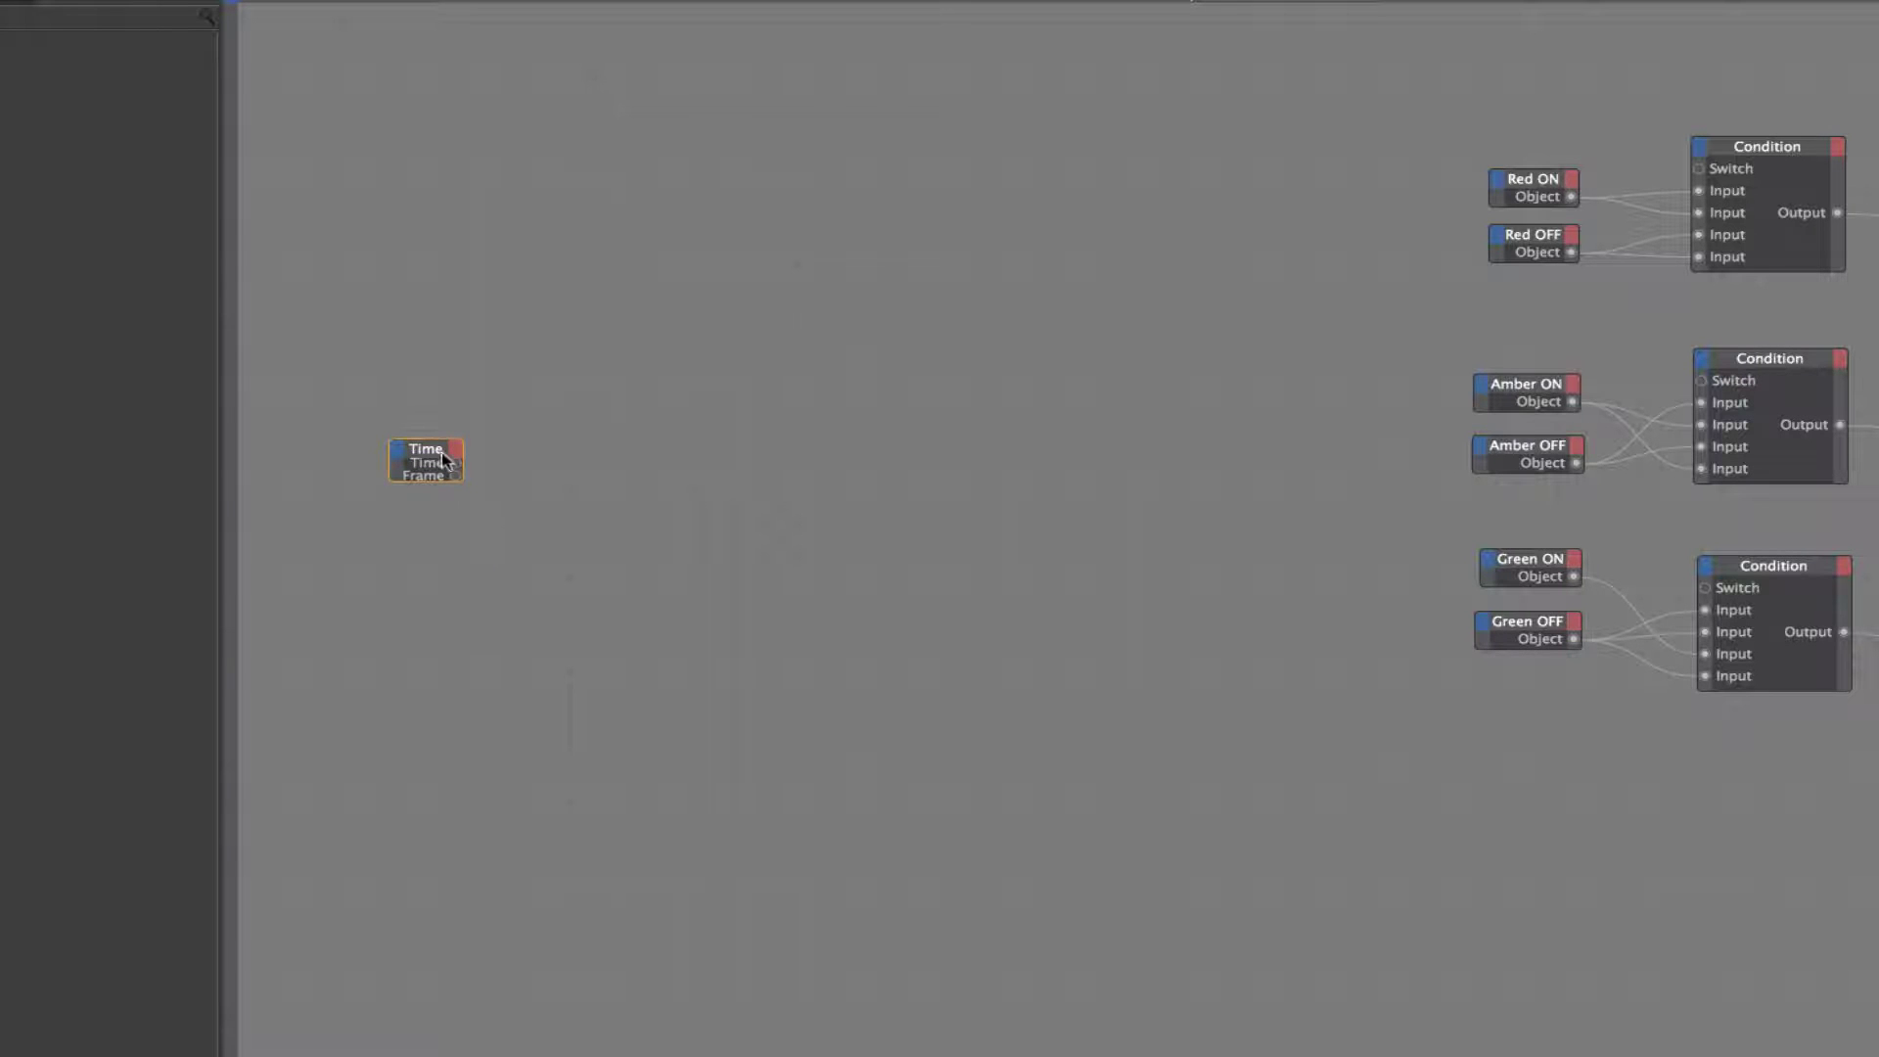
pyautogui.moveTo(445, 453); pyautogui.dragTo(419, 451)
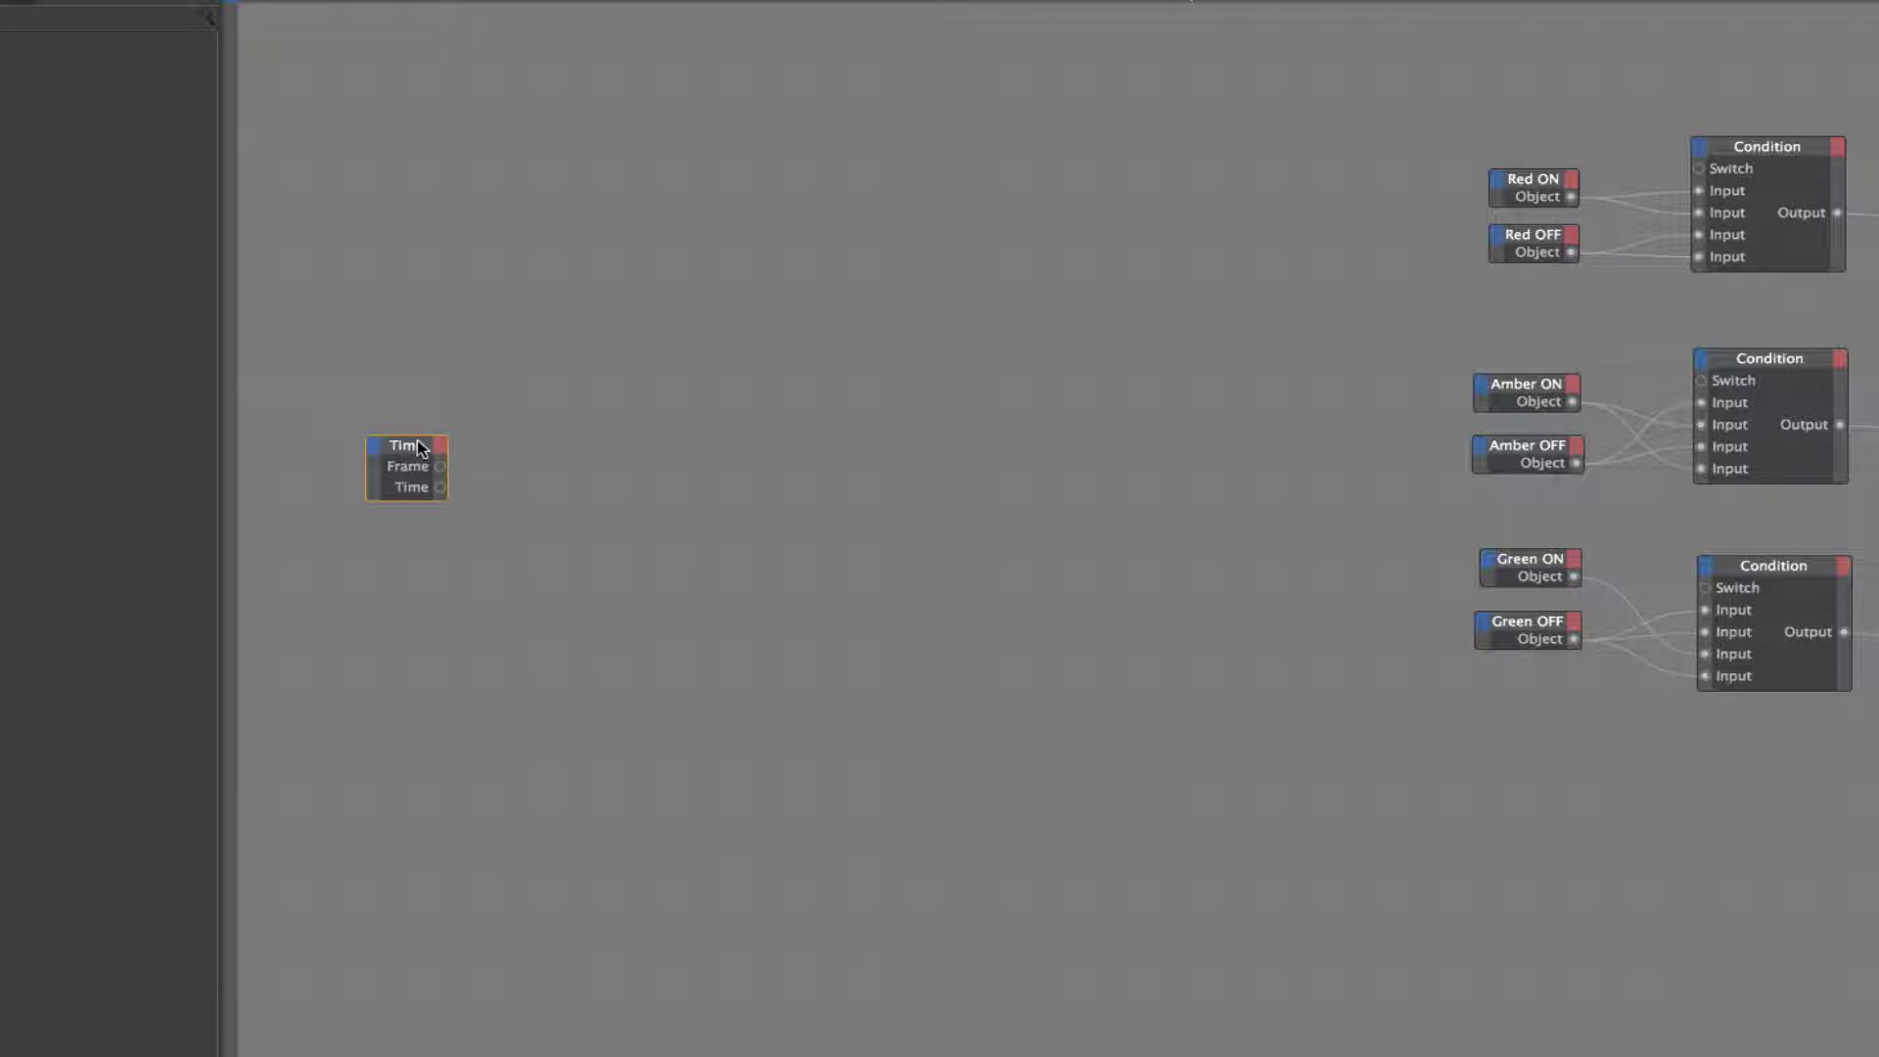
pyautogui.moveTo(416, 439); pyautogui.dragTo(390, 439)
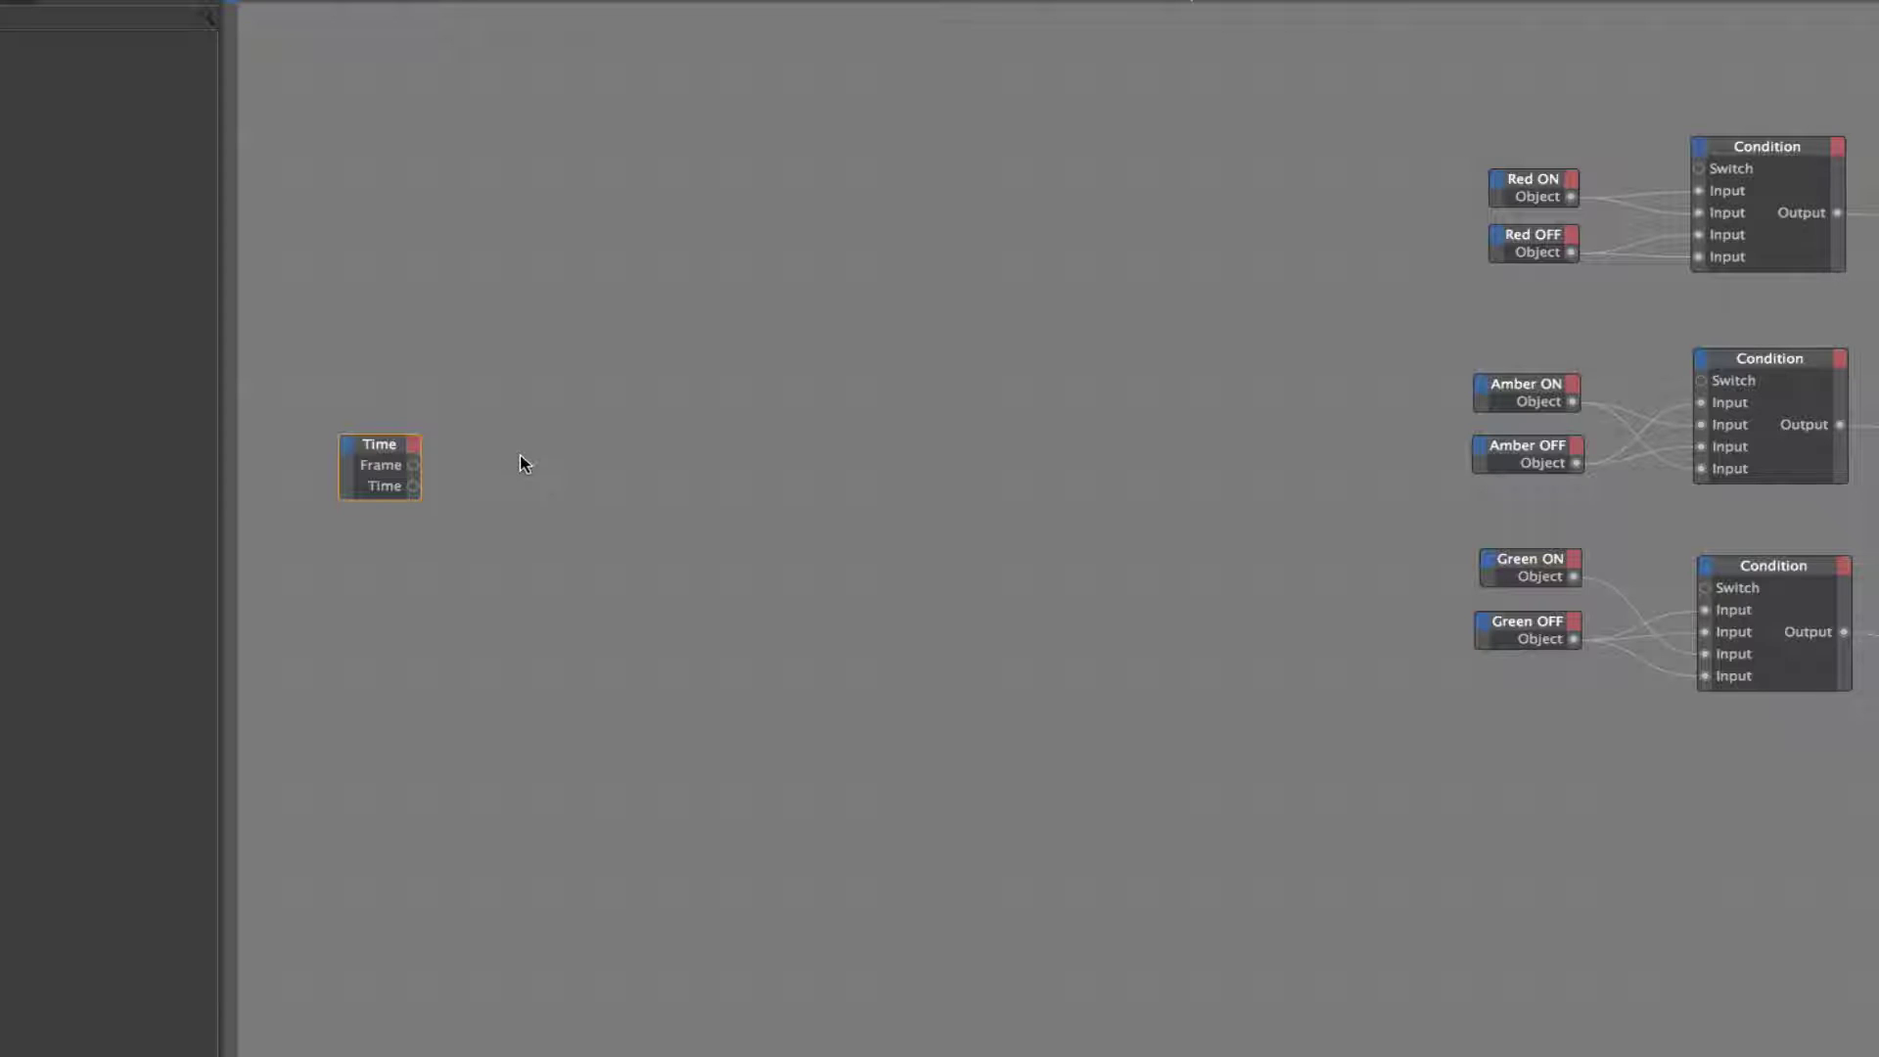
# - Add a Math:Add node and place it to the right of the Time node
pyautogui.rightClick(520, 456)
pyautogui.moveTo(606, 470)
pyautogui.moveTo(754, 469)
pyautogui.moveTo(865, 484)
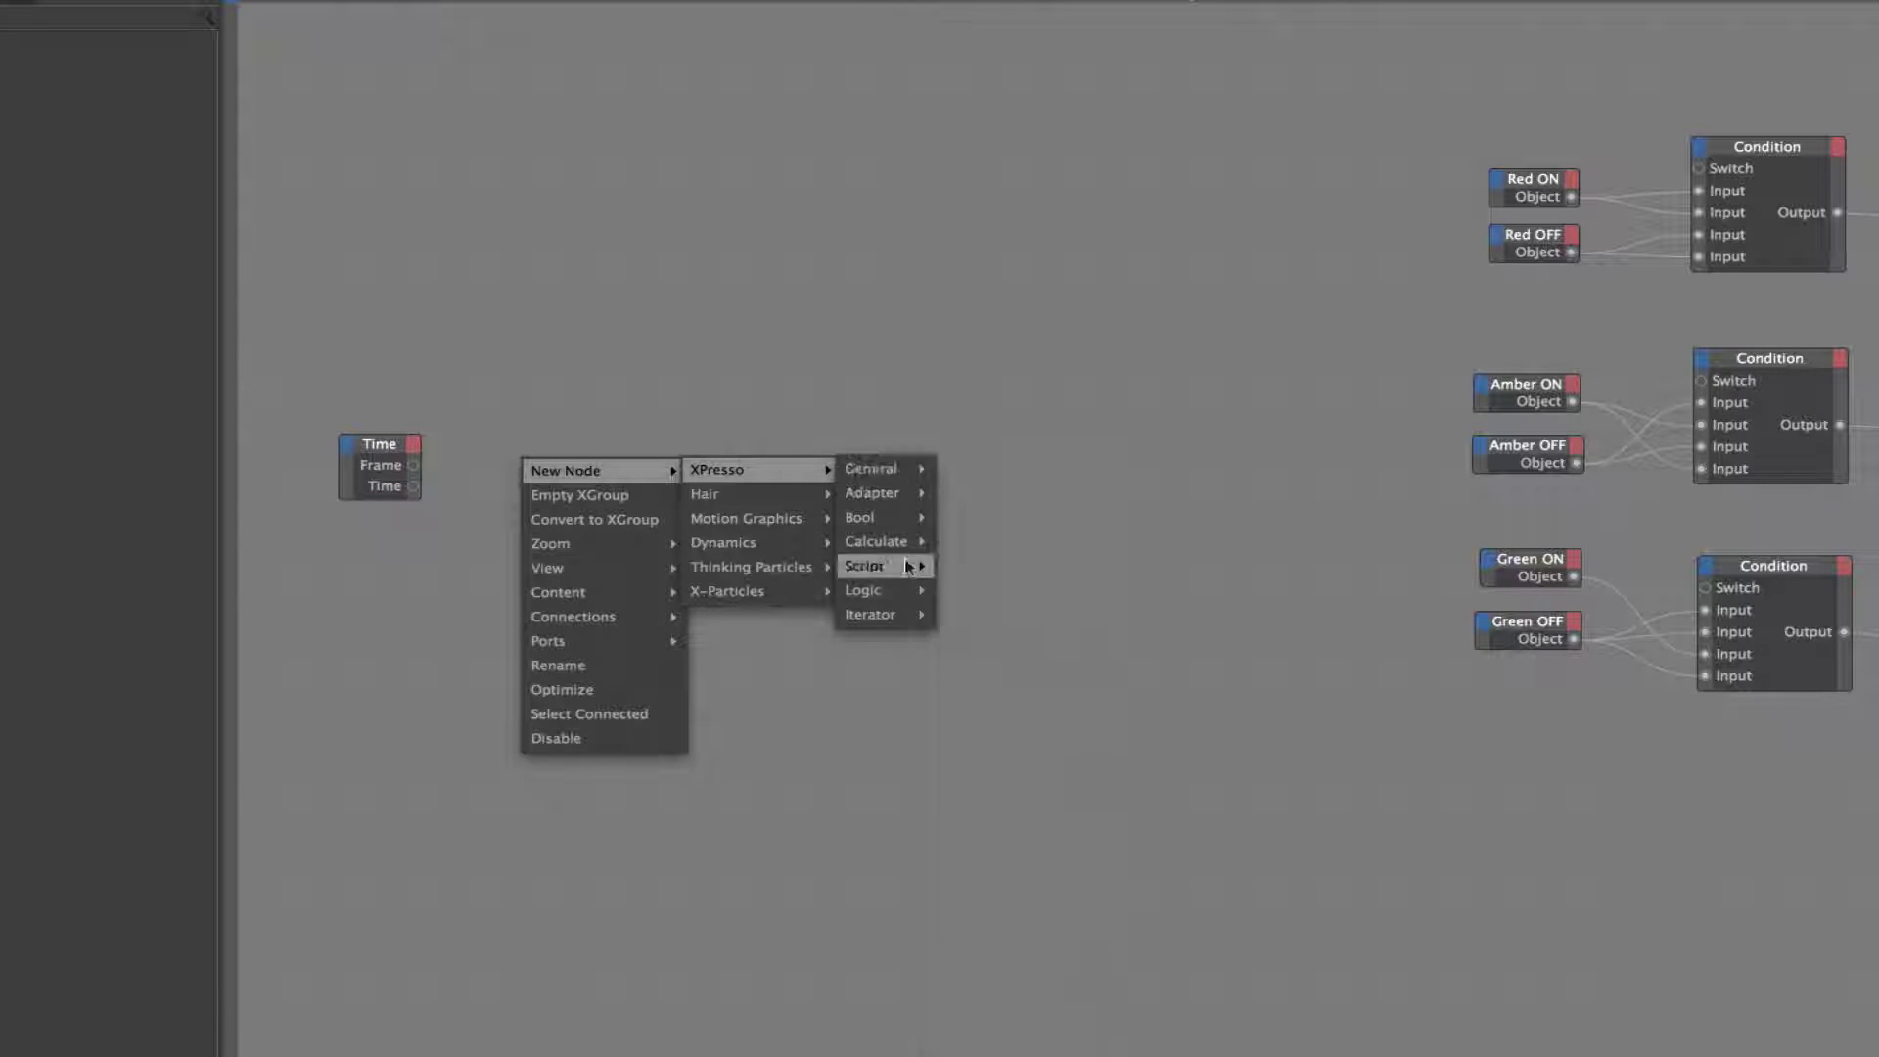
pyautogui.moveTo(875, 541)
pyautogui.click(964, 810)
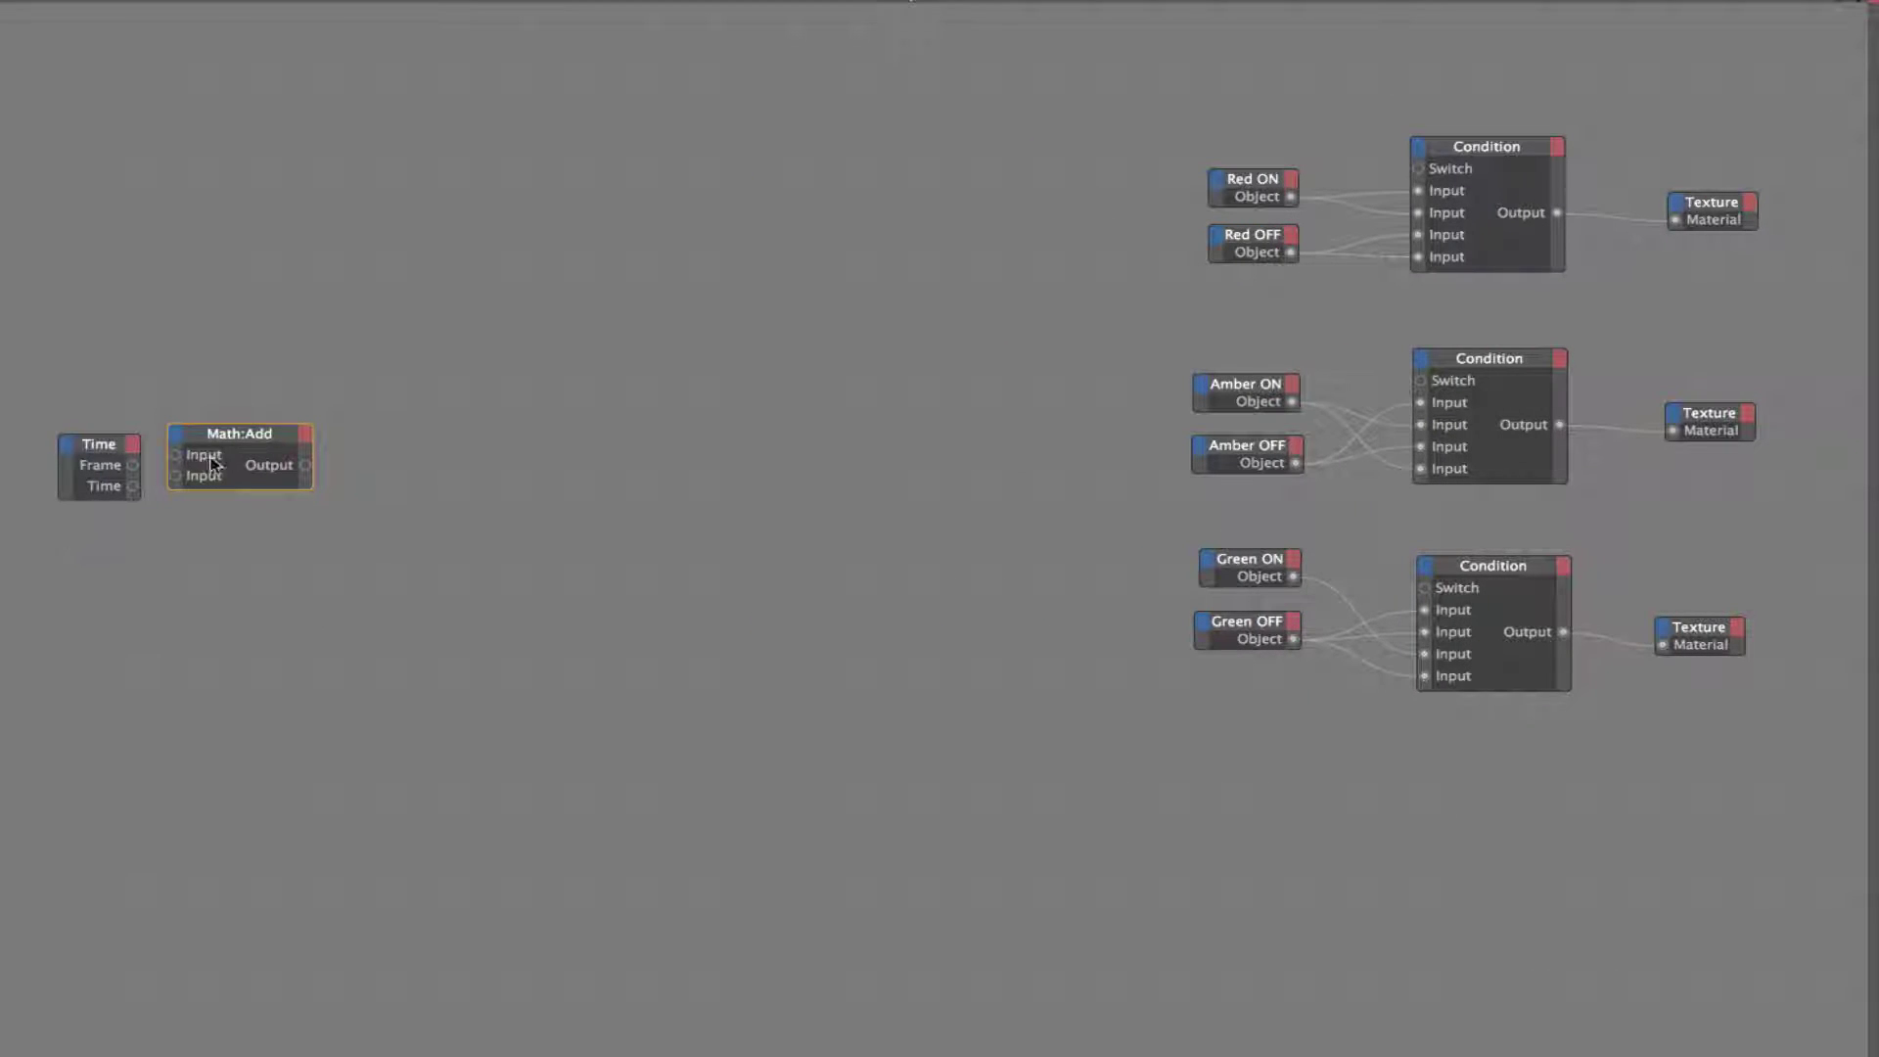
pyautogui.moveTo(240, 434); pyautogui.dragTo(372, 416)
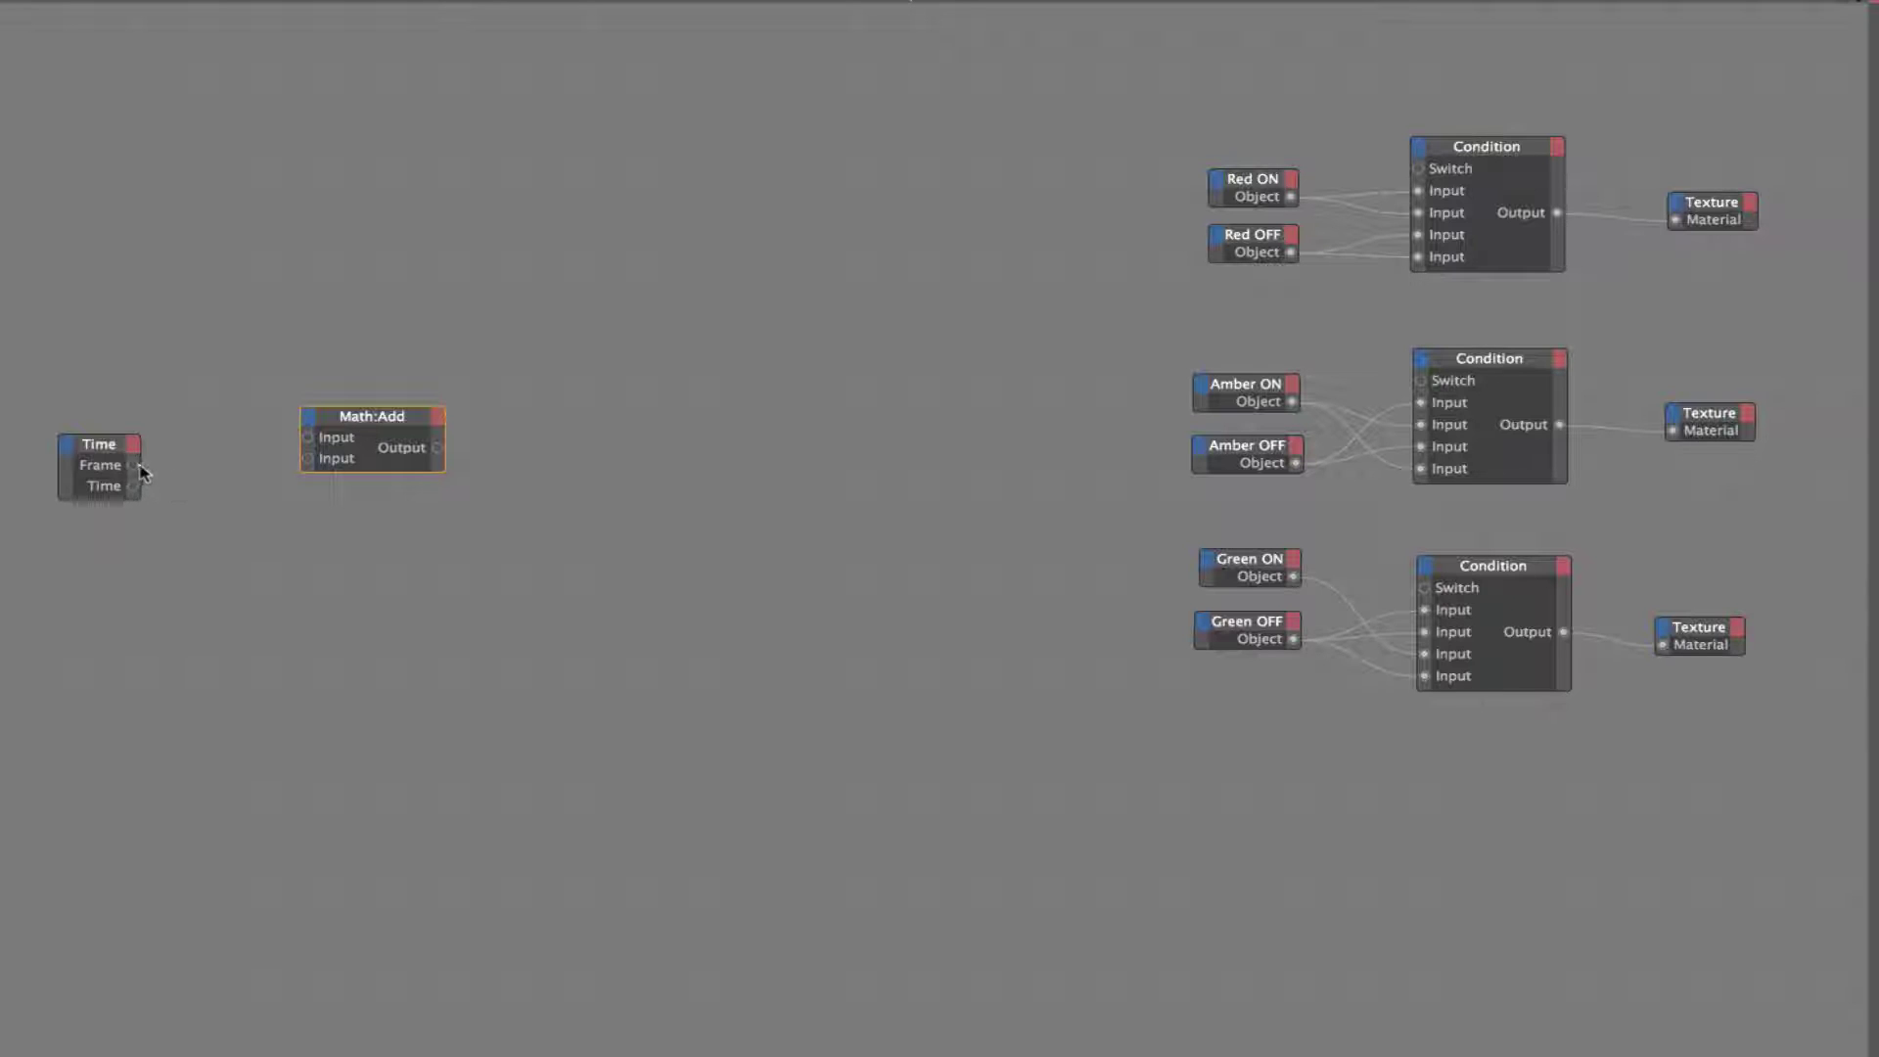
# - Connect the Time node's Frame output to the Math:Add node's first input and set its second input to 75
pyautogui.moveTo(137, 470); pyautogui.dragTo(288, 399)
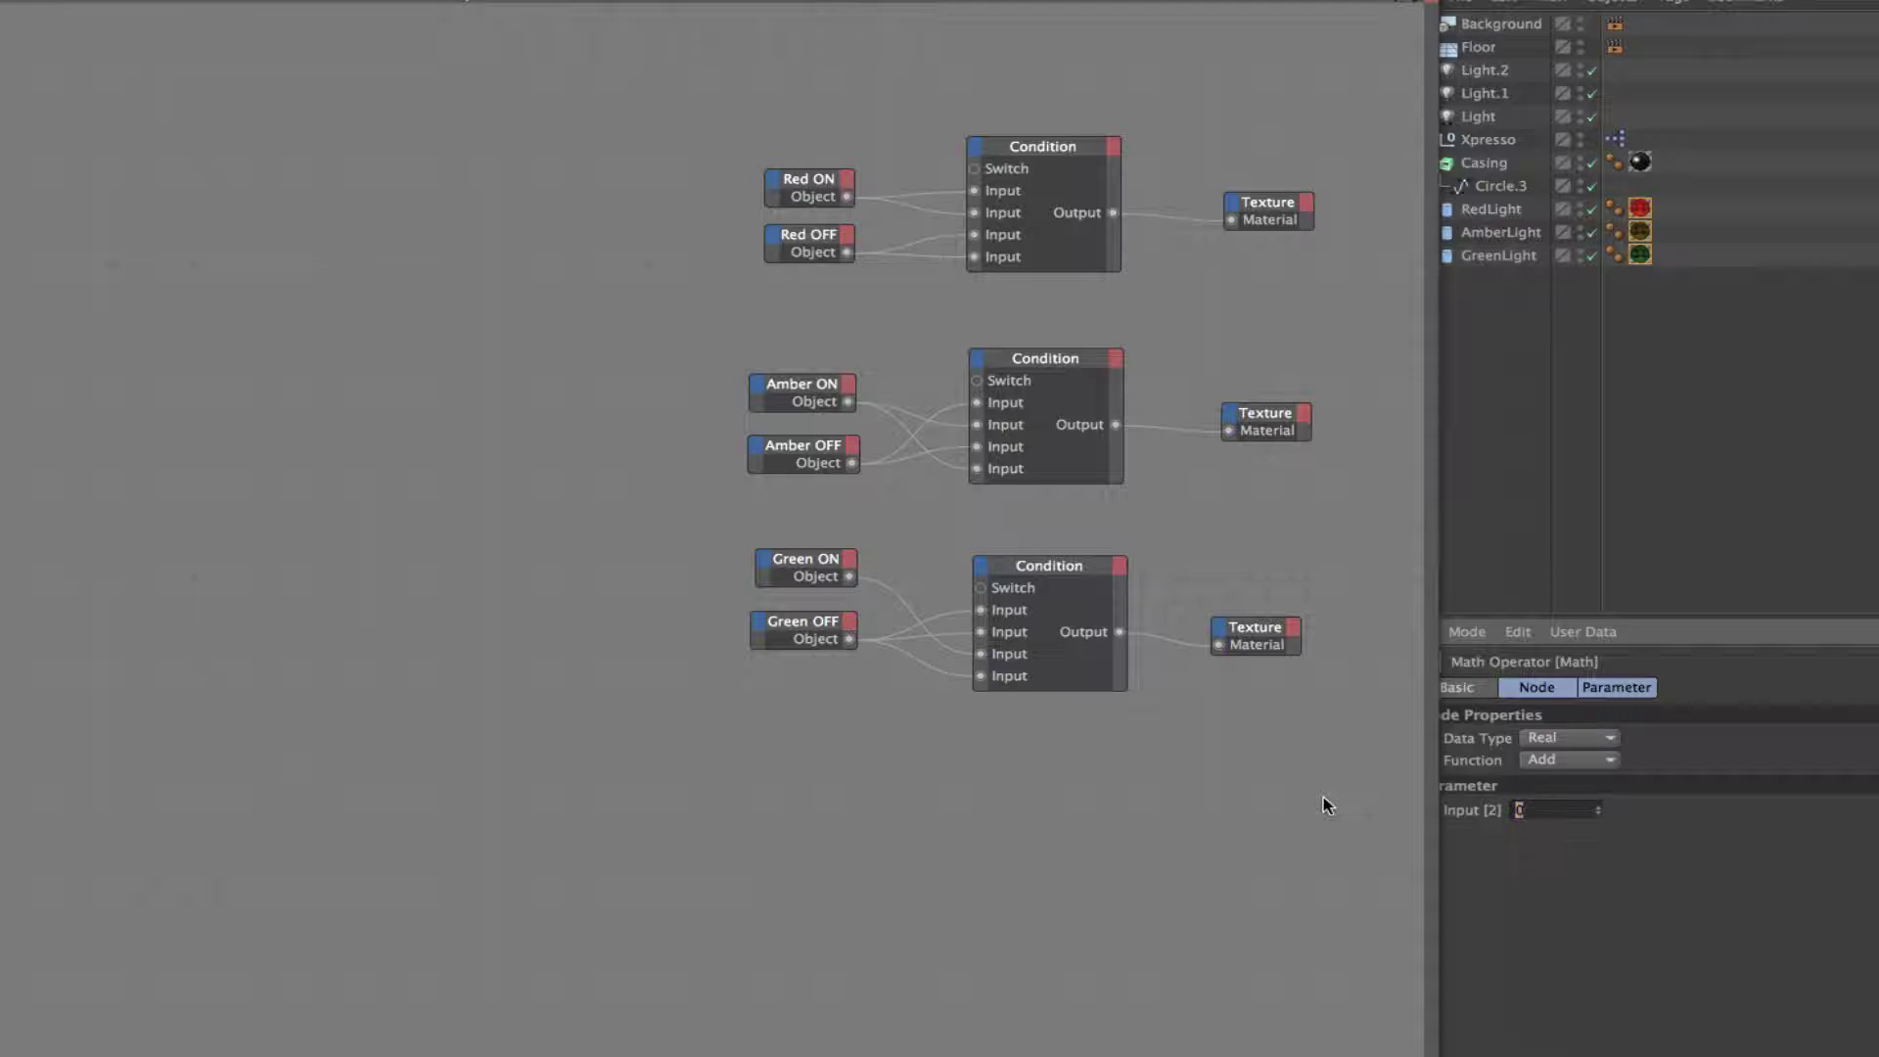
pyautogui.write('75')
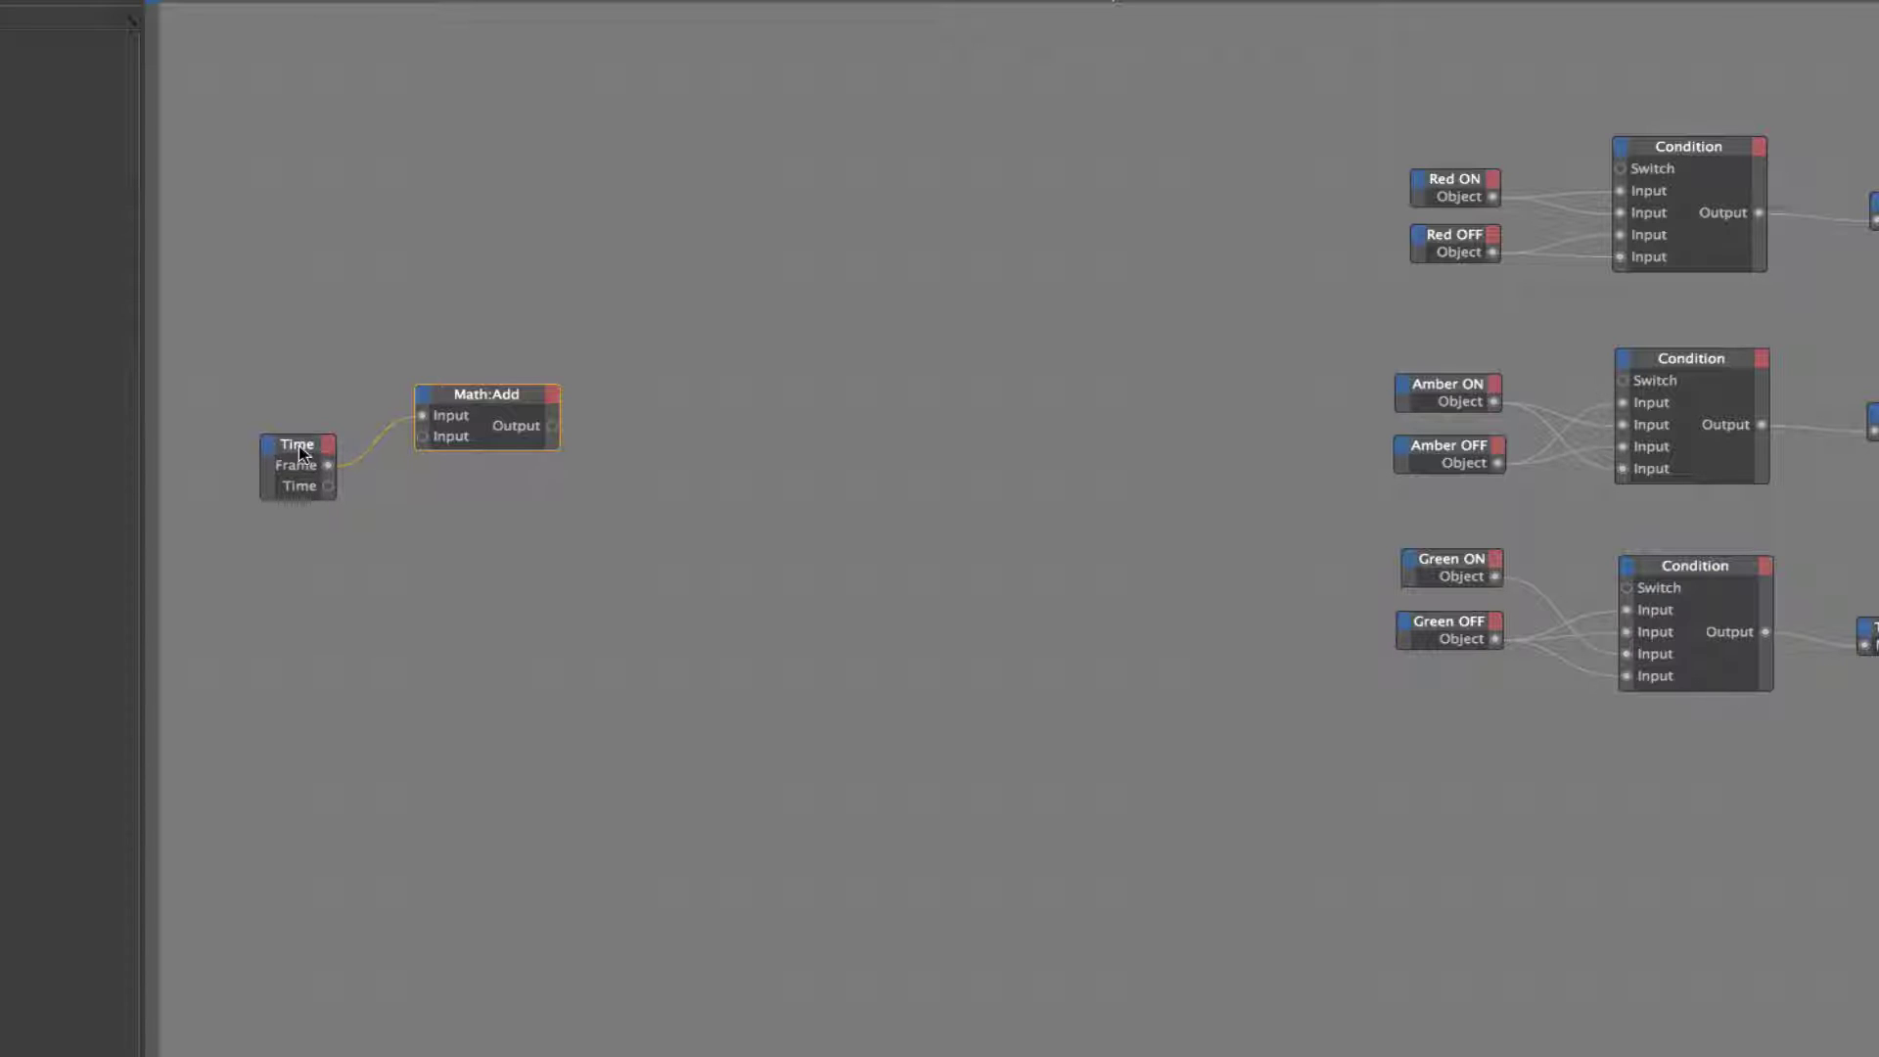
pyautogui.click(302, 452)
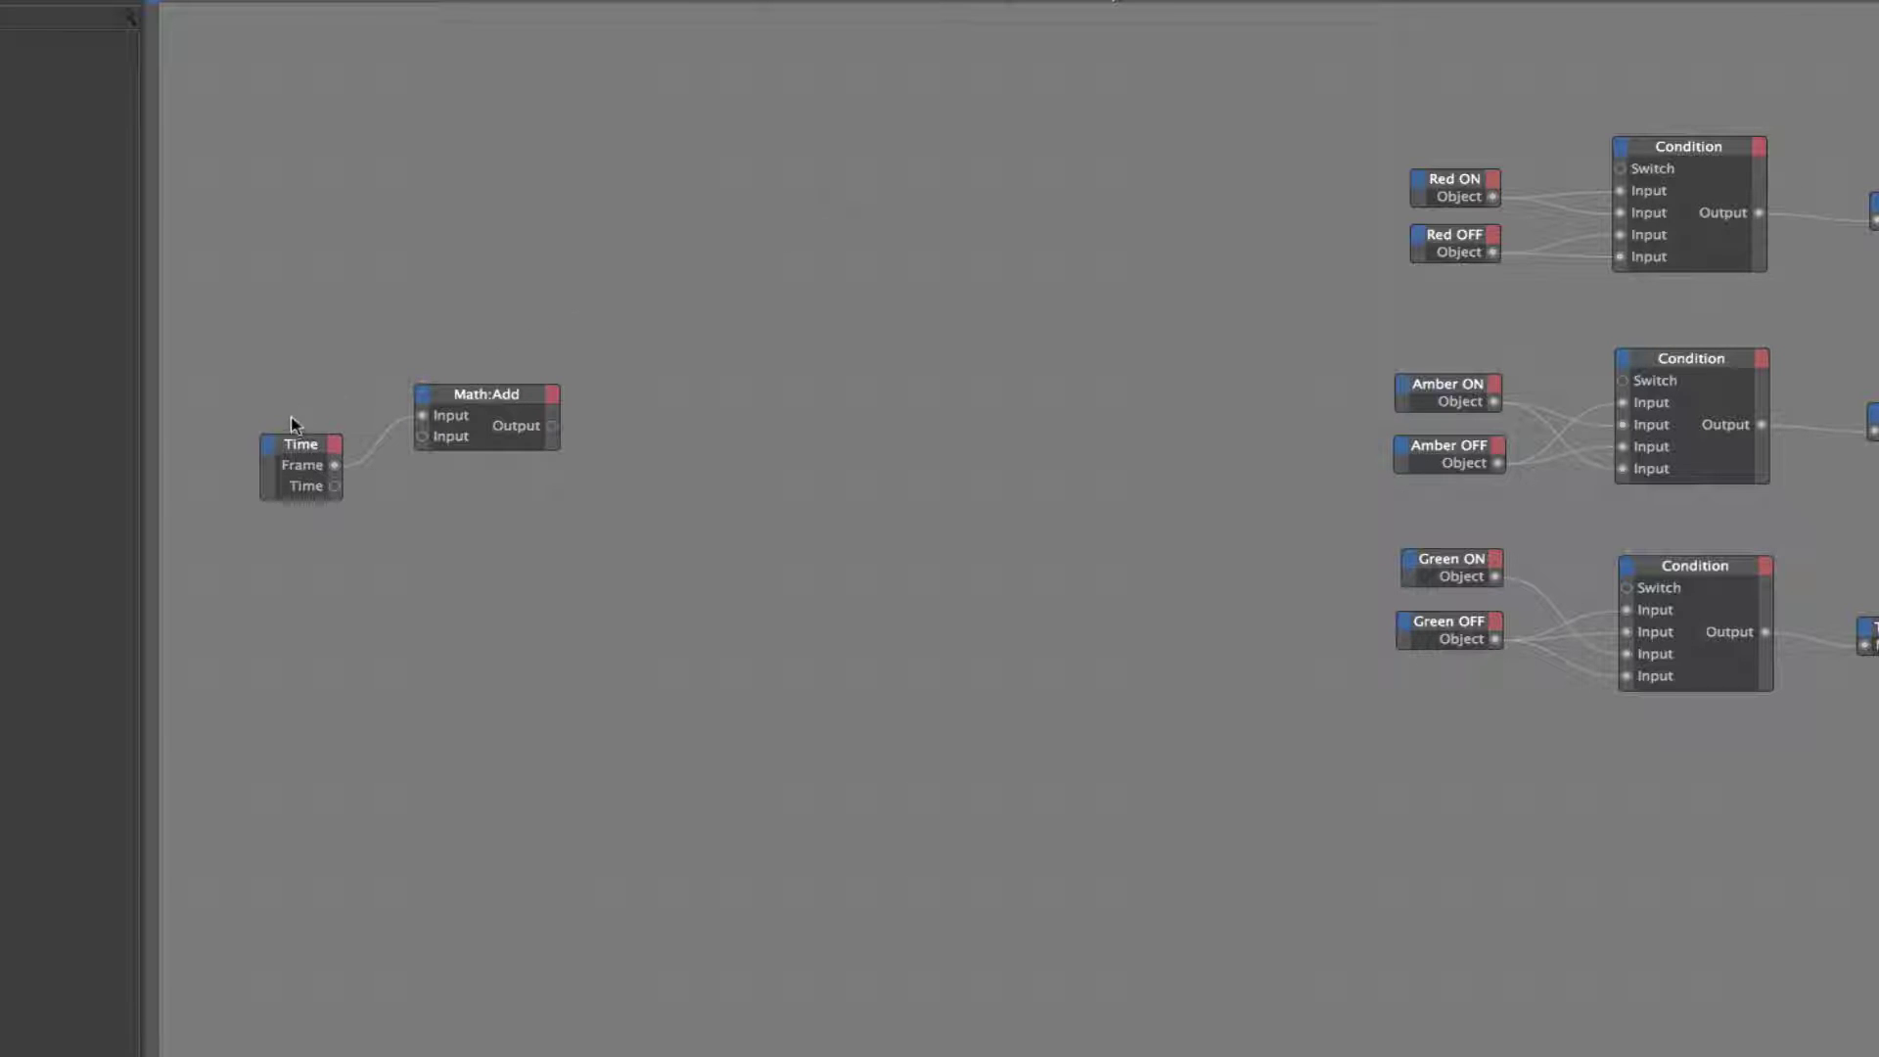
pyautogui.click(493, 404)
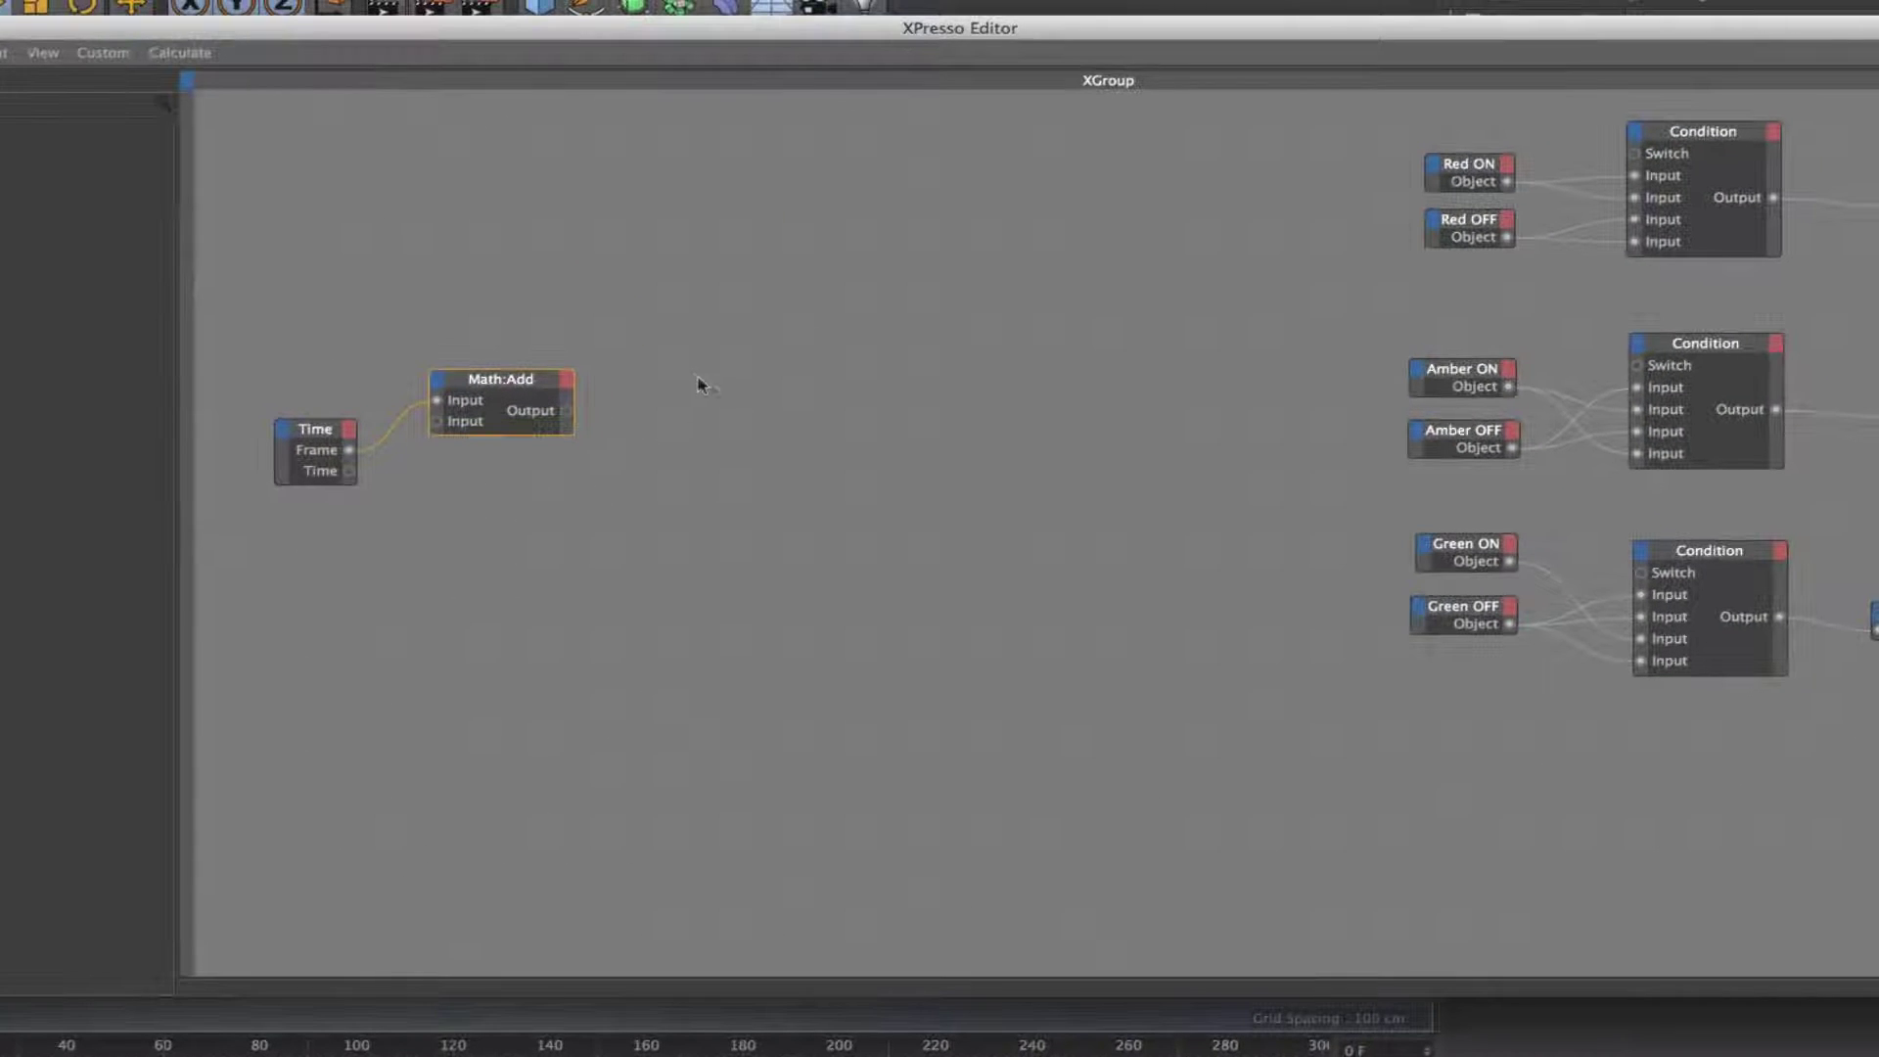
# - Add three Compare nodes stacked vertically to the right of the Math:Add node
pyautogui.rightClick(698, 384)
pyautogui.moveTo(714, 389)
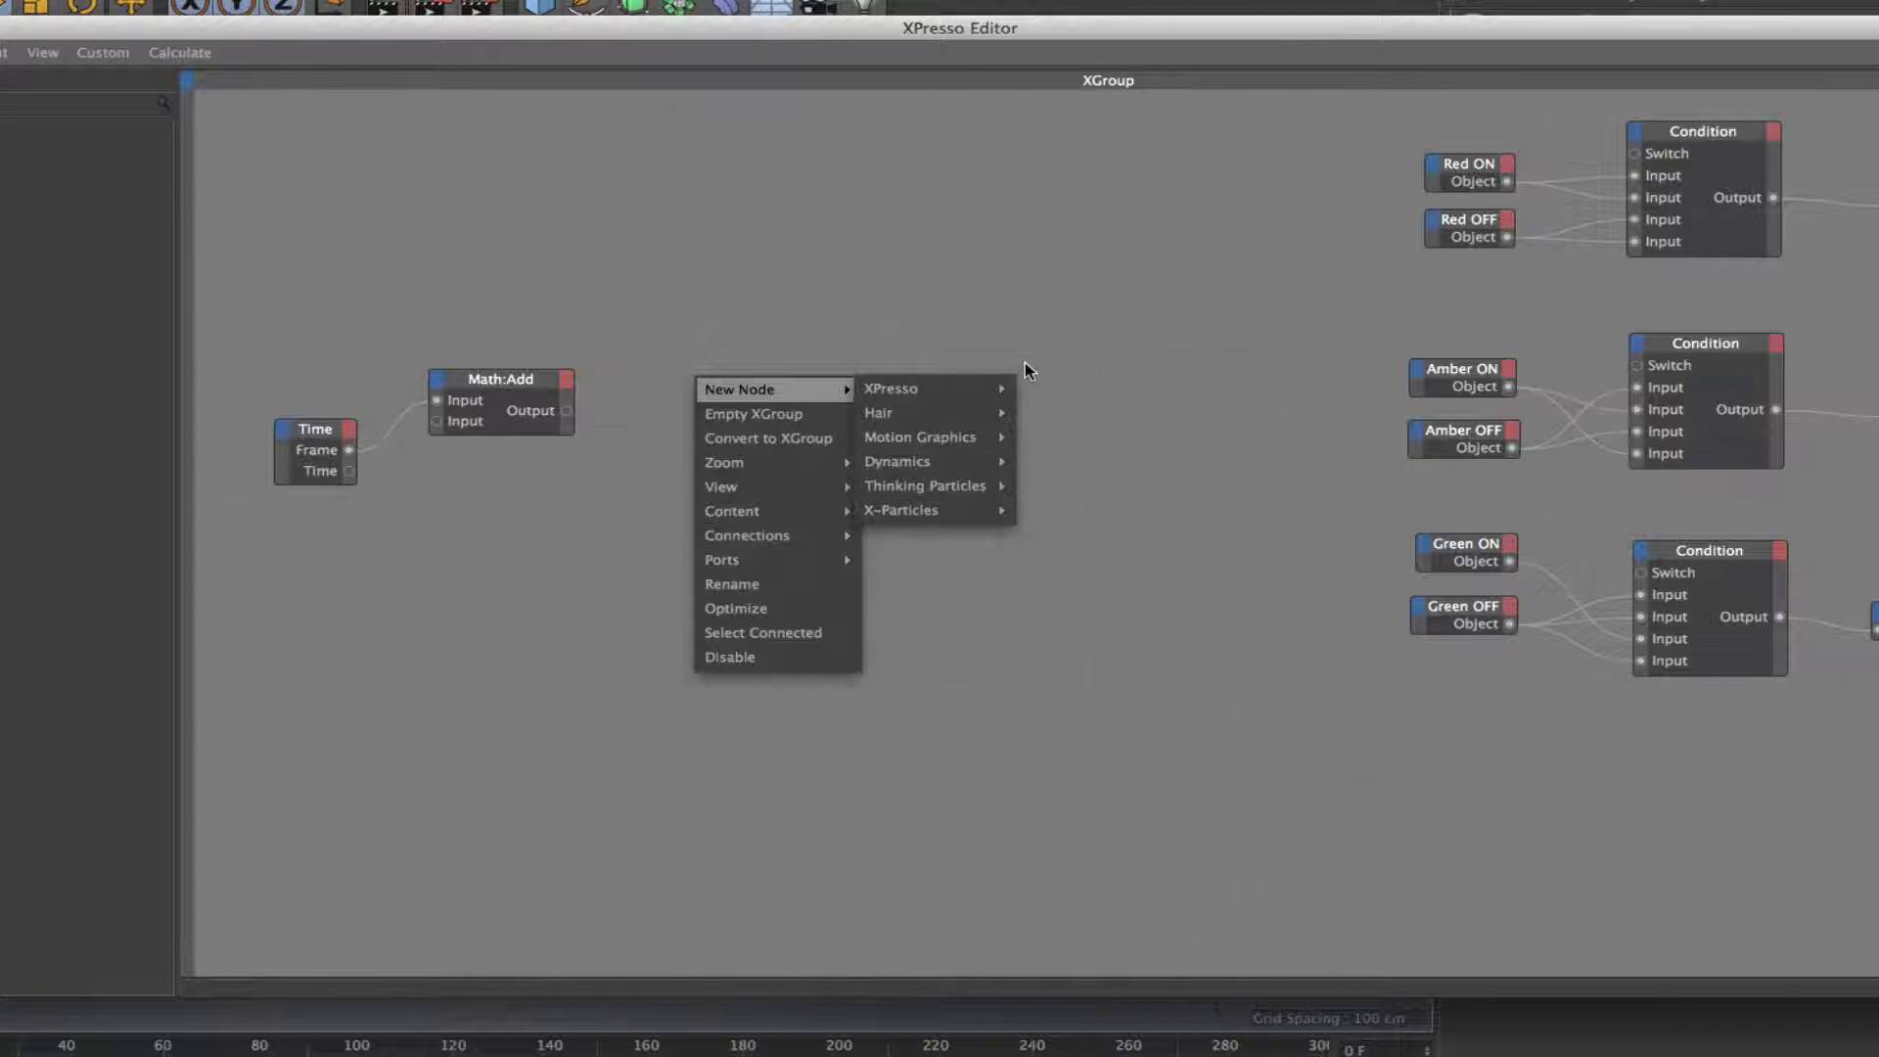
pyautogui.moveTo(989, 388)
pyautogui.moveTo(1056, 509)
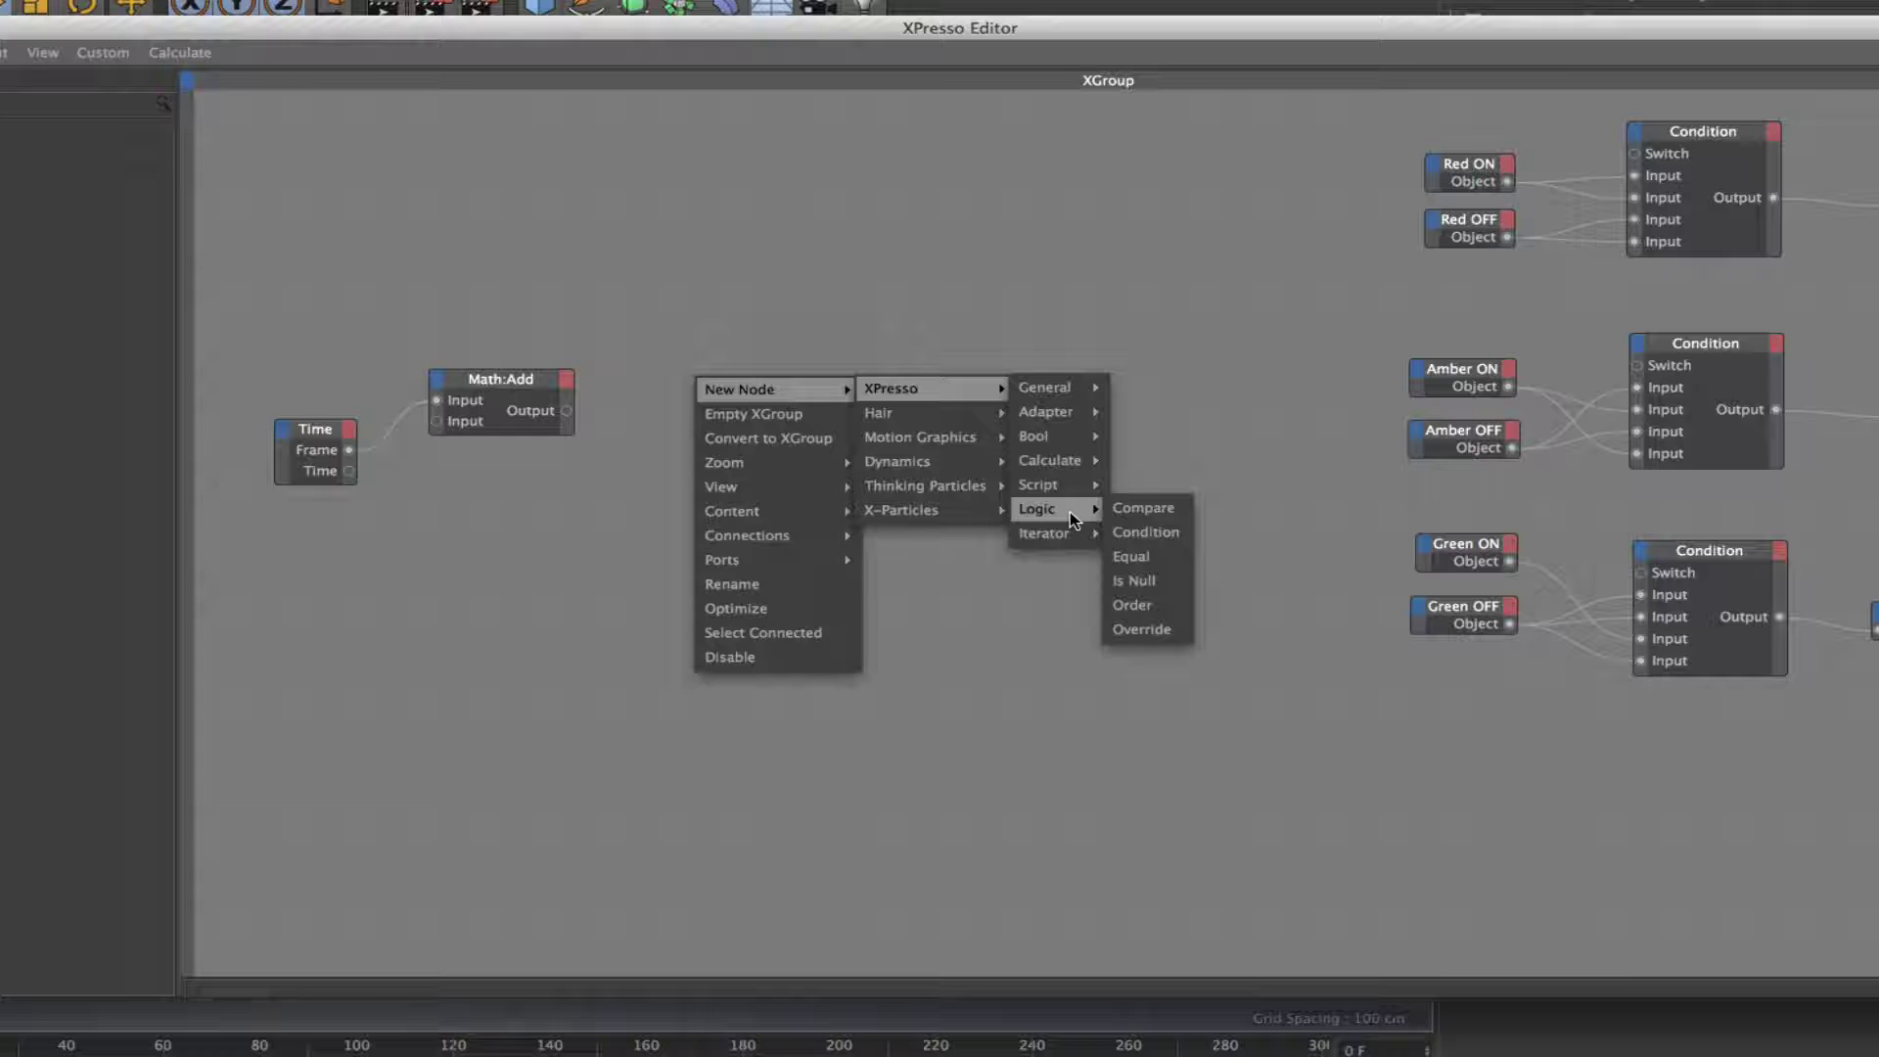
pyautogui.click(1142, 507)
pyautogui.moveTo(707, 356); pyautogui.dragTo(720, 598)
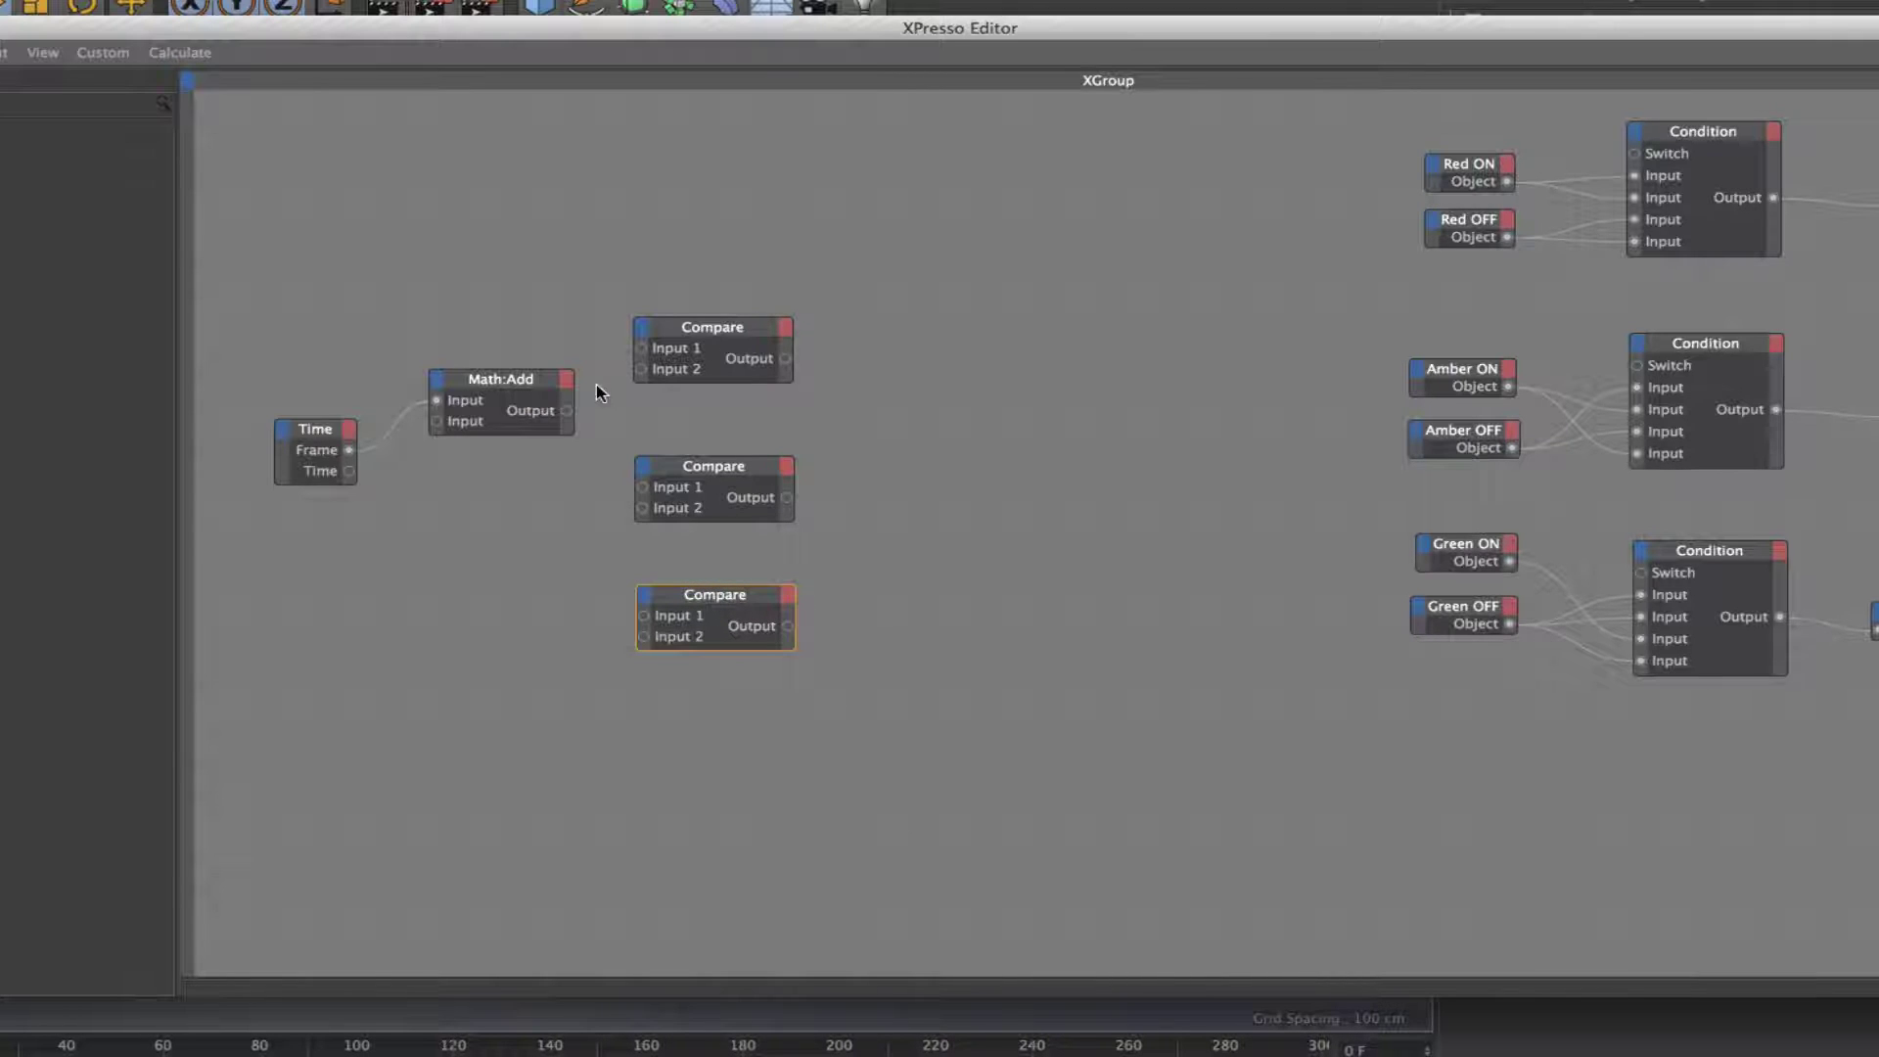
# - Connect the Math:Add node's output to Input 1 of the uppermost Compare node
pyautogui.click(709, 323)
pyautogui.moveTo(1223, 22); pyautogui.dragTo(606, 0)
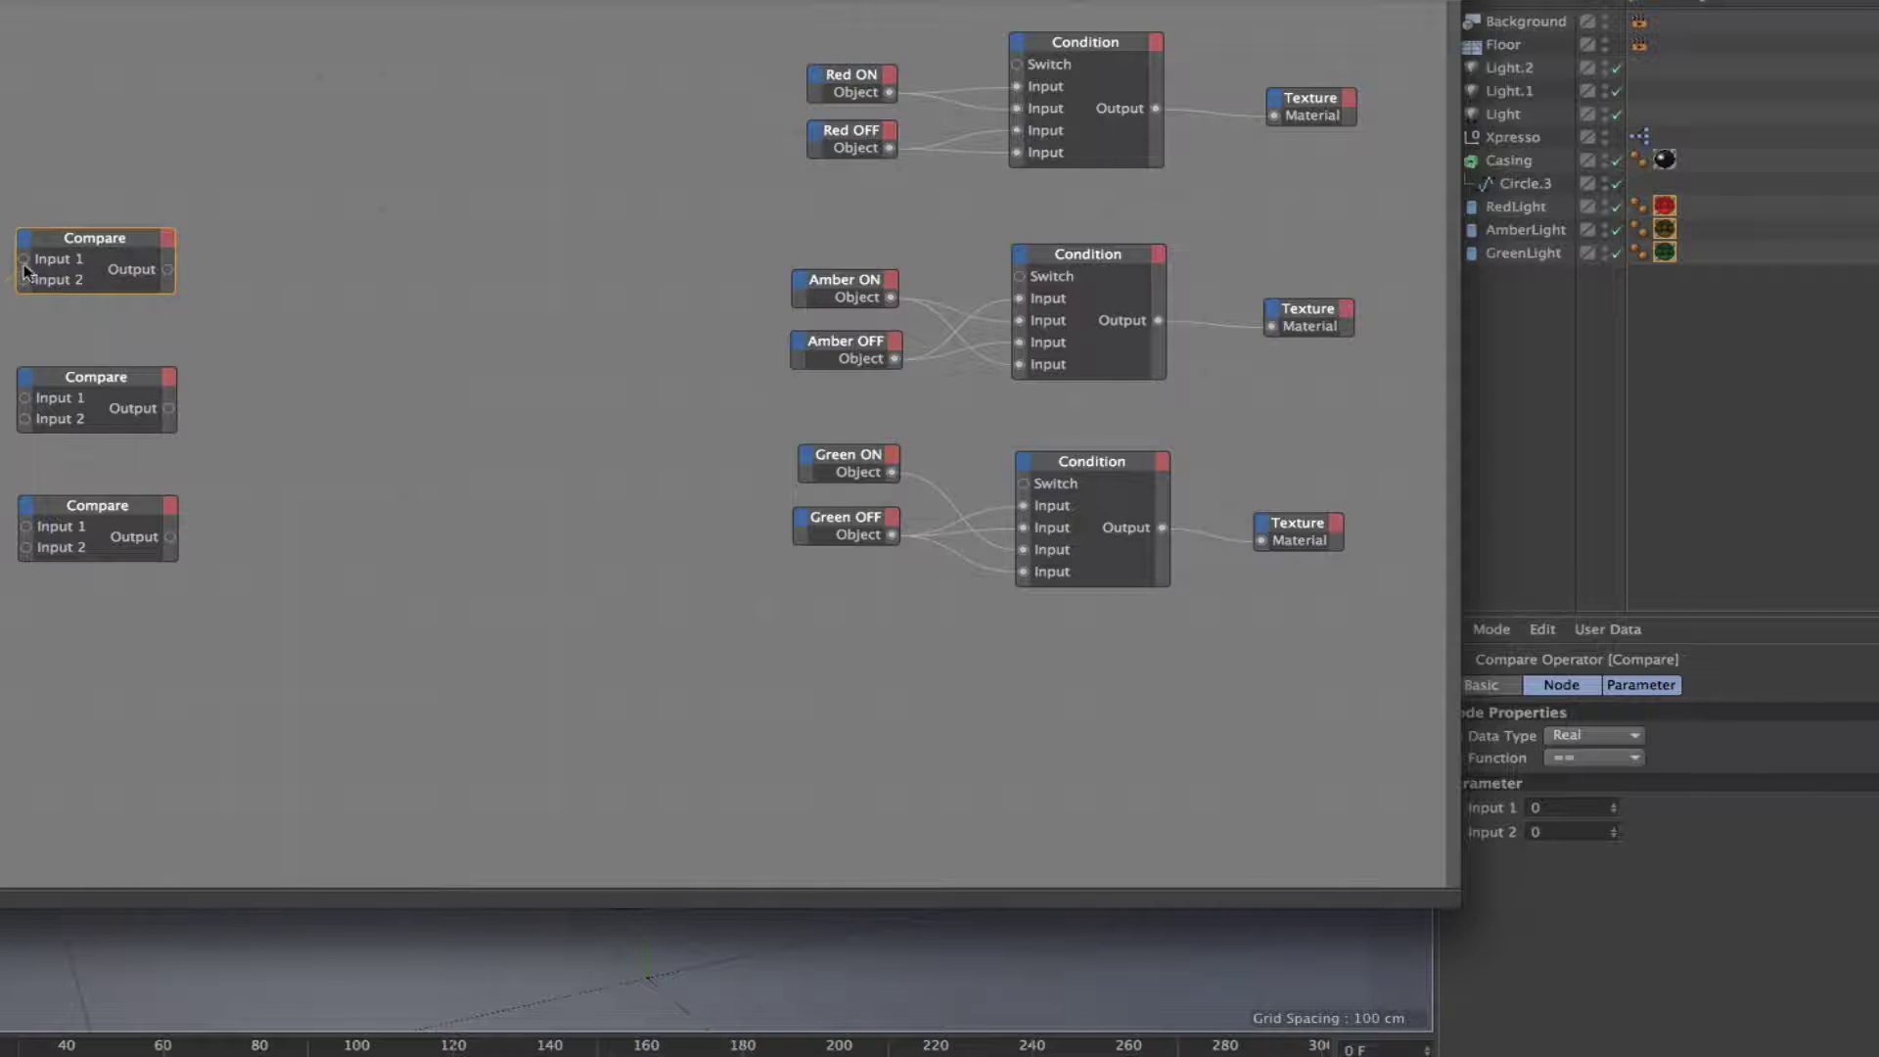
pyautogui.moveTo(27, 260); pyautogui.dragTo(25, 259)
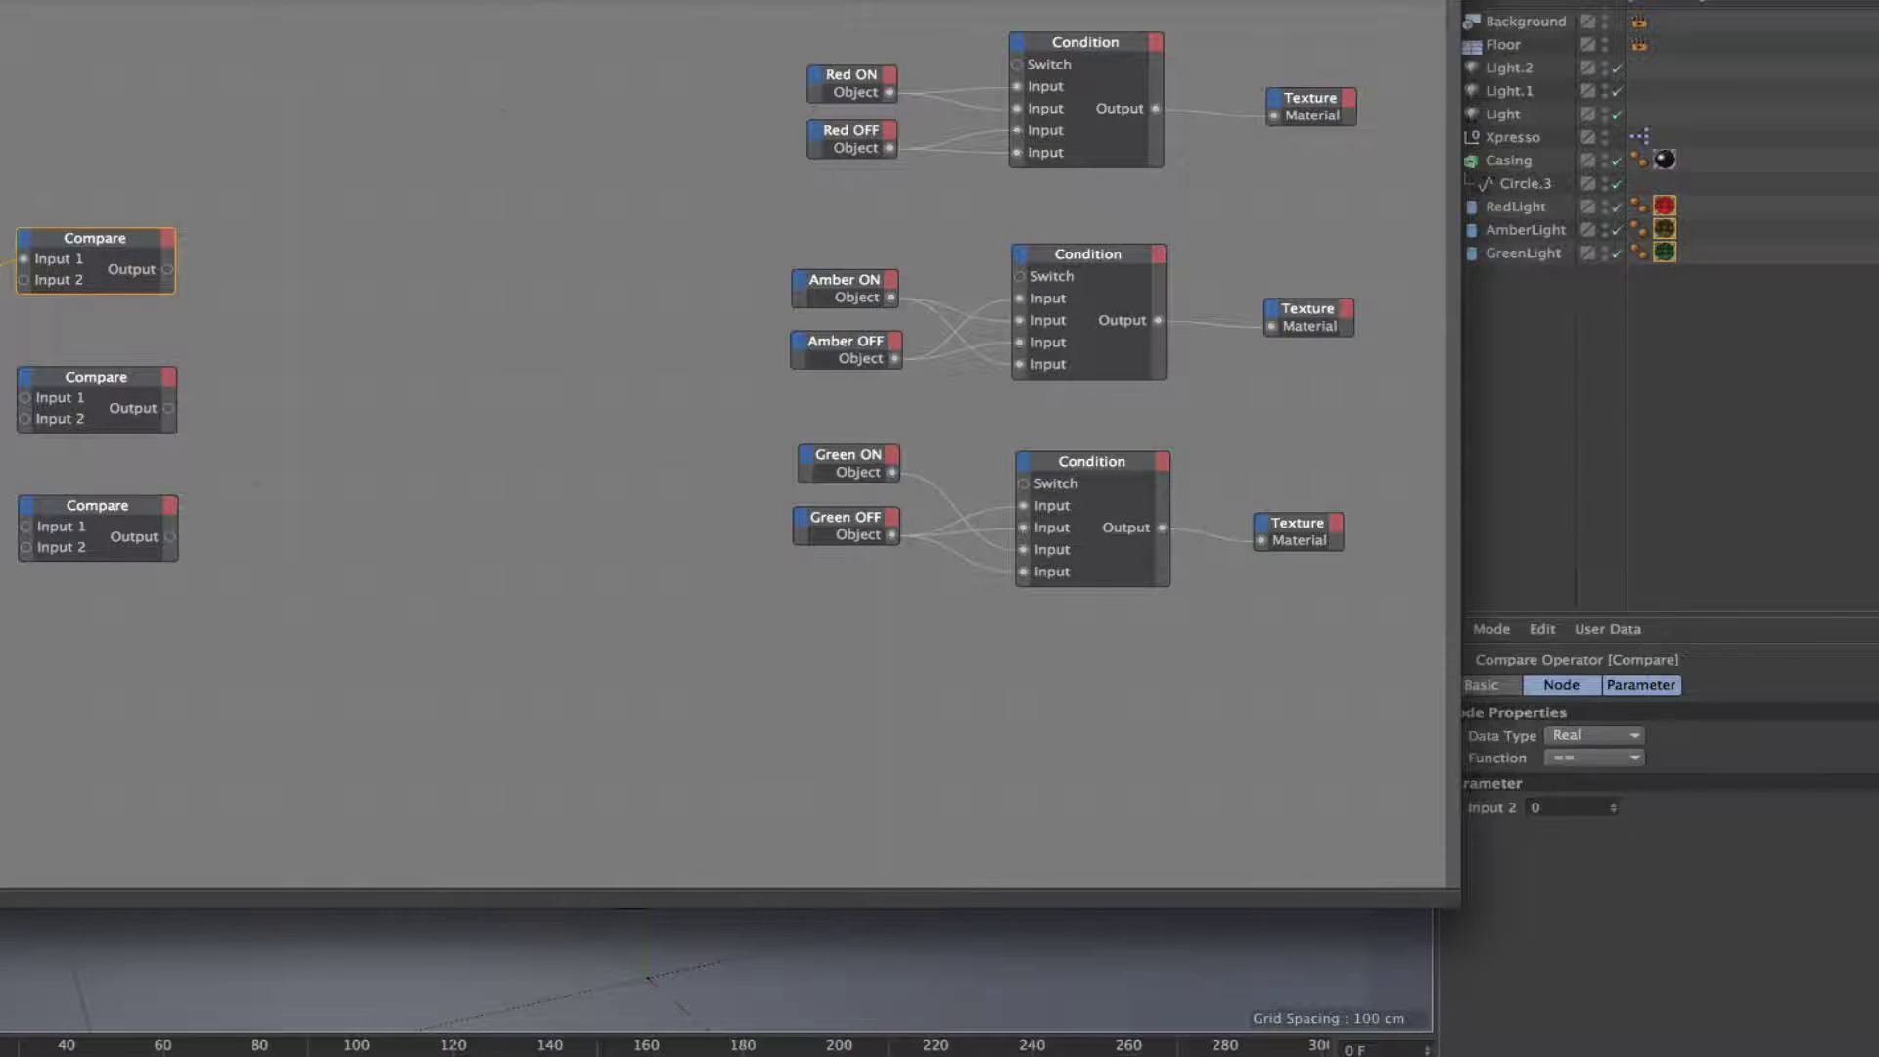
pyautogui.moveTo(607, 0); pyautogui.dragTo(1003, 0)
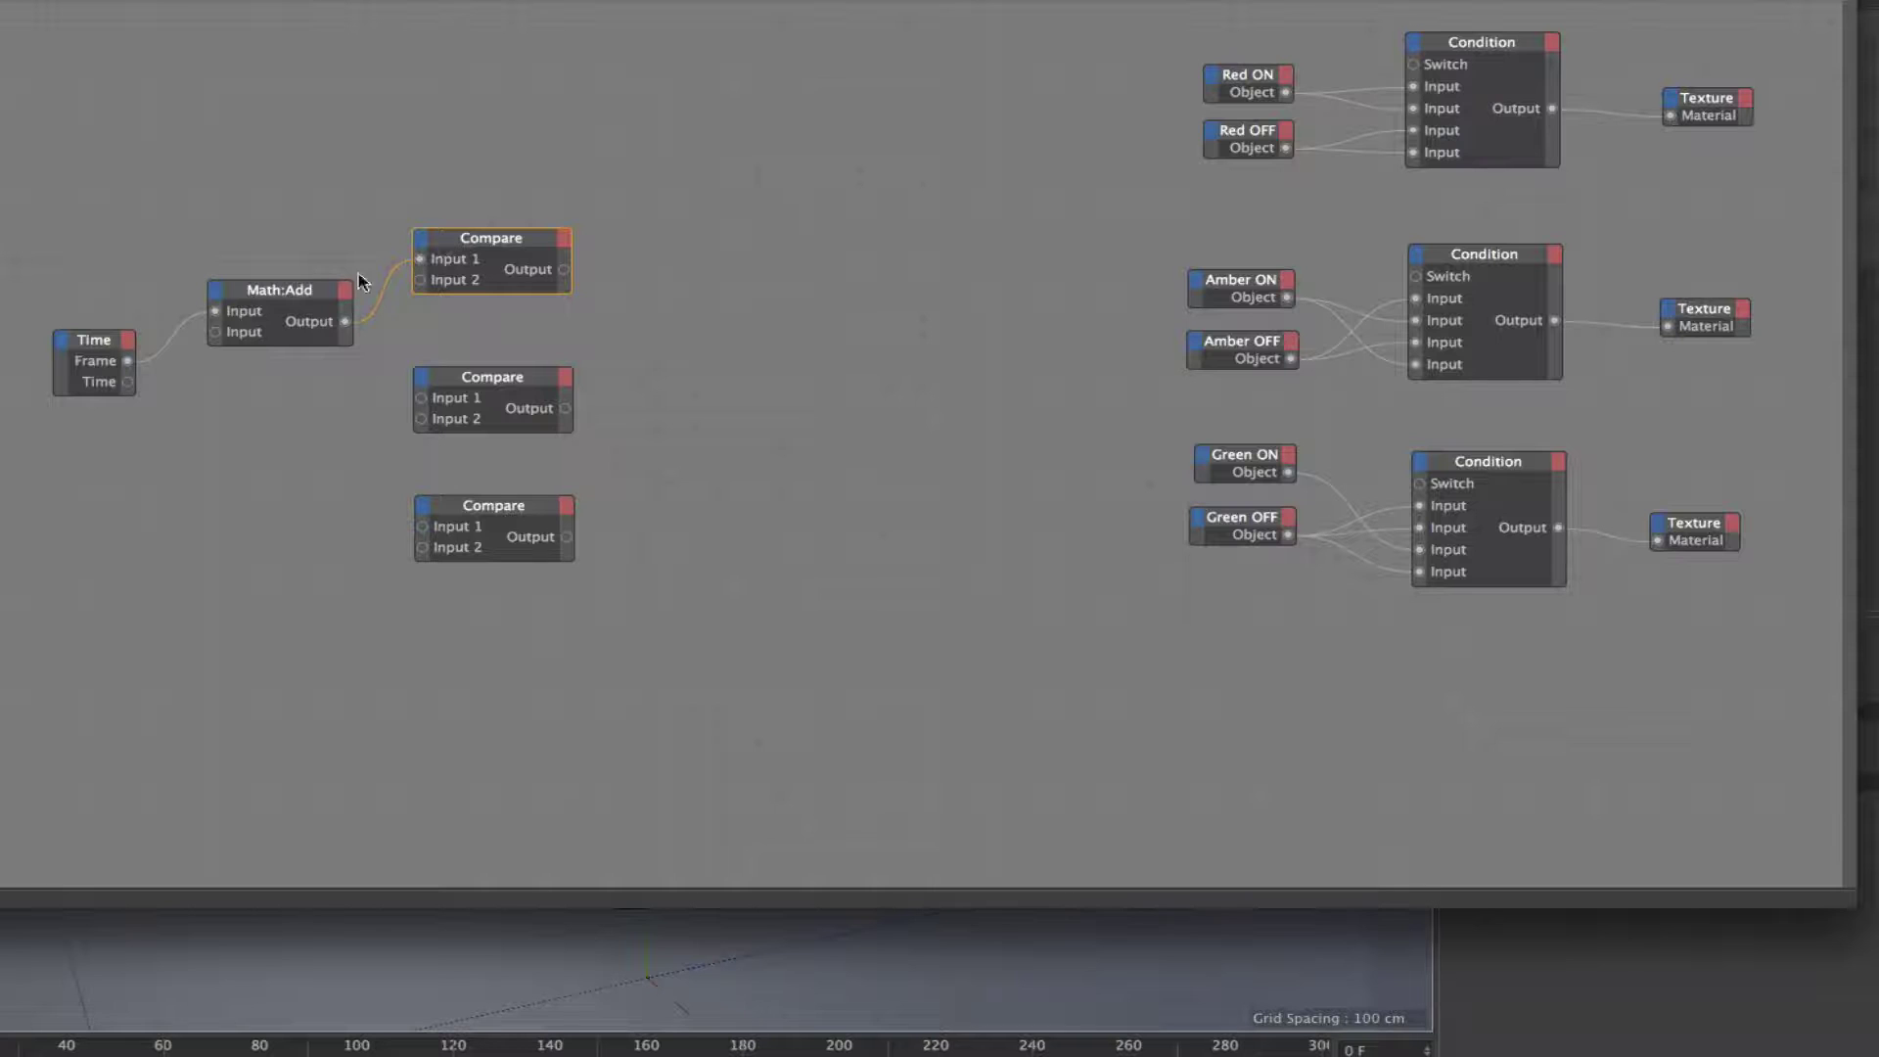
# - Change the Math node's function from Add to Modulo
pyautogui.click(231, 300)
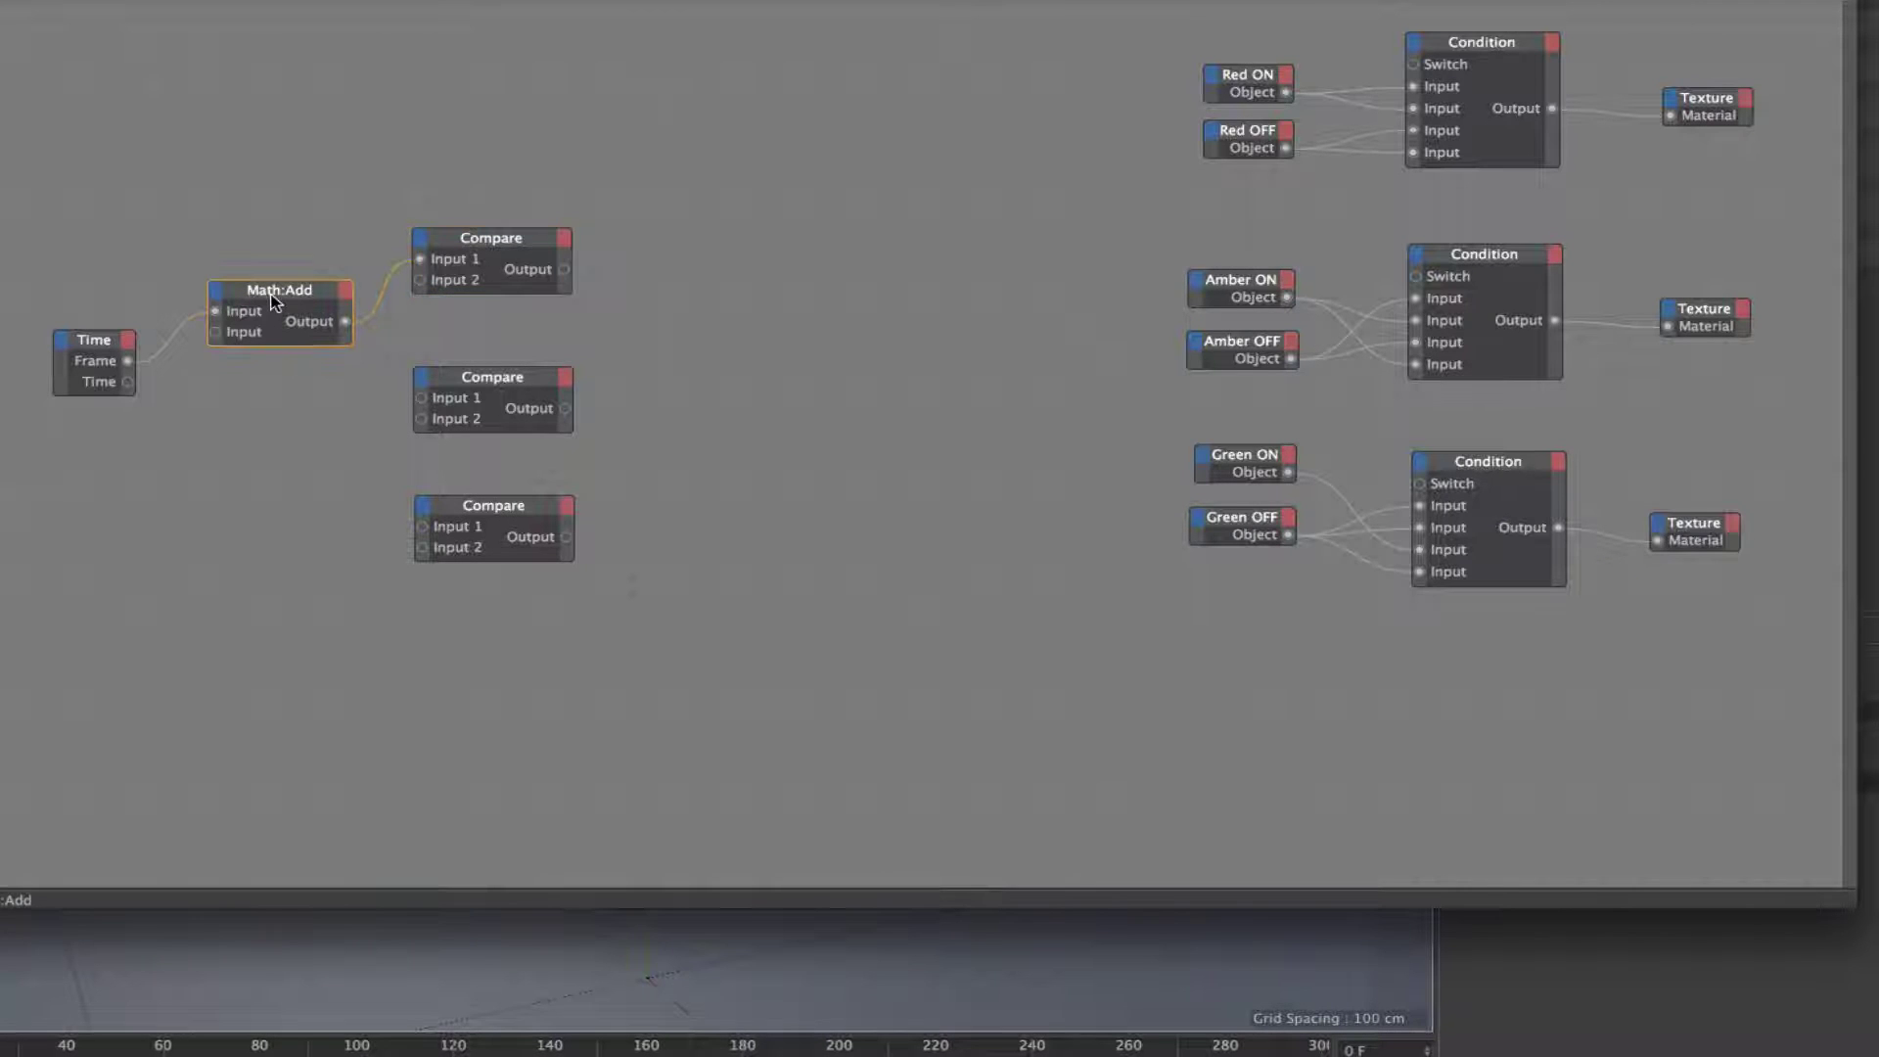
pyautogui.moveTo(939, 2); pyautogui.dragTo(499, 2)
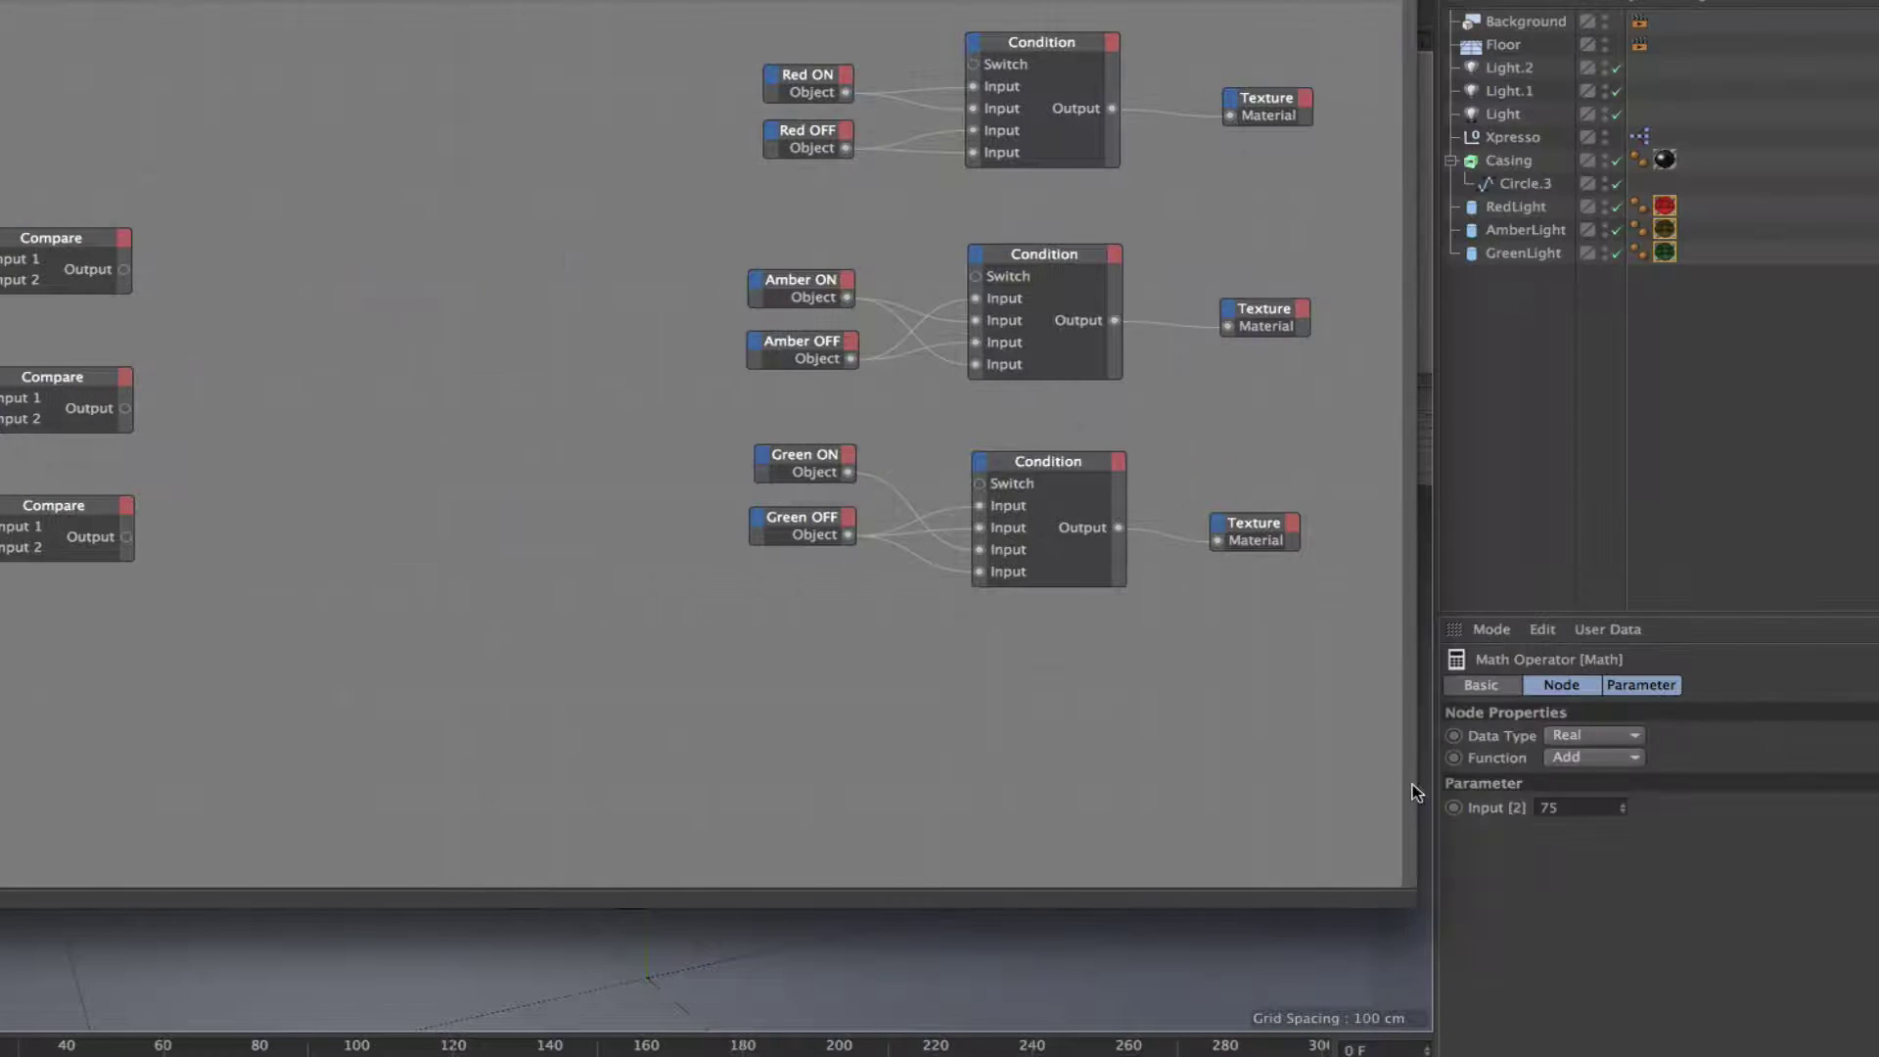
pyautogui.click(1617, 756)
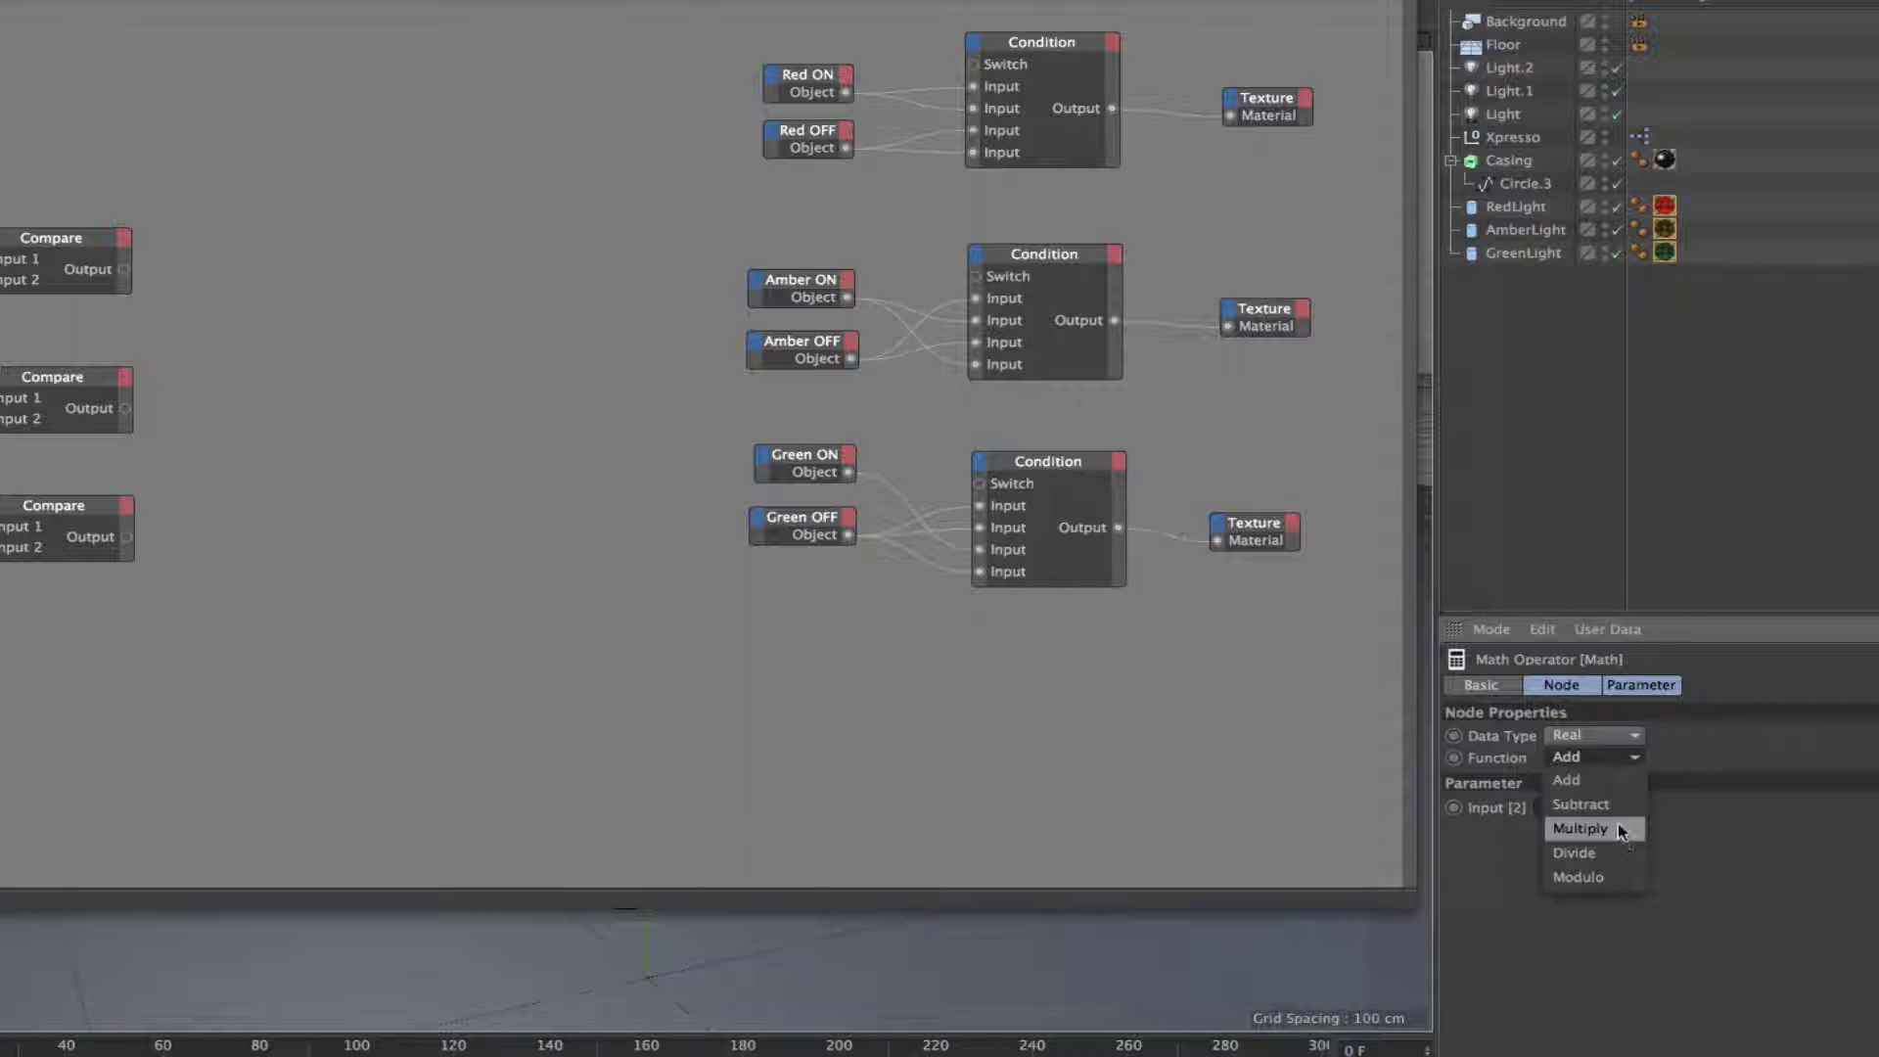
pyautogui.click(1605, 877)
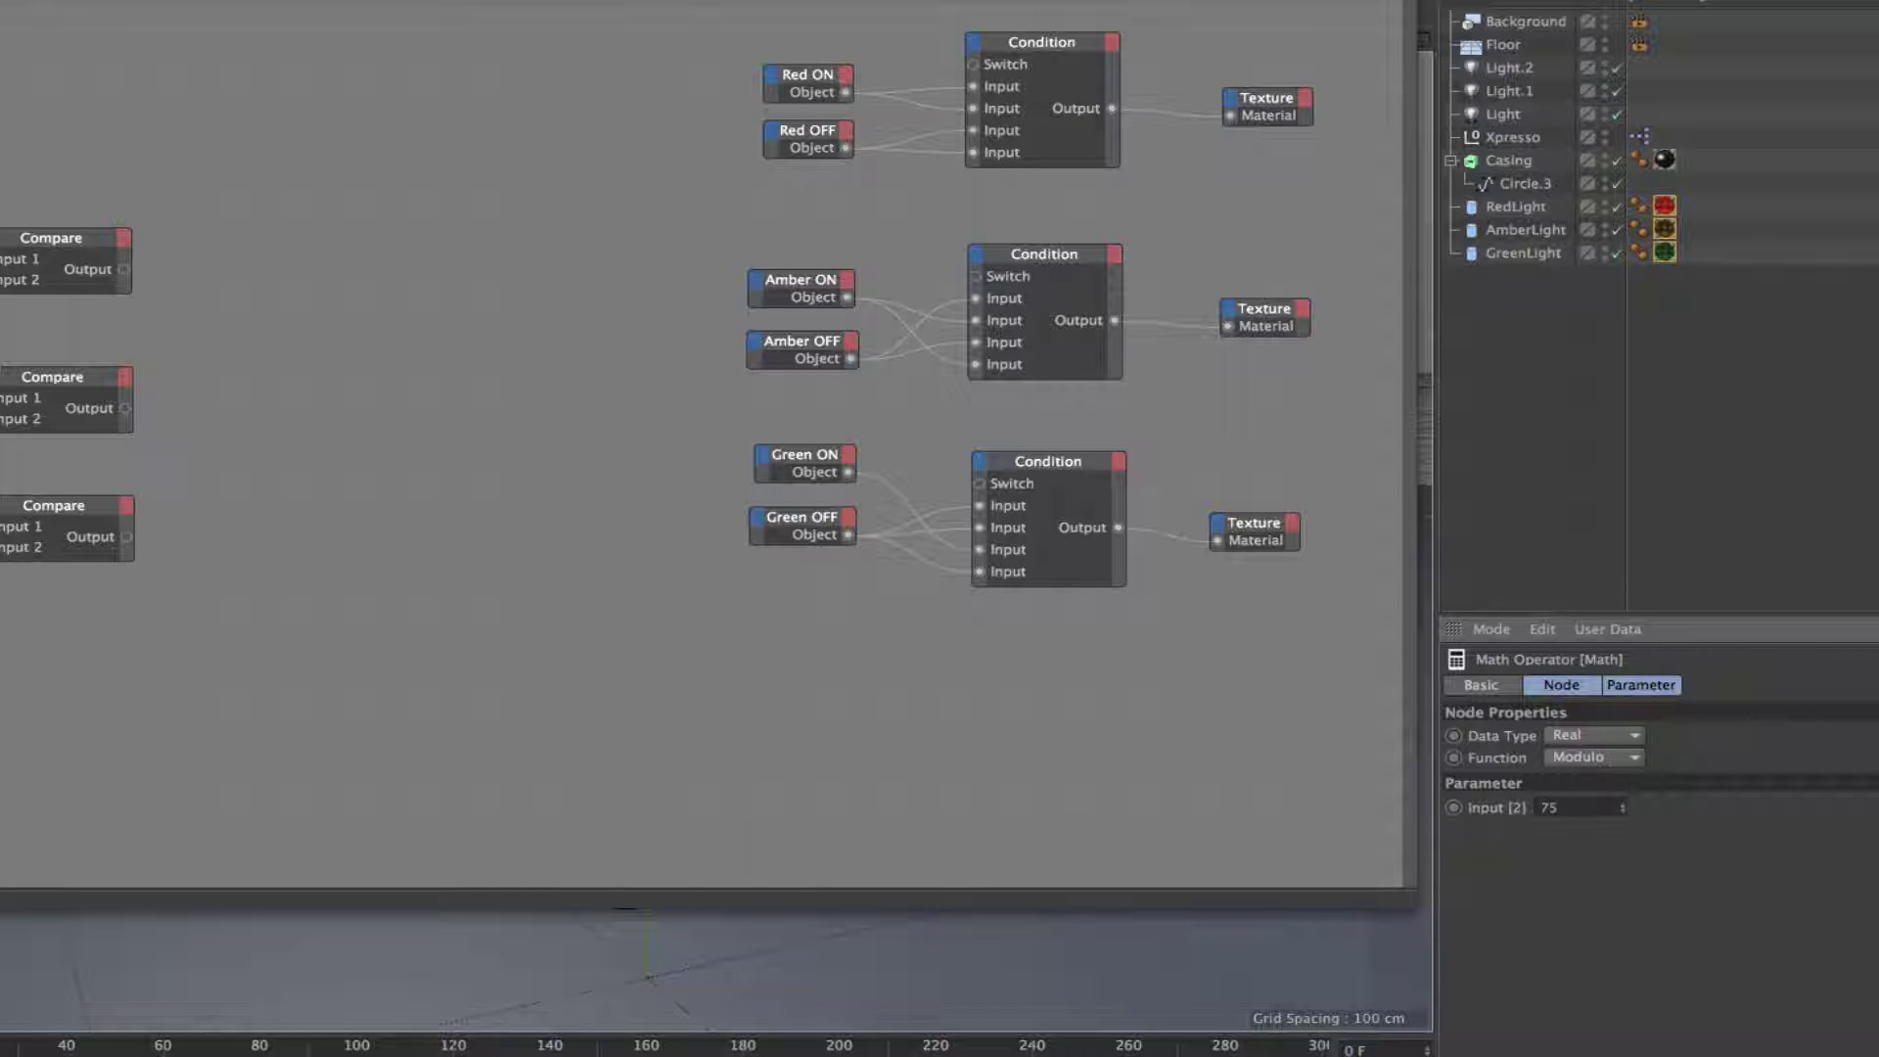
pyautogui.moveTo(964, 2); pyautogui.dragTo(1676, 2)
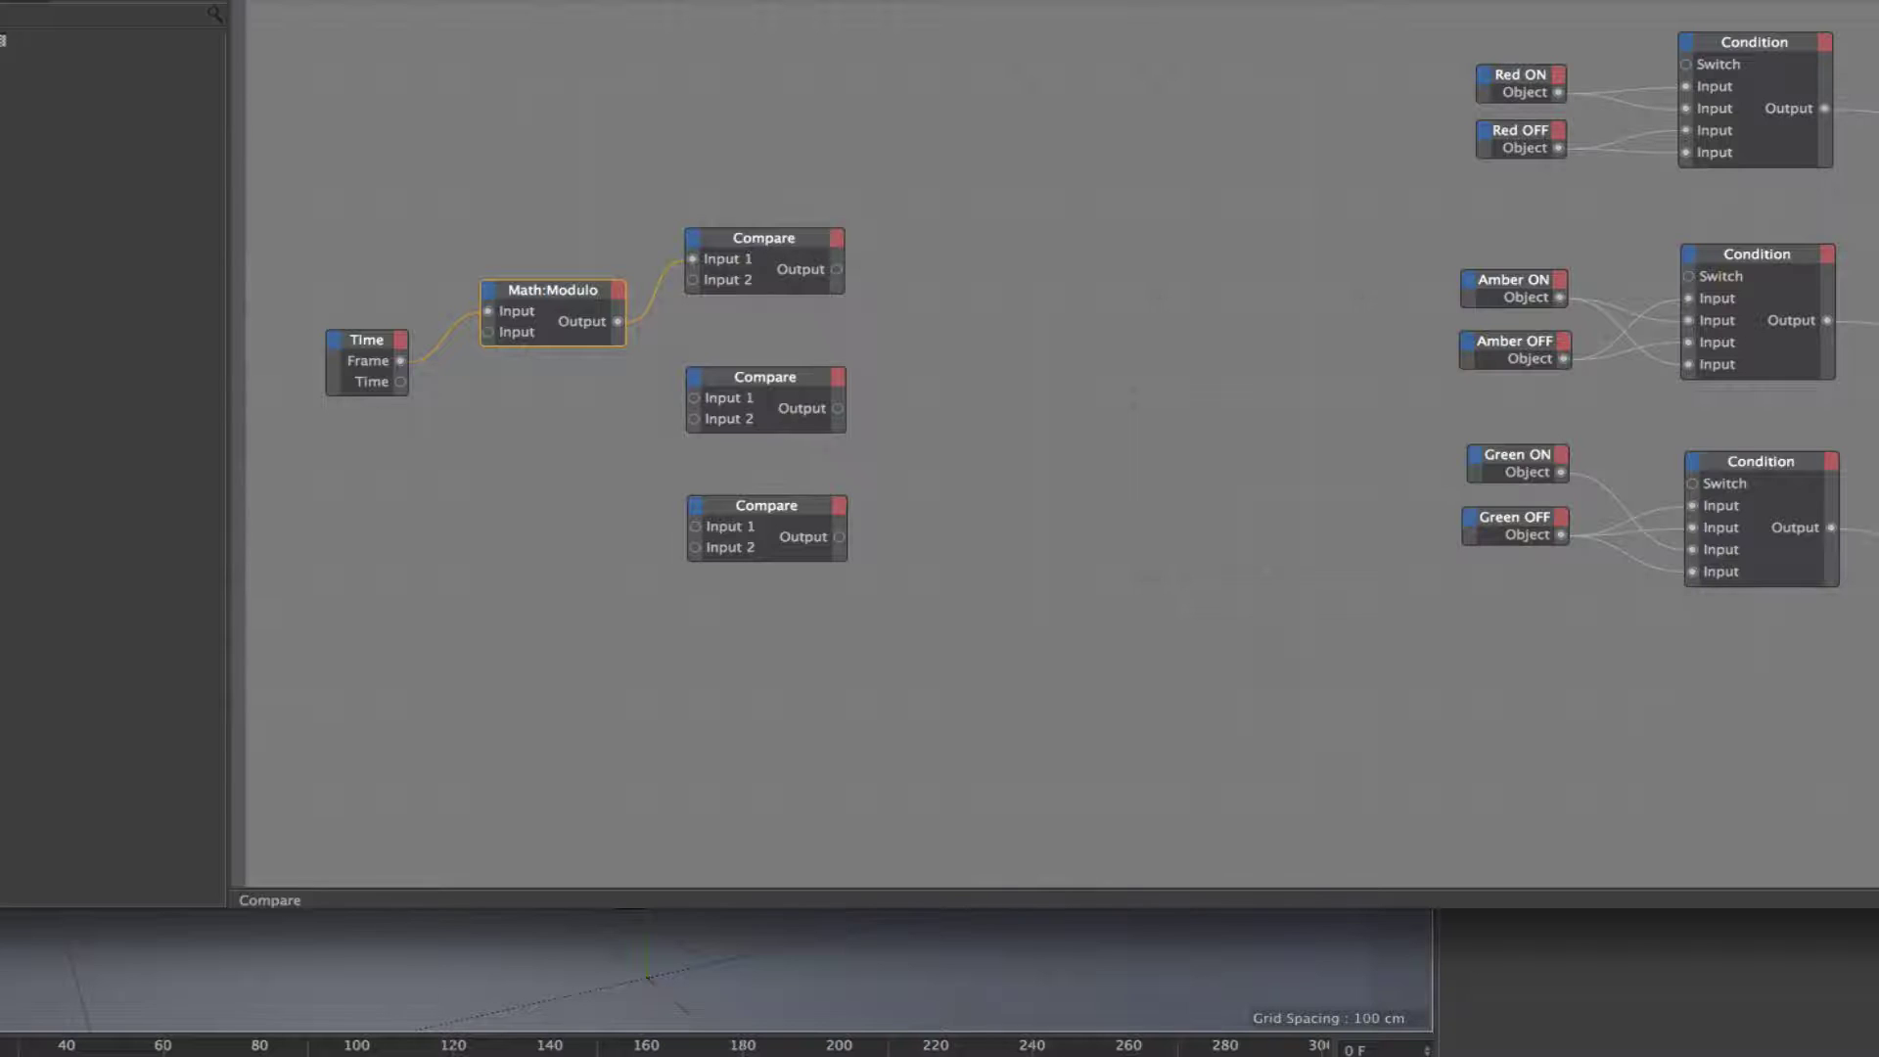
# - Set the middle Compare node's function to >= and open its Input 2 value for editing
pyautogui.moveTo(881, 1); pyautogui.dragTo(227, 2)
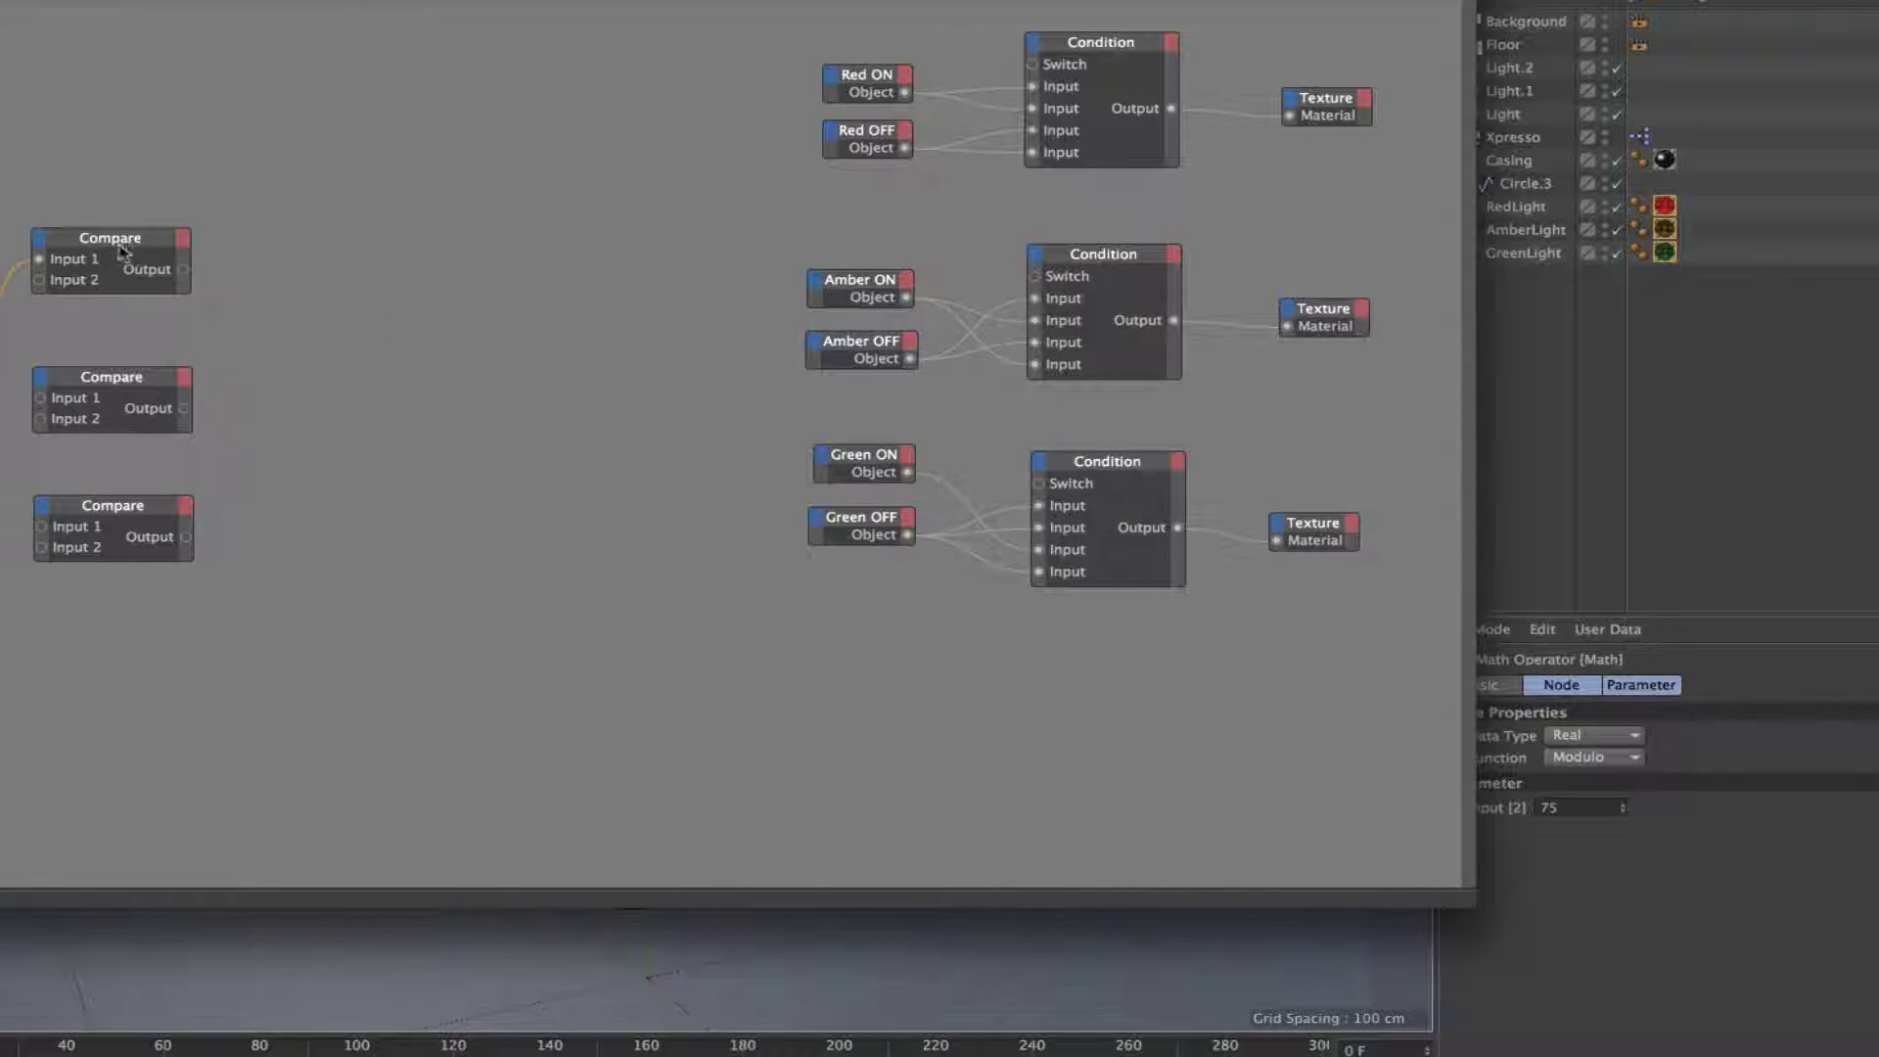
pyautogui.moveTo(391, 2); pyautogui.dragTo(519, 2)
pyautogui.click(226, 386)
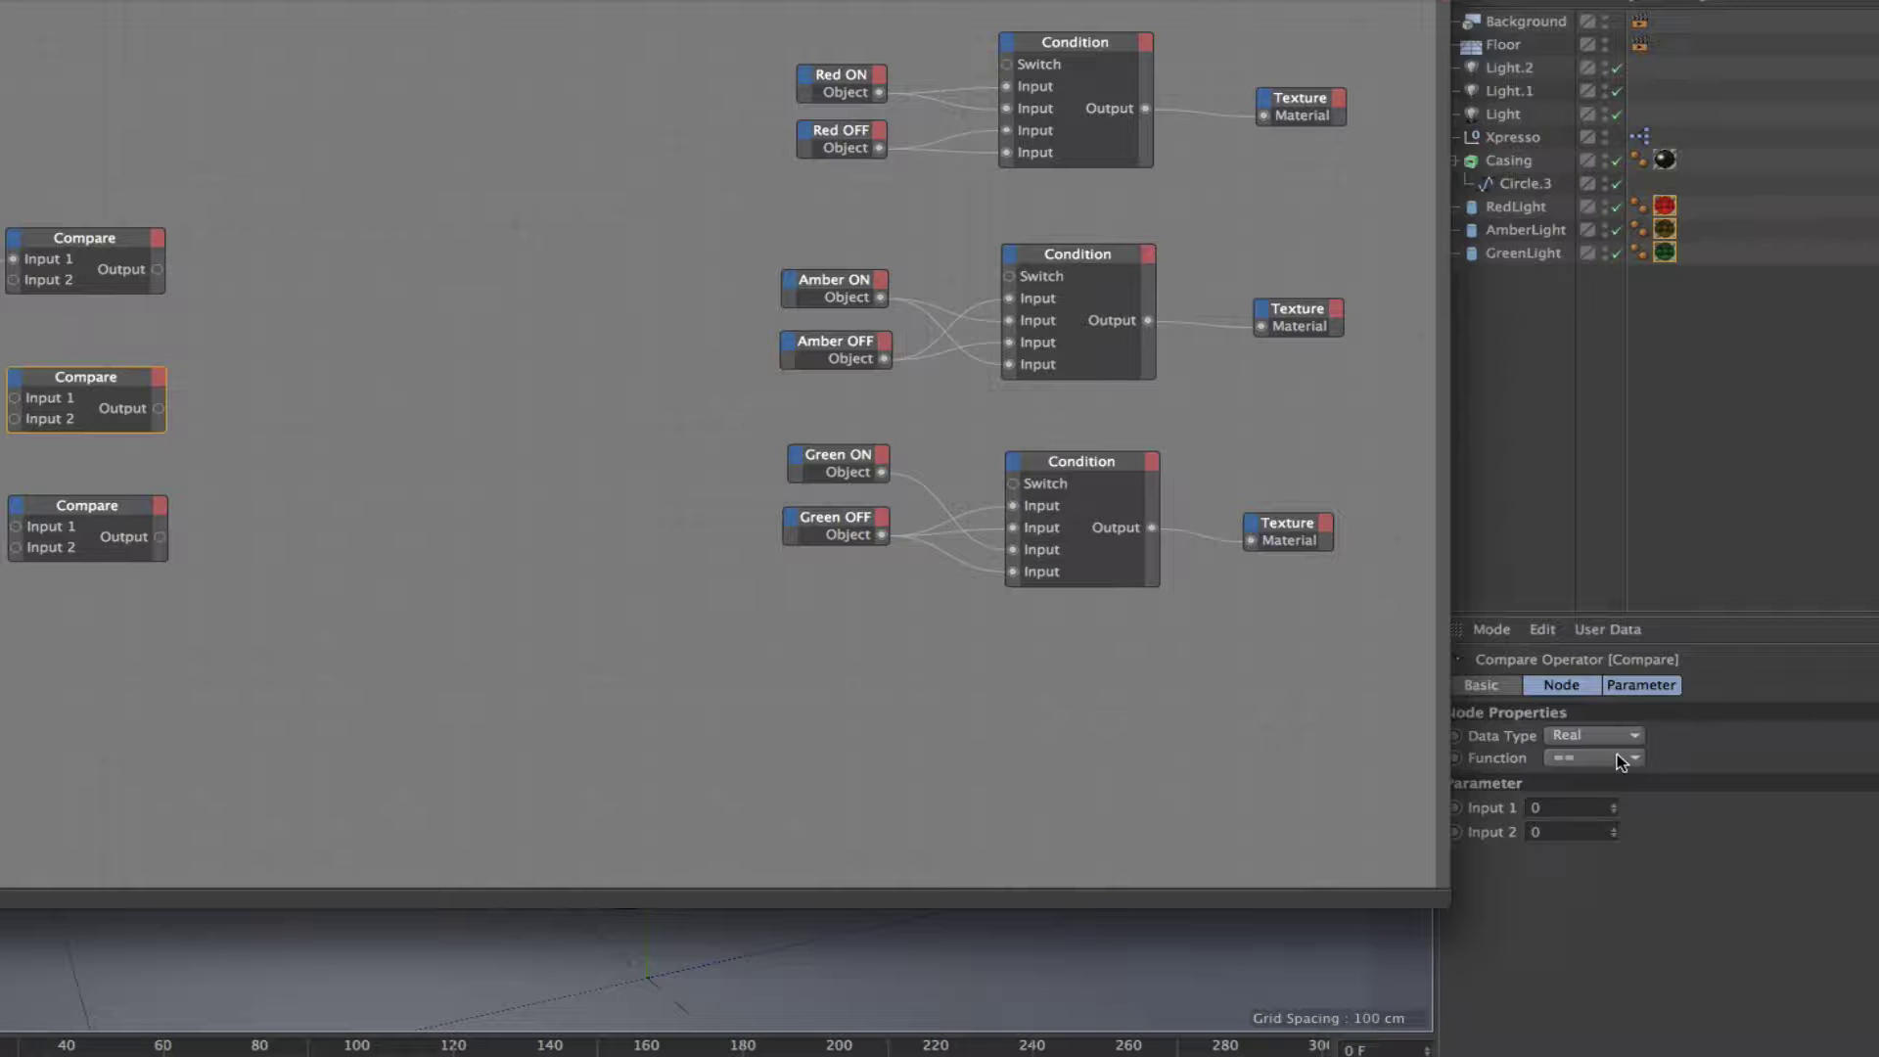
pyautogui.click(1624, 757)
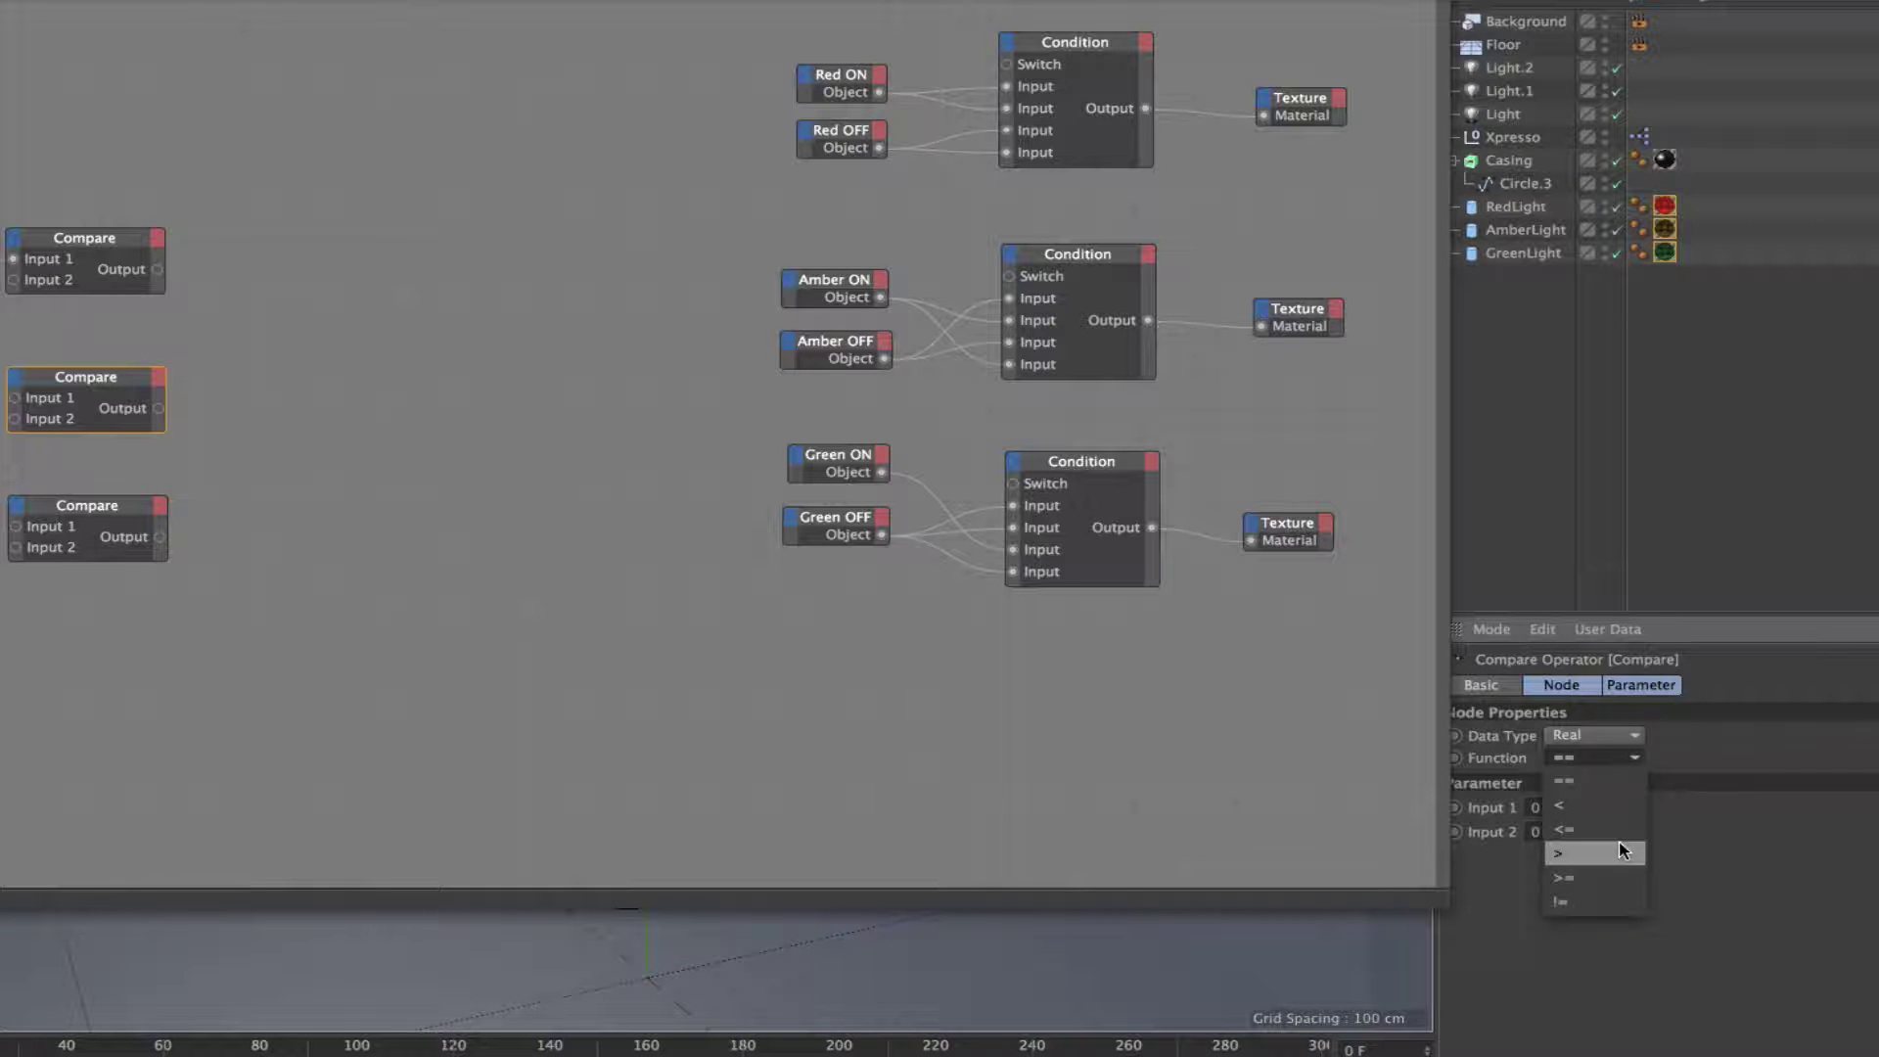
pyautogui.click(1624, 876)
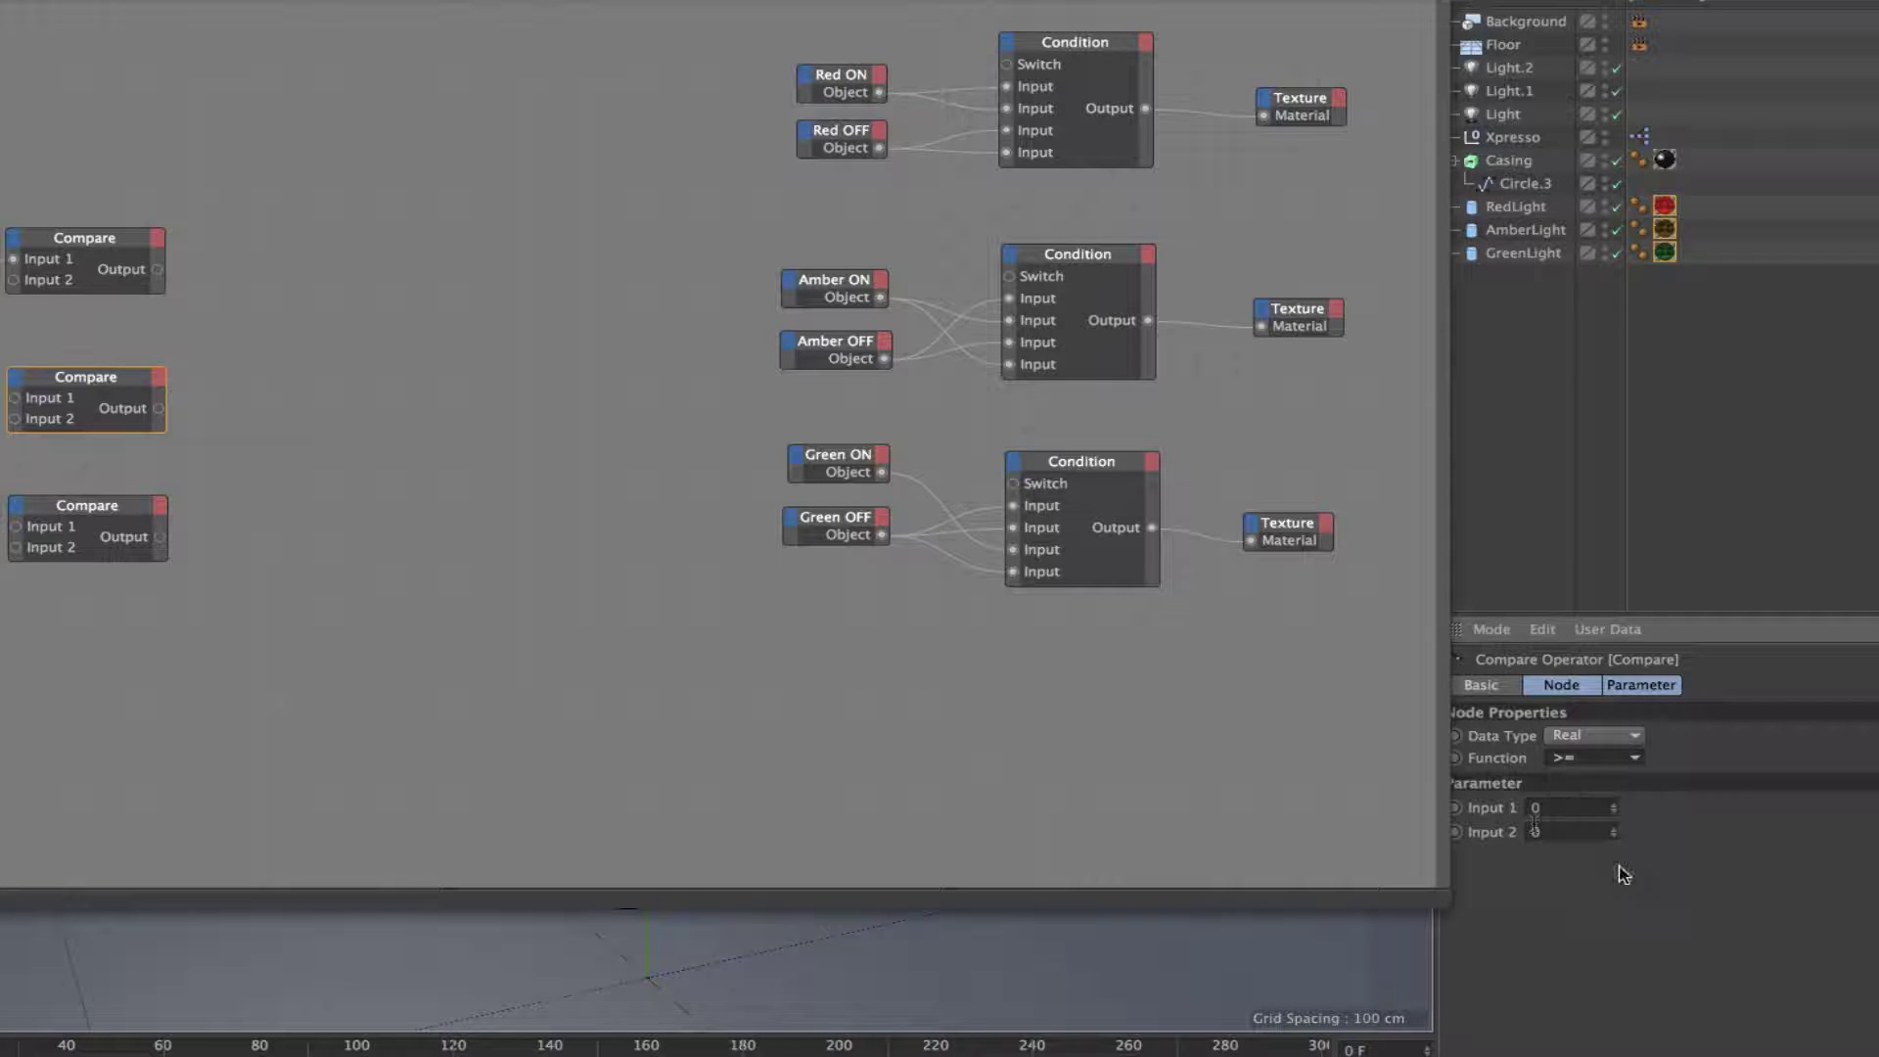
pyautogui.click(1555, 830)
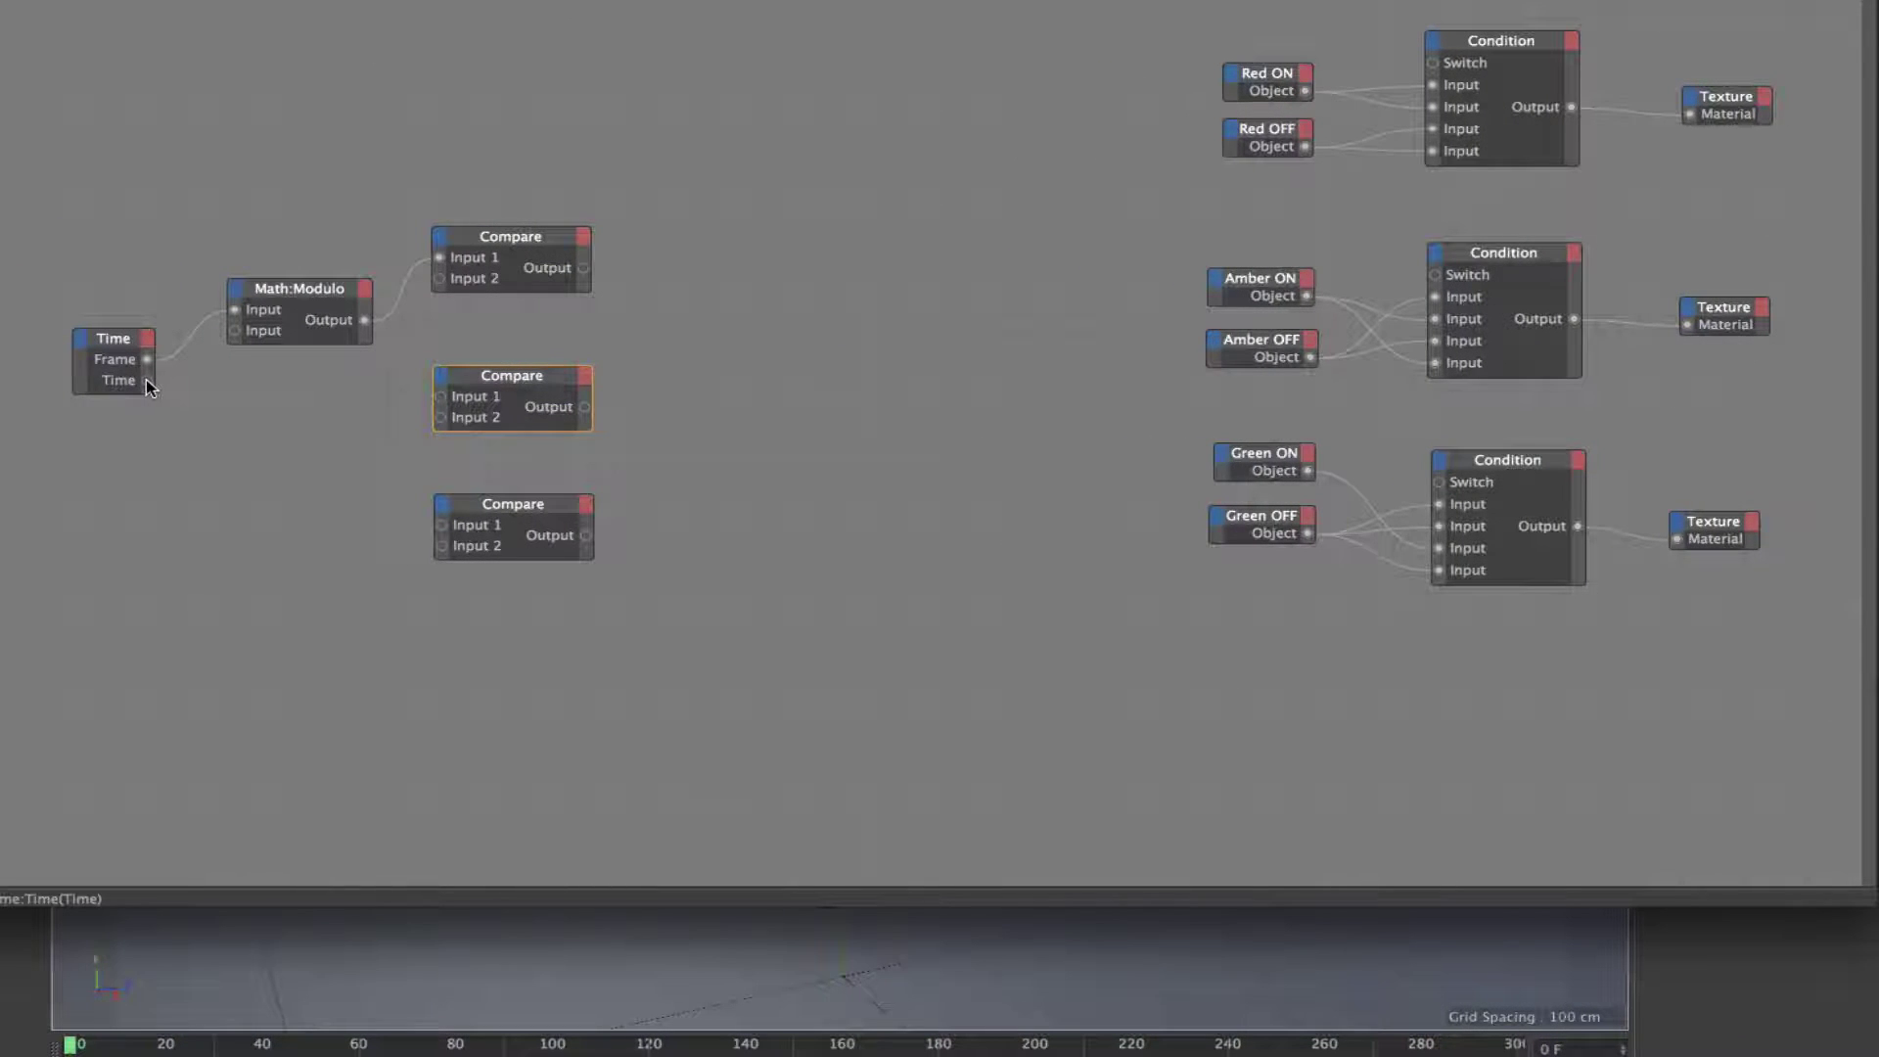
# - Connect the Time node's Time output to Input 1 of the middle and lowest Compare nodes, and check the lowest node's settings
pyautogui.moveTo(146, 380); pyautogui.dragTo(442, 396)
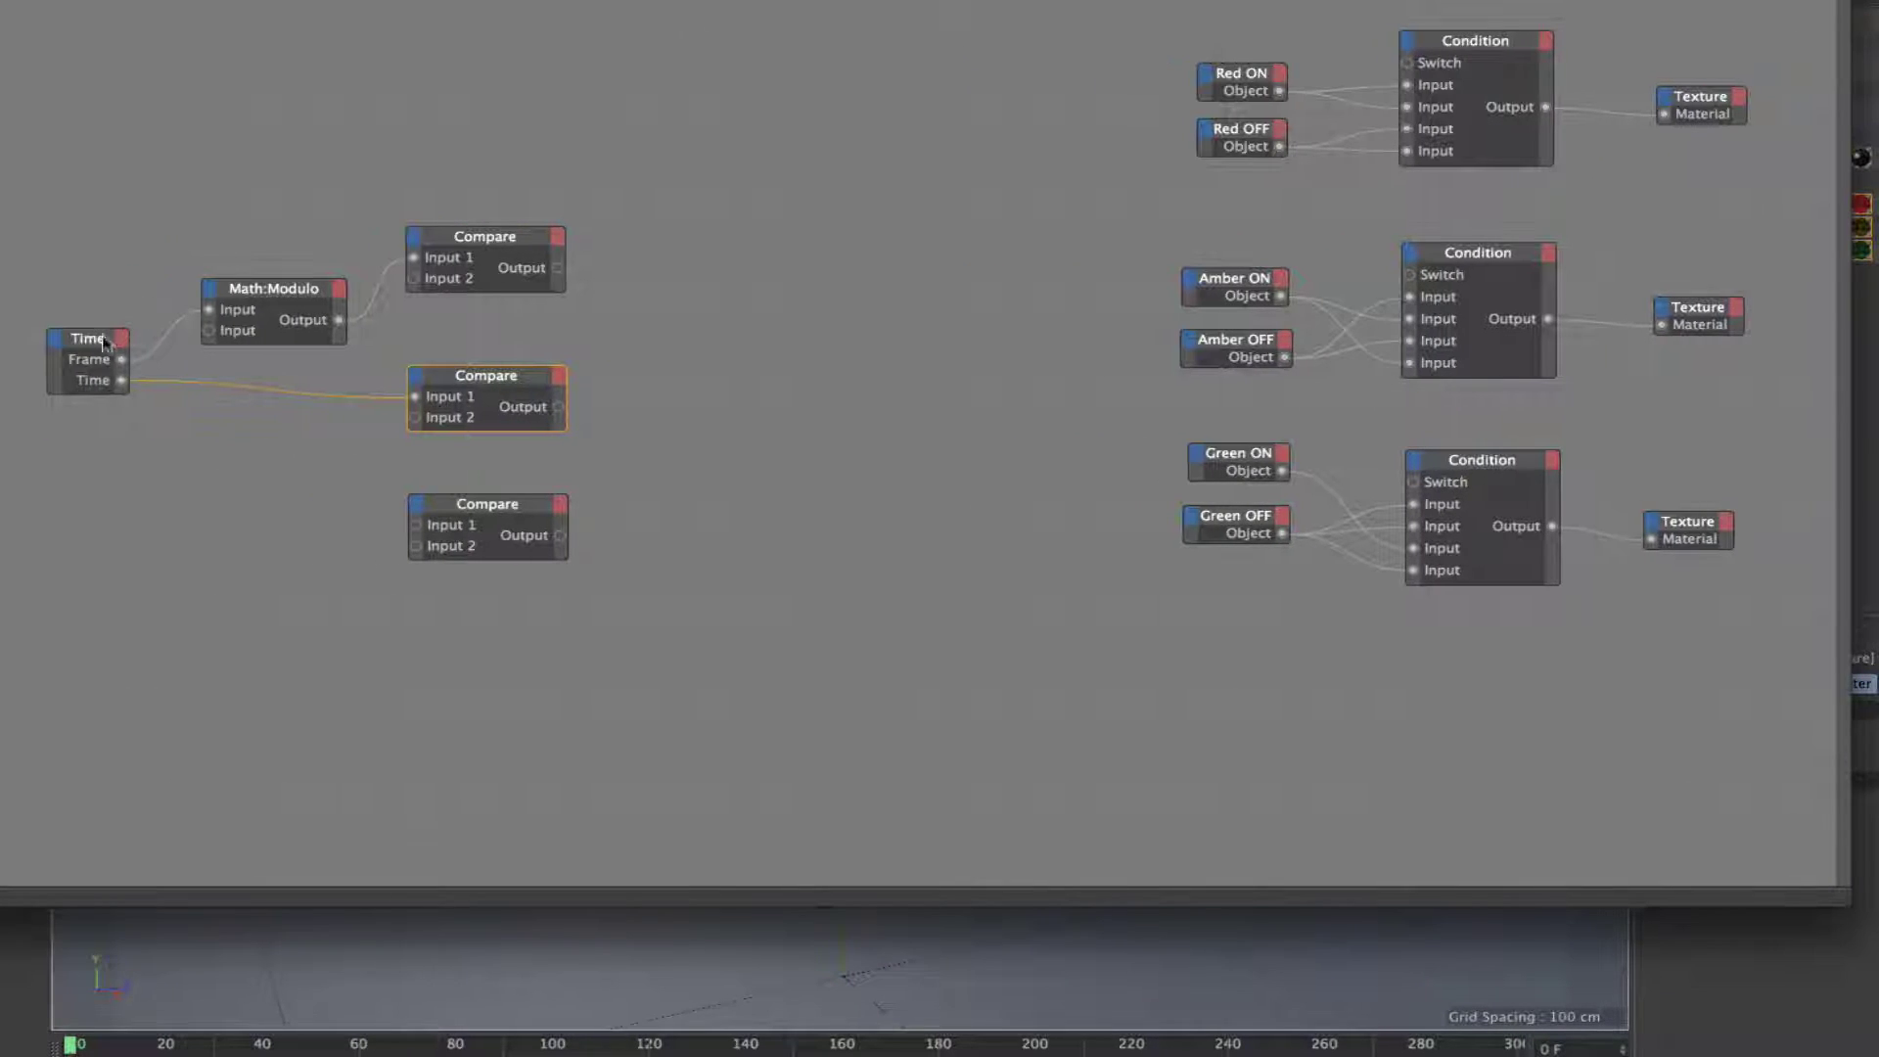
pyautogui.moveTo(90, 350); pyautogui.dragTo(90, 367)
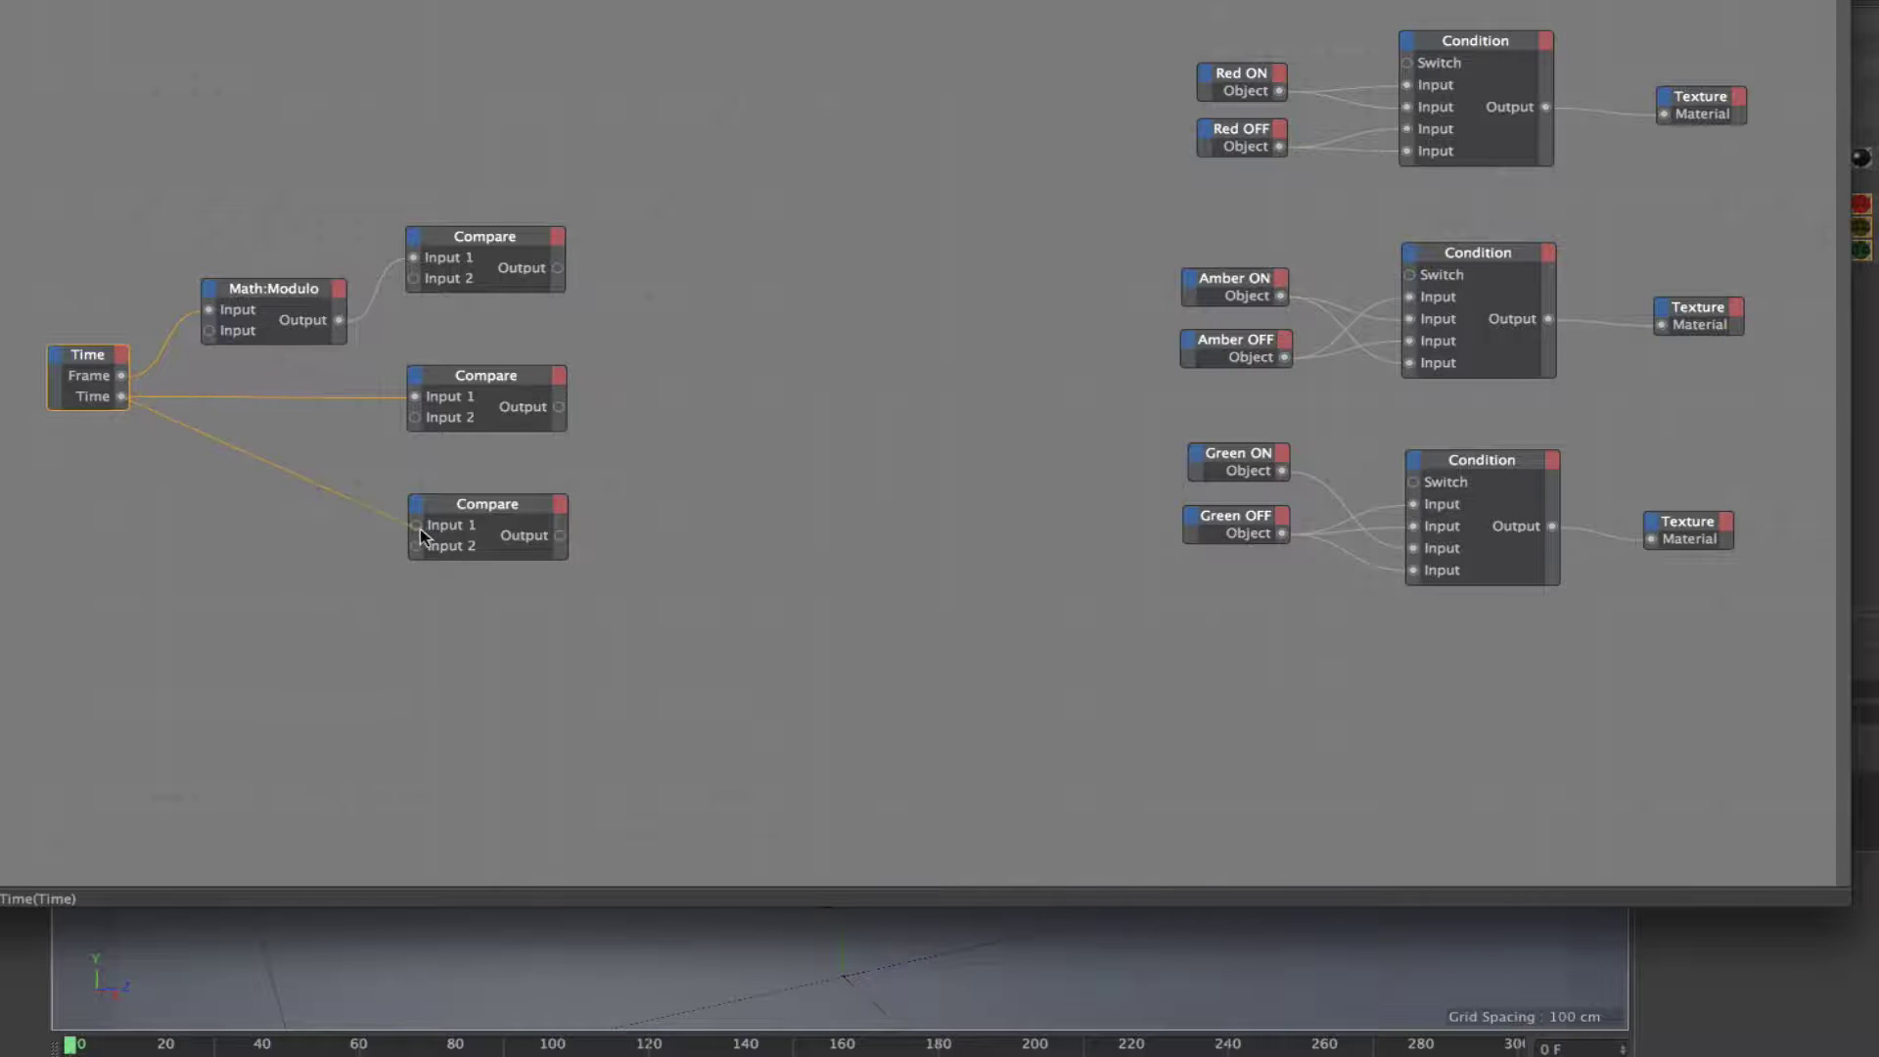
pyautogui.moveTo(421, 531); pyautogui.dragTo(418, 526)
pyautogui.moveTo(977, 2); pyautogui.dragTo(705, 2)
pyautogui.click(262, 506)
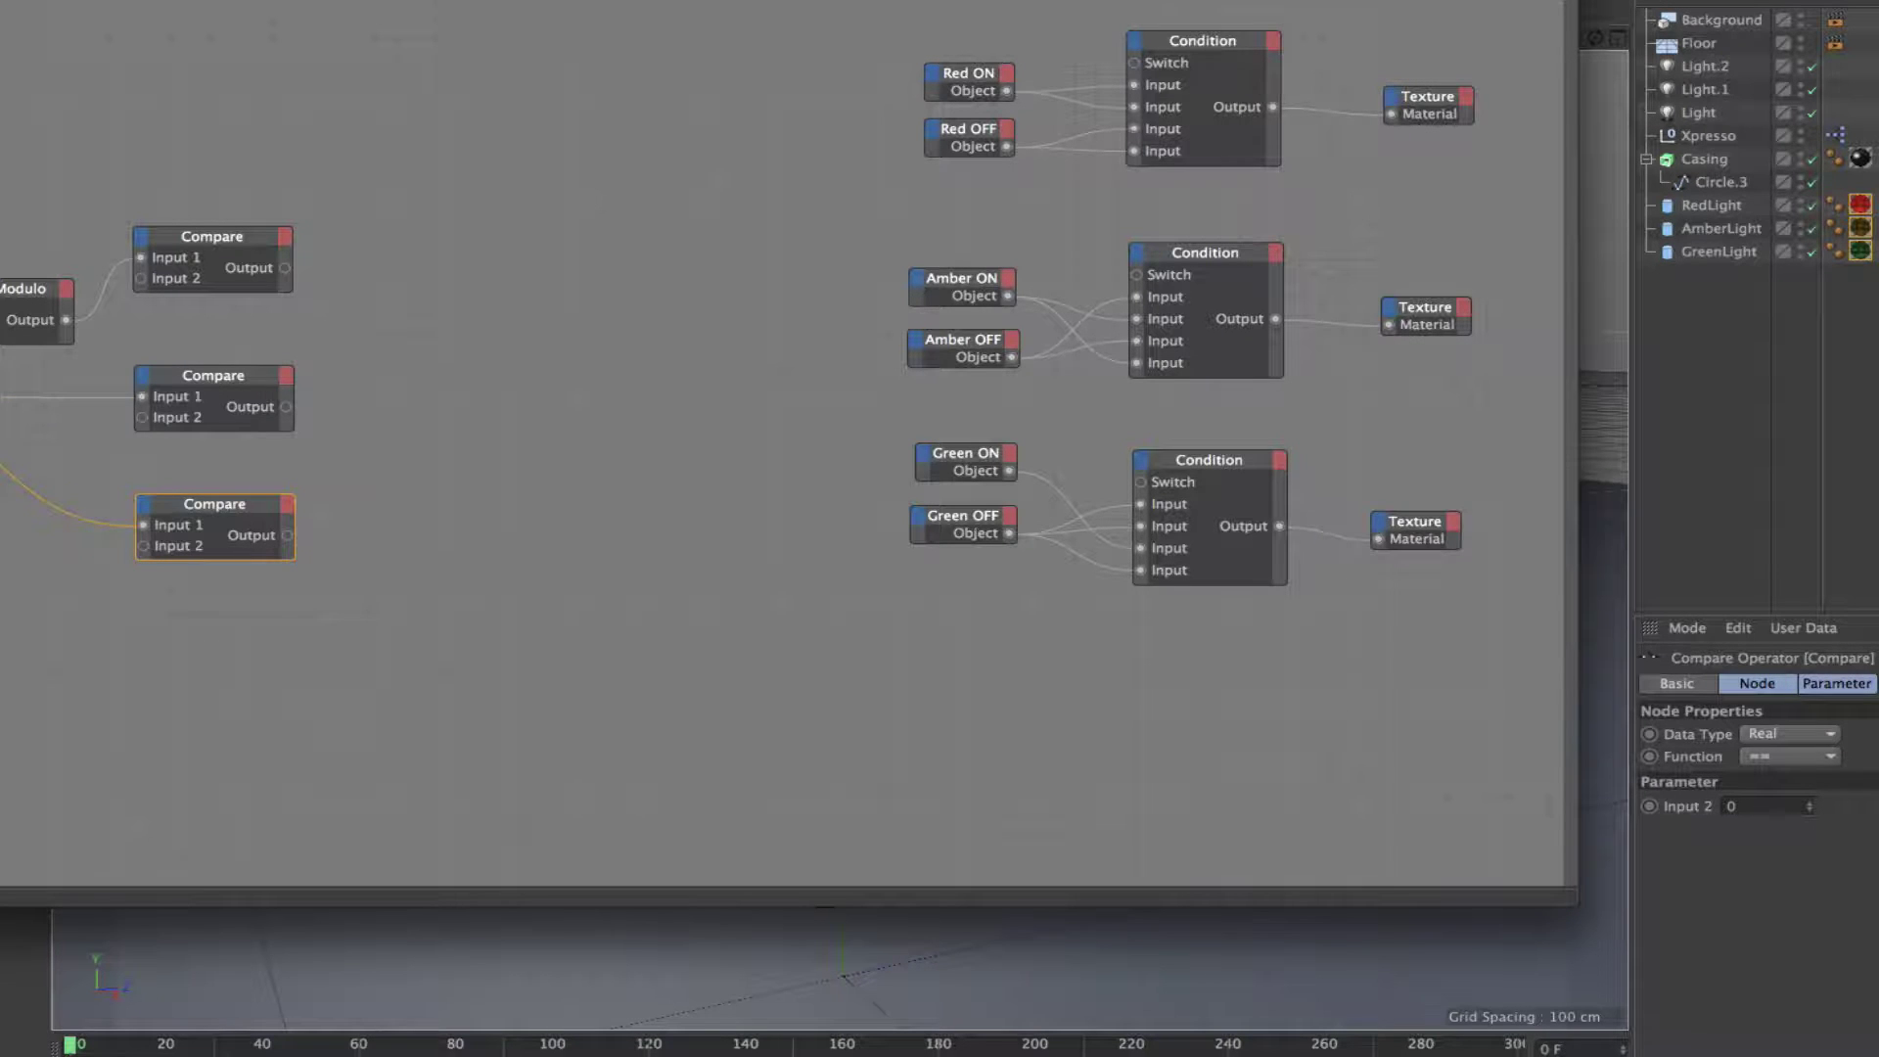
# - Add a Boole node and place it to the right of the Compare nodes
pyautogui.moveTo(548, 2); pyautogui.dragTo(1135, 2)
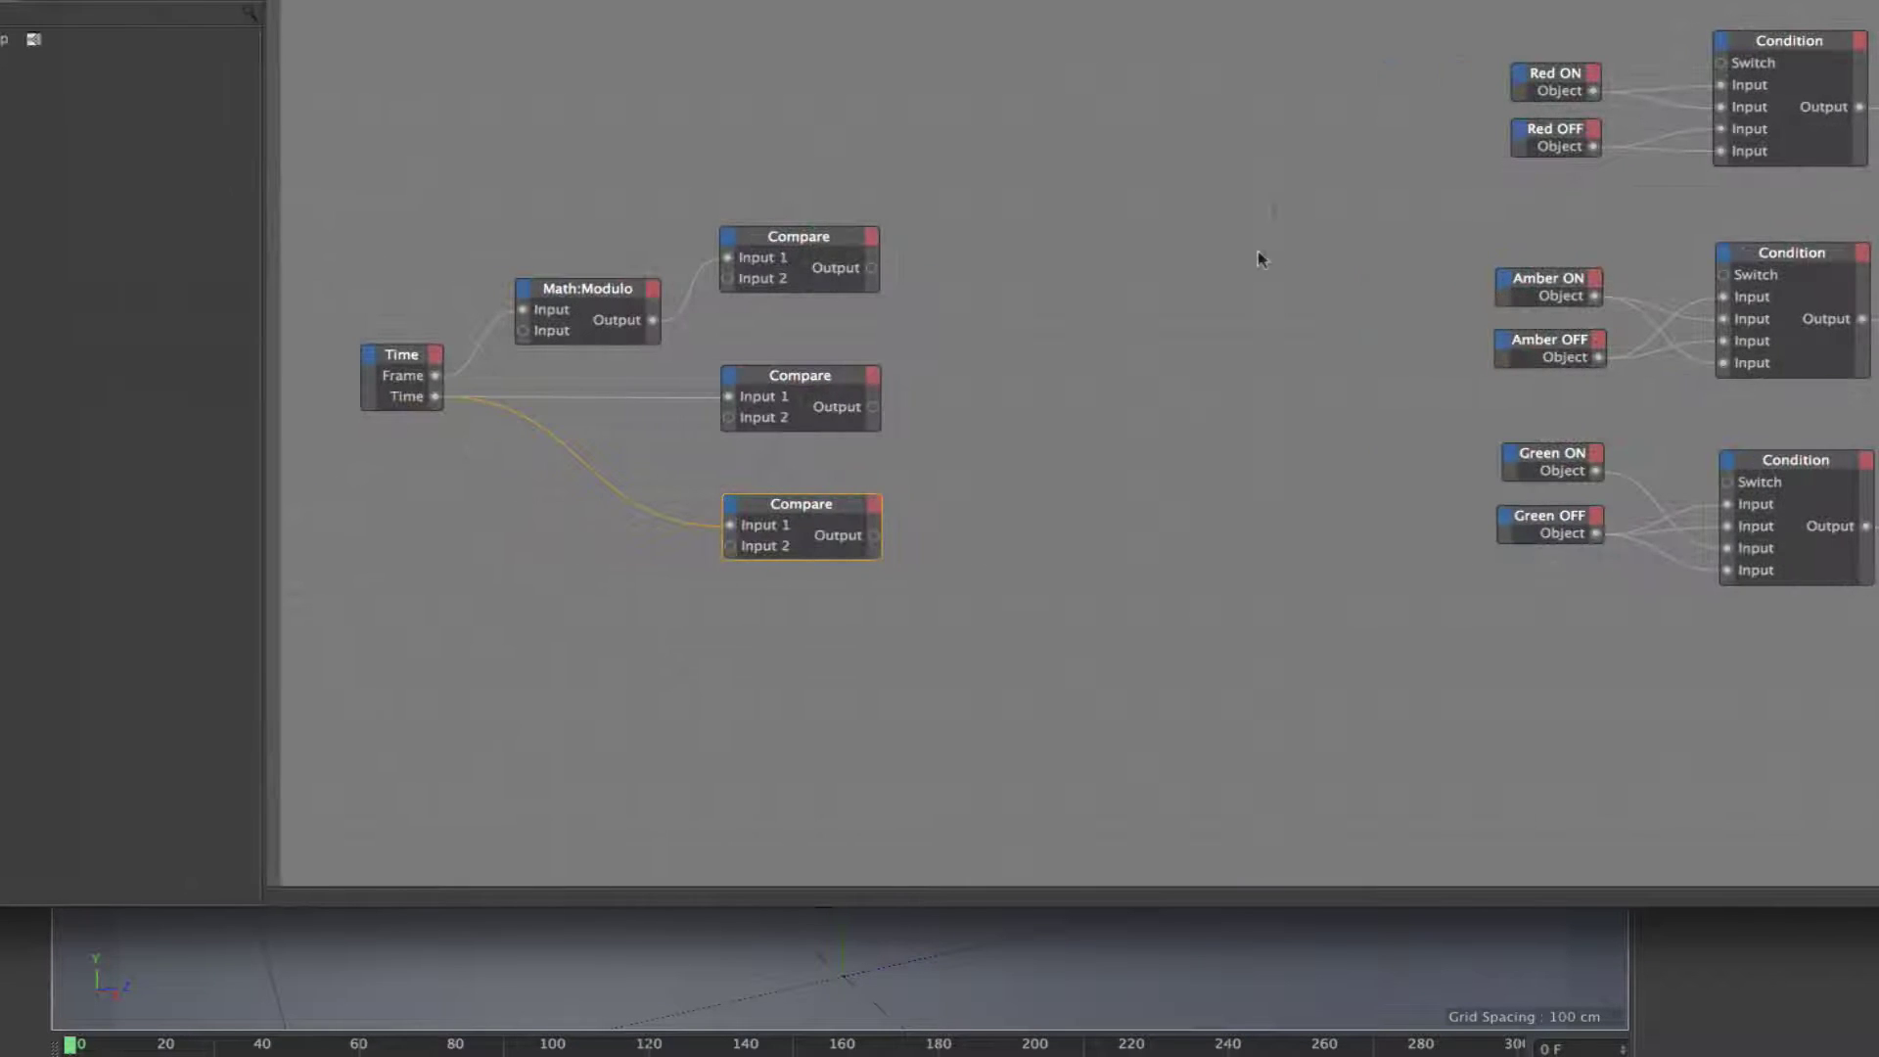
pyautogui.rightClick(972, 298)
pyautogui.moveTo(1076, 304)
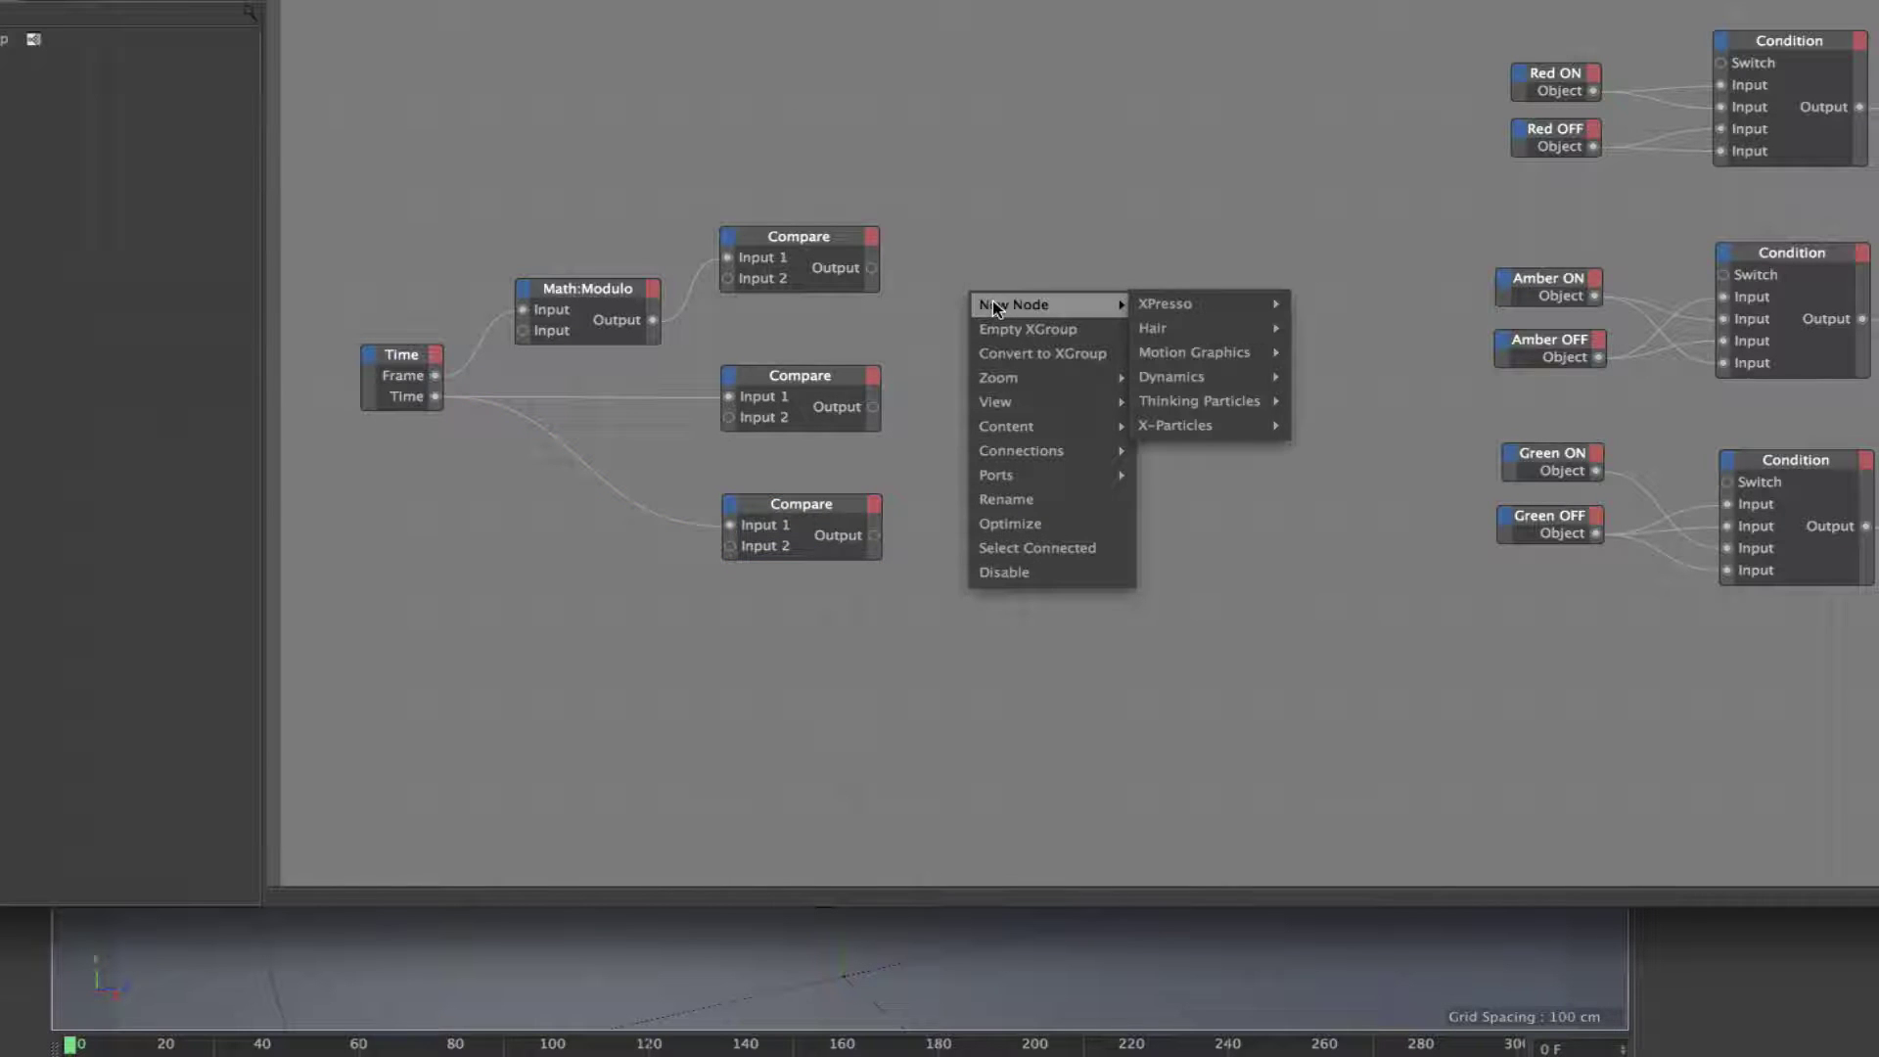
pyautogui.moveTo(1235, 302)
pyautogui.moveTo(1308, 350)
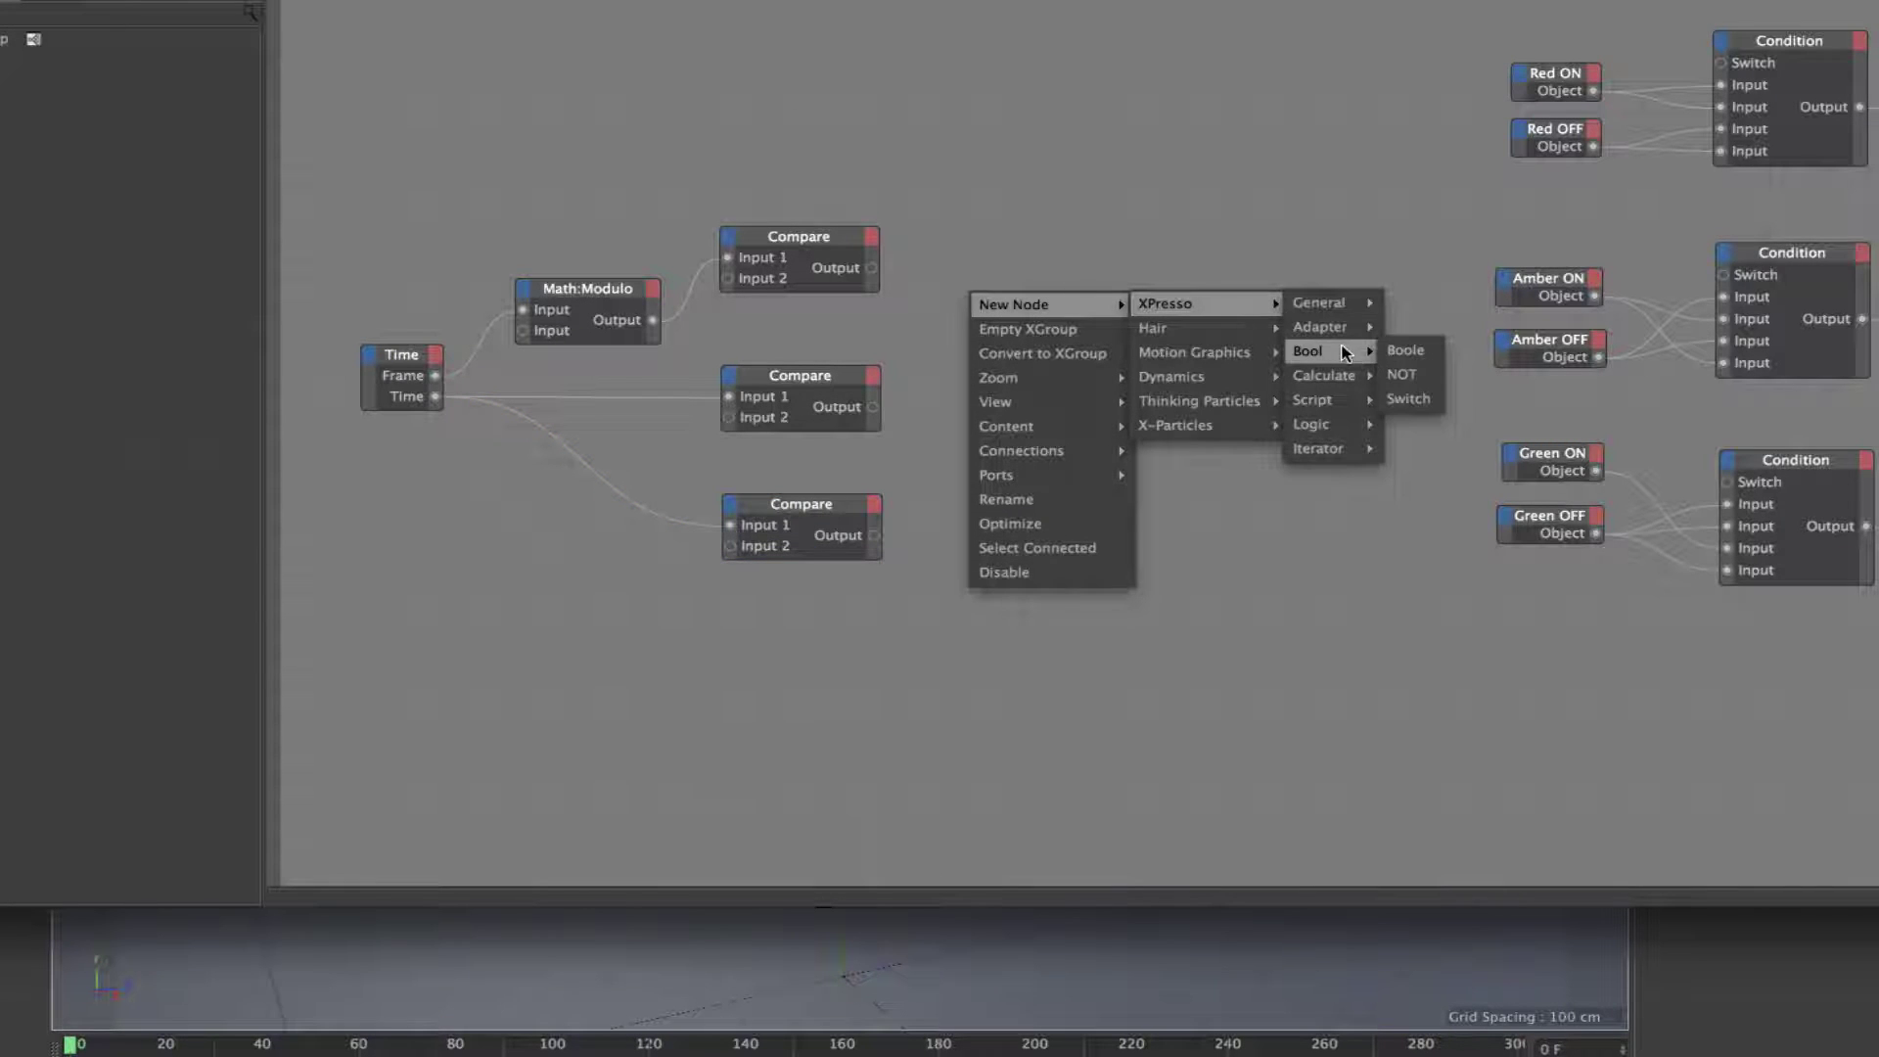
pyautogui.click(1413, 350)
pyautogui.moveTo(986, 281); pyautogui.dragTo(1048, 337)
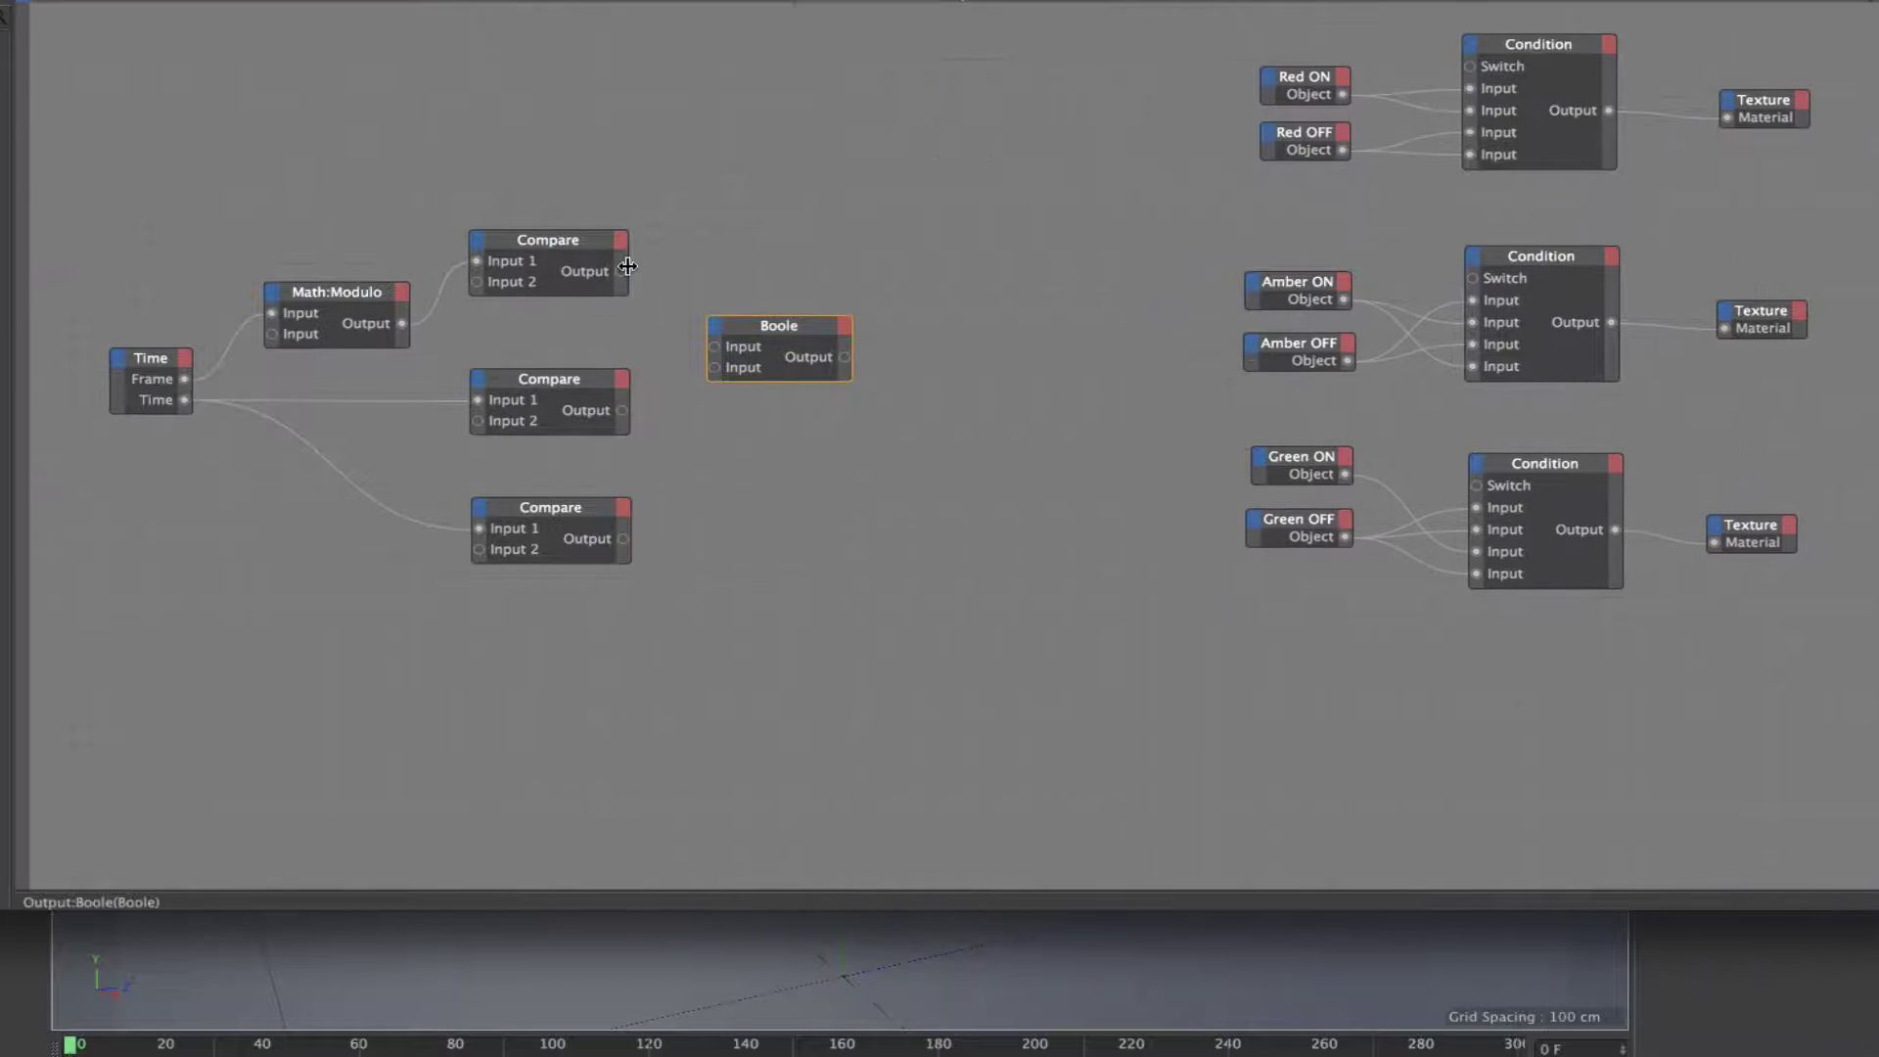
# - Connect the outputs of the upper two Compare nodes to the Boole node's two inputs and move the Boole node closer to them
pyautogui.moveTo(622, 272); pyautogui.dragTo(714, 346)
pyautogui.moveTo(633, 415); pyautogui.dragTo(715, 368)
pyautogui.click(526, 245)
pyautogui.moveTo(685, 3); pyautogui.dragTo(738, 0)
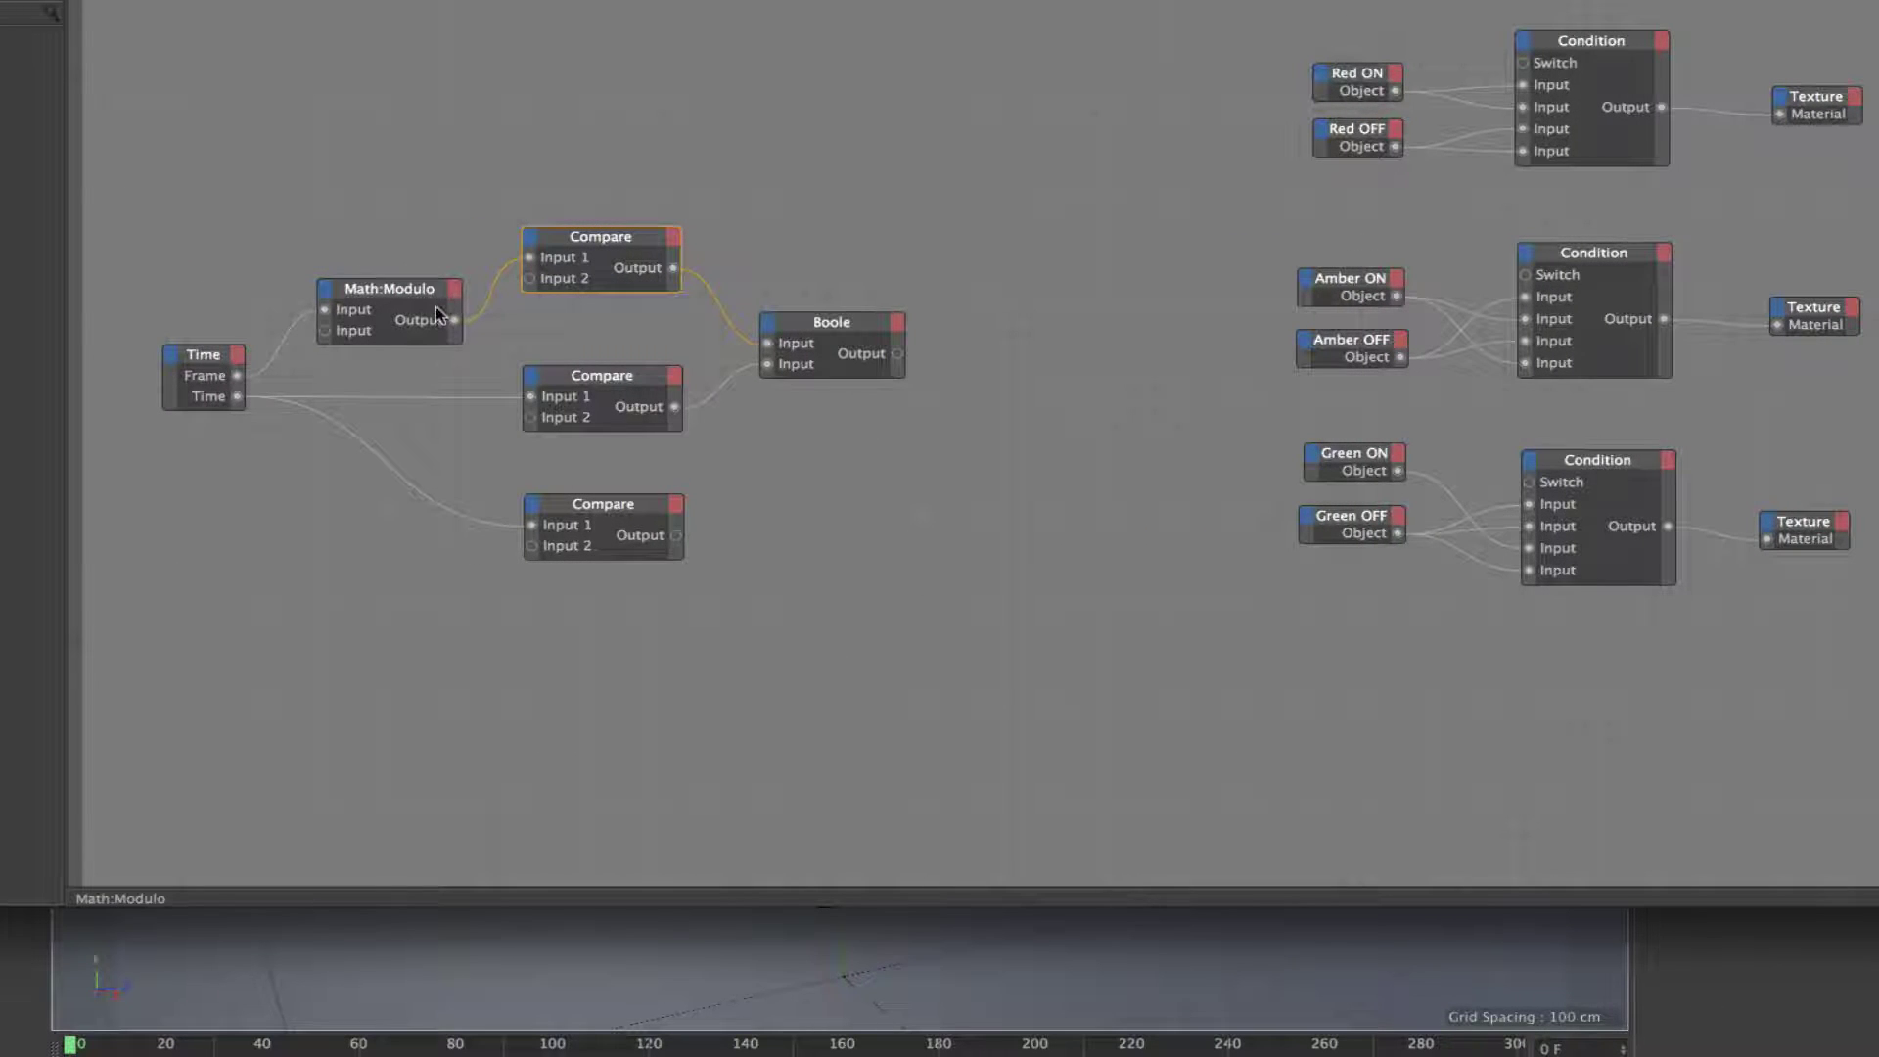
pyautogui.click(632, 374)
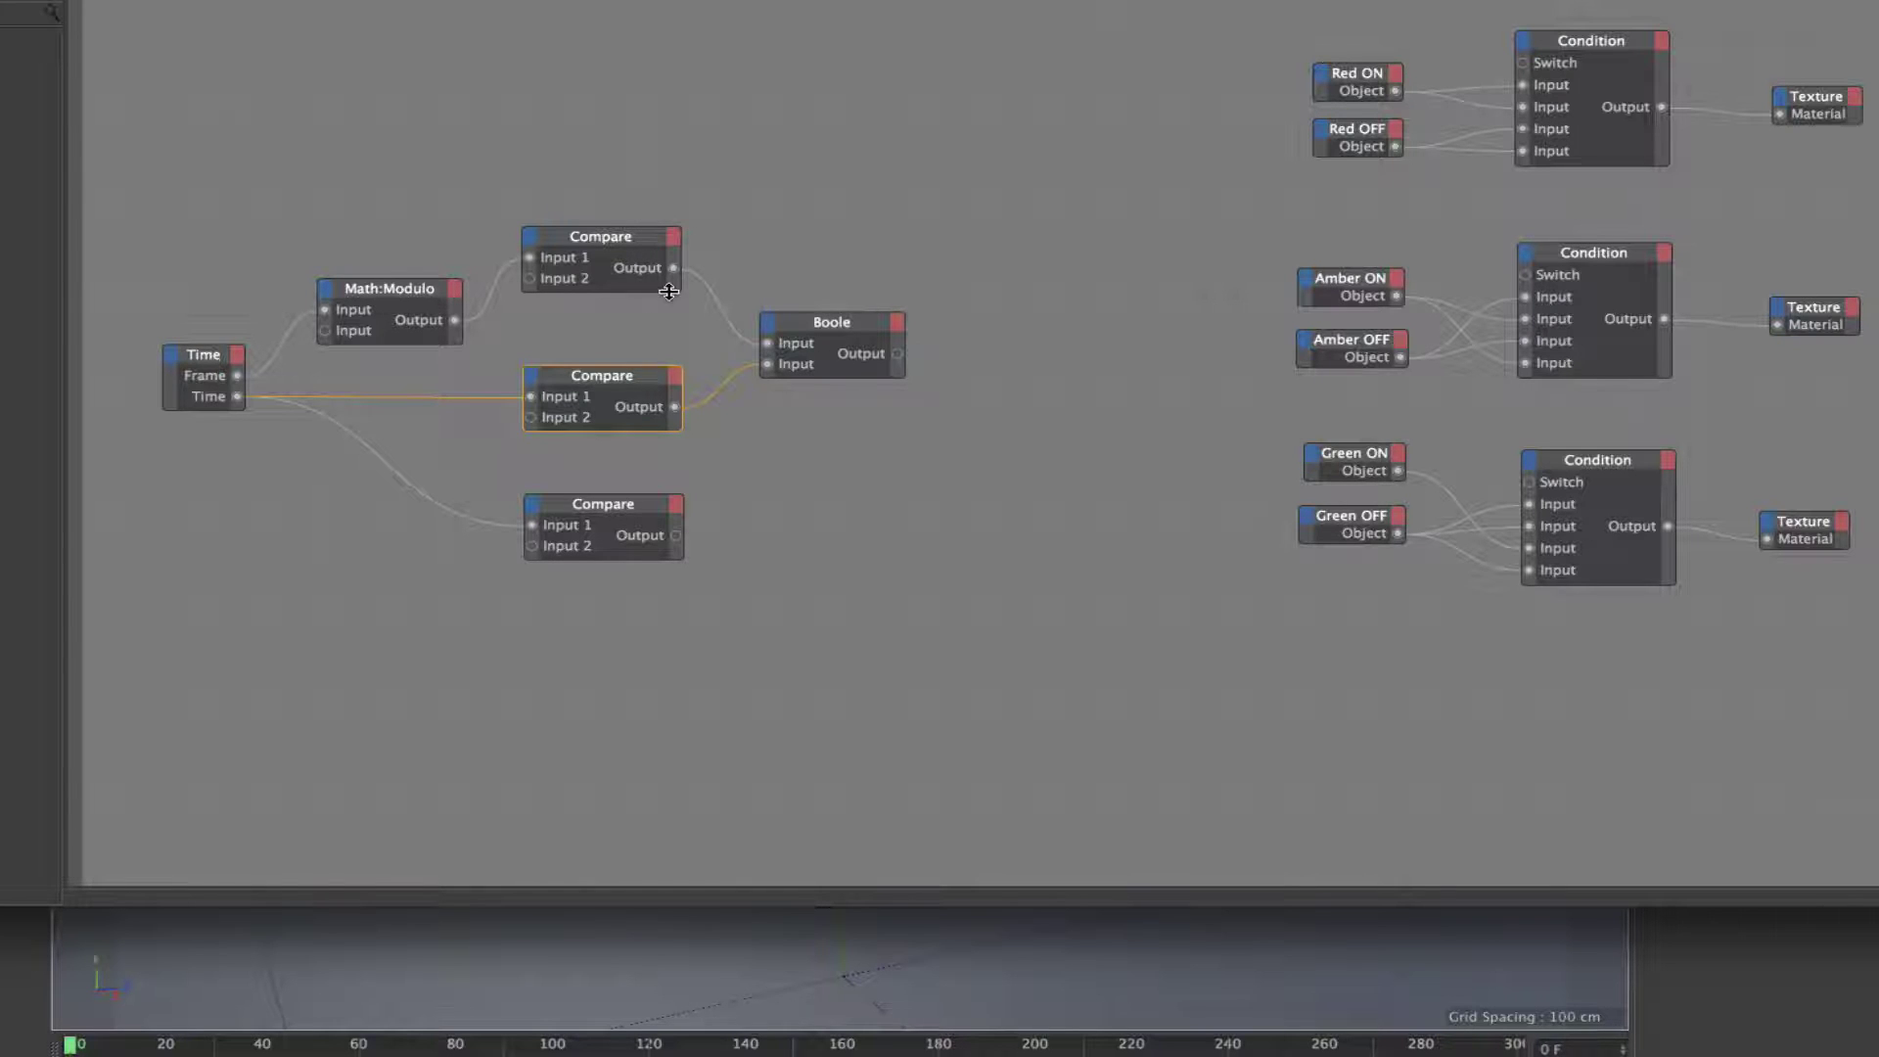
pyautogui.moveTo(824, 326)
pyautogui.mouseDown()
pyautogui.moveTo(783, 315)
pyautogui.moveTo(807, 322)
pyautogui.mouseUp()
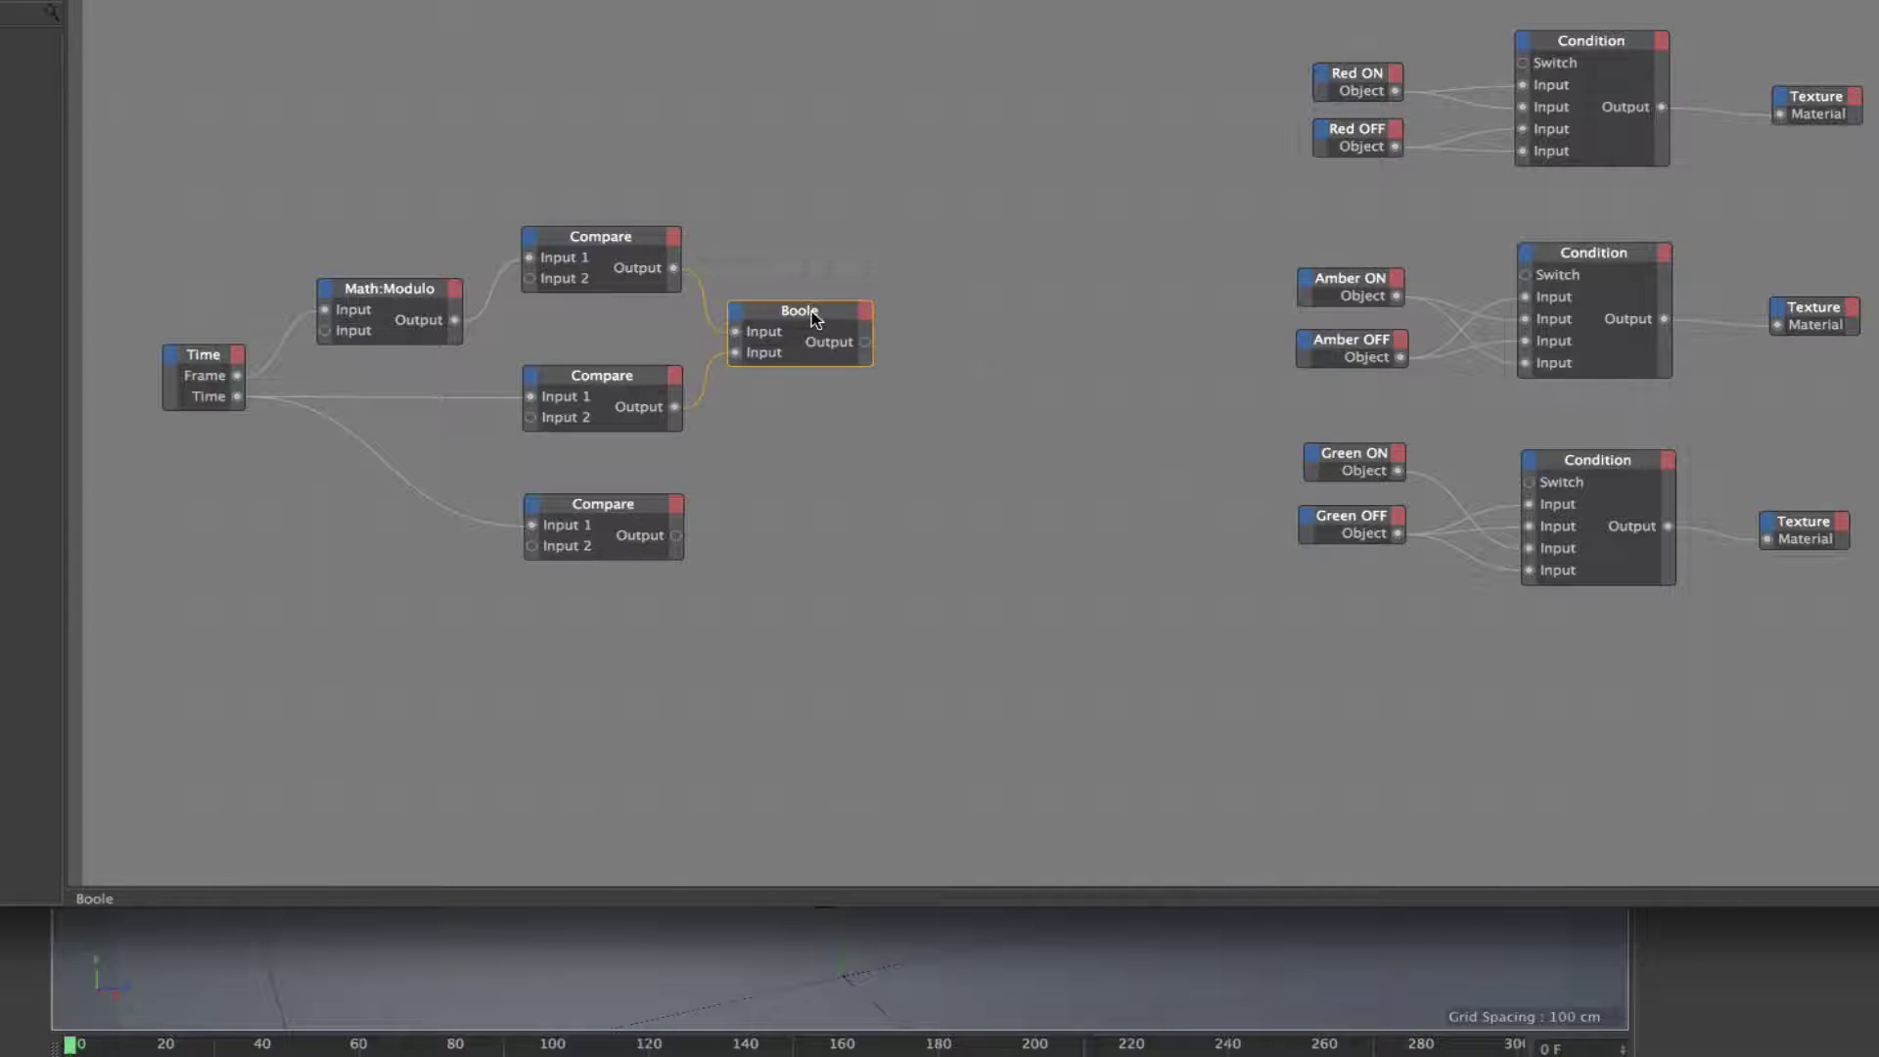
pyautogui.moveTo(881, 1); pyautogui.dragTo(787, 2)
pyautogui.moveTo(726, 313); pyautogui.dragTo(718, 308)
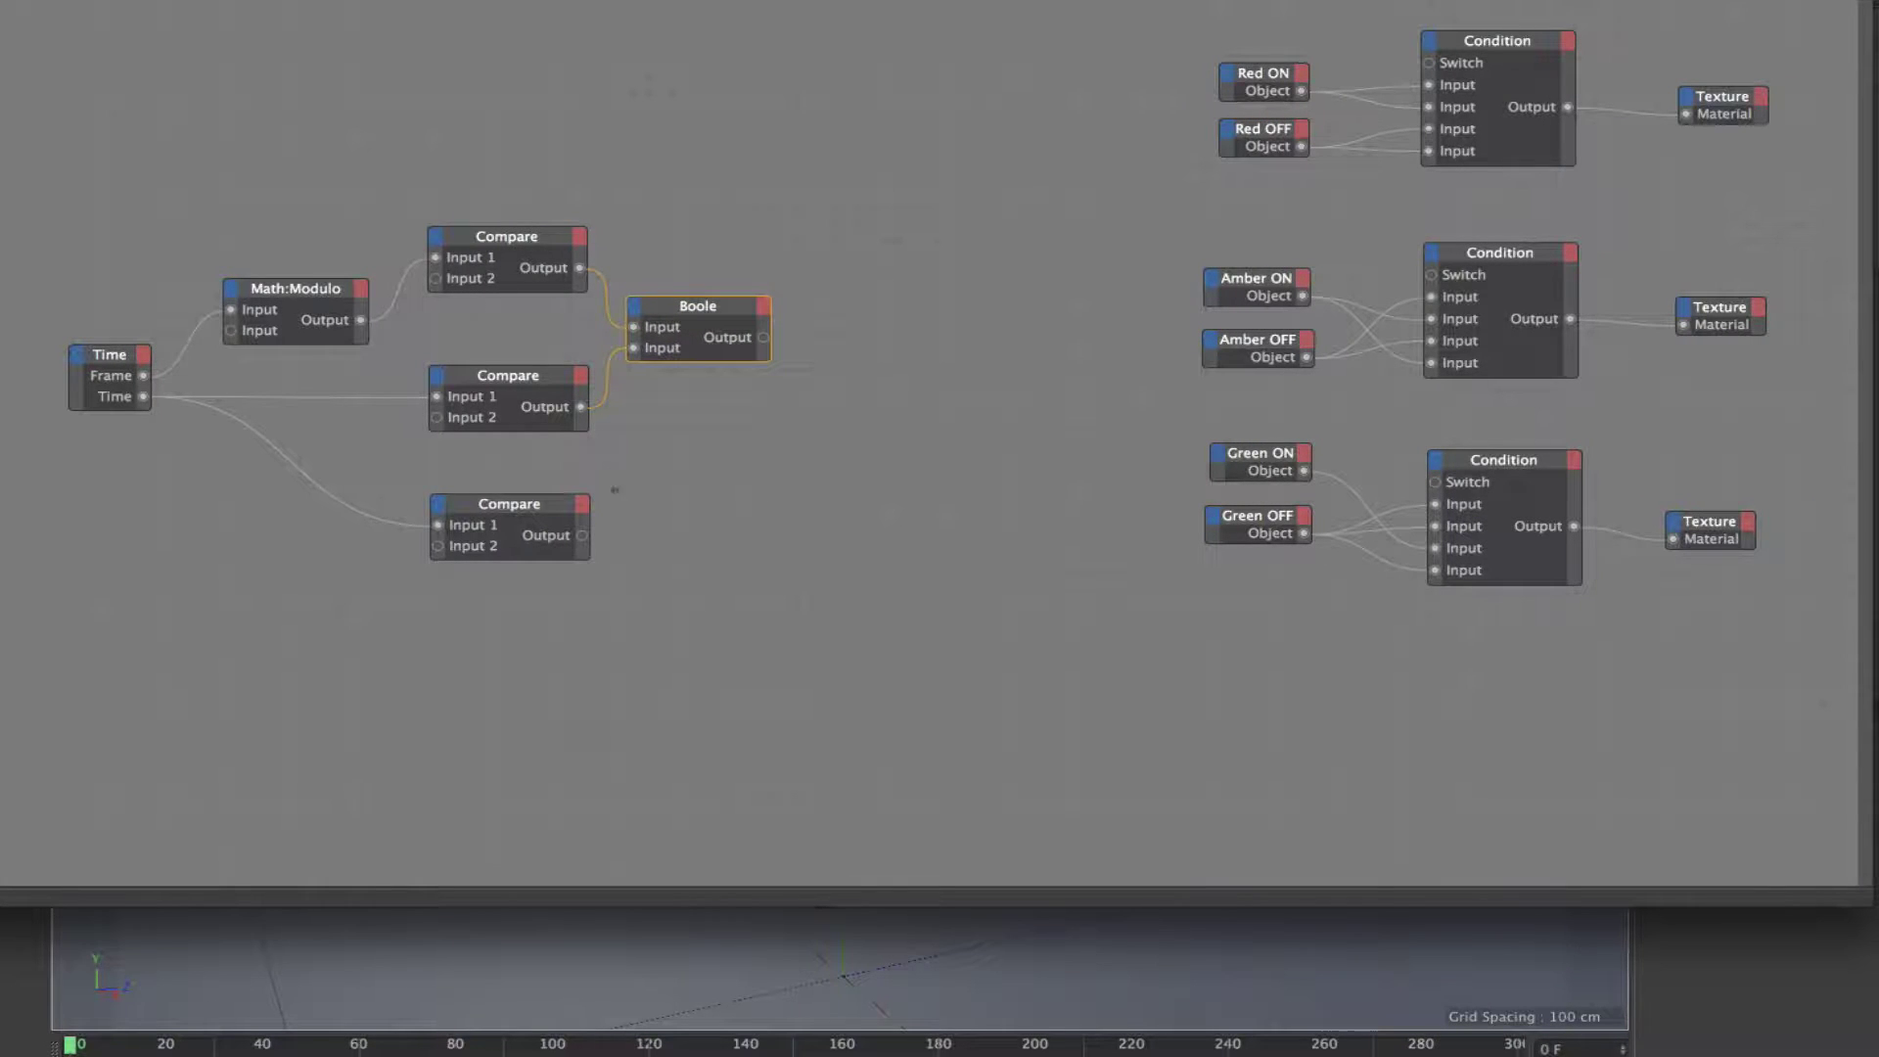
# - Add a MonoFlop node and place it to the right of the Boole node
pyautogui.rightClick(710, 493)
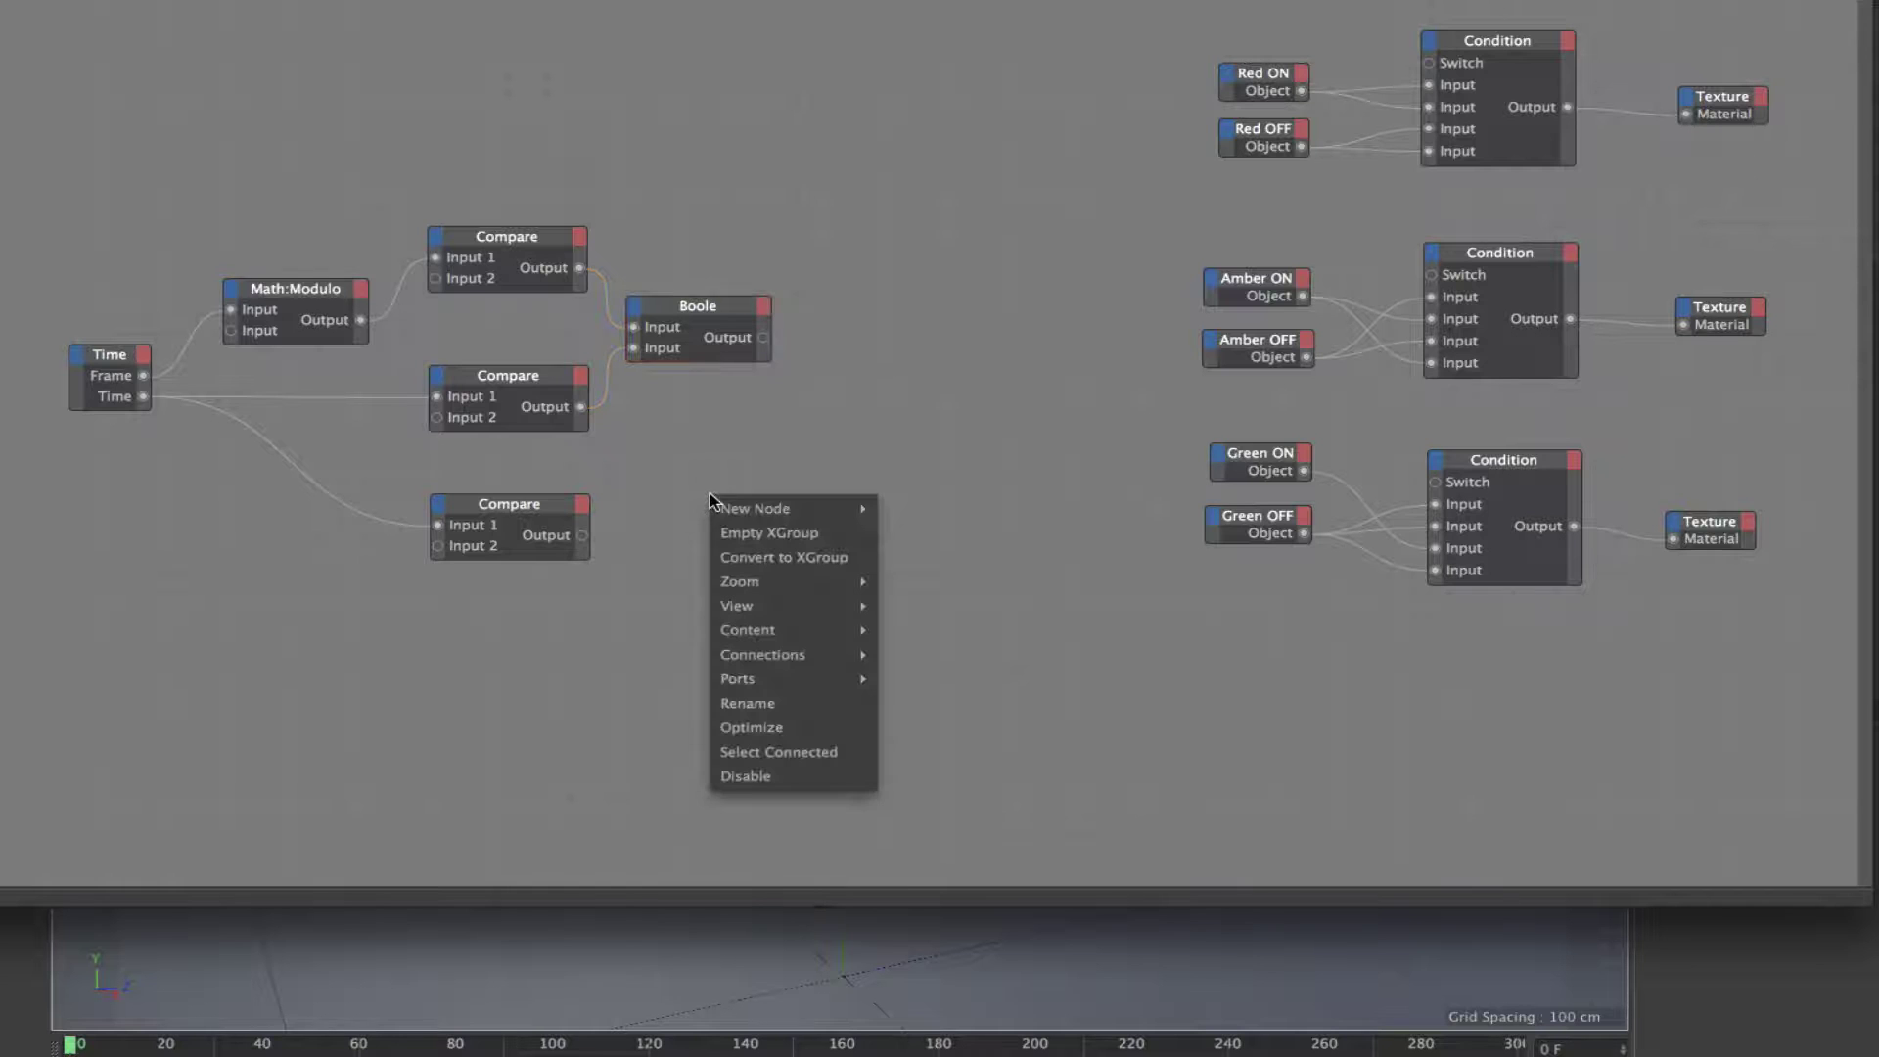
pyautogui.moveTo(776, 508)
pyautogui.moveTo(944, 519)
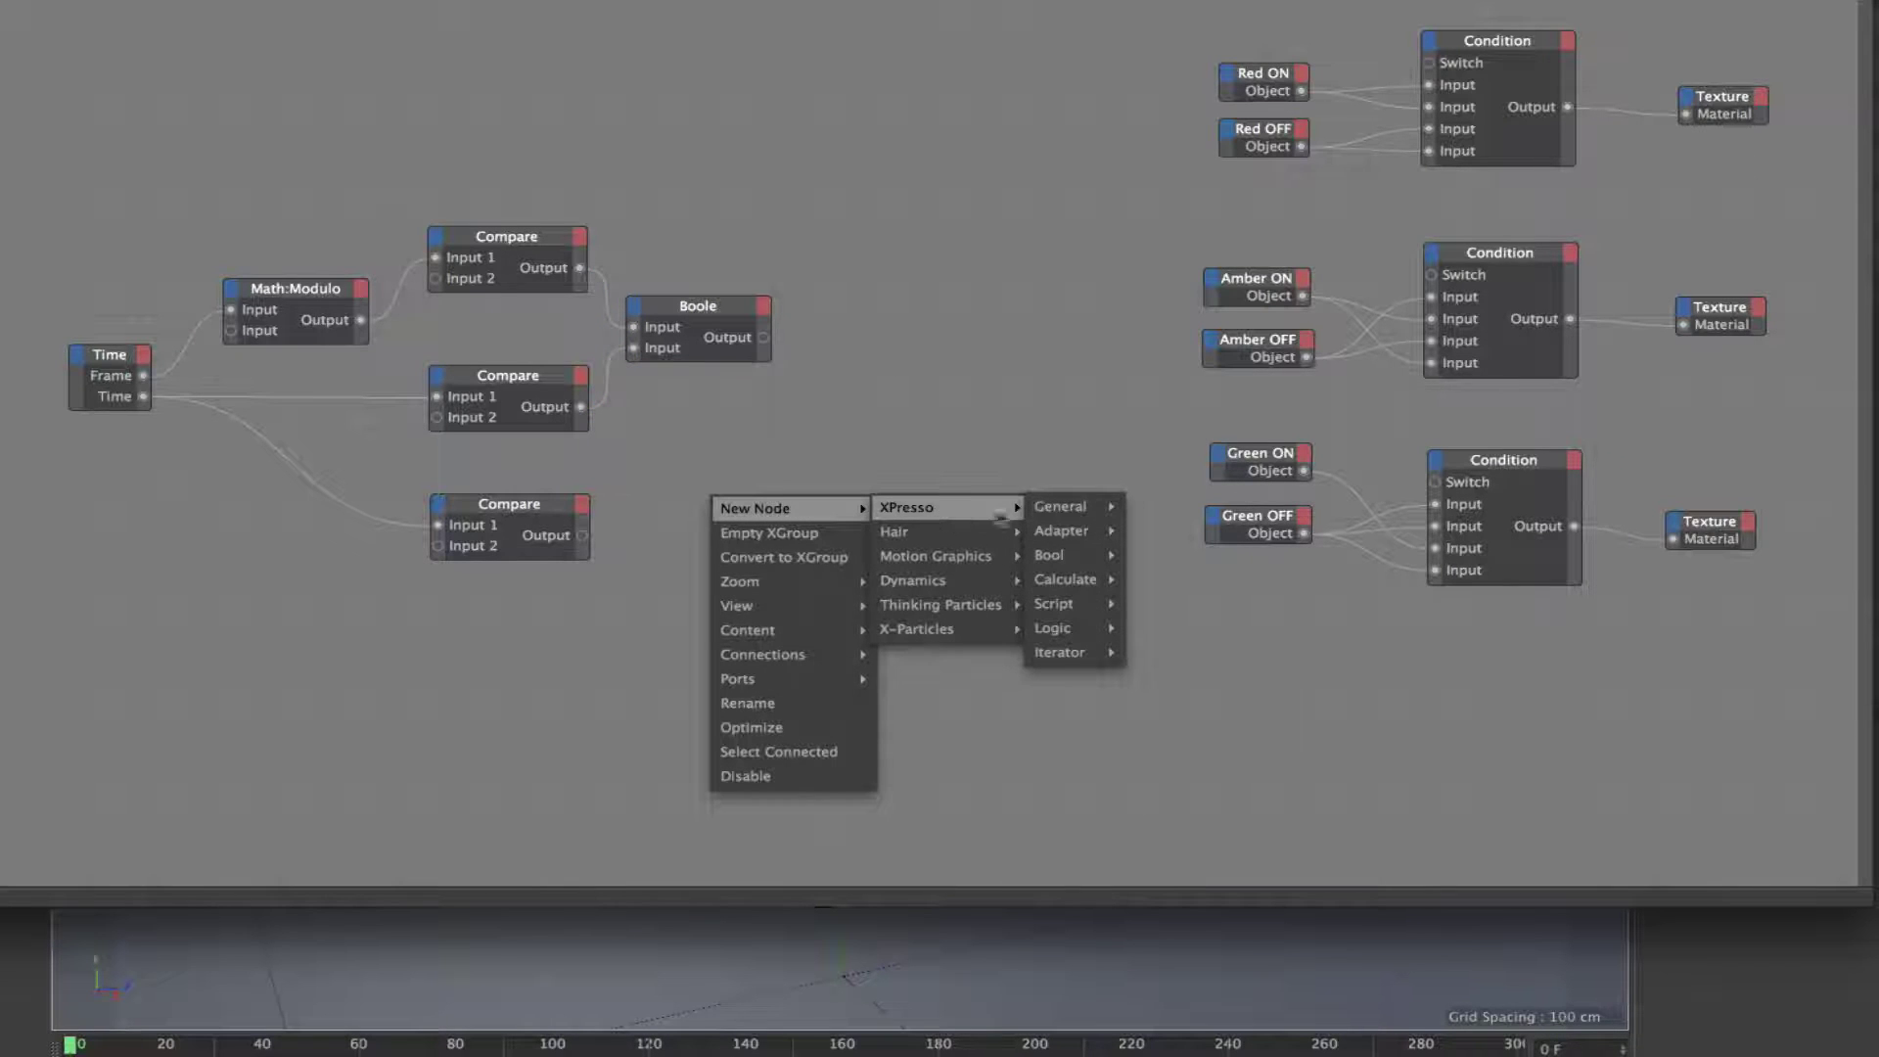
pyautogui.moveTo(1052, 514)
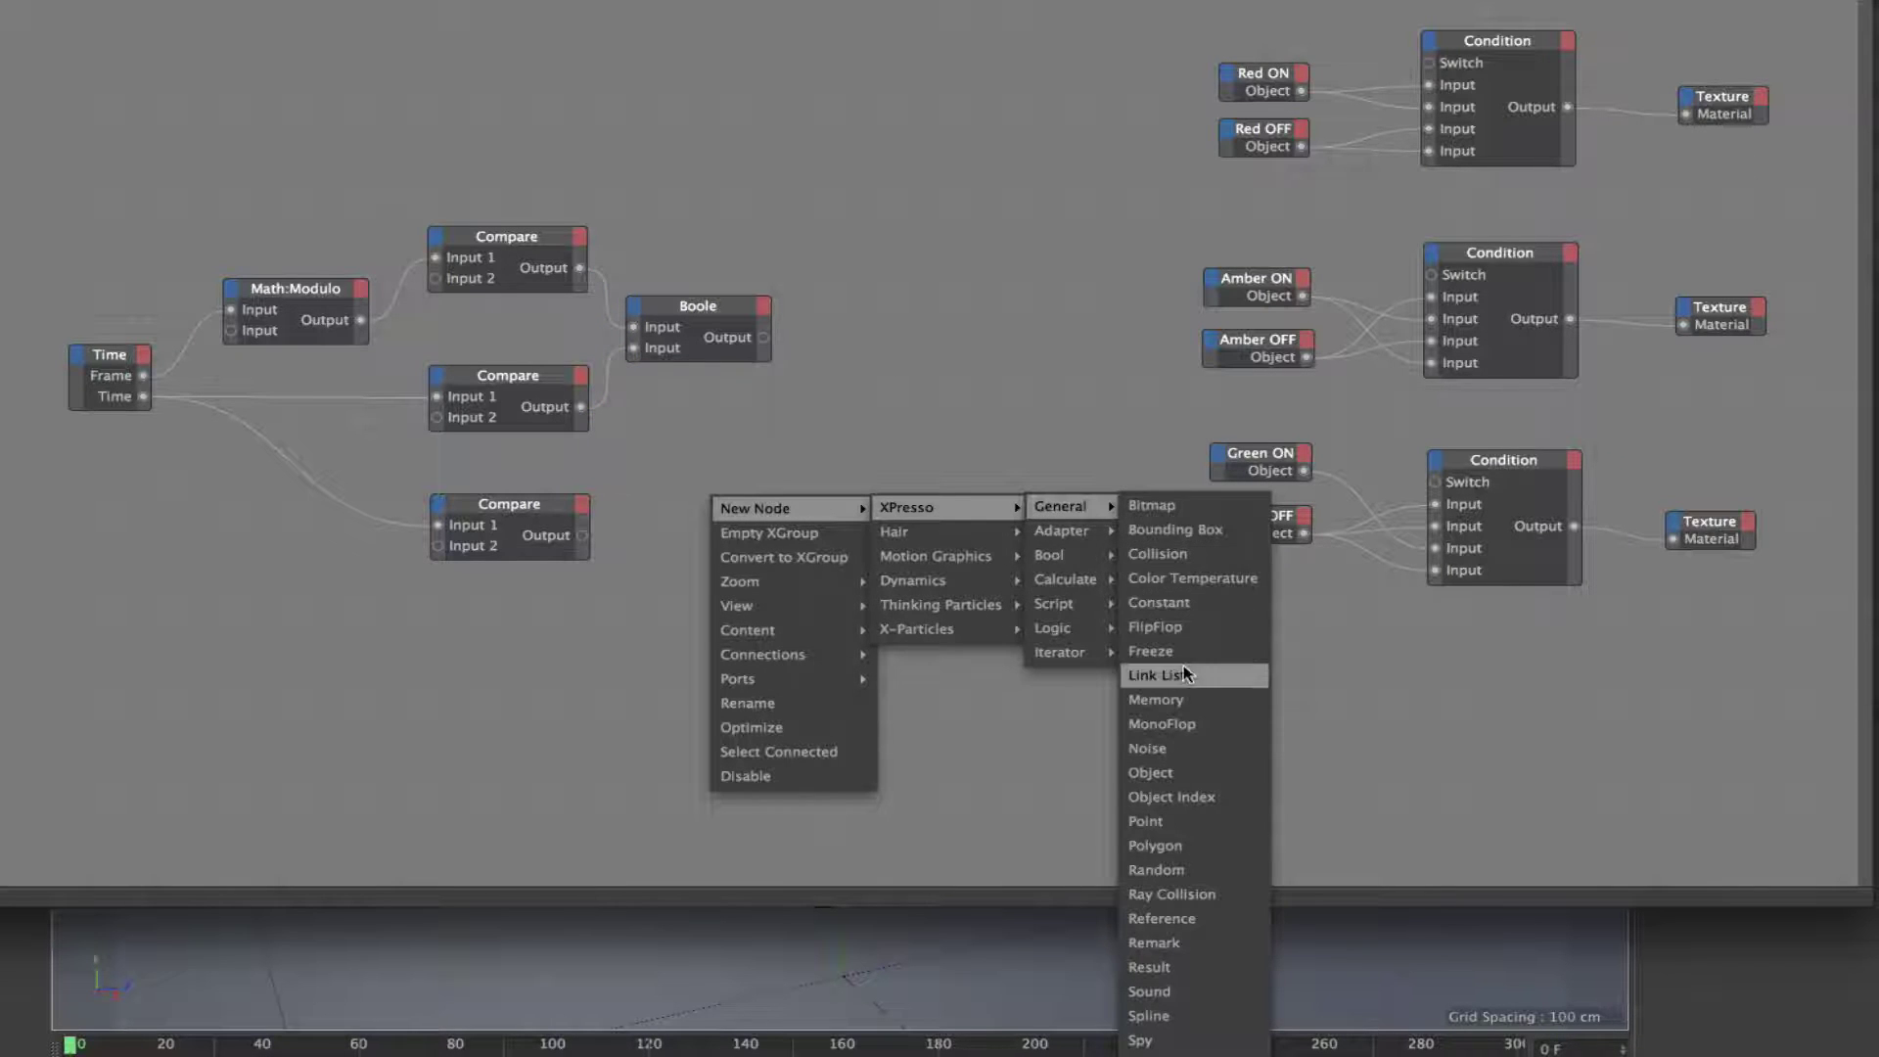
pyautogui.click(1156, 724)
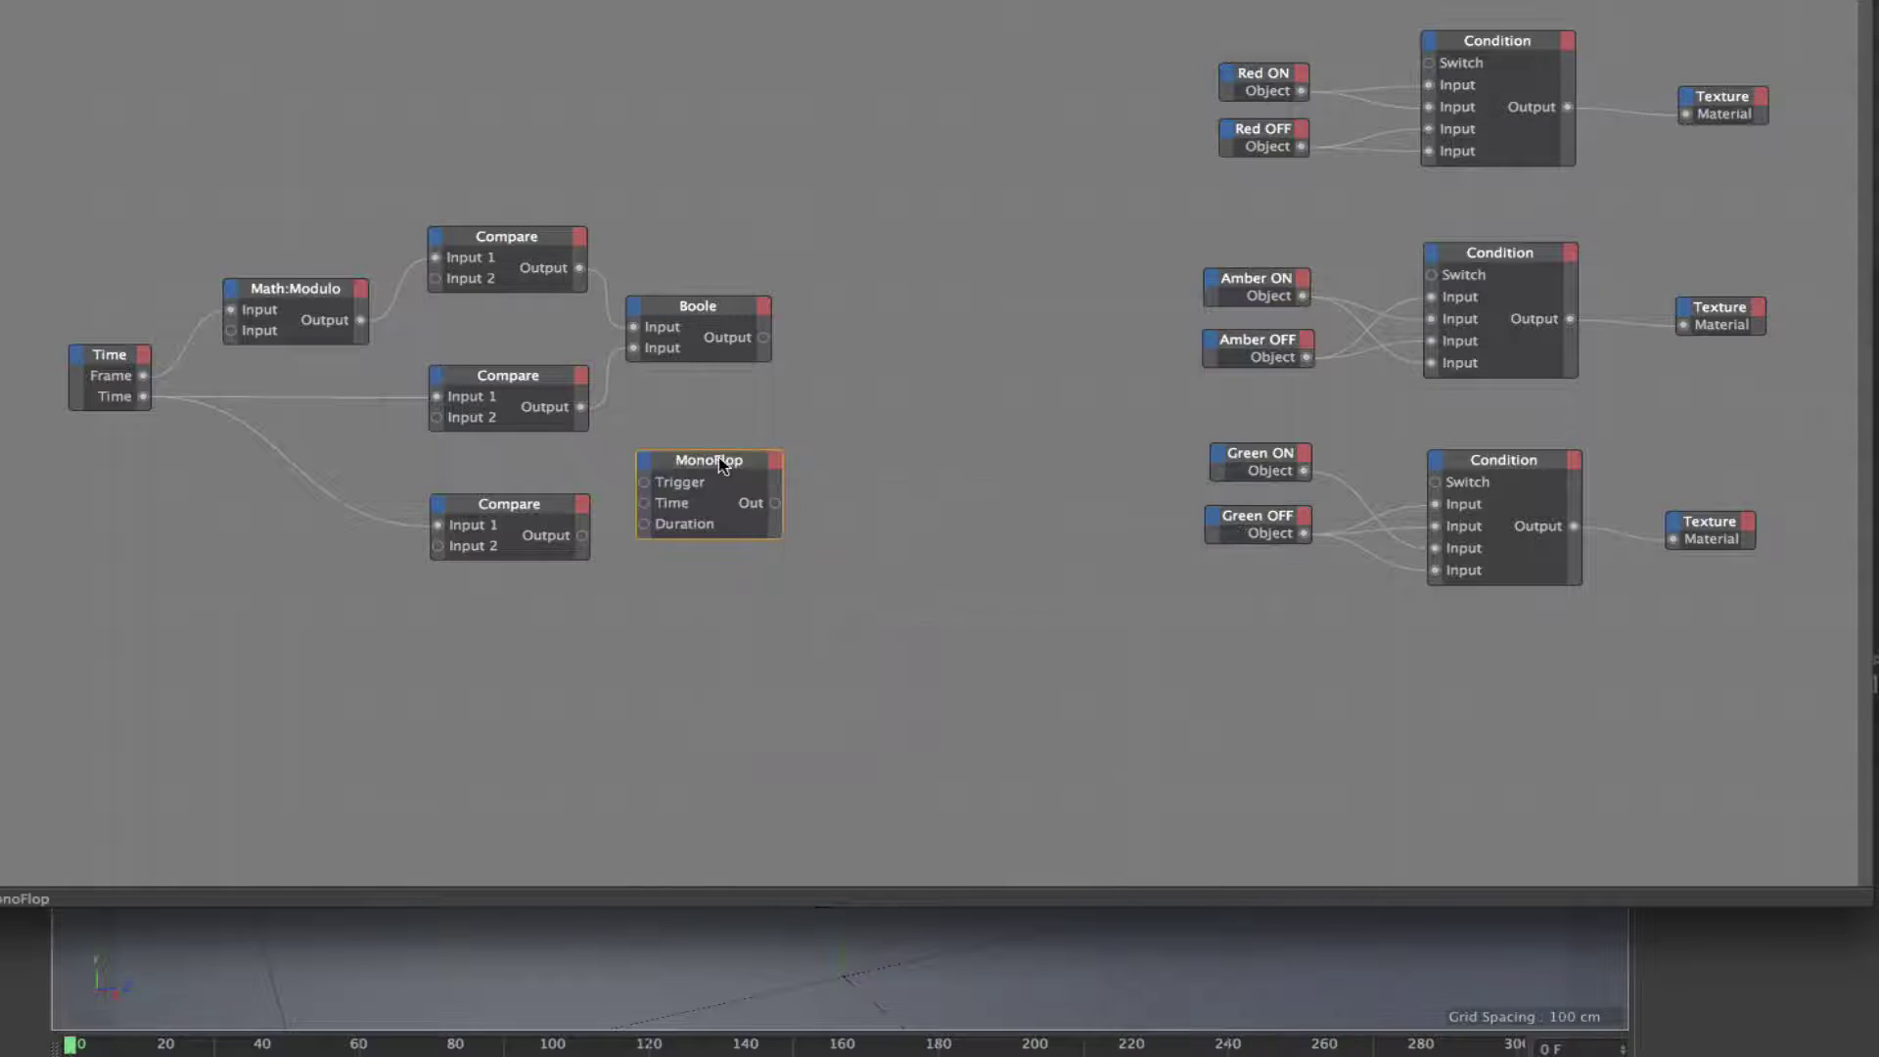
pyautogui.moveTo(724, 466); pyautogui.dragTo(912, 348)
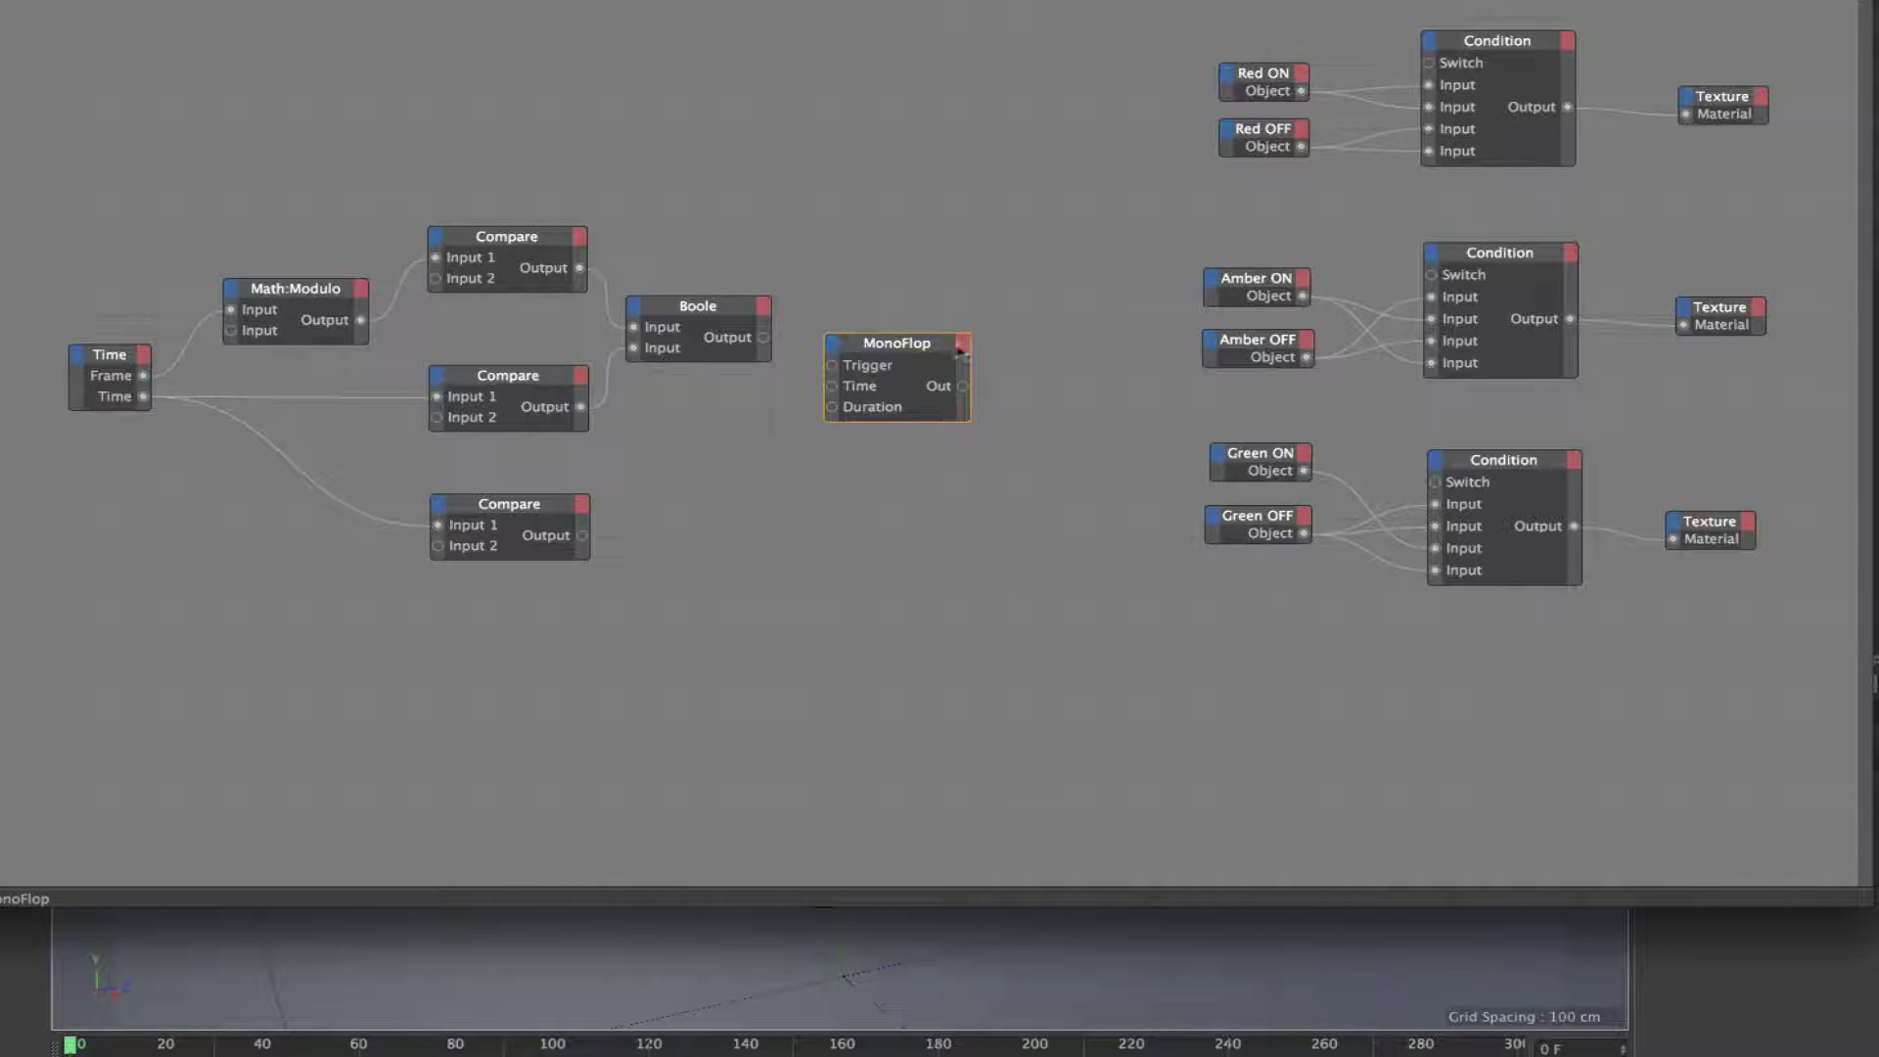
# - Add a Count output port and a Reset input port to the MonoFlop node, shift it slightly right and make it taller
pyautogui.click(961, 345)
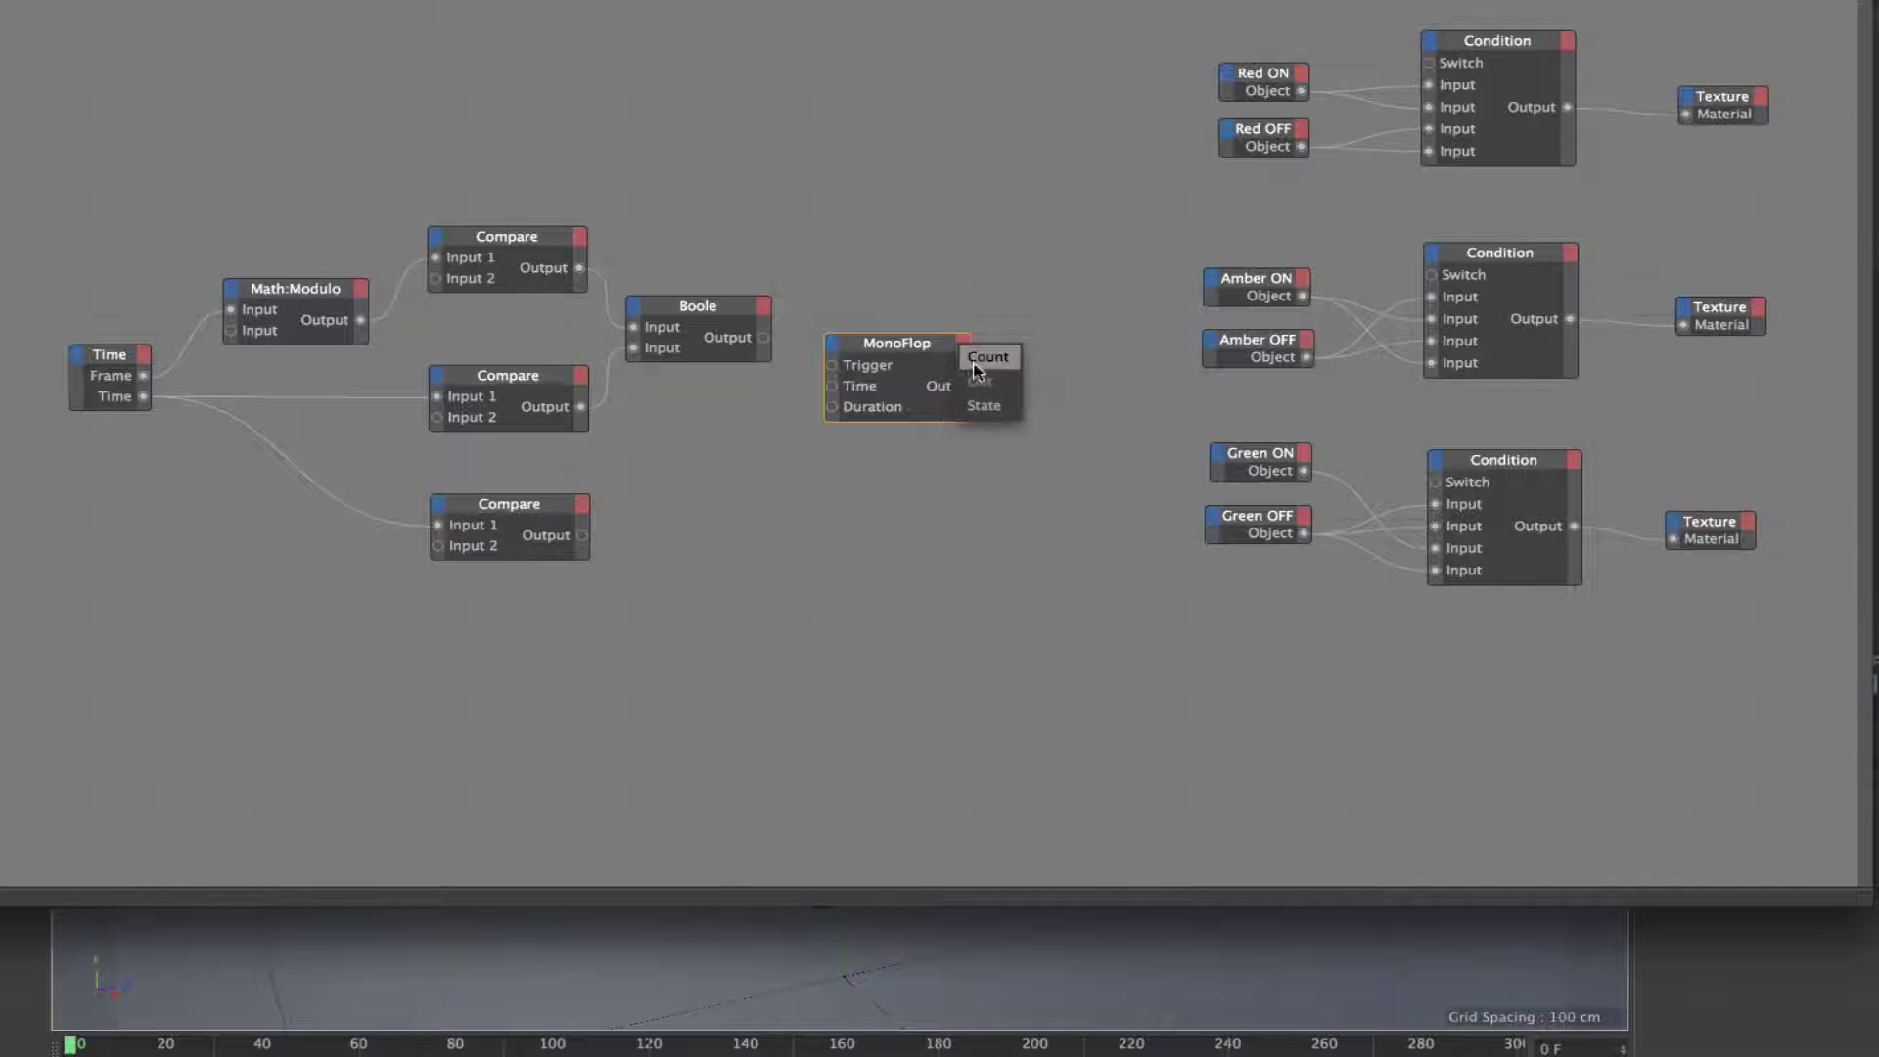
pyautogui.click(974, 362)
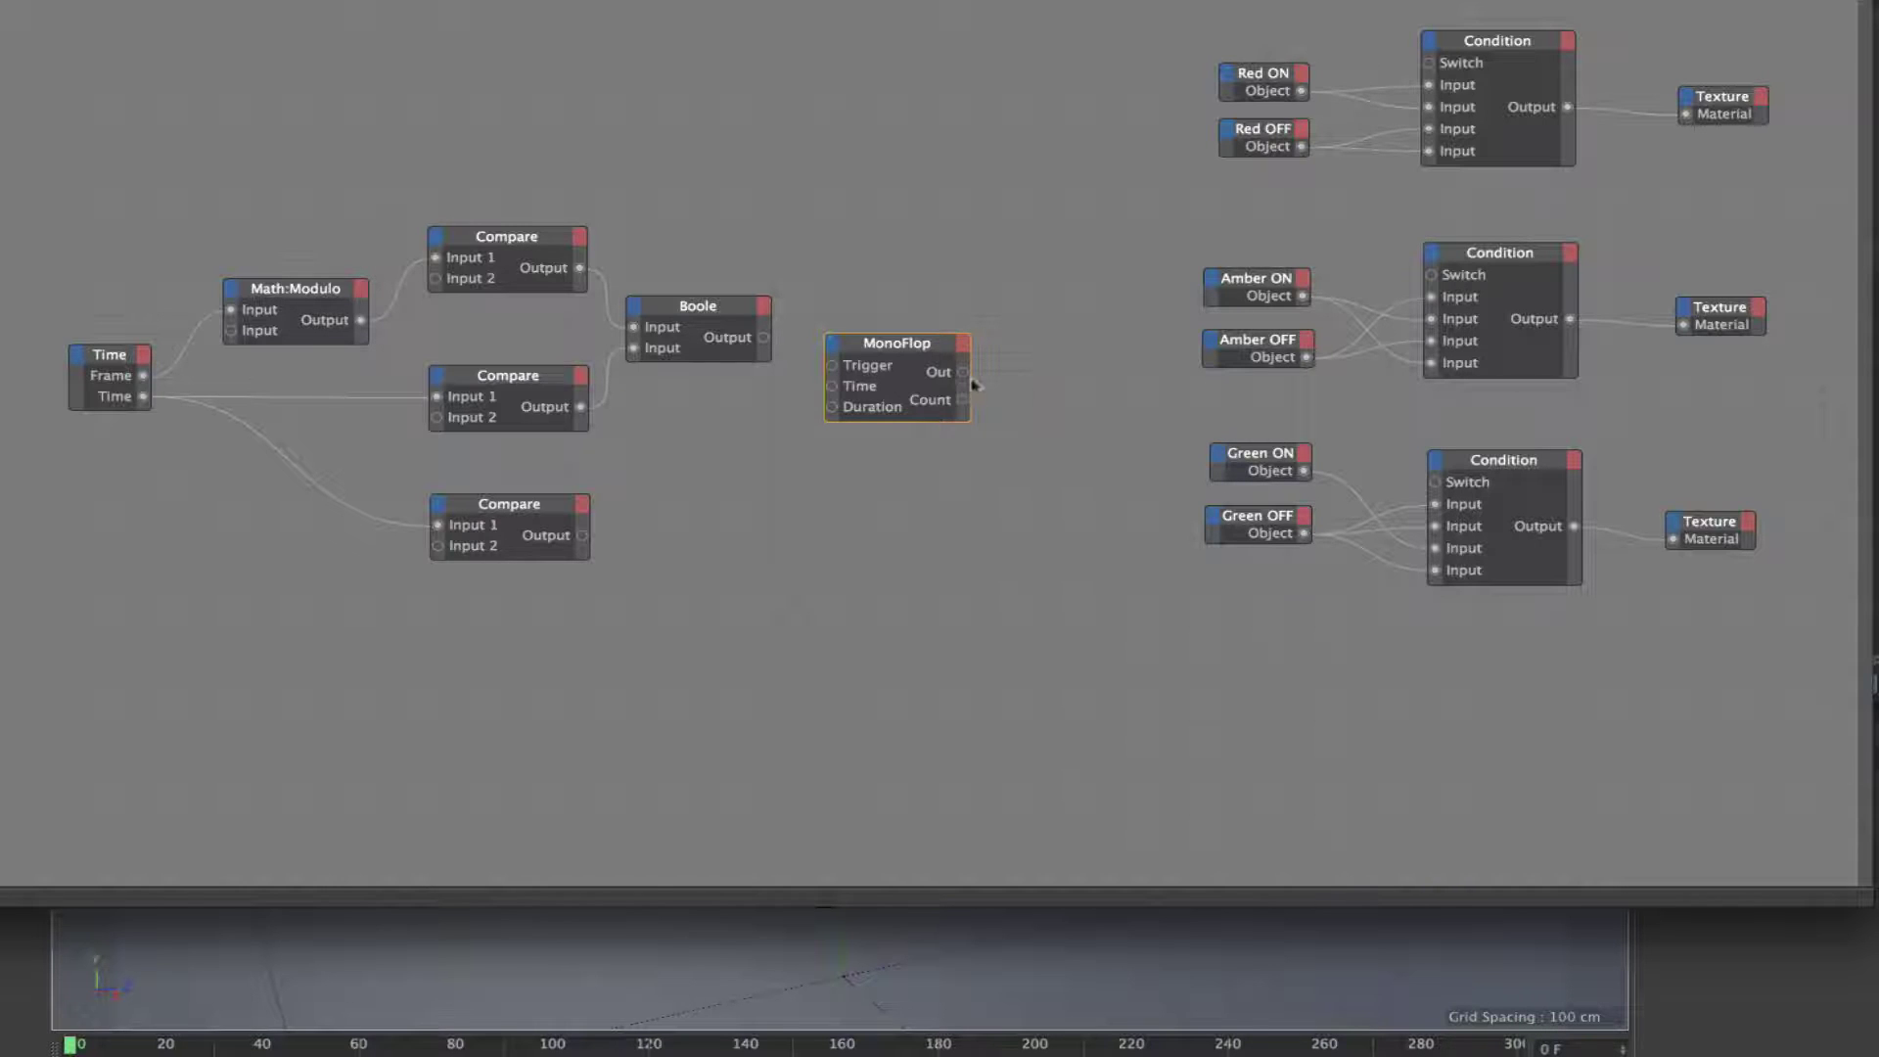
pyautogui.click(831, 346)
pyautogui.click(851, 385)
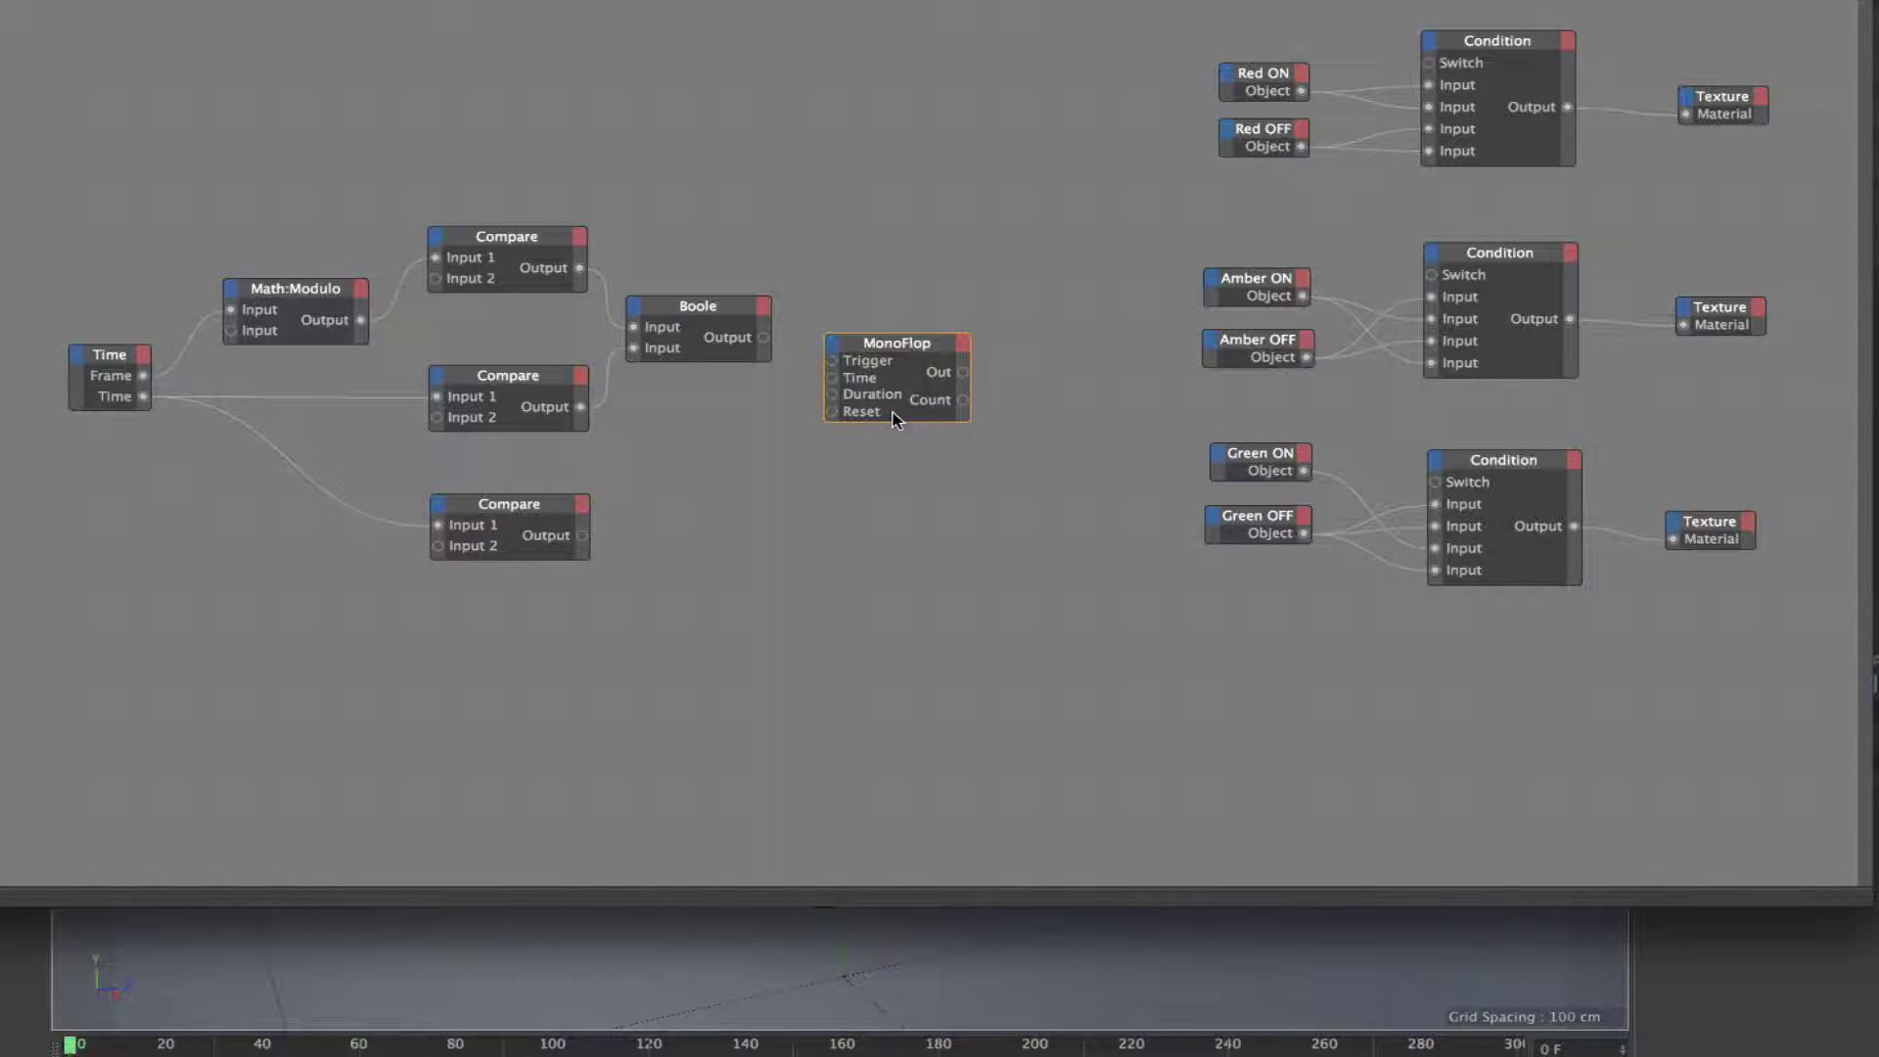
pyautogui.moveTo(927, 354); pyautogui.dragTo(948, 355)
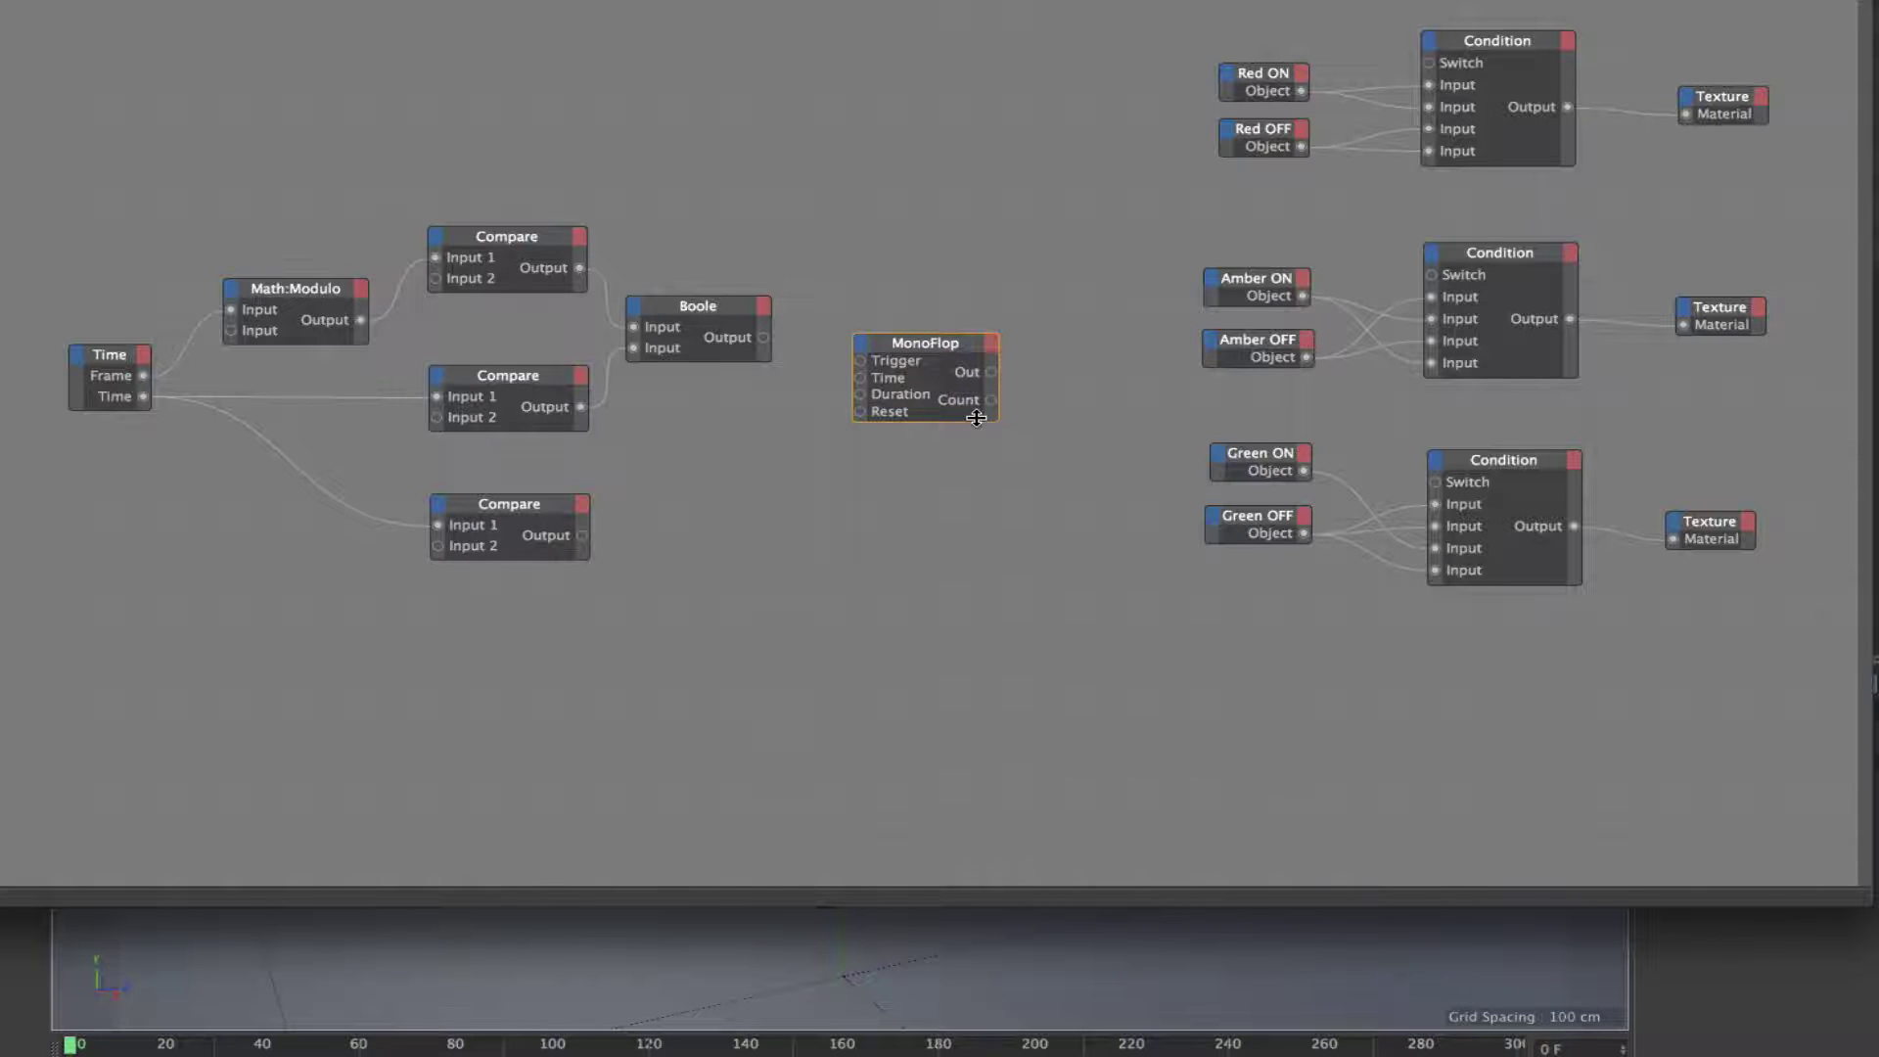
pyautogui.moveTo(976, 427); pyautogui.dragTo(976, 447)
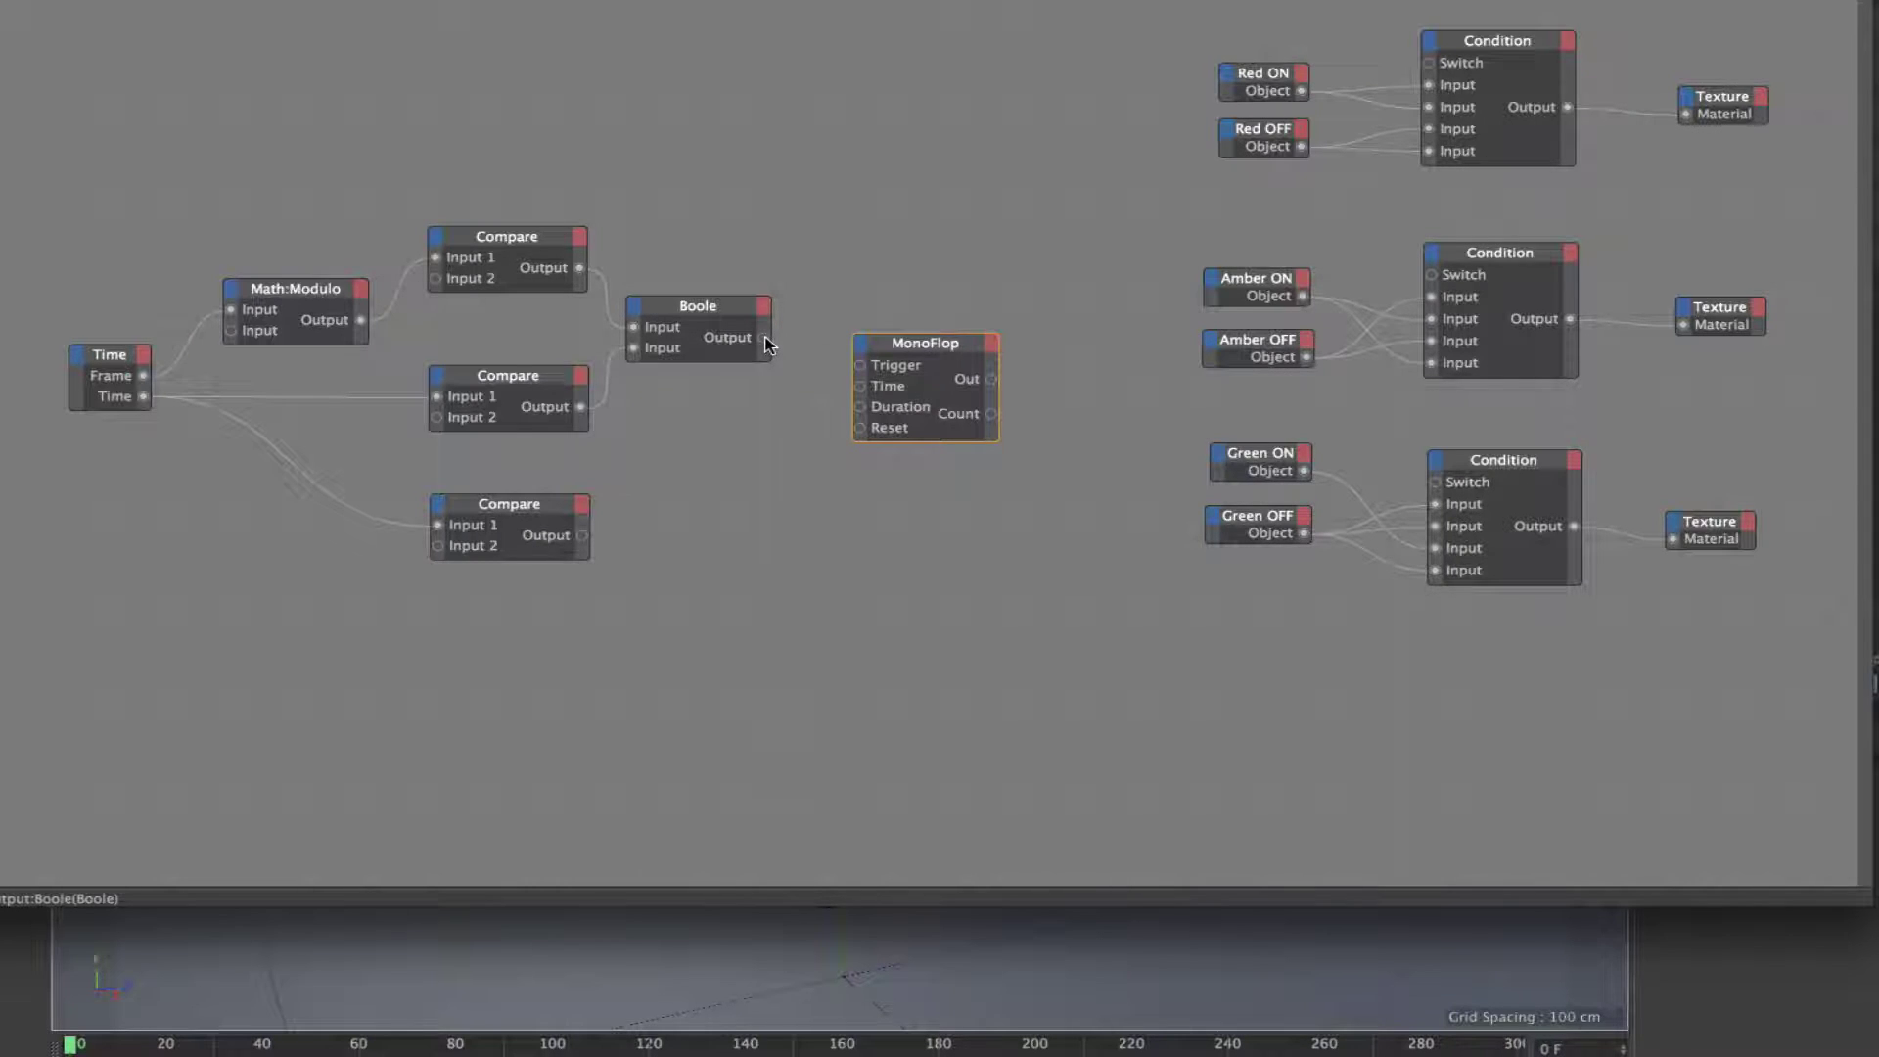
# - Connect the Boole node's output to the MonoFlop node's Trigger input and nudge the lowest Compare node slightly upward
pyautogui.moveTo(764, 340); pyautogui.dragTo(859, 366)
pyautogui.moveTo(502, 510); pyautogui.dragTo(506, 502)
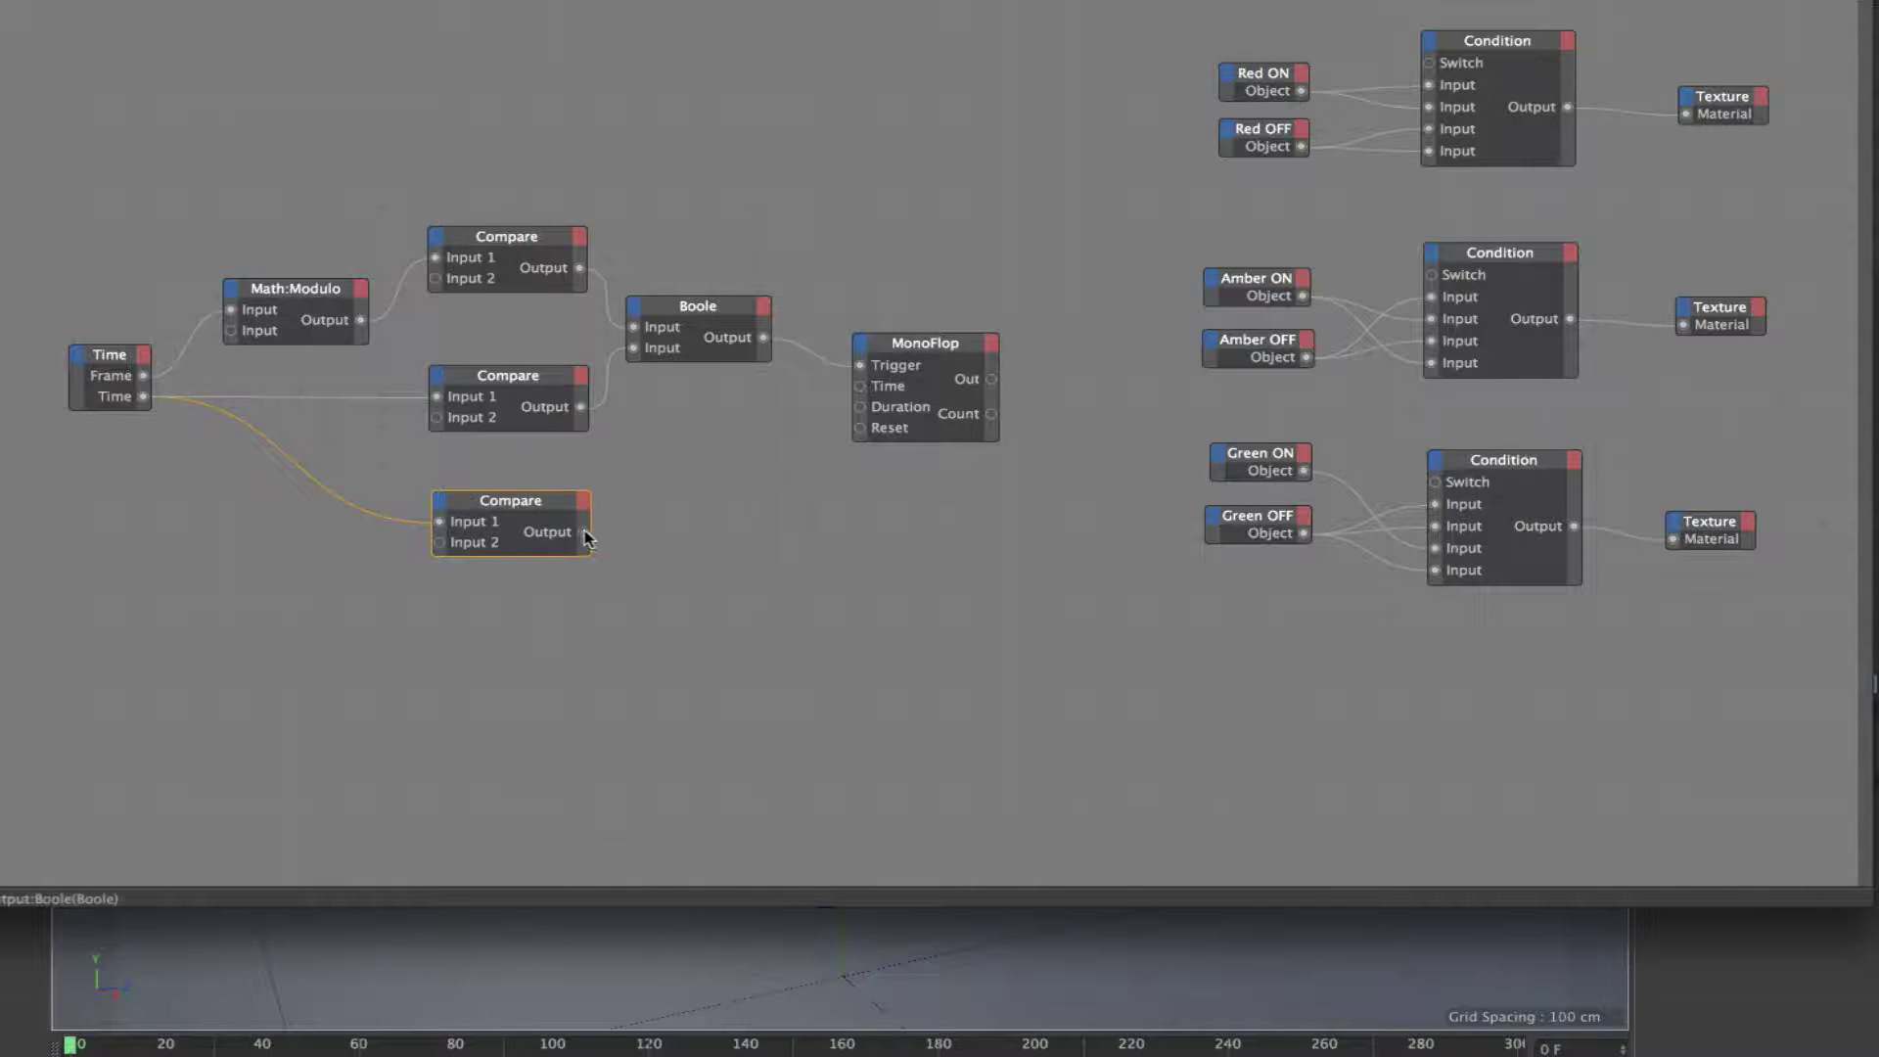
# - Connect the lowest Compare node's output to the MonoFlop node's Reset input and advance the timeline to frame 1
pyautogui.moveTo(584, 535); pyautogui.dragTo(861, 431)
pyautogui.moveTo(71, 1047); pyautogui.dragTo(74, 1048)
# - Add a Result node above the MonoFlop node, feed it from the Boole node's output and step from frame 0 to frame 1
pyautogui.rightClick(839, 580)
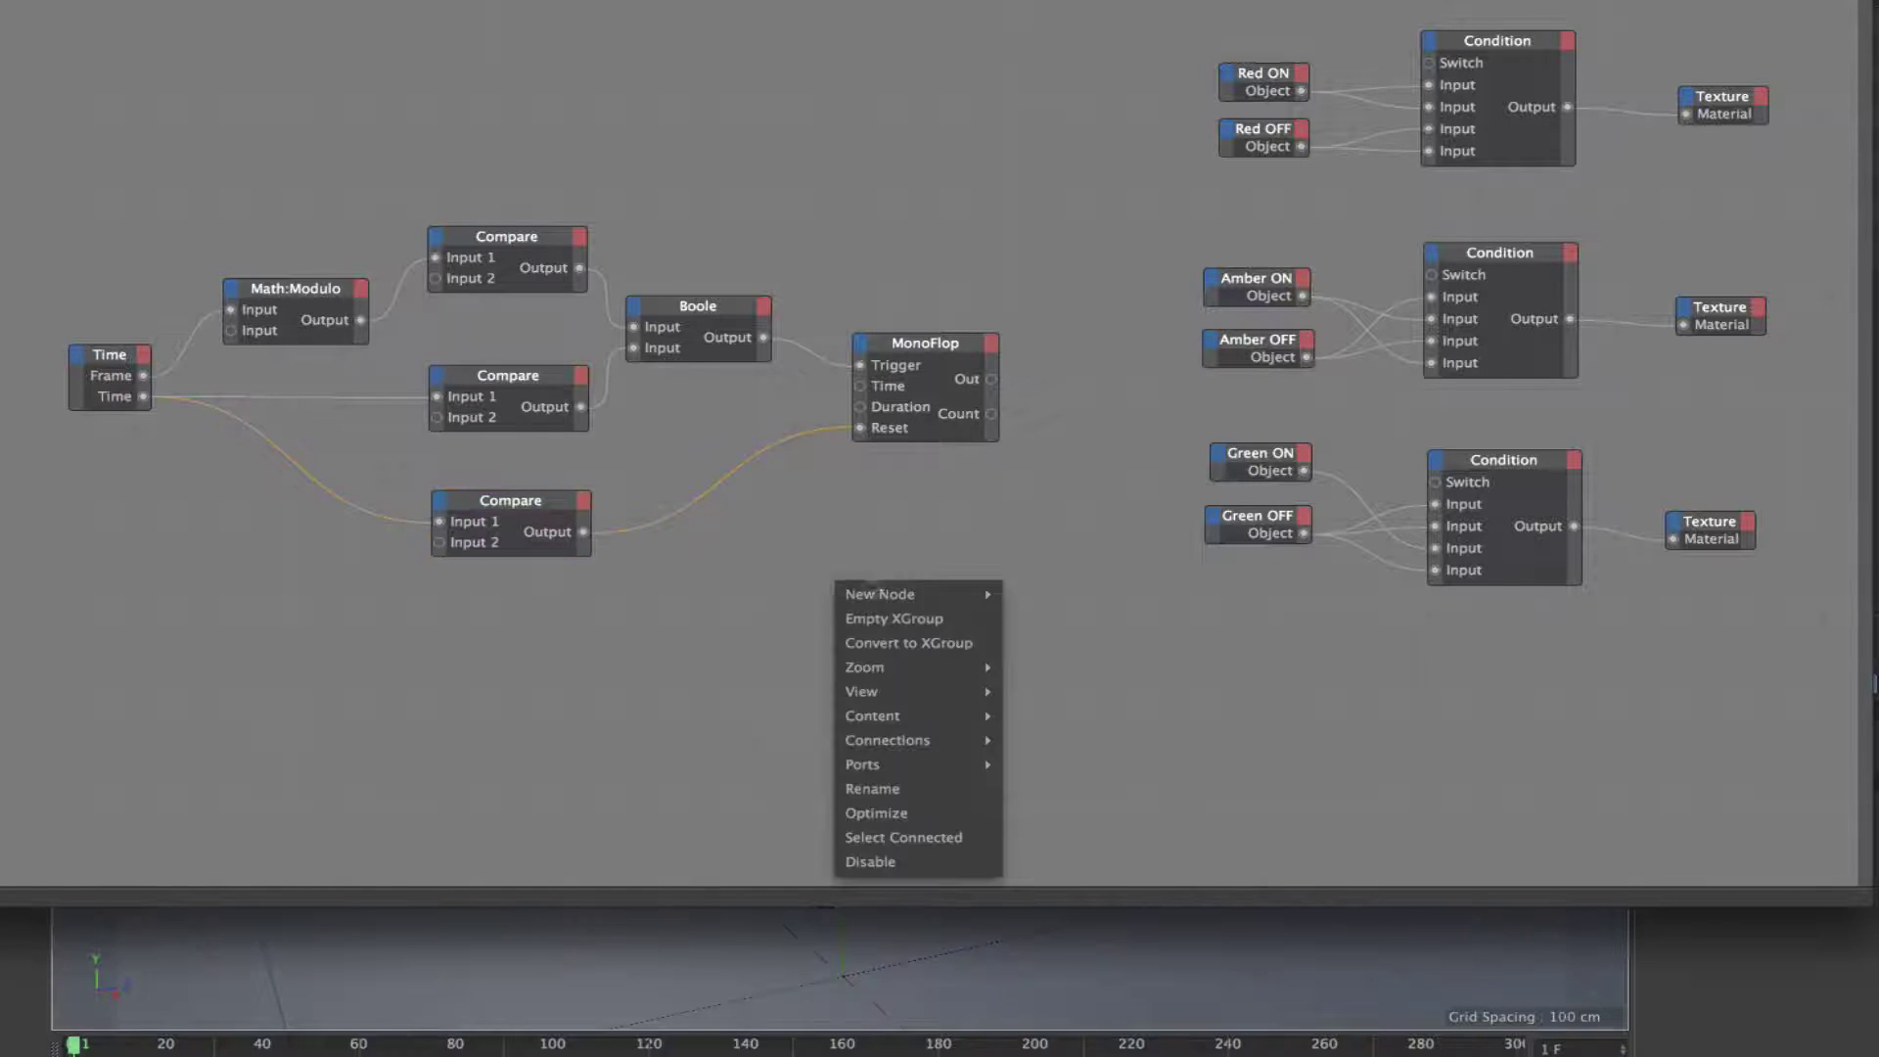
pyautogui.moveTo(915, 594)
pyautogui.moveTo(1037, 593)
pyautogui.moveTo(1186, 592)
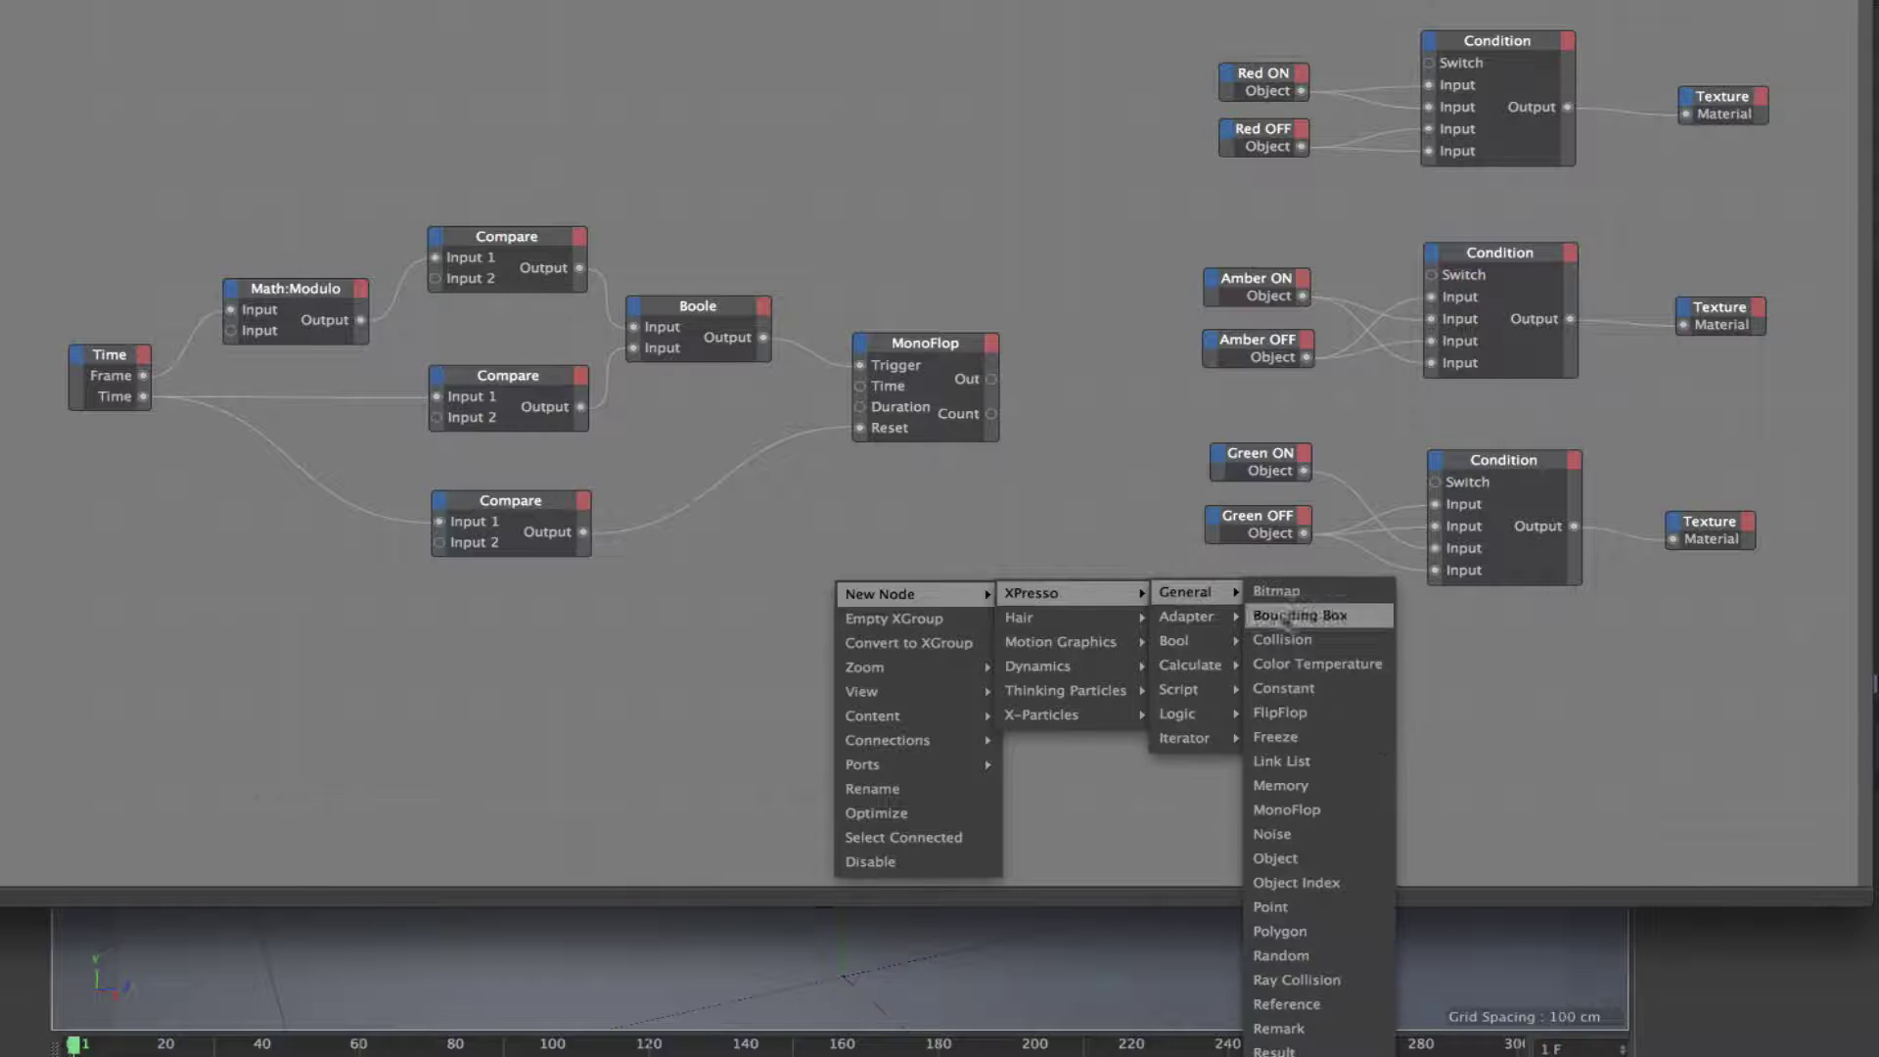
pyautogui.click(1274, 1049)
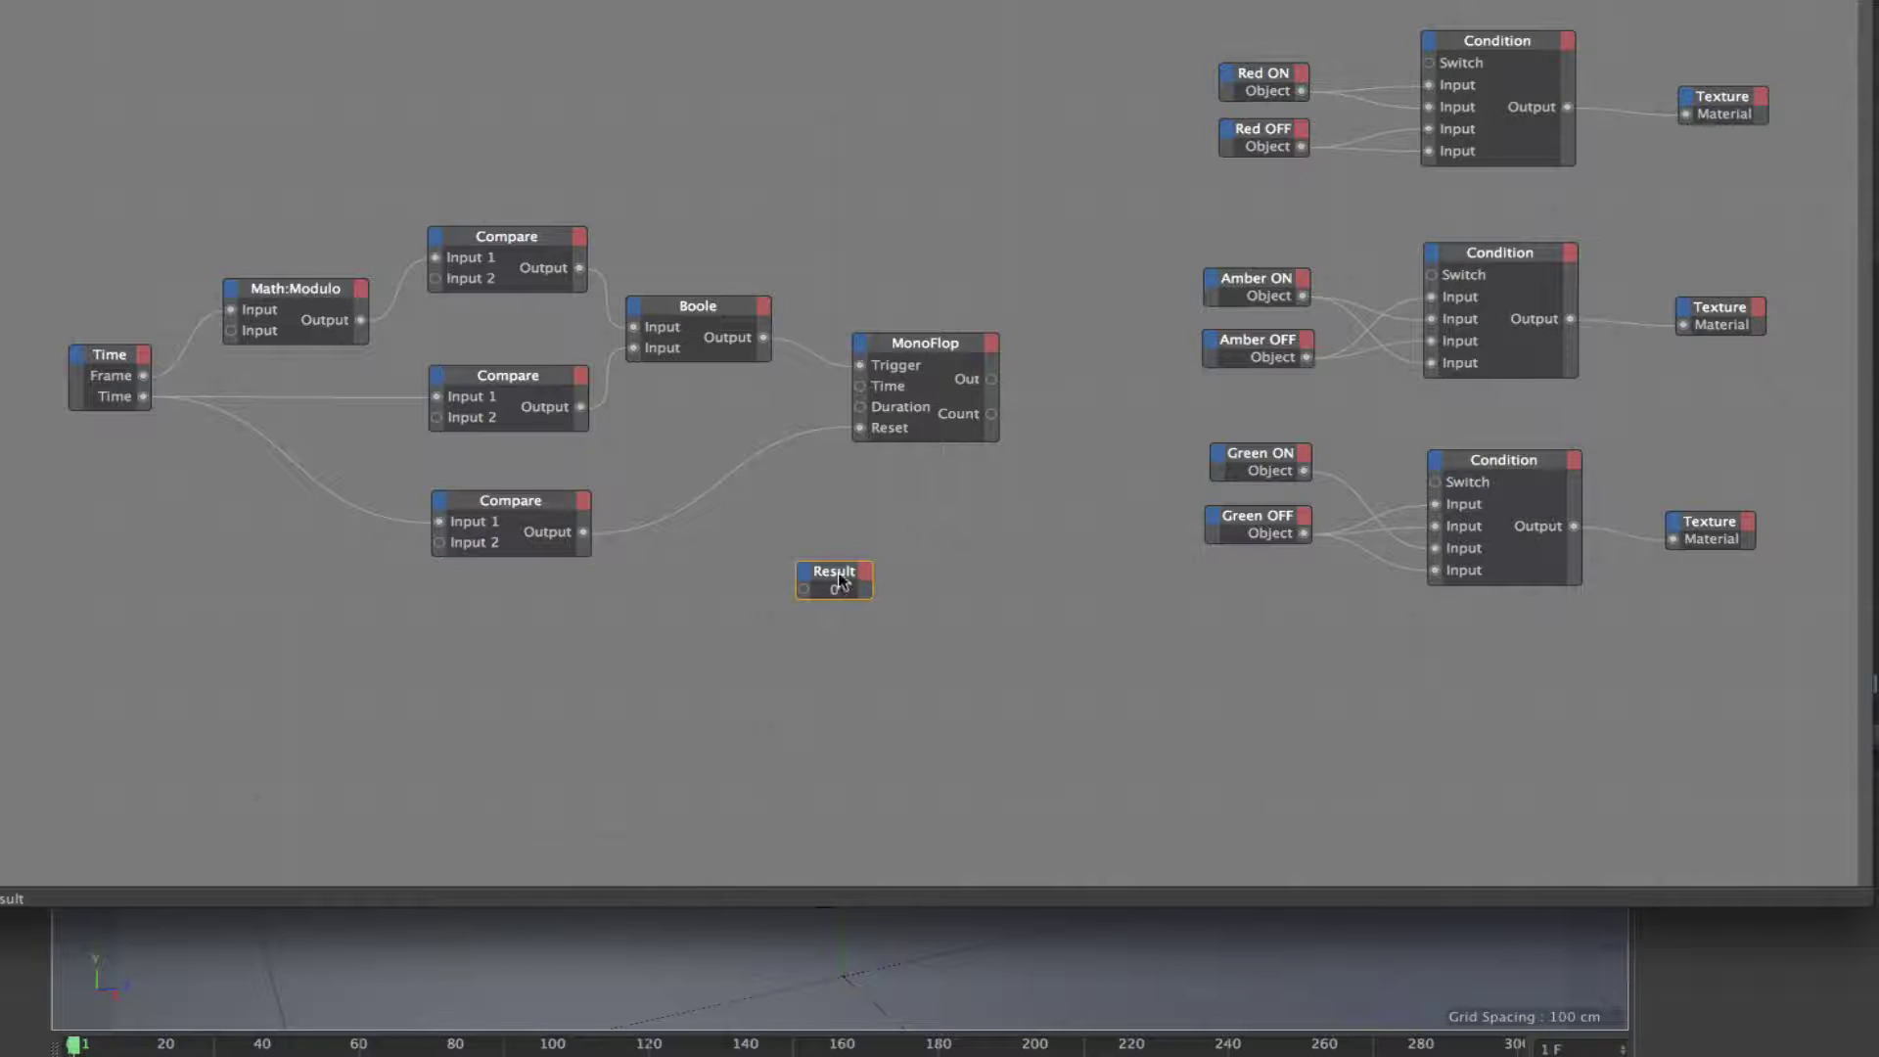
pyautogui.moveTo(840, 580); pyautogui.dragTo(879, 178)
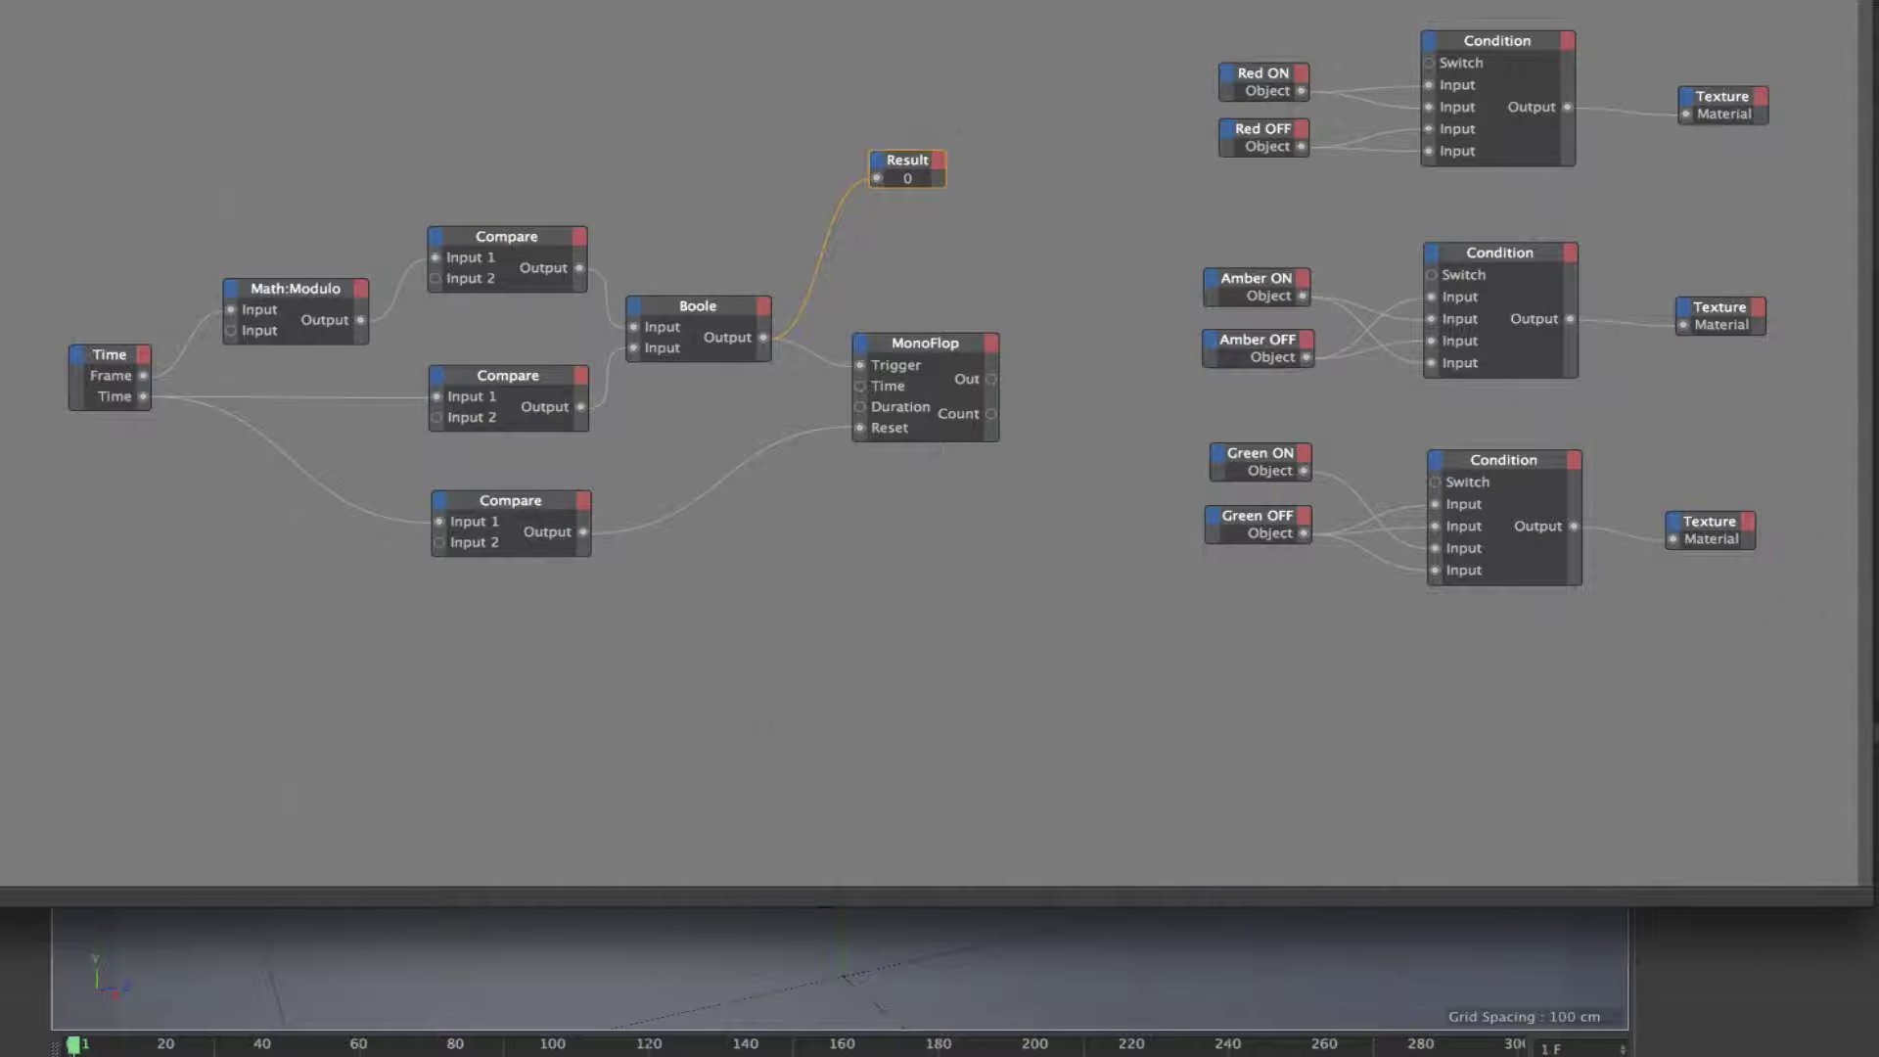
pyautogui.hotkey('shift', 'f')
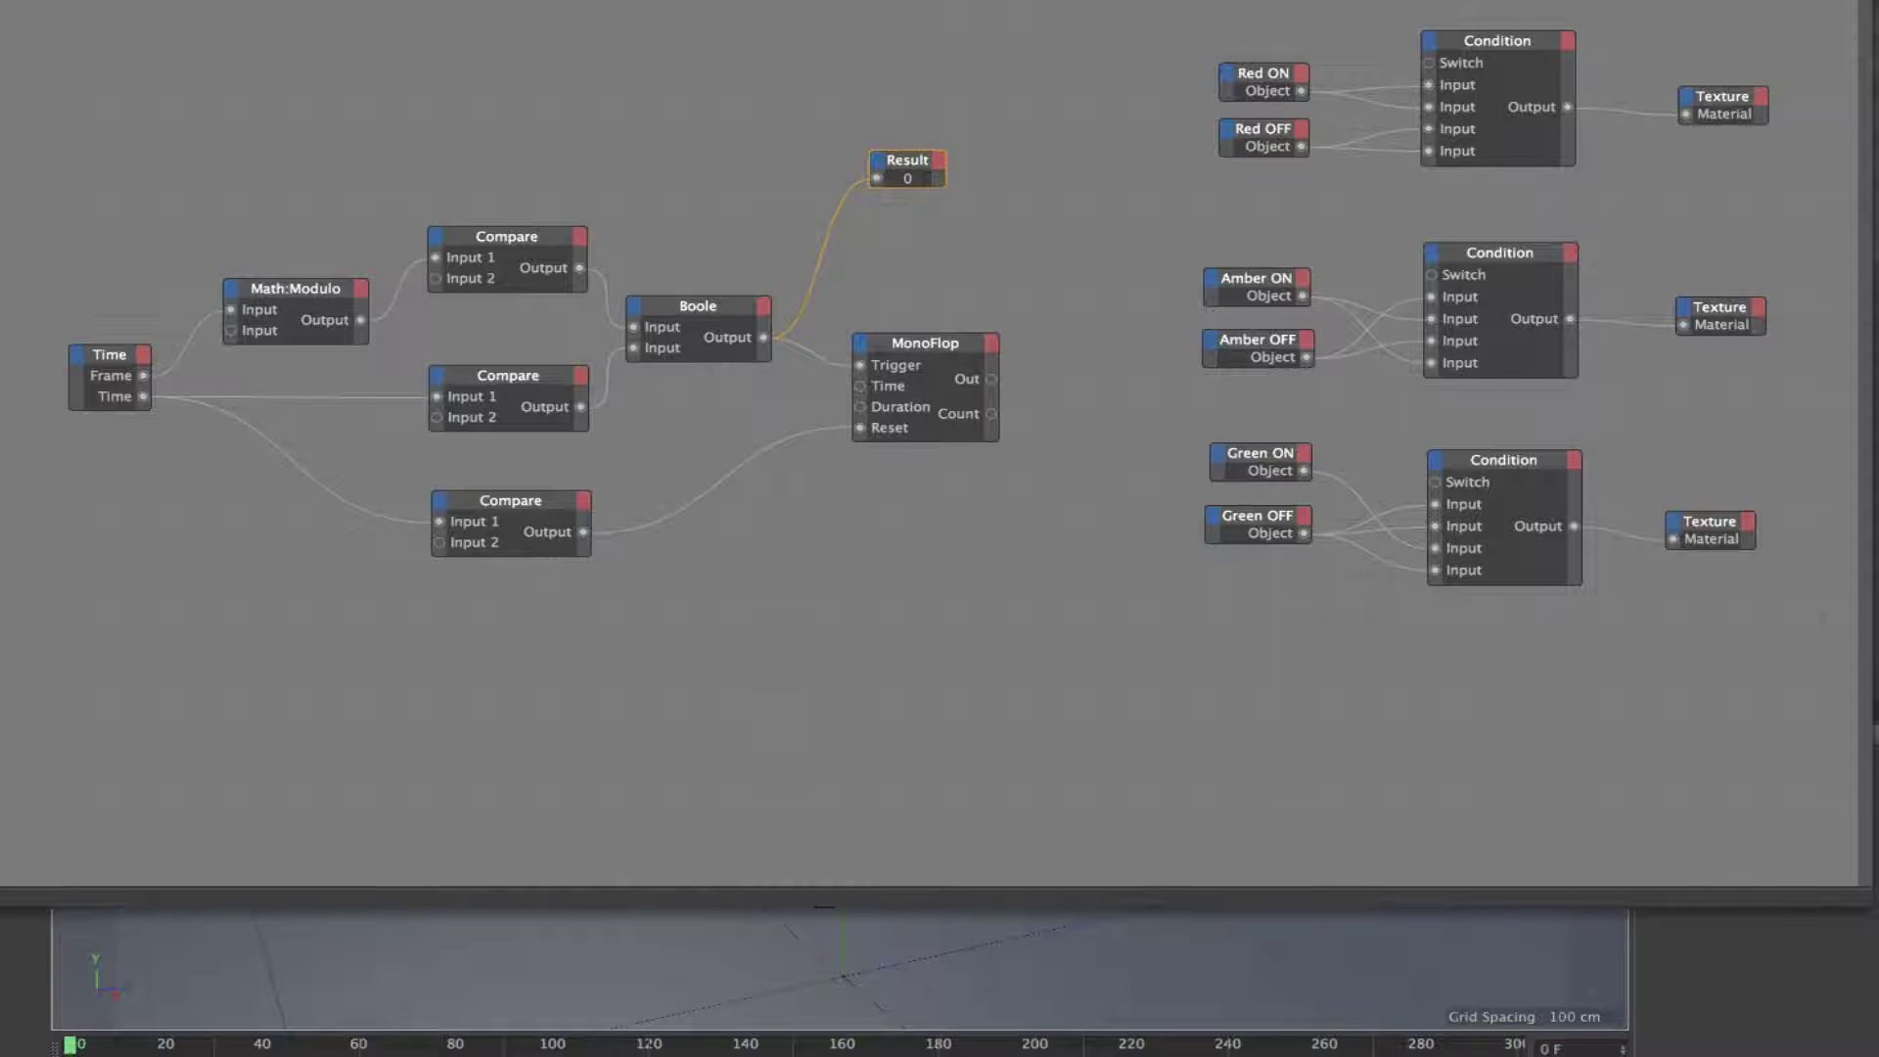
pyautogui.press('g')
# - Toggle Animation Refresh for the XPresso calculation
pyautogui.rightClick(919, 163)
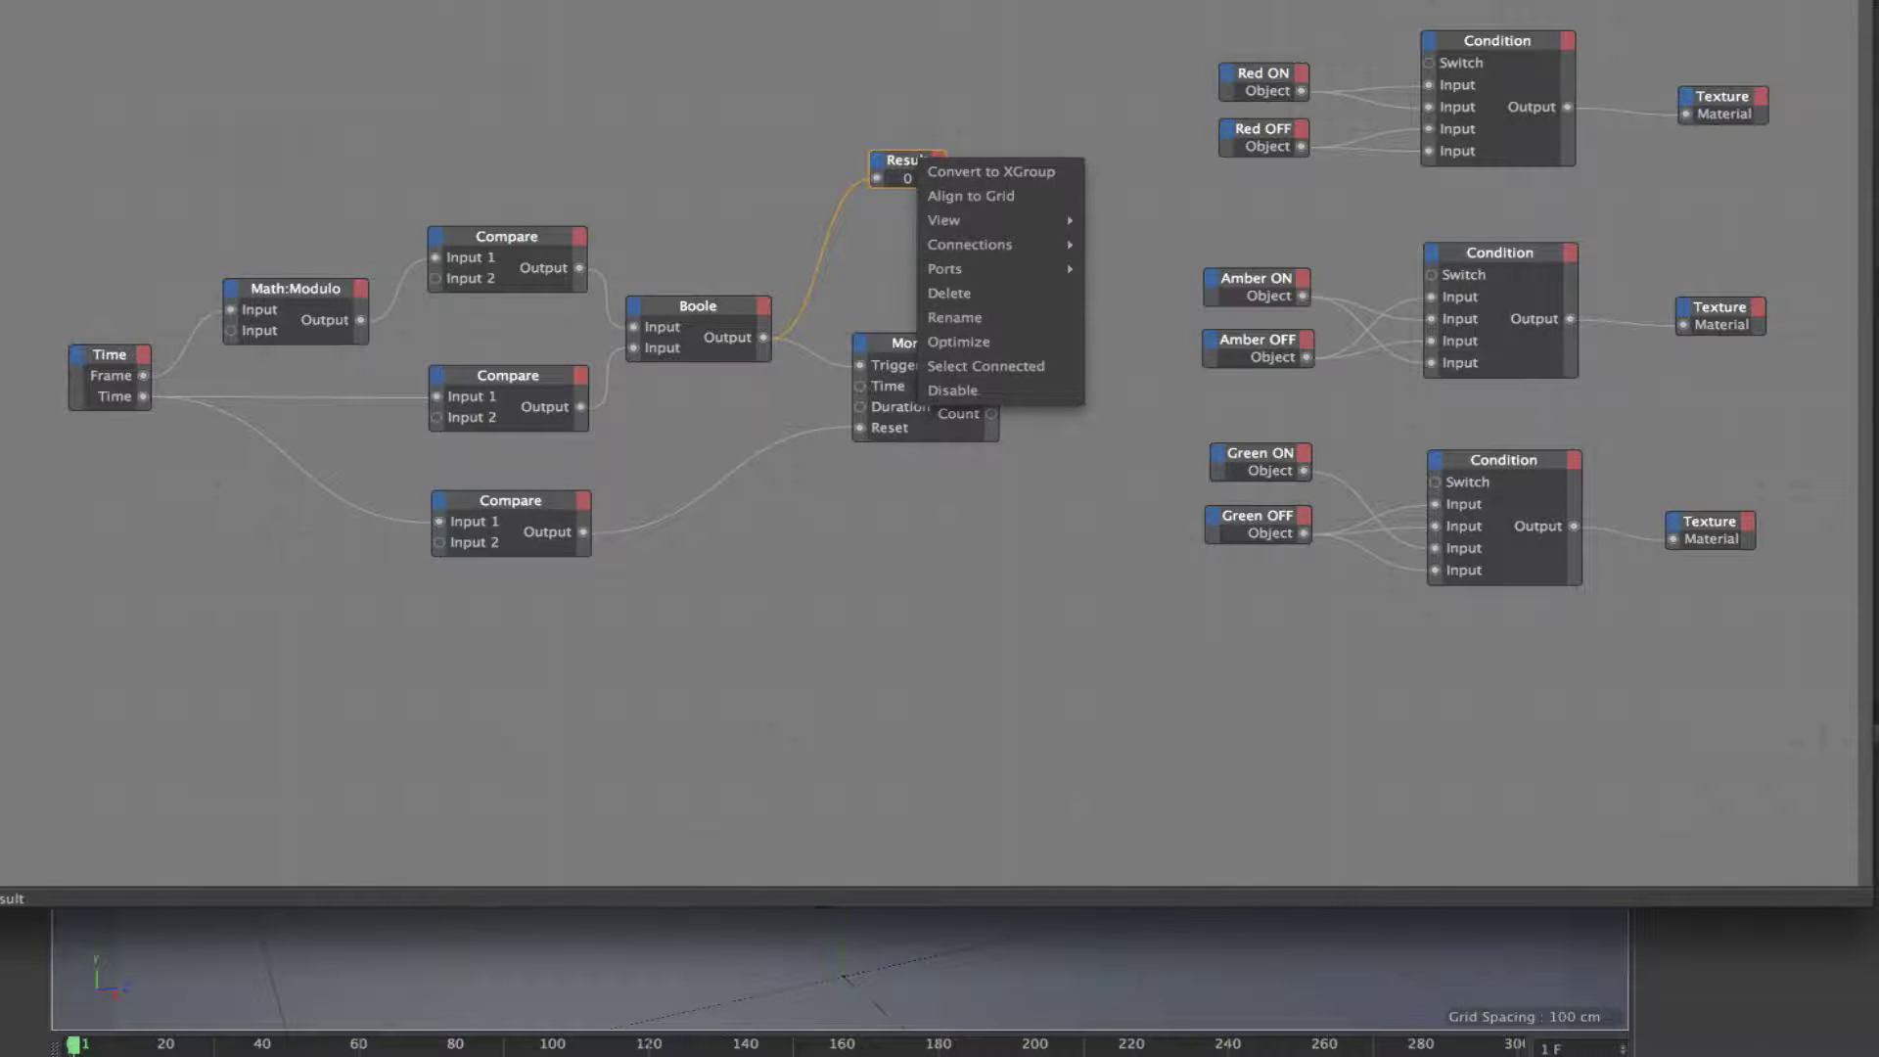
pyautogui.press('Escape')
pyautogui.moveTo(939, 2); pyautogui.dragTo(1073, 2)
pyautogui.click(103, 1)
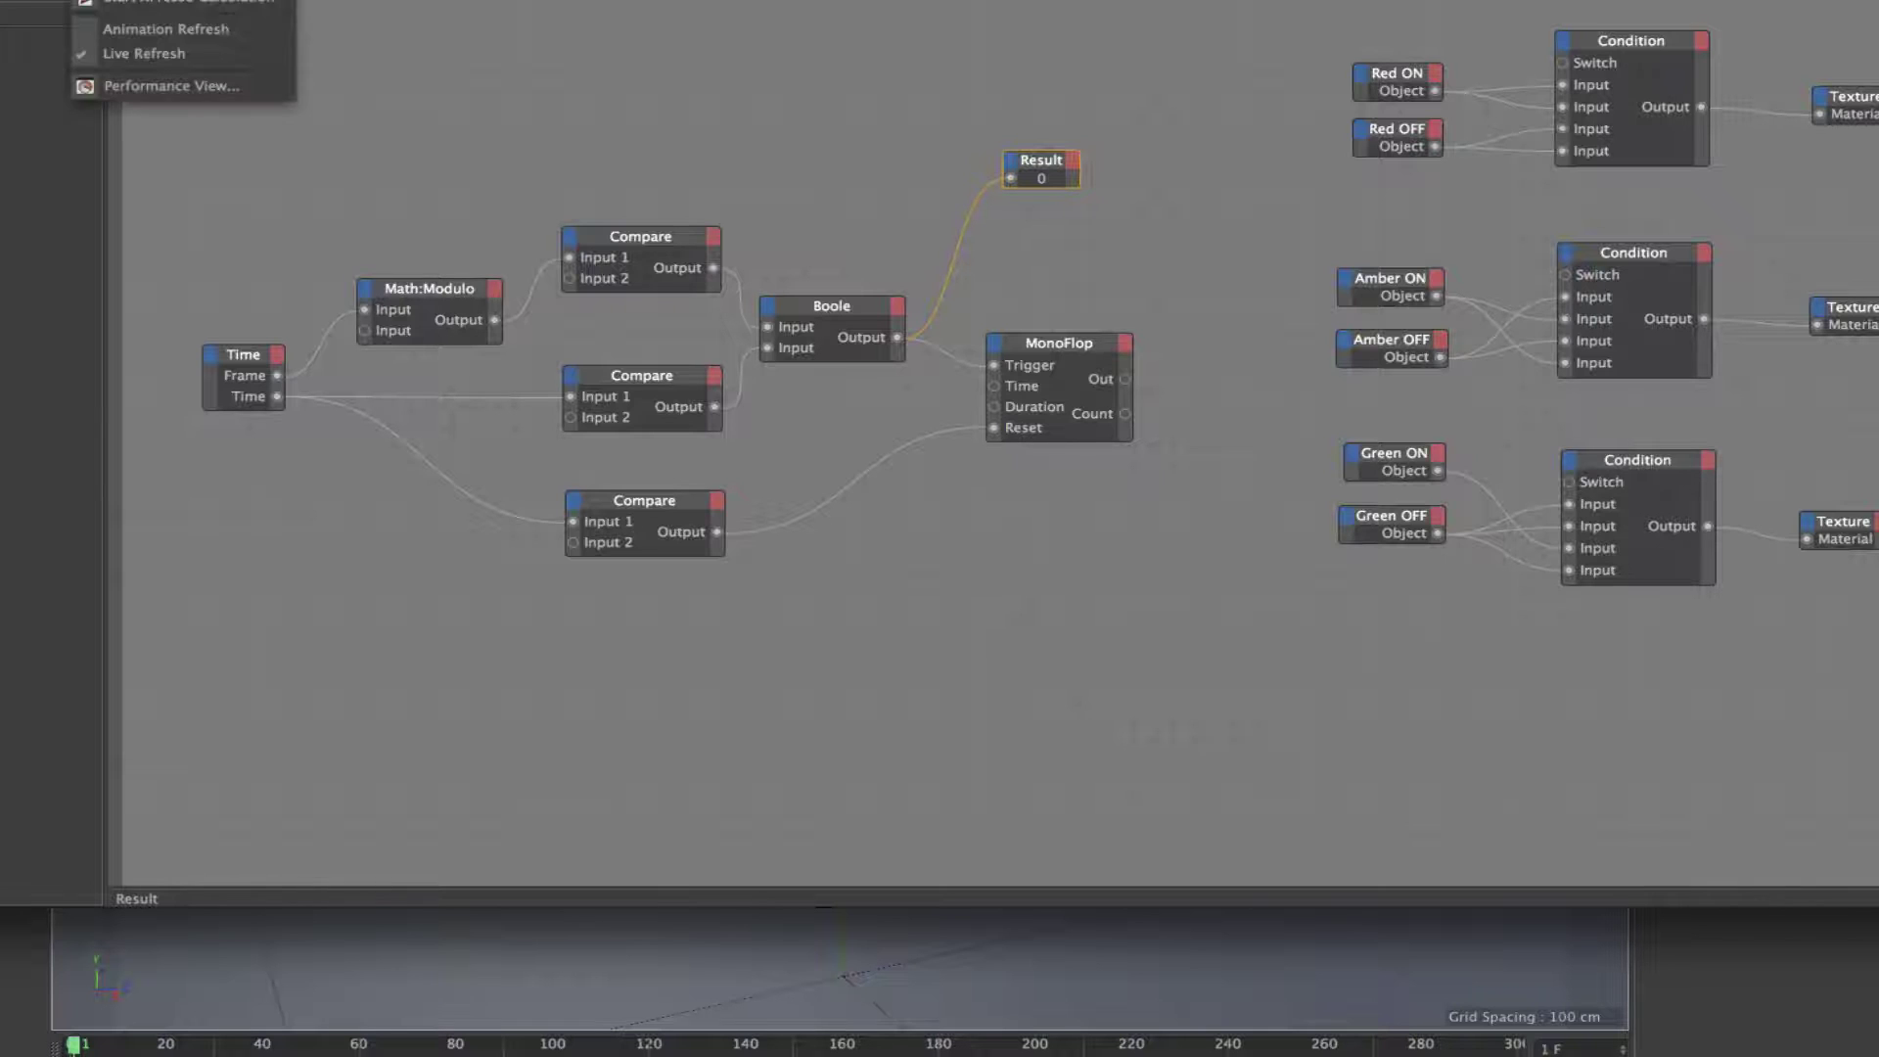
pyautogui.click(150, 28)
# - Reconnect the Boole node's output to the Result node and inspect the upper two Compare nodes
pyautogui.click(954, 258)
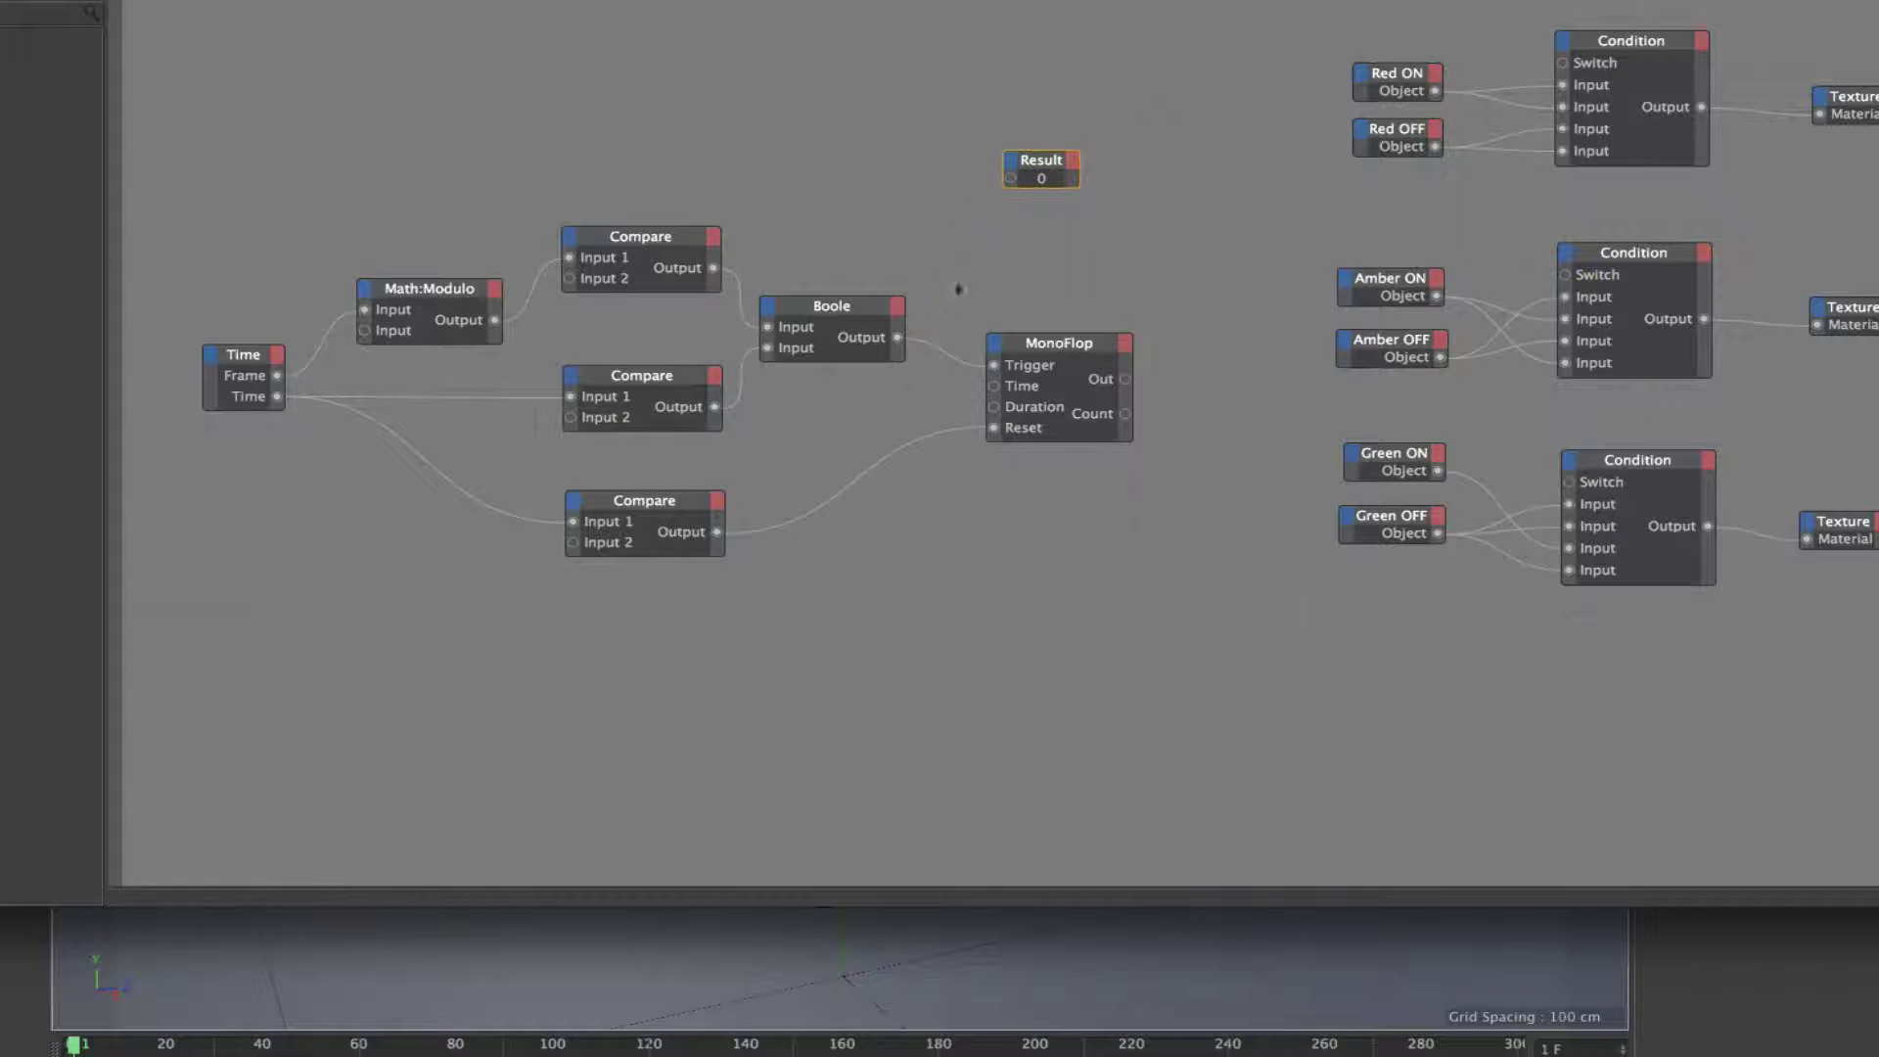
pyautogui.moveTo(897, 336); pyautogui.dragTo(1011, 178)
pyautogui.click(644, 237)
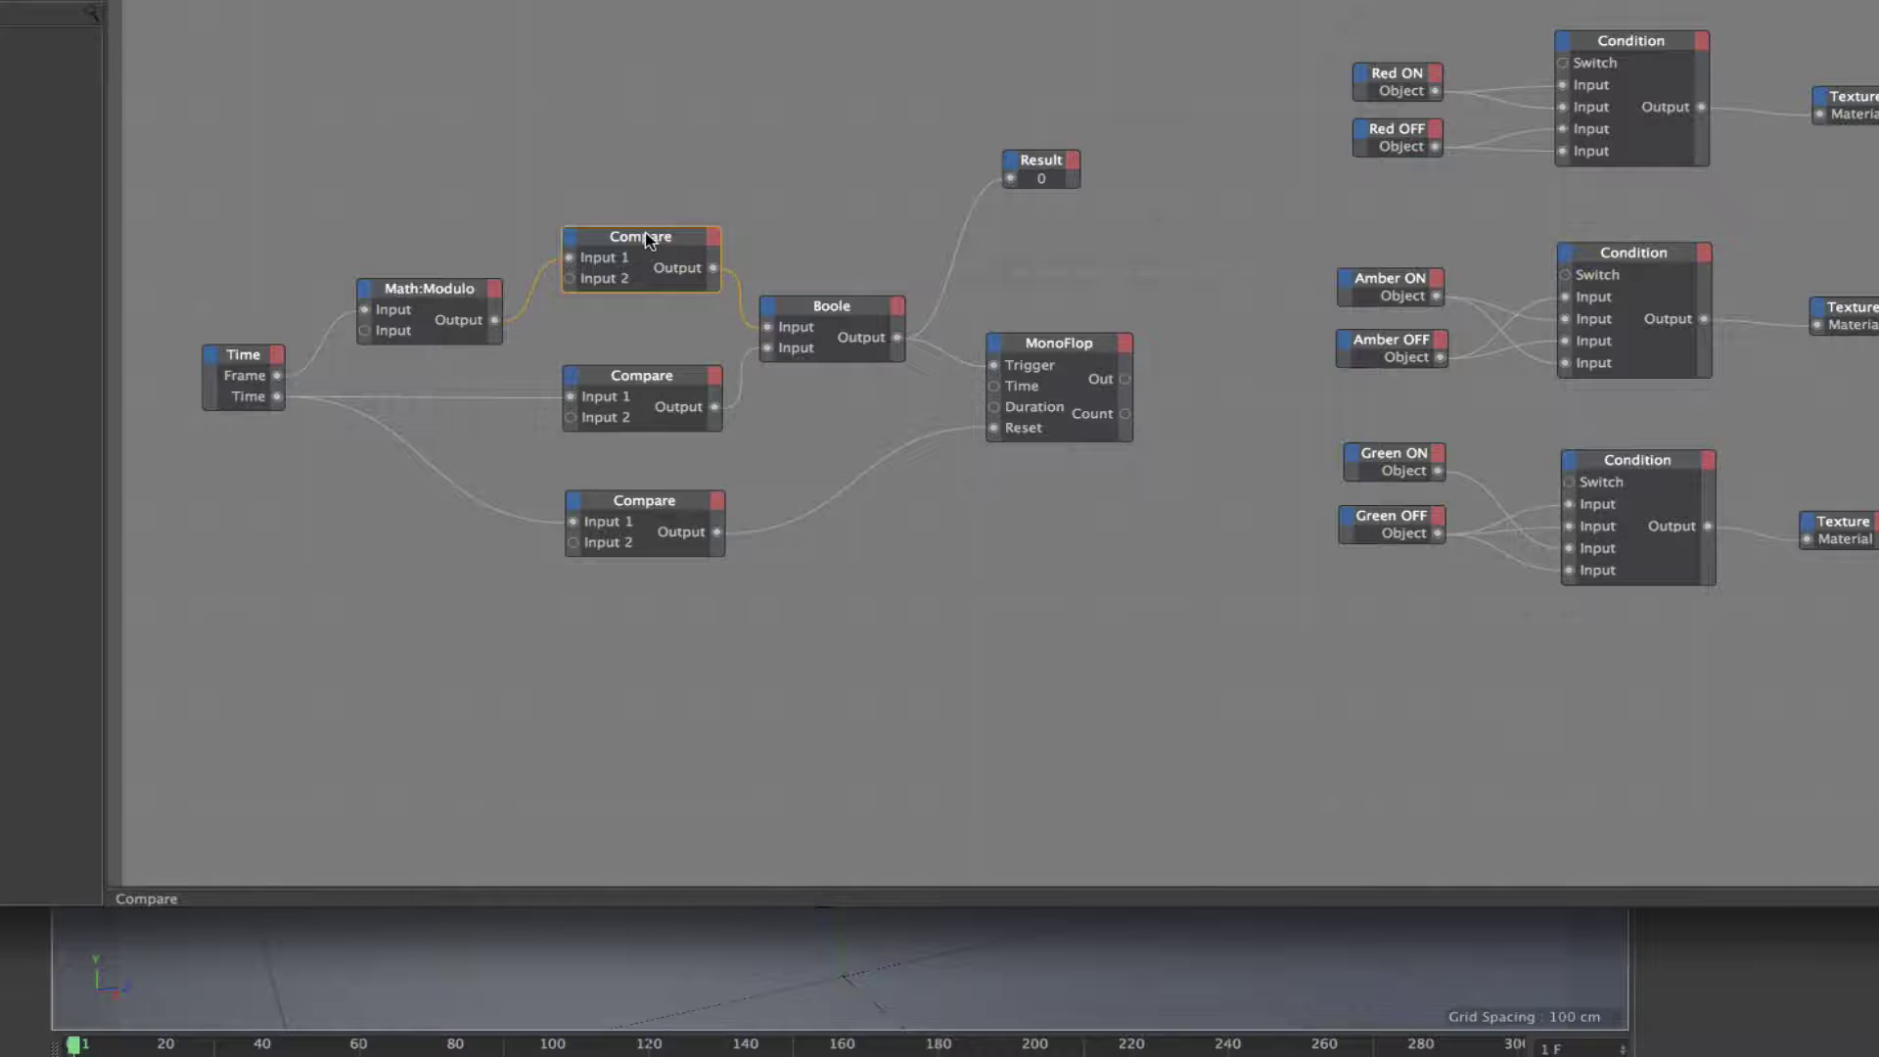
pyautogui.moveTo(691, 2); pyautogui.dragTo(600, 2)
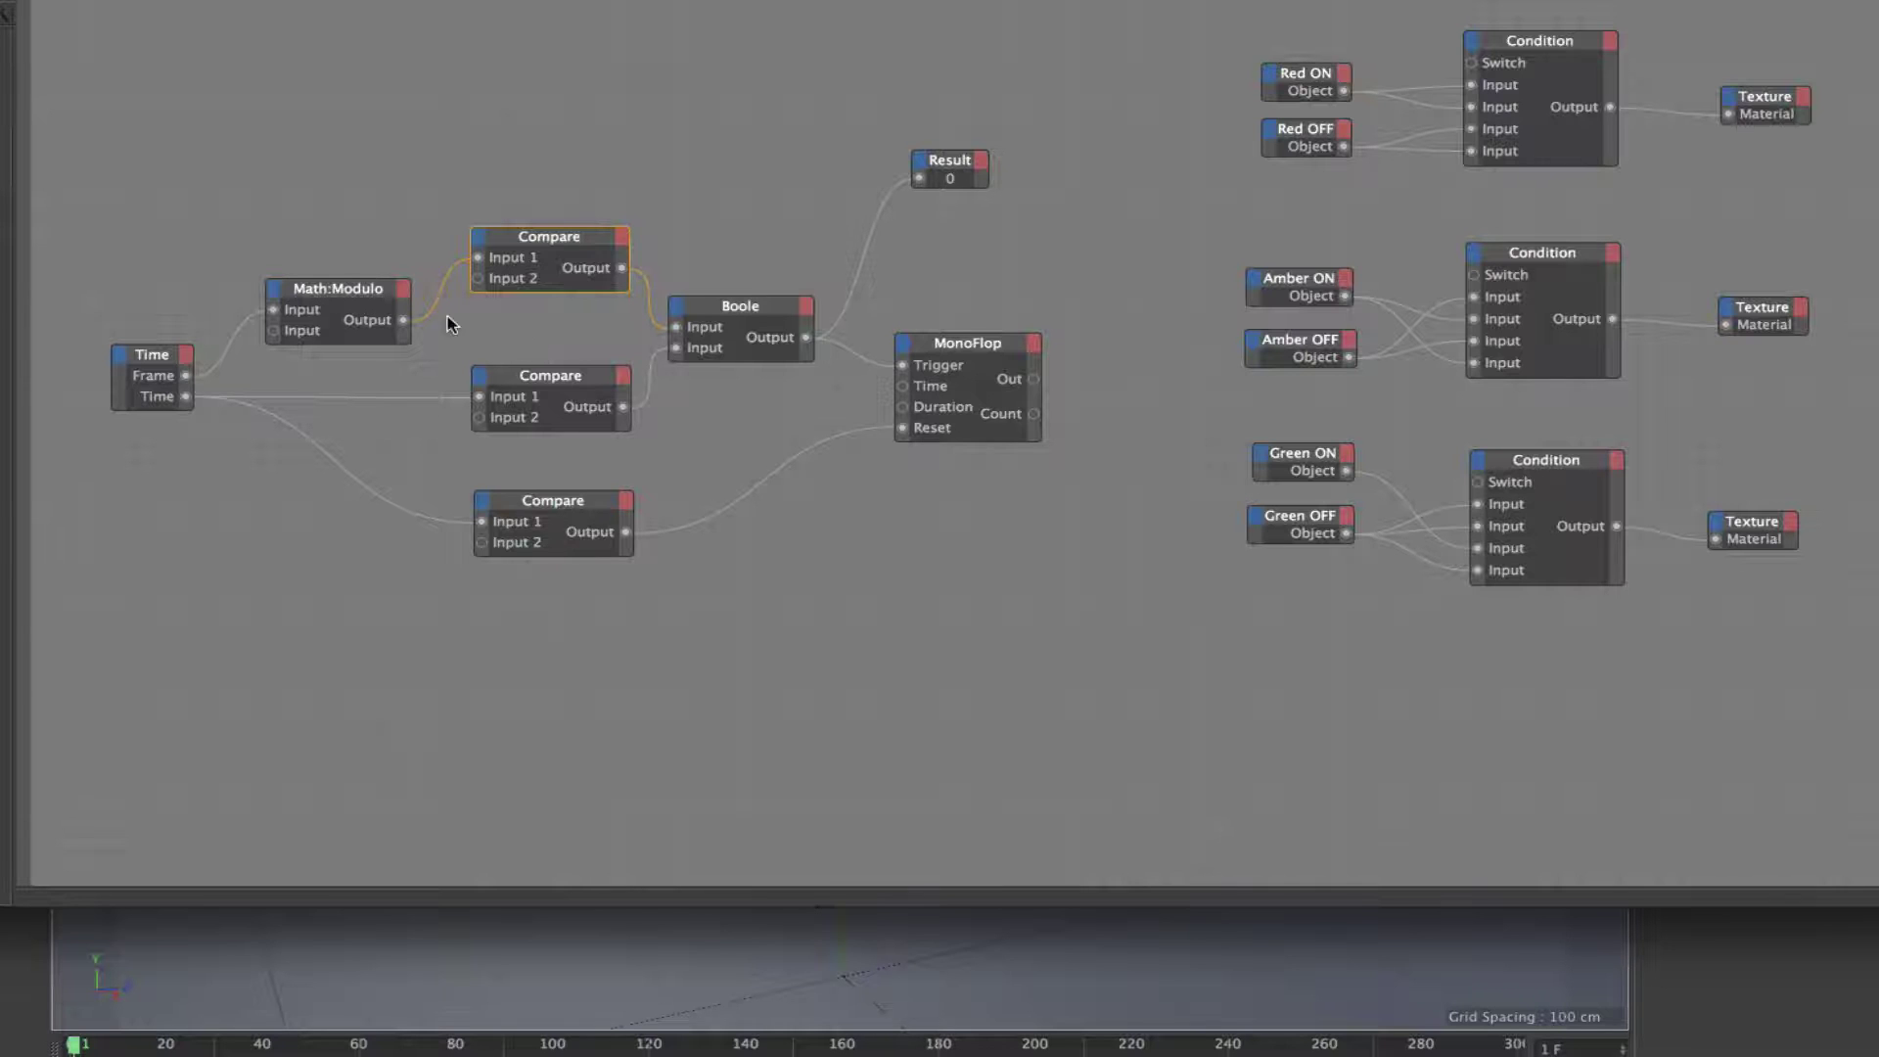
pyautogui.click(585, 395)
pyautogui.moveTo(626, 2); pyautogui.dragTo(1059, 2)
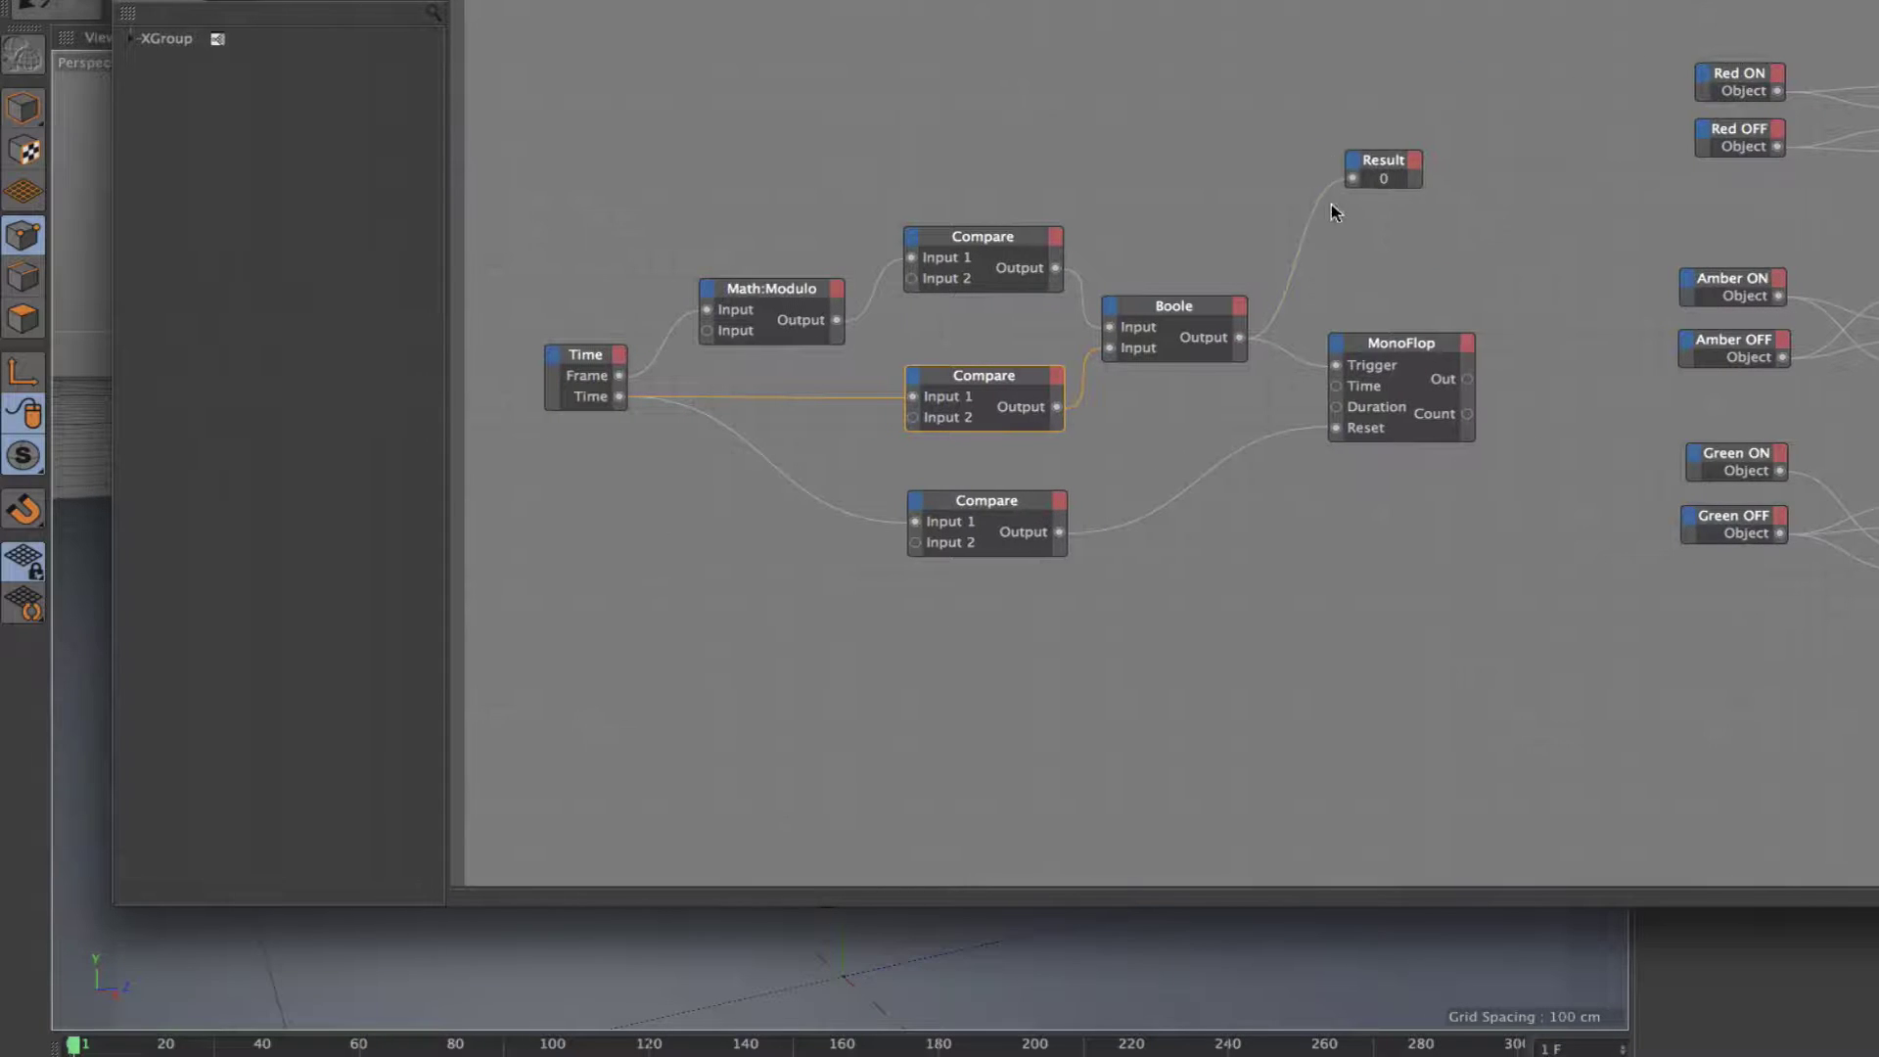
# - Detach the Result node from the Boole node, move it above the Compare nodes and connect the Math:Modulo output to it
pyautogui.doubleClick(1317, 204)
pyautogui.click(1409, 160)
pyautogui.click(1116, 134)
pyautogui.moveTo(1382, 160); pyautogui.dragTo(970, 126)
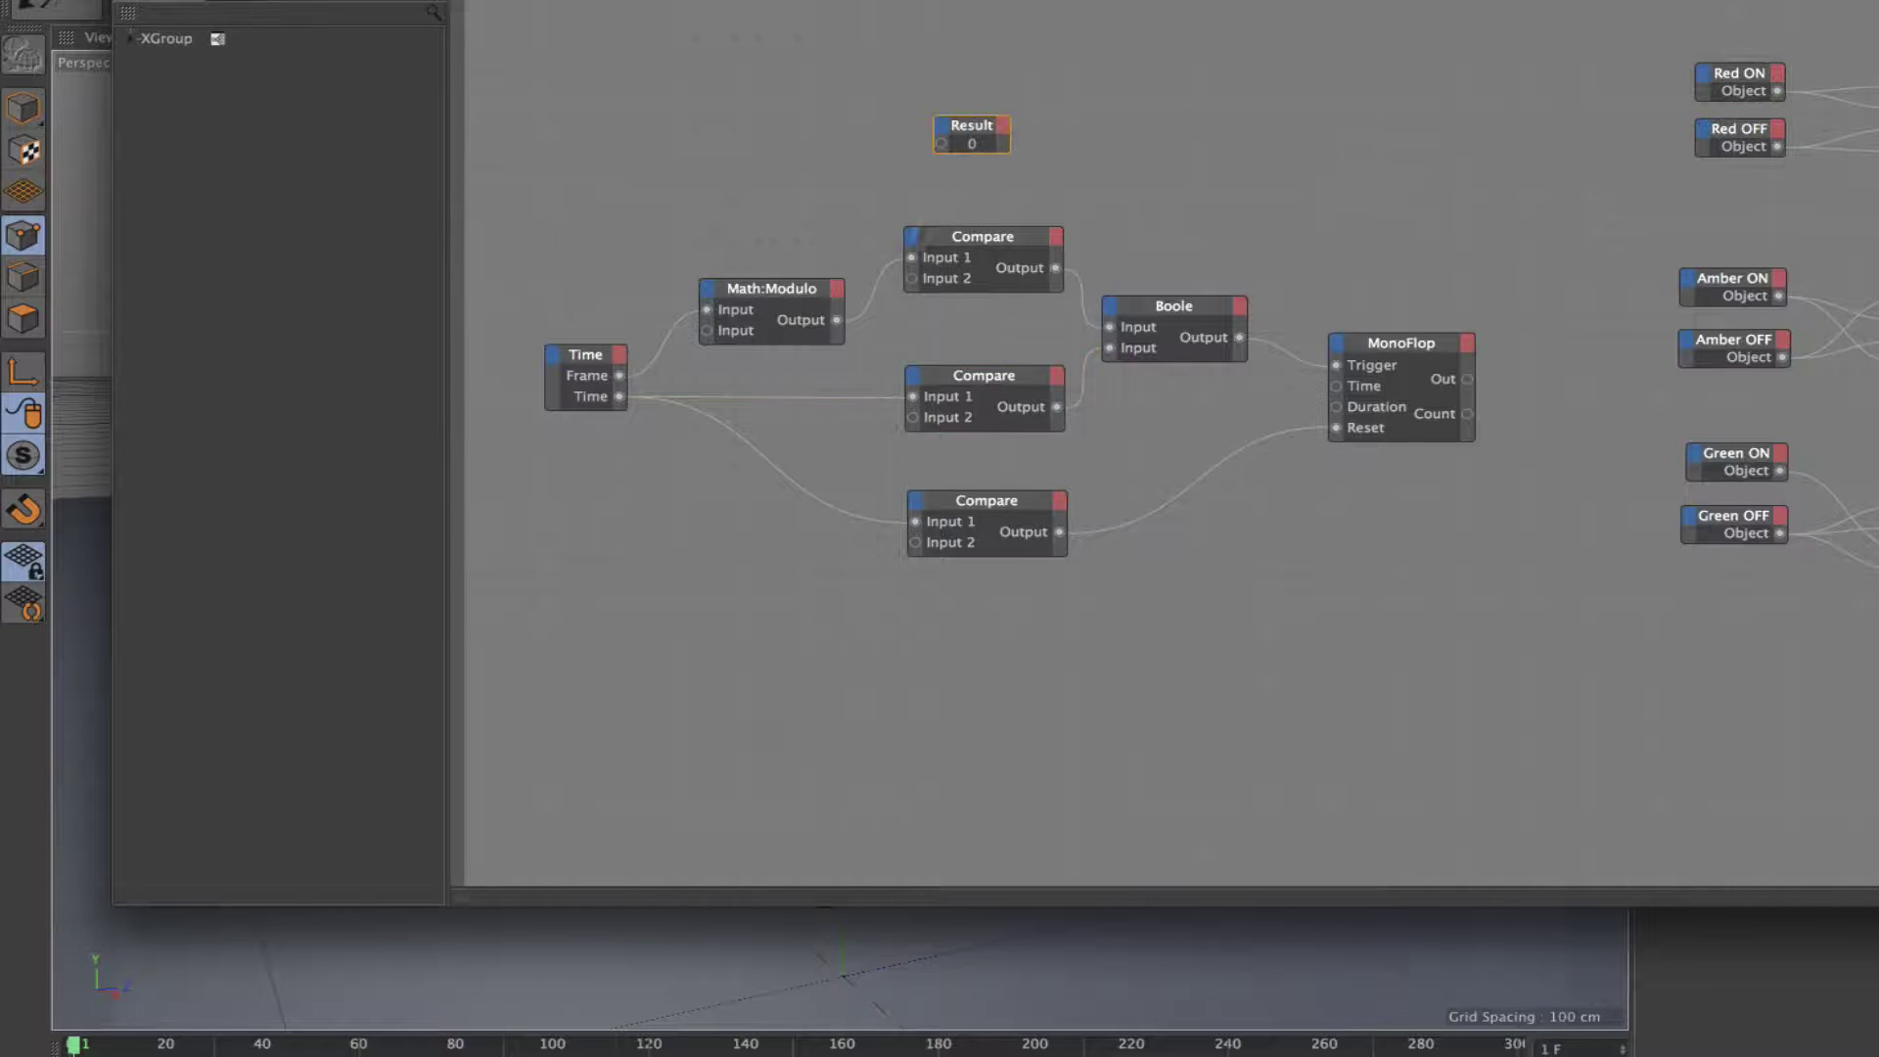
pyautogui.moveTo(837, 320); pyautogui.dragTo(943, 144)
# - Probe the MonoFlop node's Count output with the Result node, and park the Result node unconnected above the MonoFlop node
pyautogui.moveTo(994, 132); pyautogui.dragTo(1586, 545)
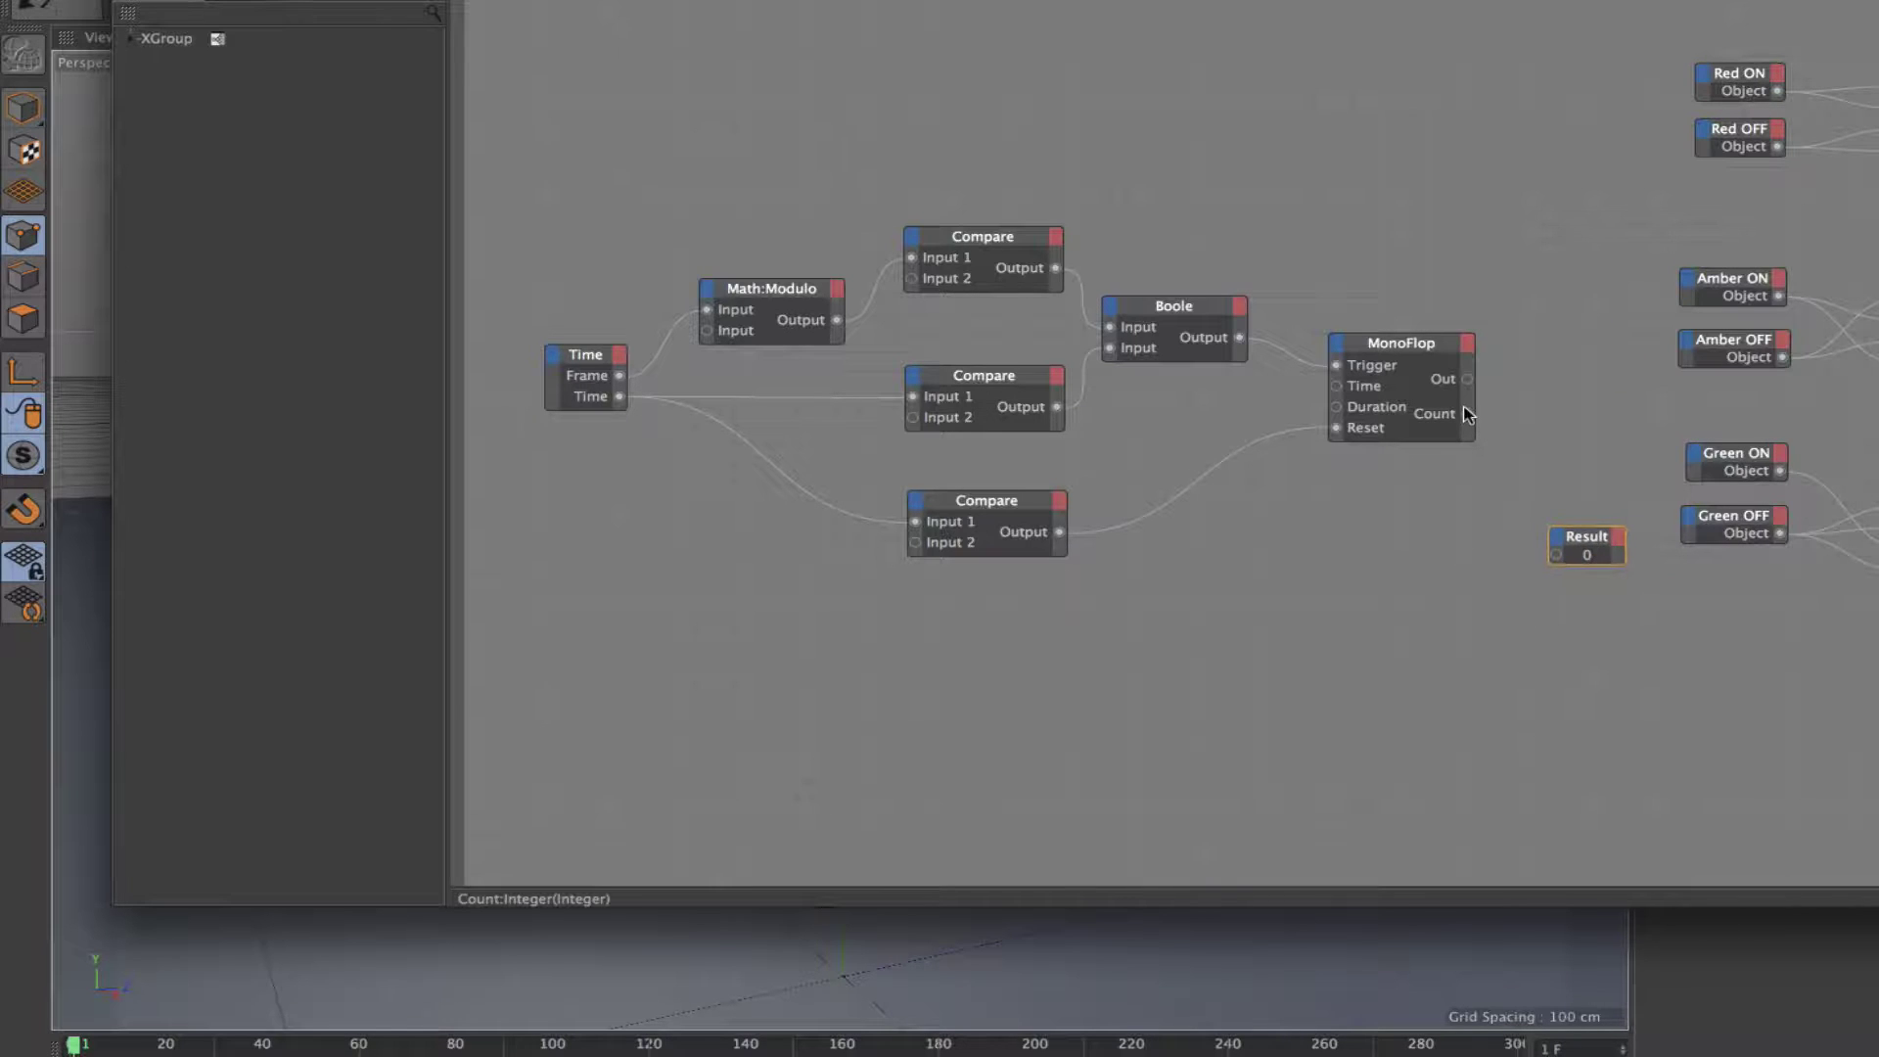
pyautogui.moveTo(1465, 413); pyautogui.dragTo(1508, 111)
pyautogui.doubleClick(1532, 537)
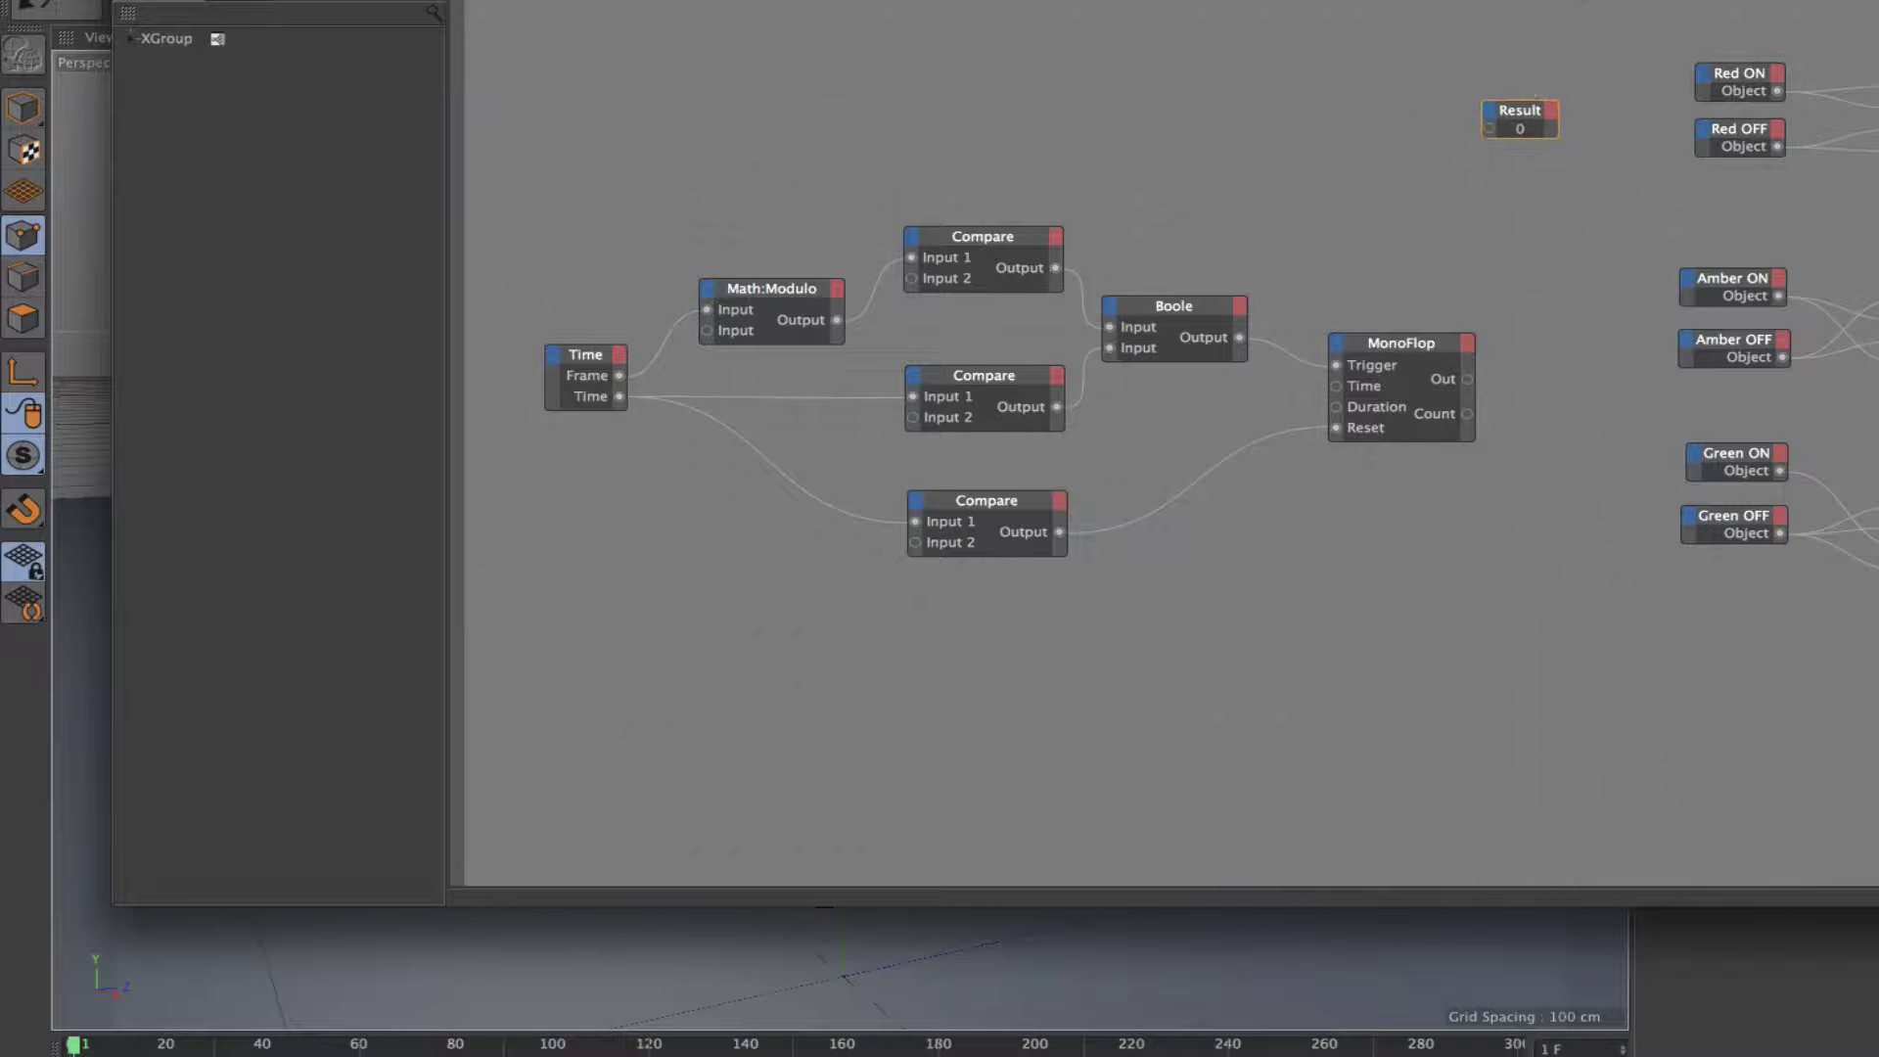
pyautogui.moveTo(1448, 2); pyautogui.dragTo(1147, 2)
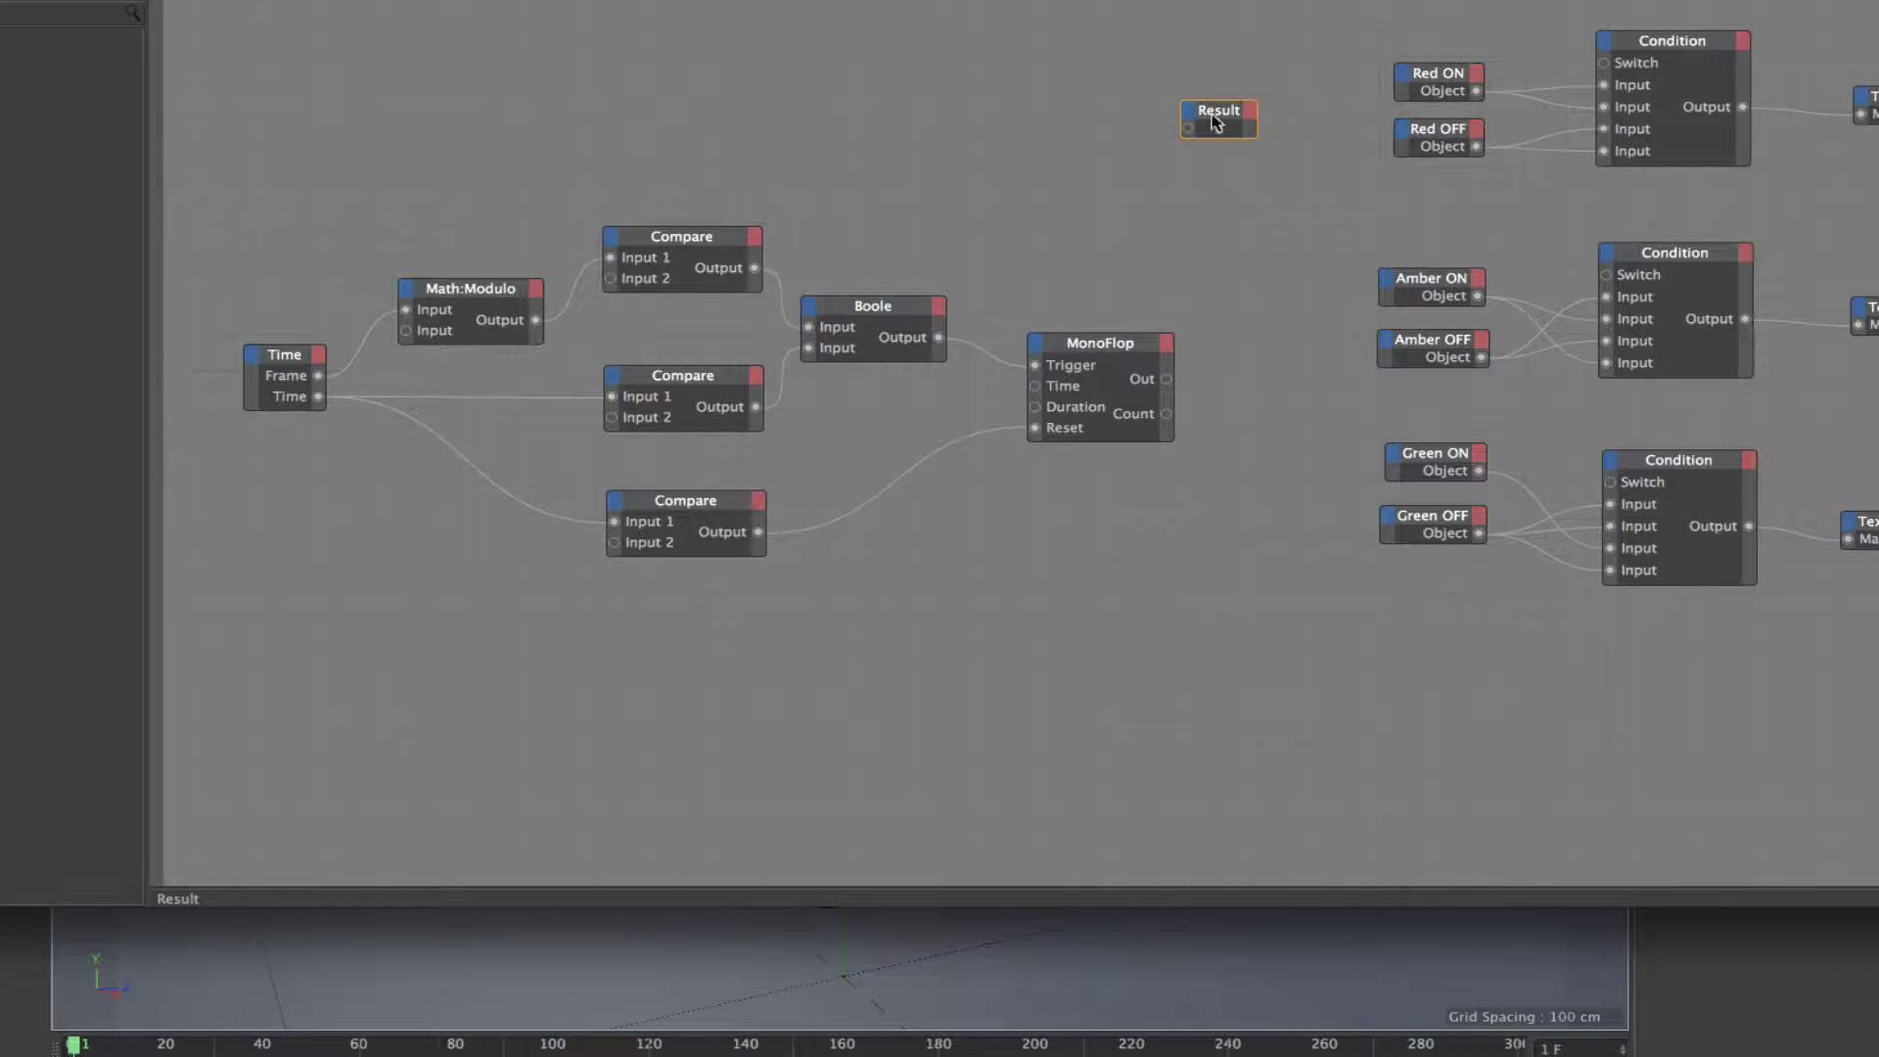
pyautogui.moveTo(1226, 121); pyautogui.dragTo(1230, 121)
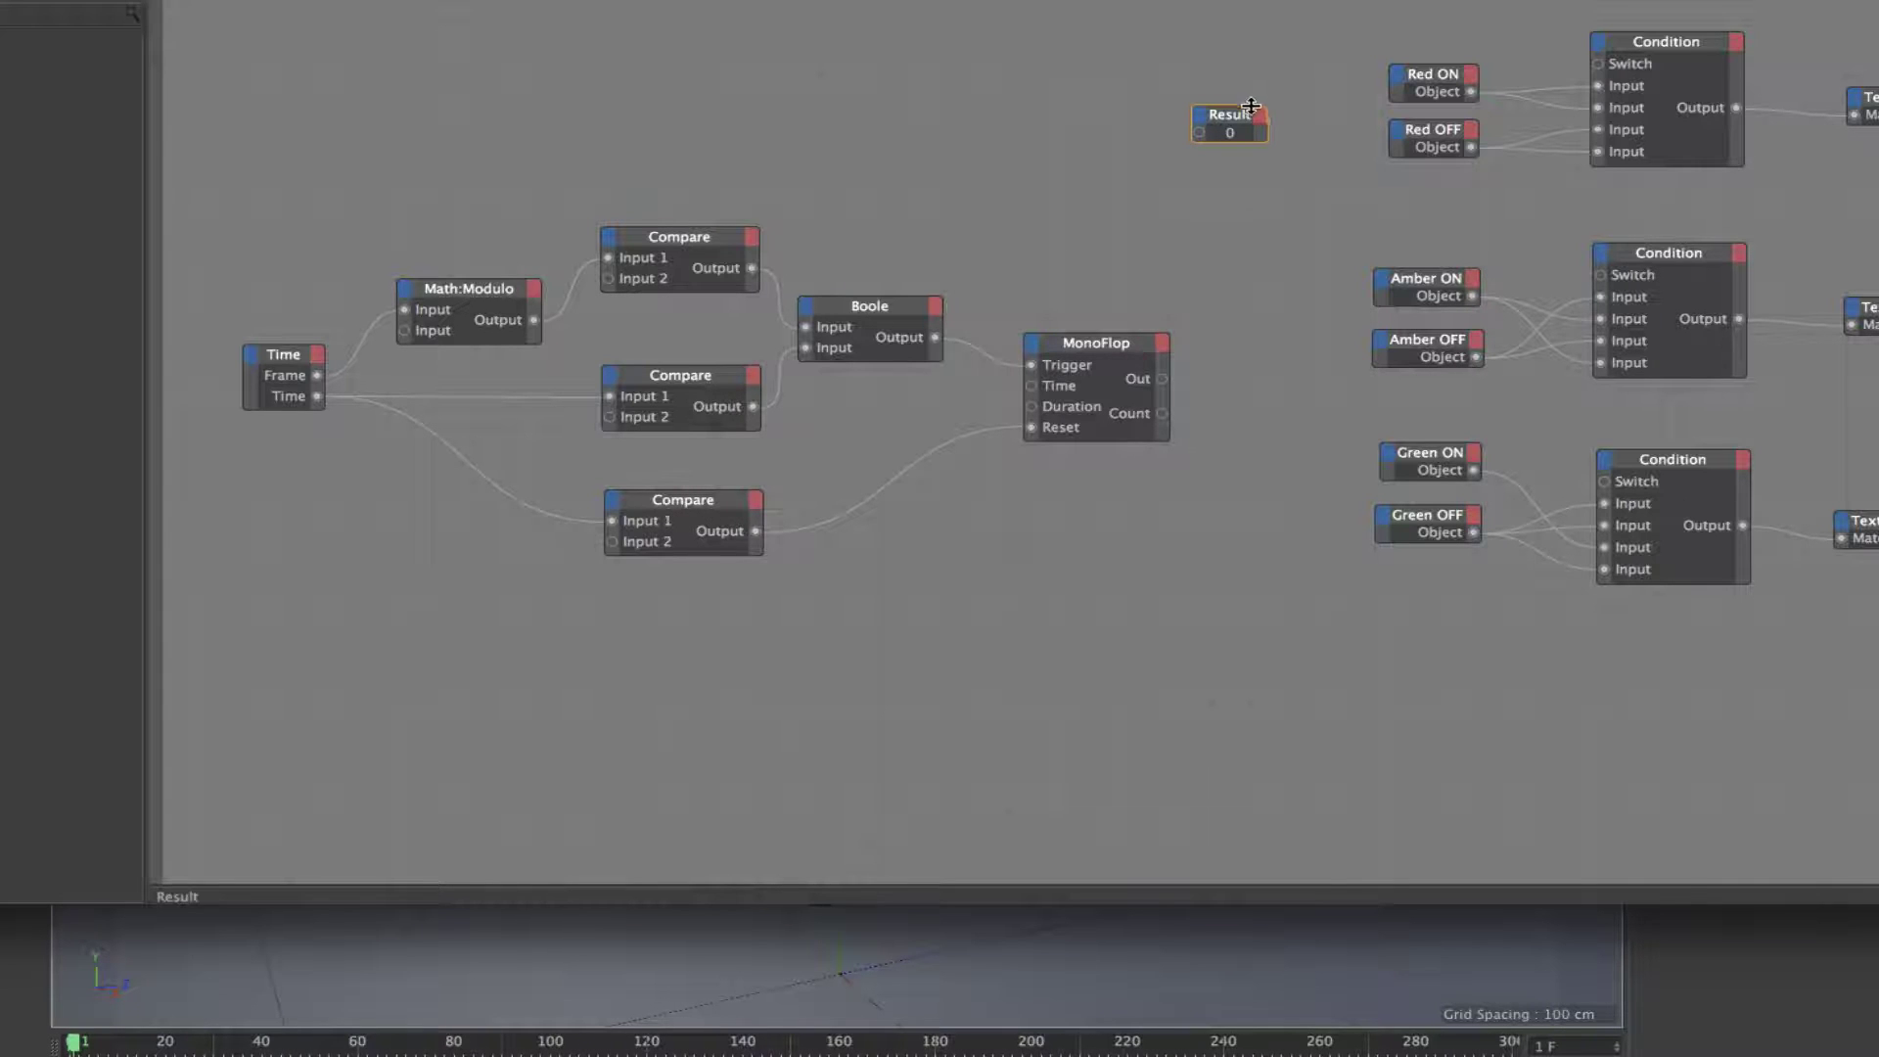
pyautogui.moveTo(1213, 128); pyautogui.dragTo(1030, 95)
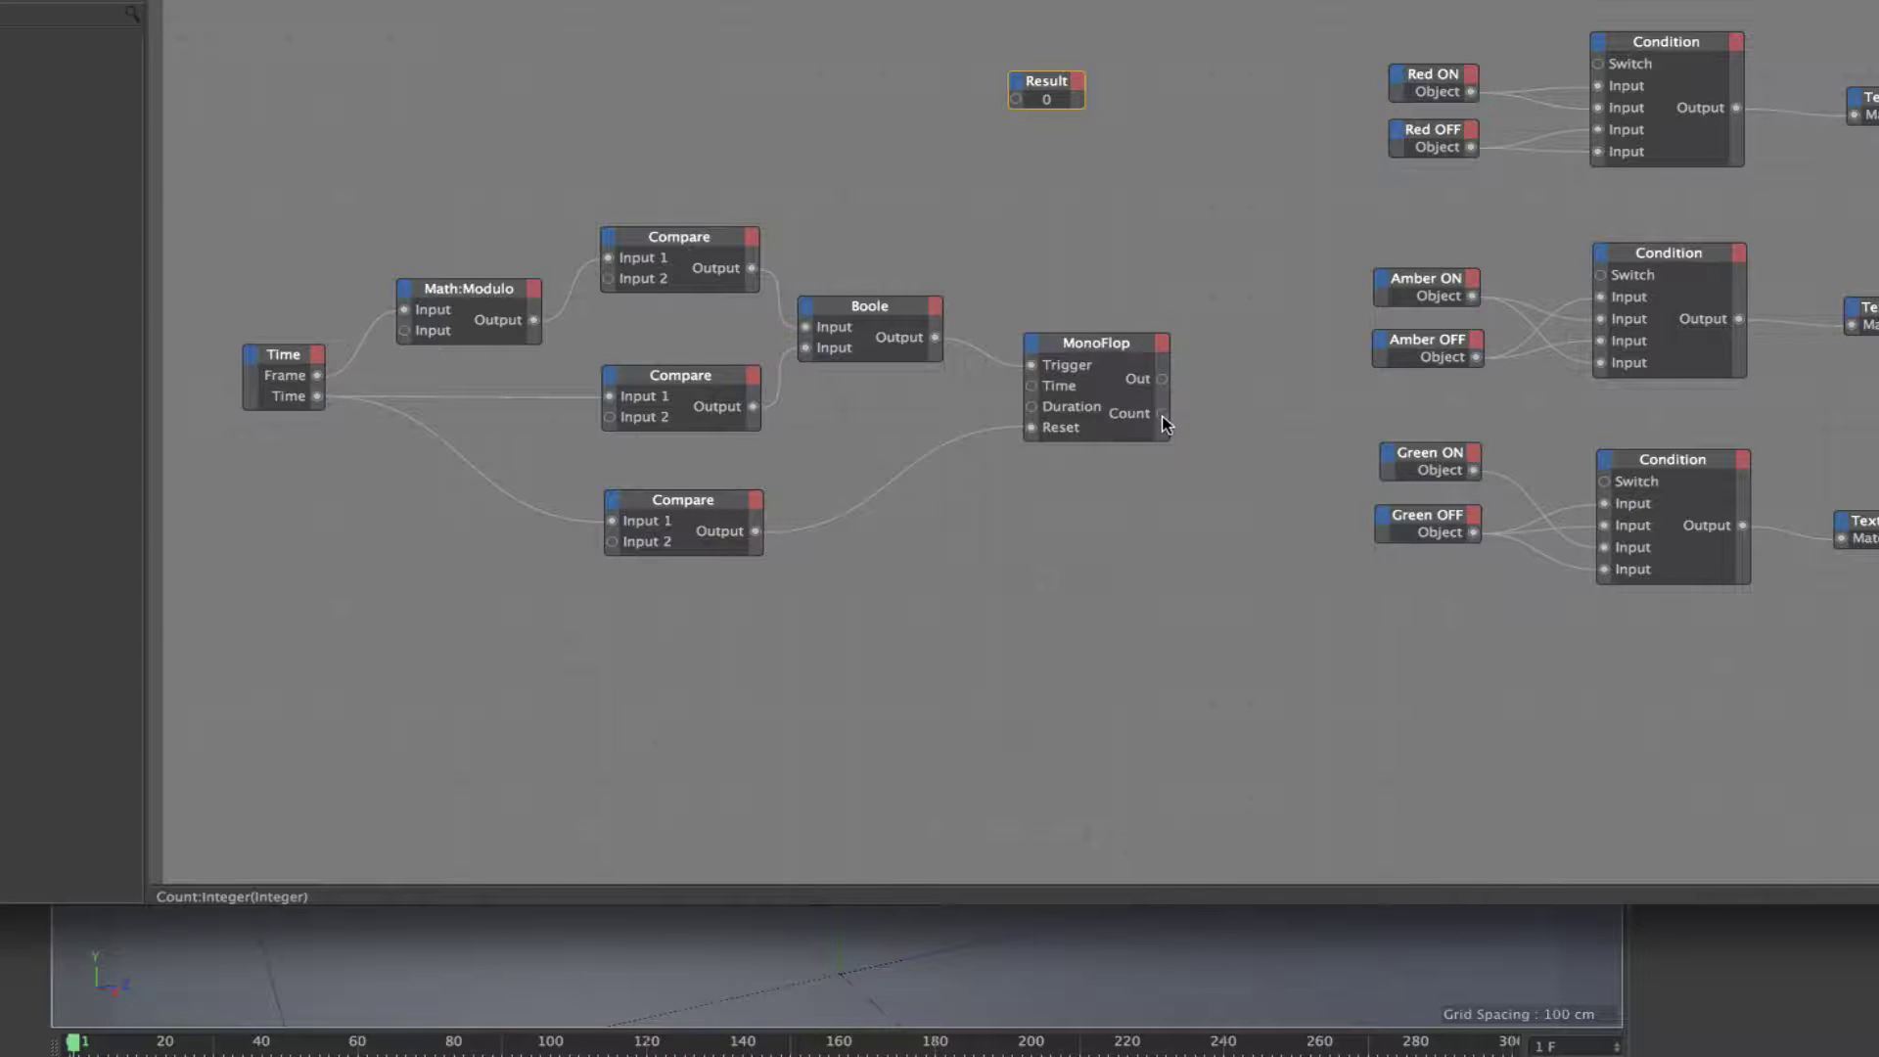
# - Connect the MonoFlop node's Count output to the Switch inputs of the red, amber and green Condition nodes
pyautogui.moveTo(1162, 413); pyautogui.dragTo(1596, 64)
pyautogui.moveTo(1177, 417); pyautogui.dragTo(1600, 276)
pyautogui.moveTo(1540, 473); pyautogui.dragTo(1605, 487)
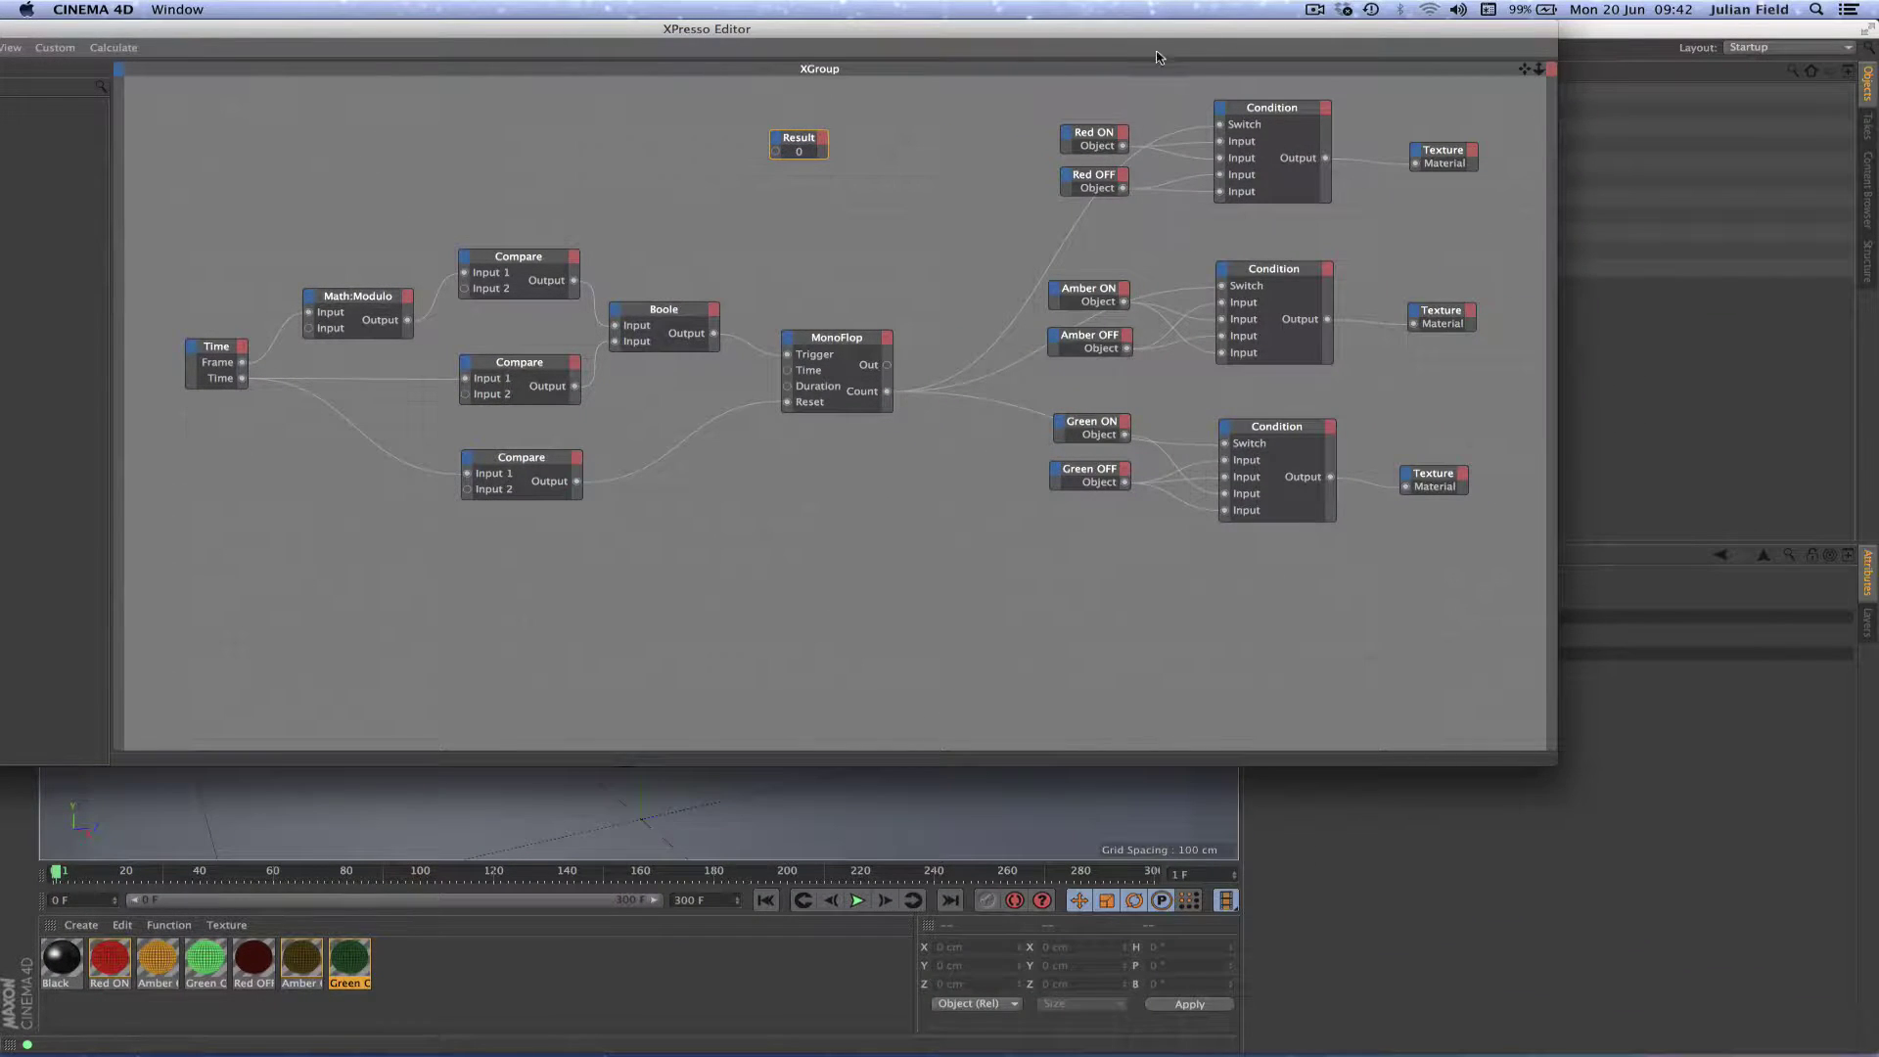
# - Uncover the traffic light in the viewport and play the animation from frame 0
pyautogui.moveTo(1165, 35); pyautogui.dragTo(912, 967)
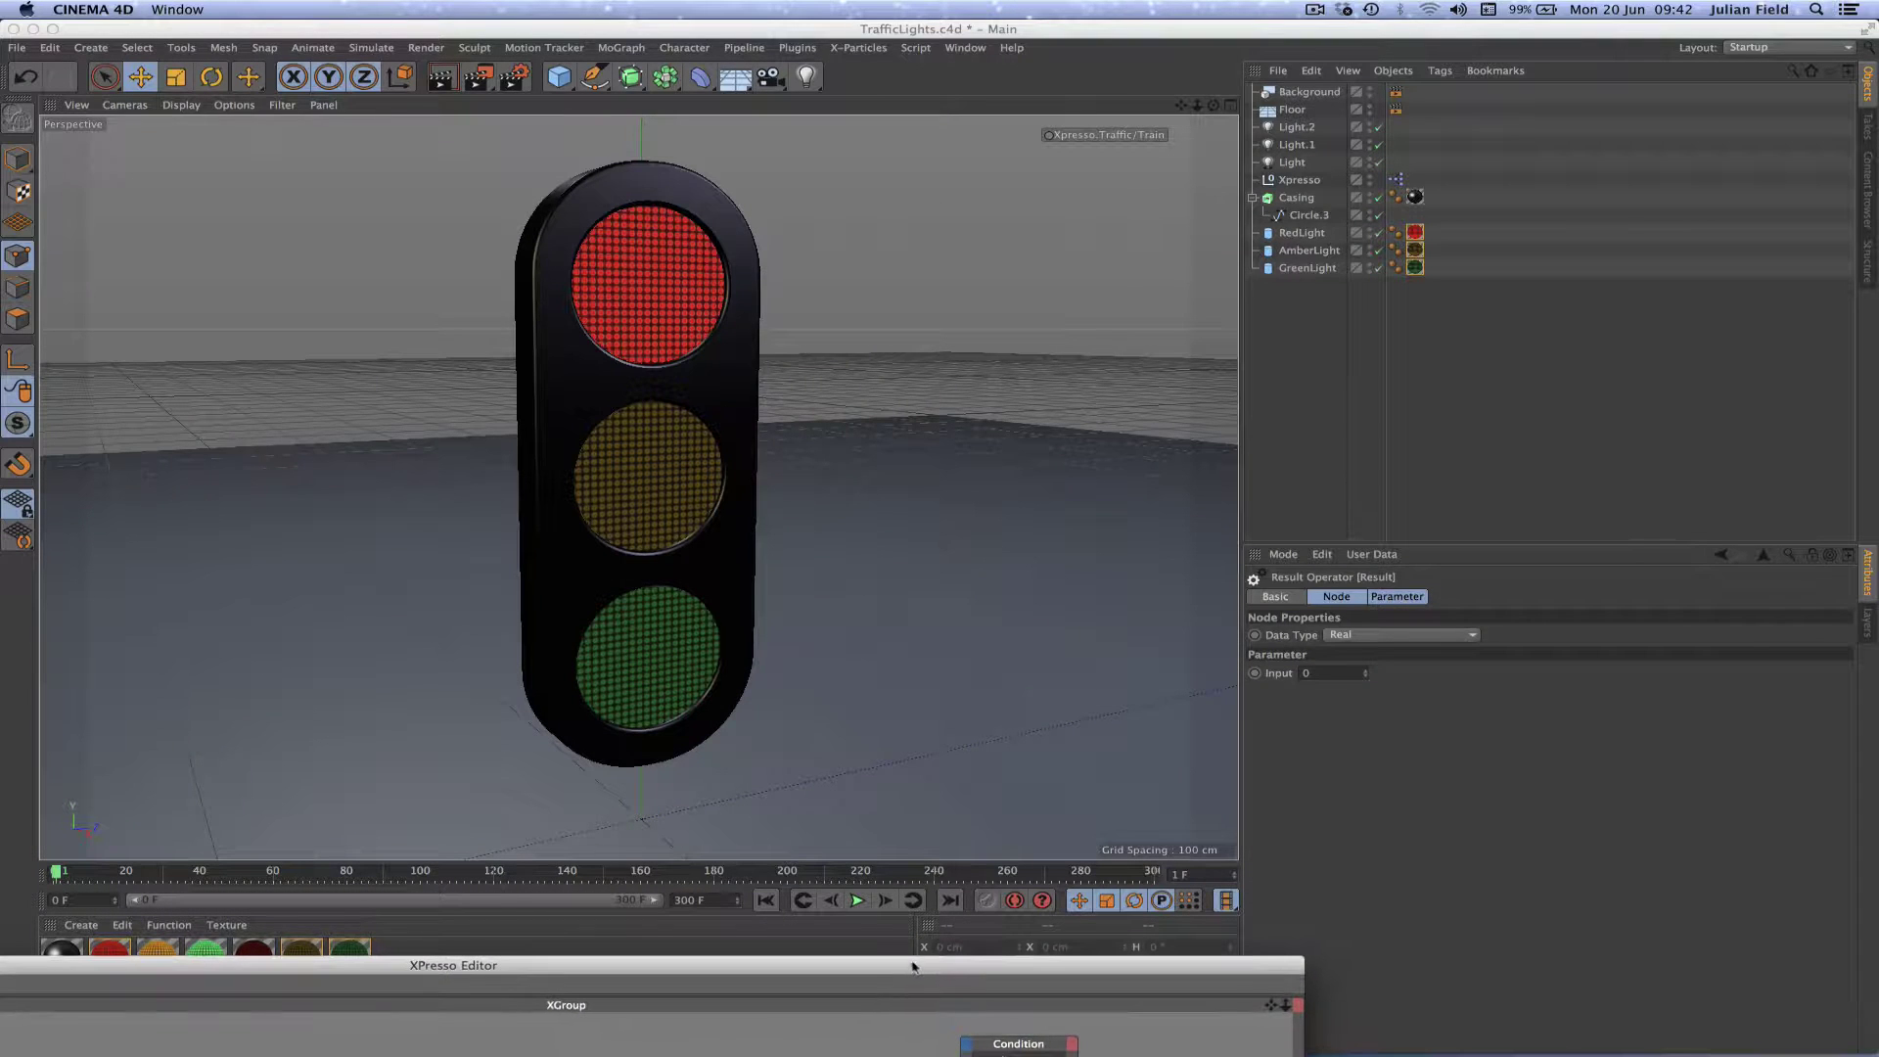
pyautogui.click(767, 904)
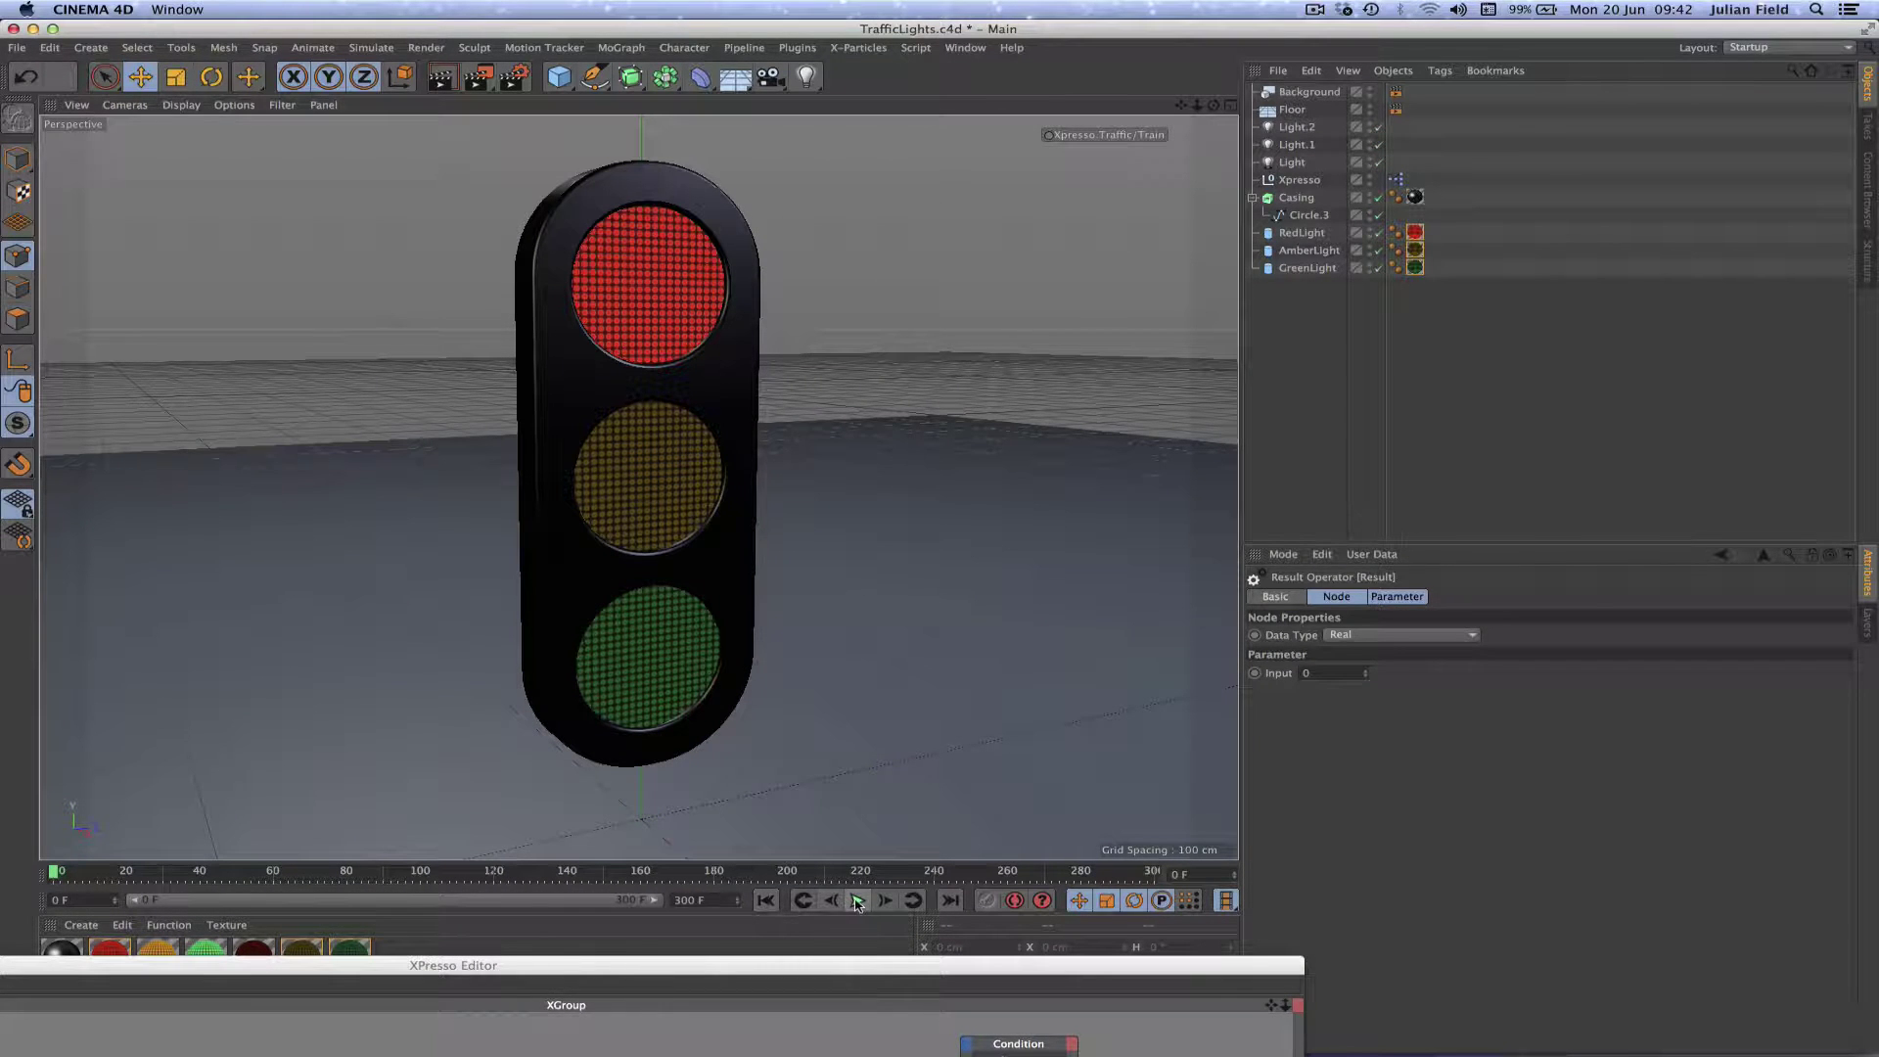
pyautogui.click(858, 901)
# - Review the Xpresso null's Traffic/Train Boolean in the user data manager and try its checkbox
pyautogui.moveTo(848, 965); pyautogui.dragTo(834, 133)
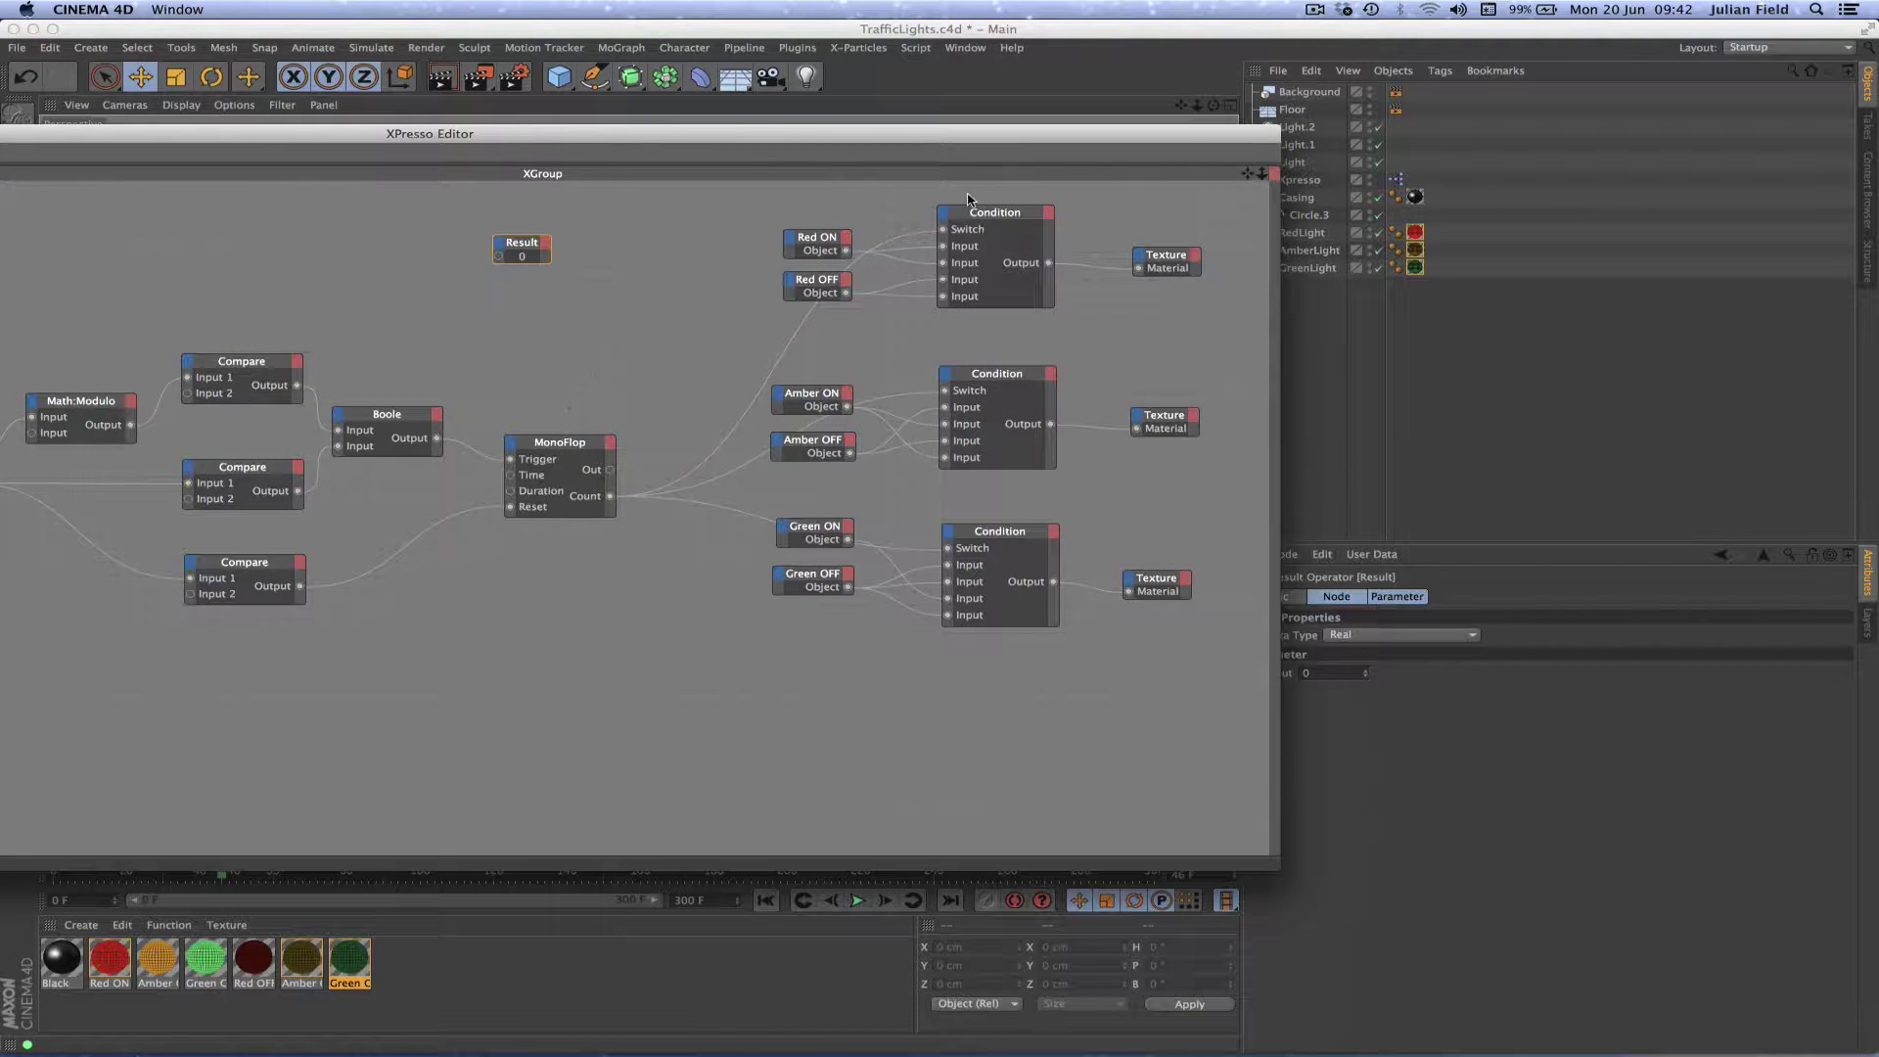
pyautogui.moveTo(1249, 177); pyautogui.dragTo(1254, 310)
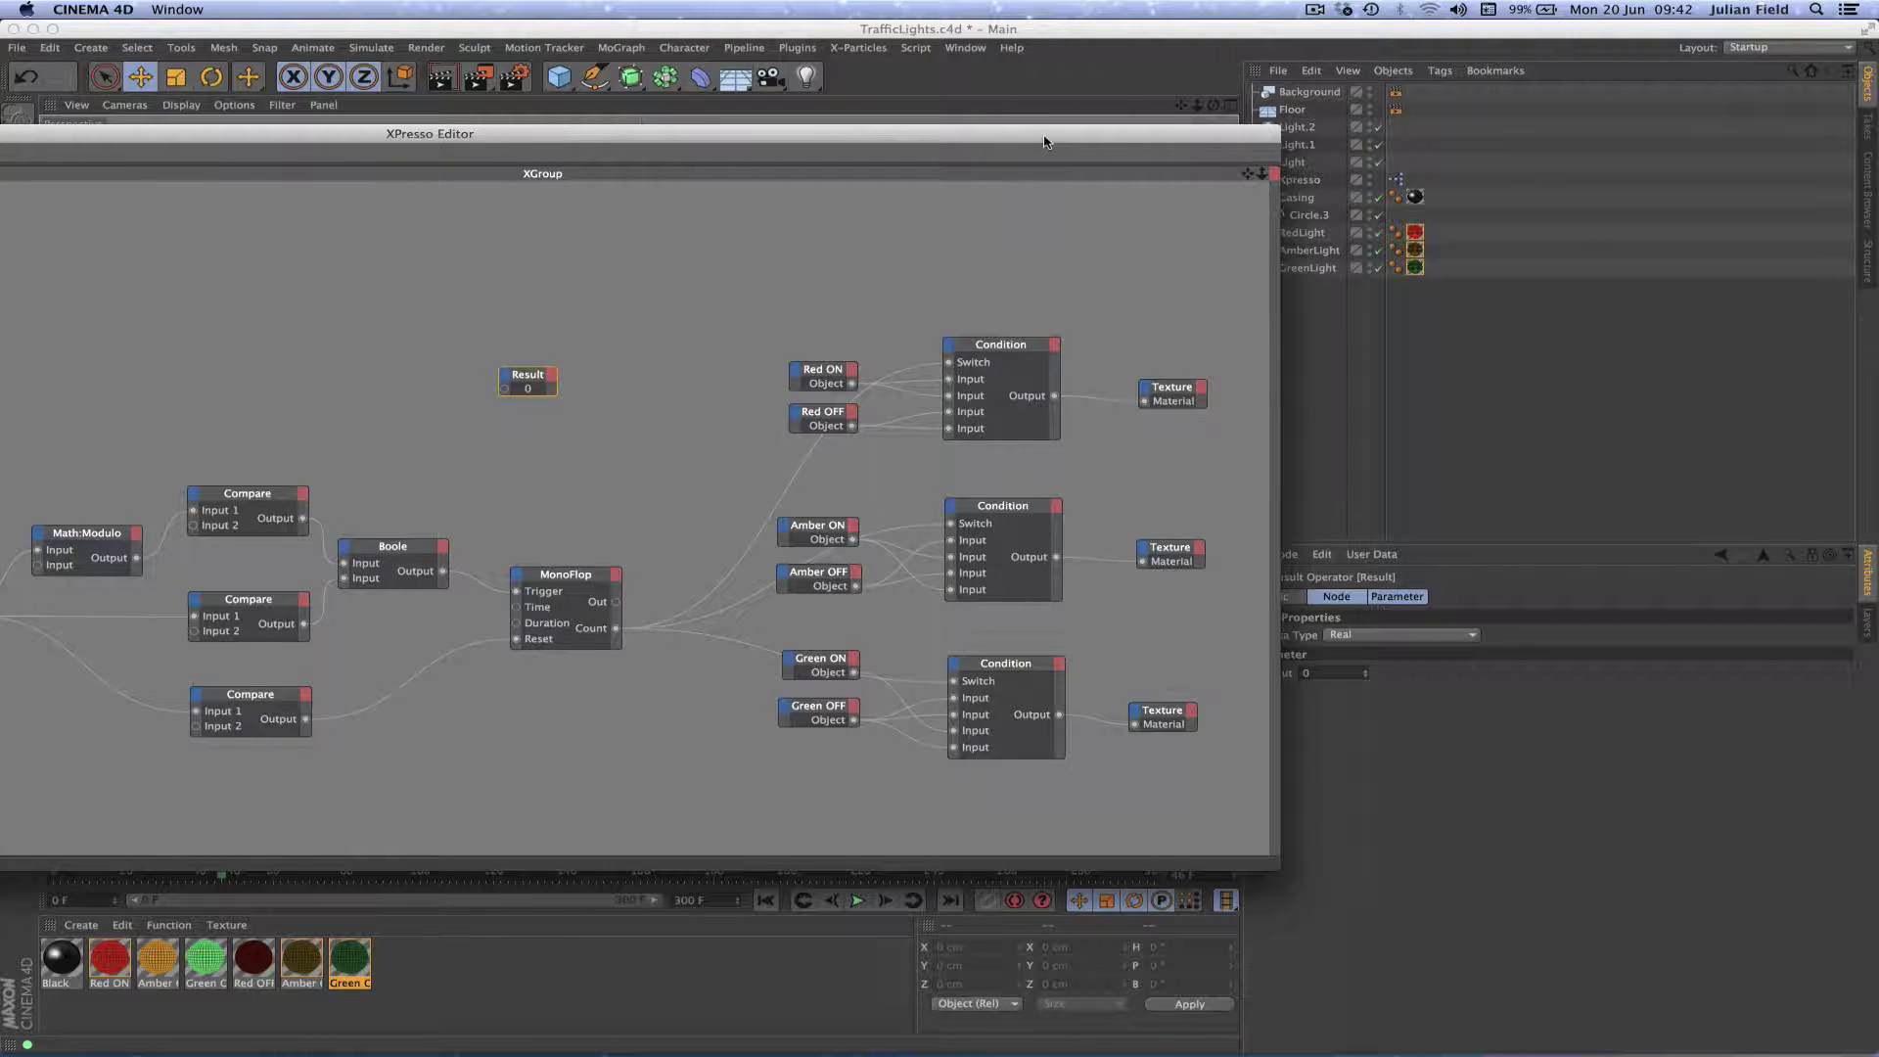
pyautogui.moveTo(1055, 140); pyautogui.dragTo(870, 126)
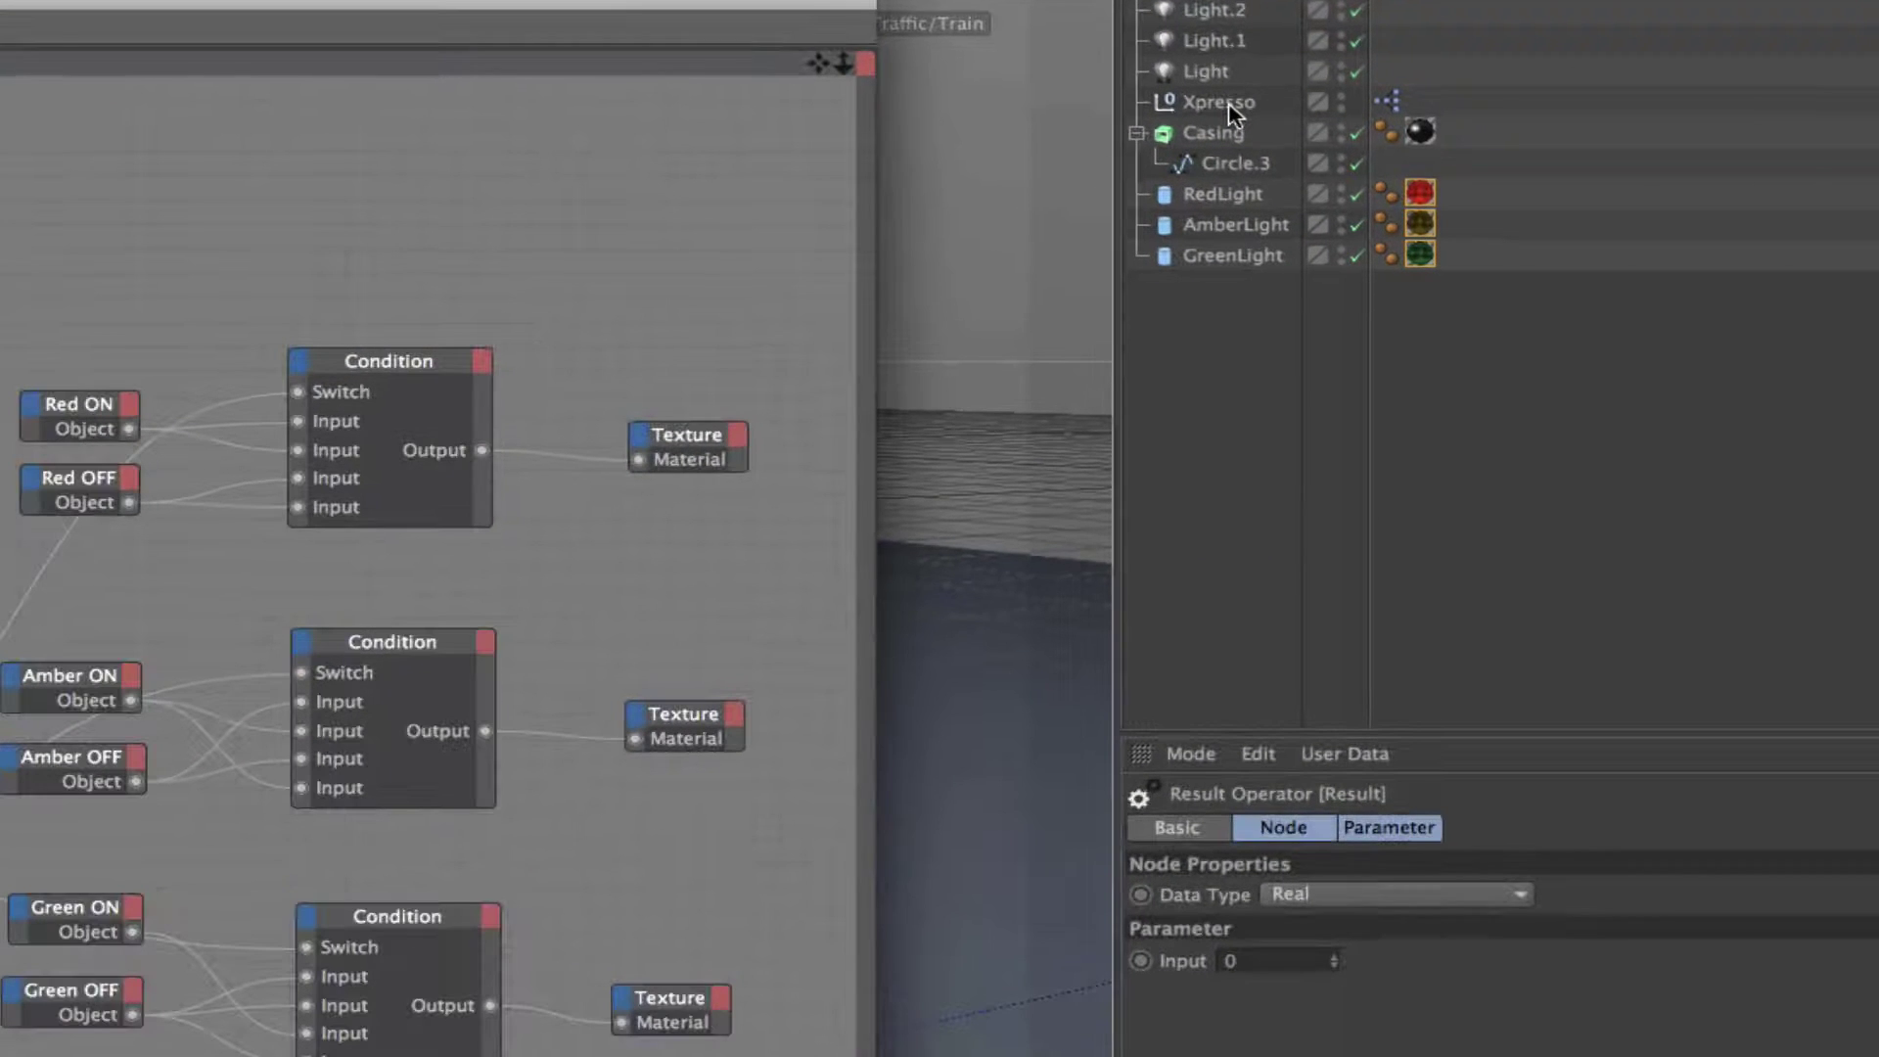
pyautogui.click(1228, 107)
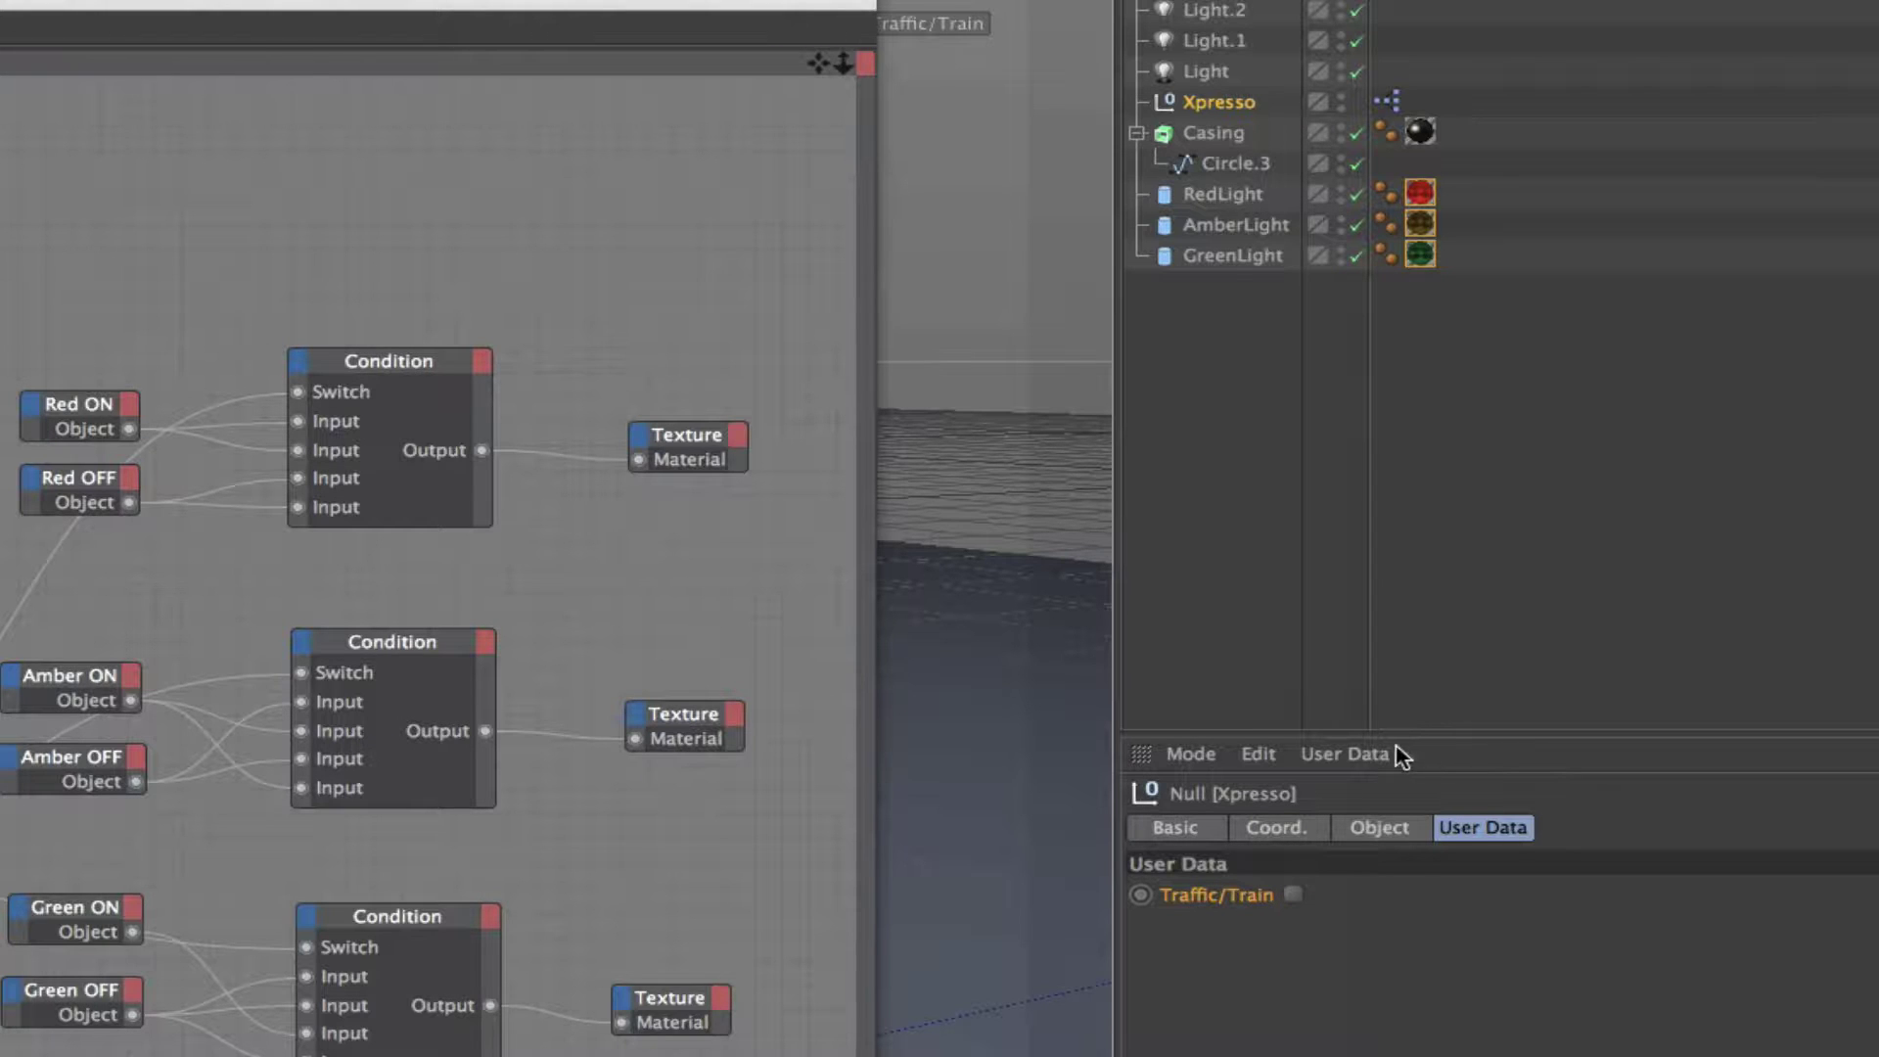
pyautogui.click(1365, 761)
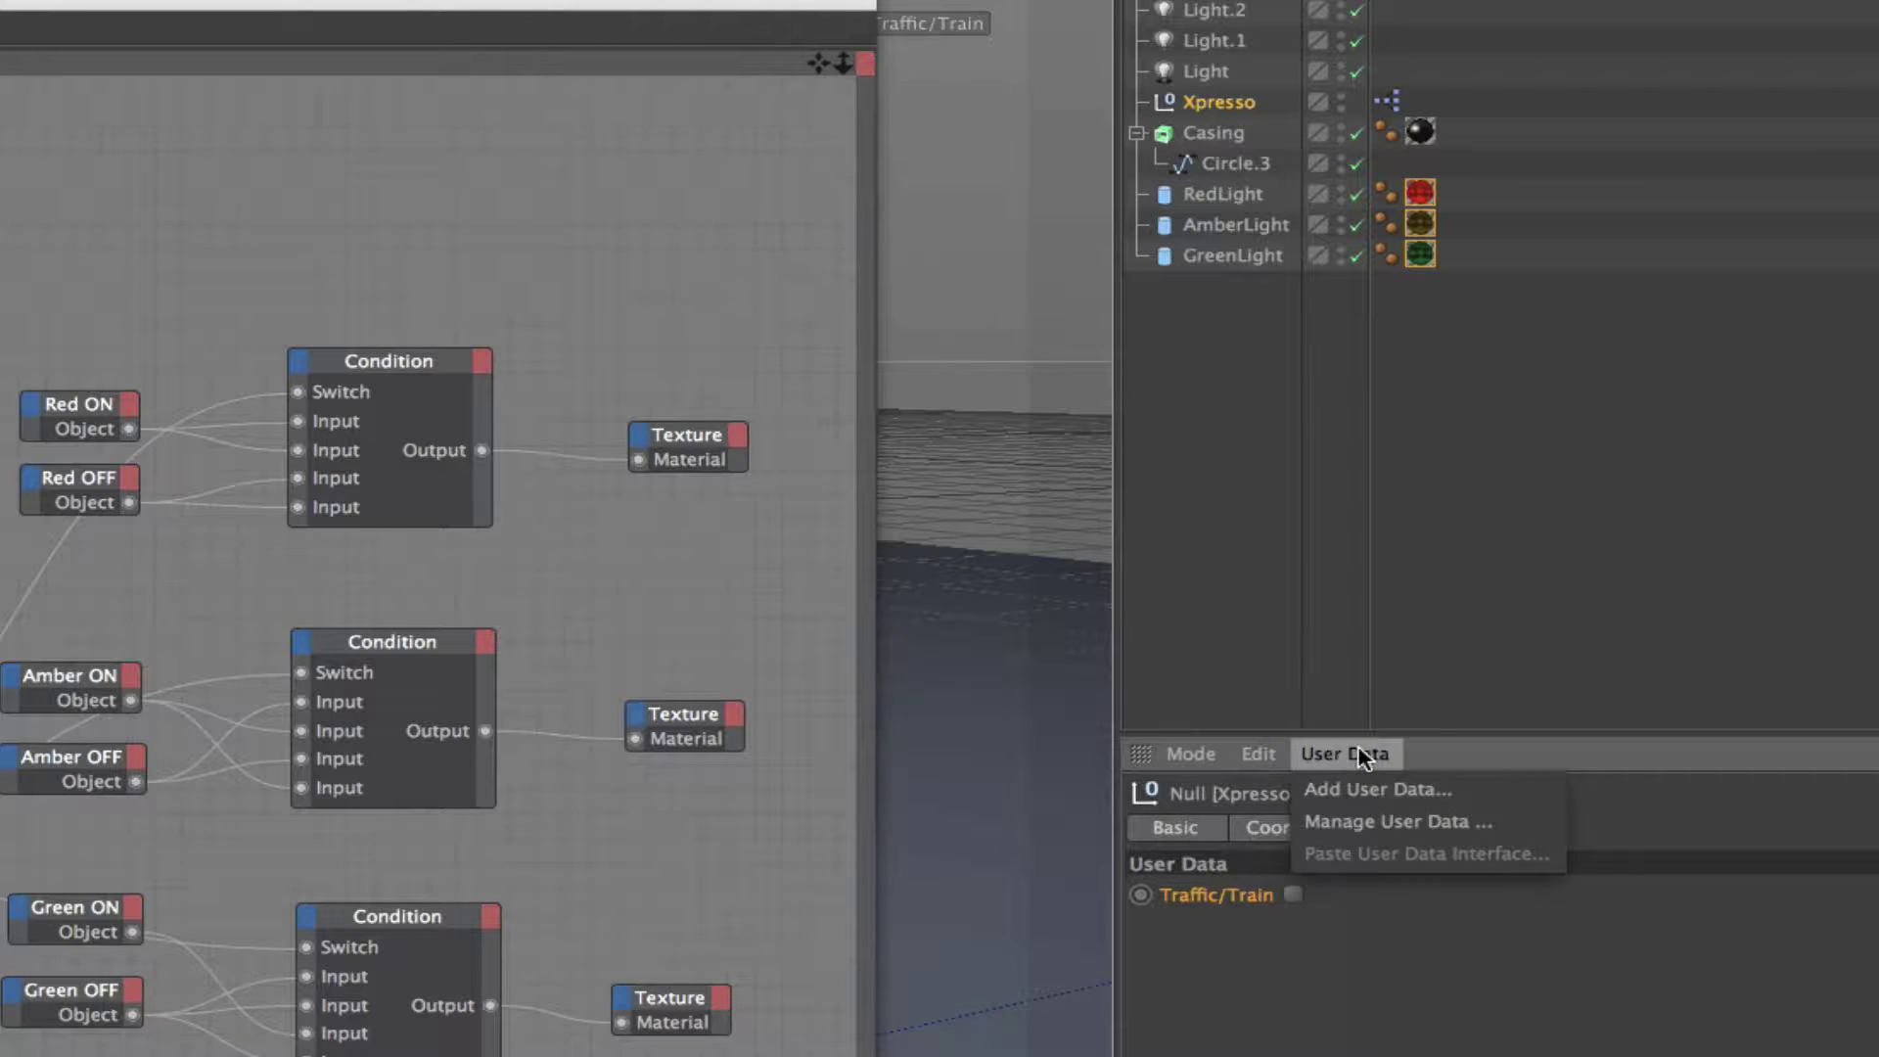
pyautogui.click(1365, 821)
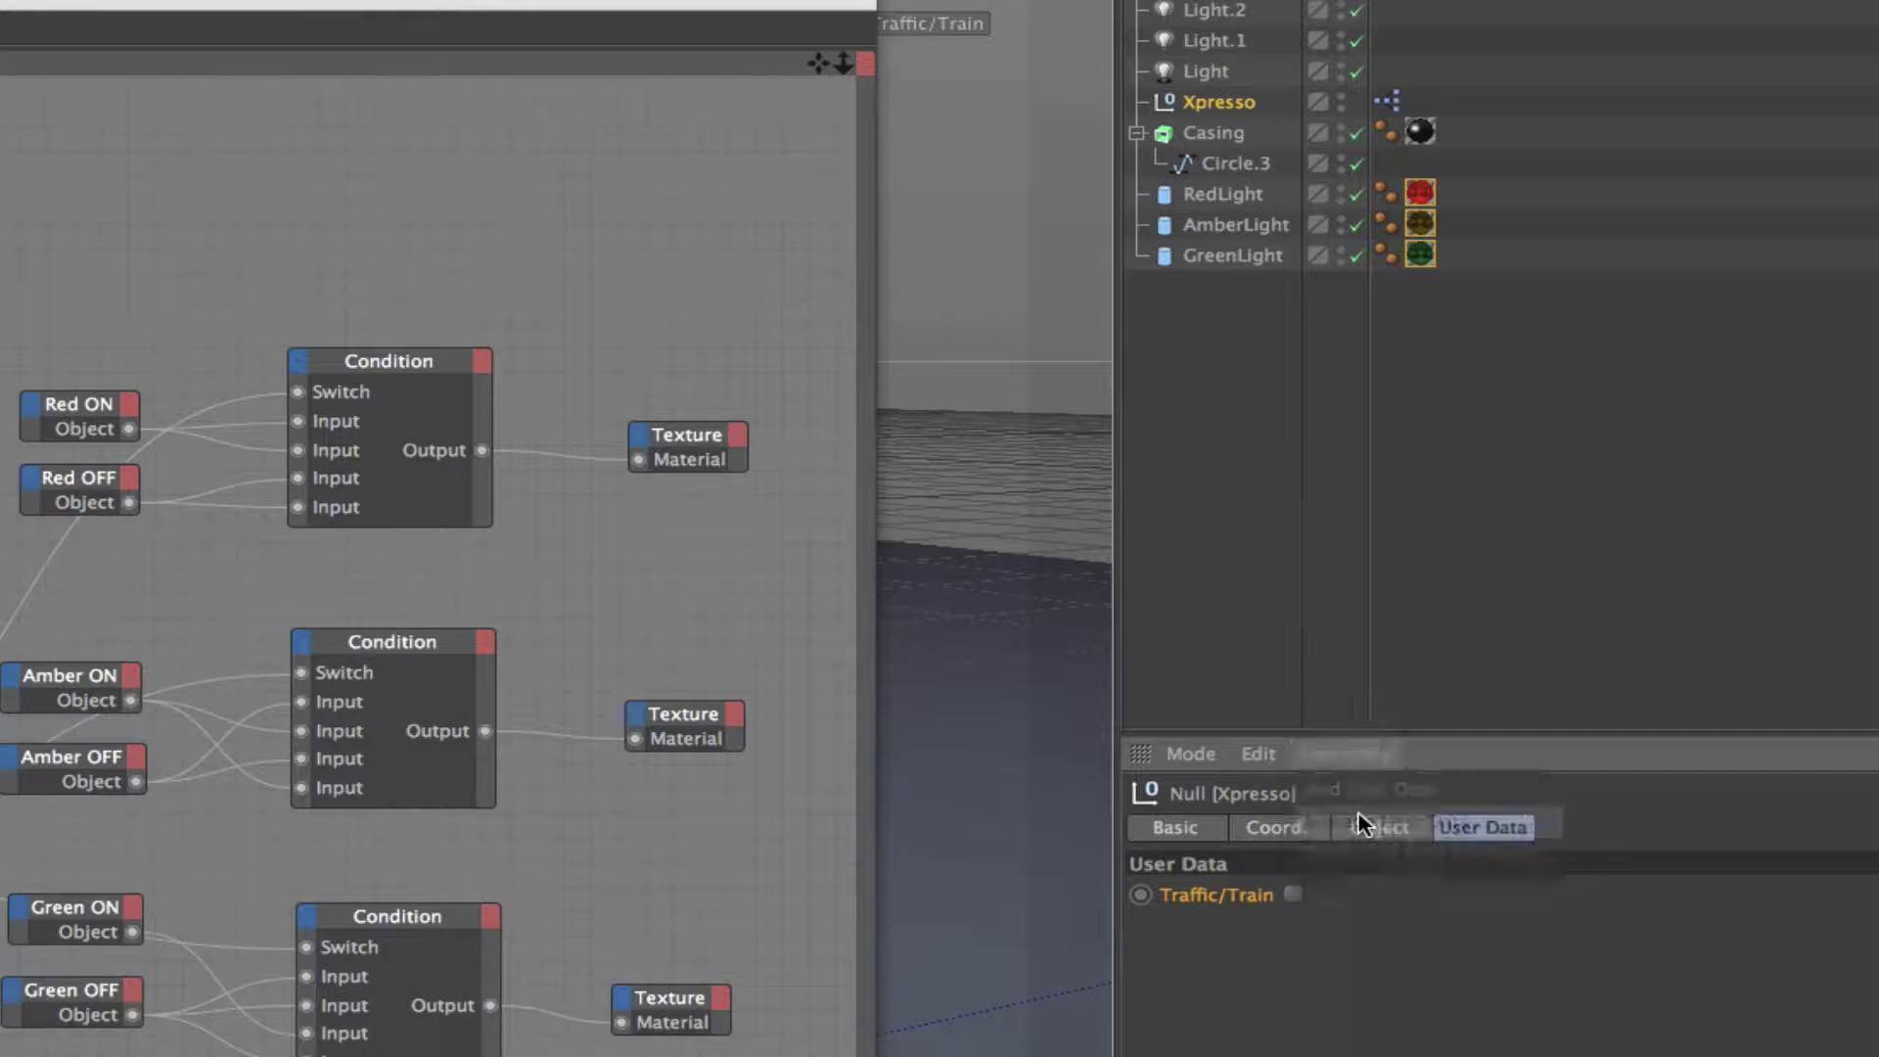
pyautogui.click(804, 472)
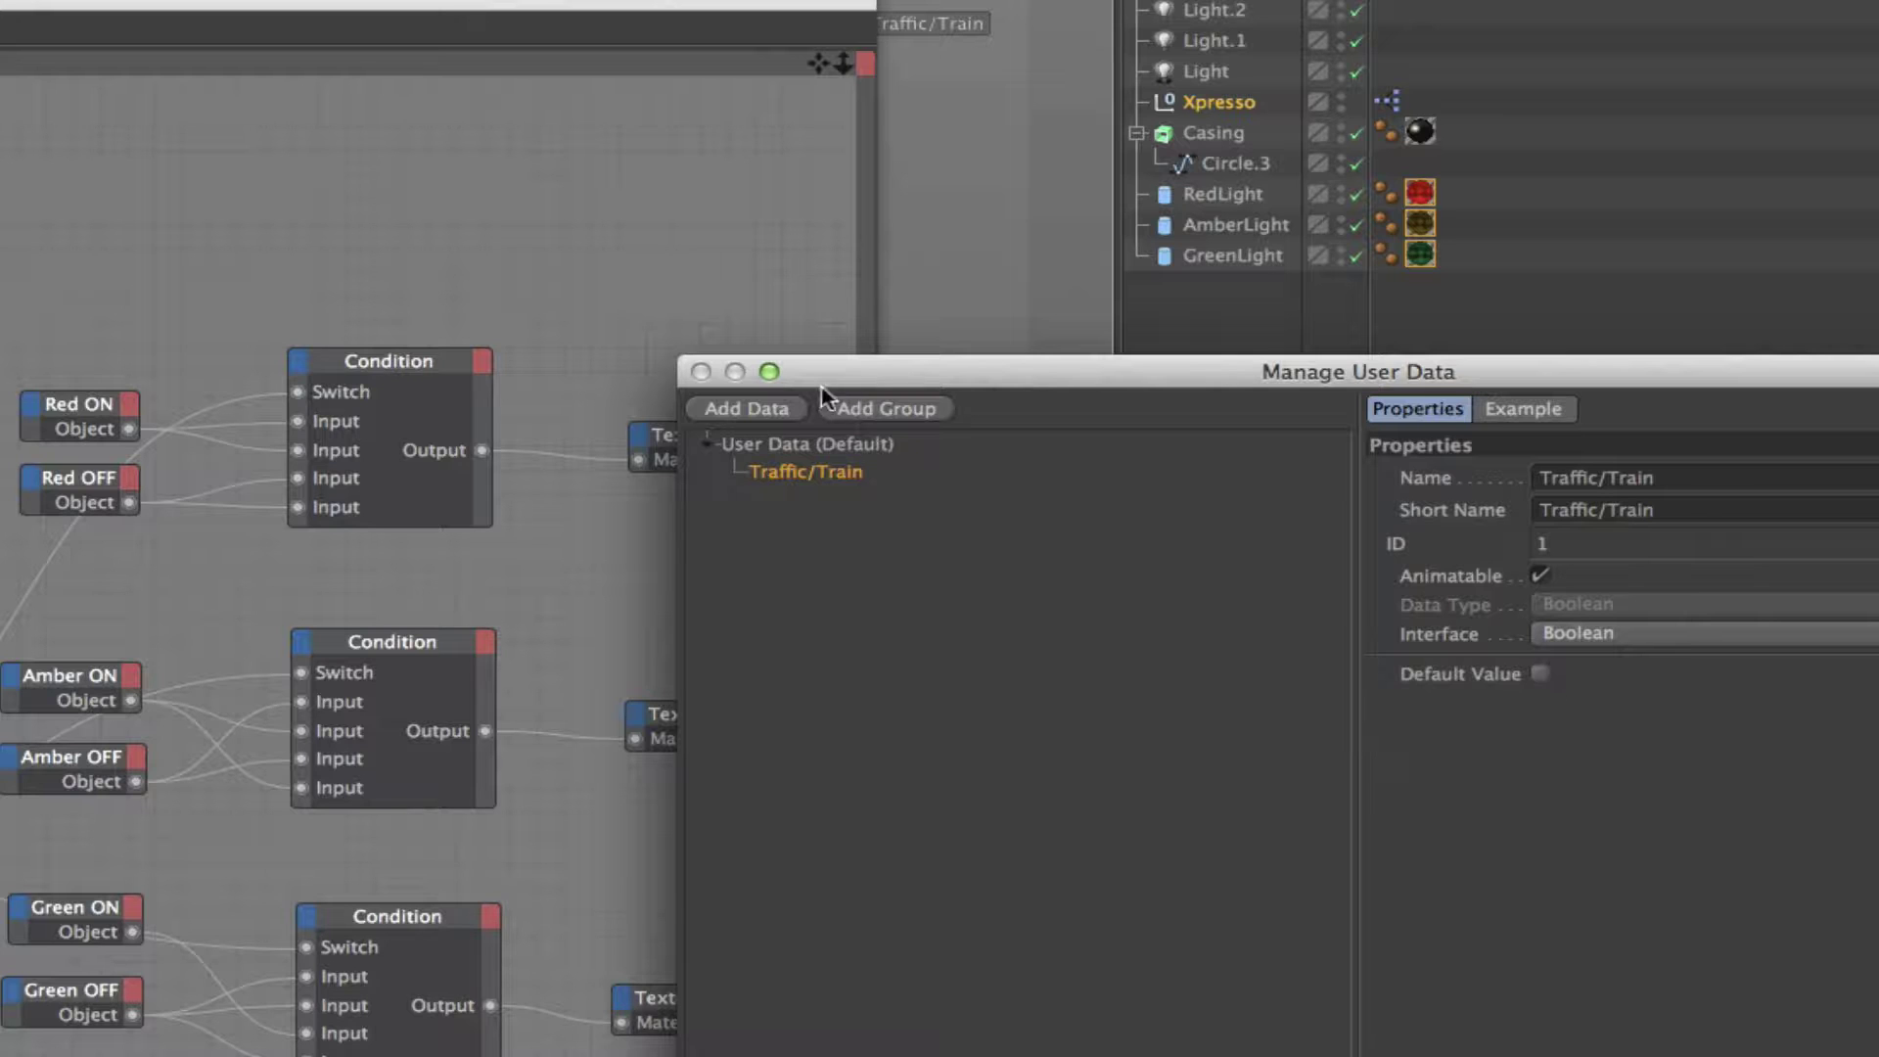
pyautogui.press('Return')
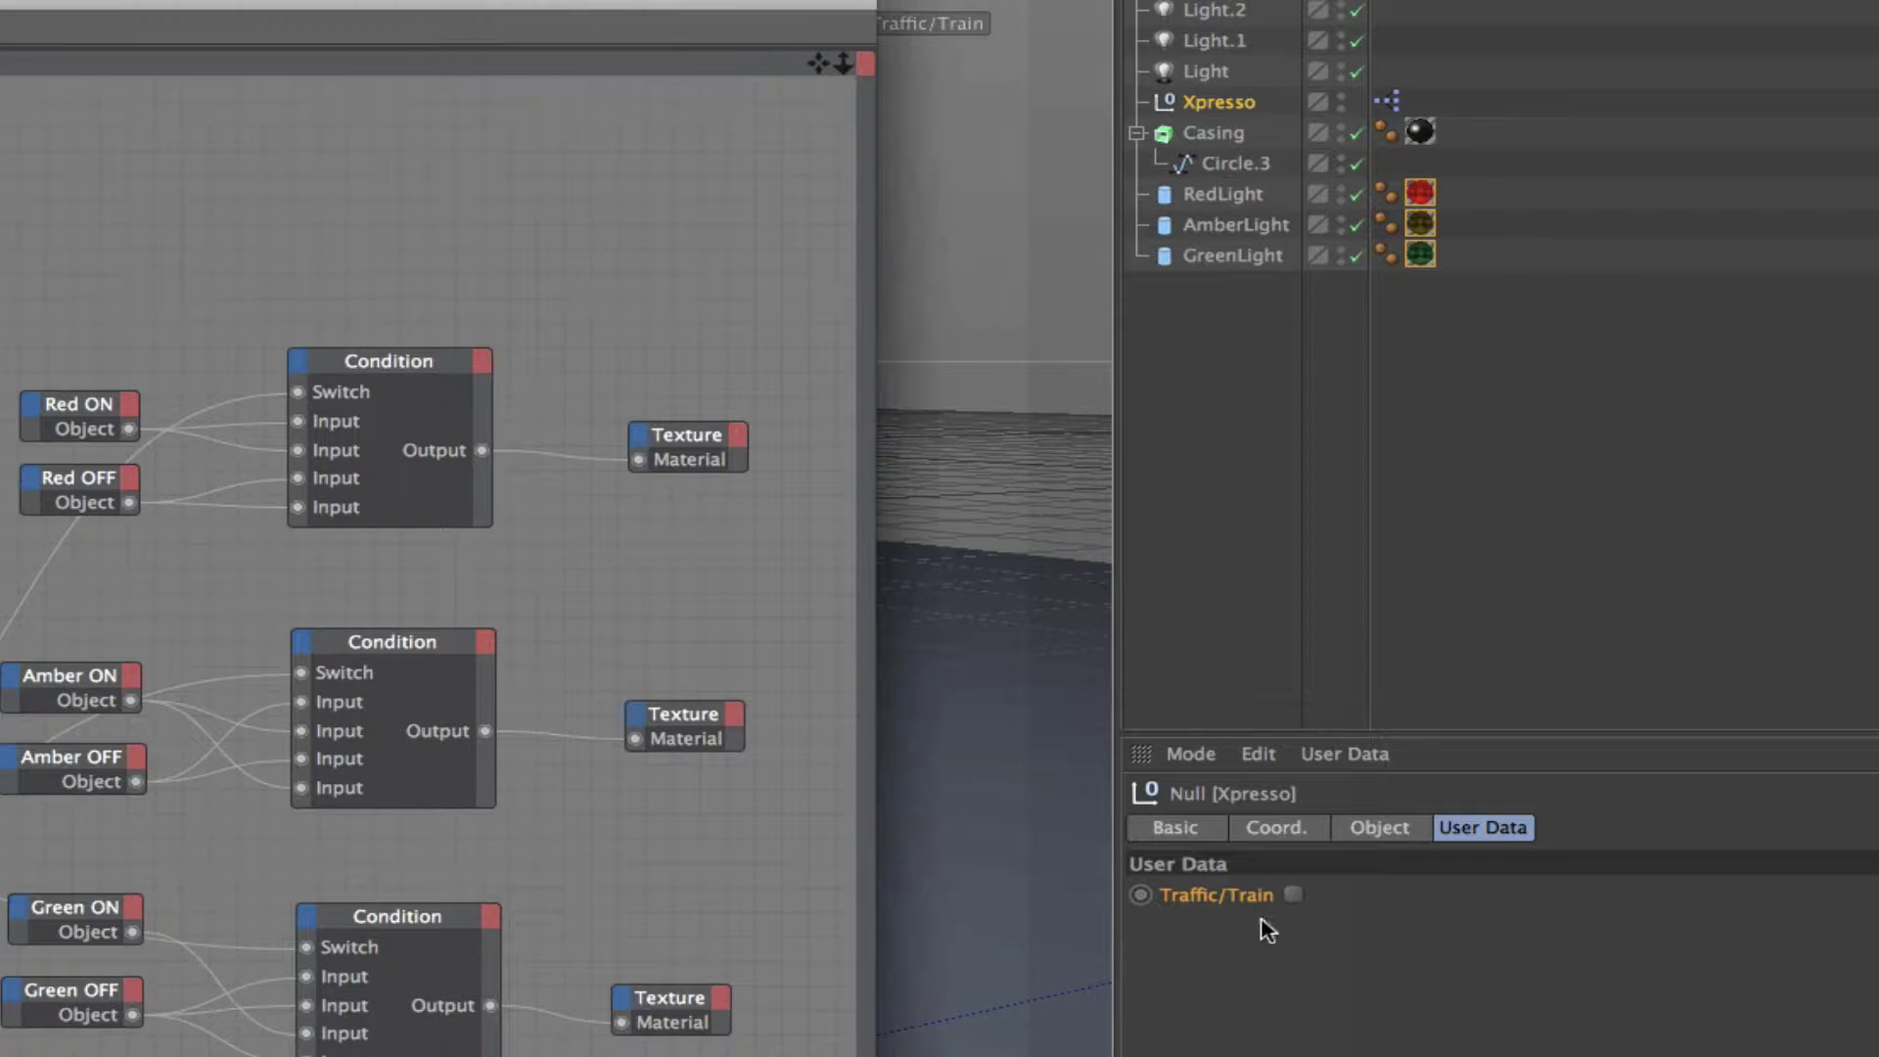
pyautogui.click(1293, 895)
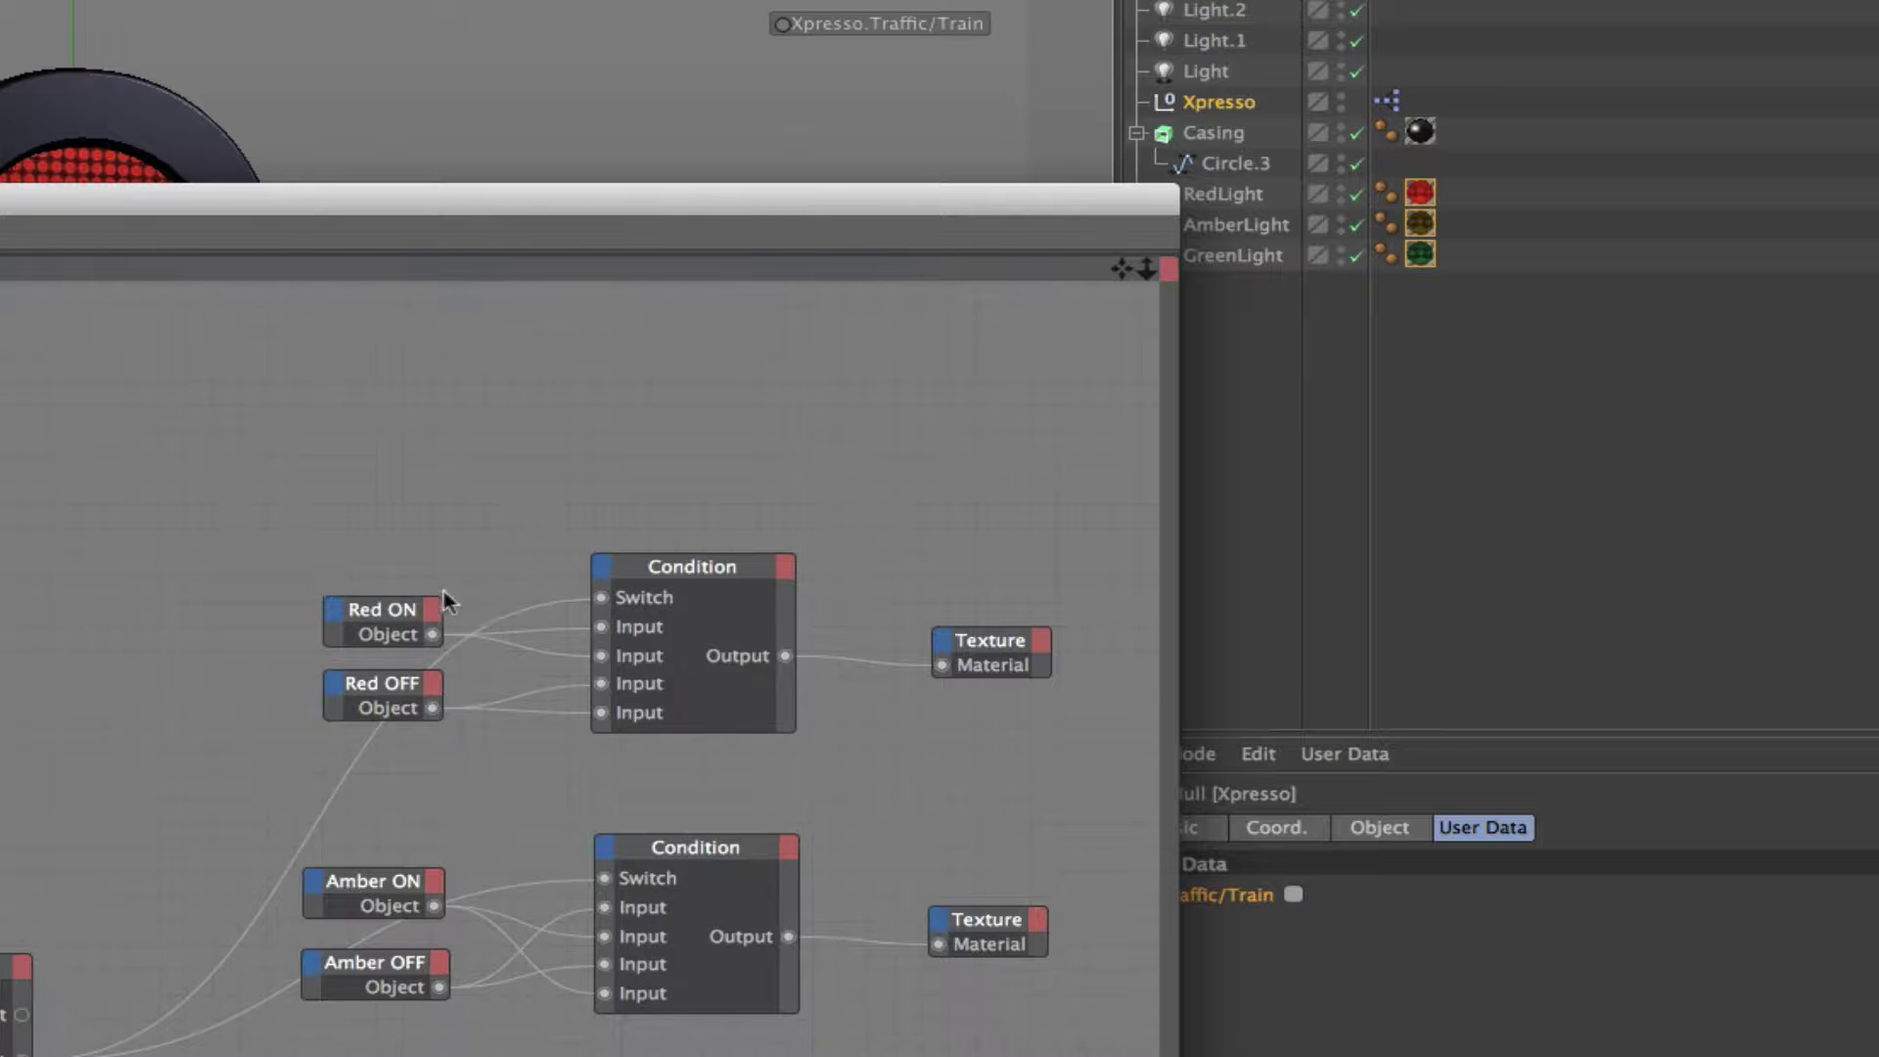
# - Add the Xpresso null to the graph above the Red ON node with a Traffic/Train output port, and enlarge the node to show the full port name
pyautogui.moveTo(799, 196); pyautogui.dragTo(577, 117)
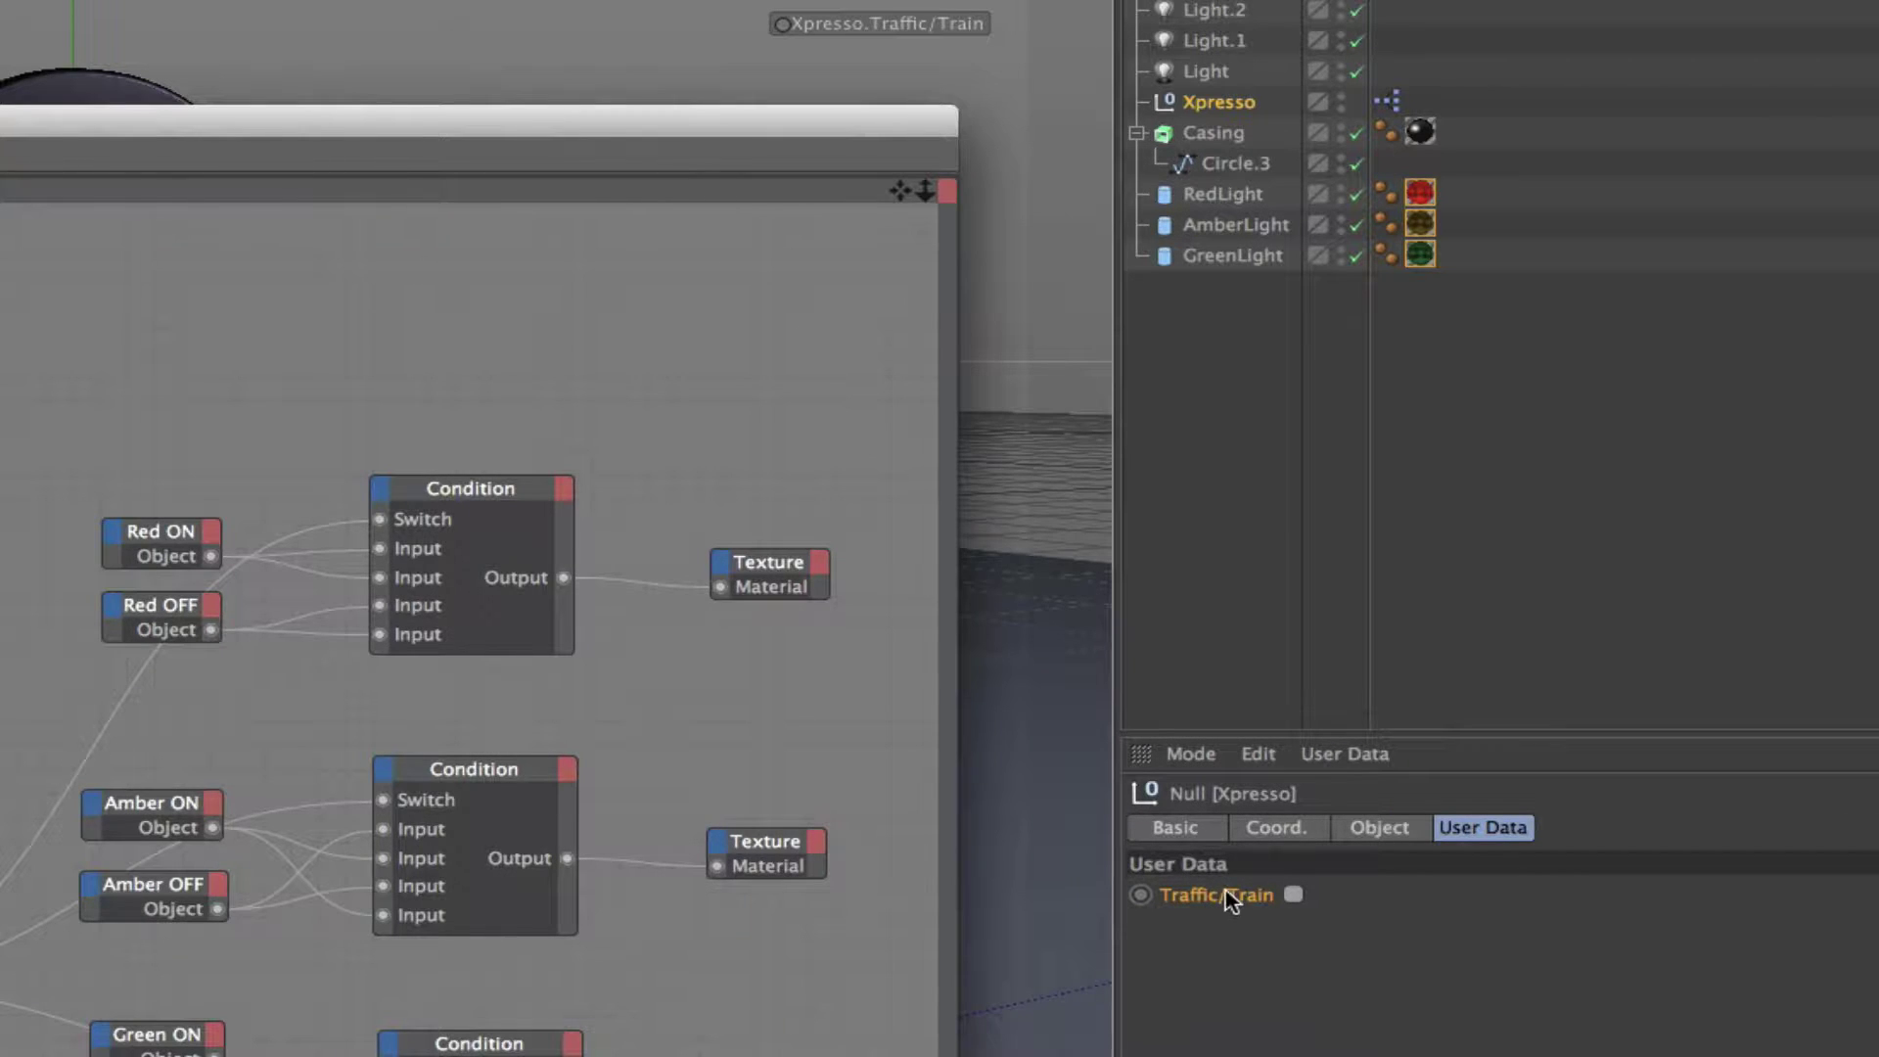
pyautogui.click(1218, 99)
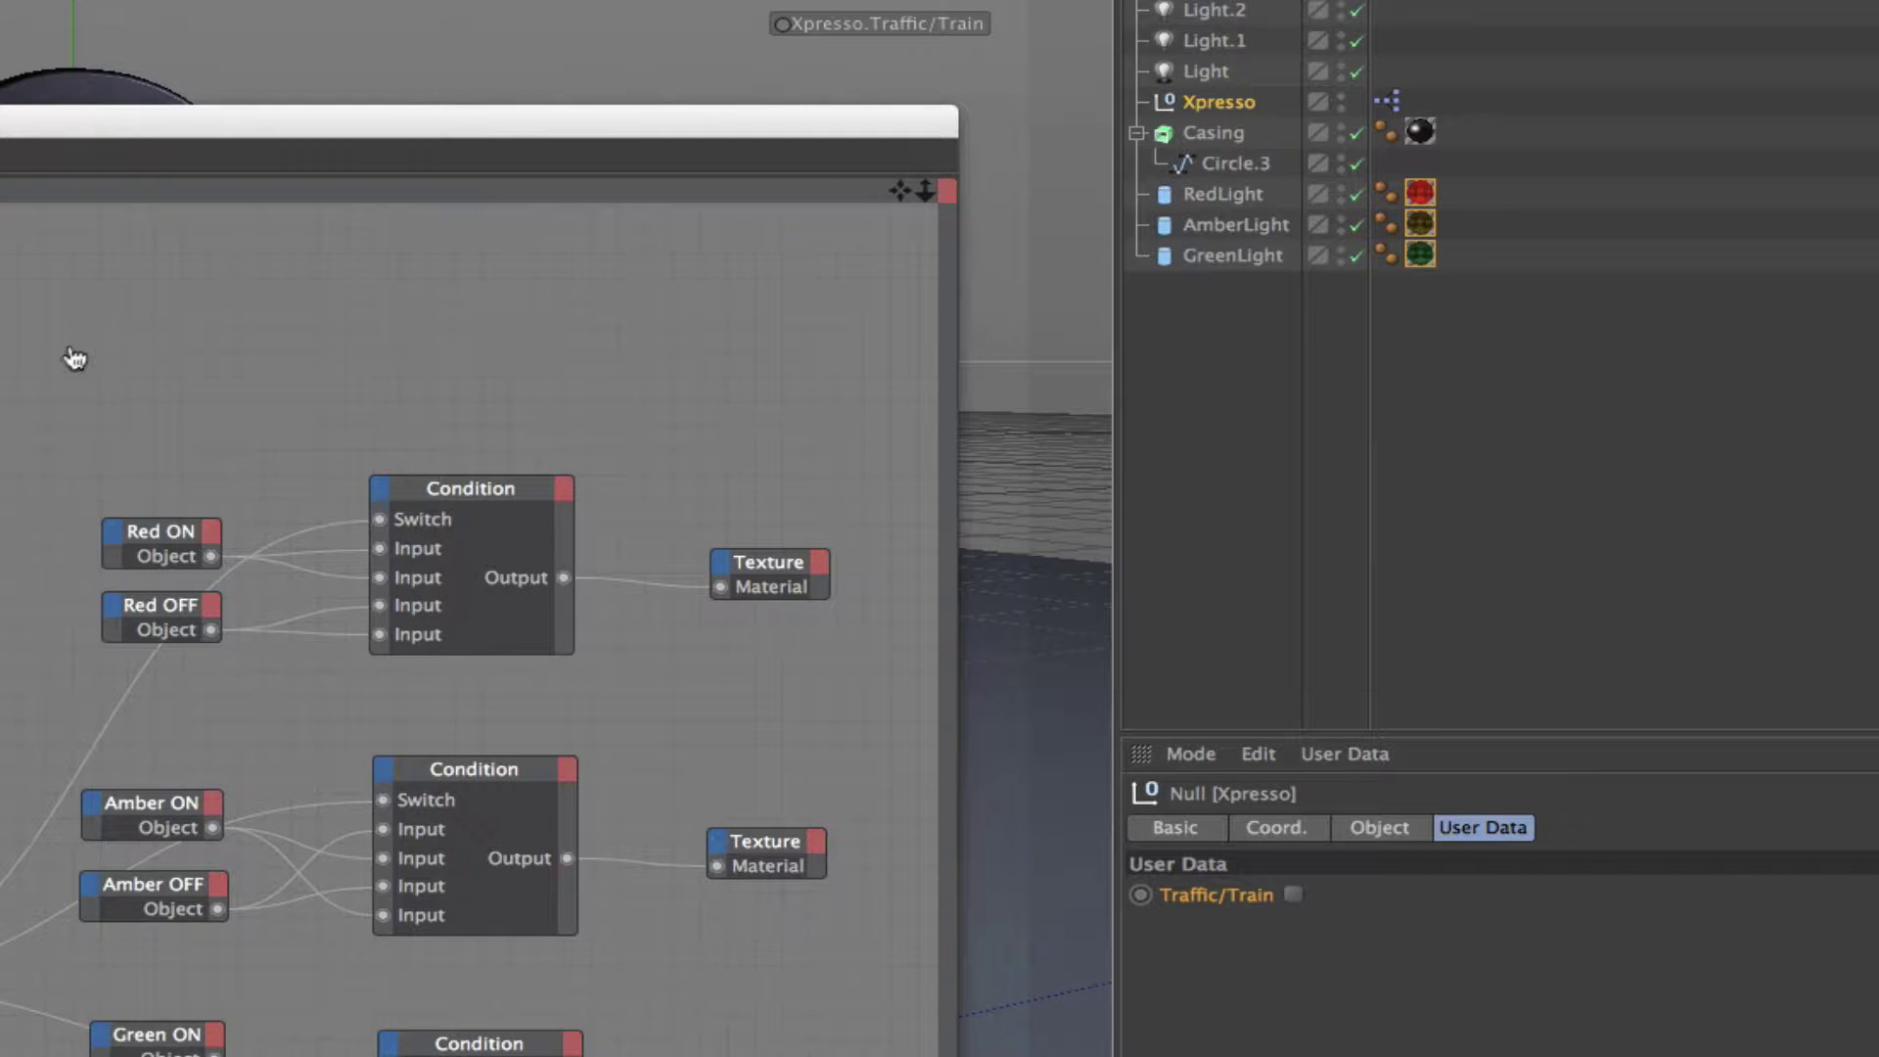
pyautogui.moveTo(74, 358); pyautogui.dragTo(71, 352)
pyautogui.click(118, 335)
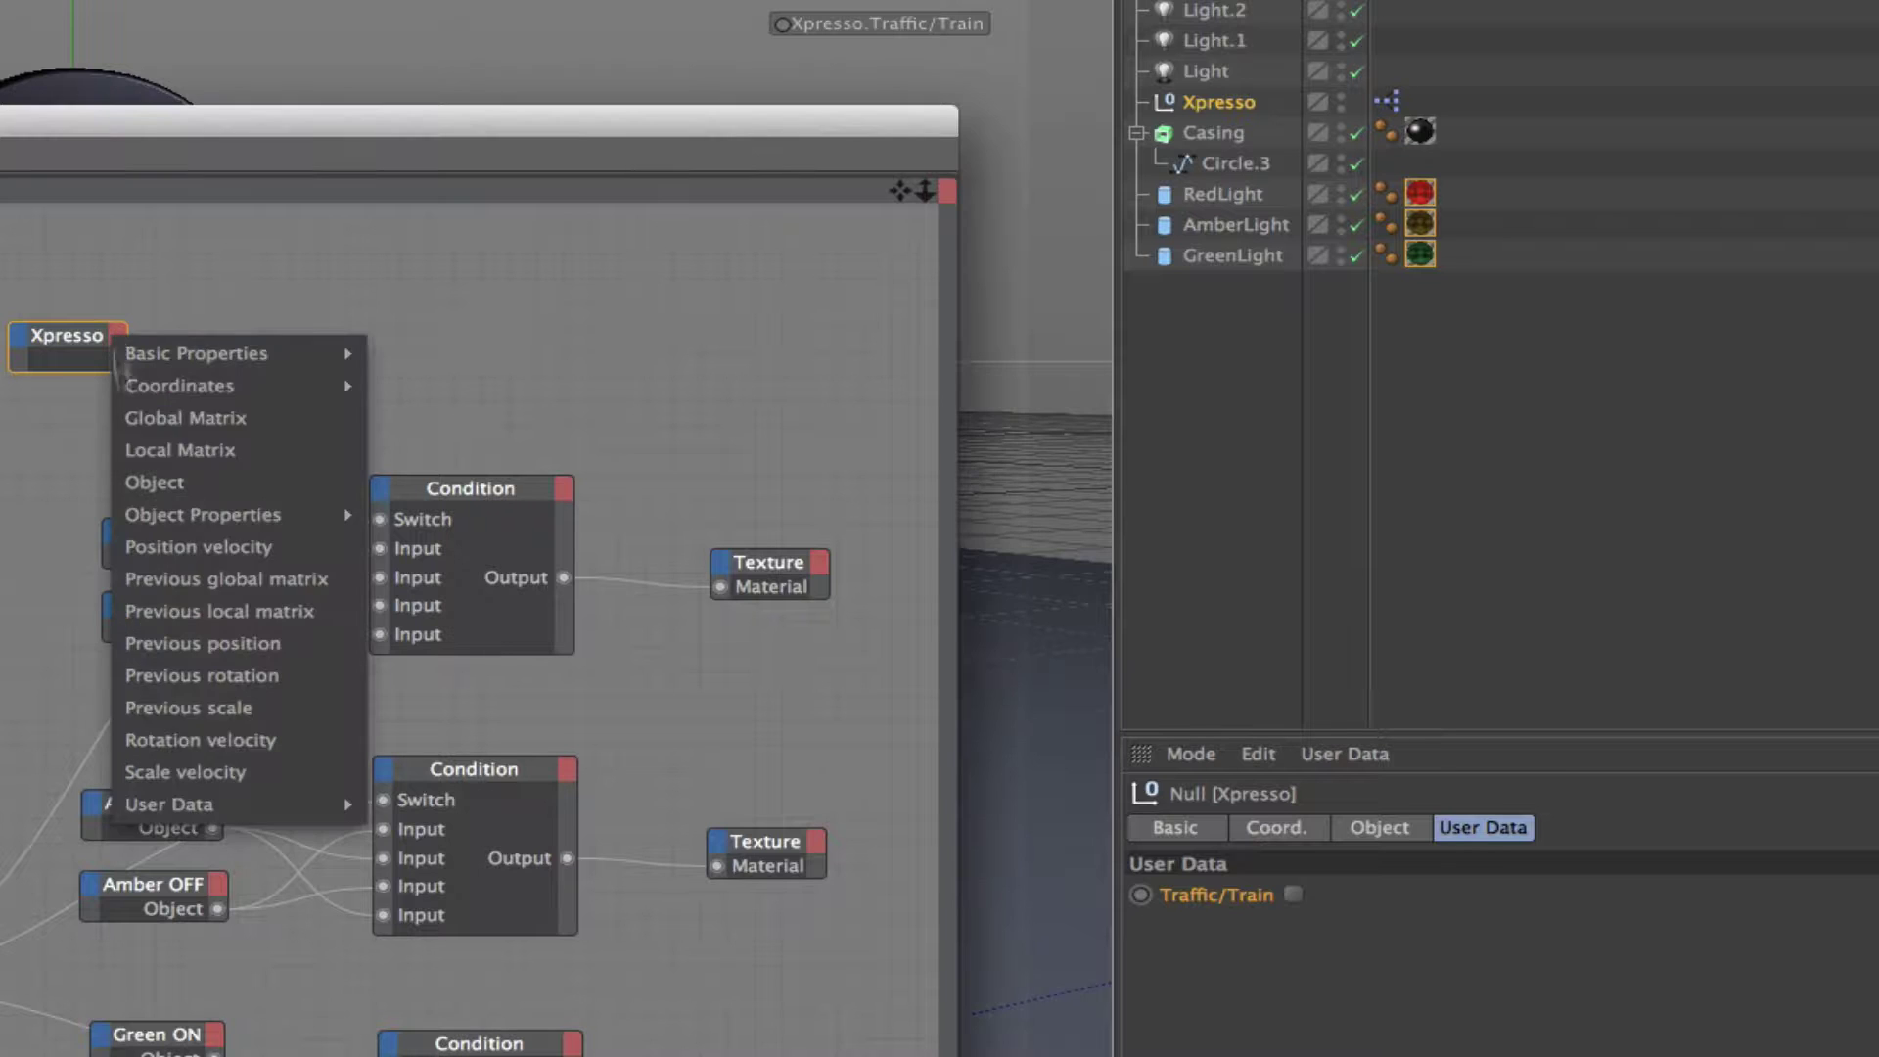
pyautogui.moveTo(252, 804)
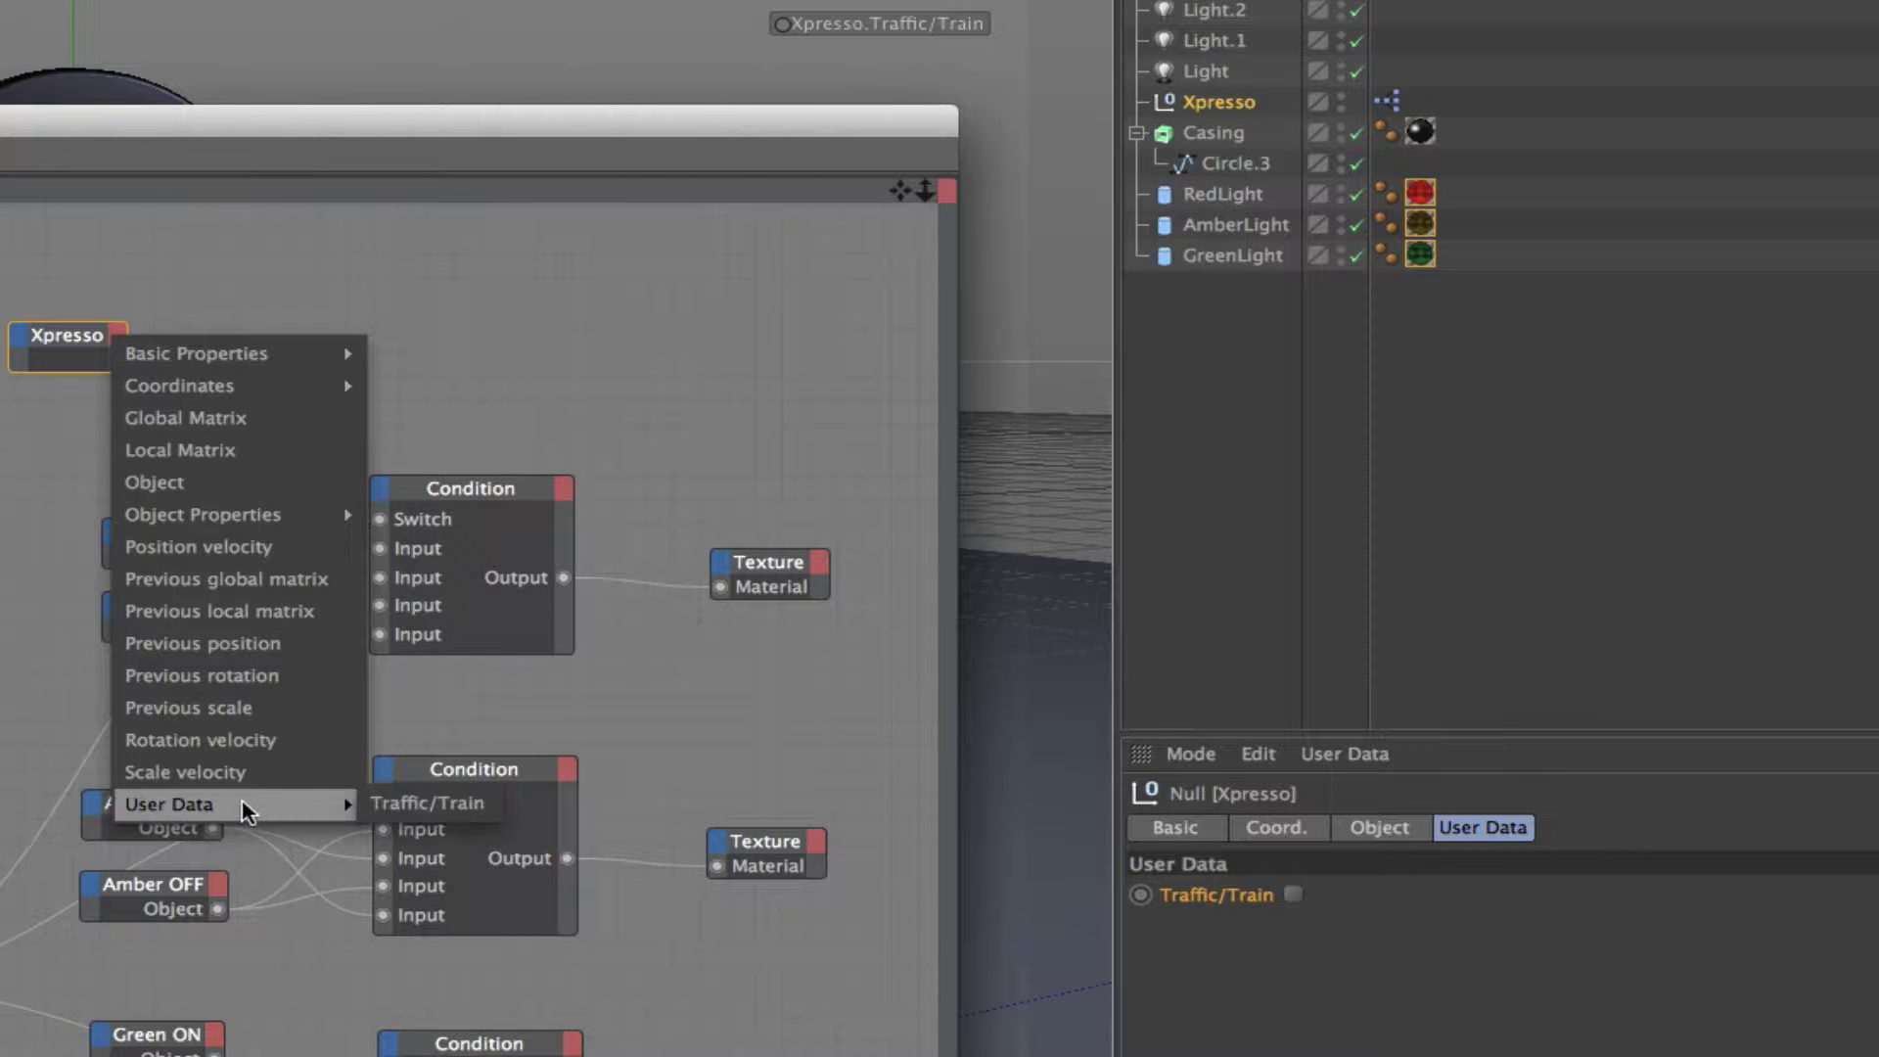
pyautogui.click(431, 803)
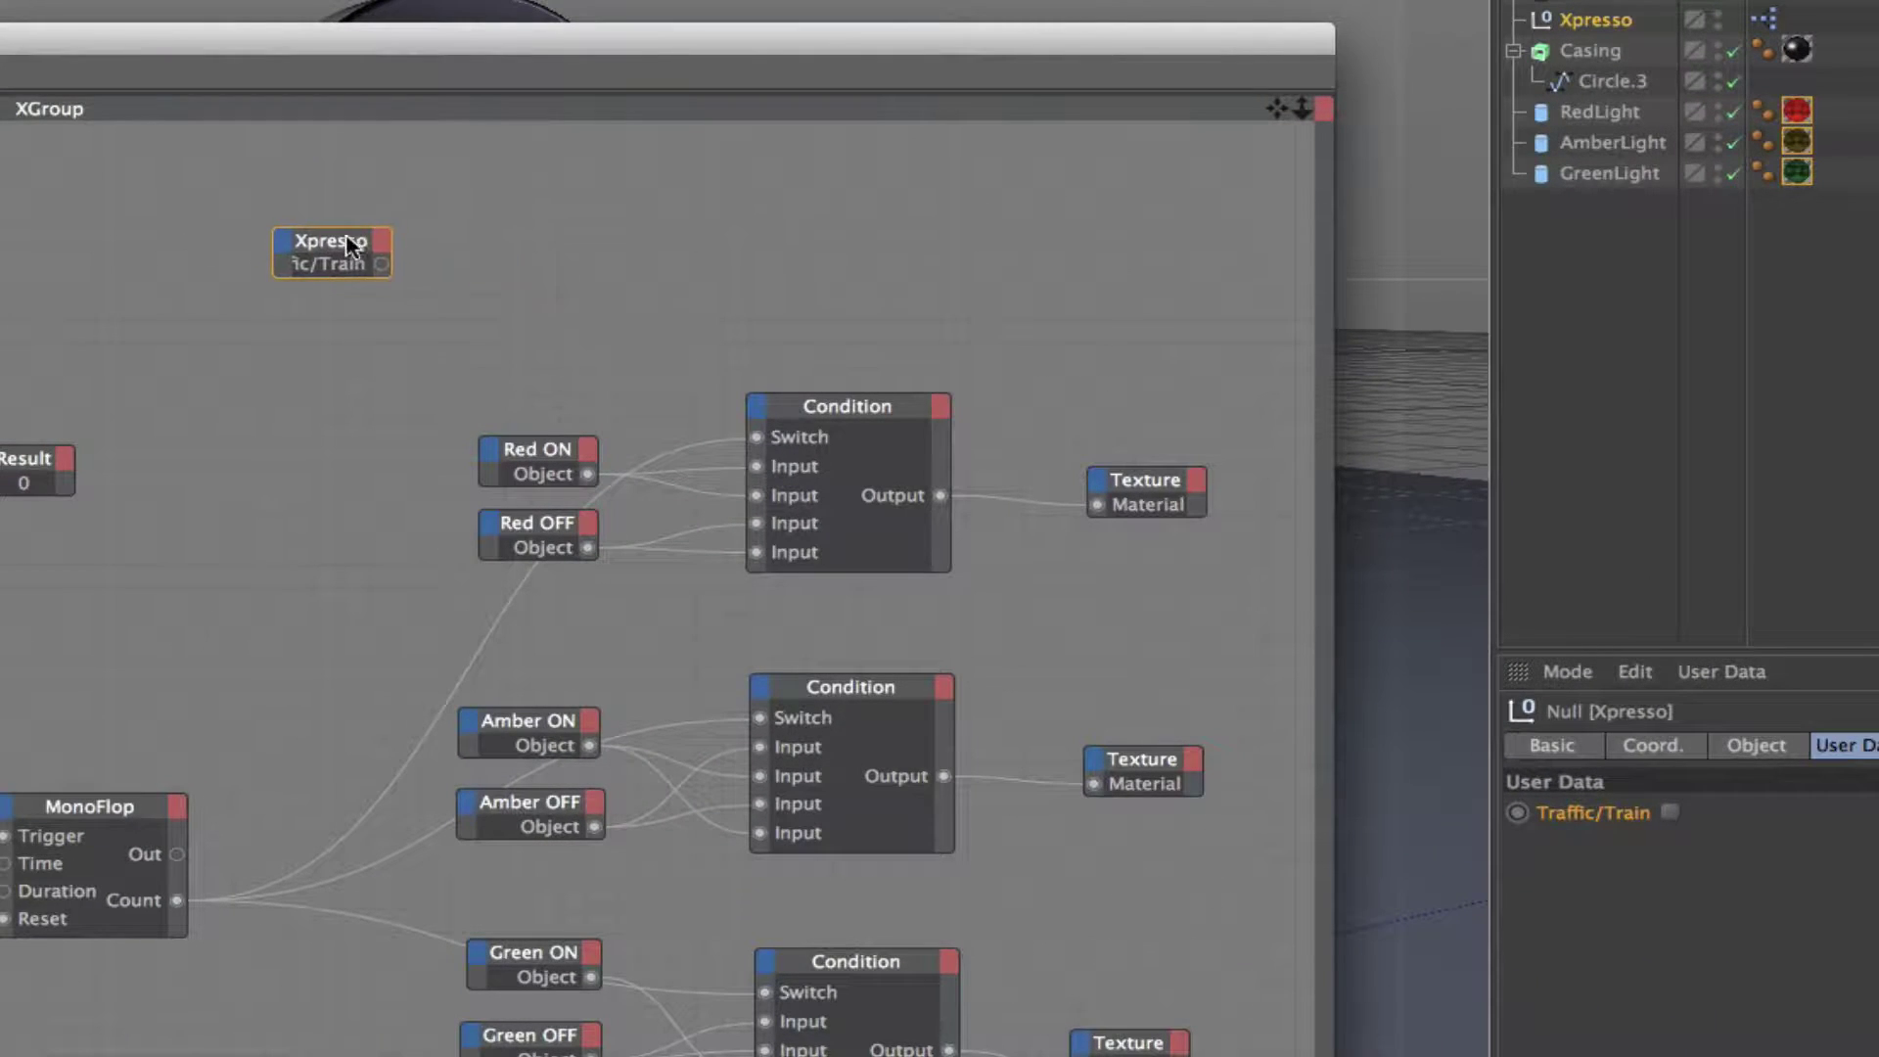
pyautogui.doubleClick(357, 240)
pyautogui.moveTo(375, 242); pyautogui.dragTo(342, 240)
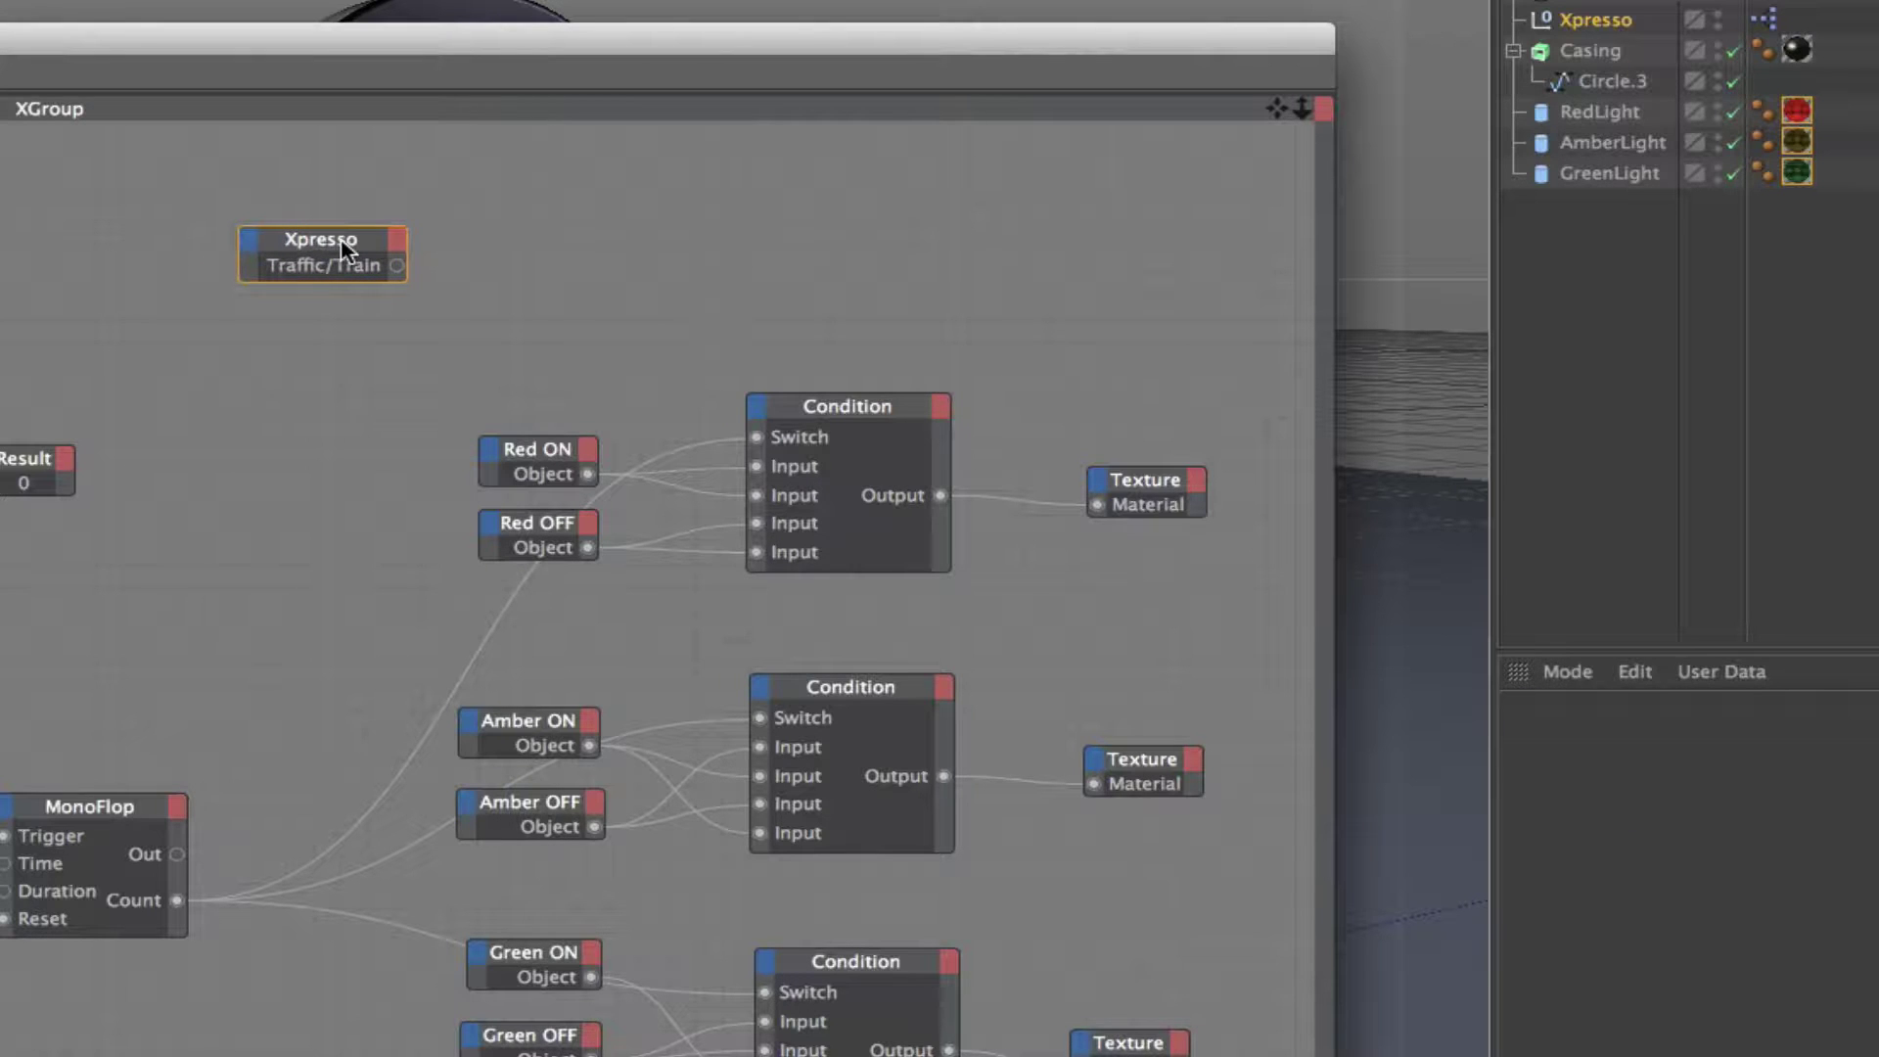
# - Add a logic Condition node to the graph beside the Xpresso node, above the red light's Condition node
pyautogui.rightClick(535, 242)
pyautogui.moveTo(607, 261)
pyautogui.moveTo(812, 260)
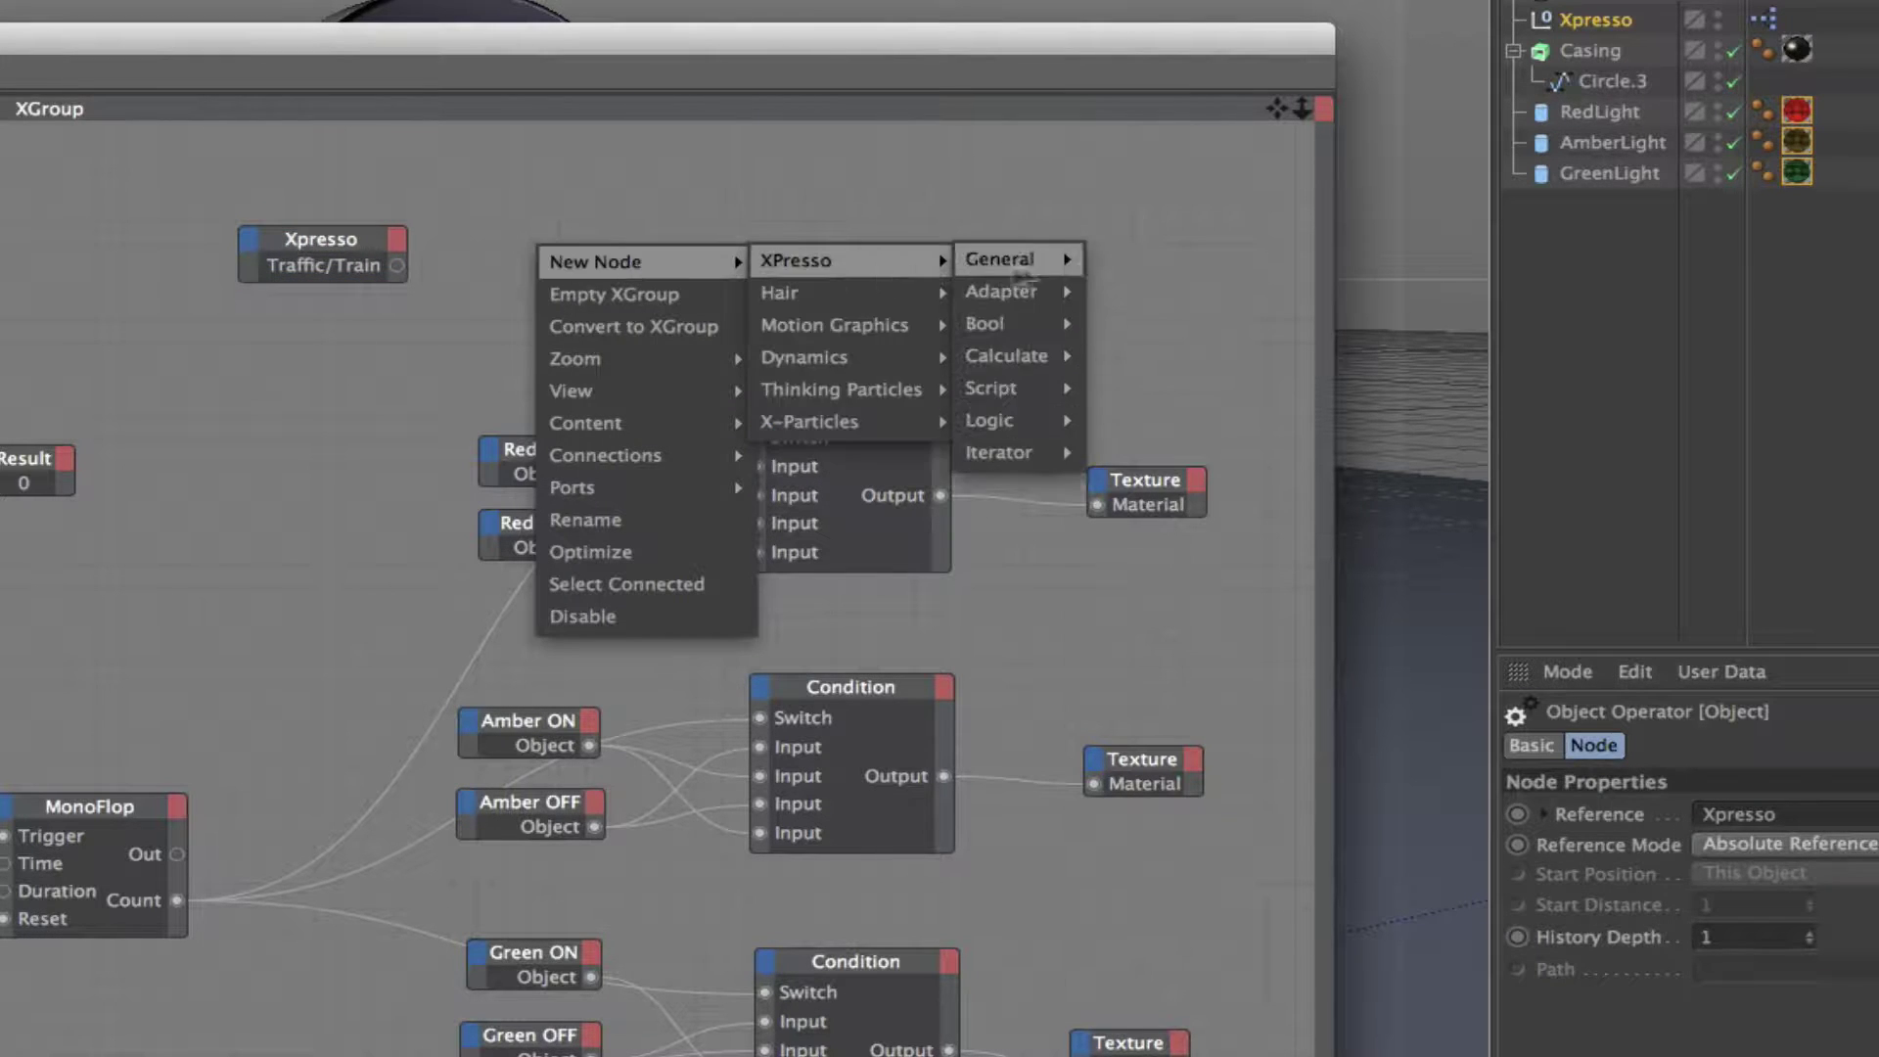
pyautogui.moveTo(1017, 259)
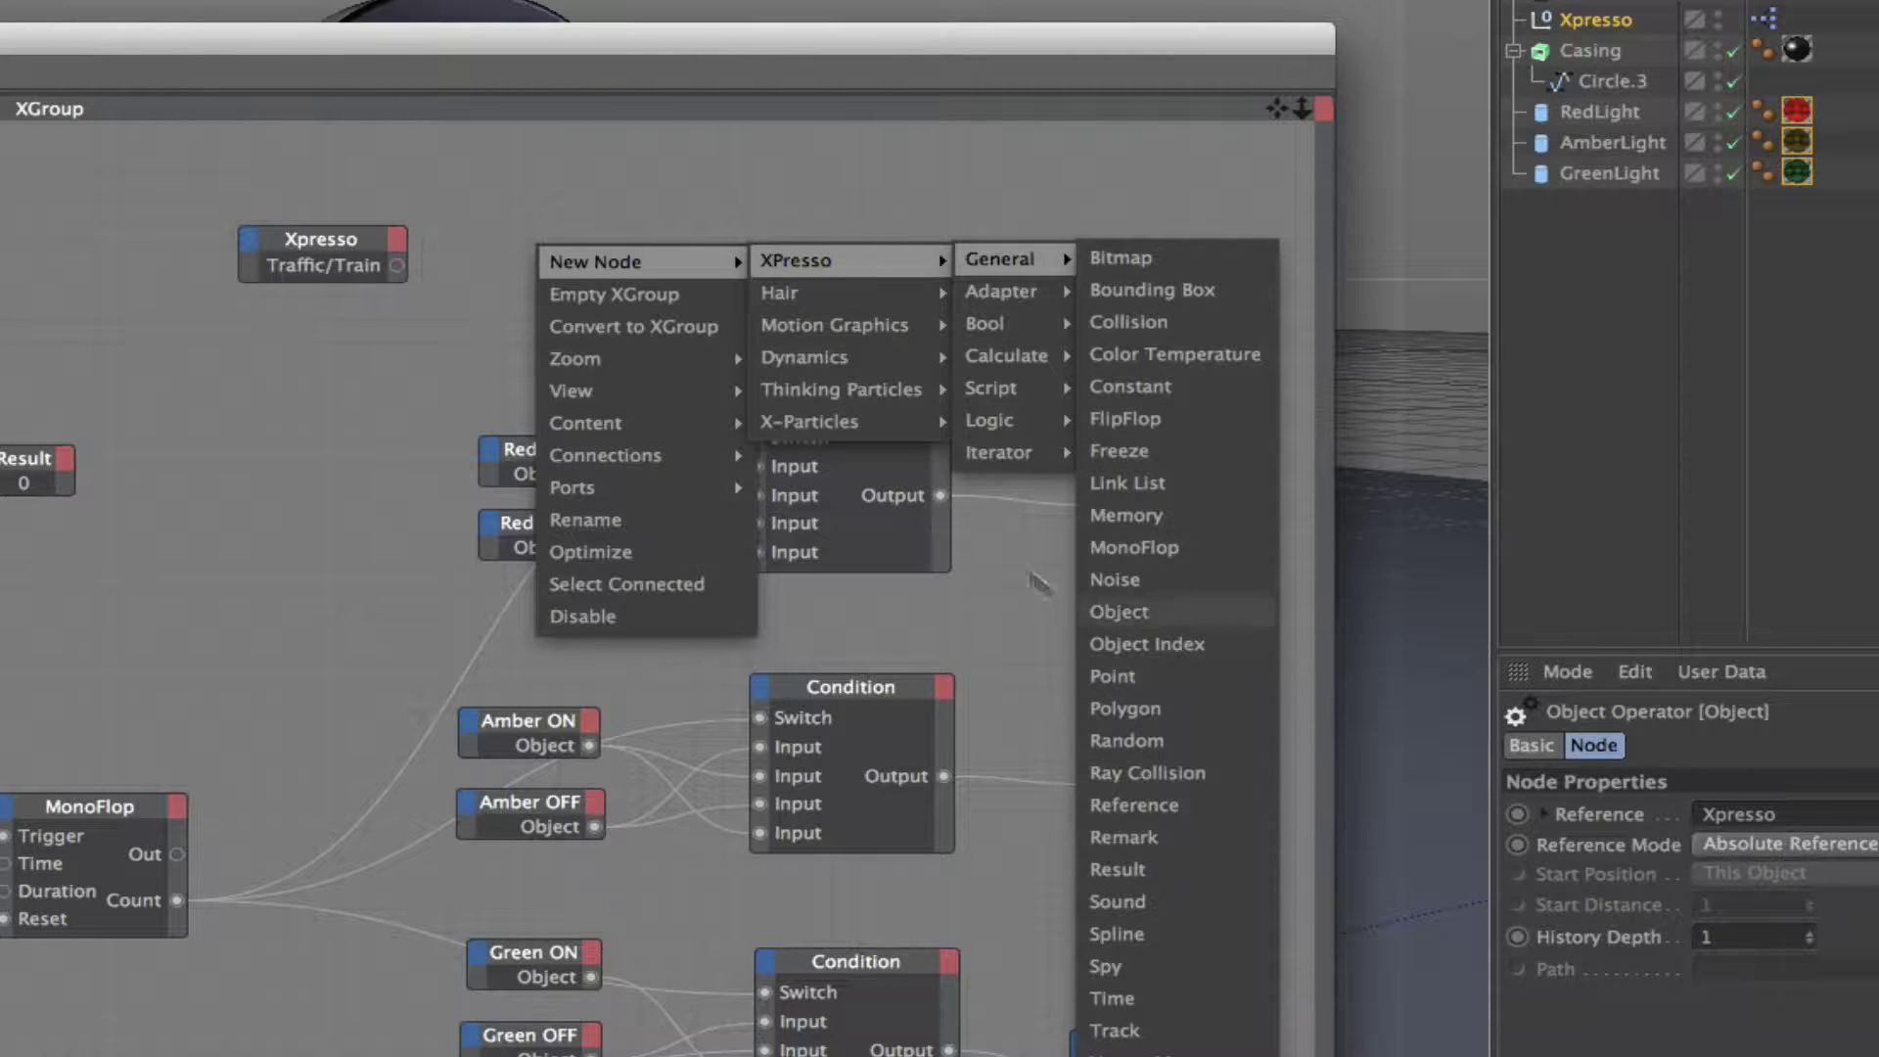
pyautogui.moveTo(1042, 436)
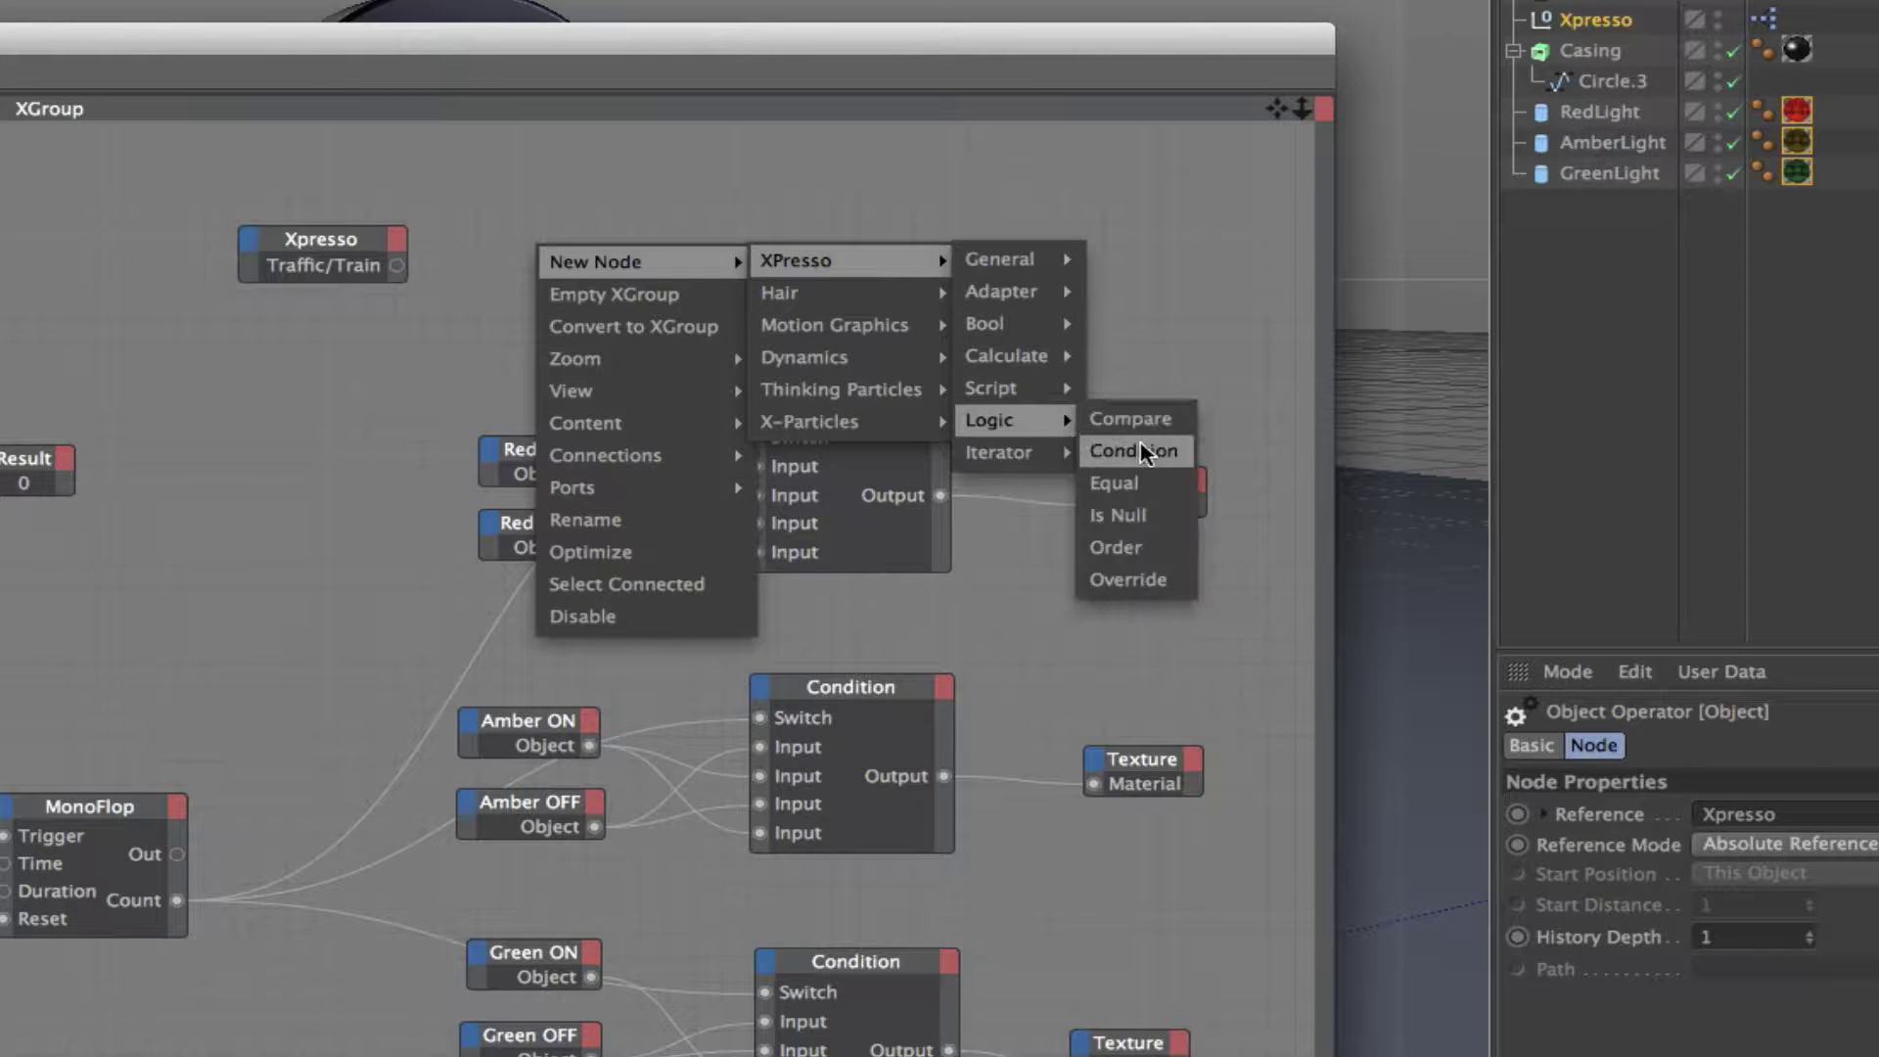
pyautogui.click(1135, 449)
pyautogui.moveTo(567, 200); pyautogui.dragTo(651, 227)
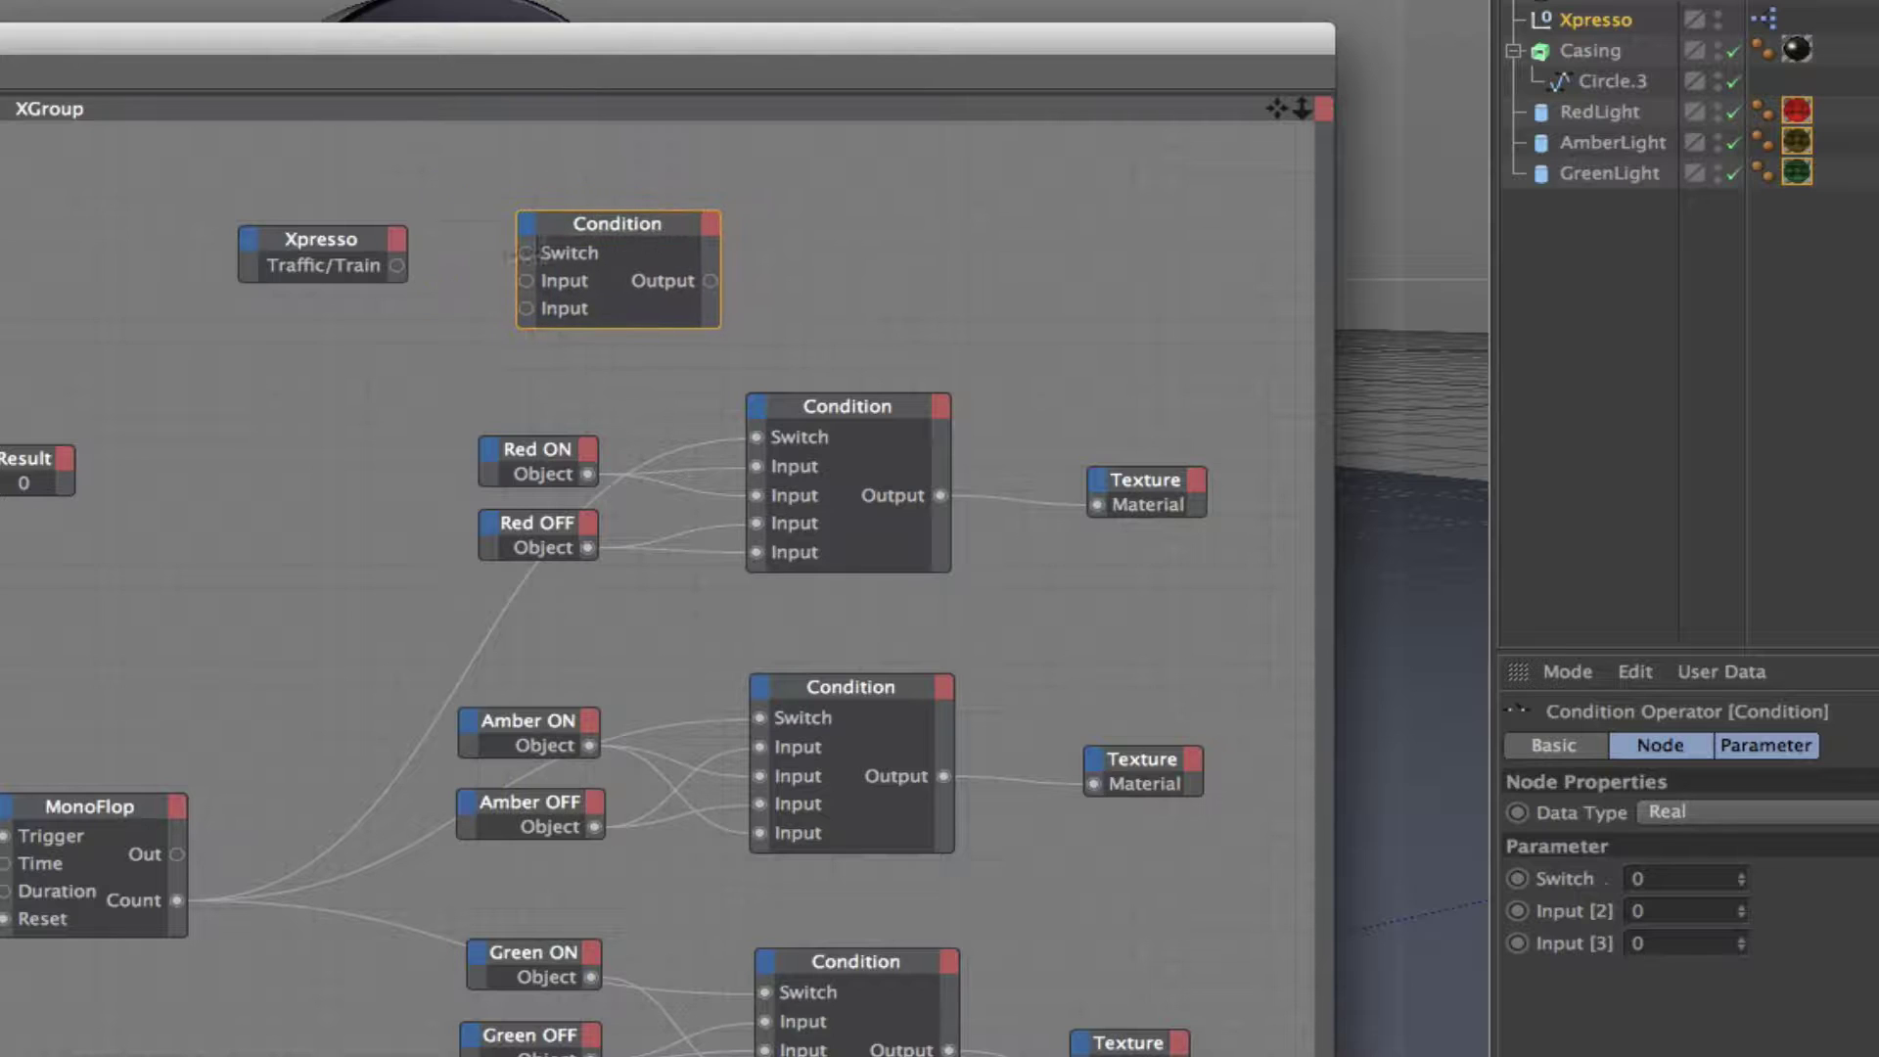
# - Connect Traffic/Train to the new Condition node's Switch input, level the Xpresso node with it, and arrange Red ON and Red OFF underneath
pyautogui.moveTo(396, 265); pyautogui.dragTo(525, 254)
pyautogui.click(291, 241)
pyautogui.moveTo(290, 242); pyautogui.dragTo(293, 228)
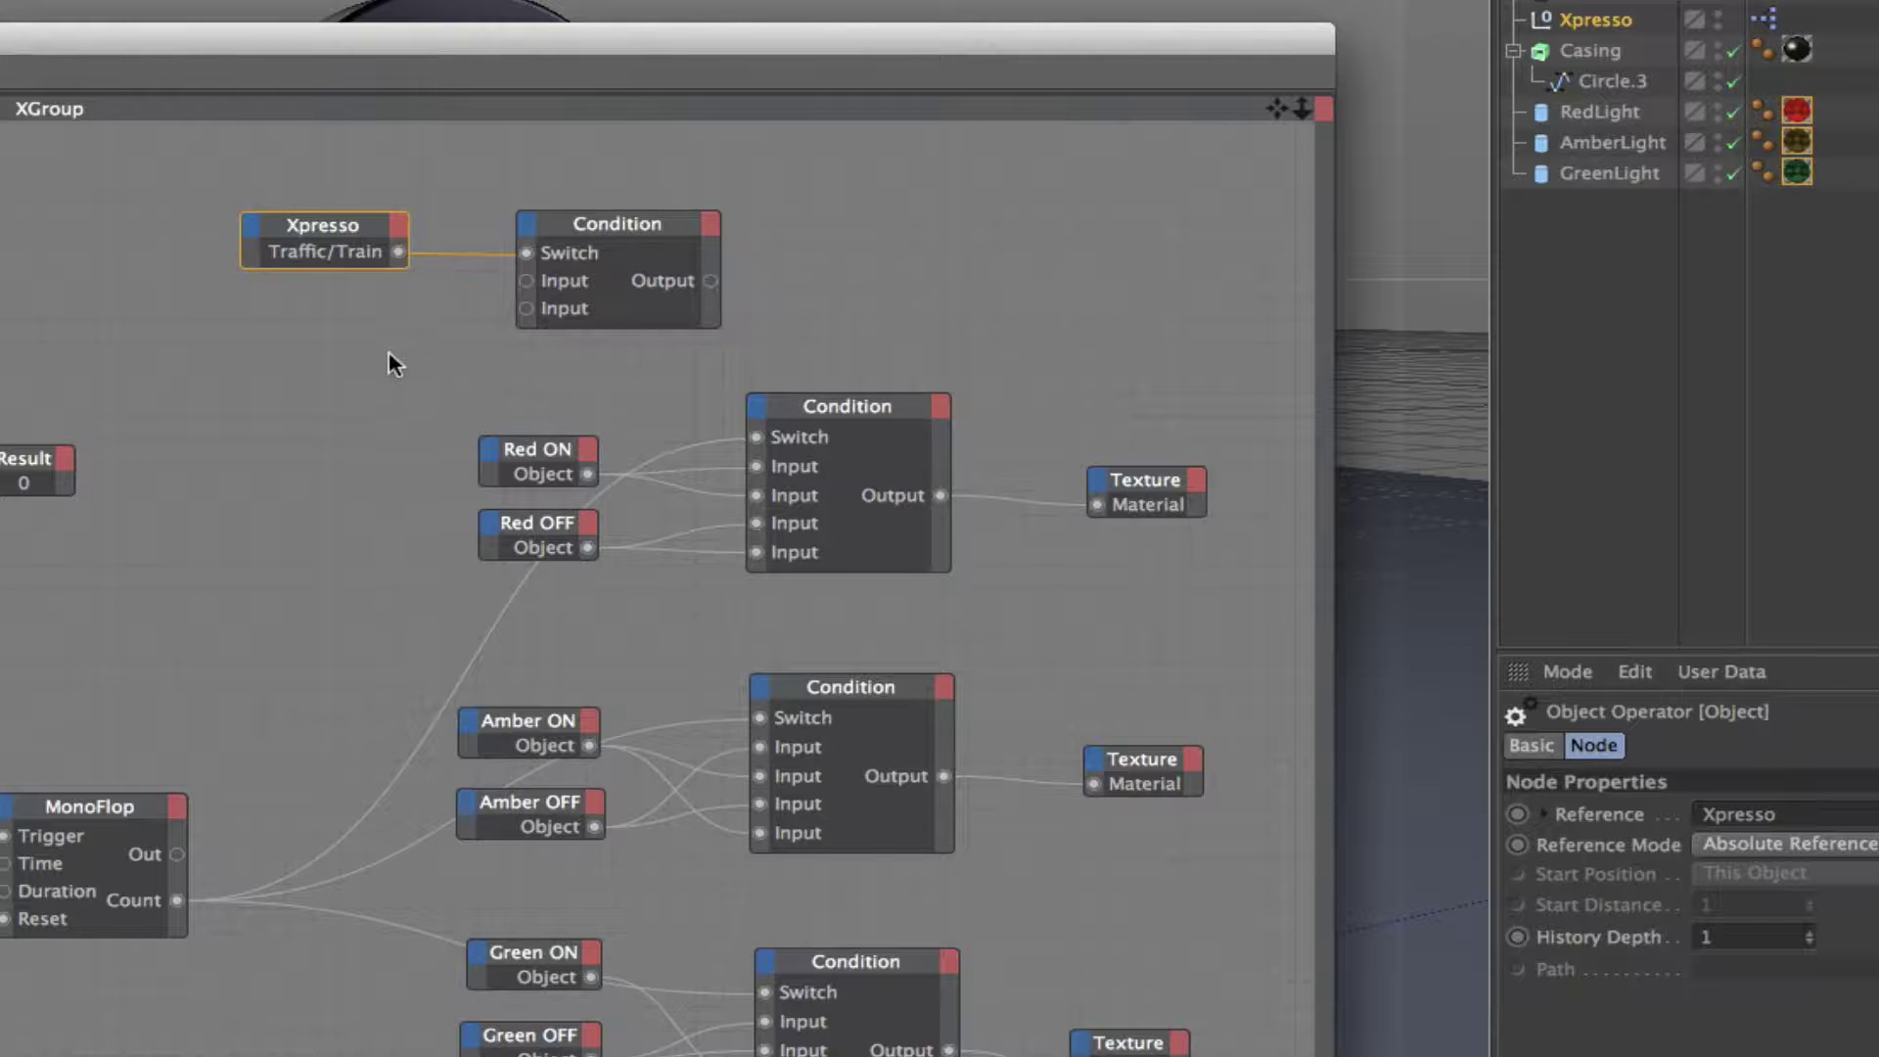
pyautogui.moveTo(547, 453); pyautogui.dragTo(324, 385)
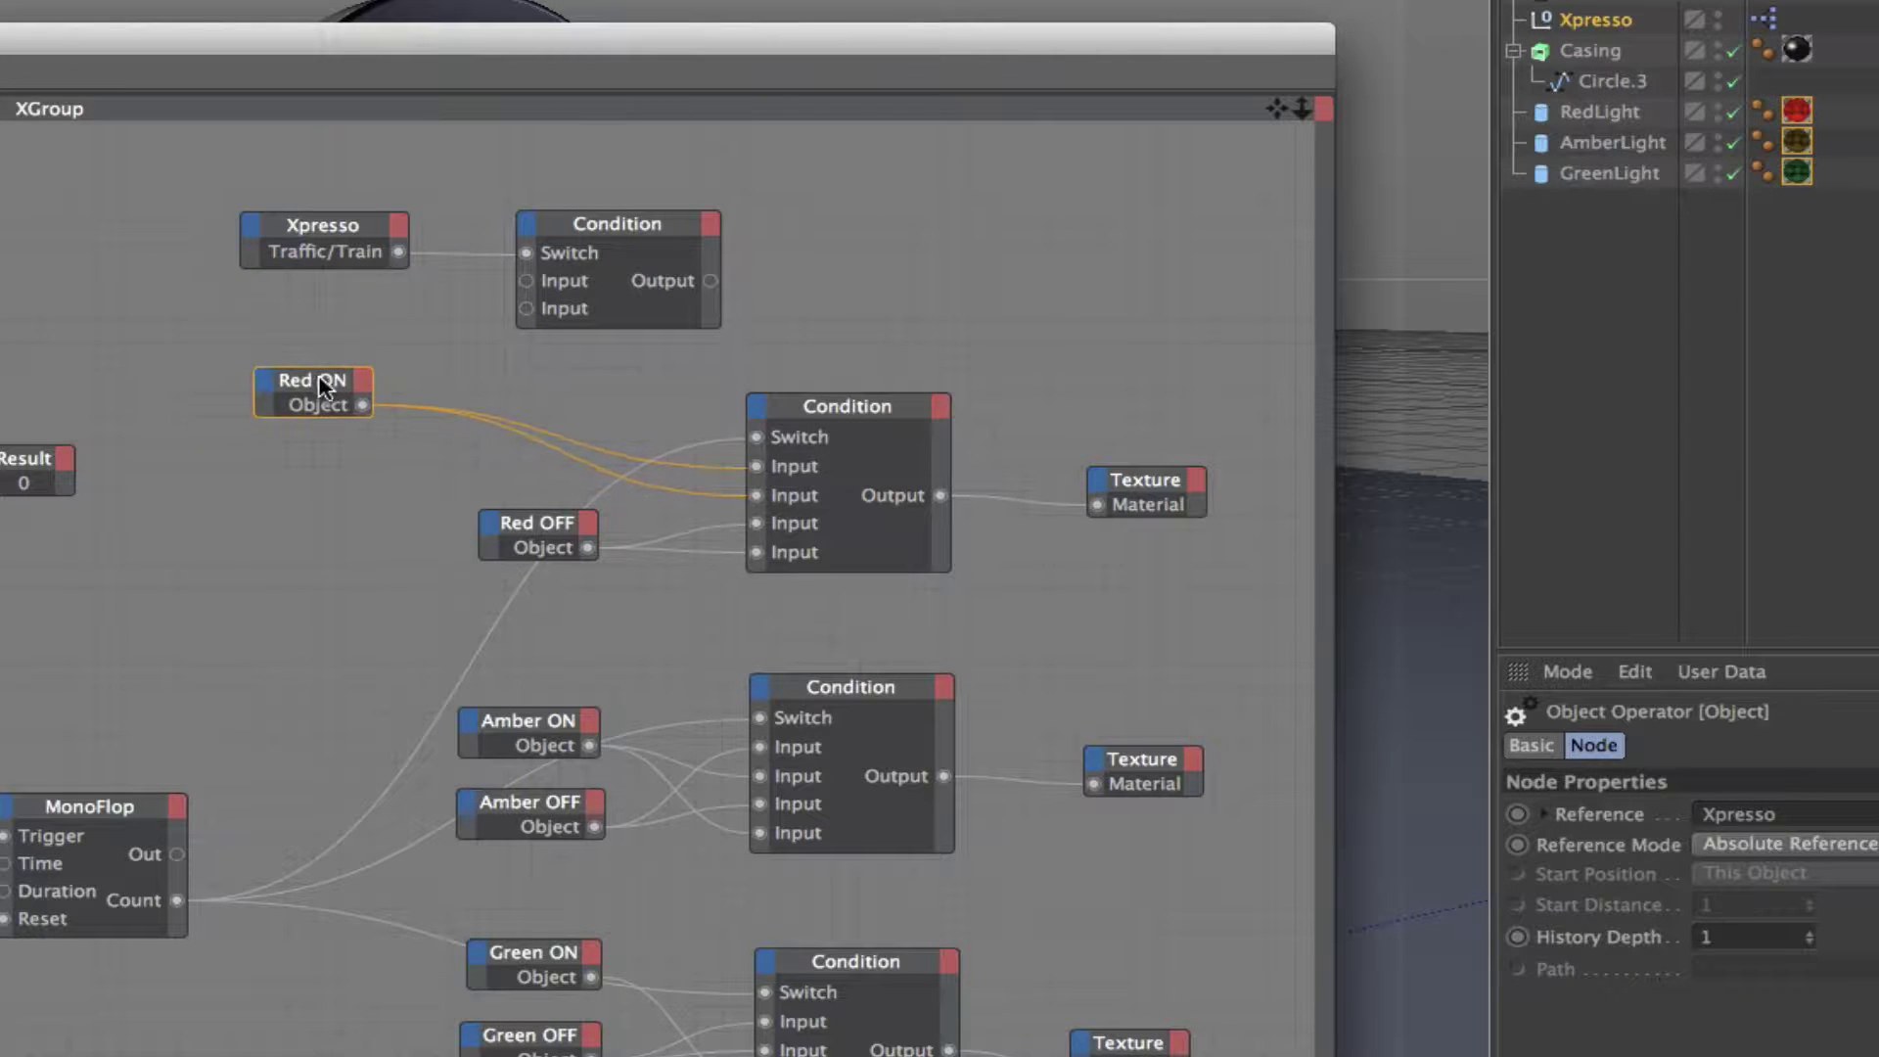
pyautogui.moveTo(554, 526); pyautogui.dragTo(325, 491)
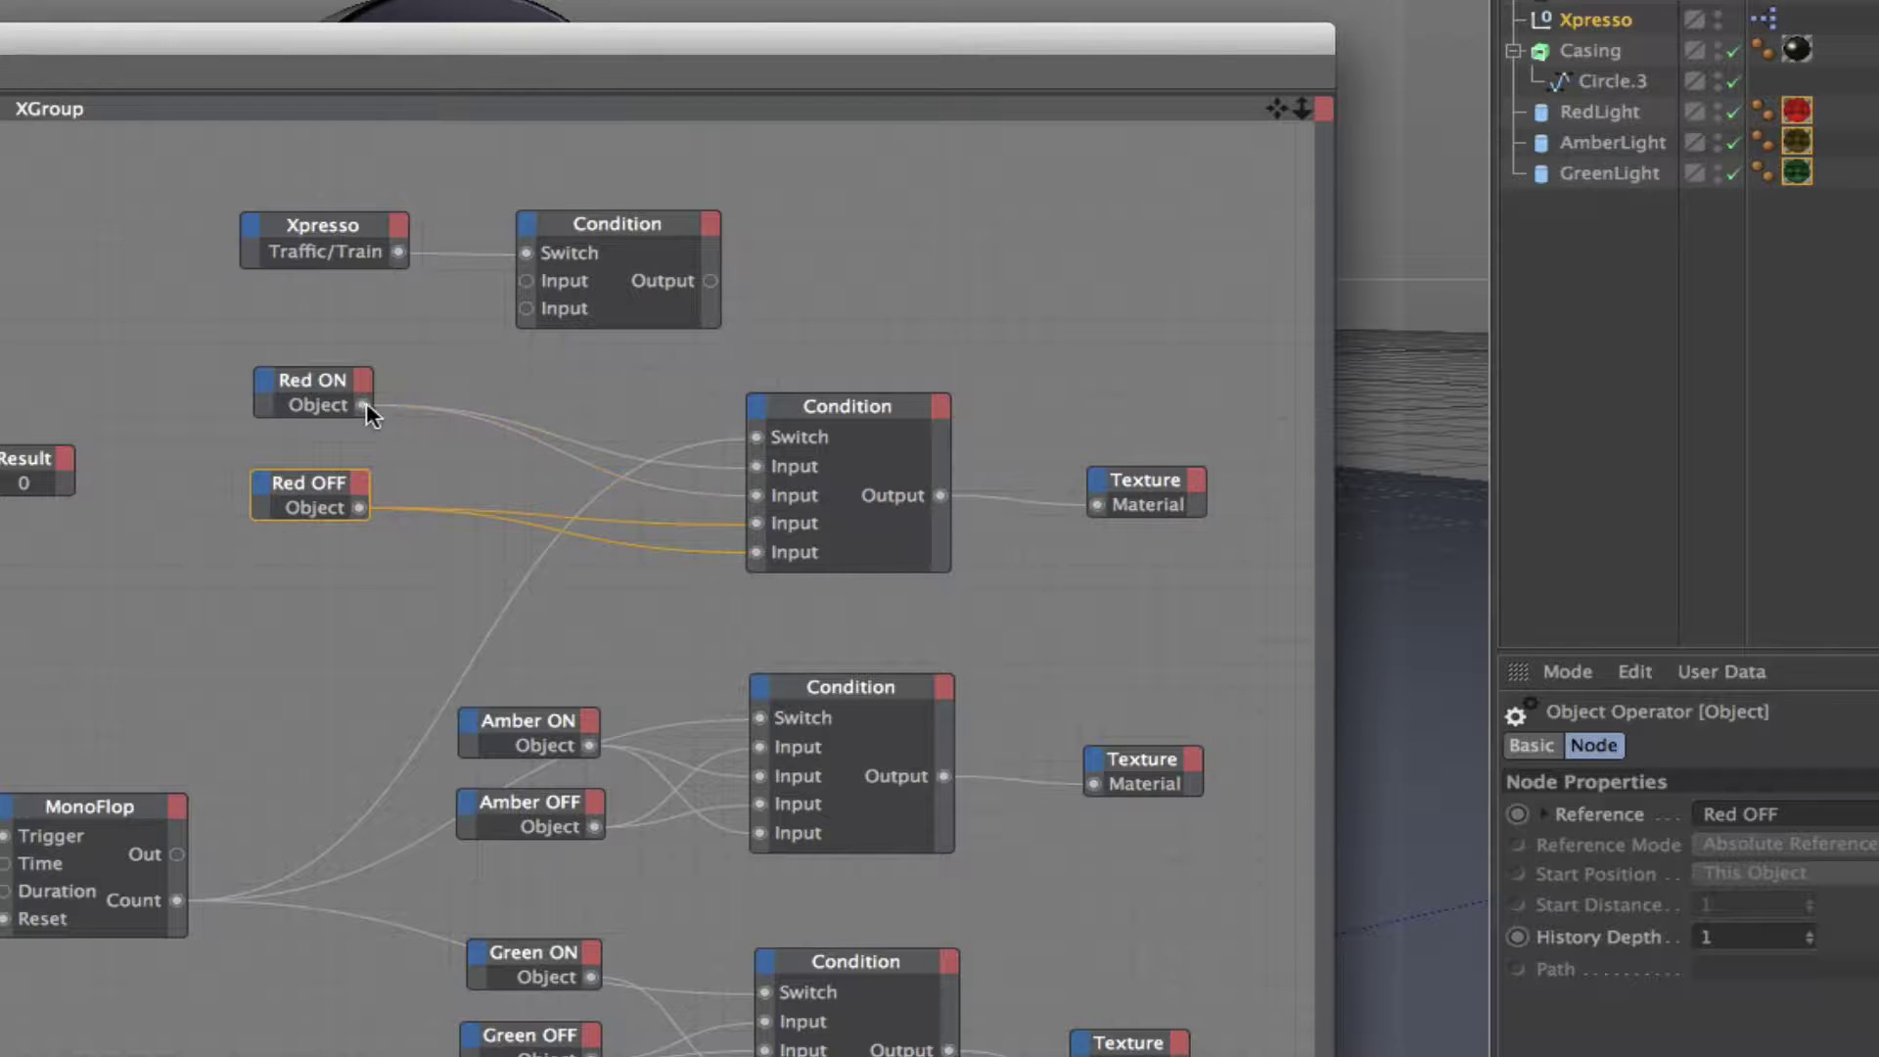
# - Try to connect Red ON's Object output to the new Condition node's first Input
pyautogui.moveTo(363, 406); pyautogui.dragTo(531, 290)
pyautogui.moveTo(529, 280); pyautogui.dragTo(528, 281)
pyautogui.moveTo(363, 405); pyautogui.dragTo(530, 289)
# - Set the new Condition node's data type to Material and connect Red ON to its first Input and Red OFF to its second
pyautogui.click(637, 242)
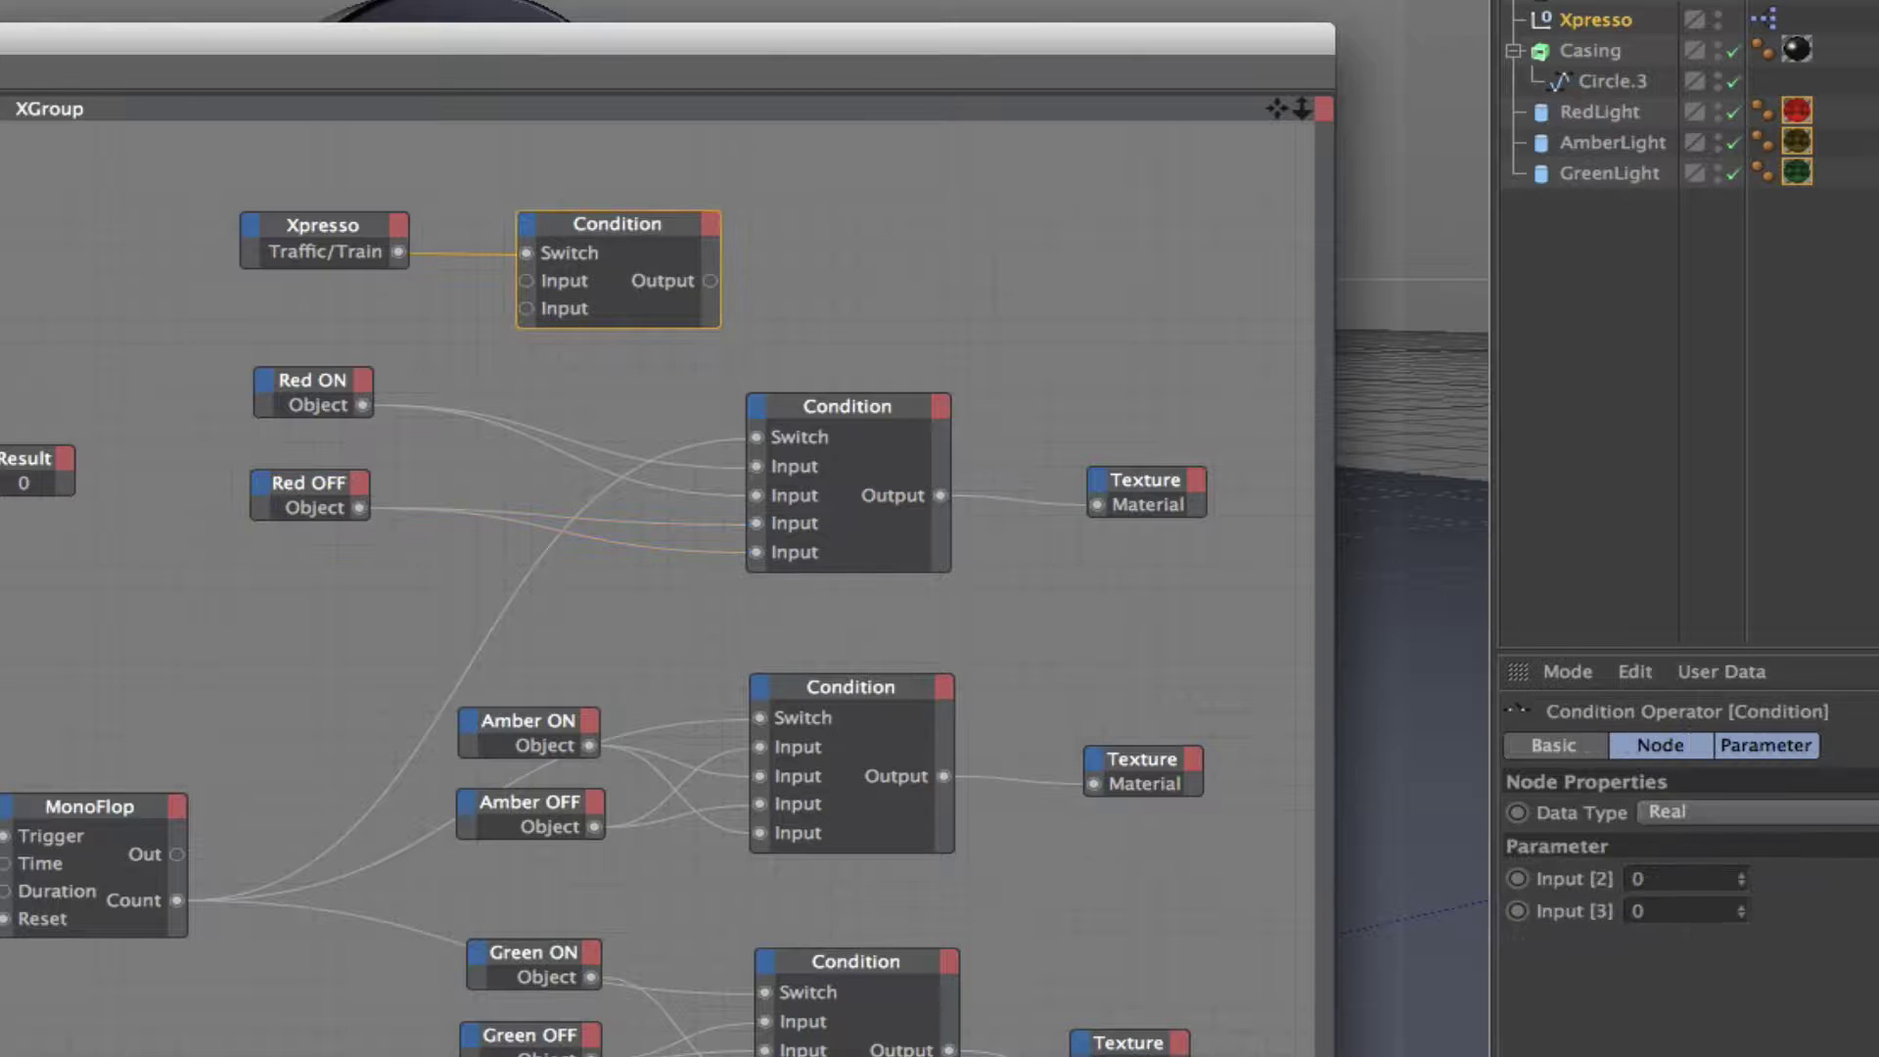
pyautogui.click(1752, 813)
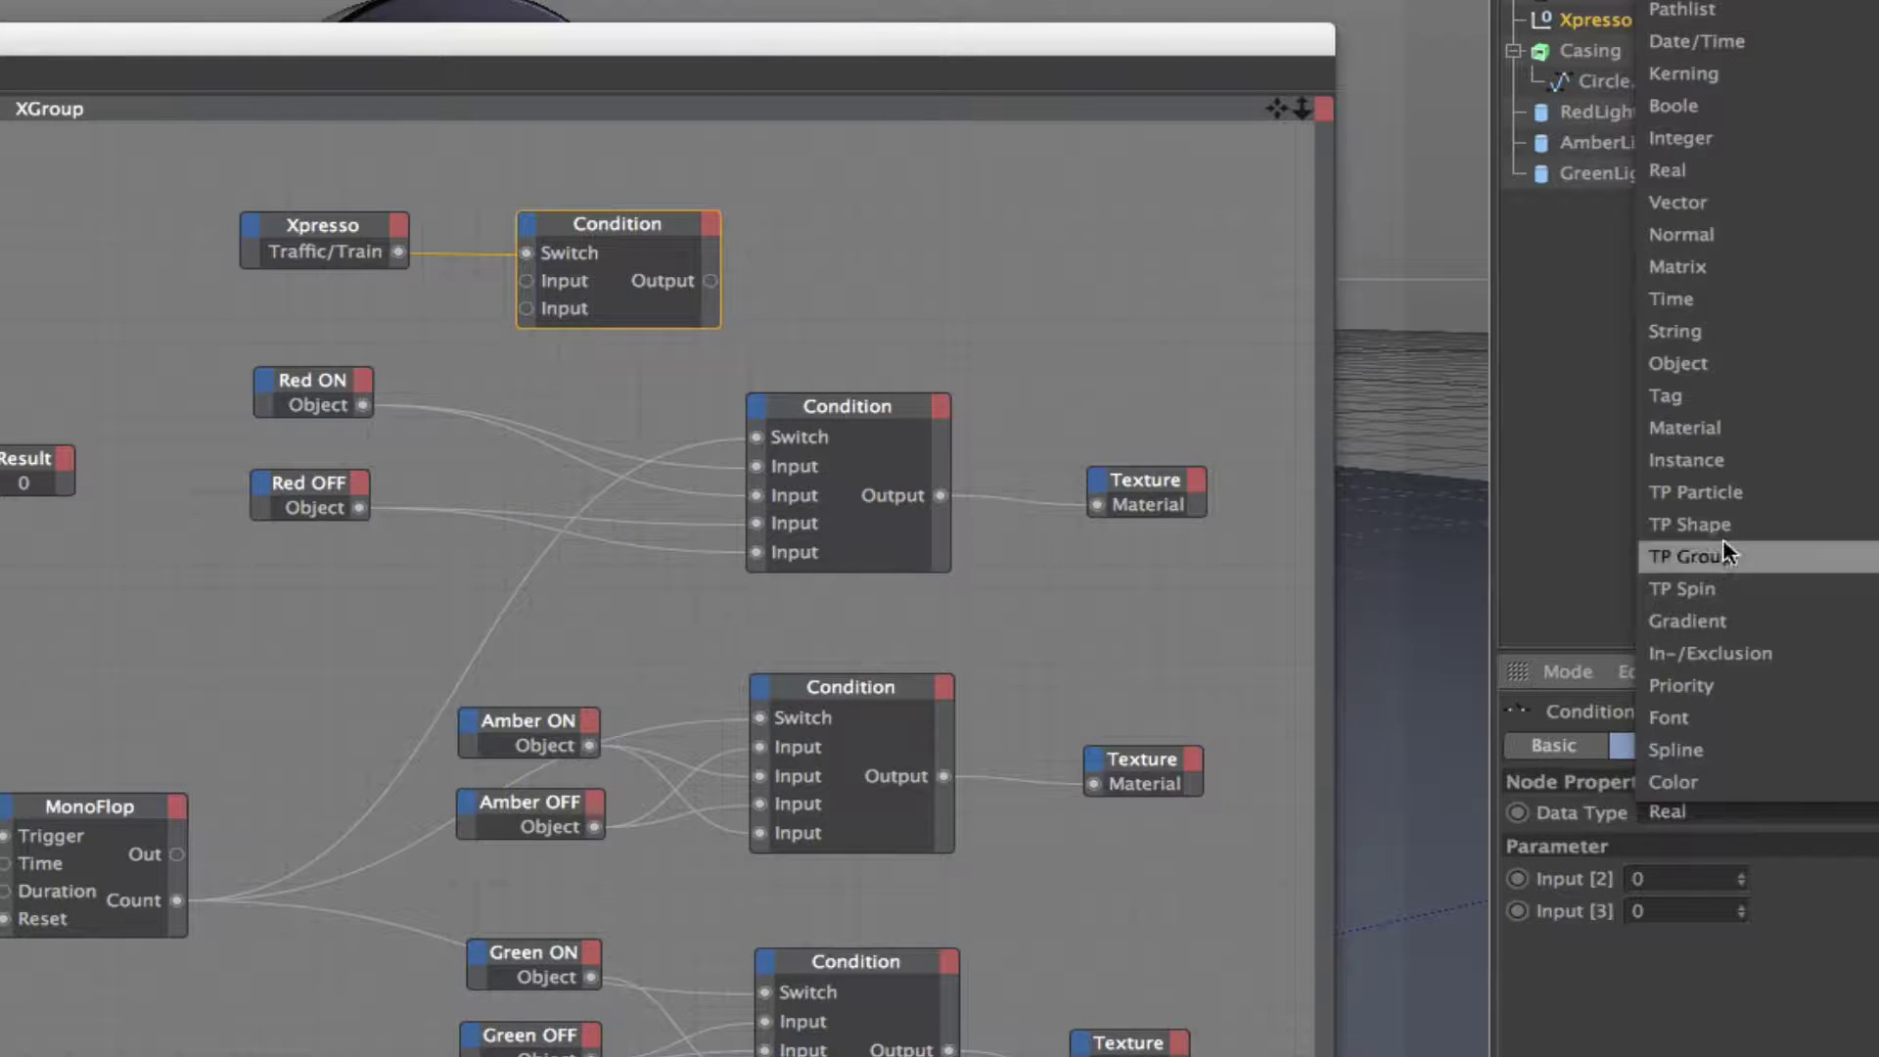
pyautogui.click(1721, 420)
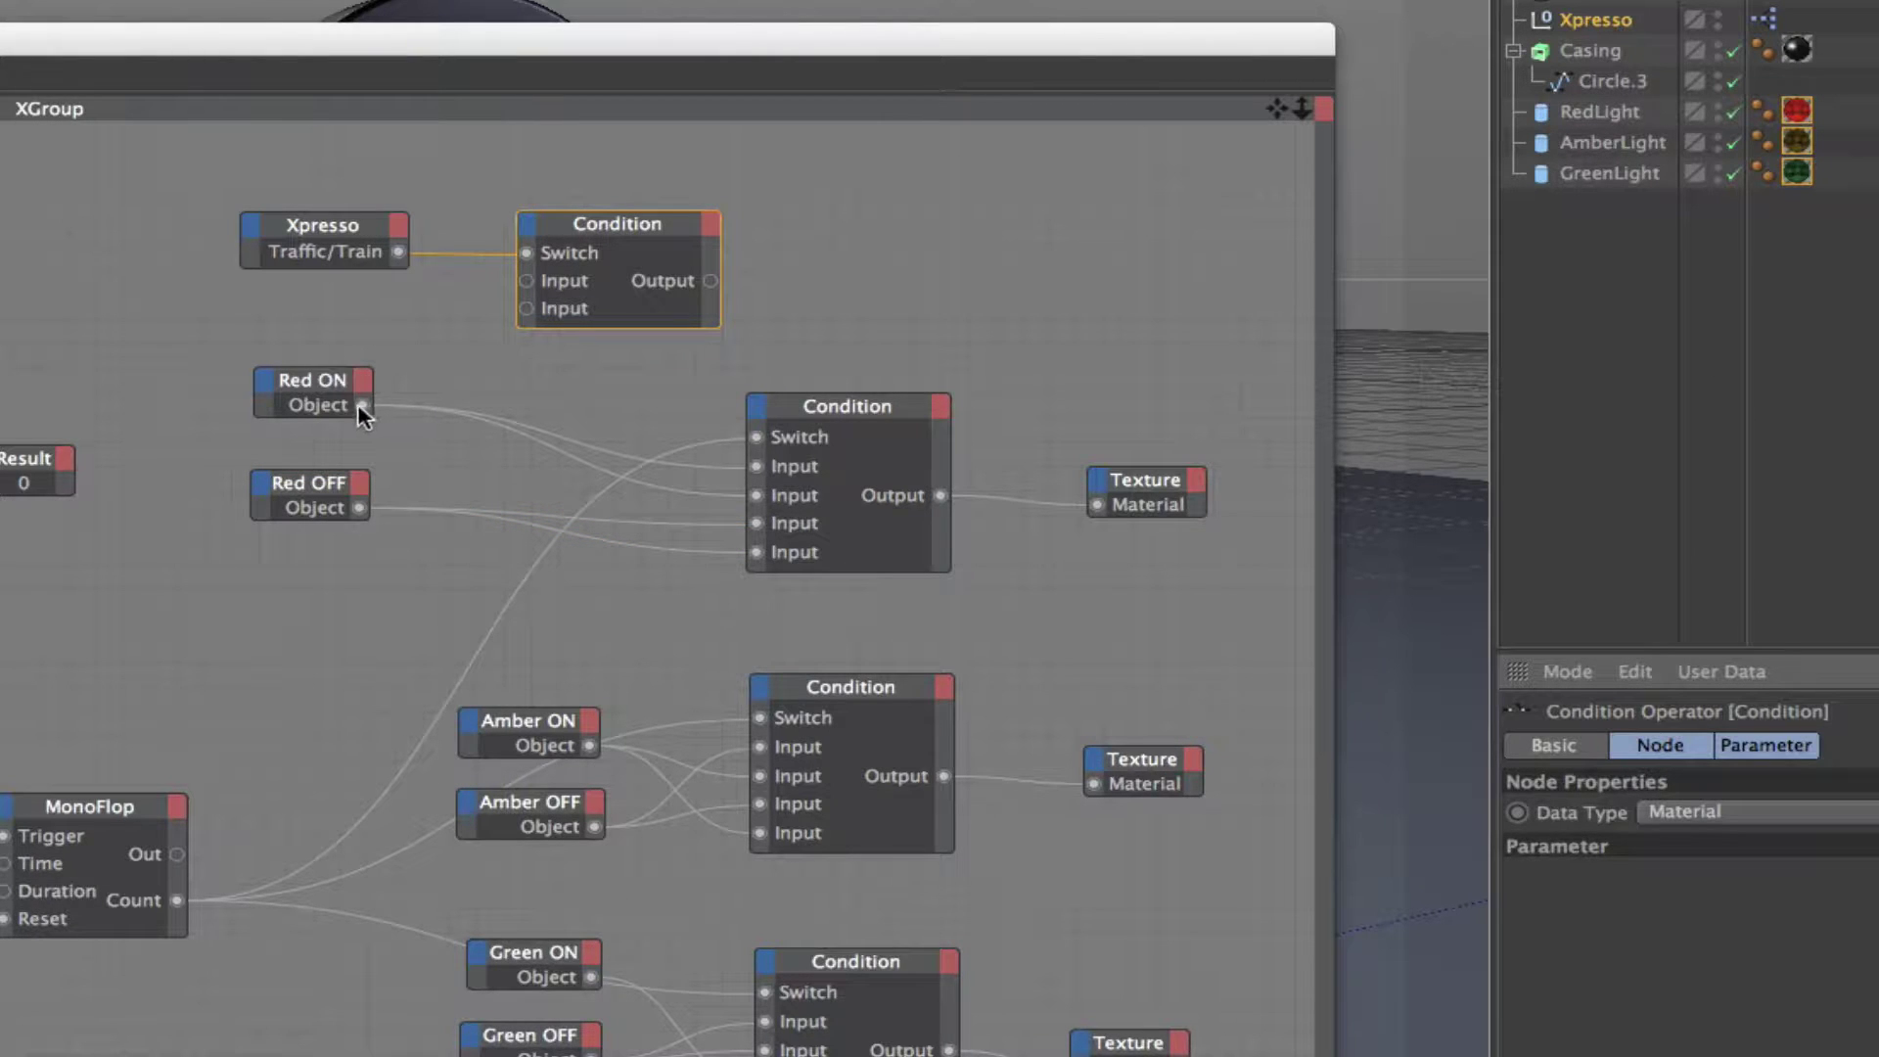
pyautogui.moveTo(362, 405); pyautogui.dragTo(526, 281)
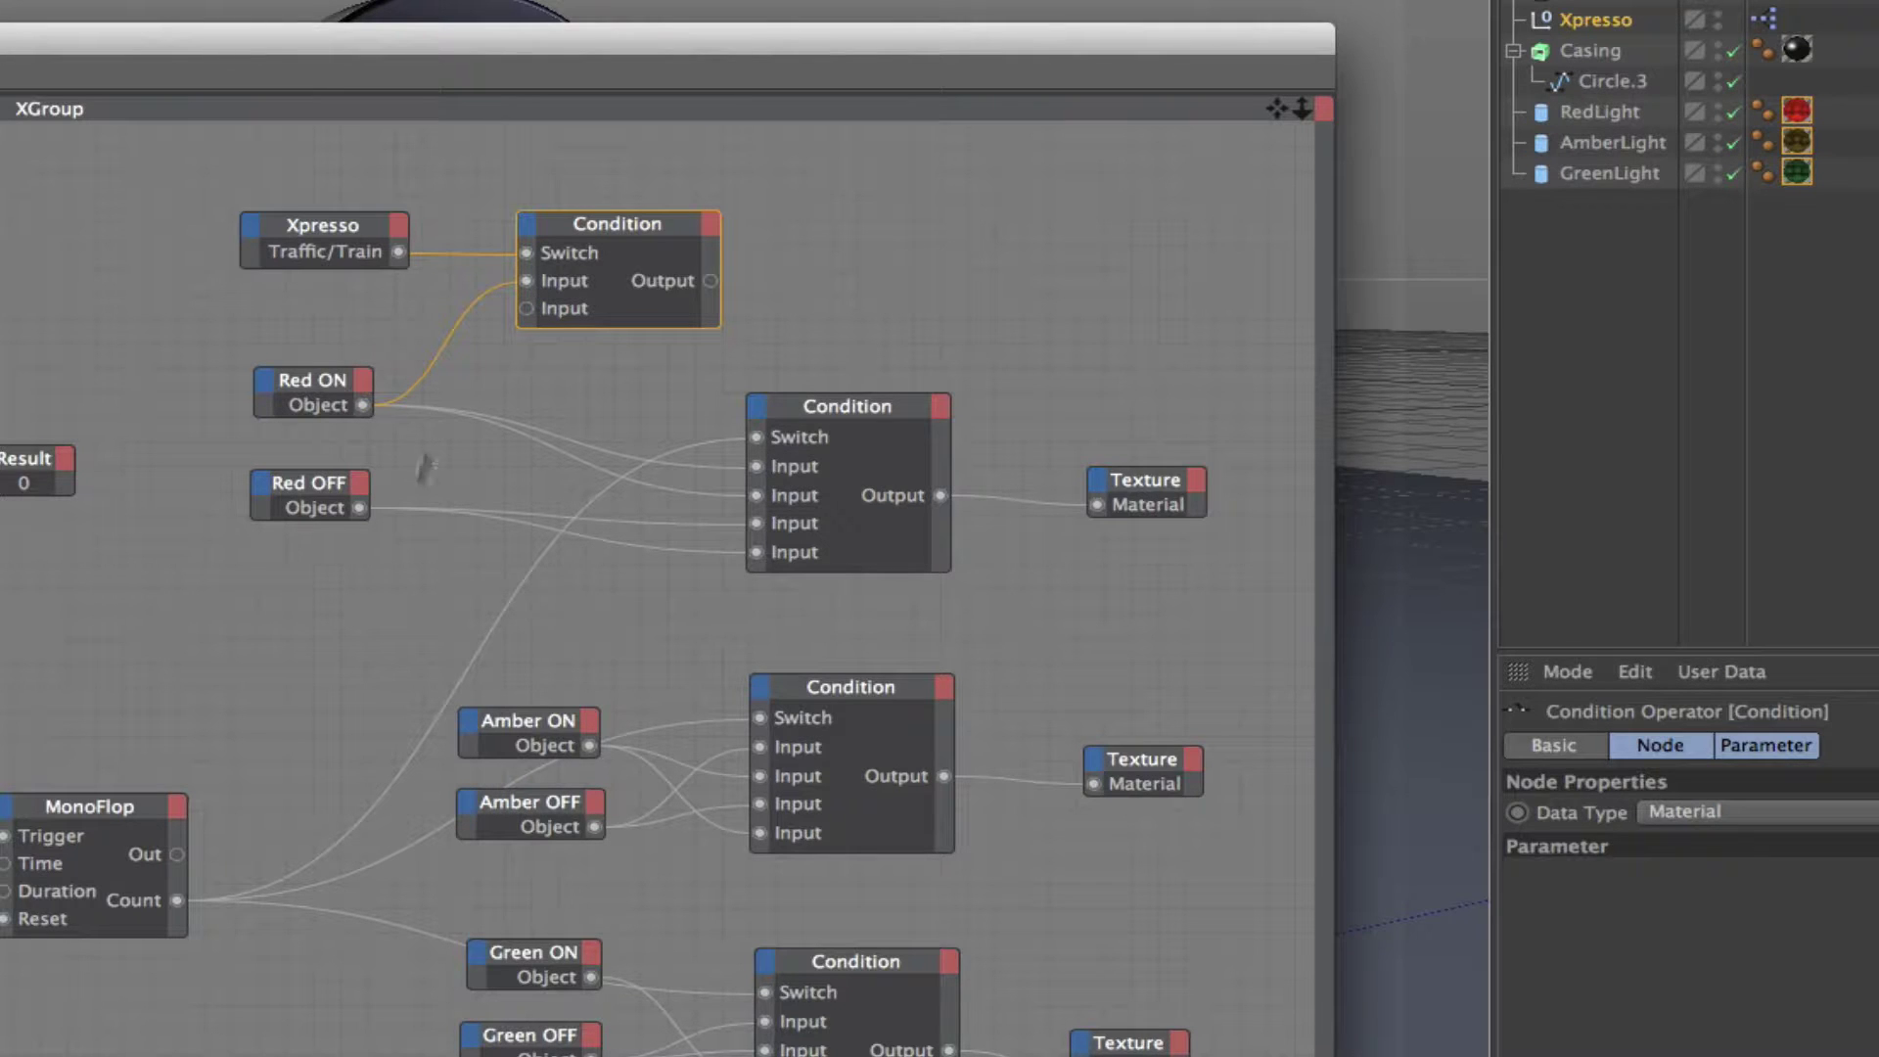
pyautogui.moveTo(360, 508); pyautogui.dragTo(527, 308)
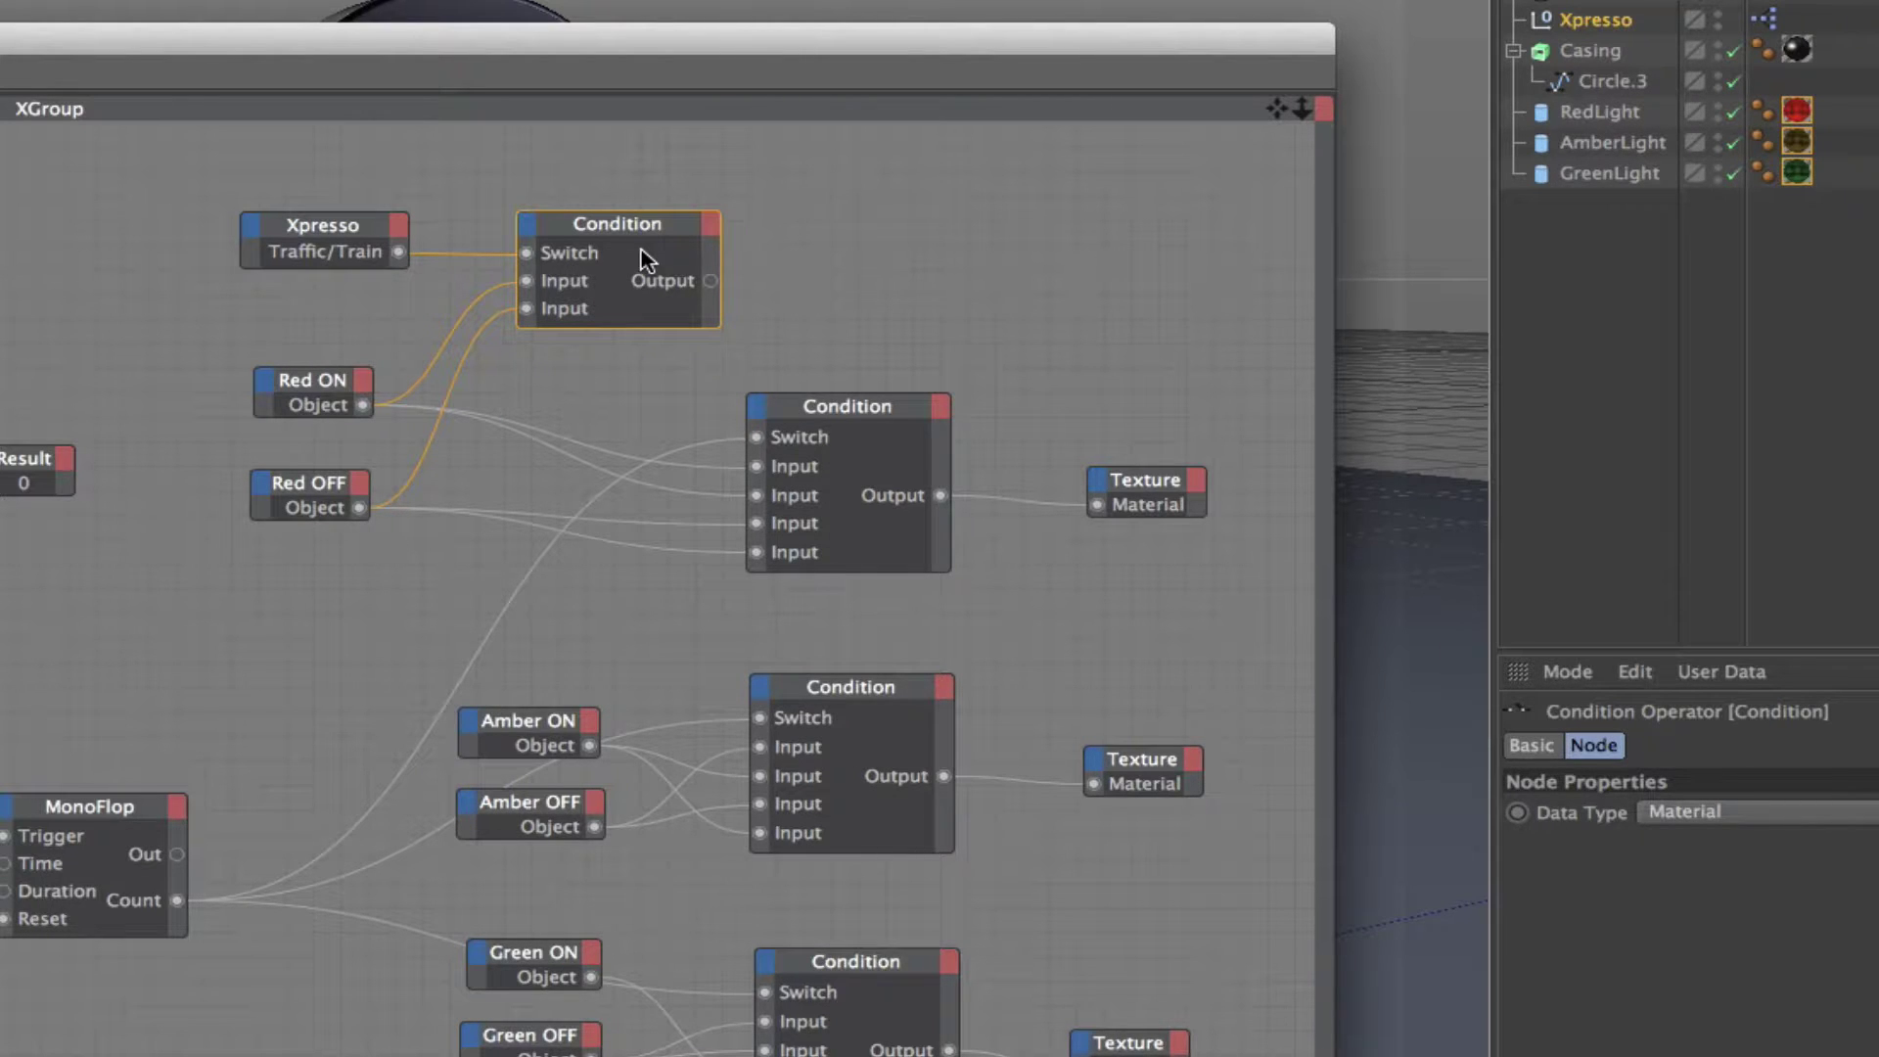
# - Connect the new Condition node's Output to the red Condition node's second Input and reposition the new node for clearer wiring
pyautogui.click(720, 497)
pyautogui.moveTo(709, 281); pyautogui.dragTo(756, 495)
pyautogui.moveTo(636, 234); pyautogui.dragTo(604, 249)
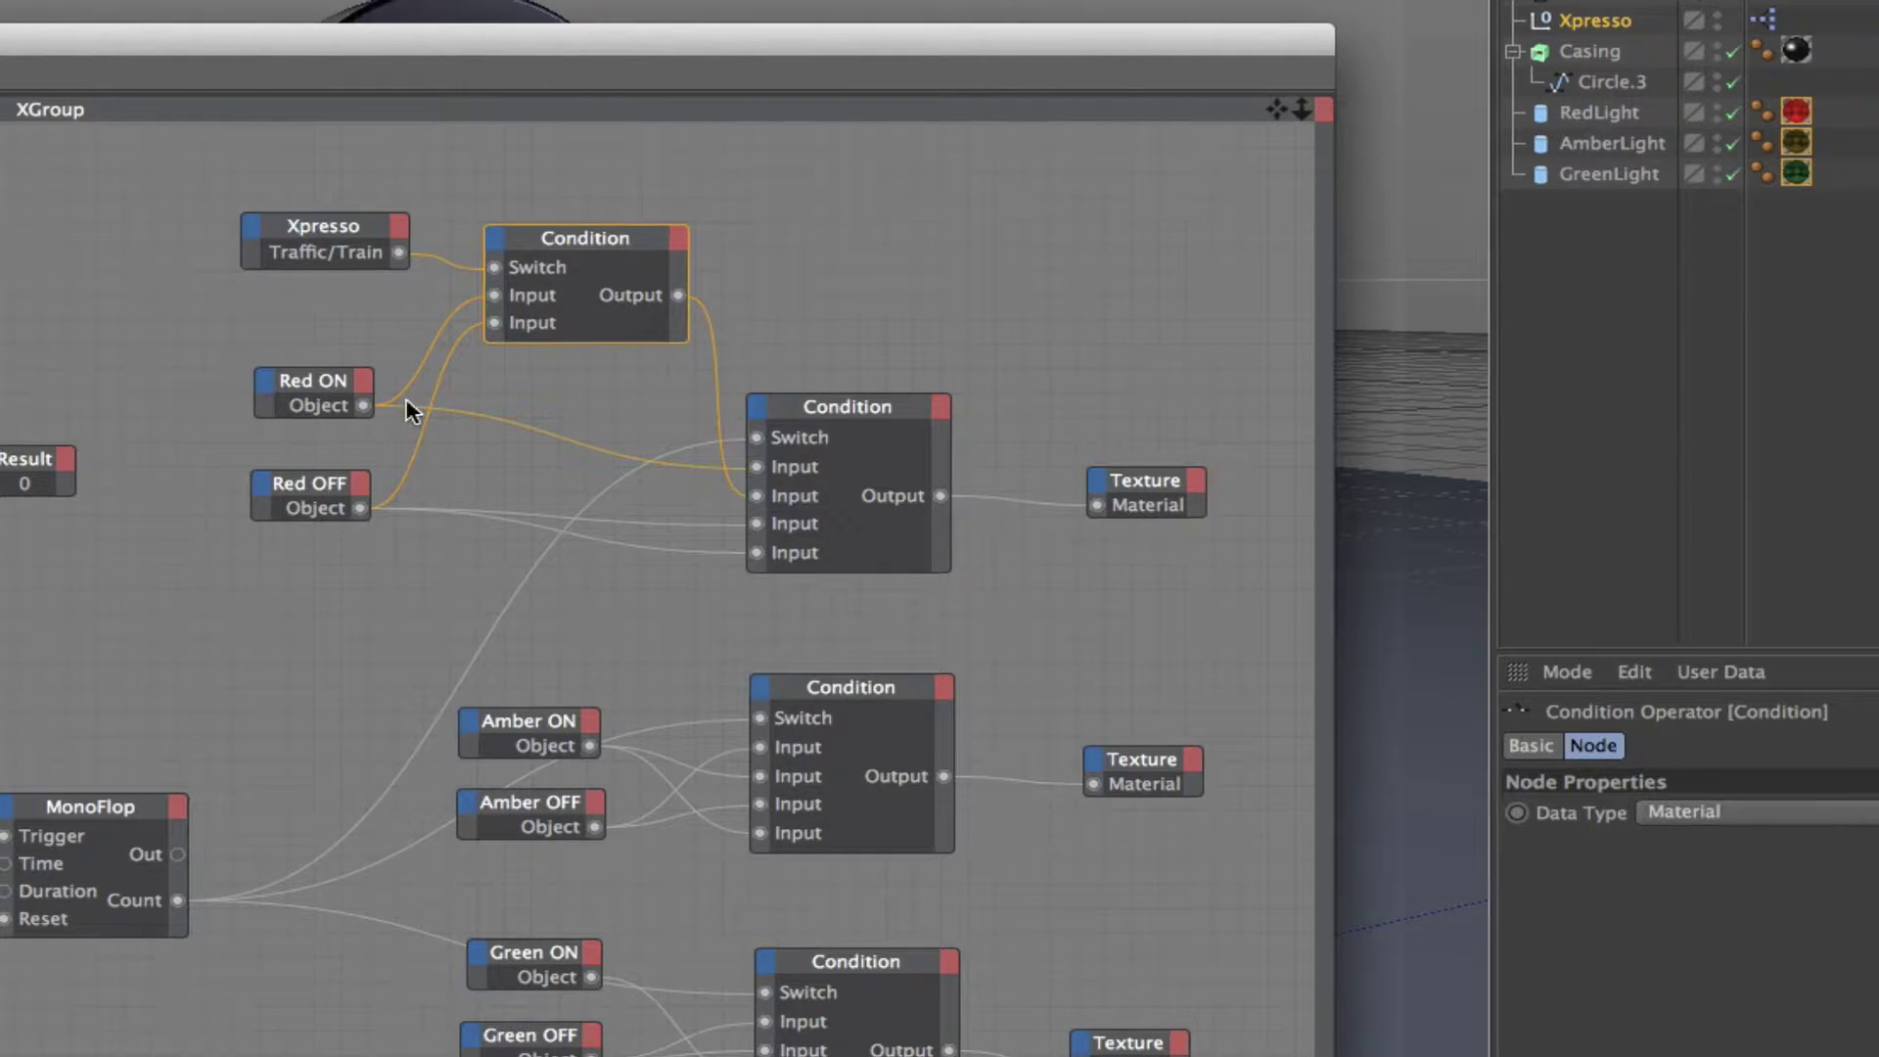
pyautogui.moveTo(427, 420)
pyautogui.moveTo(596, 253); pyautogui.dragTo(580, 266)
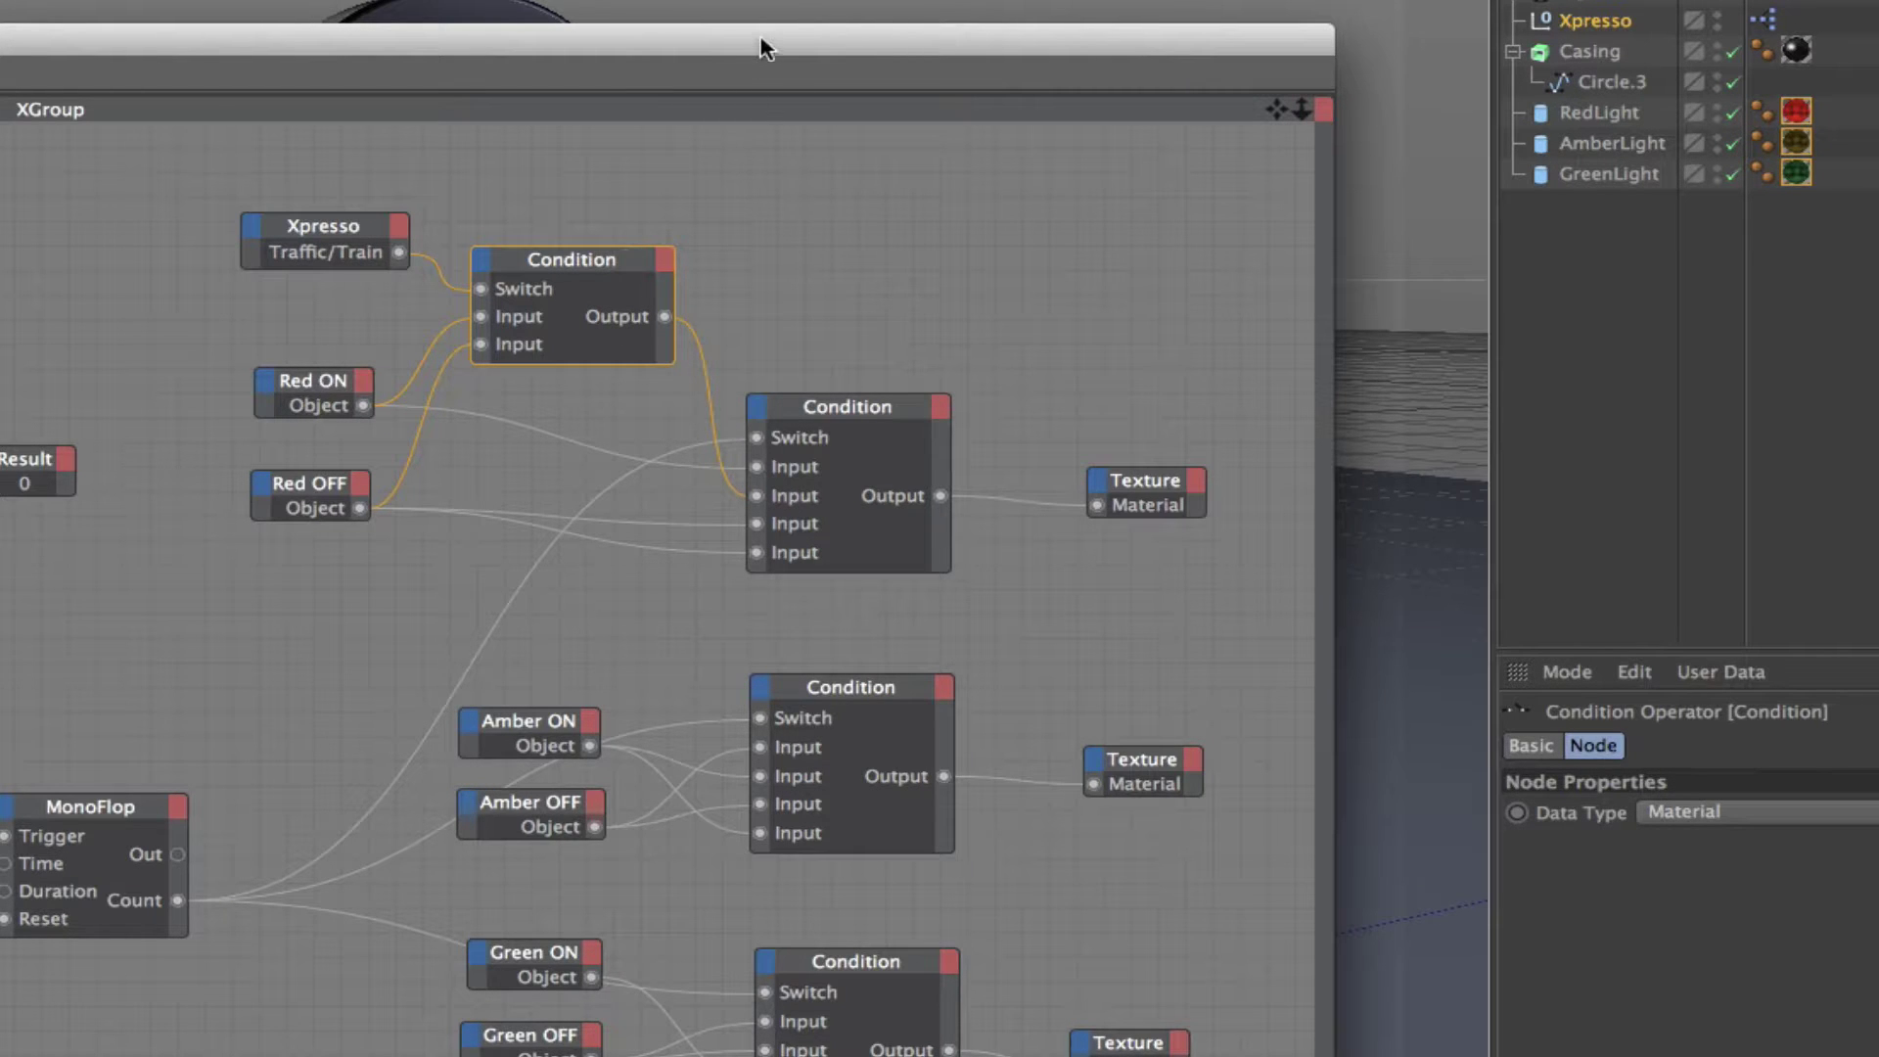
# - Uncover the traffic light, select the Xpresso null, and switch its Traffic/Train option off and back on
pyautogui.moveTo(763, 47); pyautogui.dragTo(876, 1052)
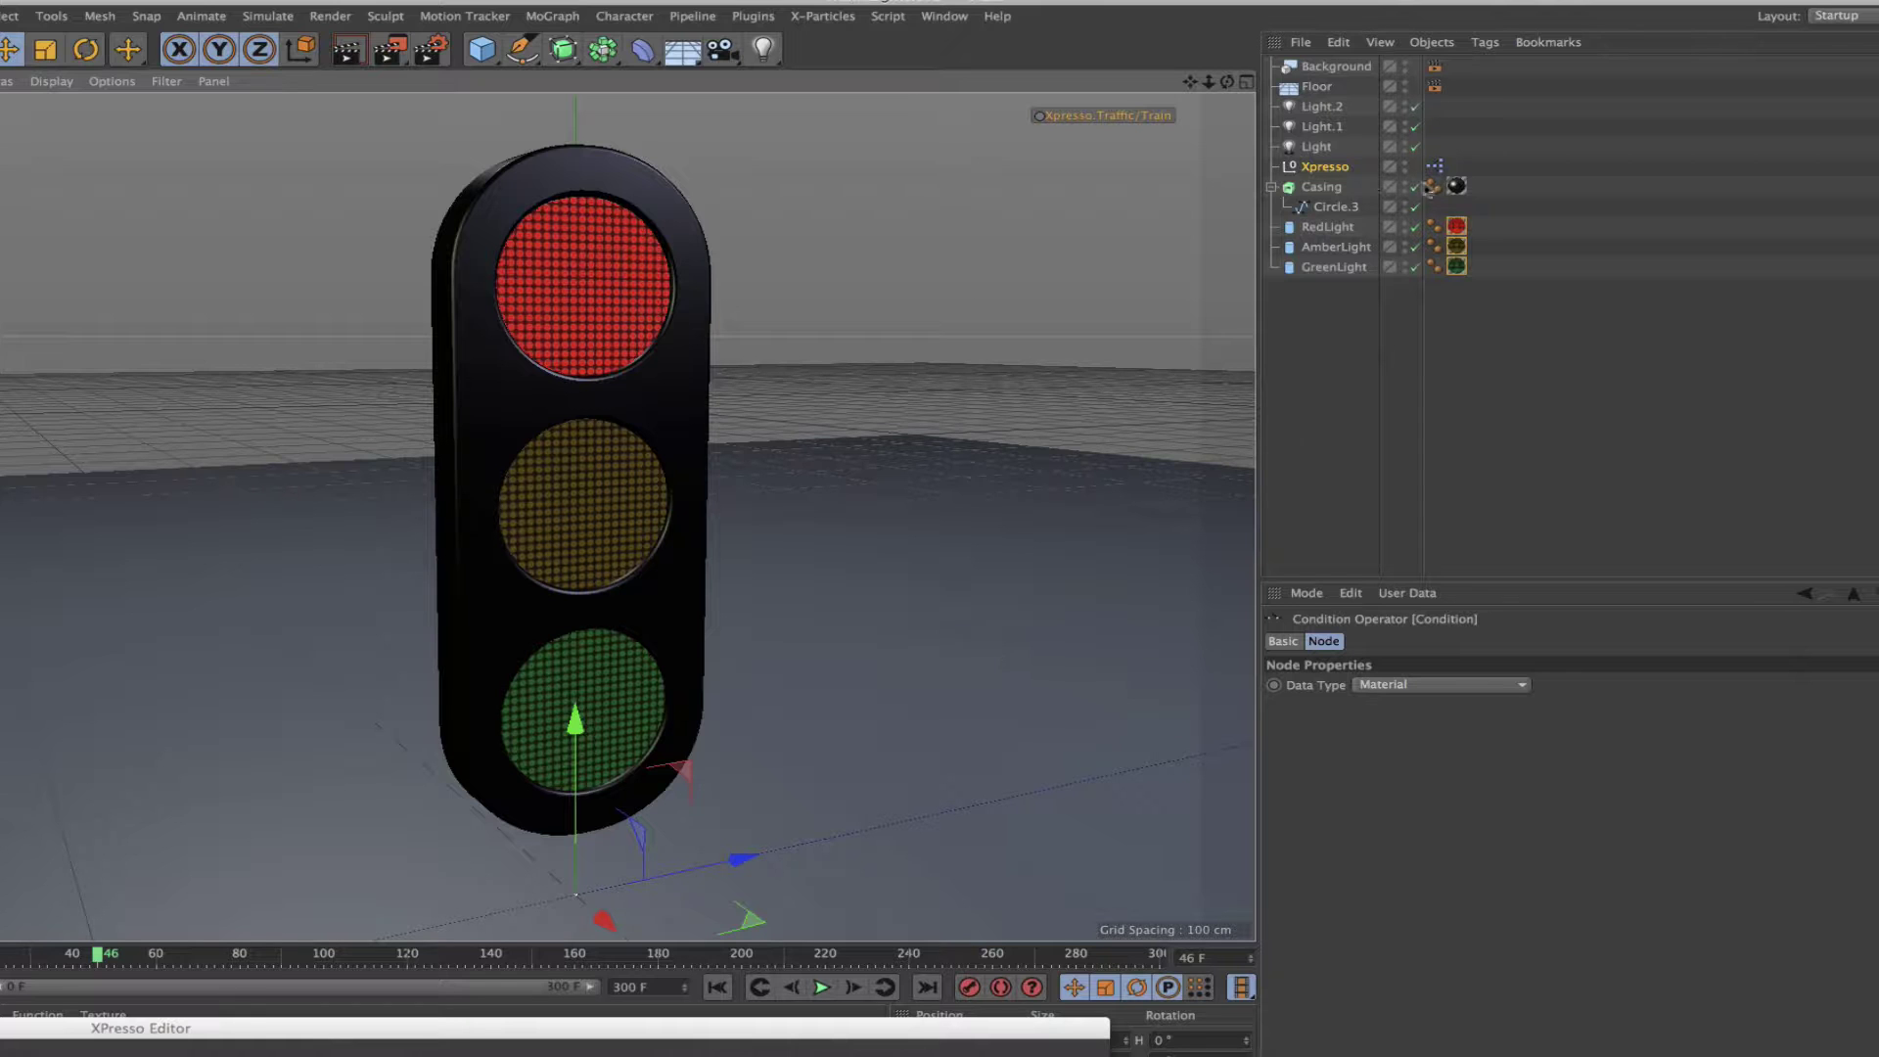
pyautogui.click(1308, 169)
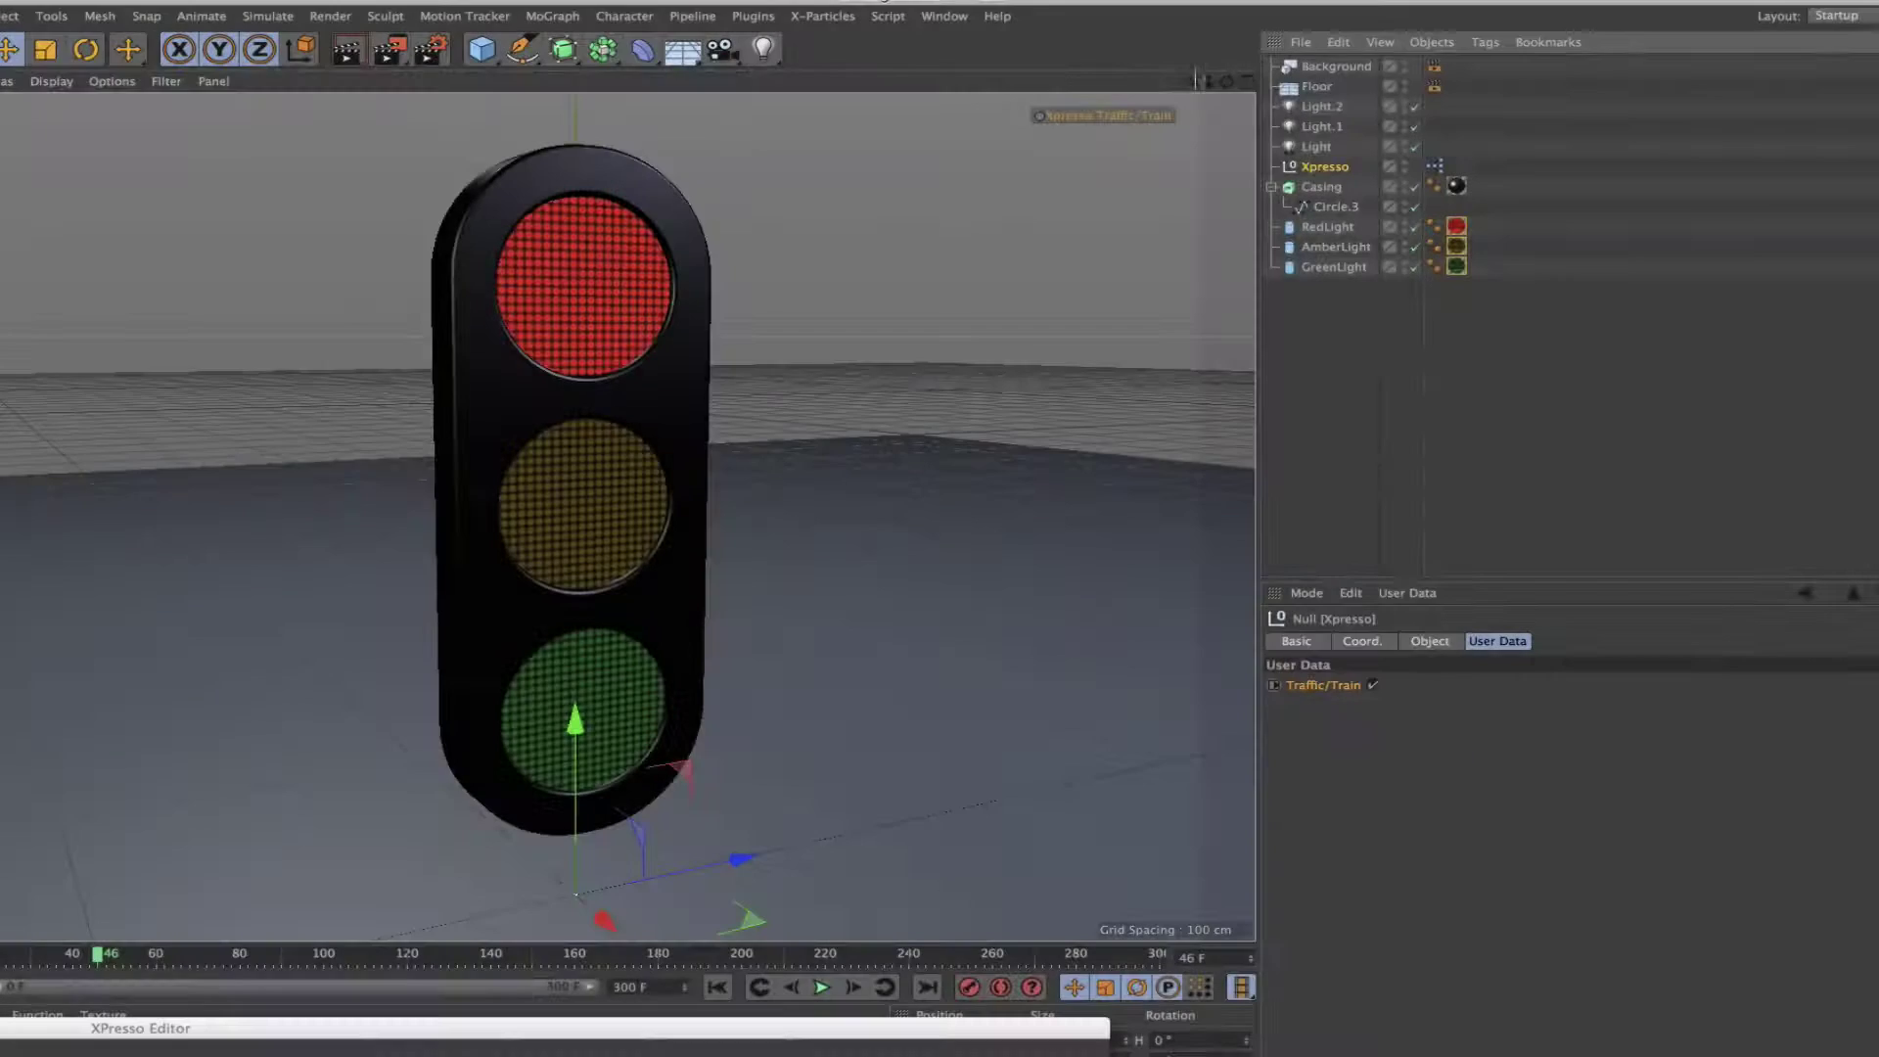
pyautogui.click(1115, 118)
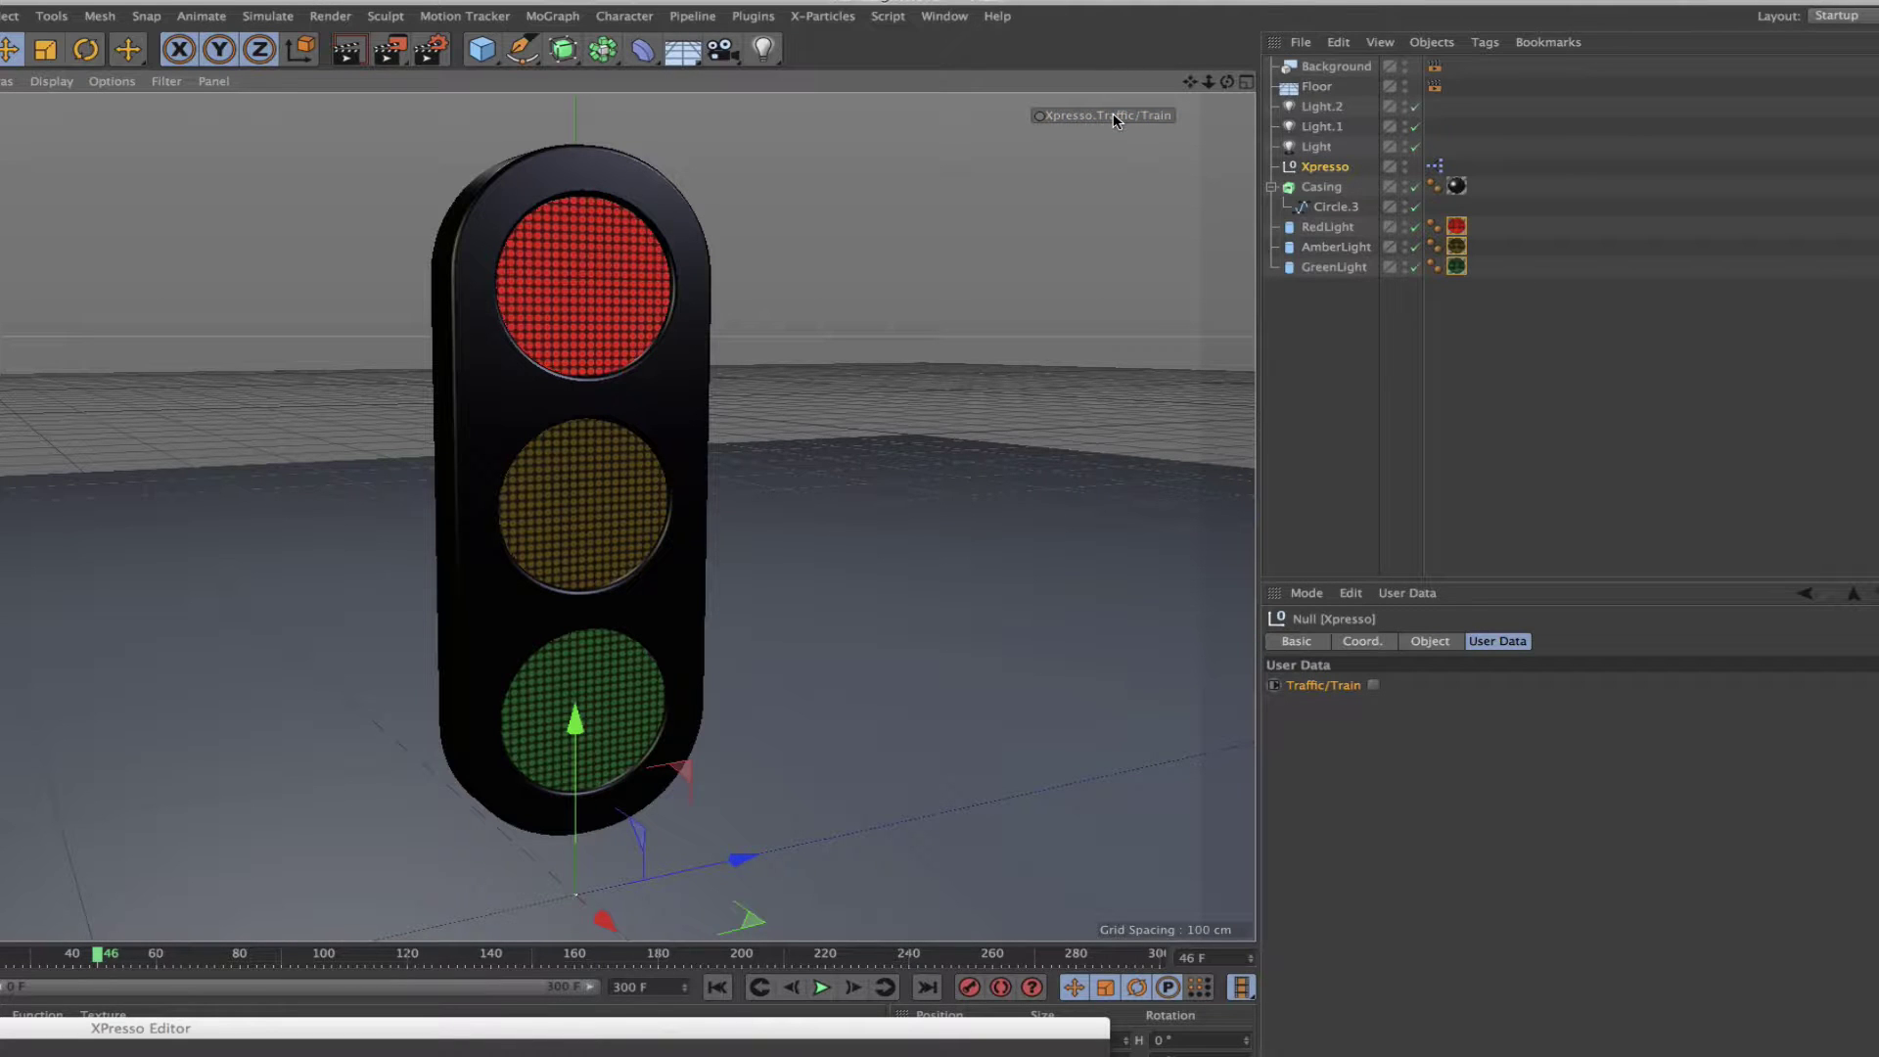
pyautogui.click(1370, 686)
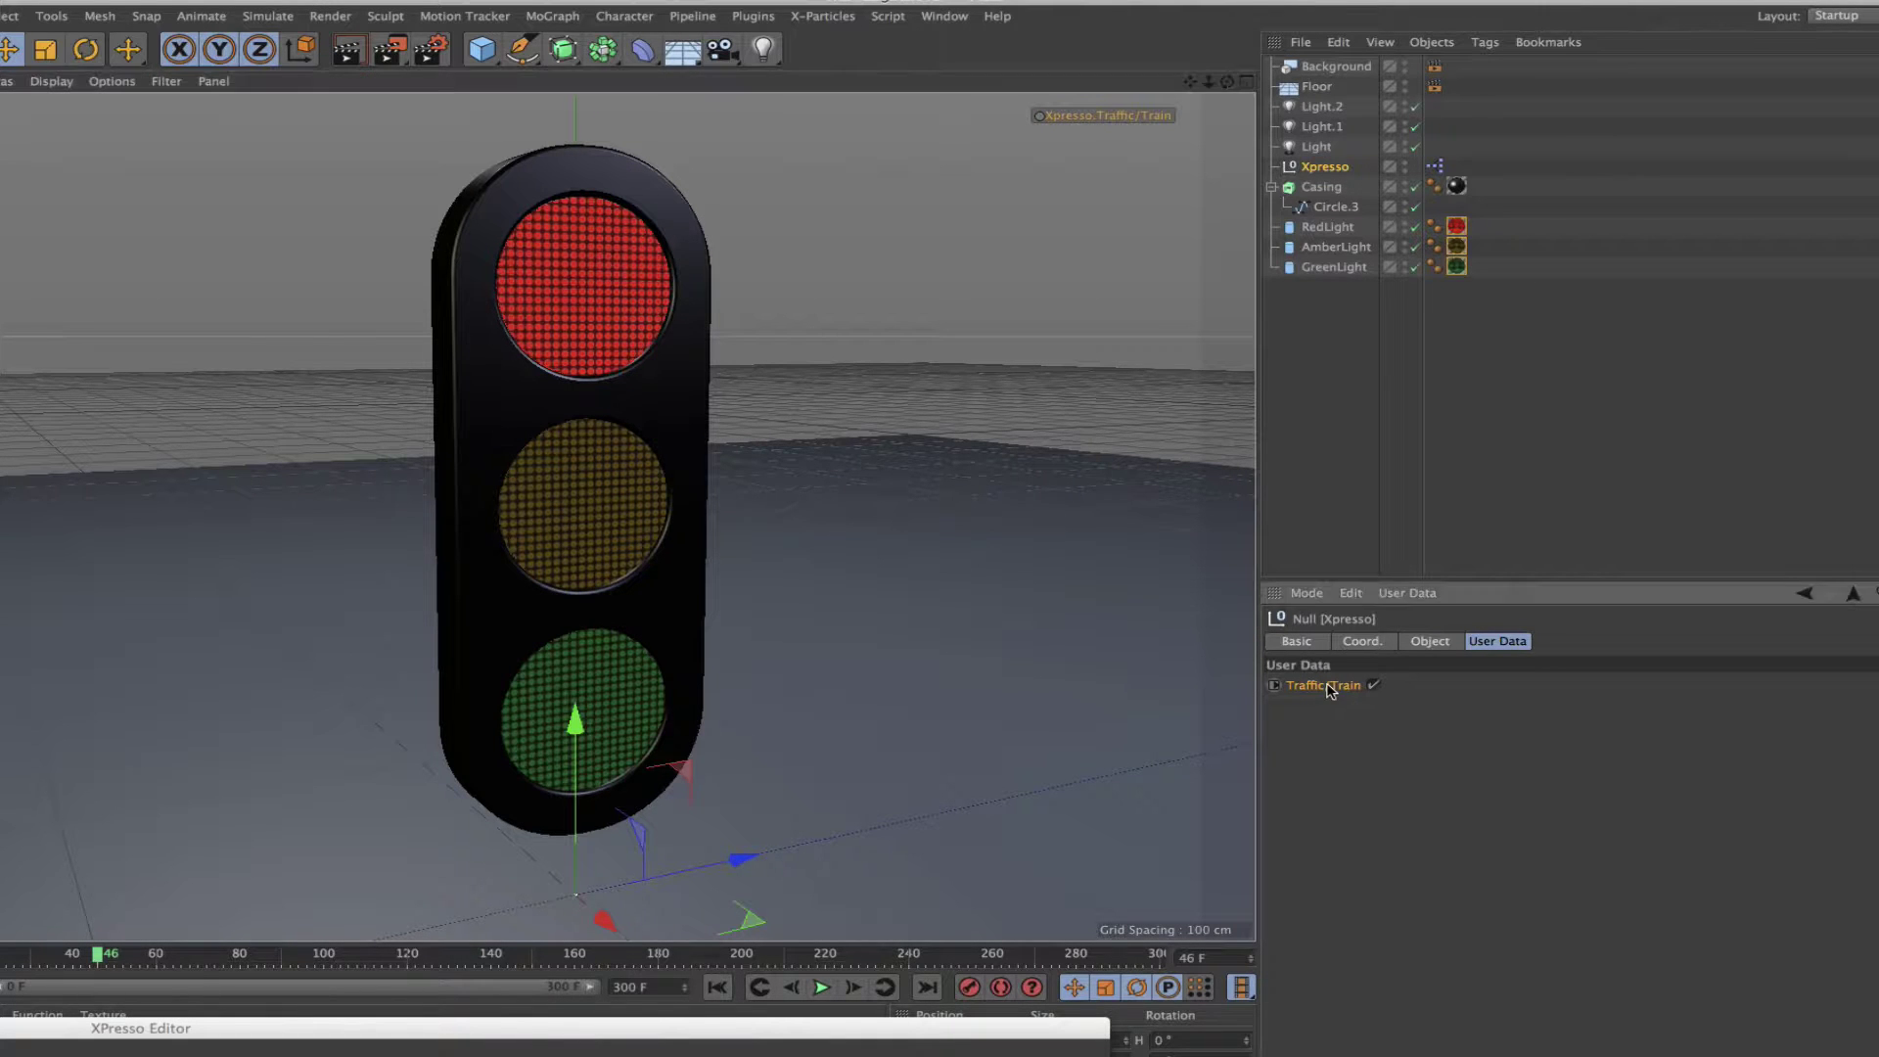
# - Add the Traffic/Train user data to the viewport HUD and place it below the existing HUD control
pyautogui.rightClick(1330, 689)
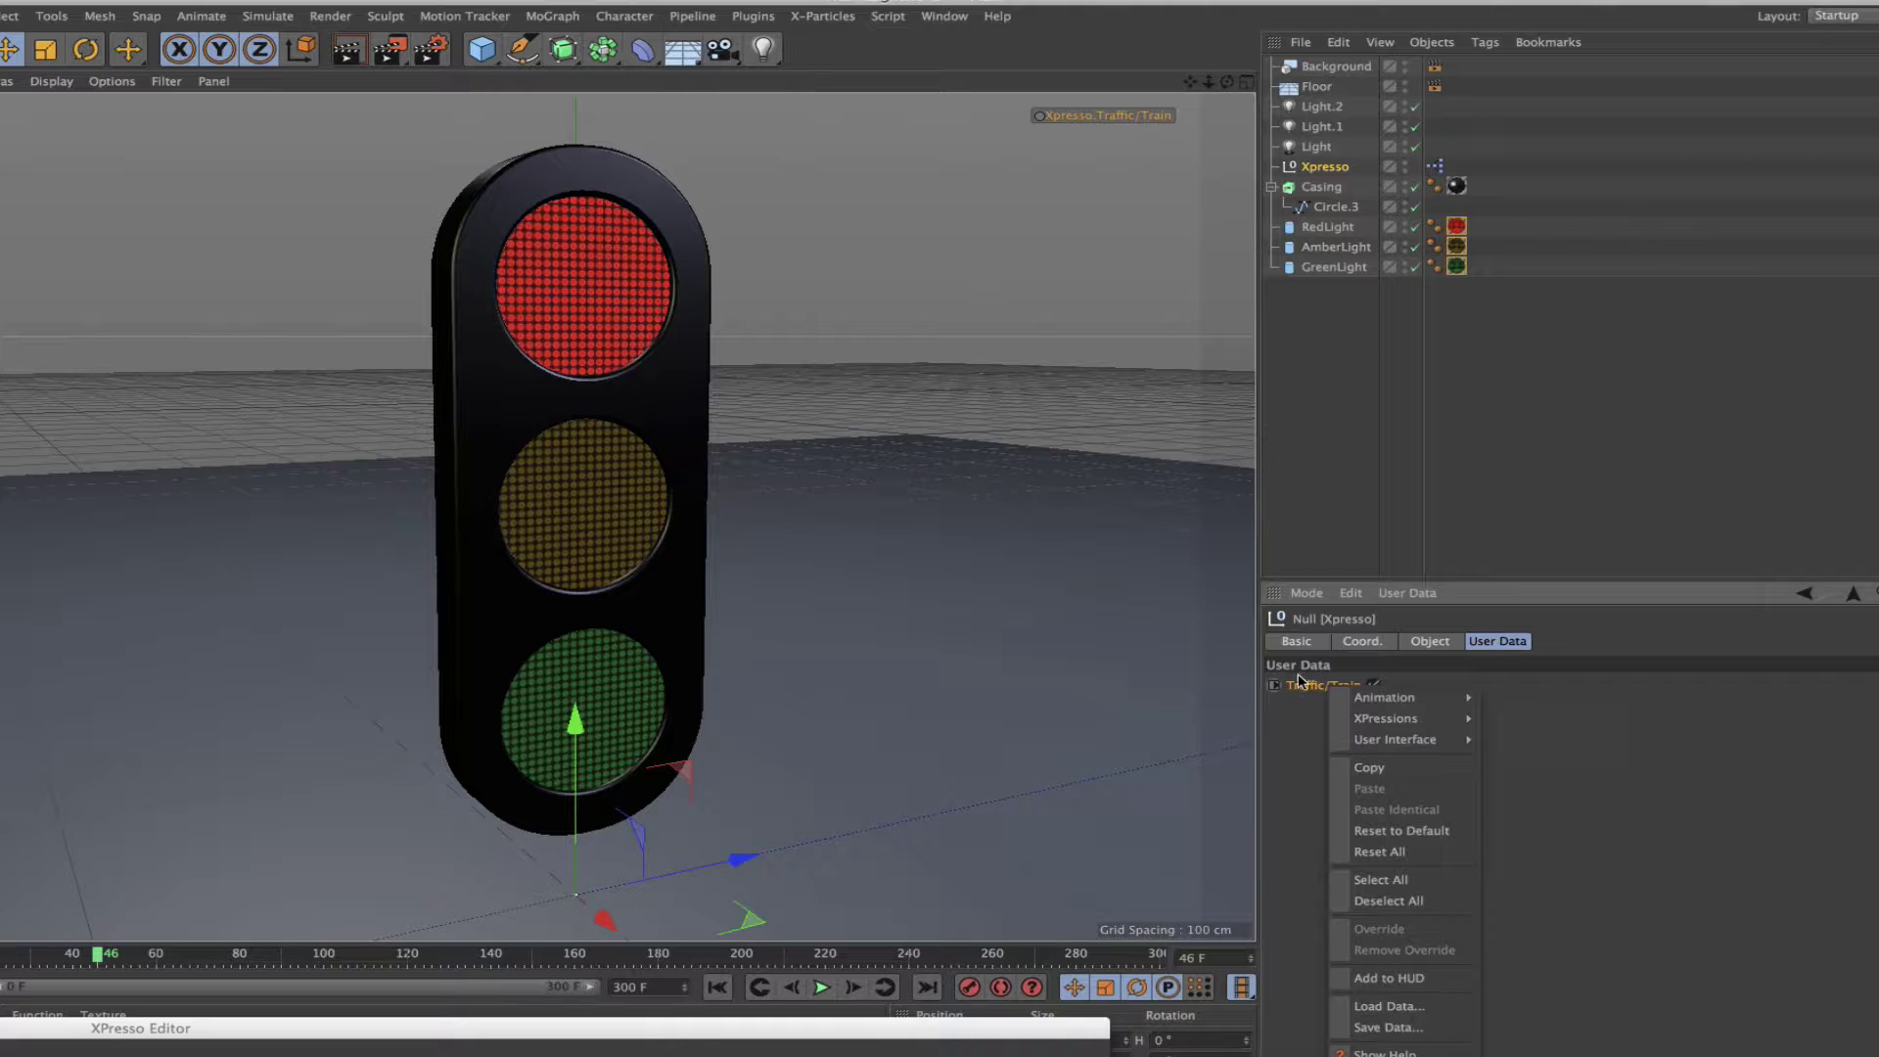
pyautogui.click(1316, 691)
pyautogui.rightClick(1317, 690)
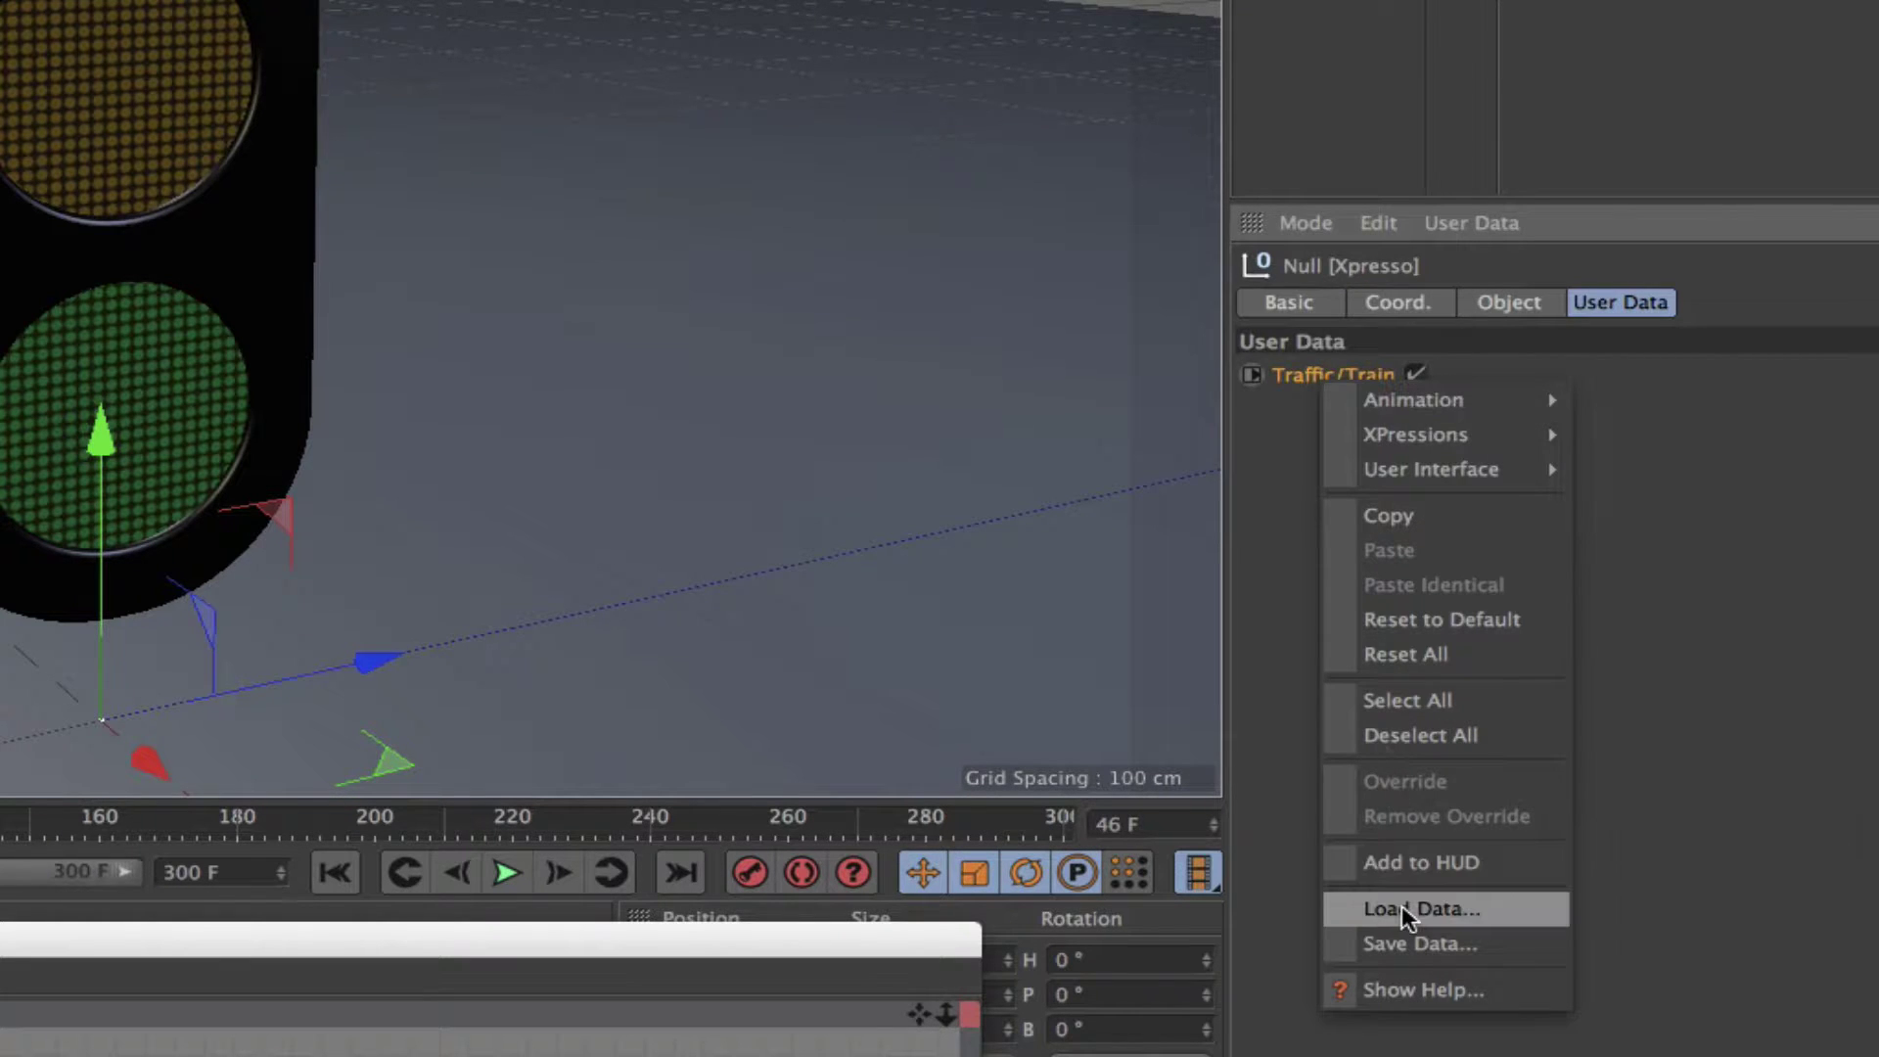
pyautogui.click(1441, 863)
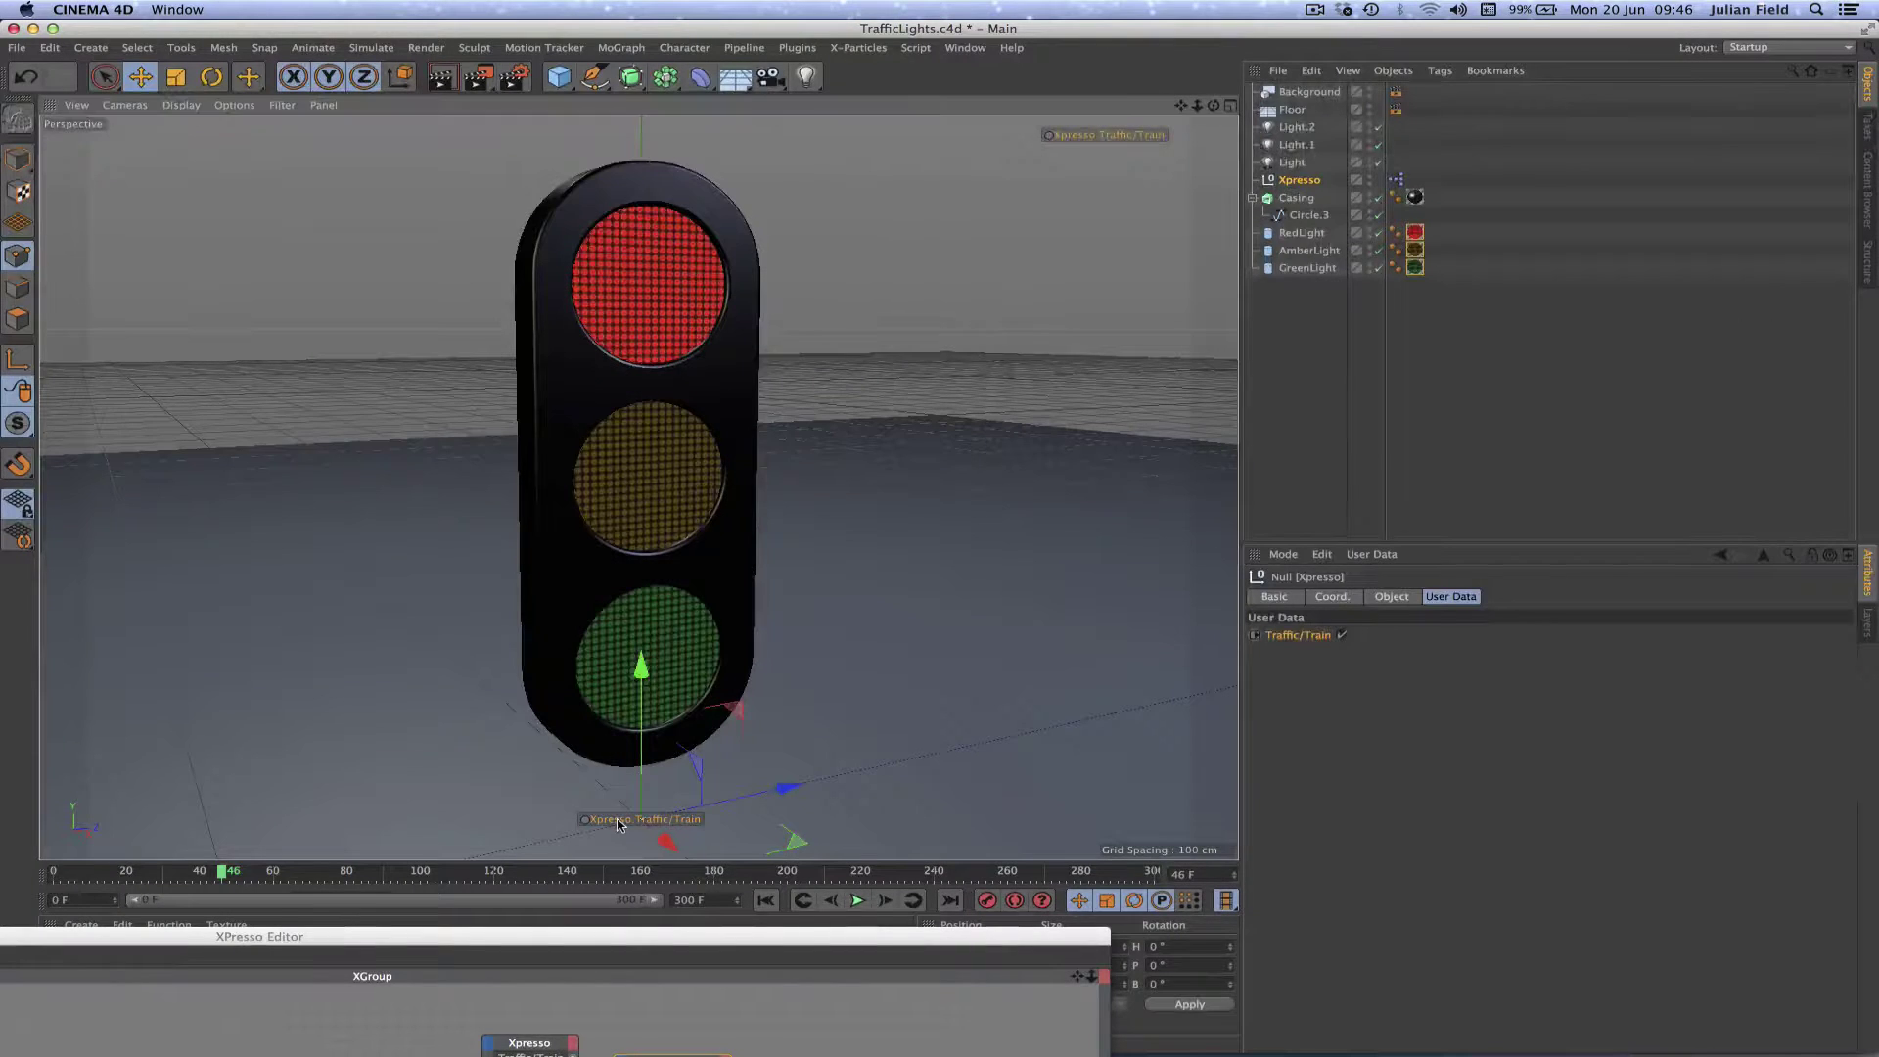
pyautogui.keyDown('ctrl'); pyautogui.moveTo(625, 818); pyautogui.dragTo(1082, 198); pyautogui.keyUp('ctrl')
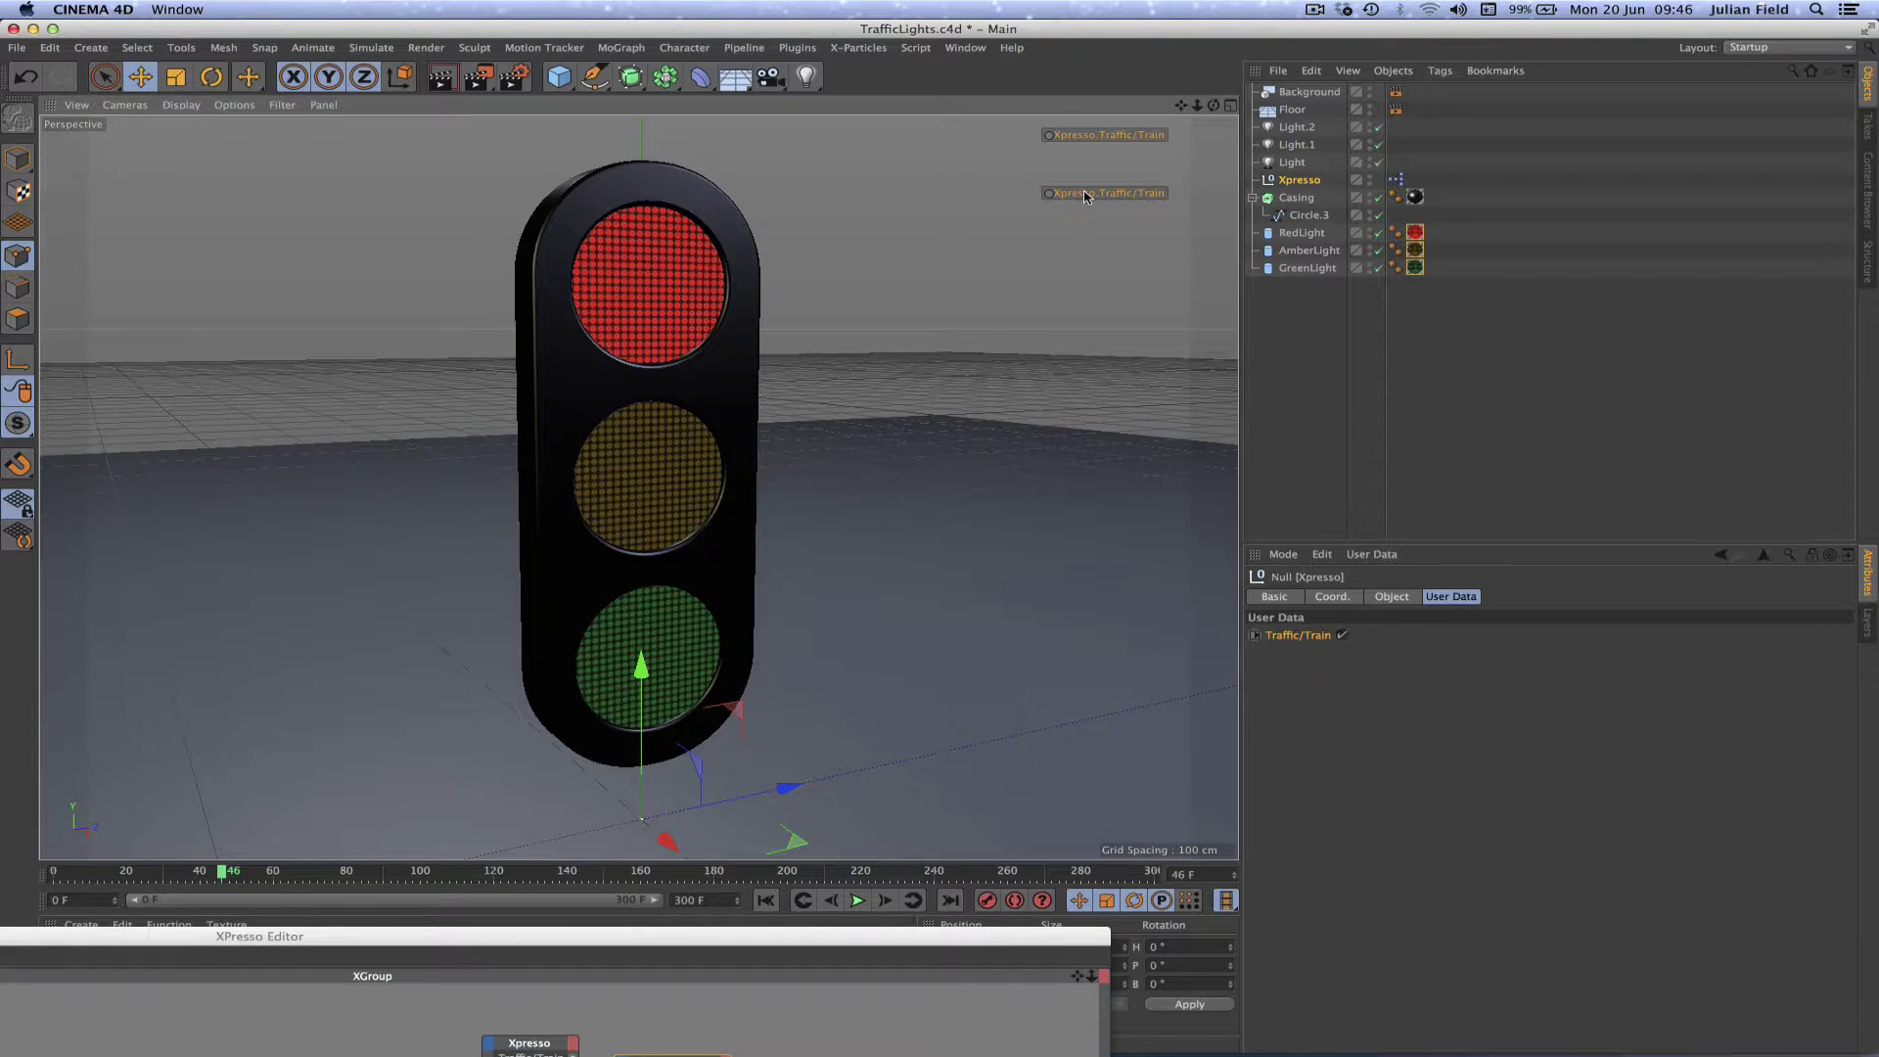
# - Remove the duplicate Traffic/Train control from the viewport HUD
pyautogui.rightClick(1085, 196)
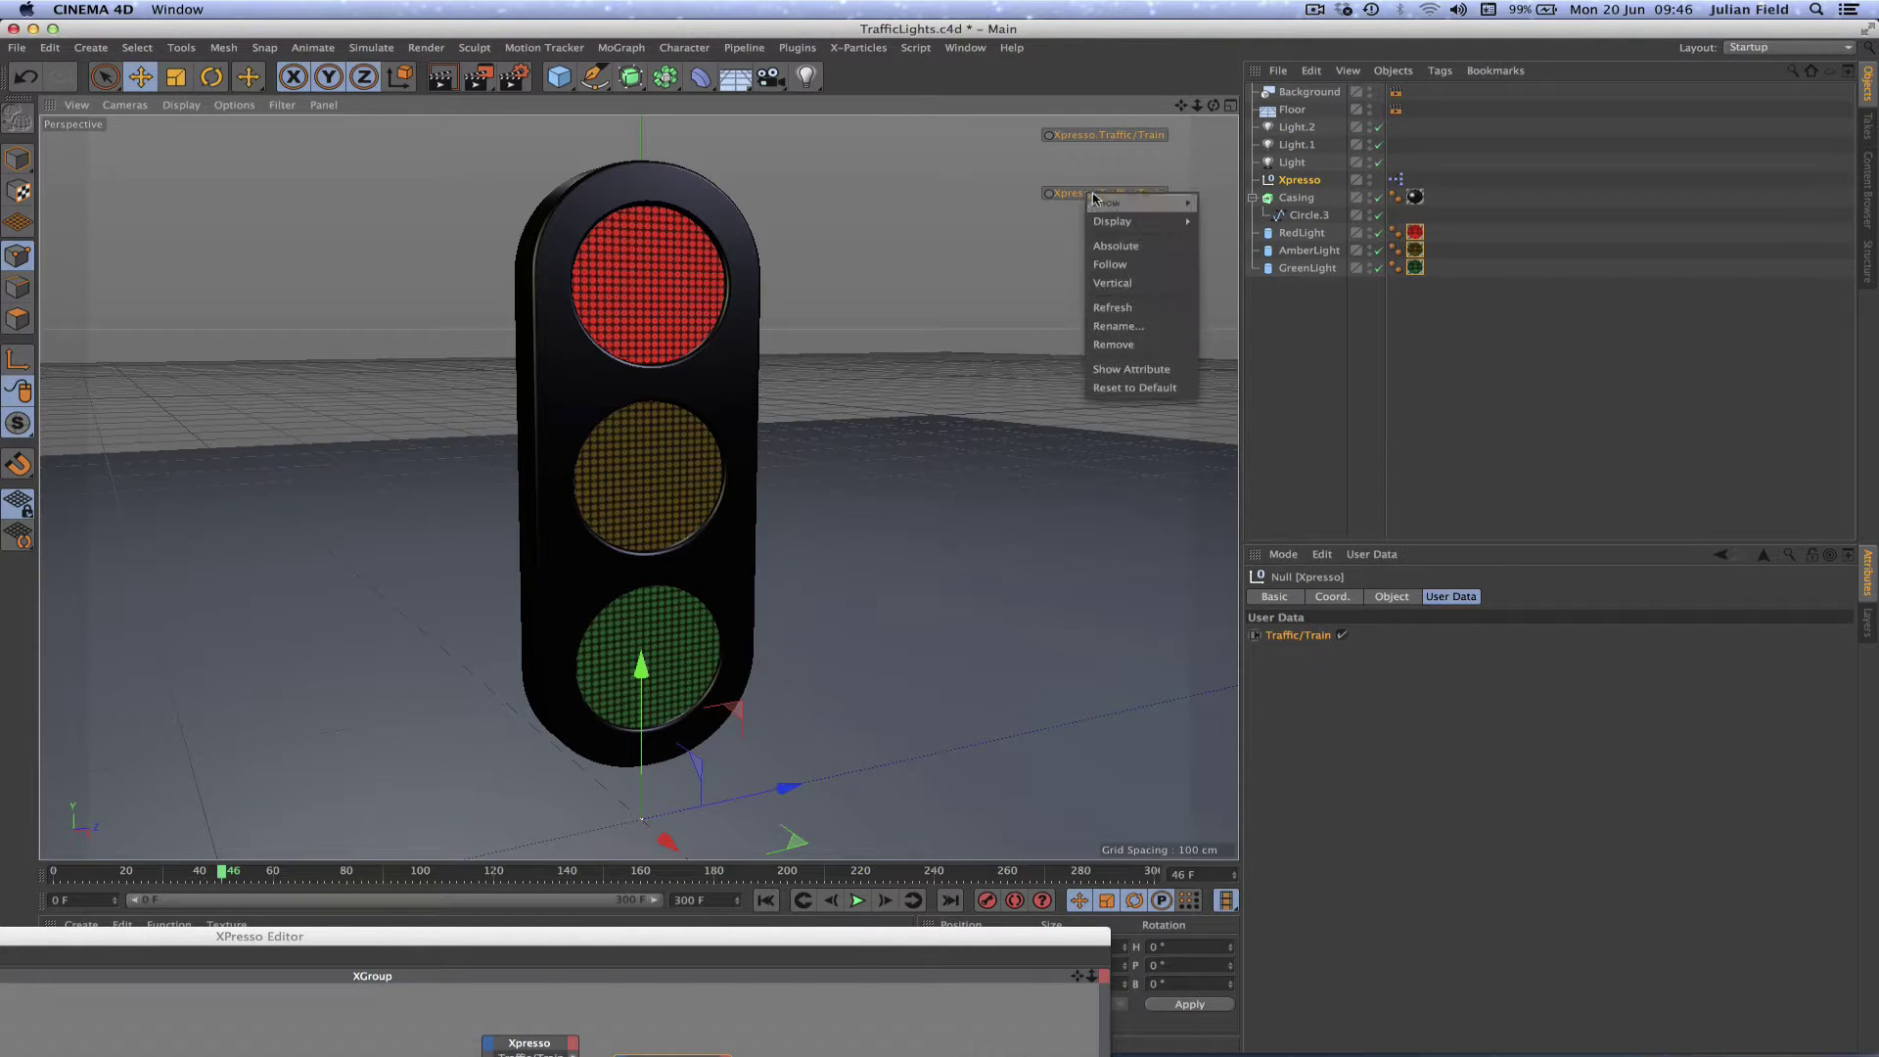
pyautogui.moveTo(1125, 222)
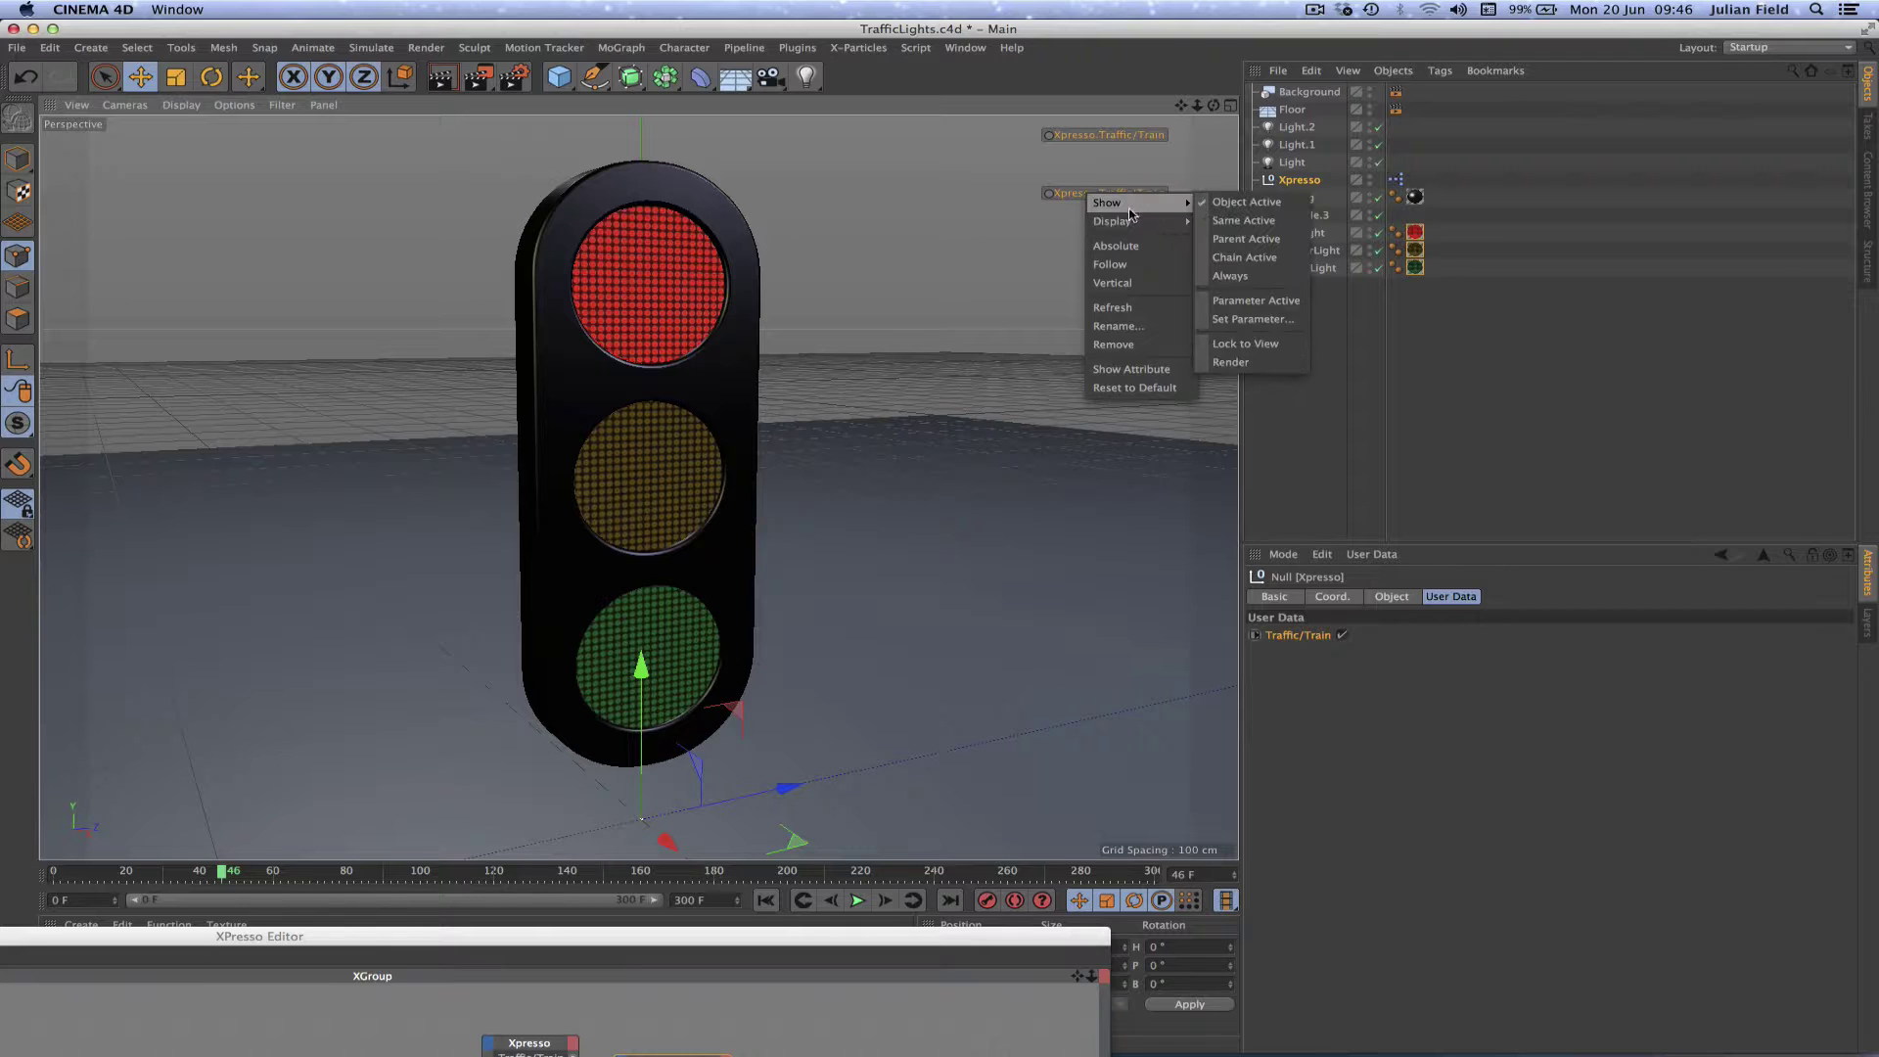
pyautogui.click(1130, 343)
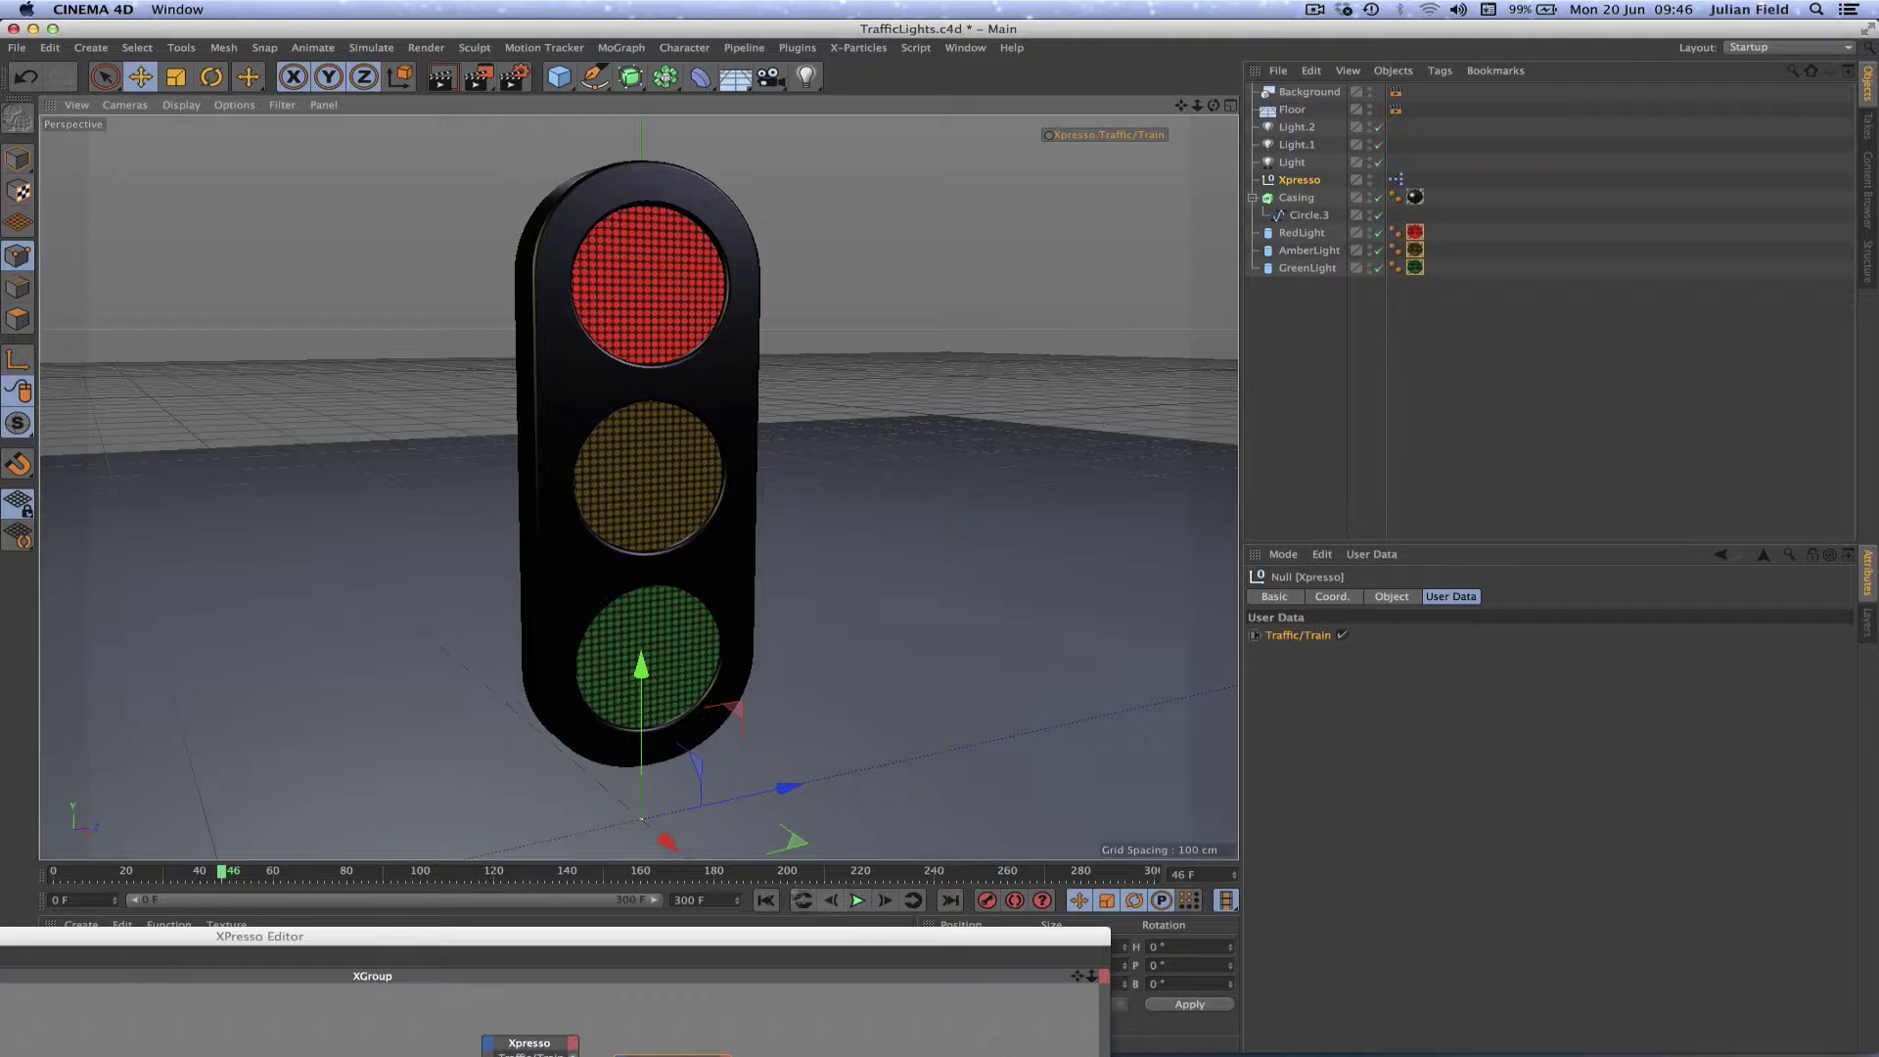
# - Play the animation from frame 0 with nothing selected, try the Traffic/Train HUD control during playback, and stop it
pyautogui.click(766, 900)
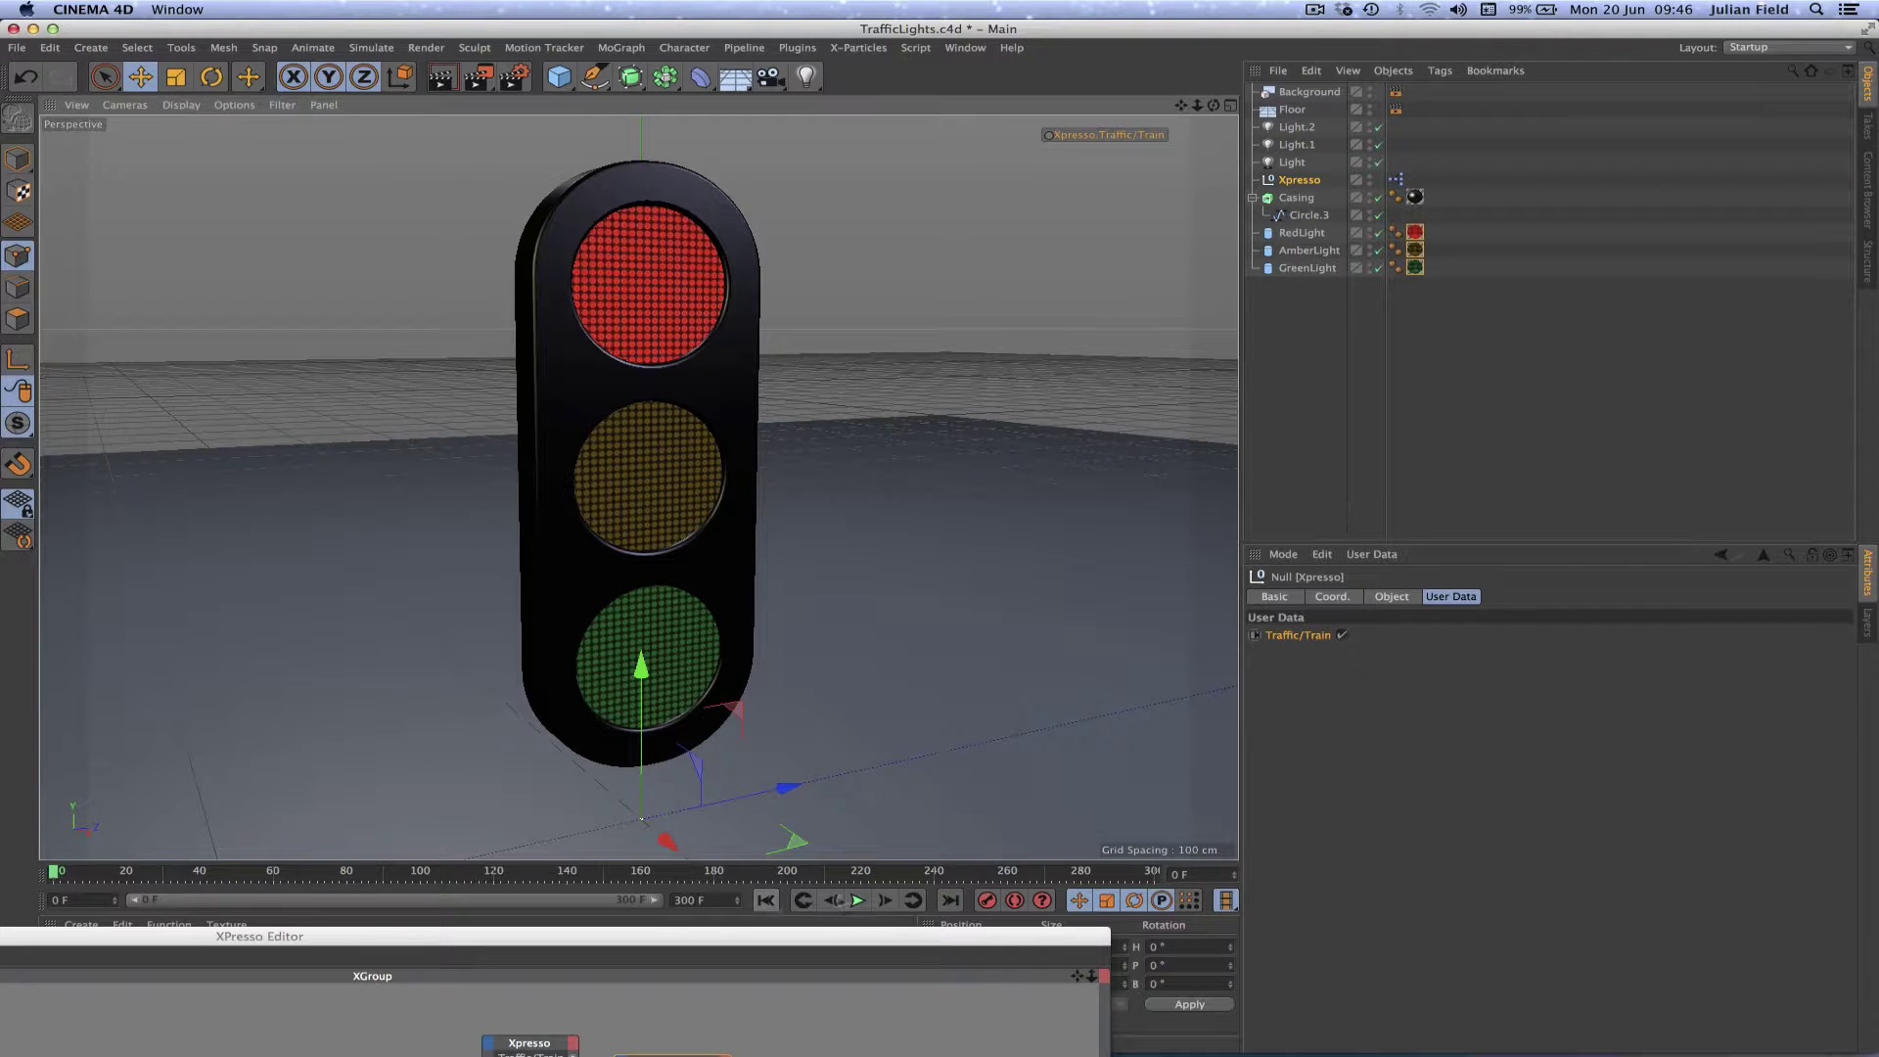
pyautogui.click(857, 900)
pyautogui.click(1300, 333)
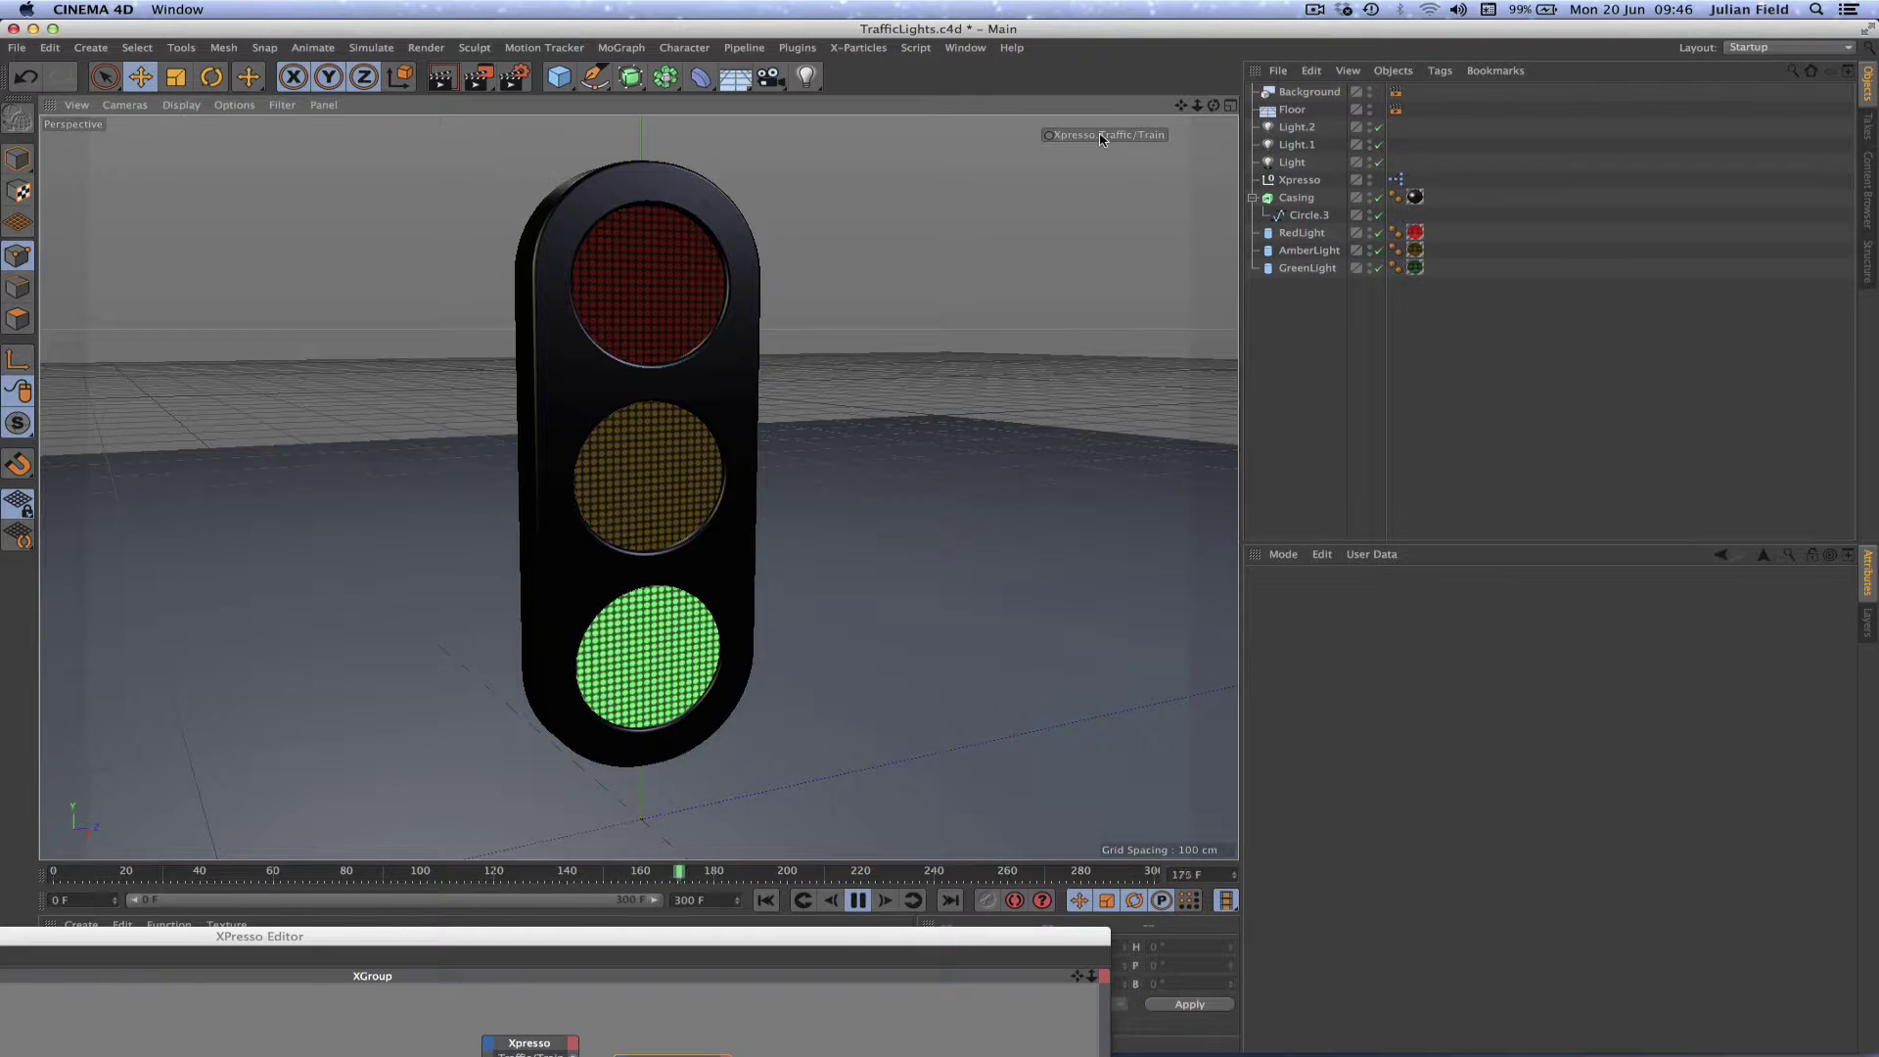
pyautogui.click(861, 908)
# - Bring the XPresso graph back into view, delete the Result node, and move the Xpresso node above the Time node
pyautogui.moveTo(827, 937); pyautogui.dragTo(1260, 77)
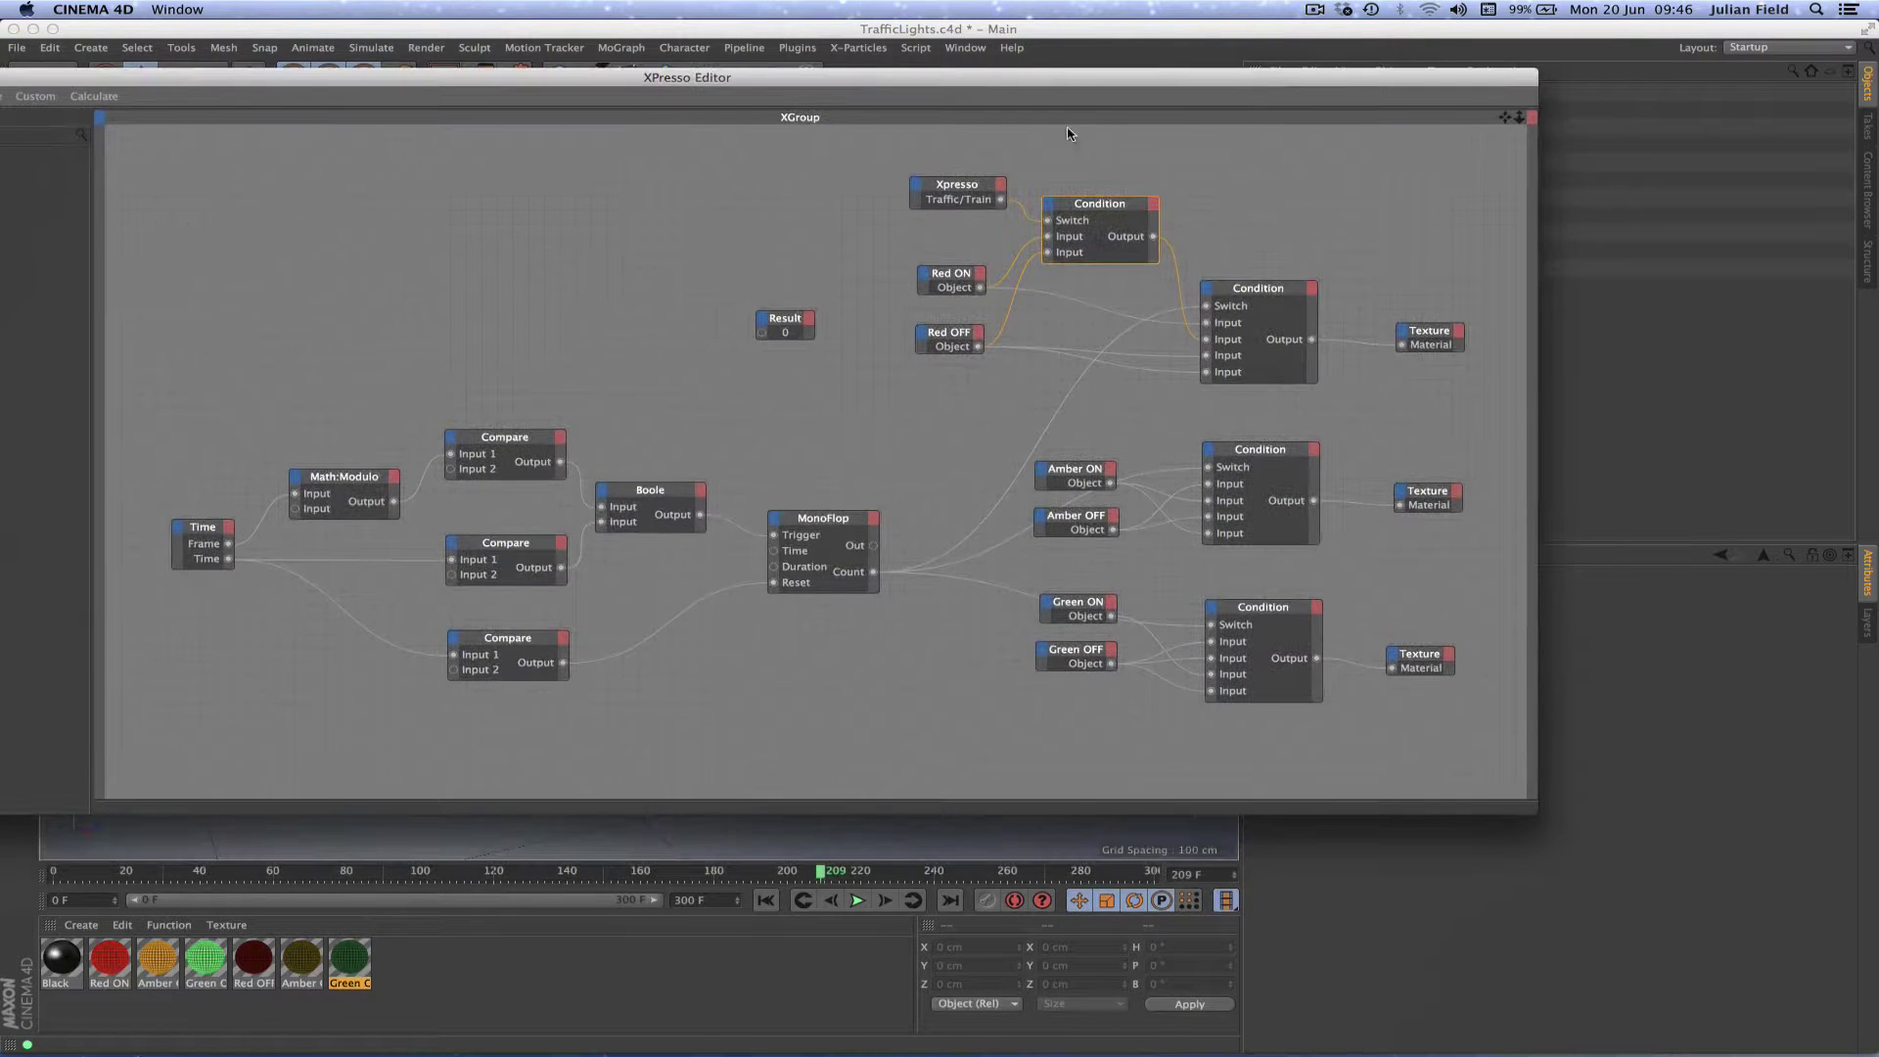
pyautogui.click(780, 322)
pyautogui.press('Delete')
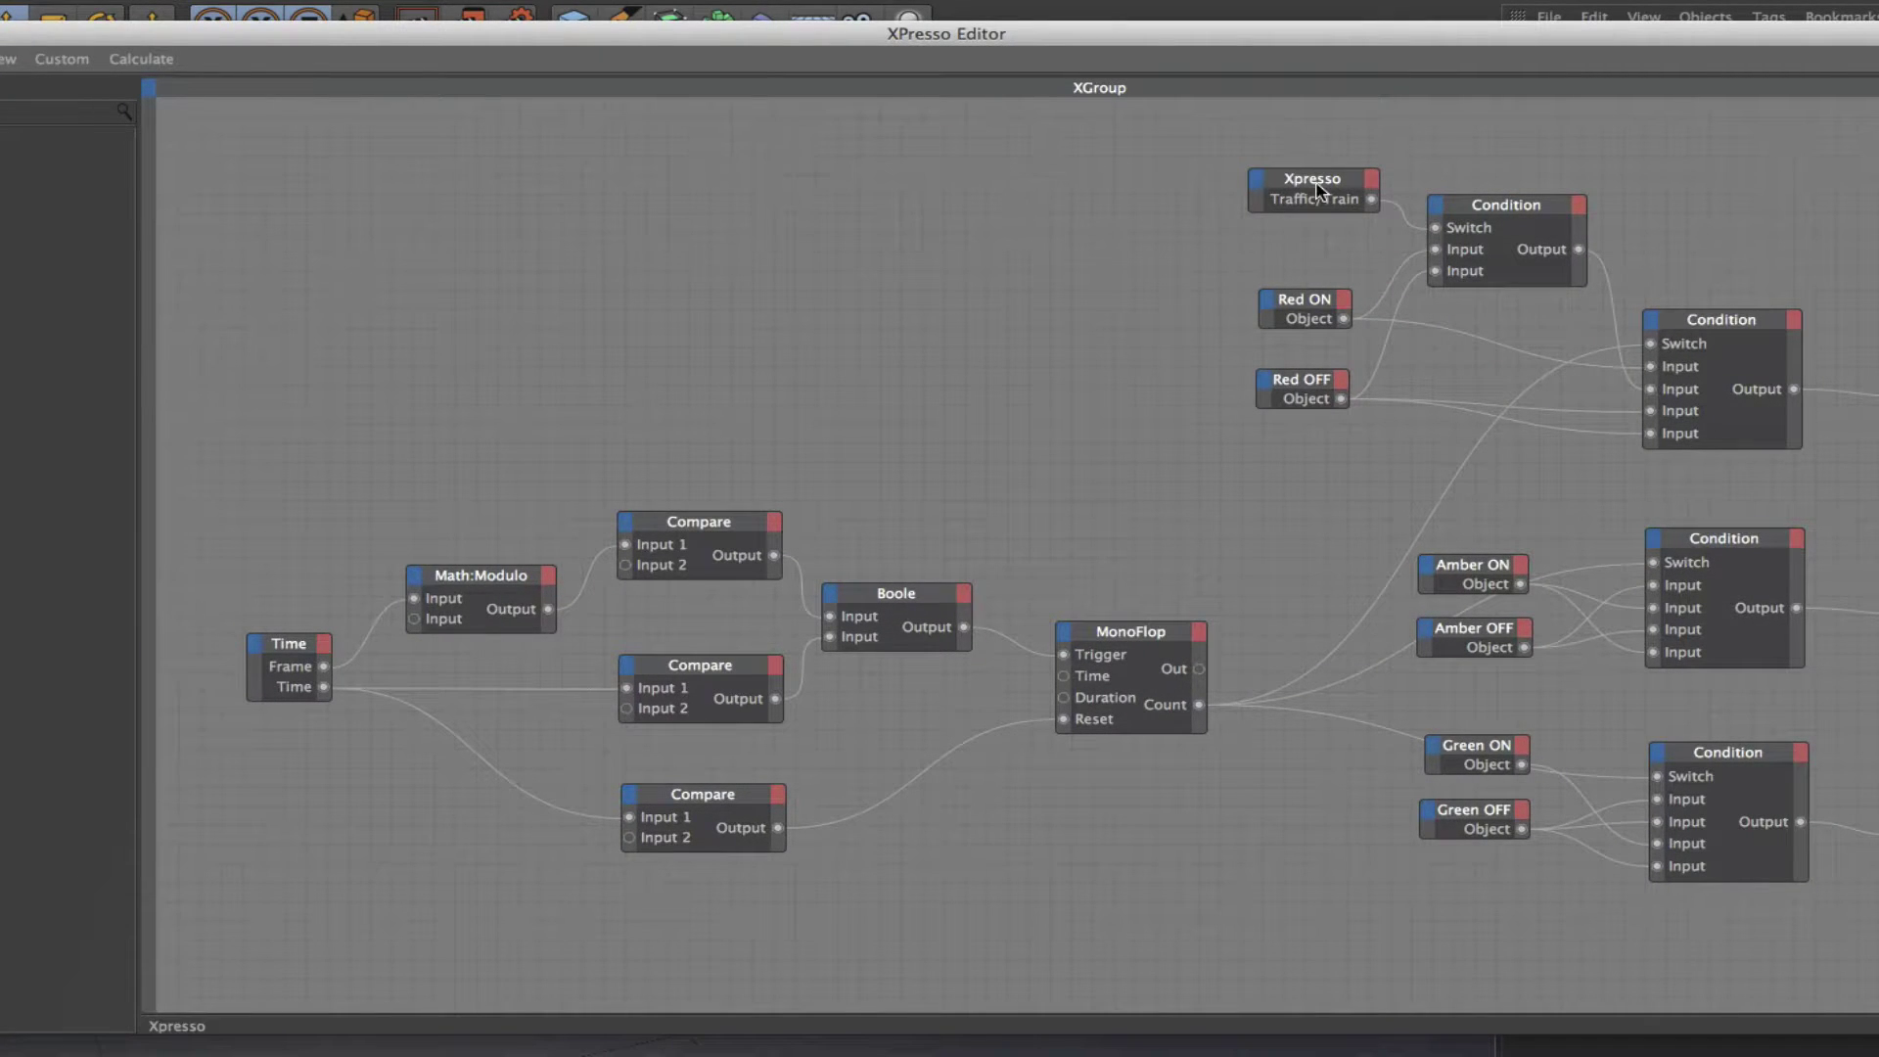
pyautogui.moveTo(1321, 191); pyautogui.dragTo(301, 210)
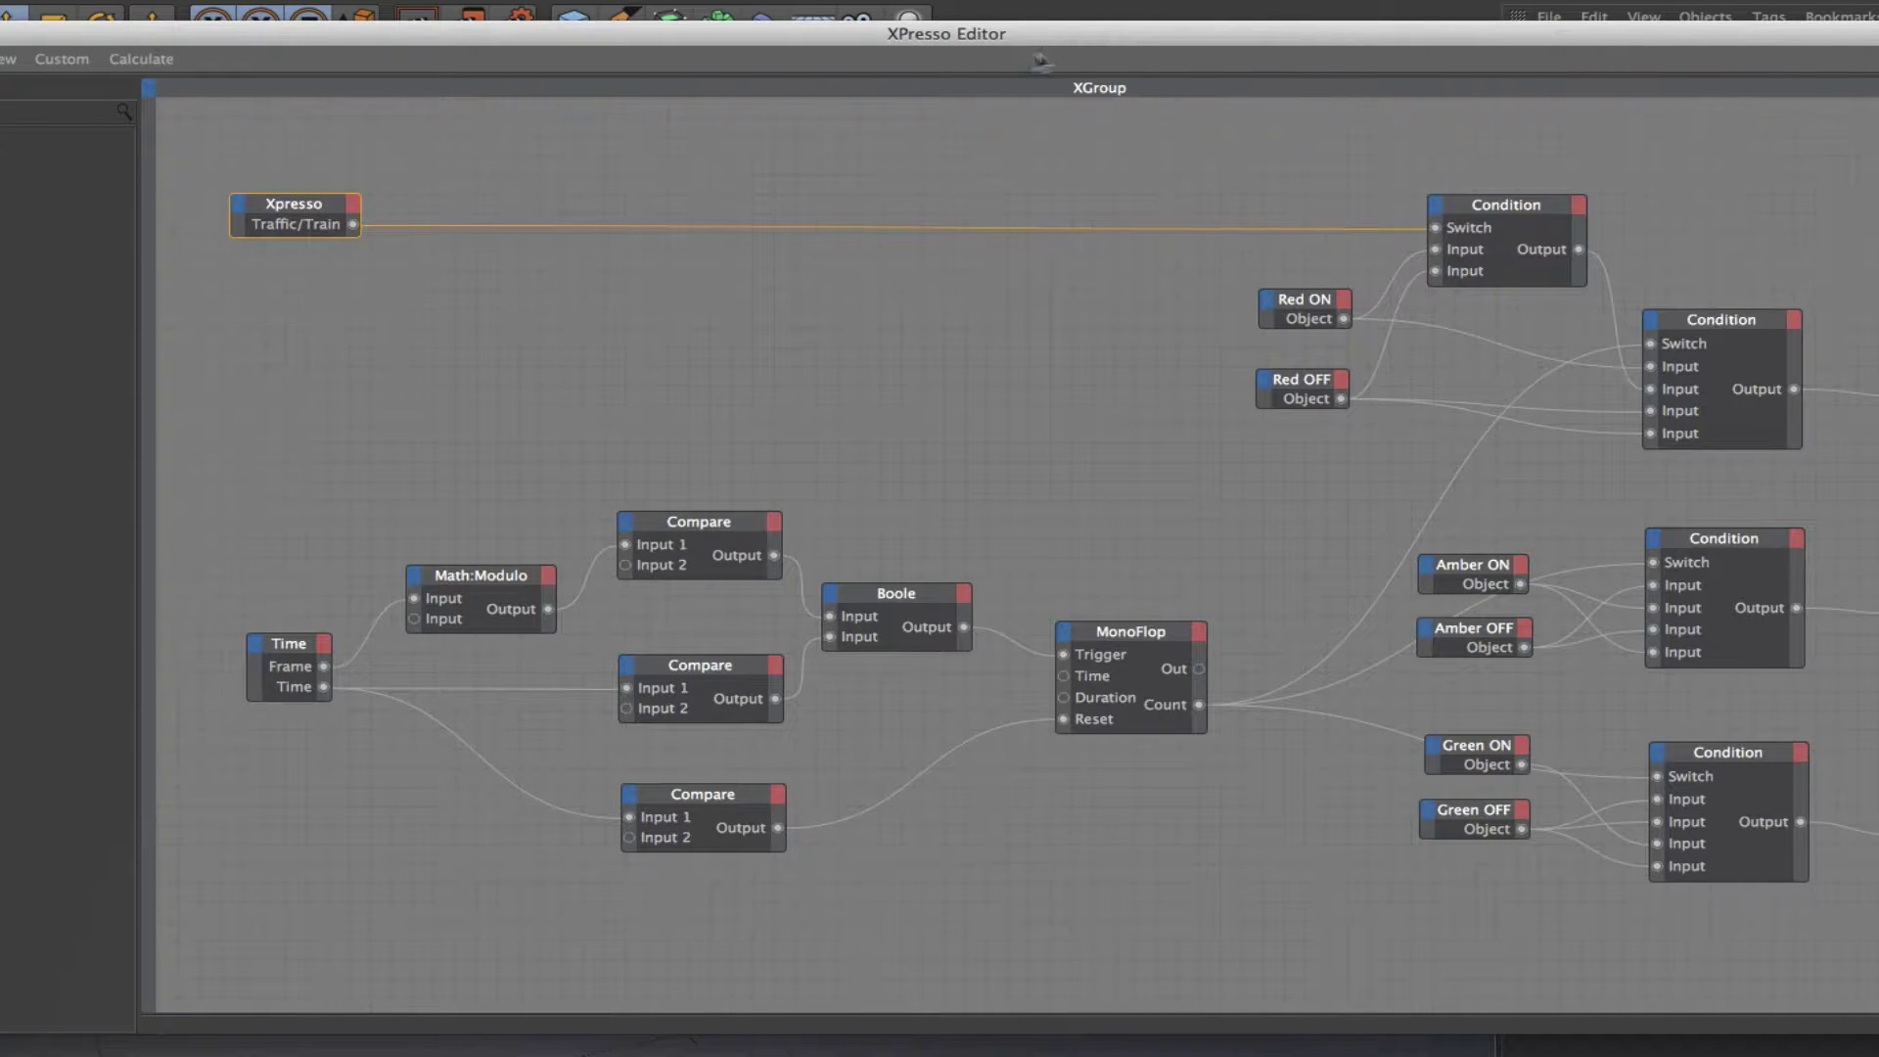
# - Add a second user data entry to the Xpresso null and name it Duration
pyautogui.moveTo(1128, 45); pyautogui.dragTo(929, 678)
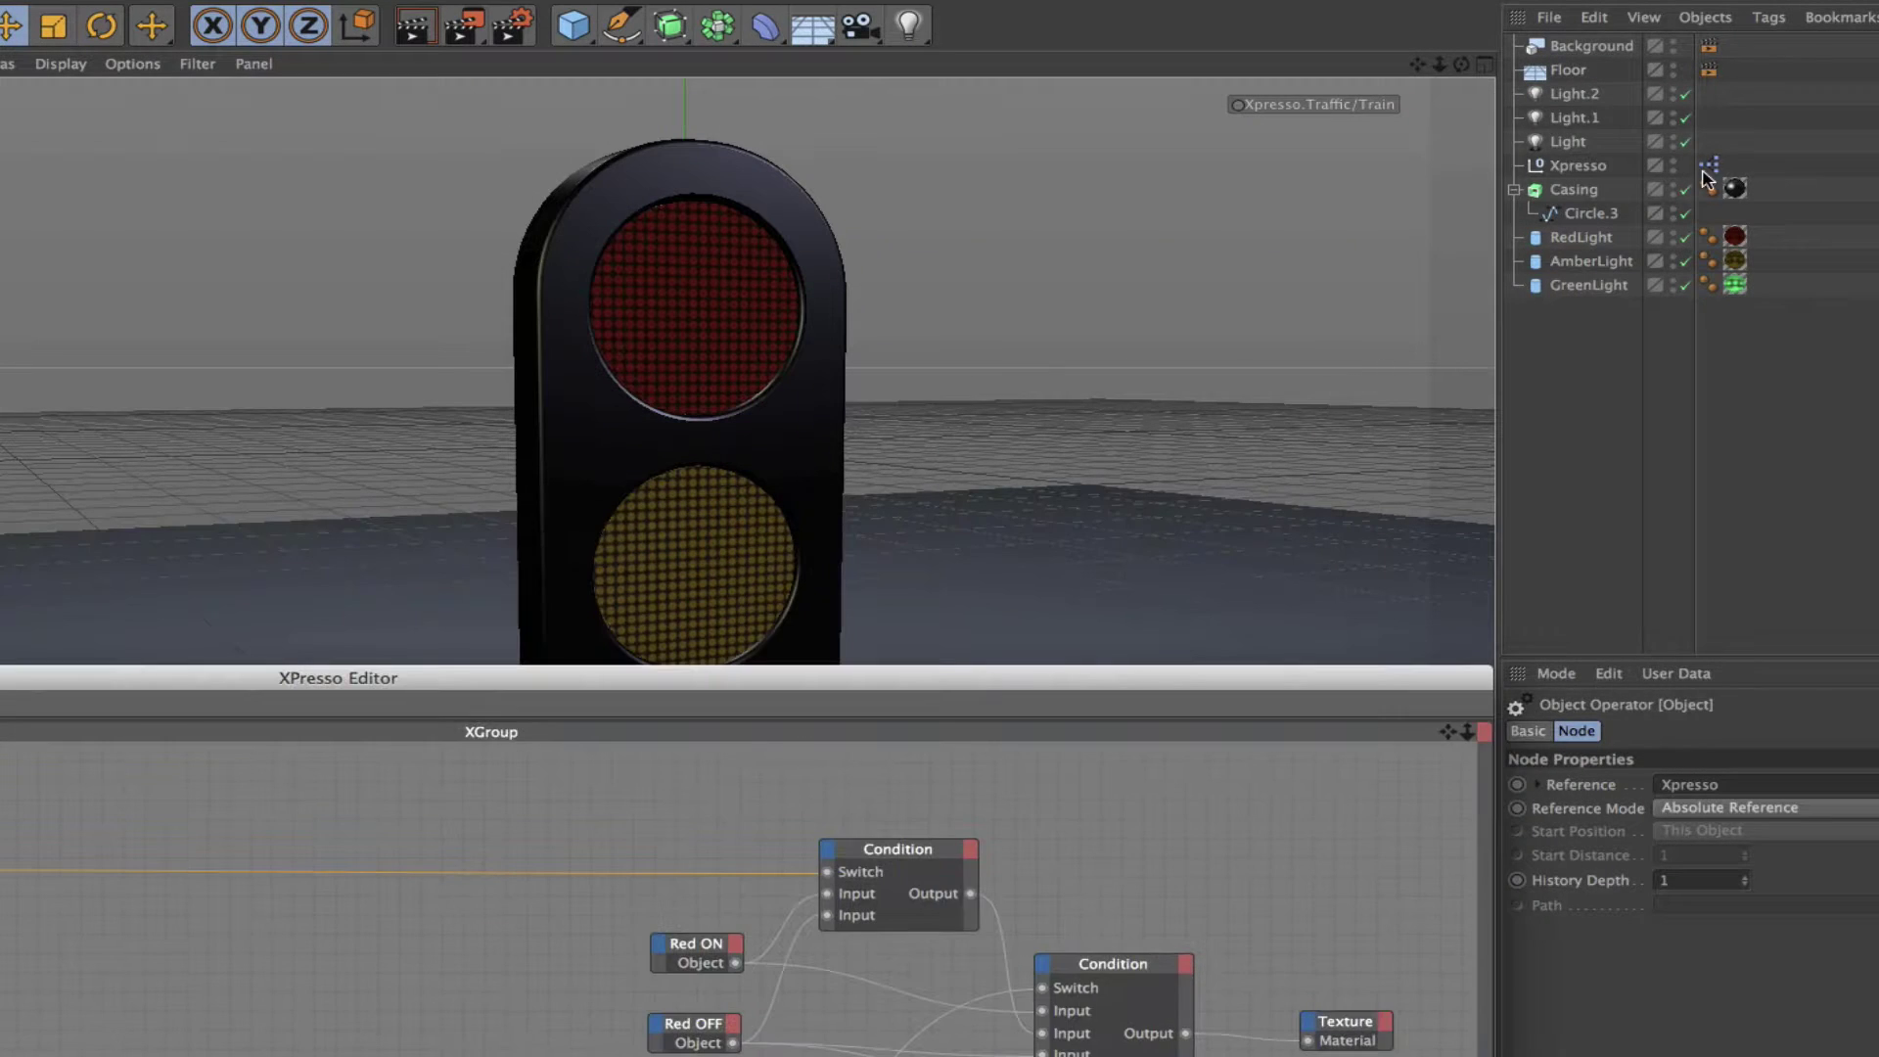
pyautogui.click(1577, 164)
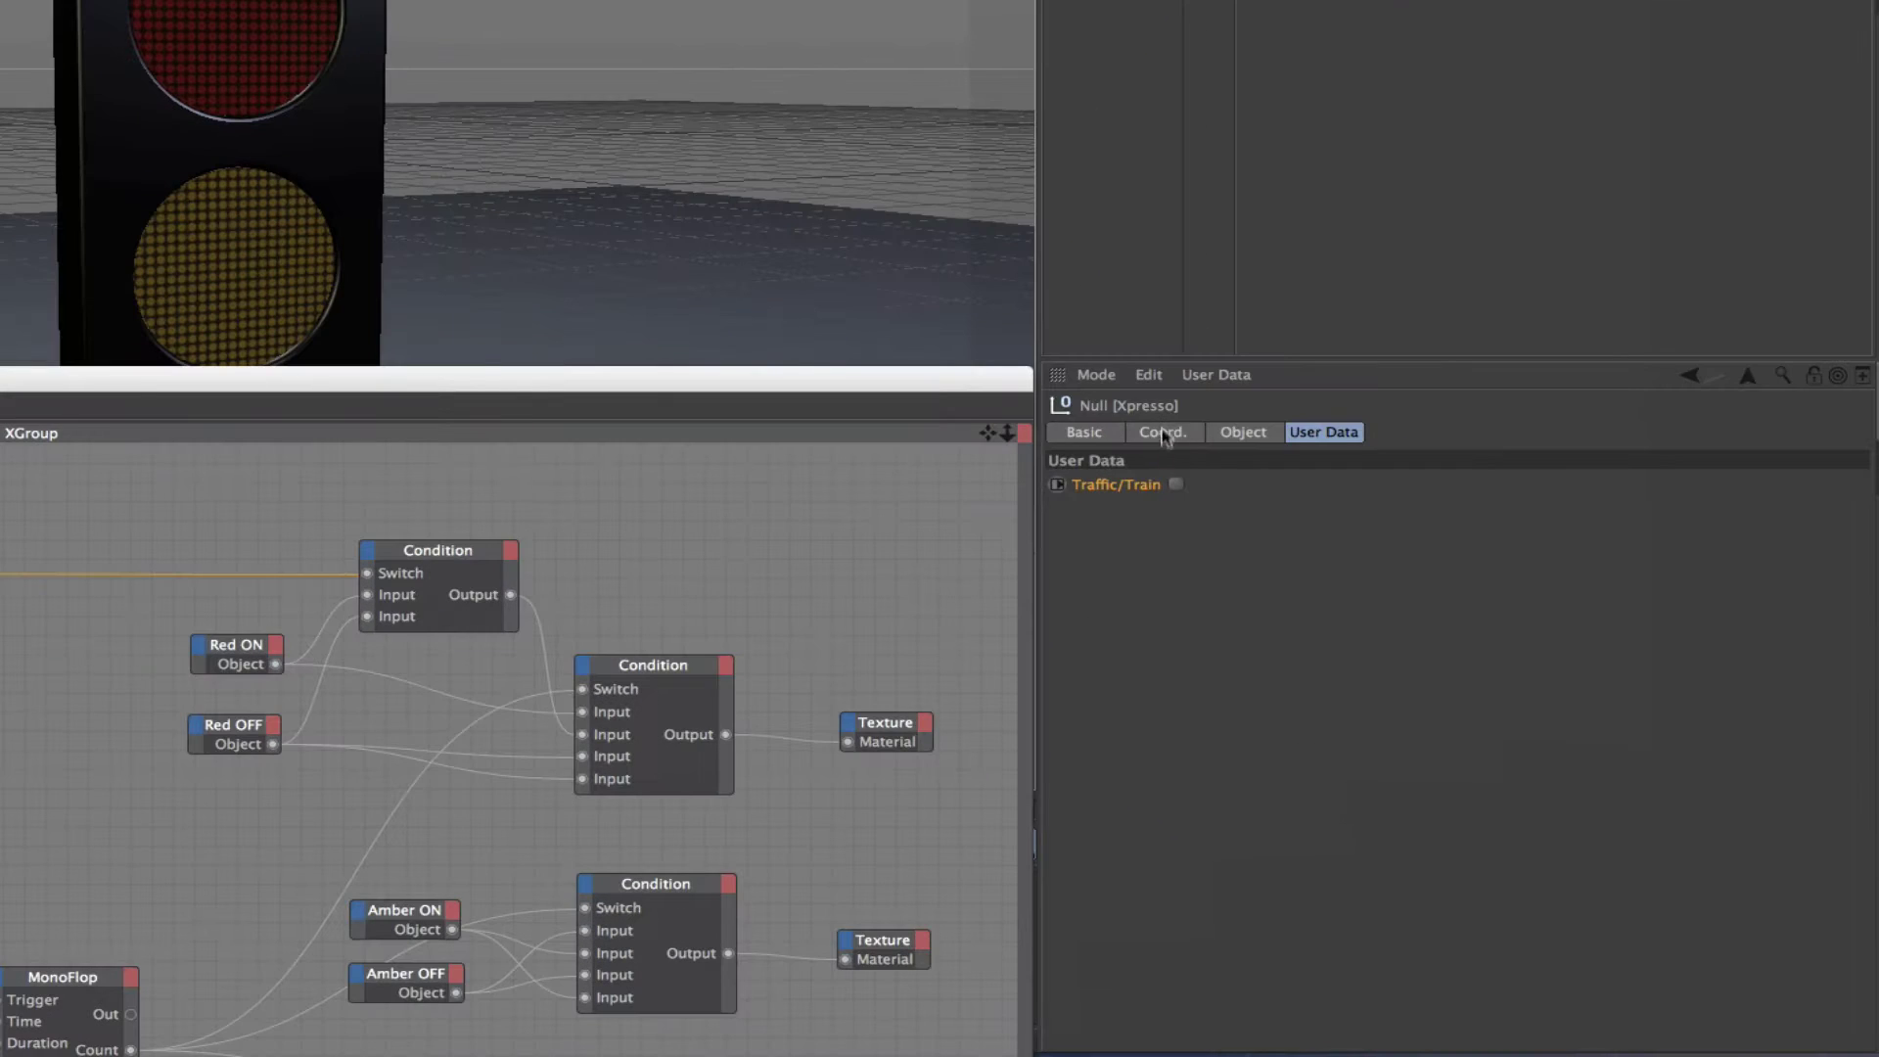
pyautogui.click(1215, 378)
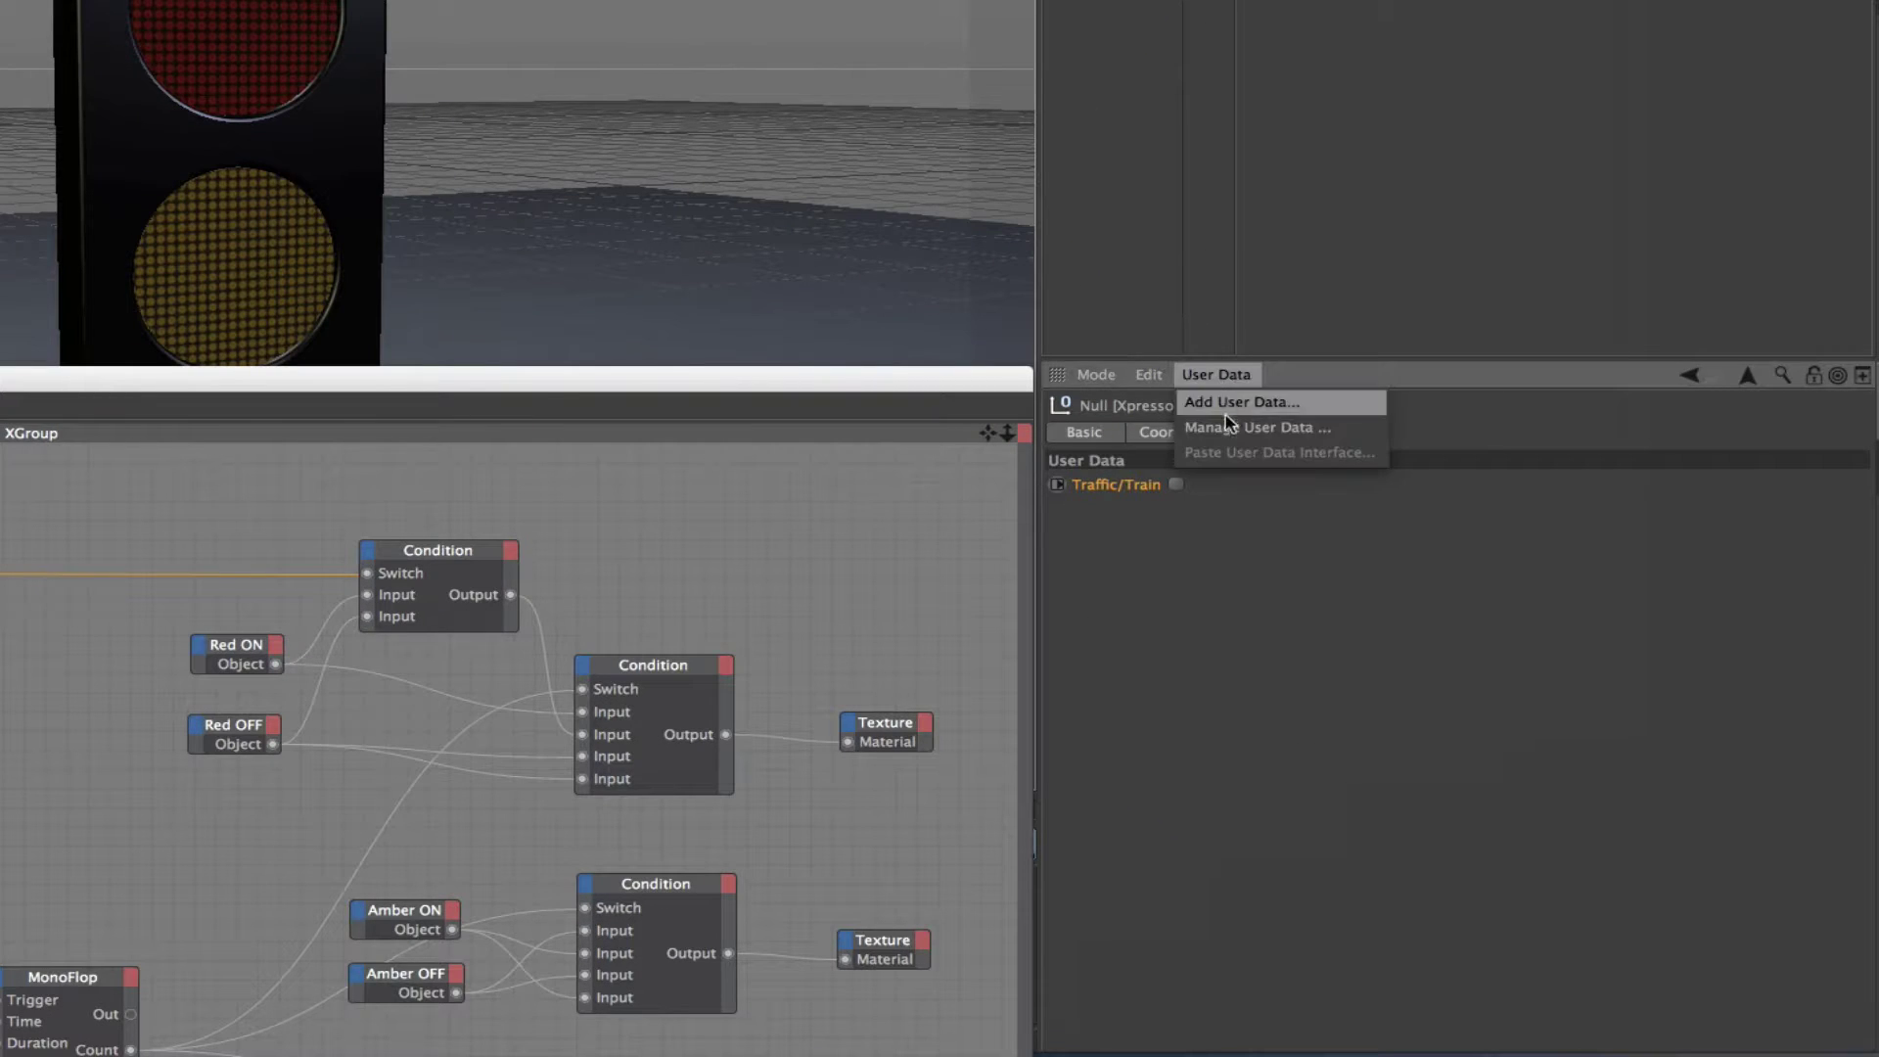
pyautogui.click(1230, 401)
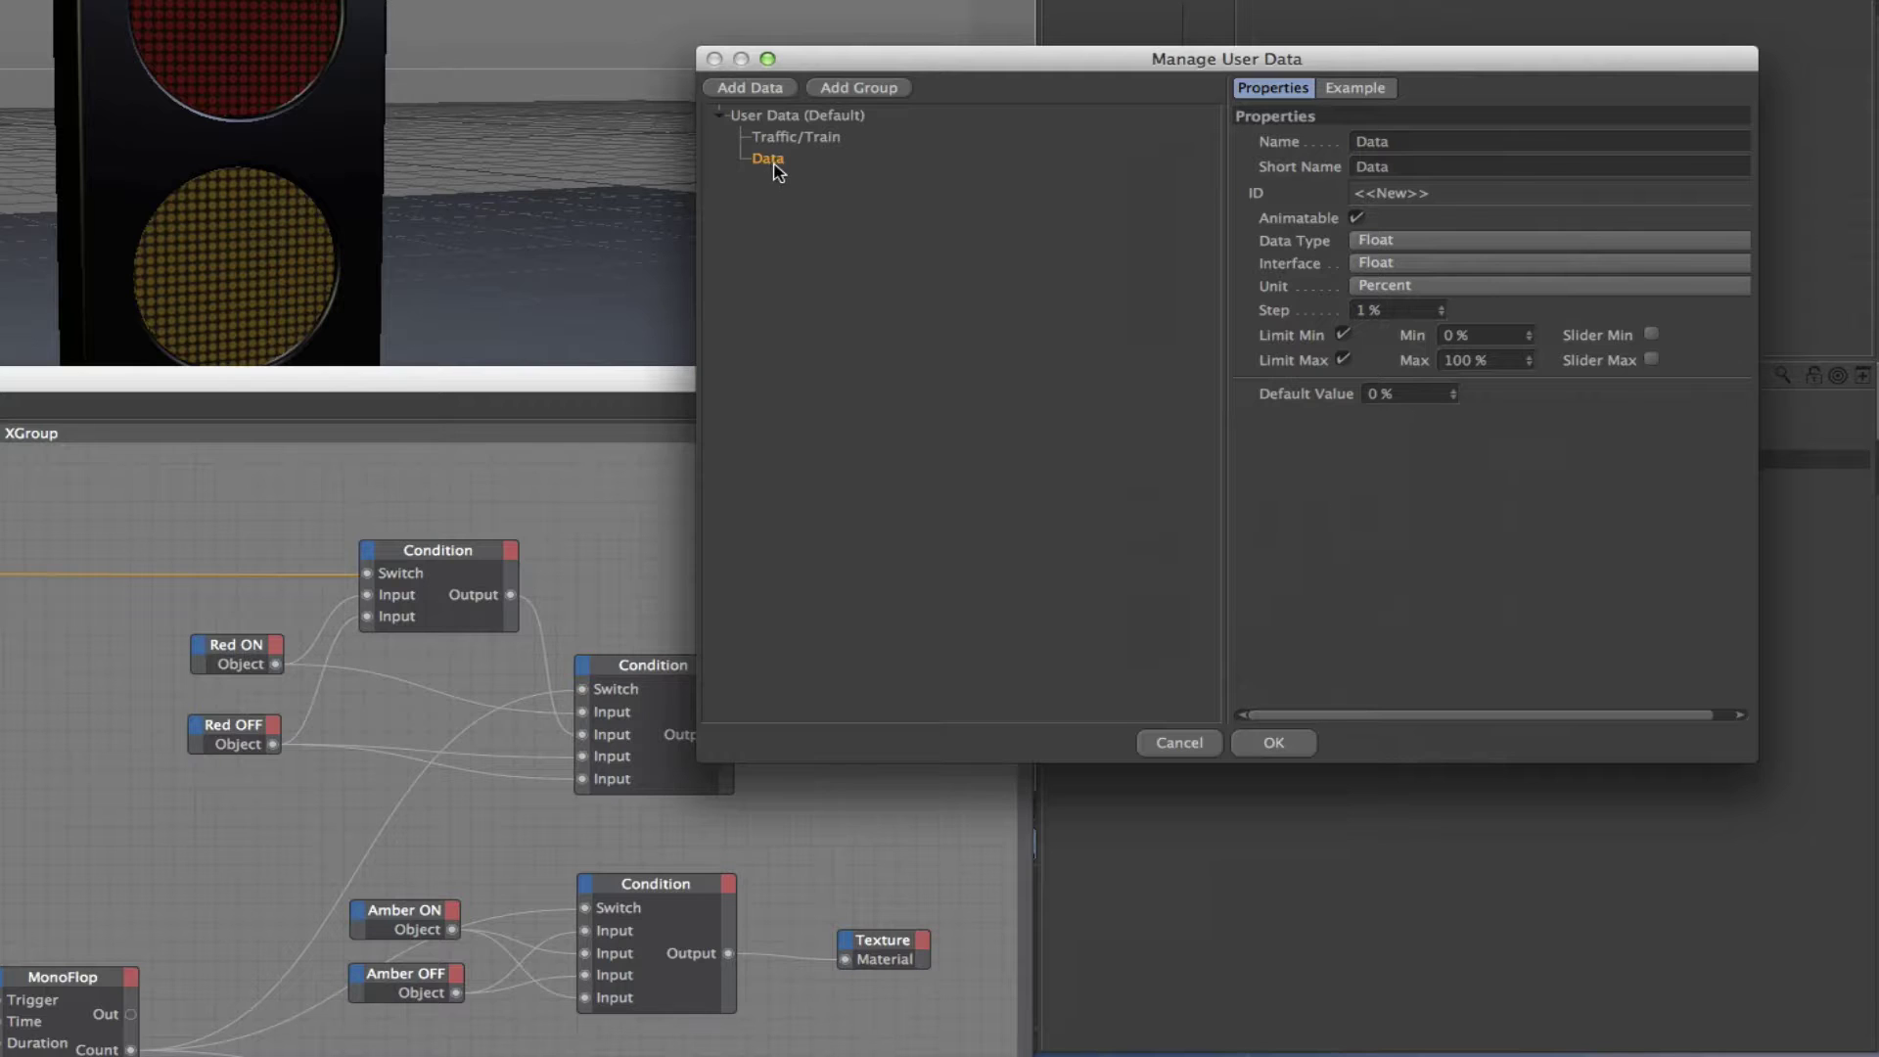
pyautogui.moveTo(1451, 147); pyautogui.dragTo(1012, 154)
pyautogui.write('S')
pyautogui.click(1347, 520)
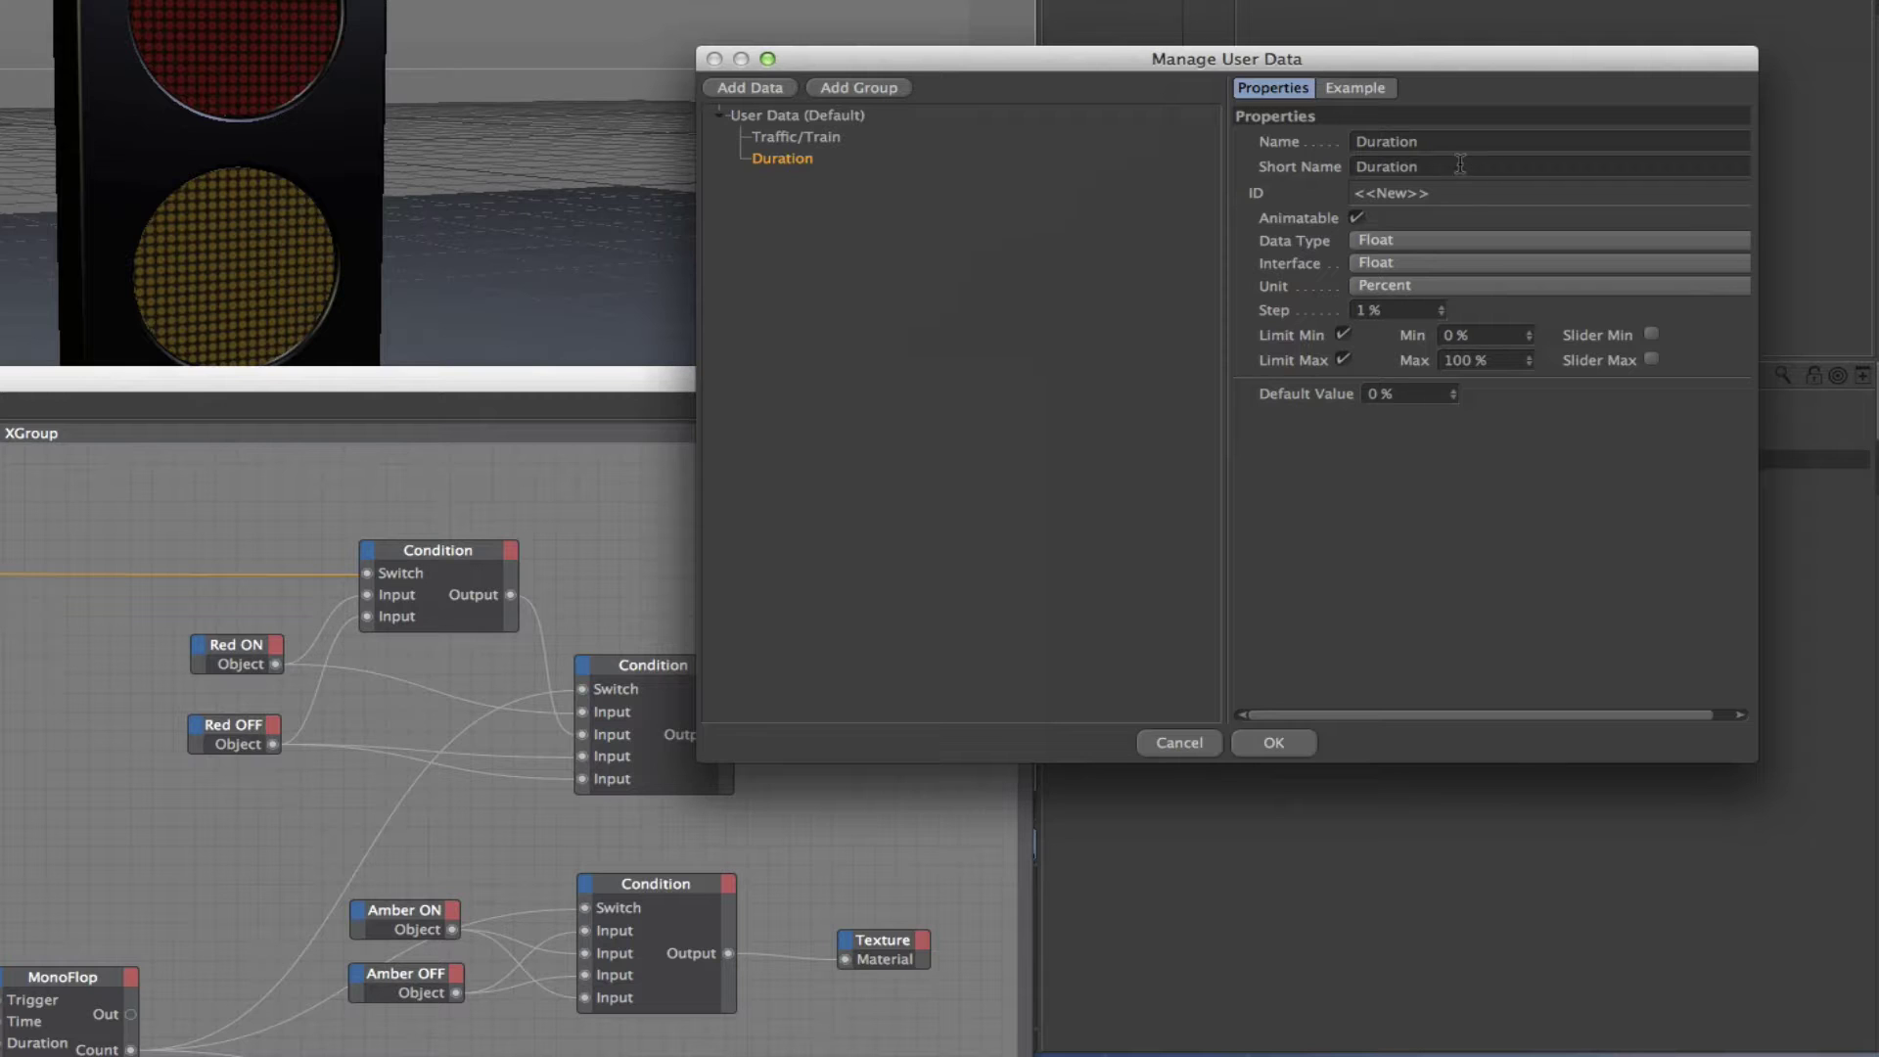
# - Give the Duration data a Float Slider interface, Real units and a step of 5
pyautogui.click(1410, 245)
pyautogui.click(1410, 245)
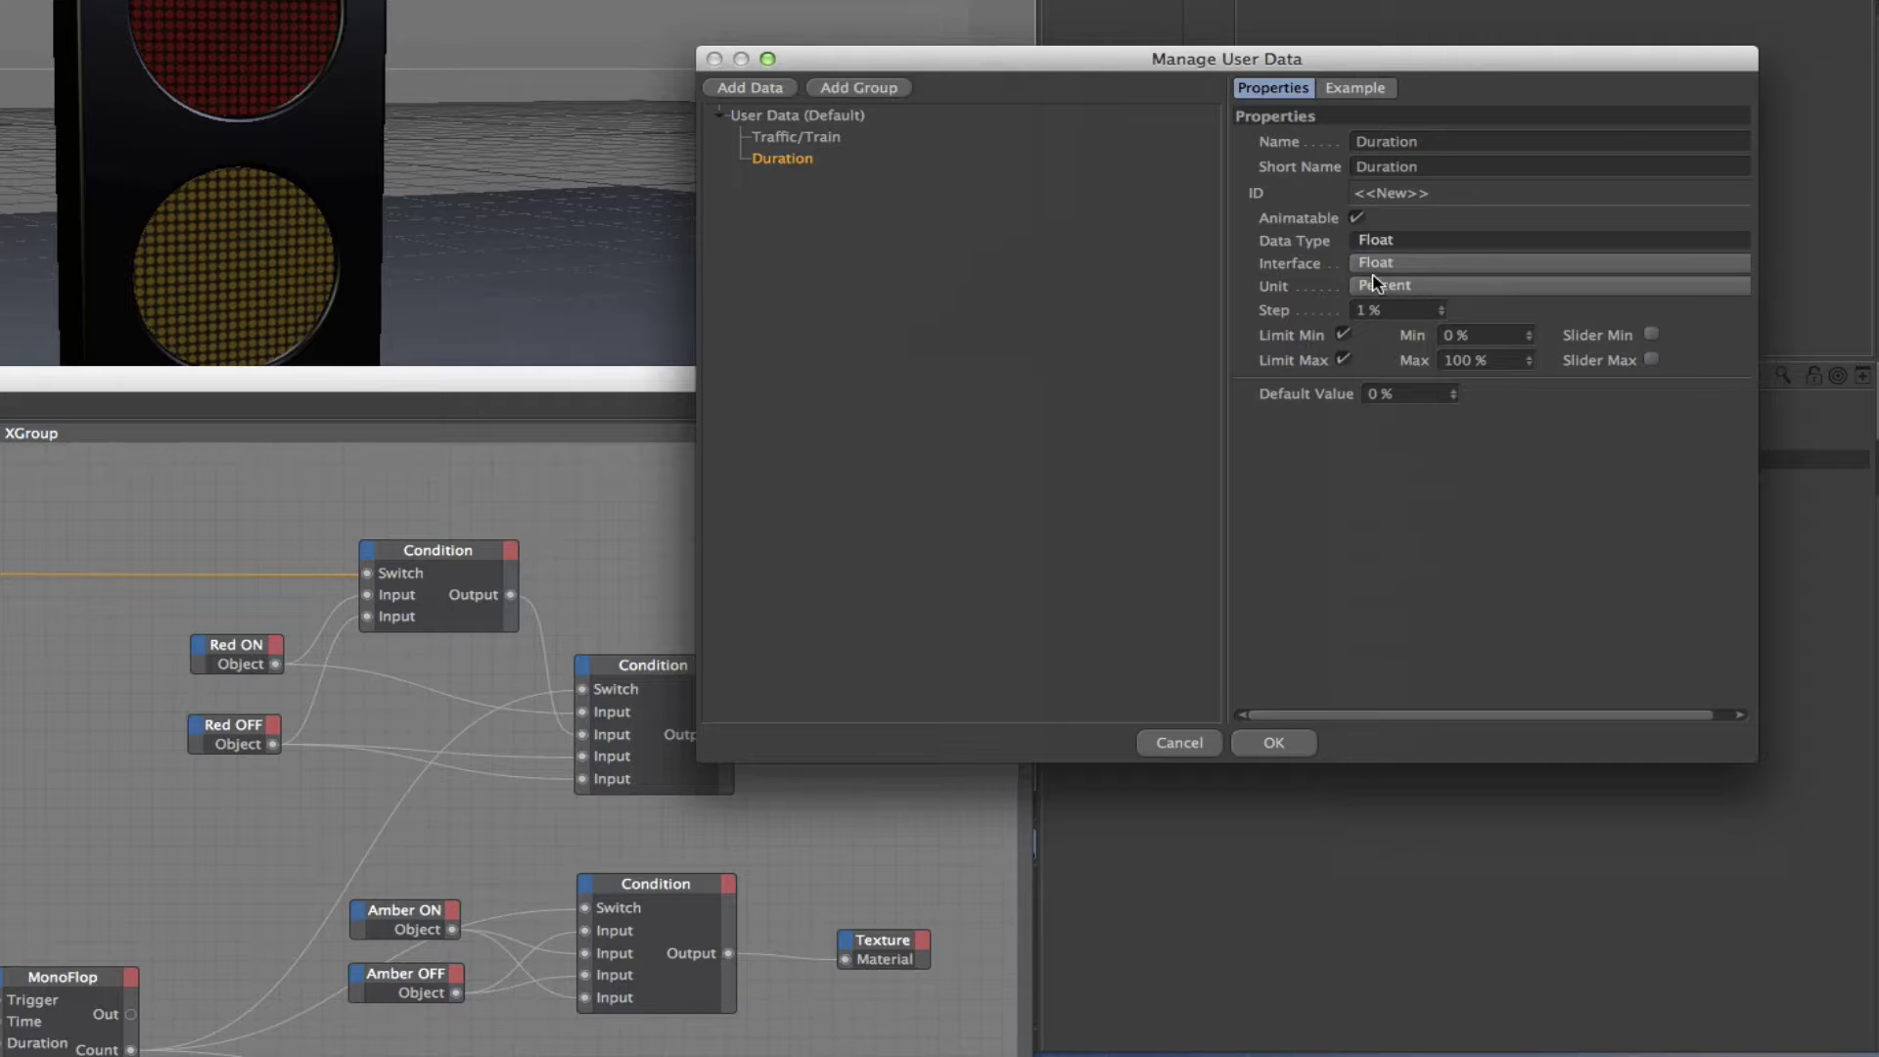
pyautogui.click(1389, 265)
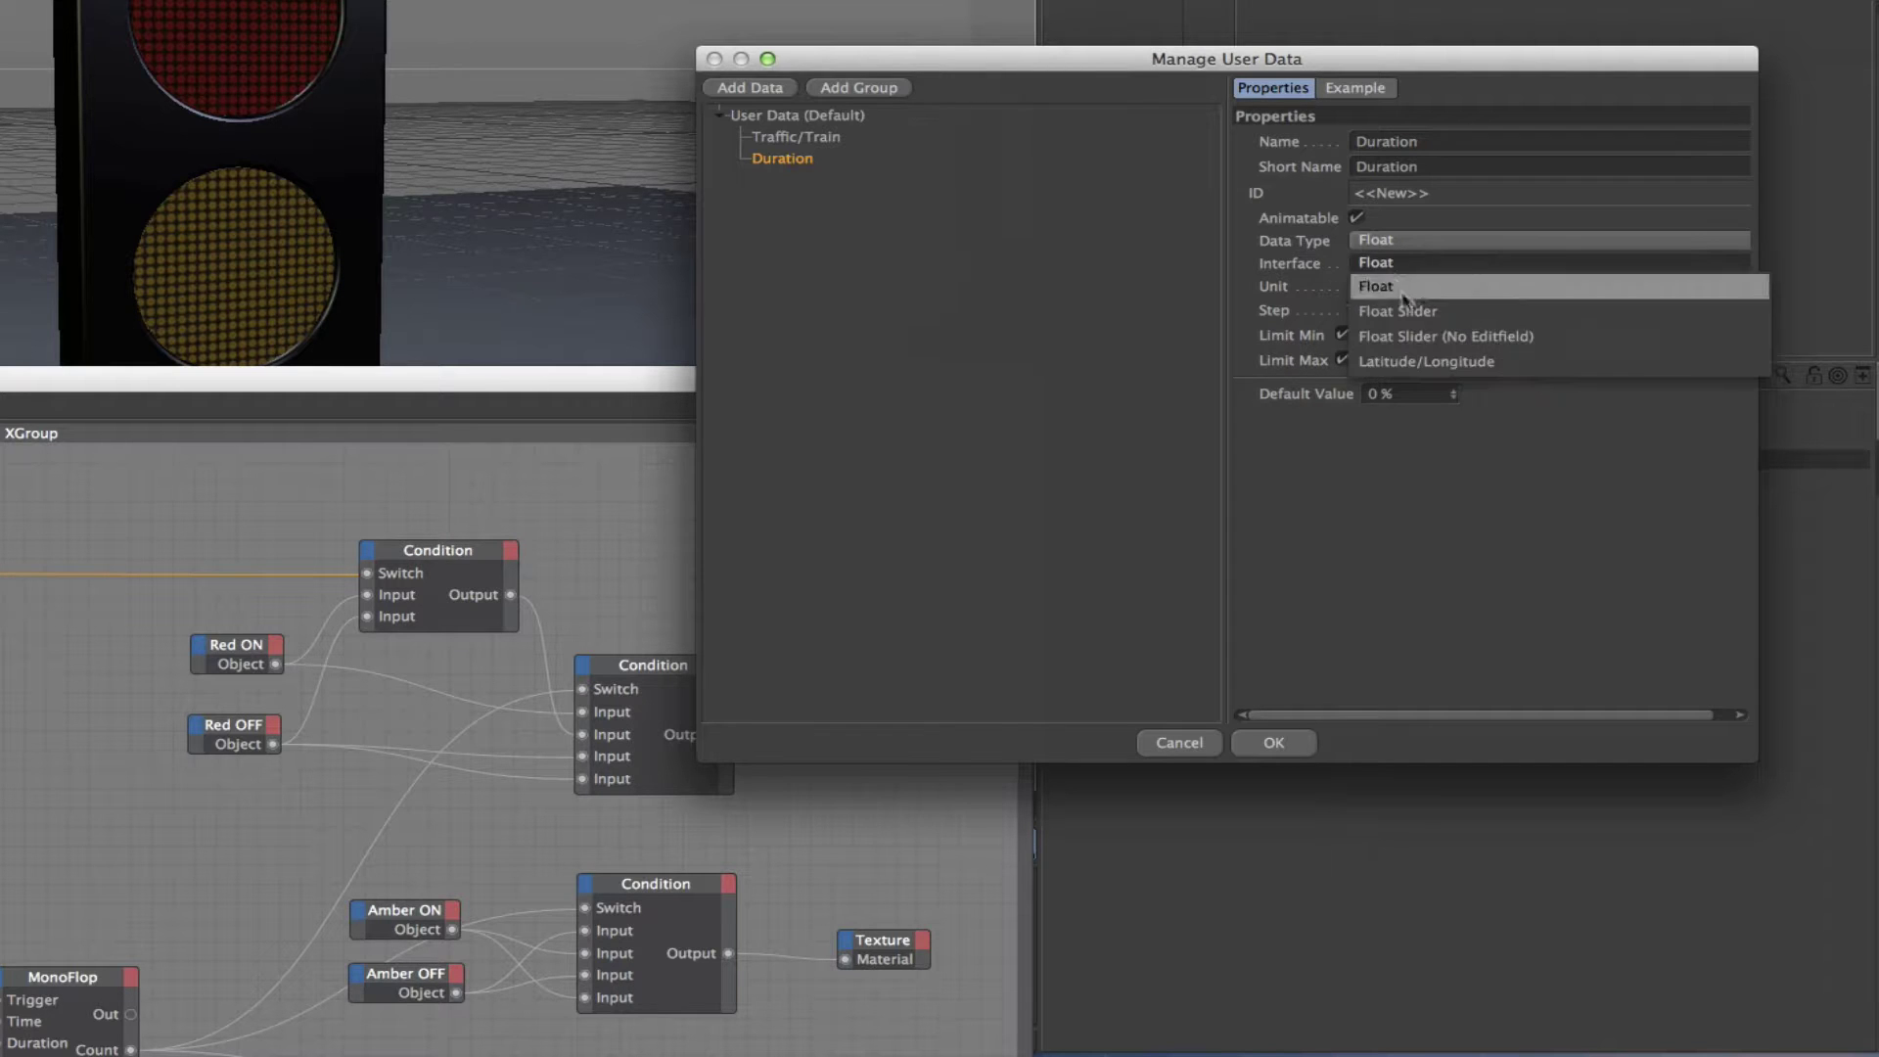
pyautogui.click(1390, 306)
pyautogui.click(1399, 285)
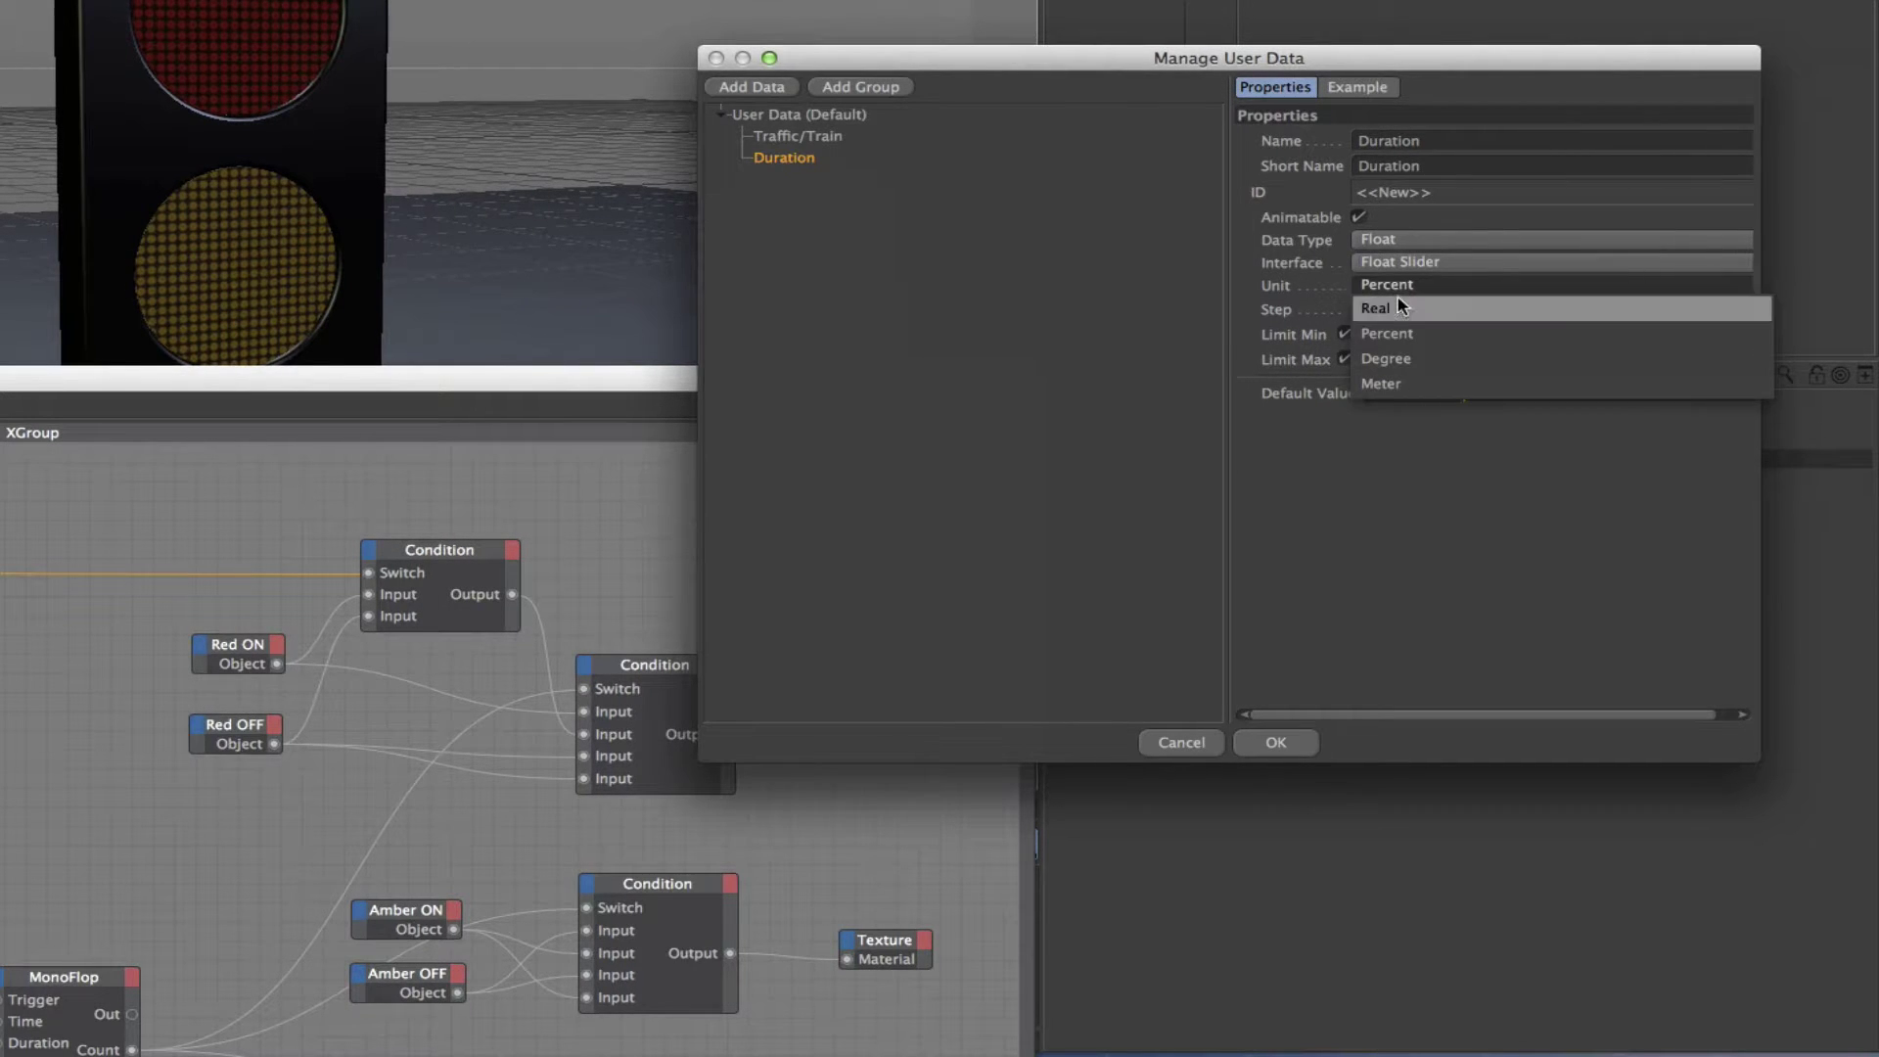
pyautogui.click(1399, 307)
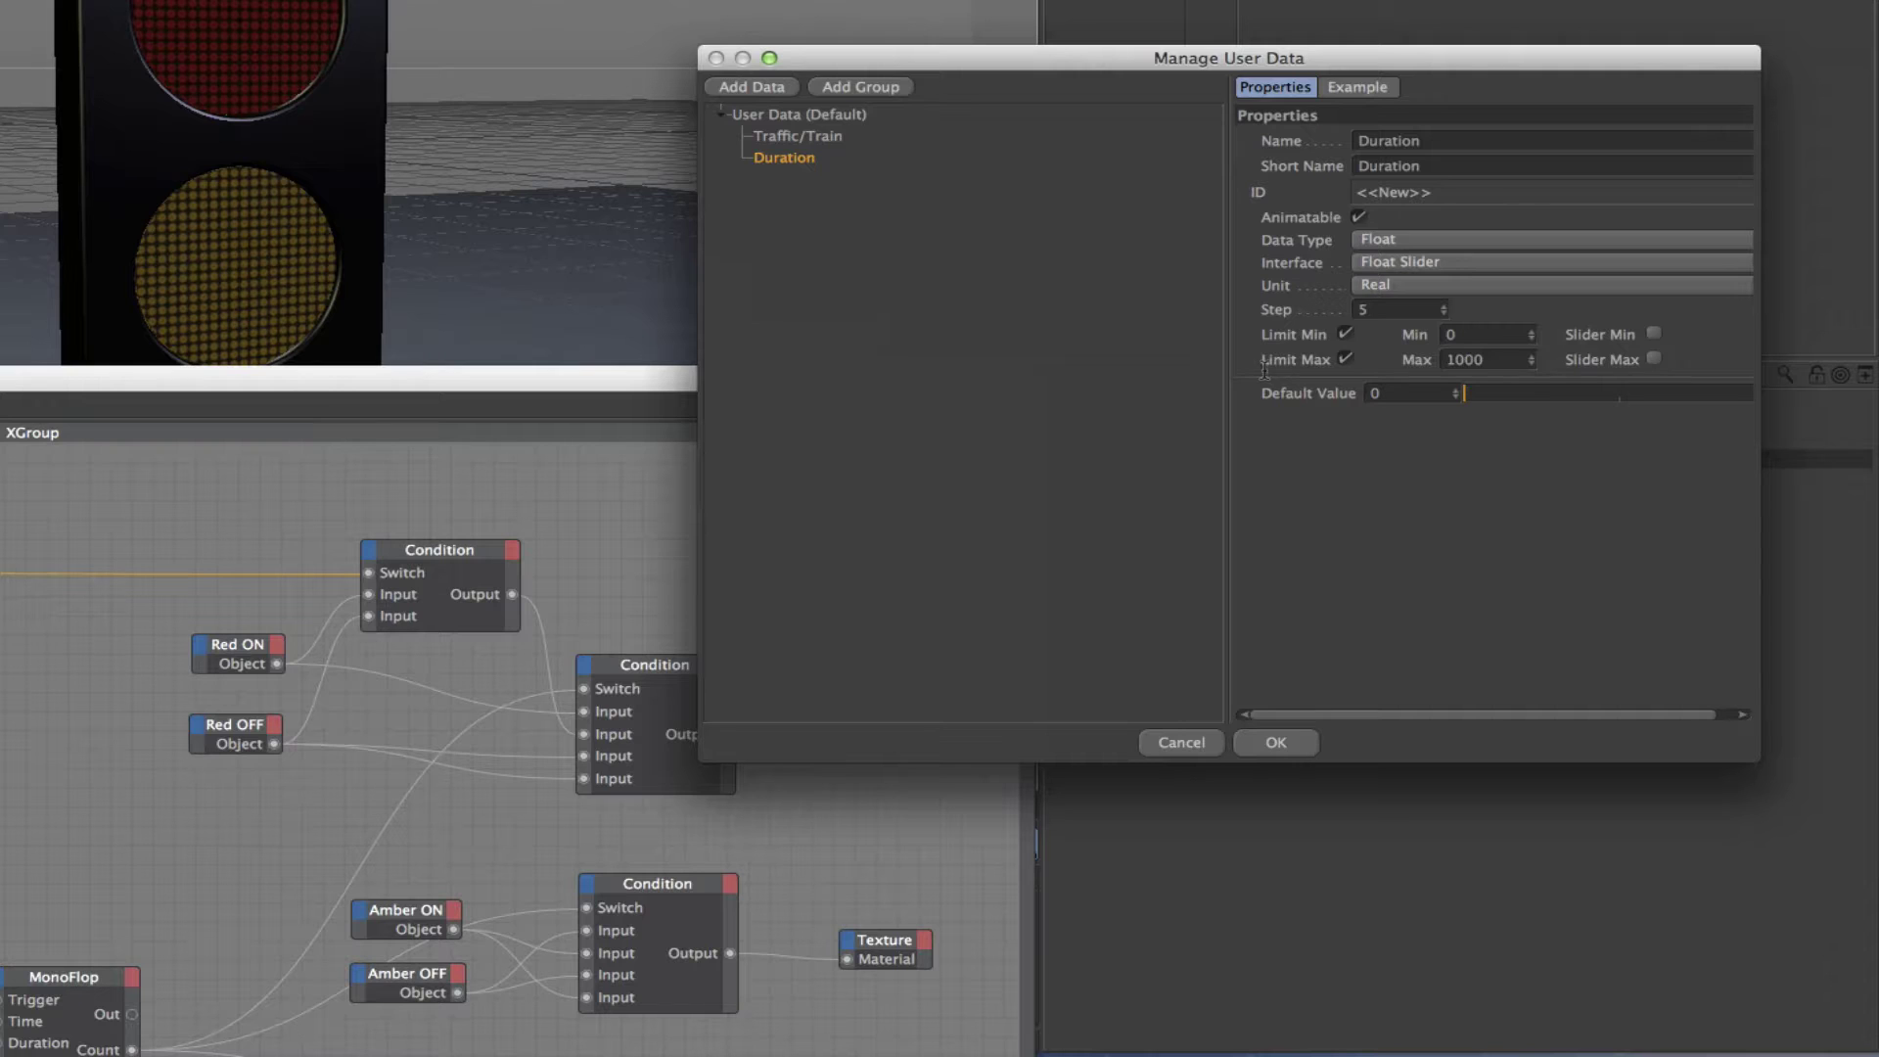
# - Set Duration's upper limit to 75, enable its slider minimum and maximum, and accept the user data
pyautogui.moveTo(1487, 361); pyautogui.dragTo(1443, 359)
pyautogui.press('BackSpace')
pyautogui.click(1654, 334)
pyautogui.click(1653, 359)
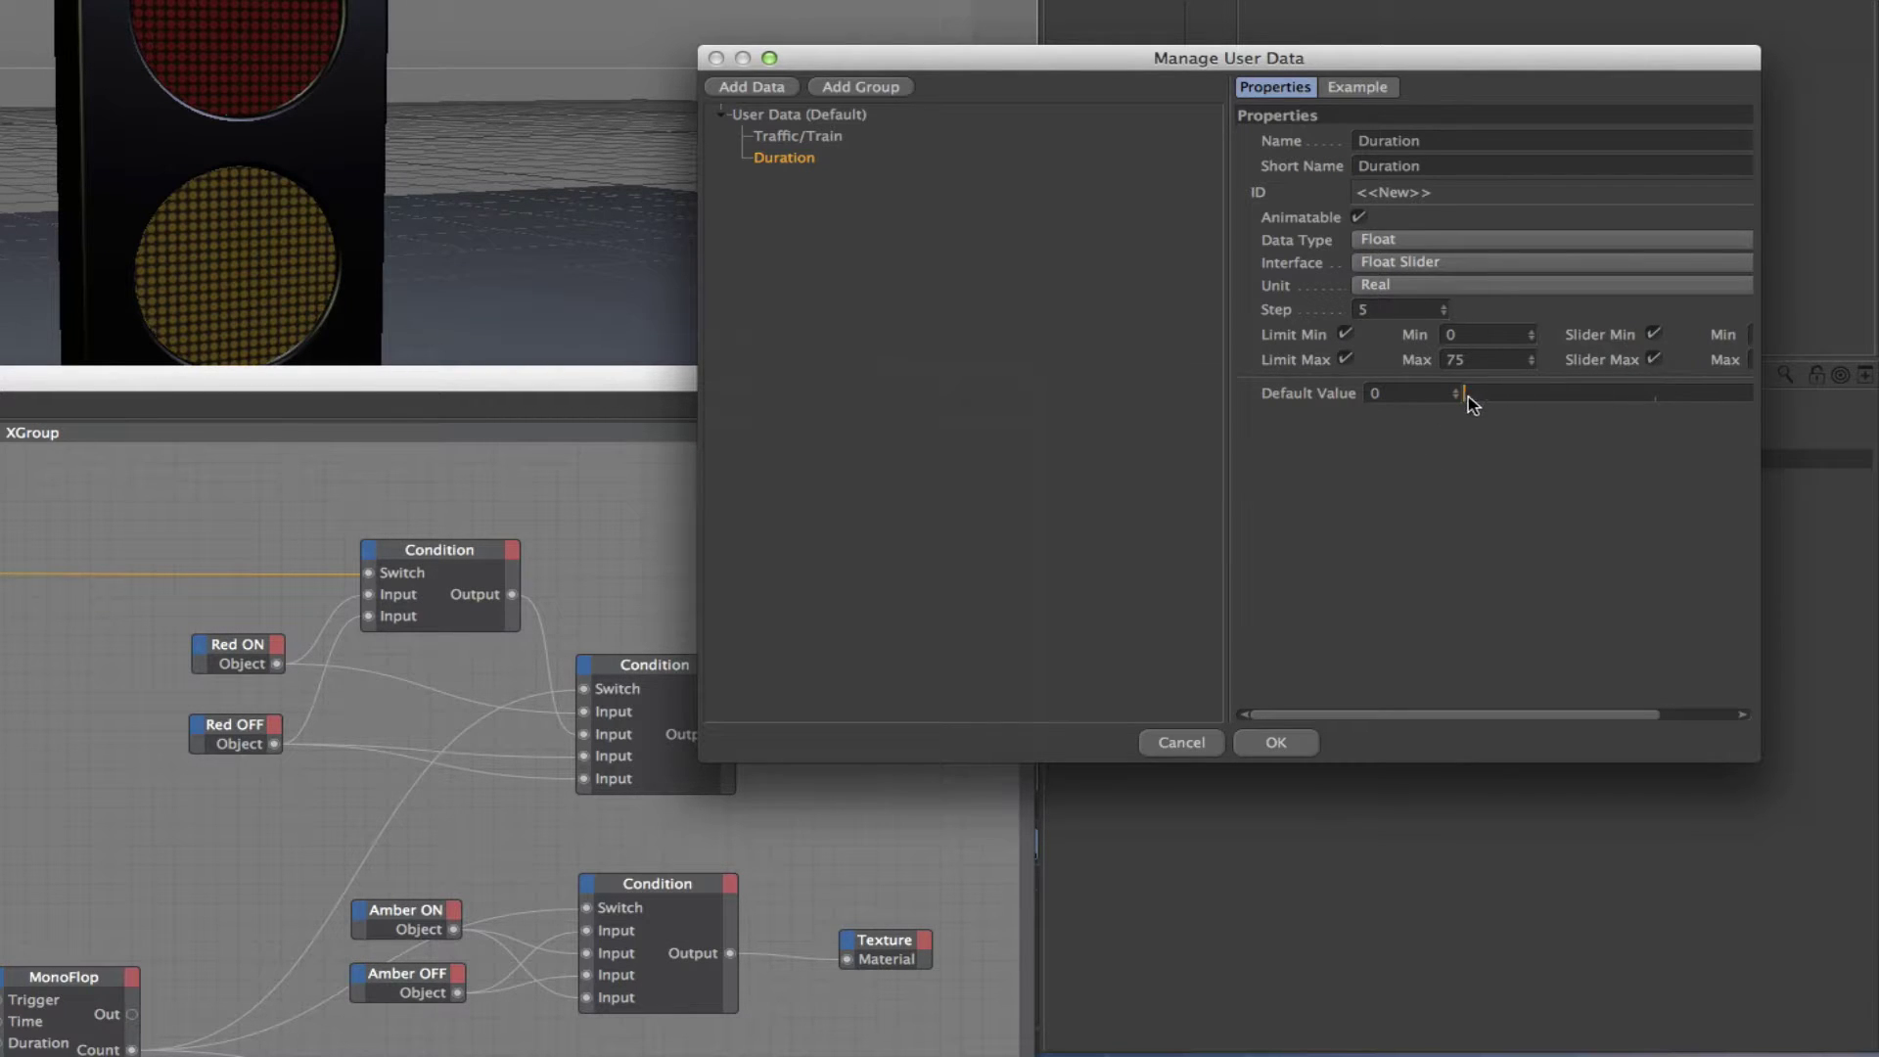
pyautogui.moveTo(1514, 402); pyautogui.dragTo(1835, 402)
pyautogui.moveTo(1587, 443); pyautogui.dragTo(1147, 465)
pyautogui.click(1274, 745)
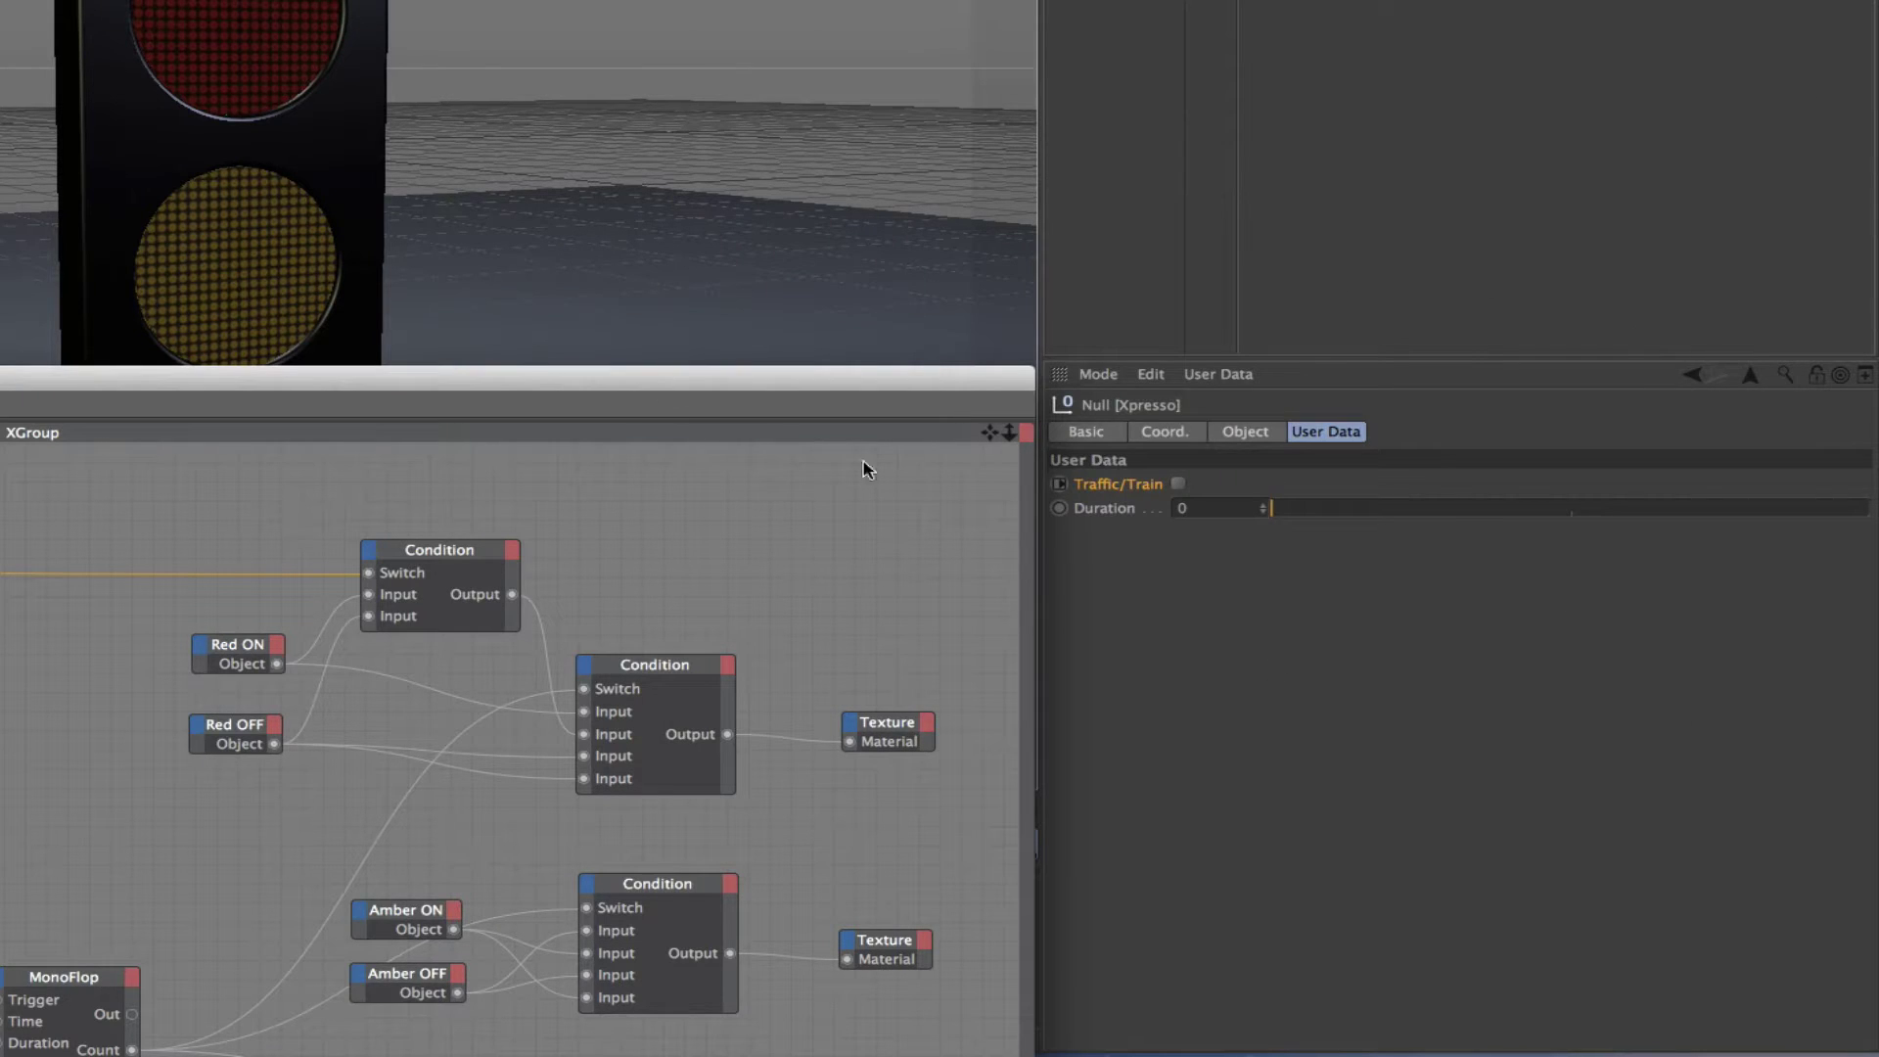
# - Add the Duration control to the viewport HUD and place it directly below the Traffic/Train control
pyautogui.rightClick(1106, 510)
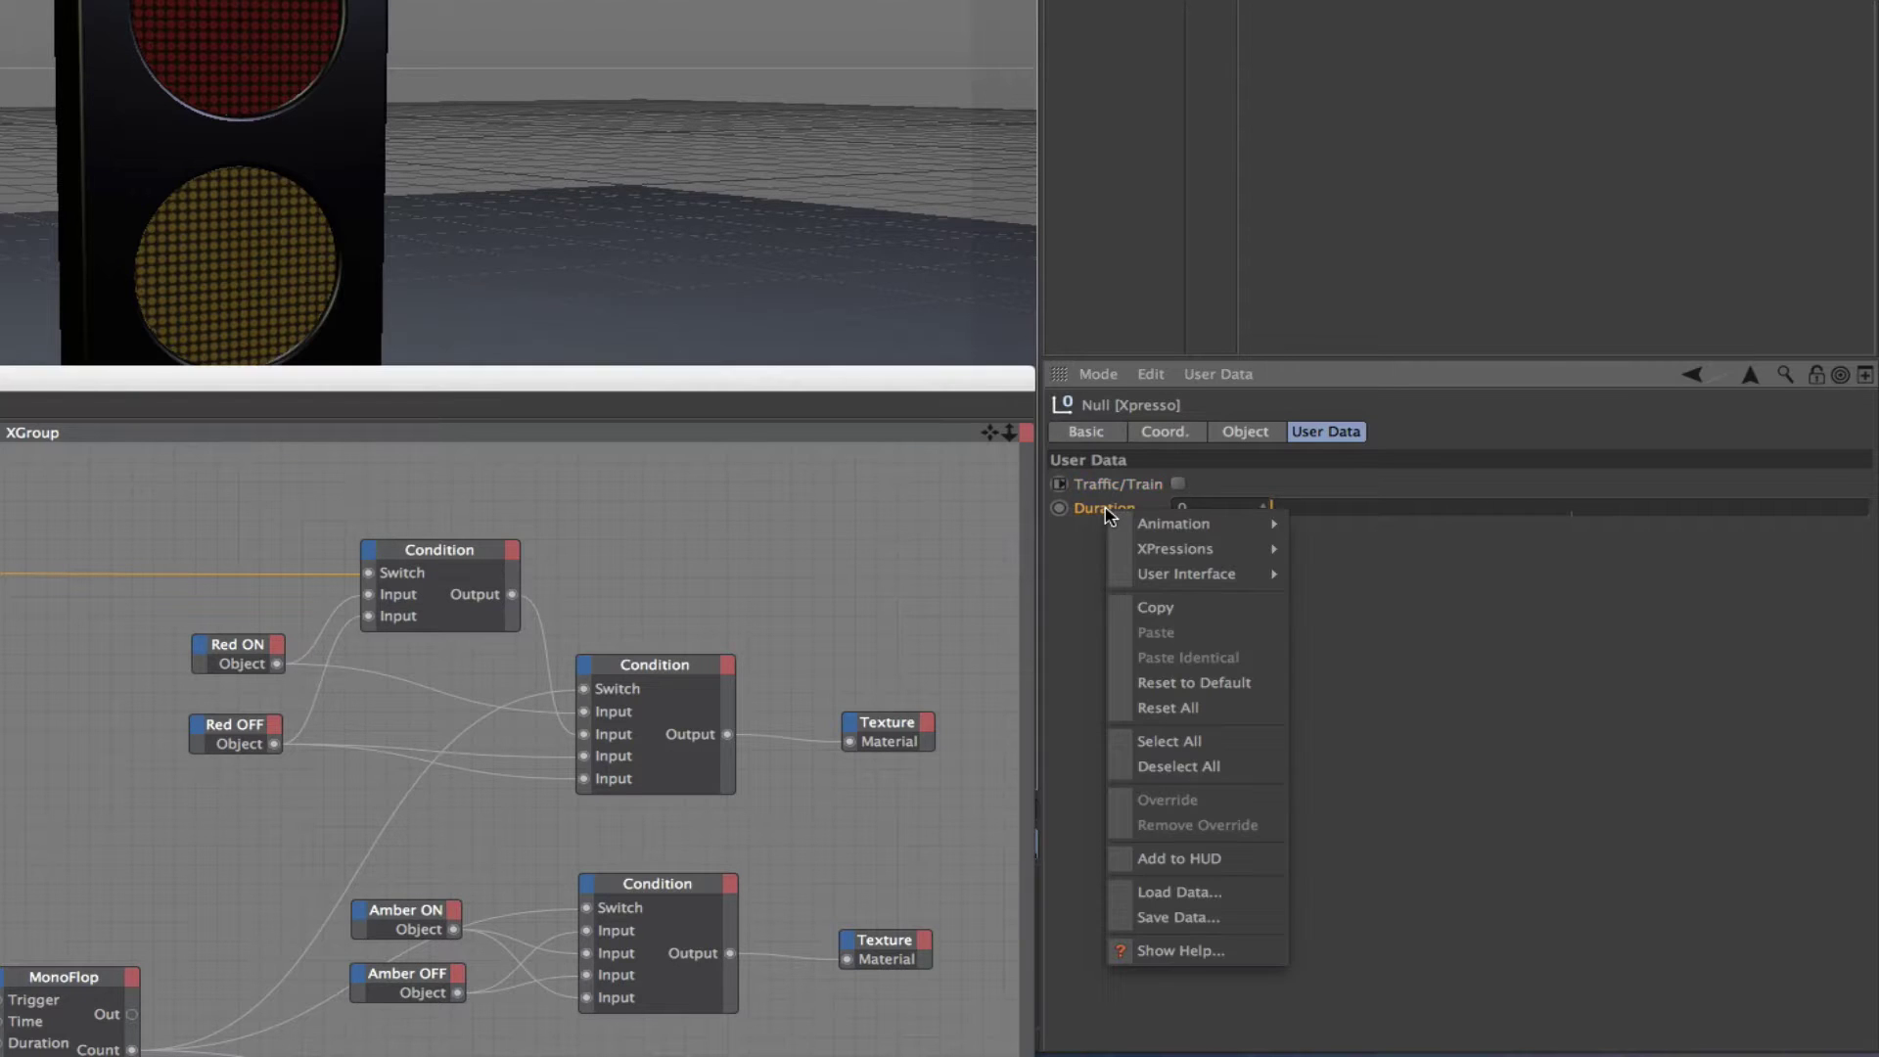
pyautogui.click(1187, 872)
pyautogui.moveTo(671, 372); pyautogui.dragTo(549, 888)
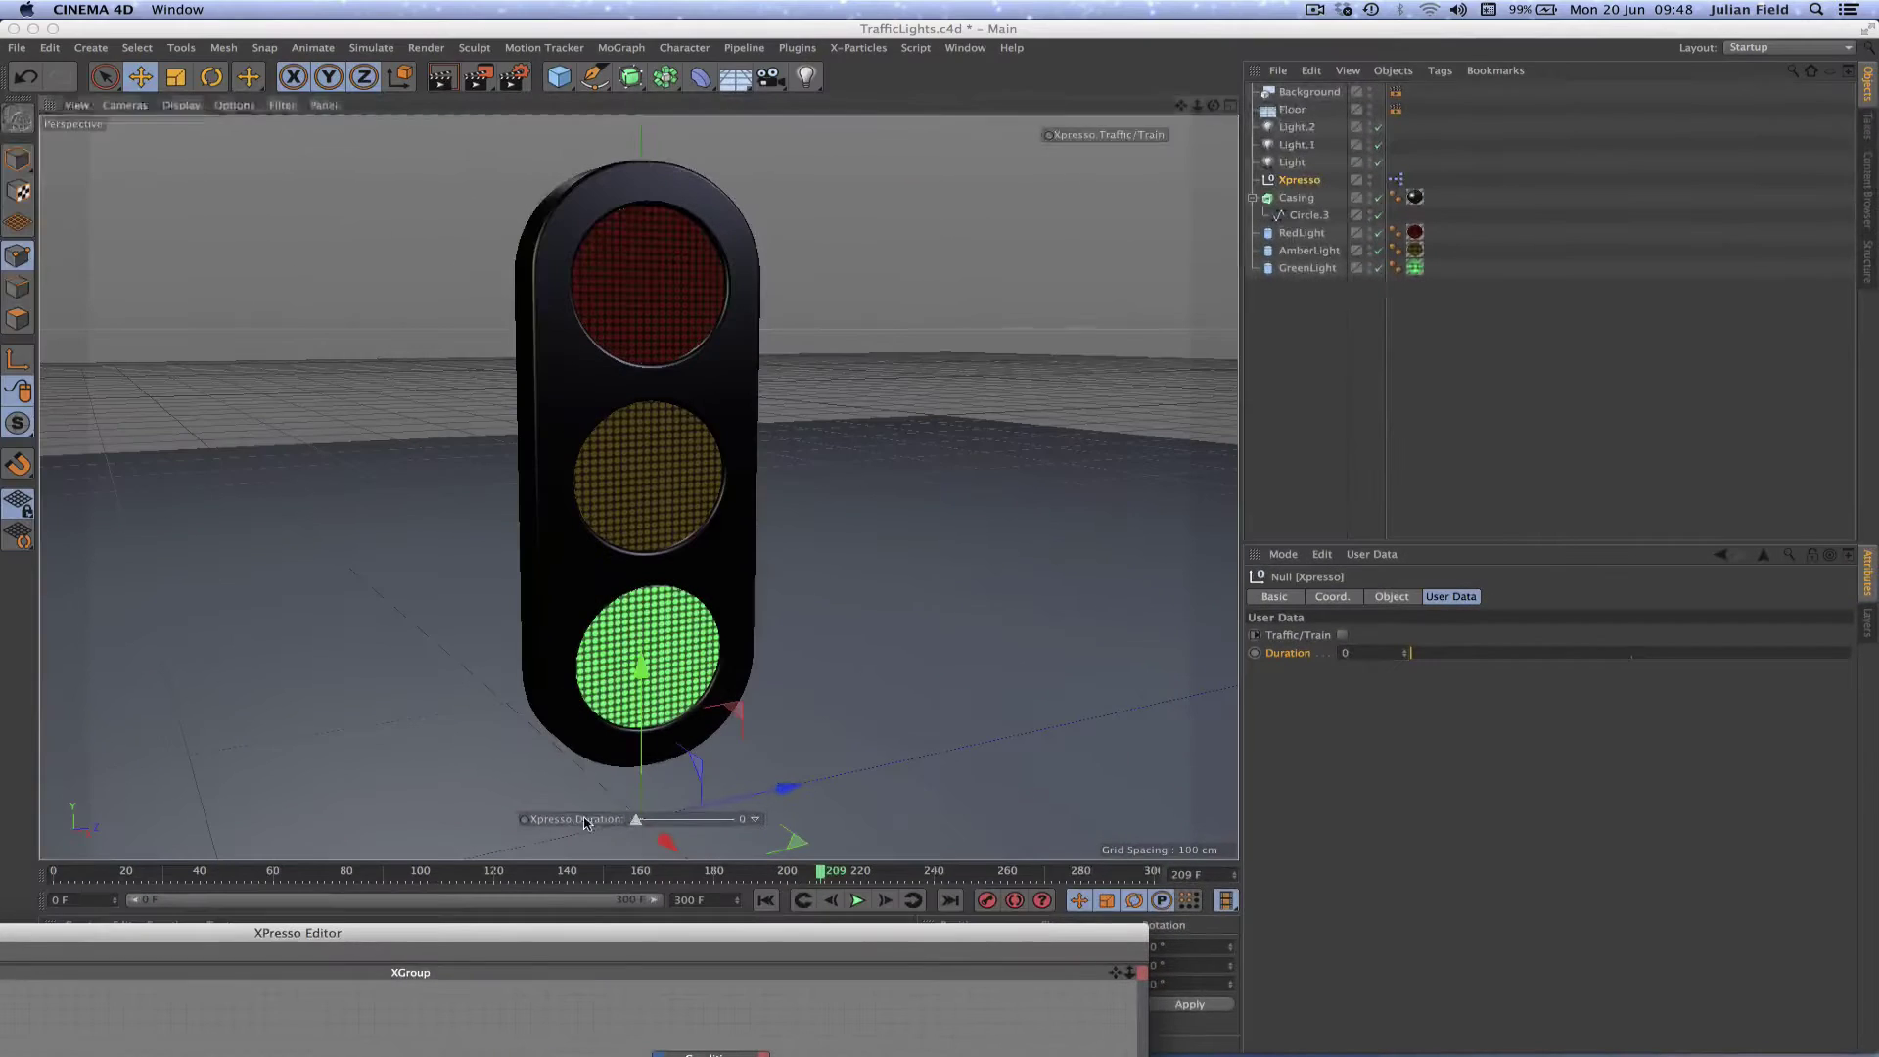
pyautogui.keyDown('super'); pyautogui.moveTo(142, 730); pyautogui.dragTo(988, 161); pyautogui.keyUp('super')
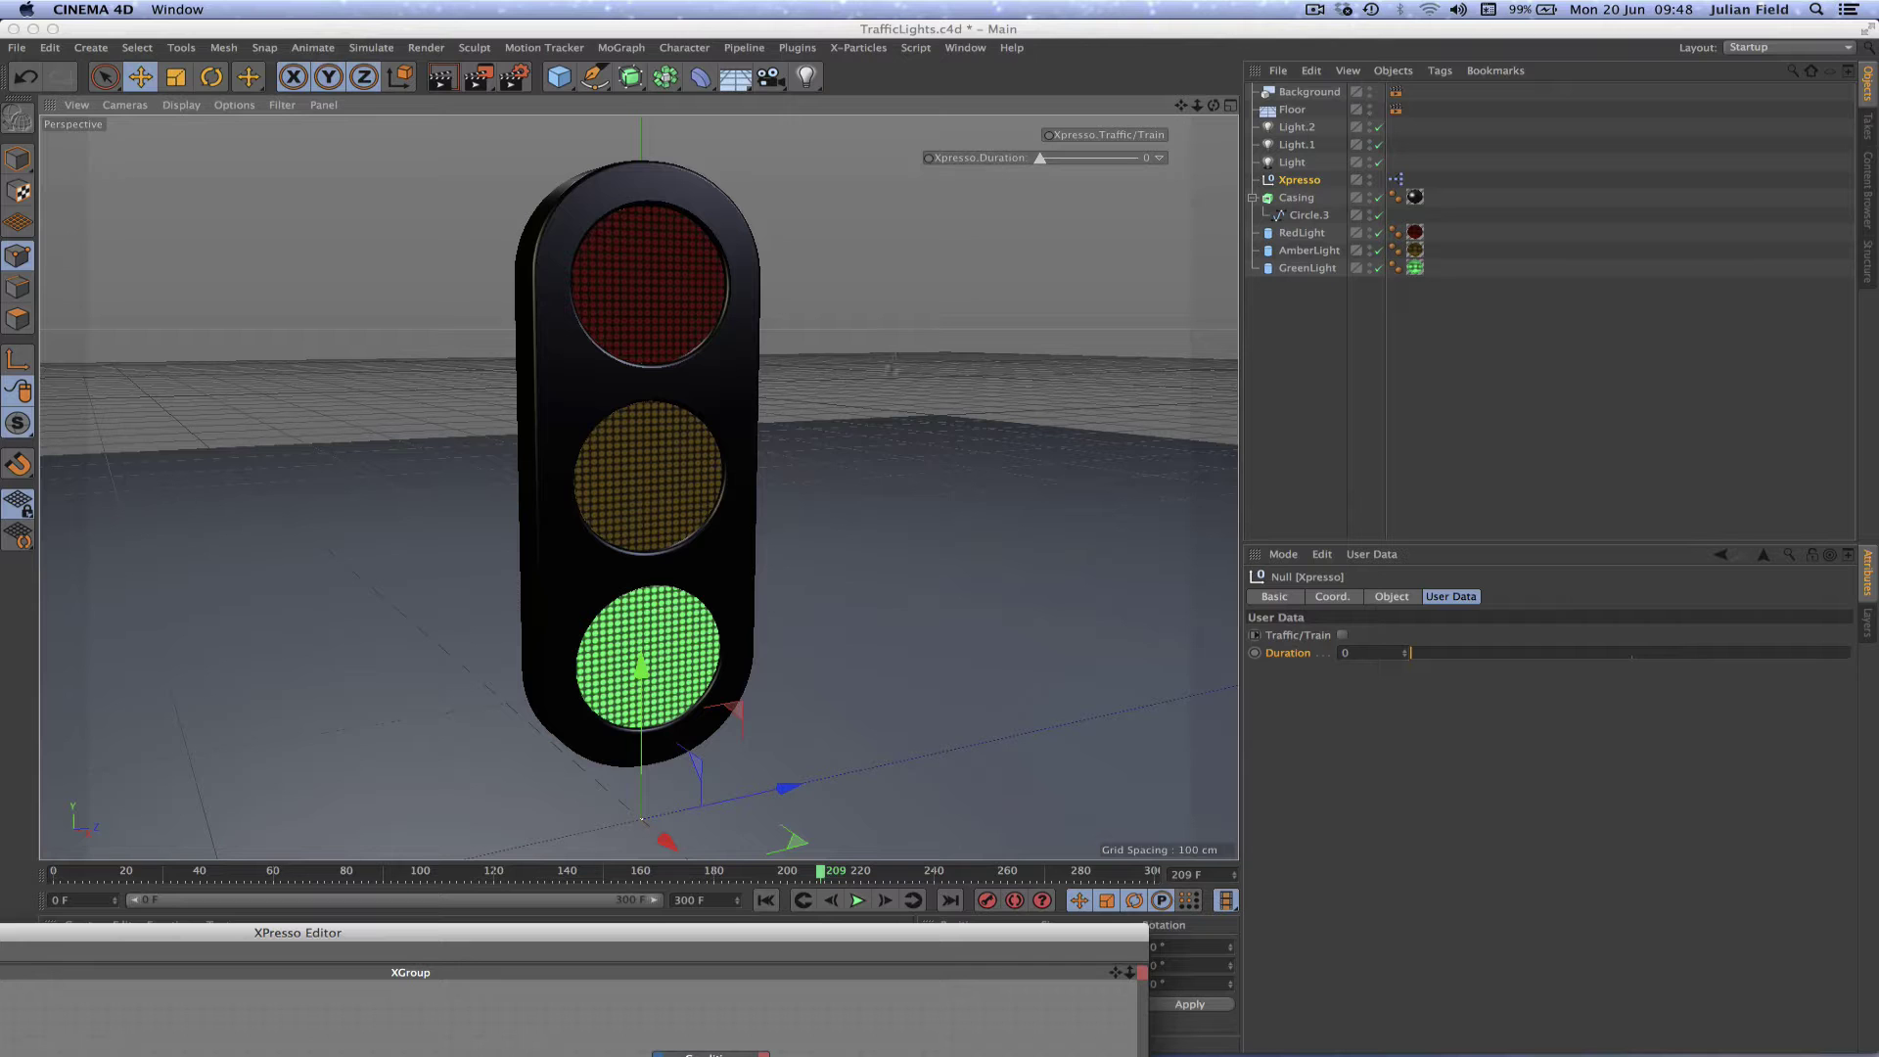
# - Add a Duration output port to the Xpresso node and connect it to the second input of the Math:Modulo node
pyautogui.moveTo(564, 936); pyautogui.dragTo(1091, 281)
pyautogui.click(378, 400)
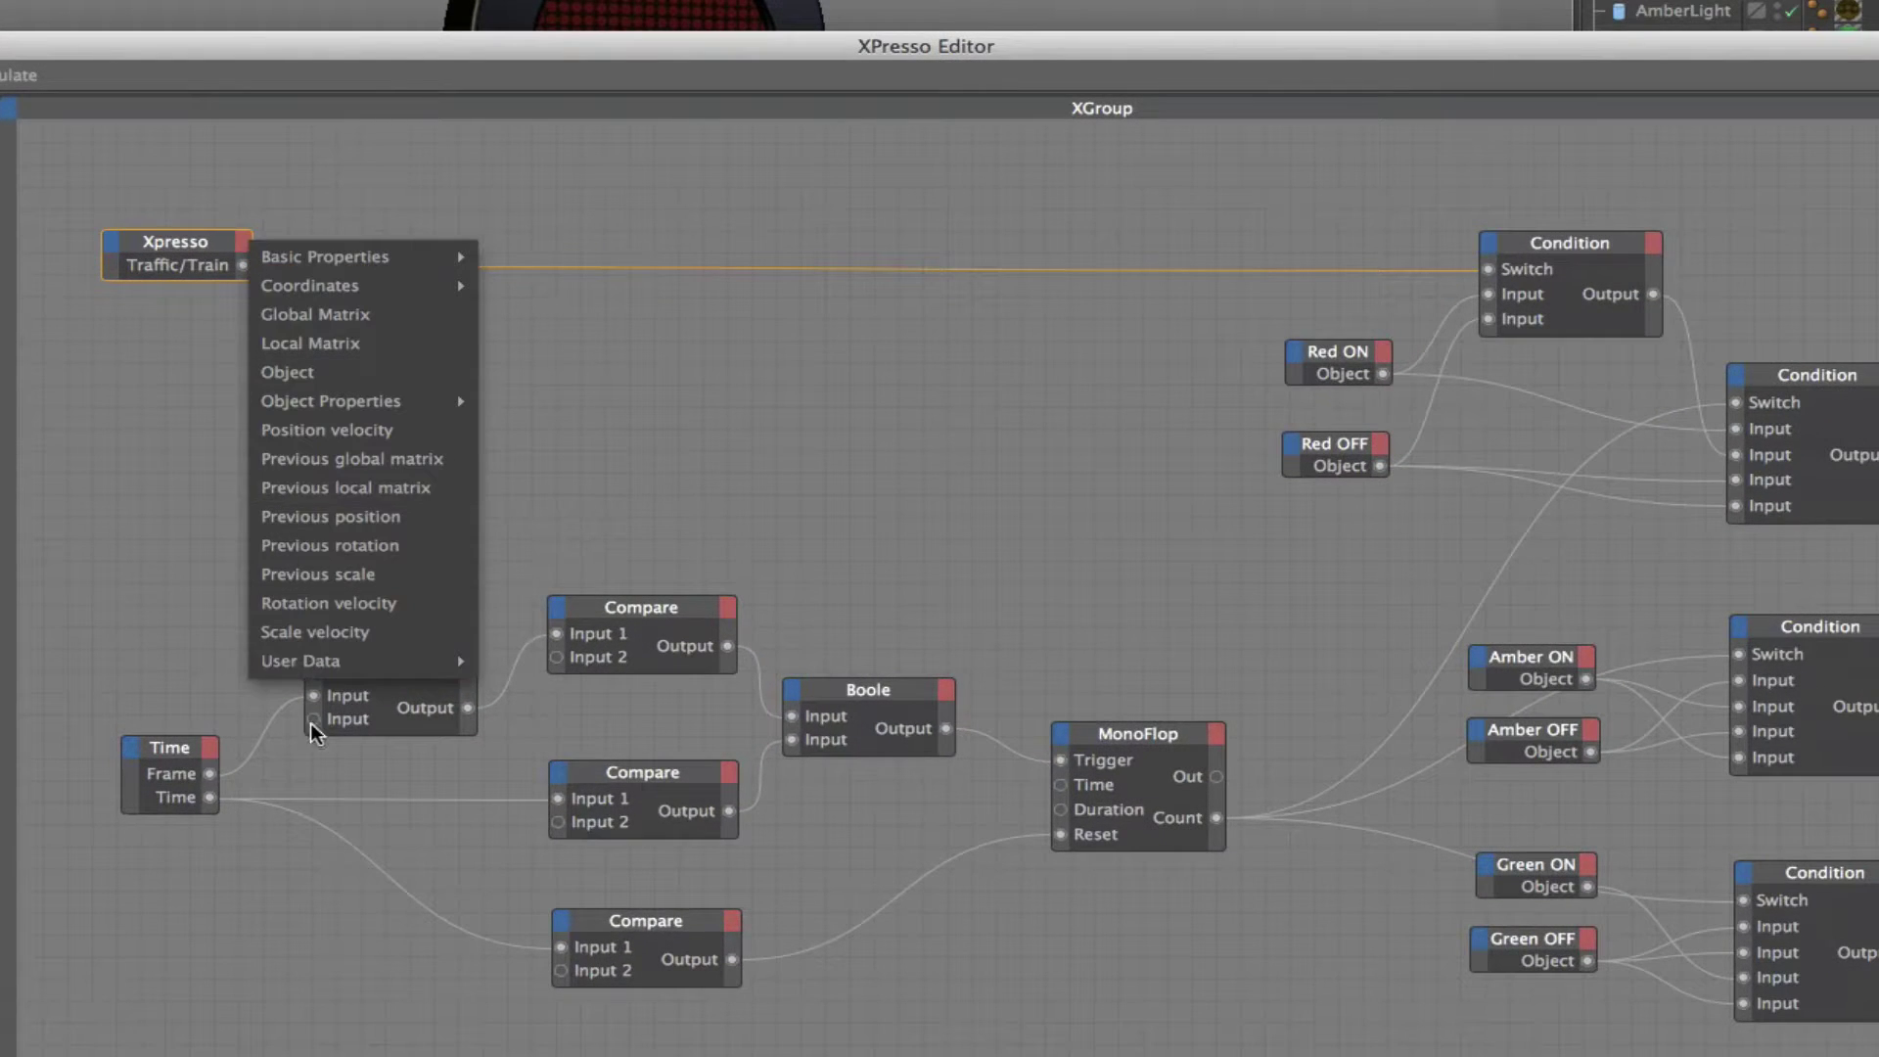
pyautogui.moveTo(303, 660)
pyautogui.click(508, 661)
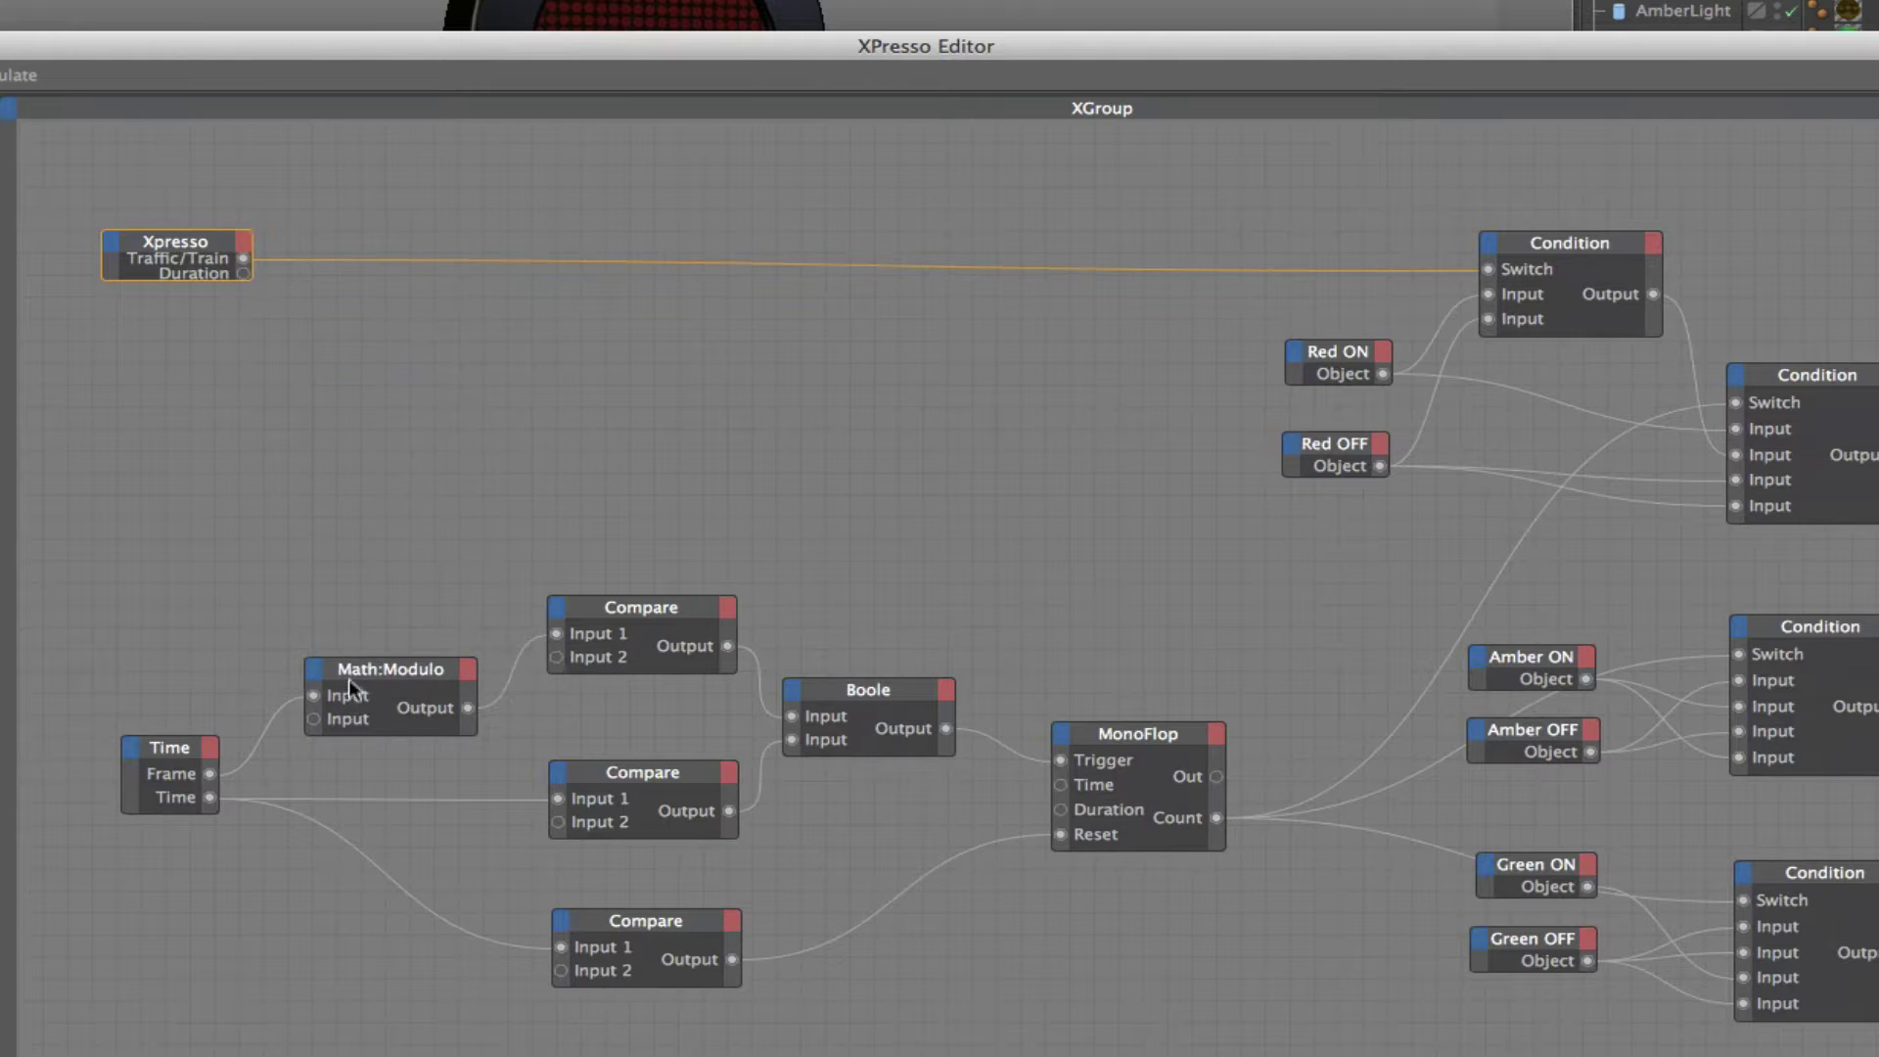
pyautogui.doubleClick(185, 233)
pyautogui.moveTo(245, 294); pyautogui.dragTo(313, 719)
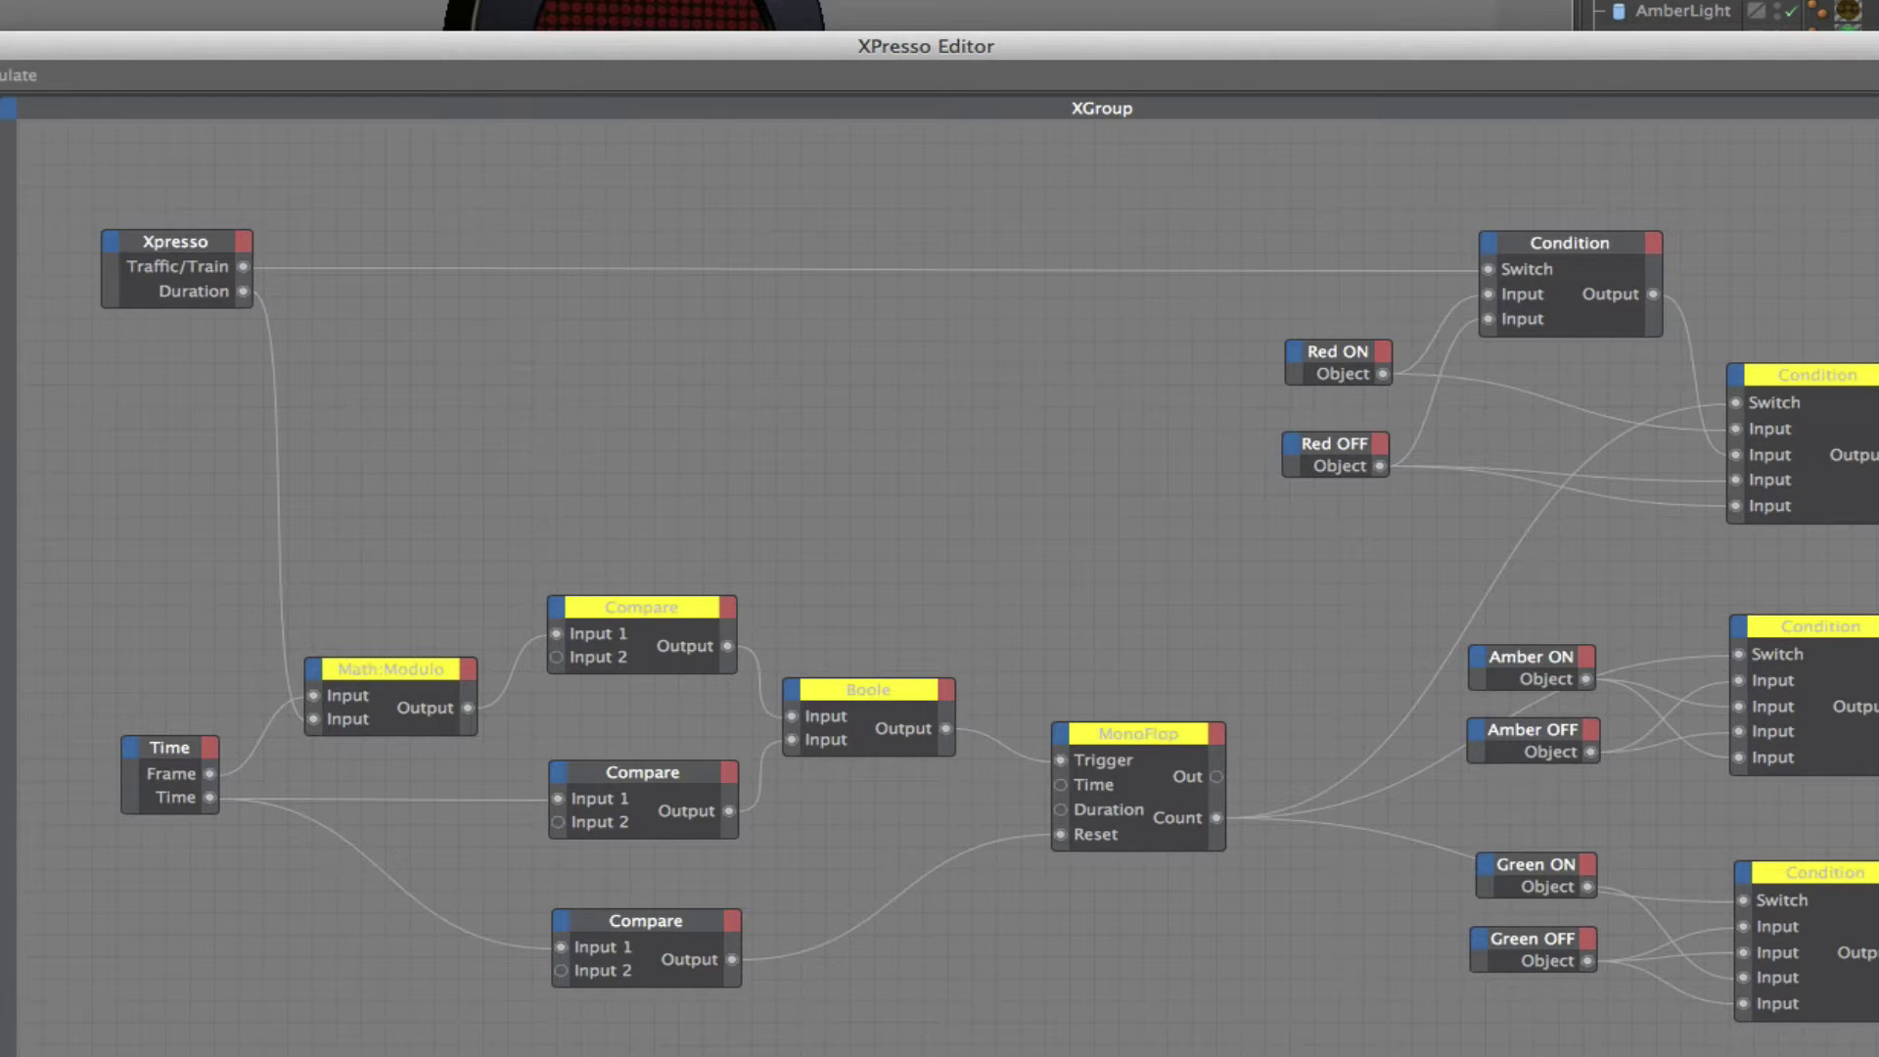
# - Set the Duration HUD slider to 5 and clear the XPresso Editor away from the traffic light and timeline
pyautogui.moveTo(1282, 54); pyautogui.dragTo(622, 697)
pyautogui.click(998, 164)
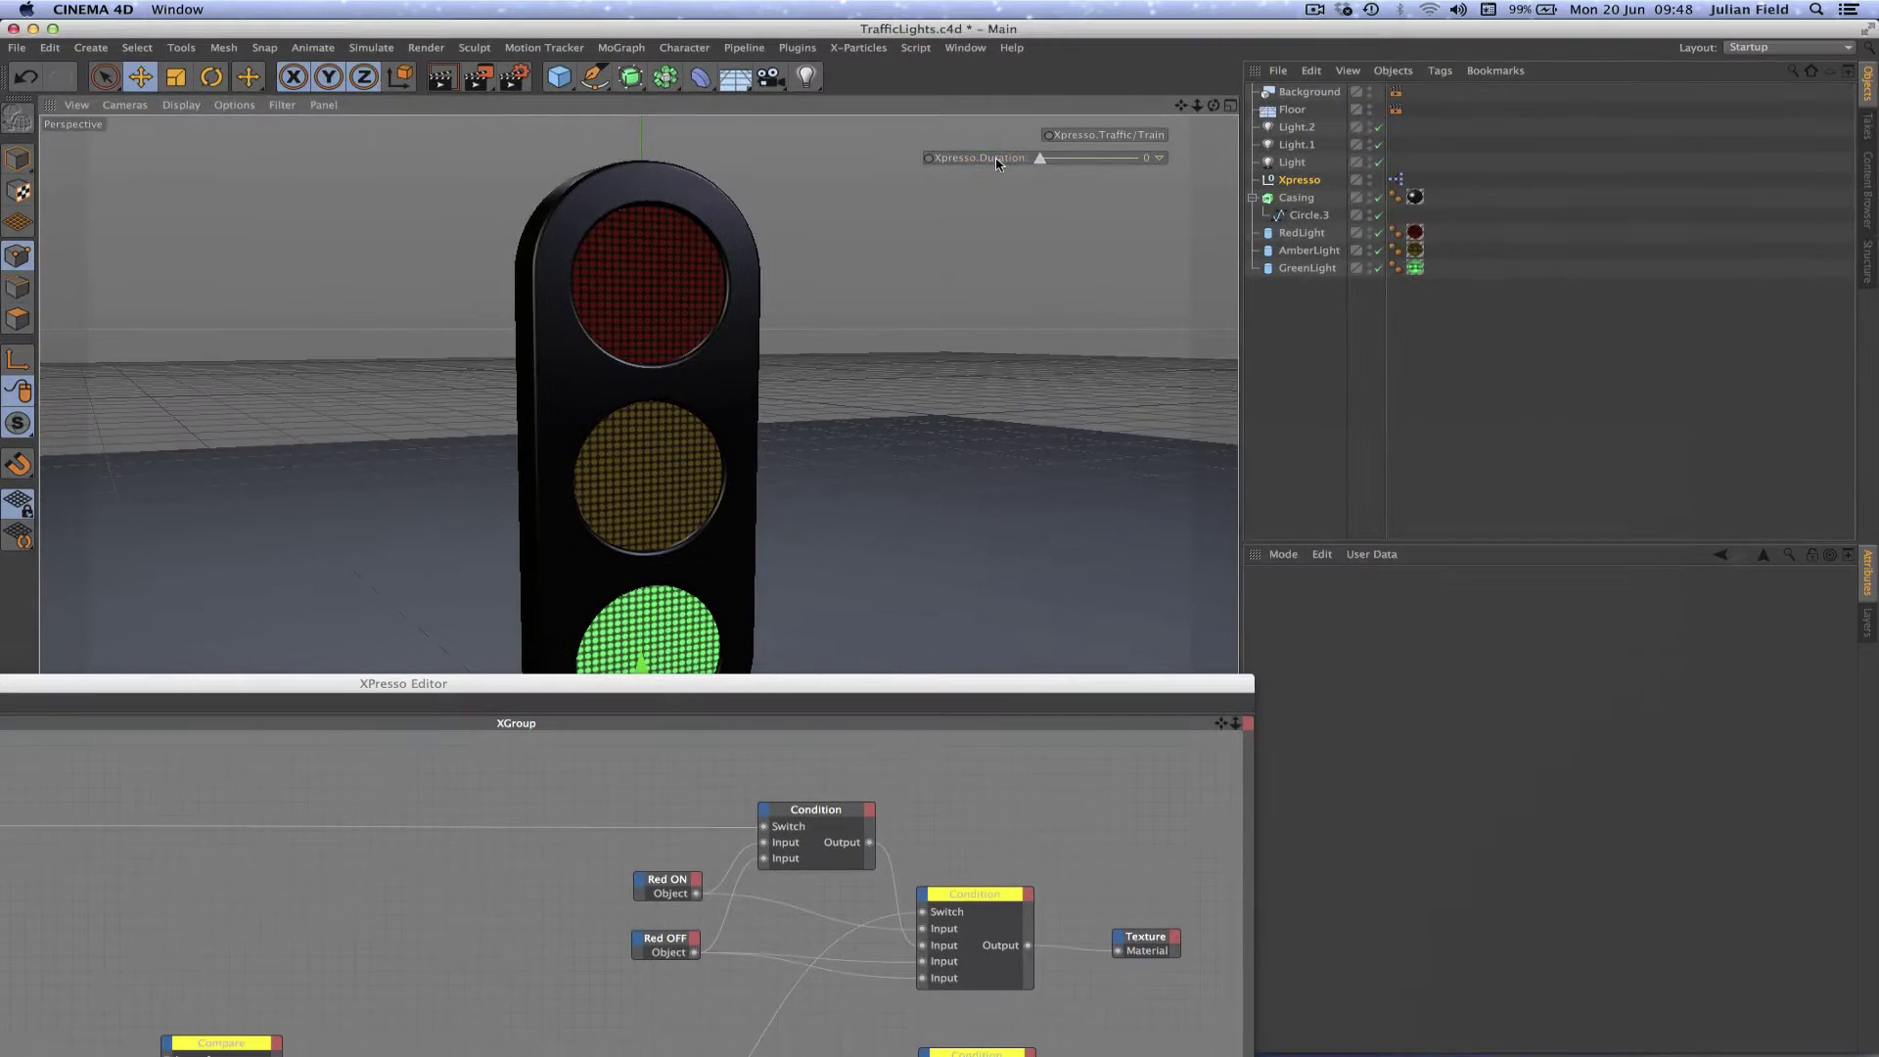
pyautogui.moveTo(1040, 165); pyautogui.dragTo(1048, 166)
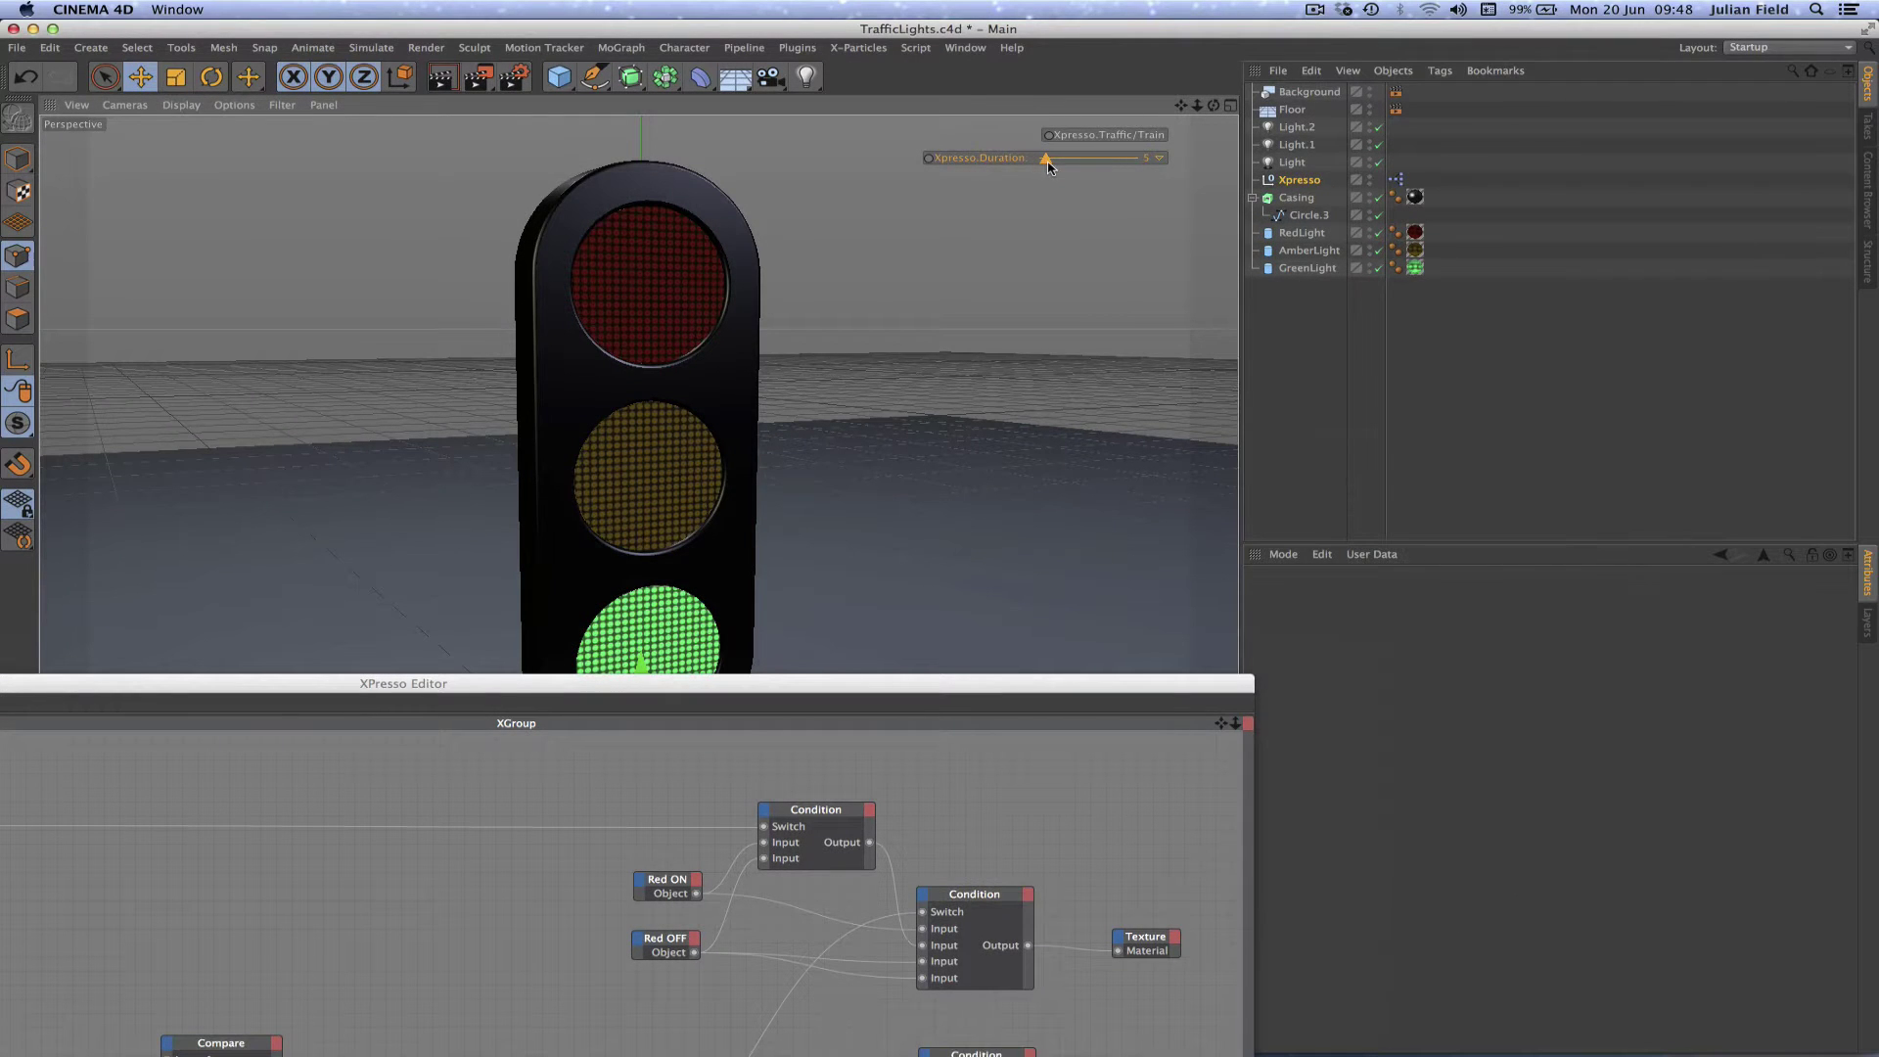
pyautogui.moveTo(758, 678); pyautogui.dragTo(1018, 220)
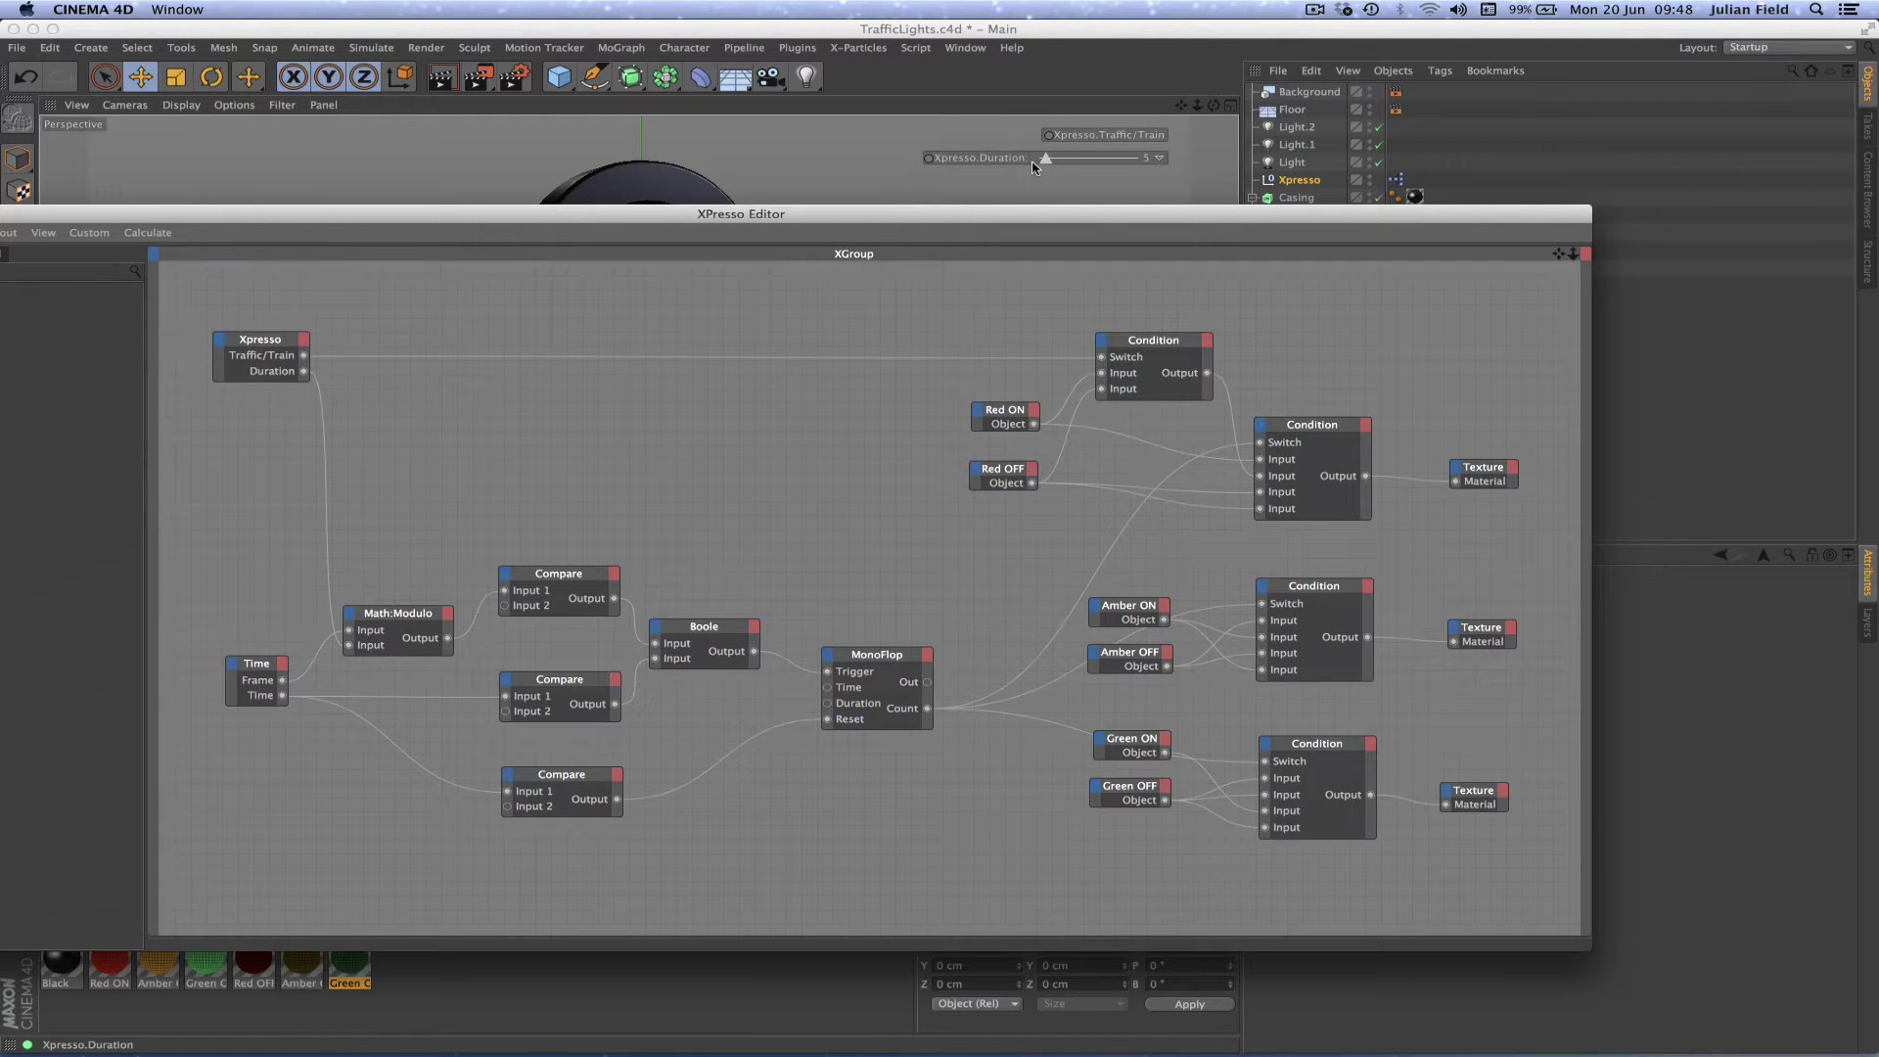
pyautogui.moveTo(802, 213); pyautogui.dragTo(671, 950)
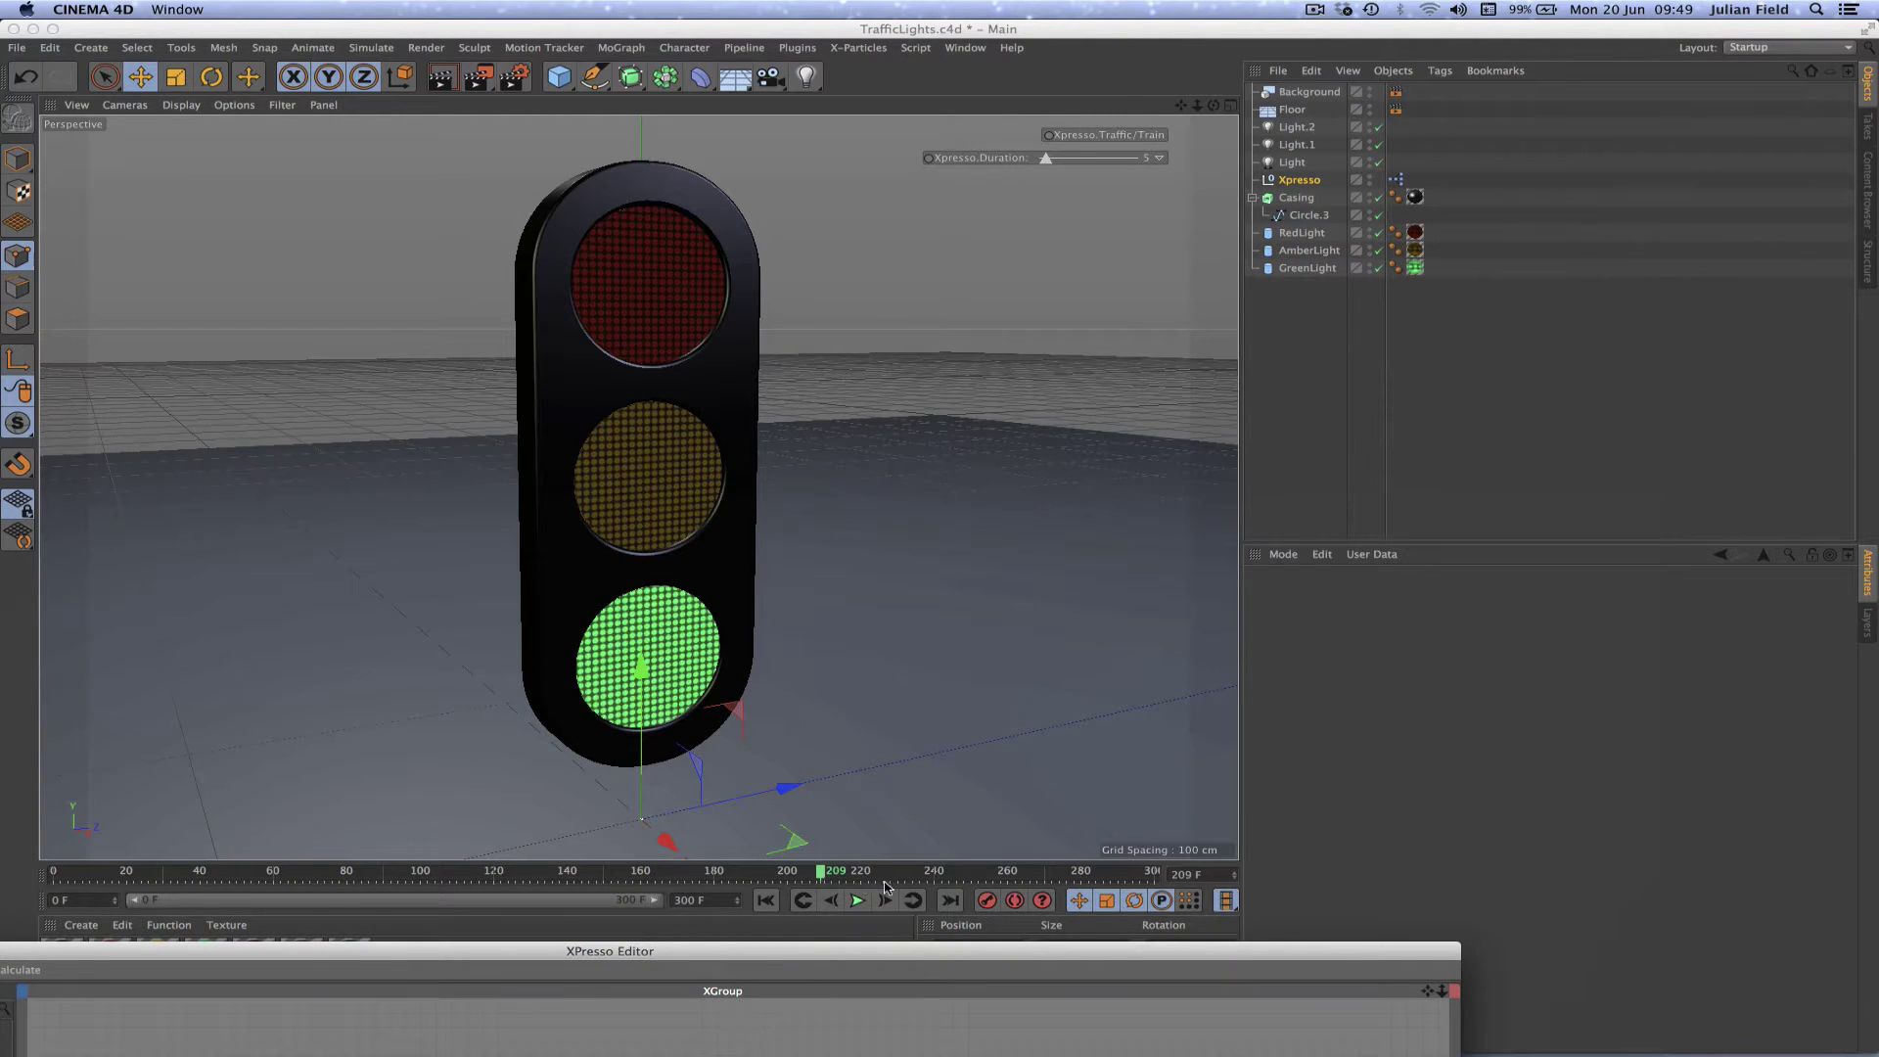
# - Play the animation while trying Duration at 35 and higher, settle on 25, stop playback, and bring the XPresso graph back into view
pyautogui.click(857, 900)
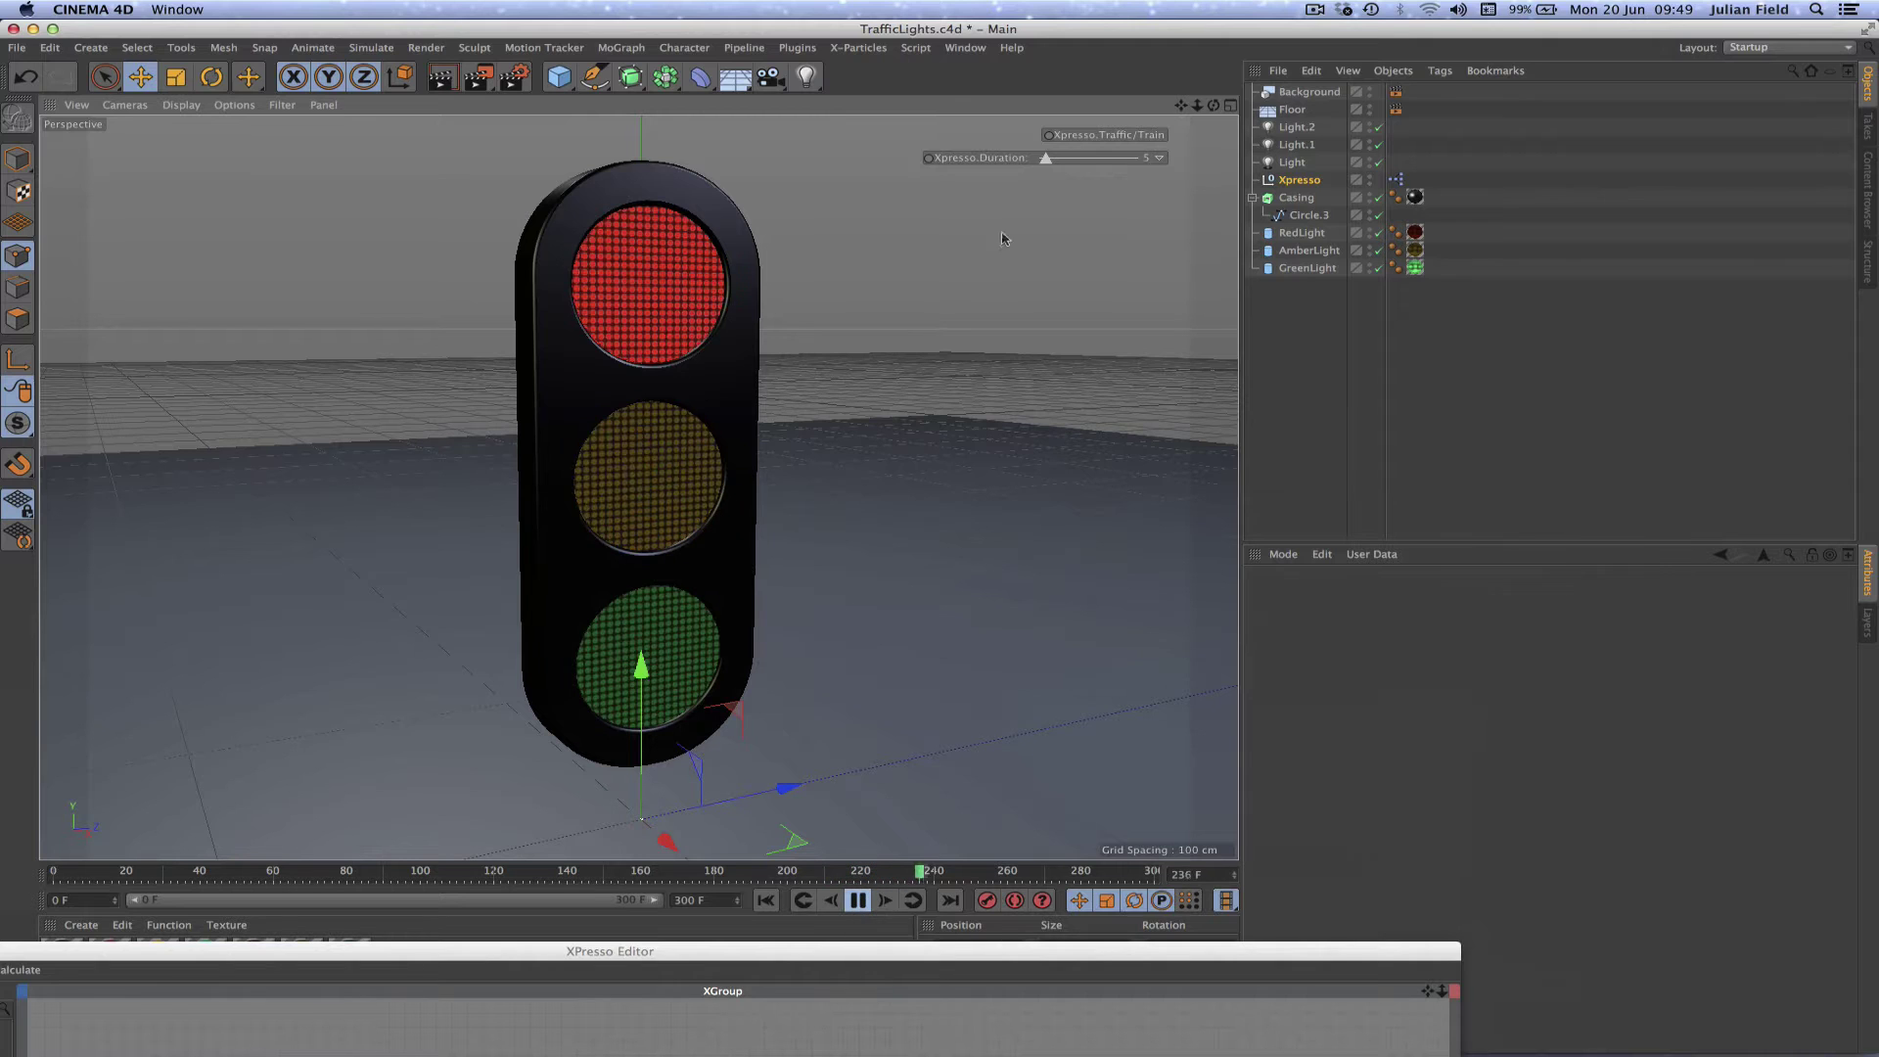
pyautogui.moveTo(1044, 158); pyautogui.dragTo(1086, 165)
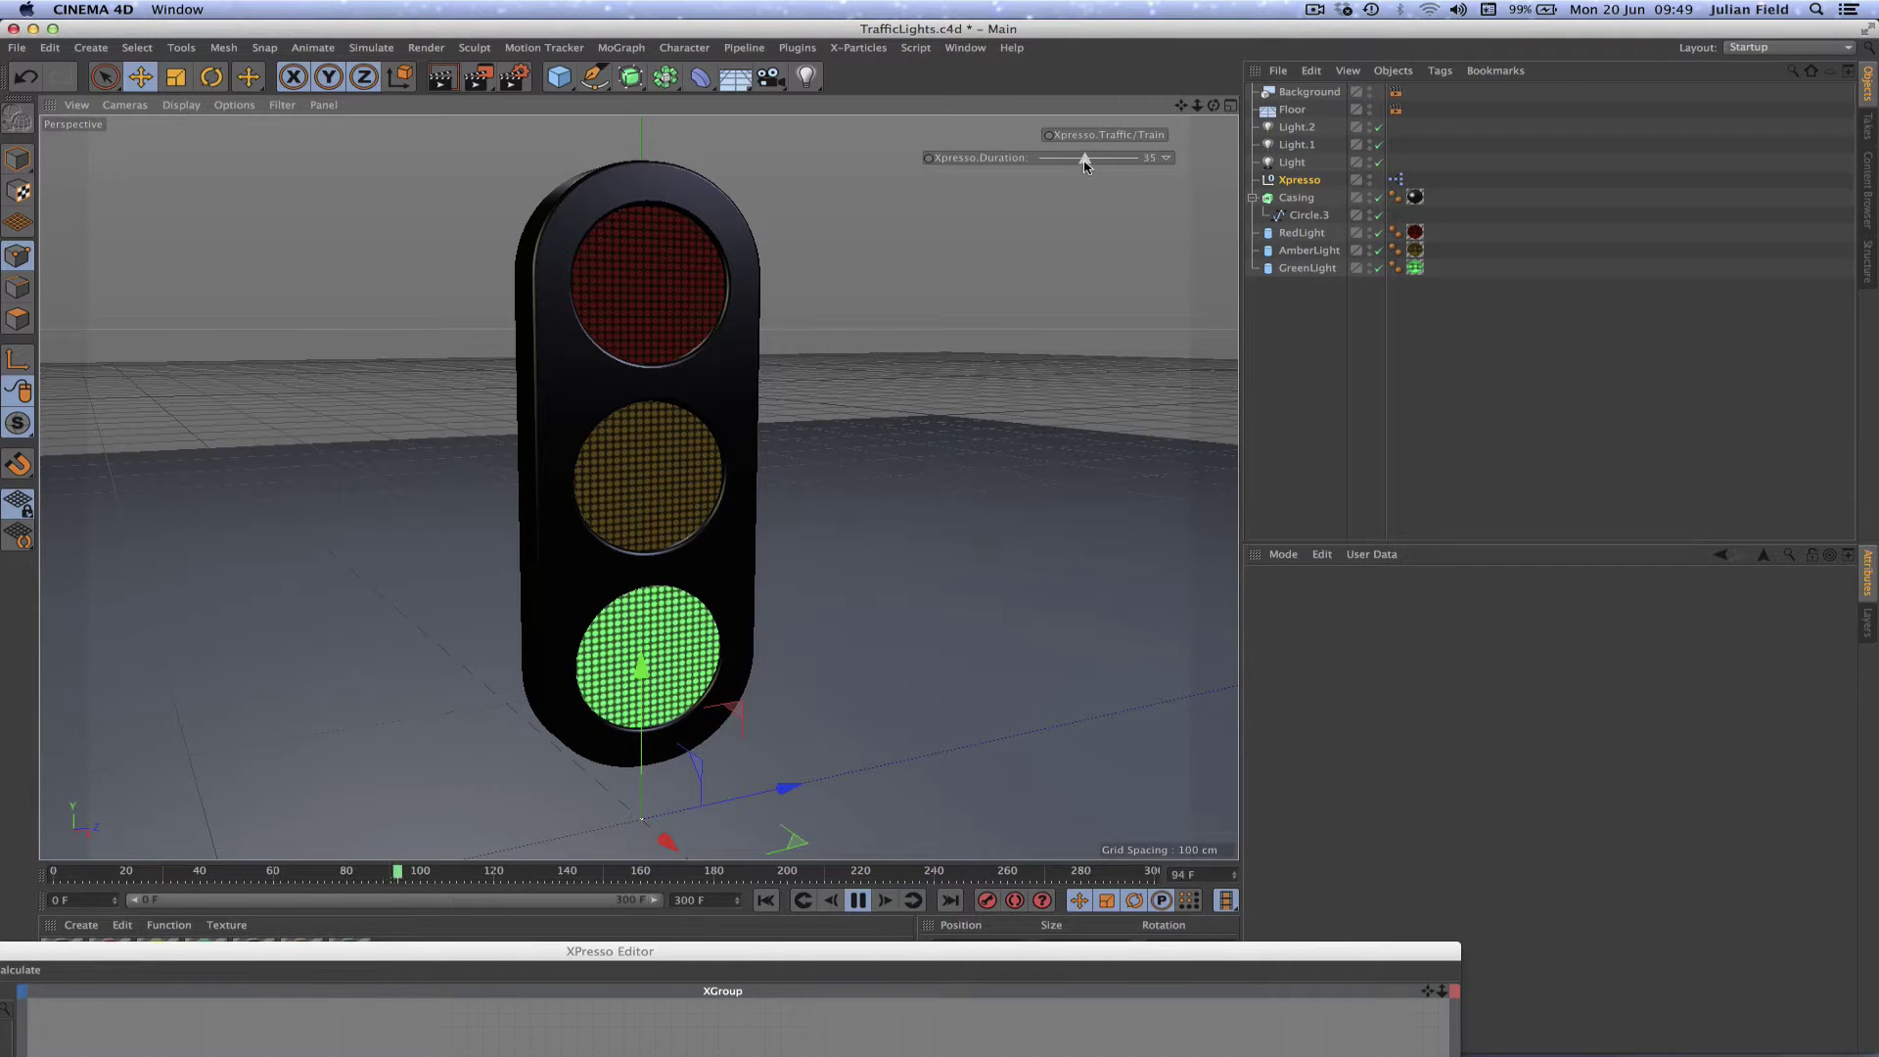
pyautogui.moveTo(1084, 164); pyautogui.dragTo(1139, 163)
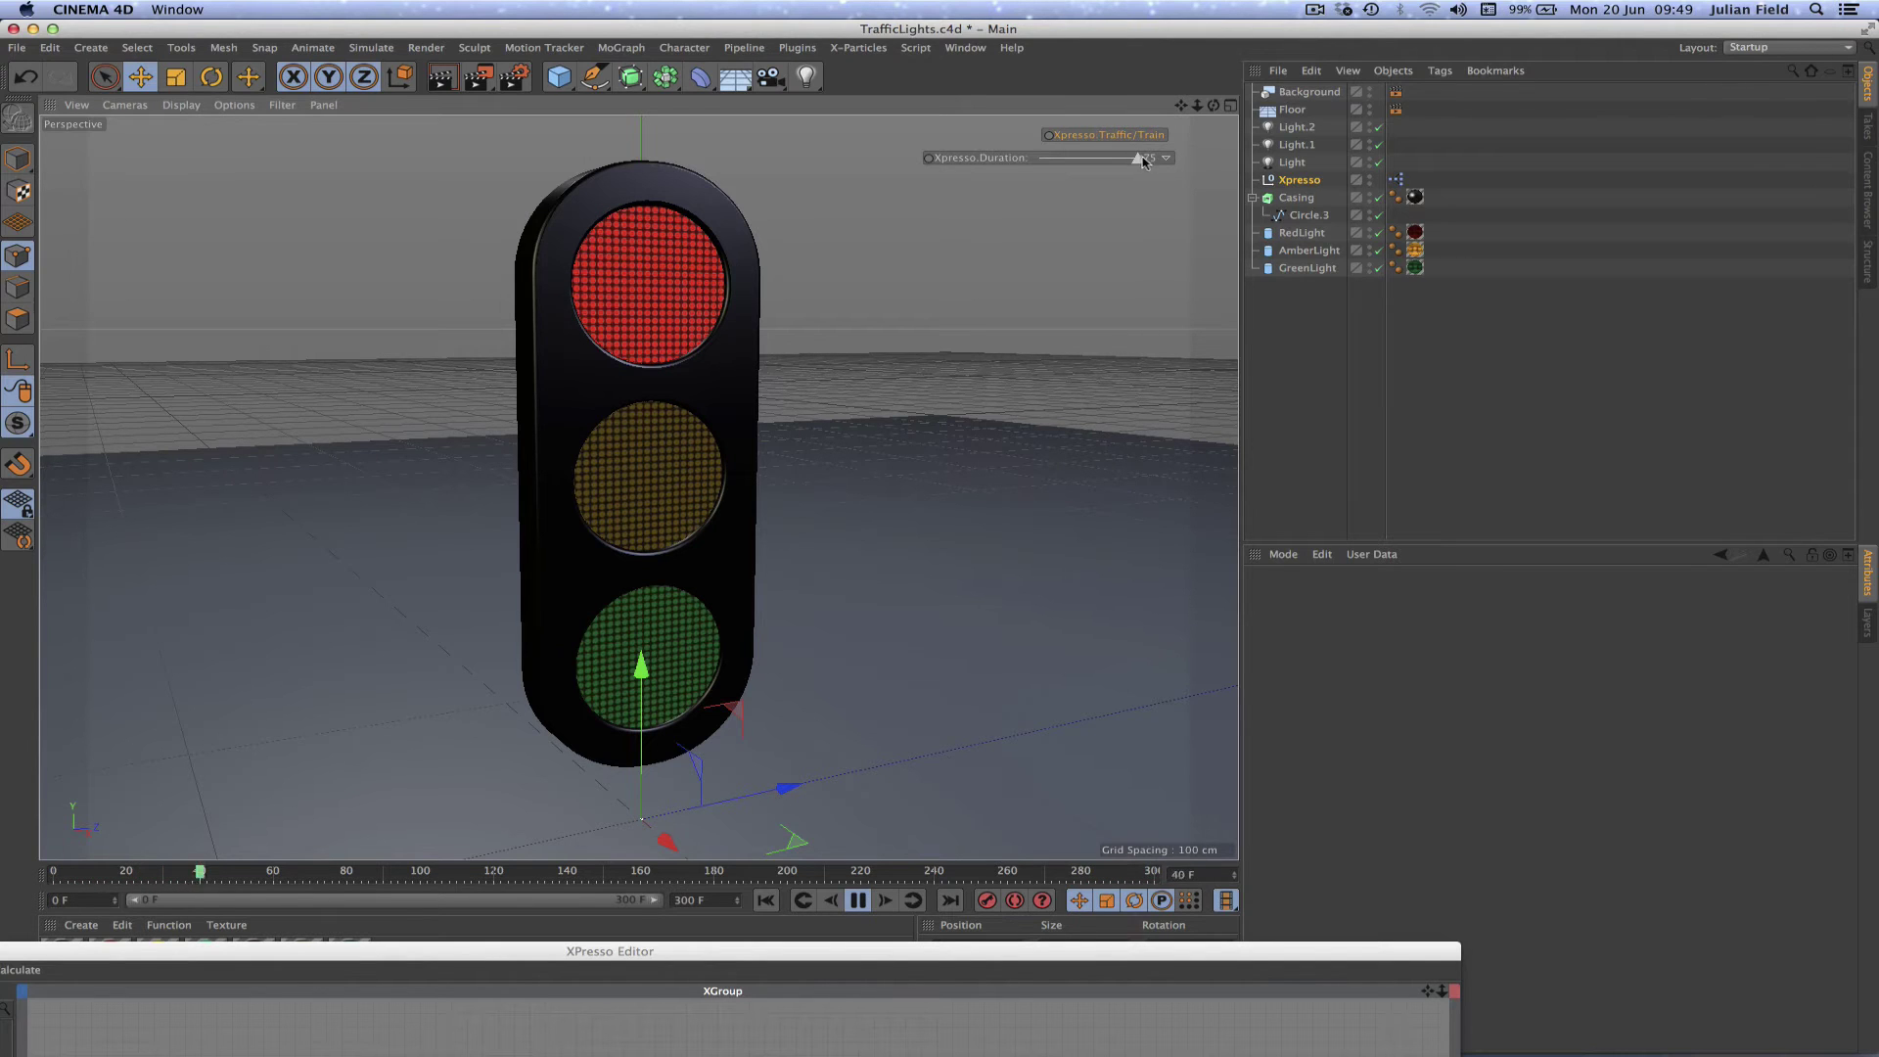
pyautogui.moveTo(1138, 158); pyautogui.dragTo(1072, 161)
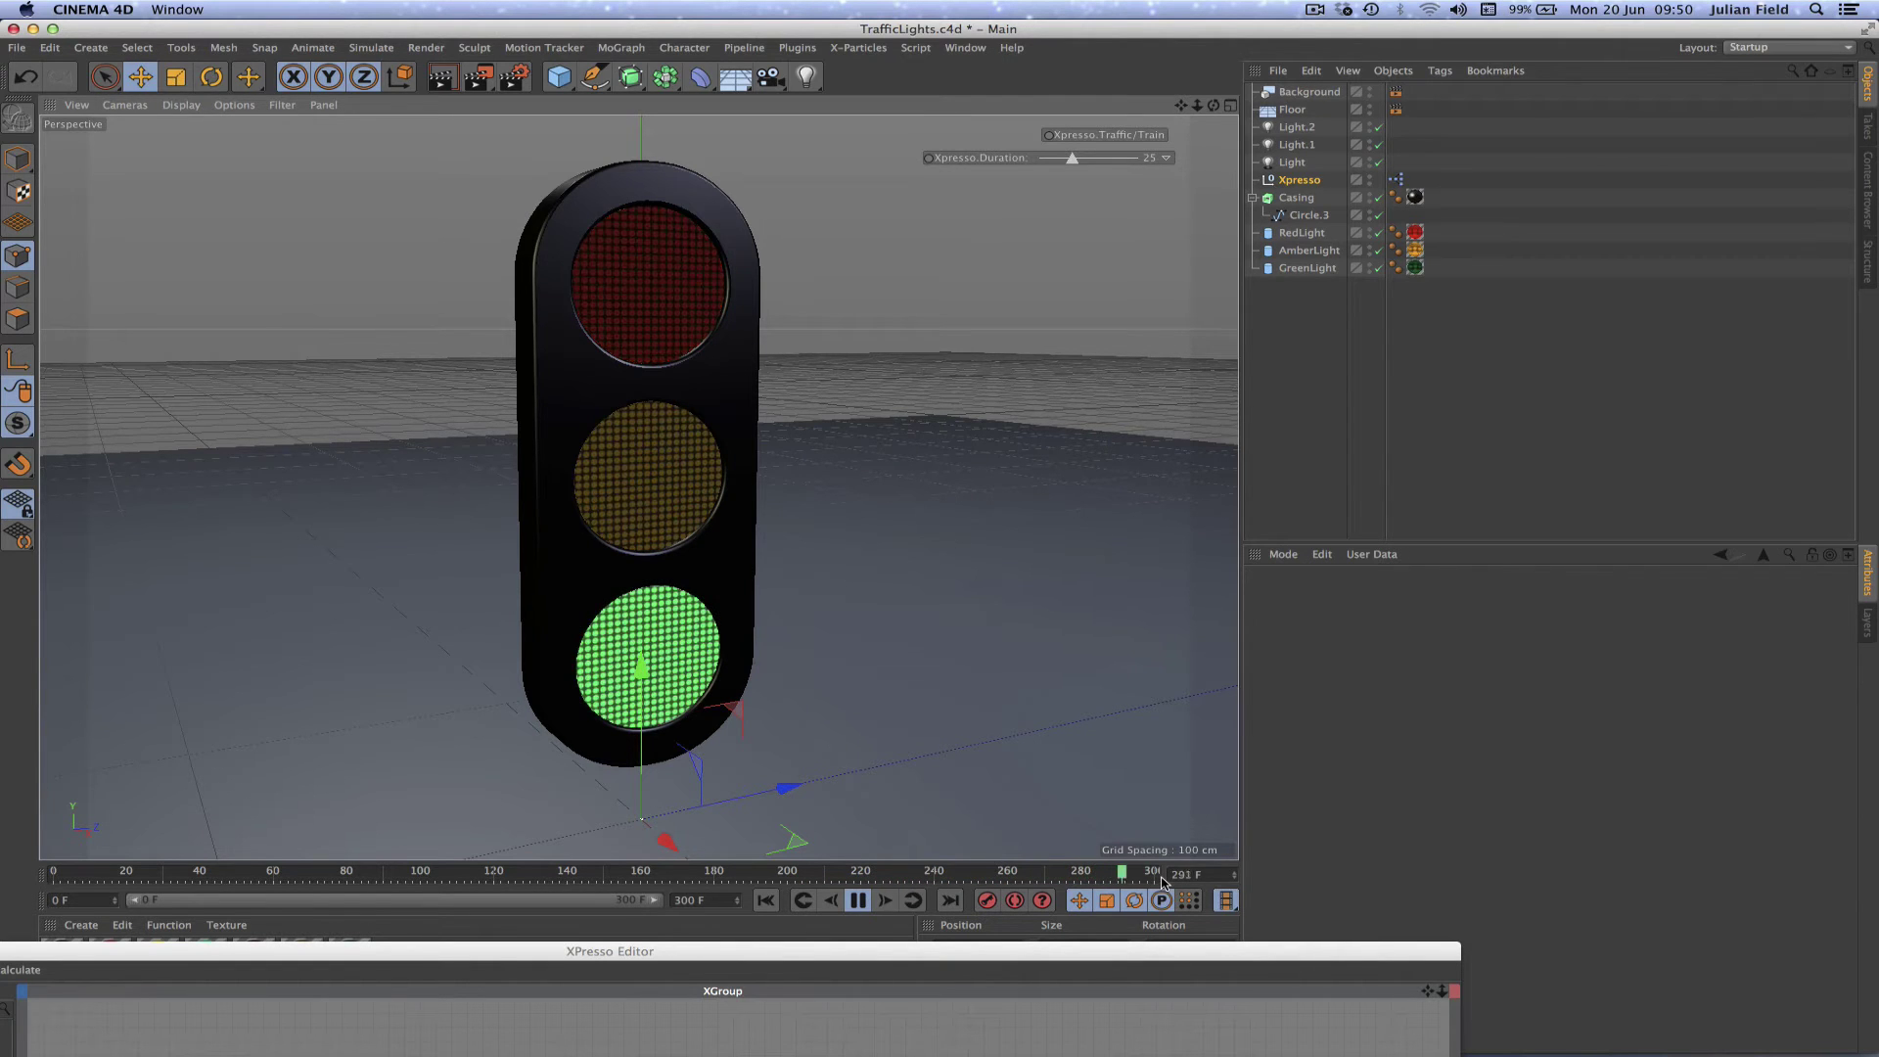
pyautogui.click(858, 900)
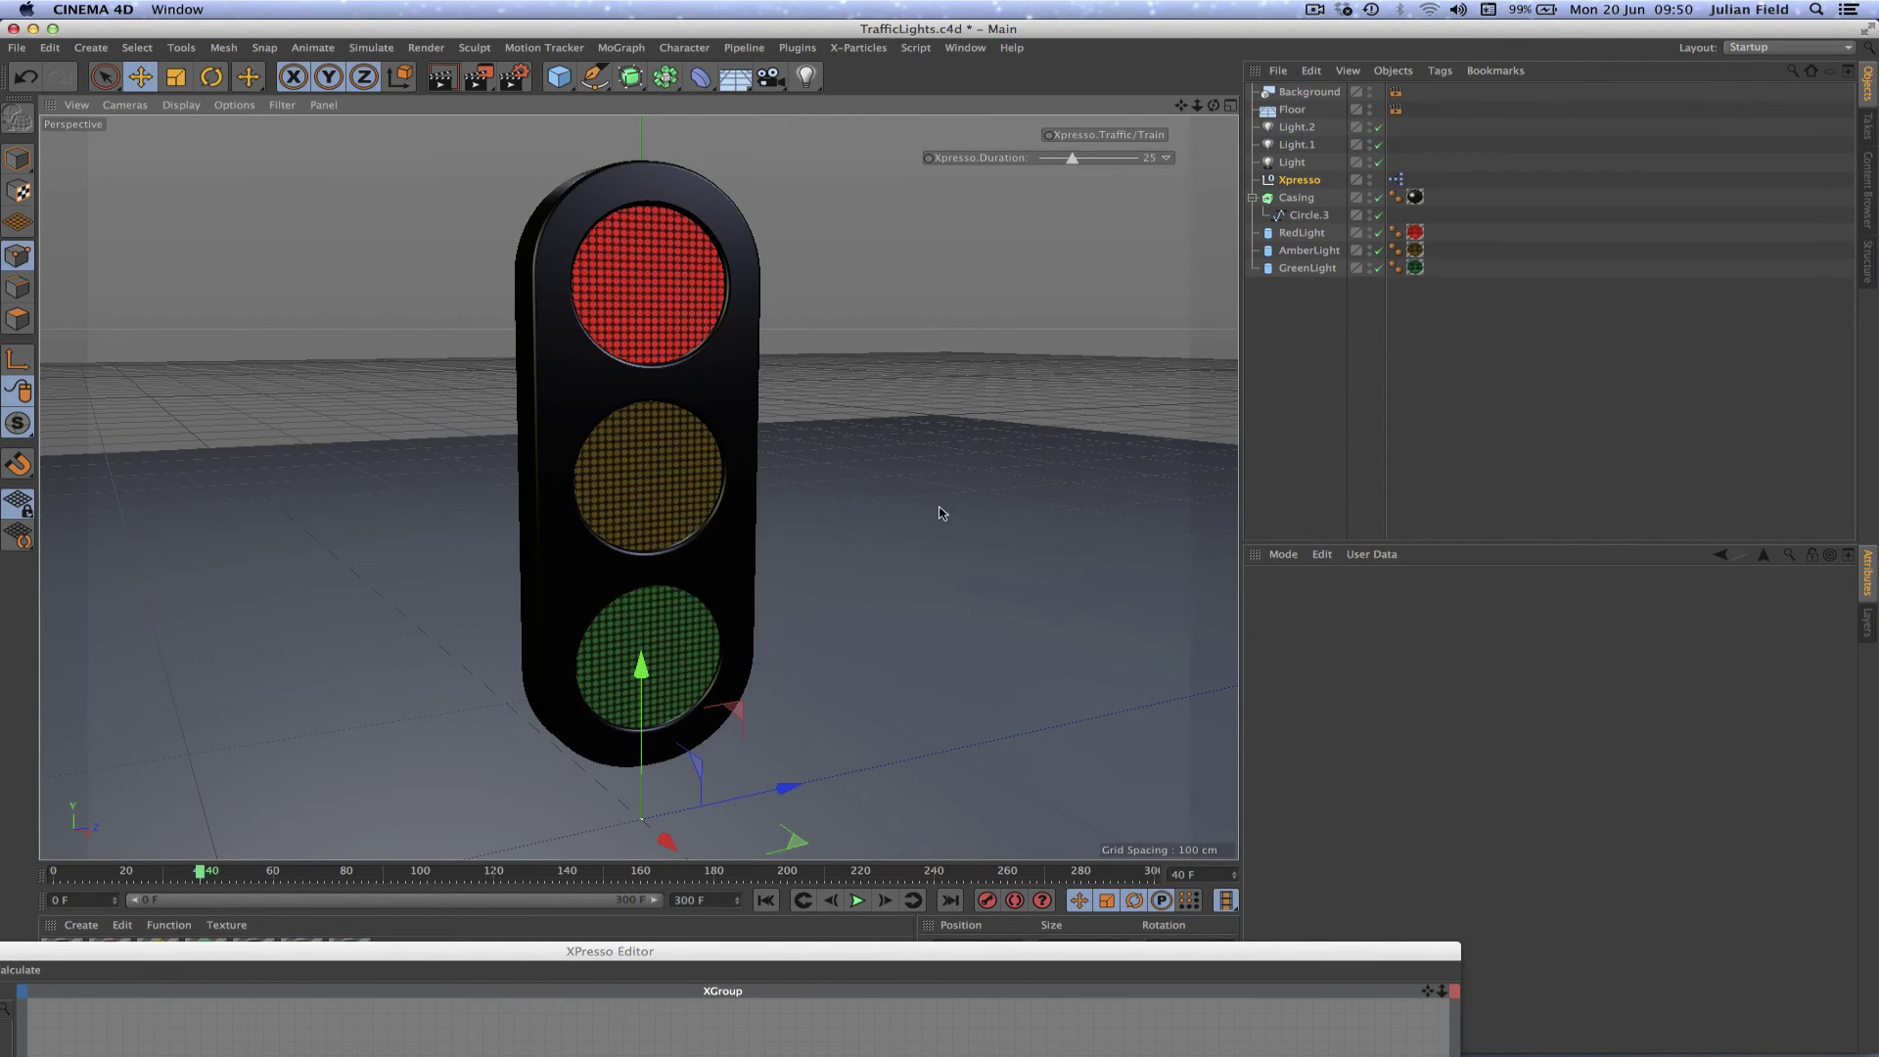
pyautogui.moveTo(836, 936); pyautogui.dragTo(1057, 68)
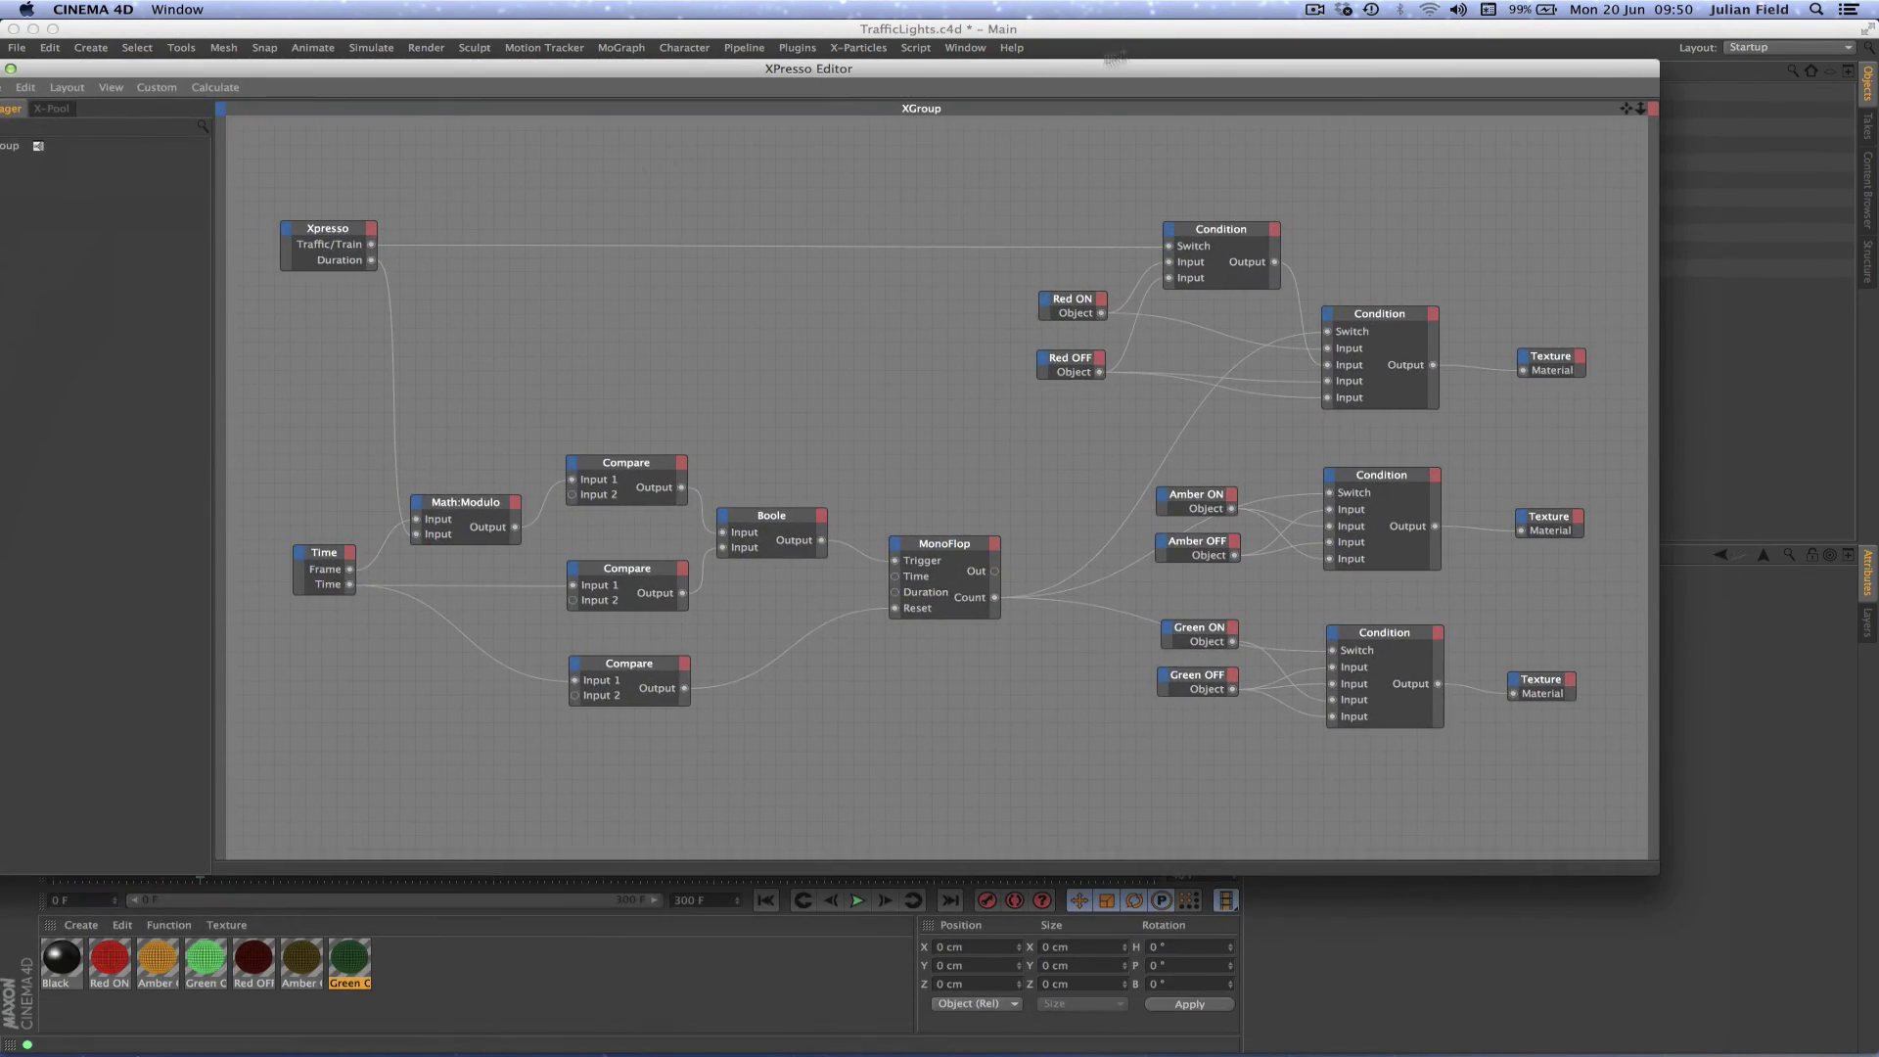